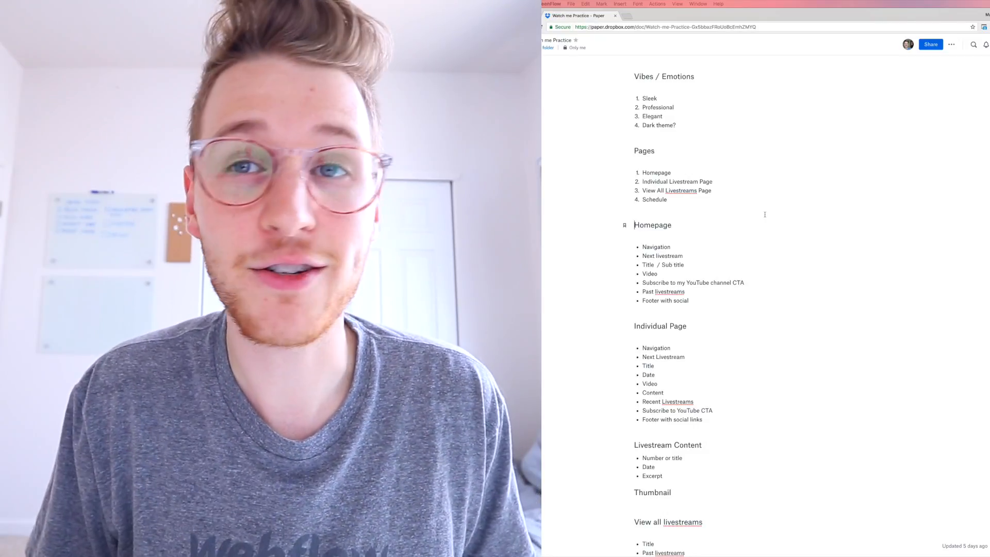
- Review the page and content outlines in the Watch me Practice planning document, from the homepage down to the schedule
scroll(693, 275, "down", 5)
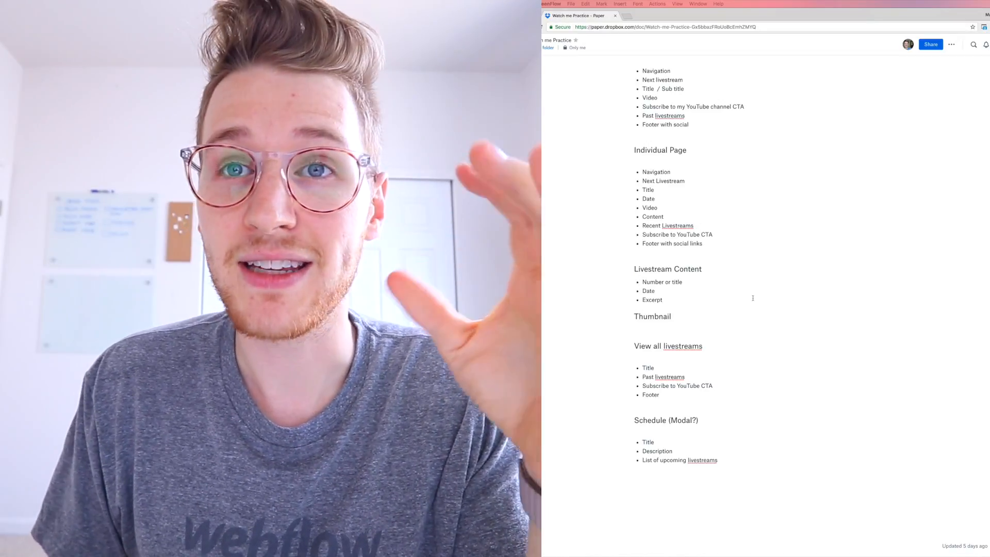
scroll(752, 294, "up", 3)
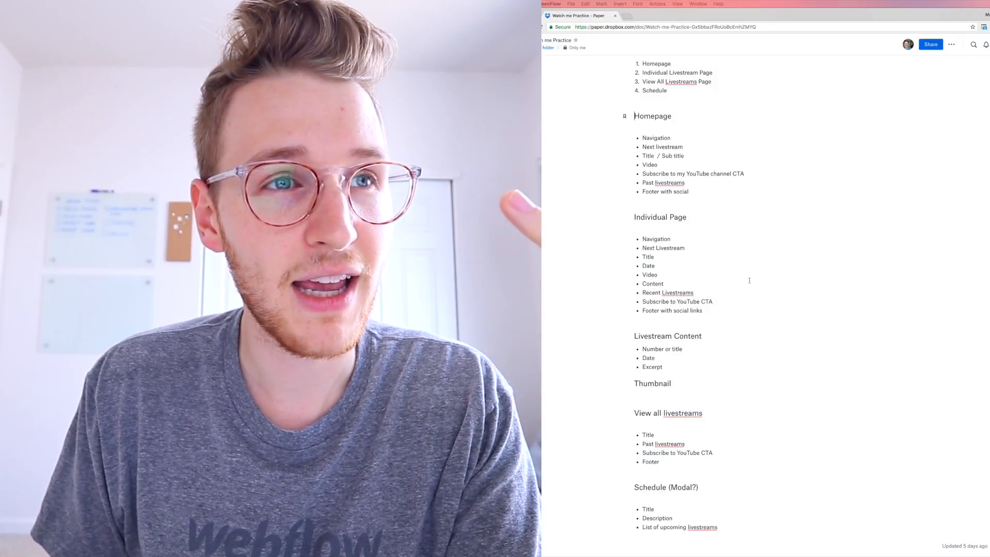
scroll(750, 280, "down", 3)
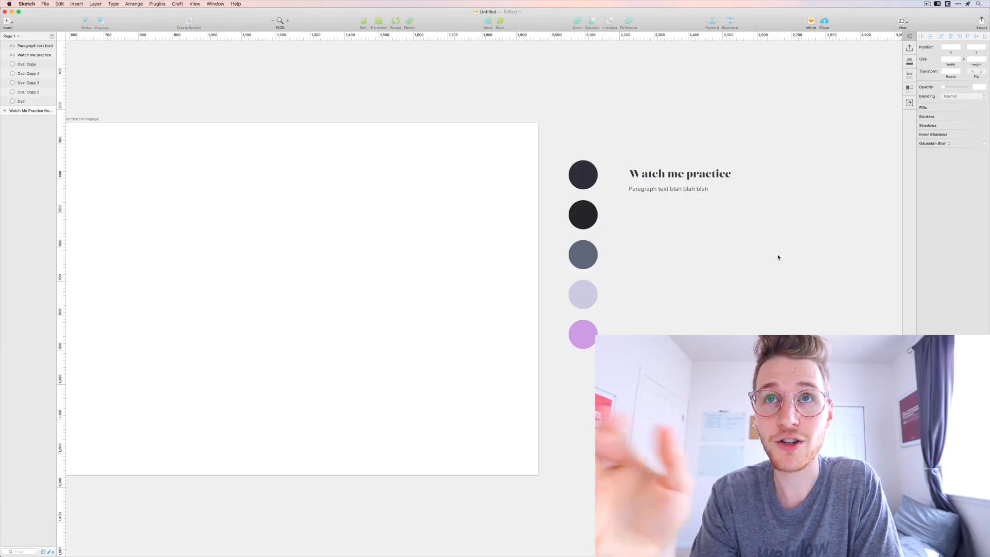
- Examine the column of five colour swatches beside the blank Watch Me Practice Homepage artboard
scroll(778, 256, "down", 1)
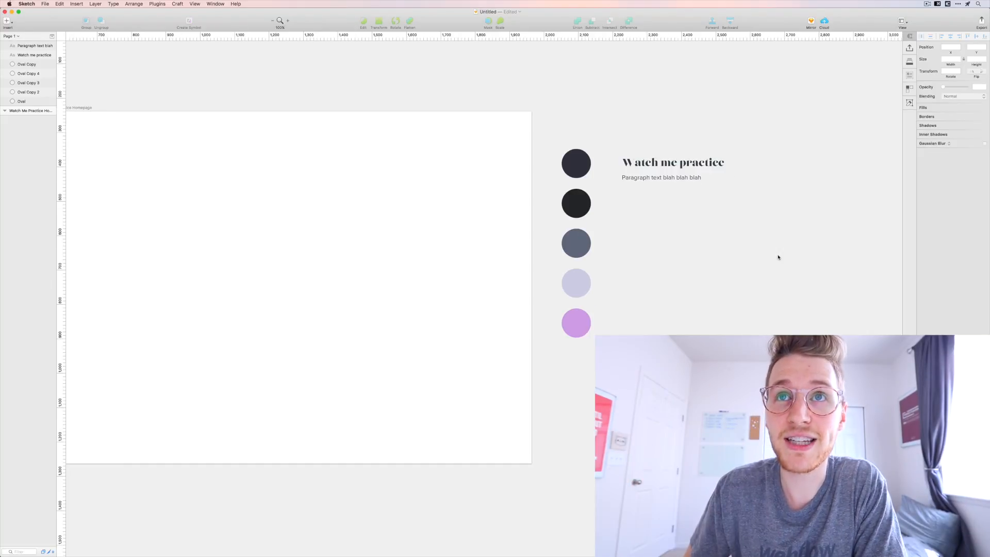
scroll(687, 183, "left", 3)
scroll(688, 183, "down", 1)
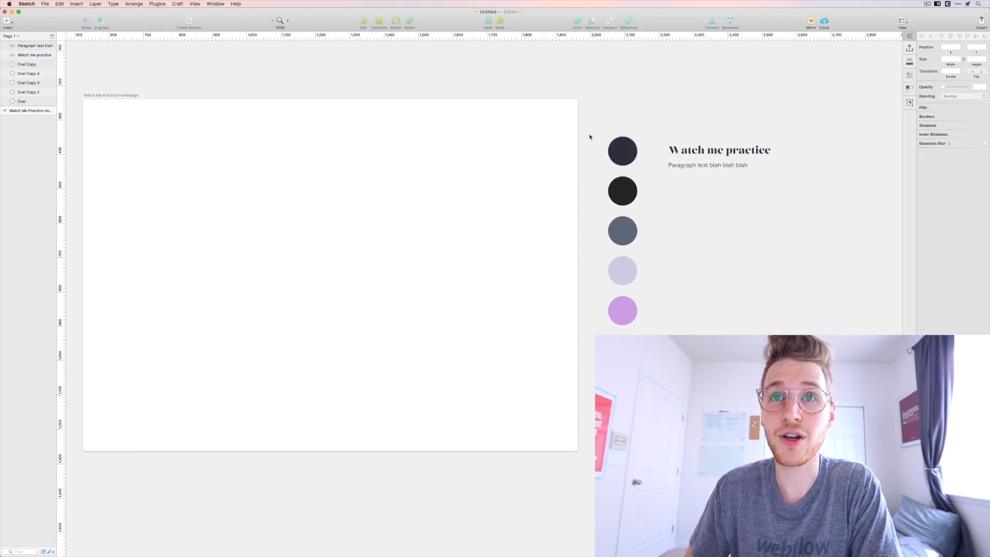
left_click_drag(588, 135, 638, 207)
left_click_drag(614, 302, 623, 311)
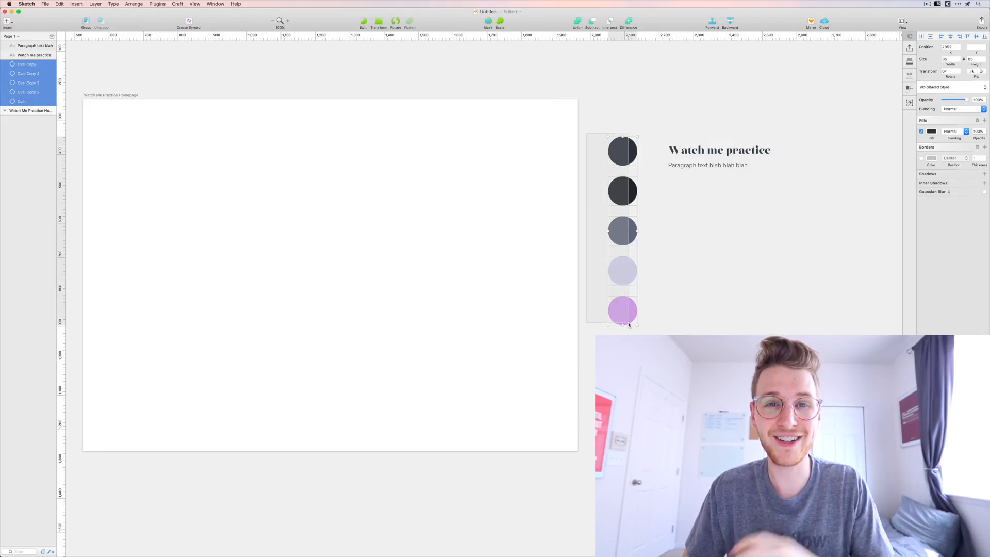
left_click(684, 330)
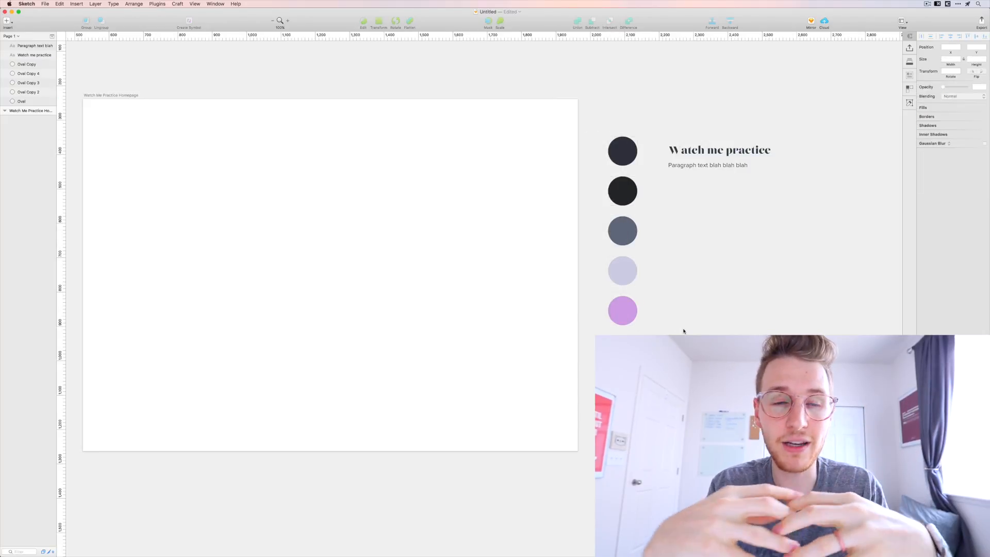
- Reread the goals and vibes in Chrome's planning document, and return to Sketch to compare them with the three darkest swatches
key("super+Tab")
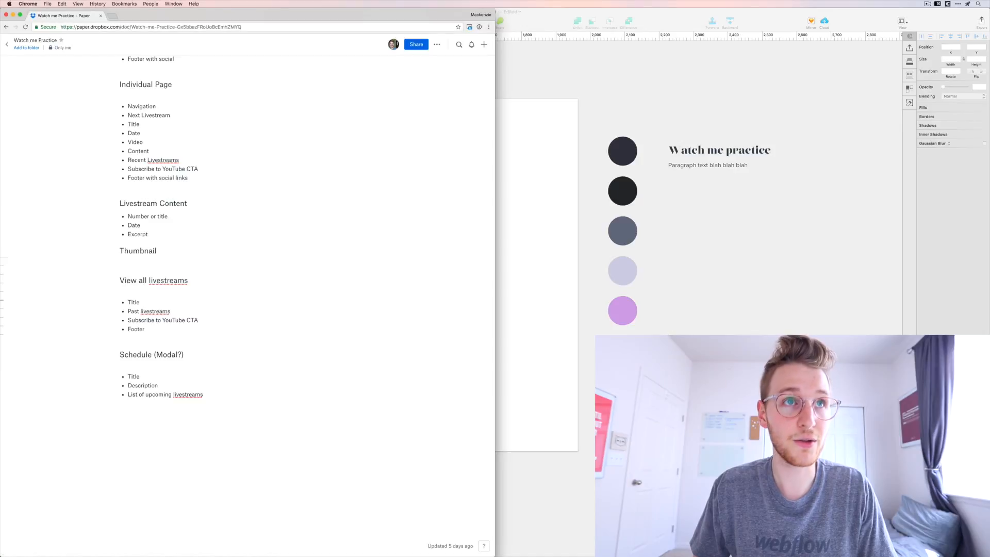
scroll(262, 233, "up", 10)
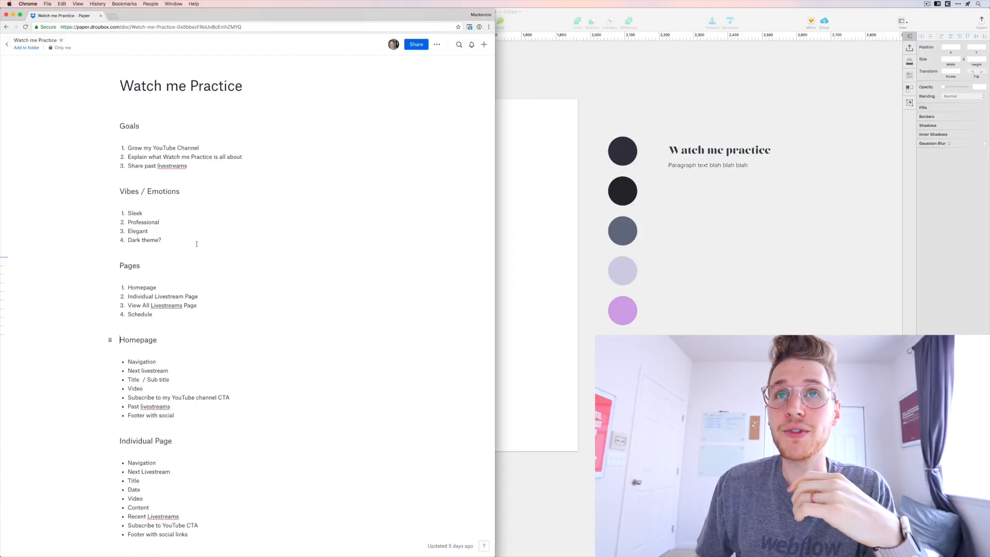
left_click(637, 192)
left_click_drag(648, 230, 617, 155)
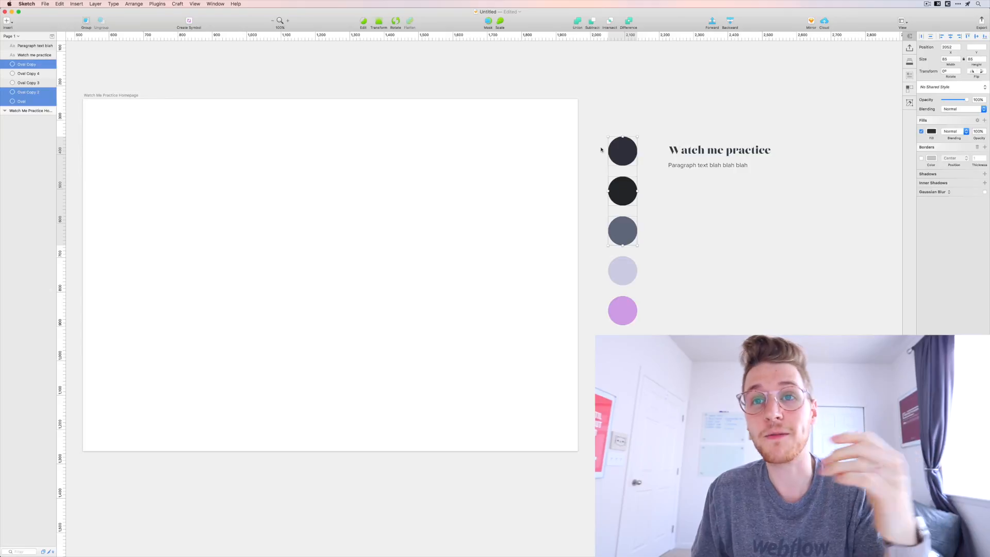
left_click(640, 265)
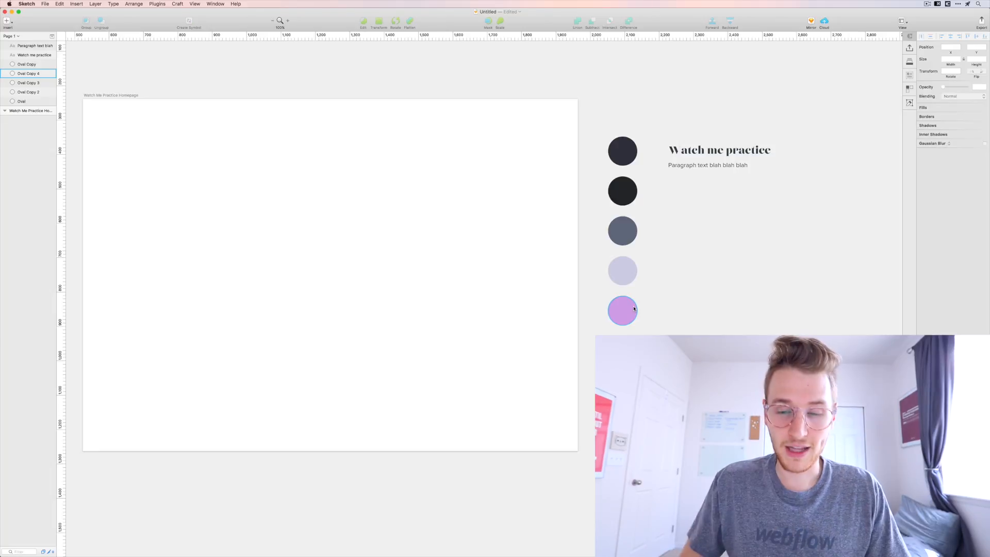
- Examine the heading and paragraph samples up close against the planned vibes, and inspect the paragraph sample's typeface settings
left_click_drag(768, 192, 613, 280)
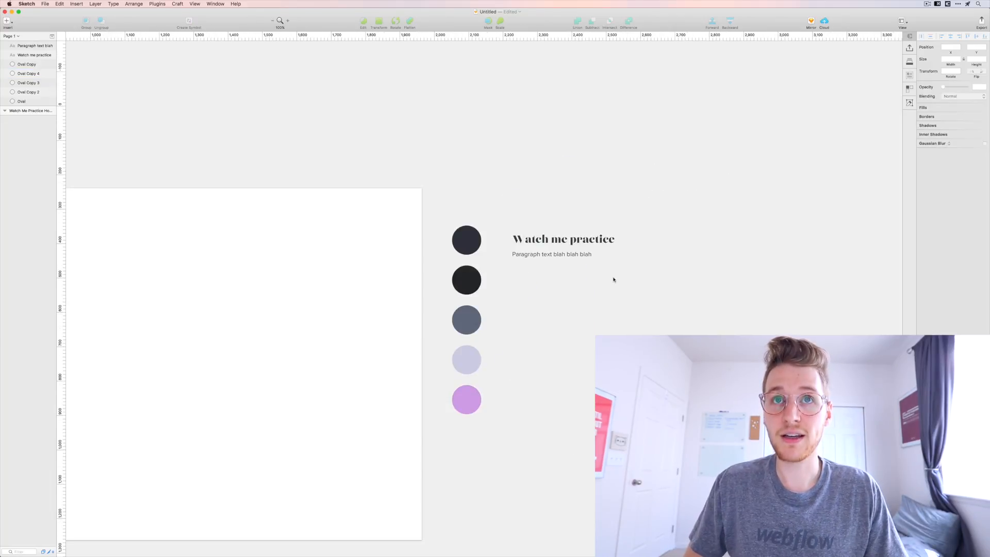
key("super+plus")
left_click_drag(646, 251, 599, 285)
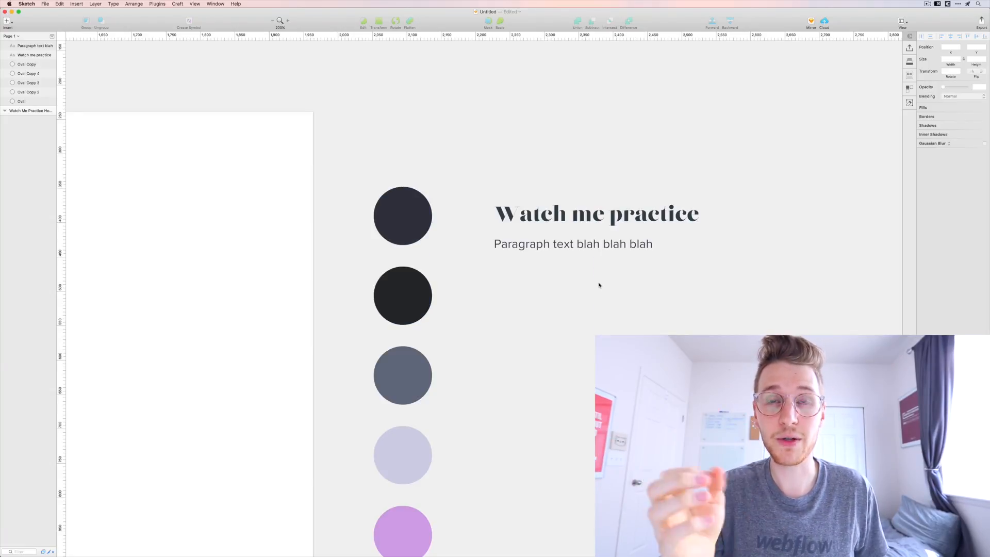
key("super+Tab")
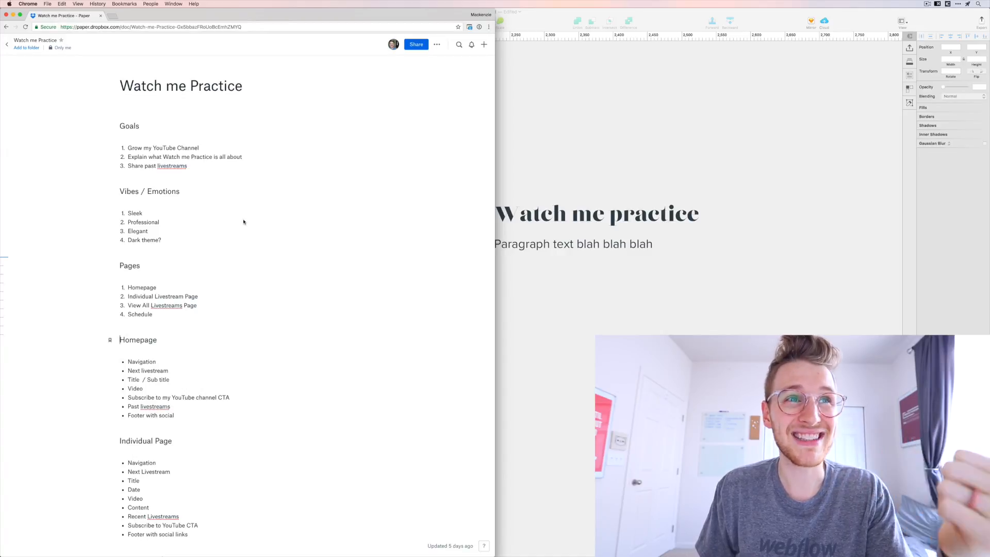
left_click(582, 262)
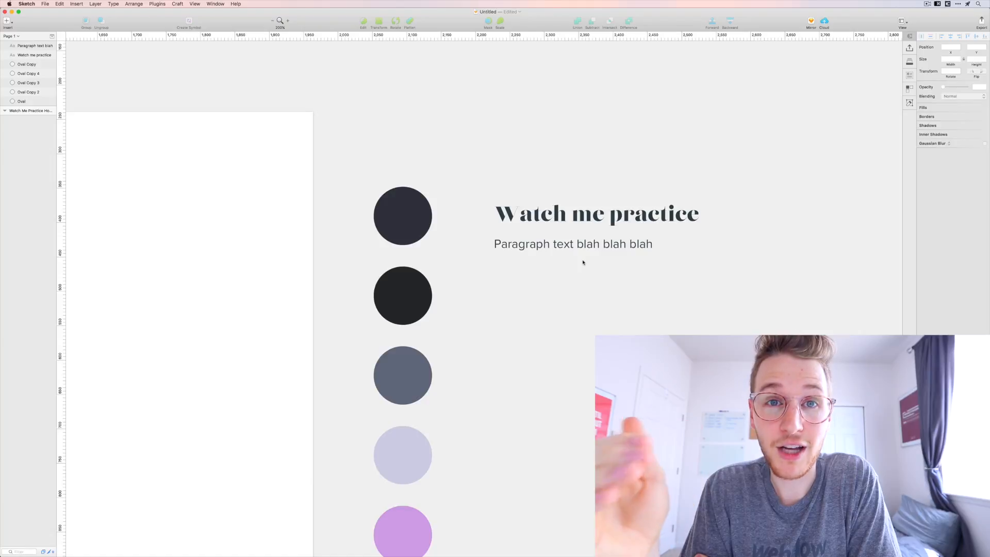
scroll(583, 263, "left", 2)
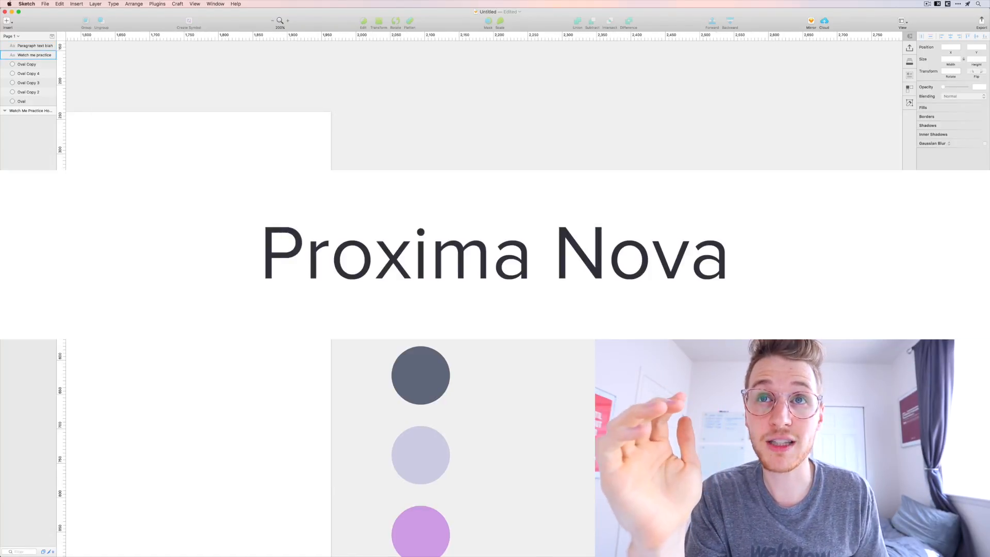
left_click(640, 244)
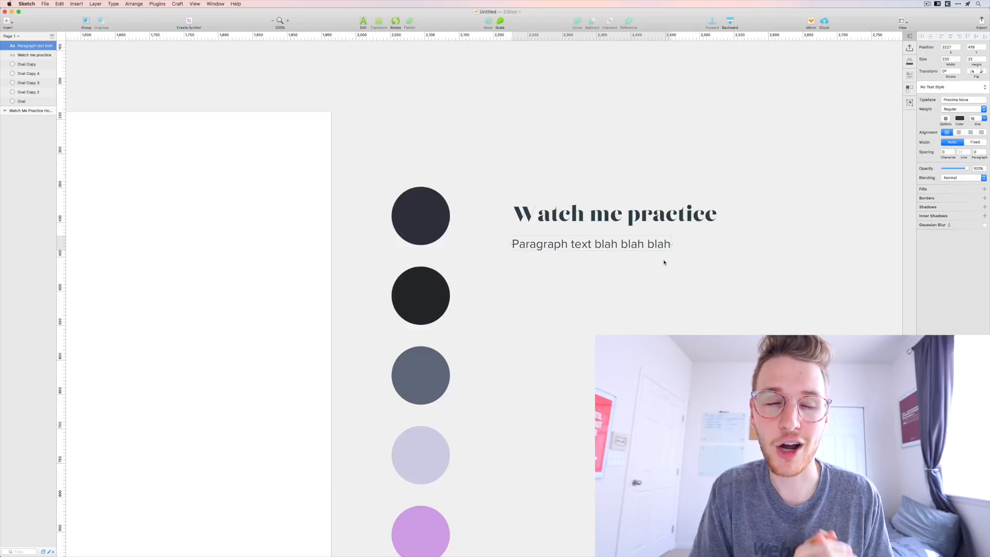
- View the whole blank homepage artboard again and check the planning document in Chrome for the homepage content
left_click(706, 264)
scroll(706, 264, "left", 5)
scroll(705, 264, "down", 2)
key("super+minus")
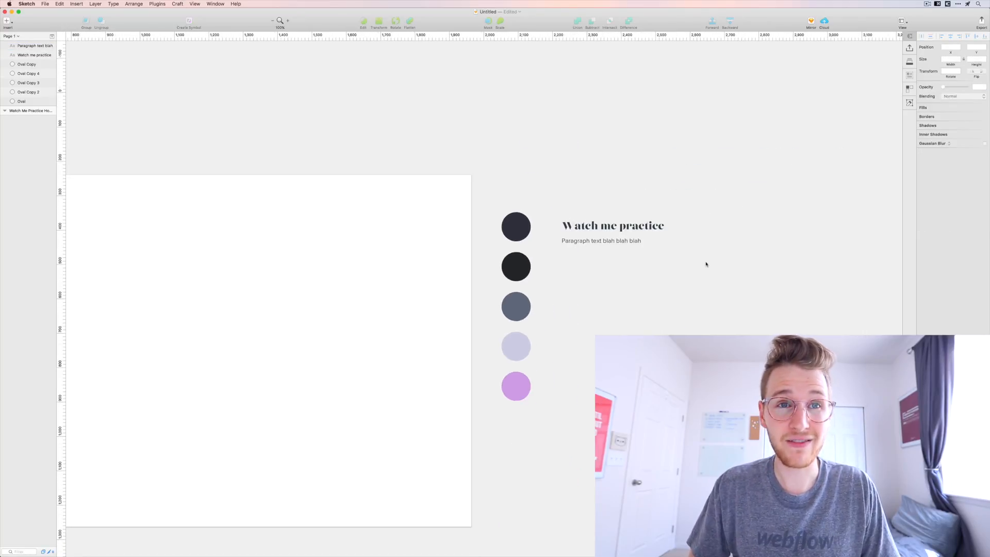
left_click_drag(646, 288, 809, 244)
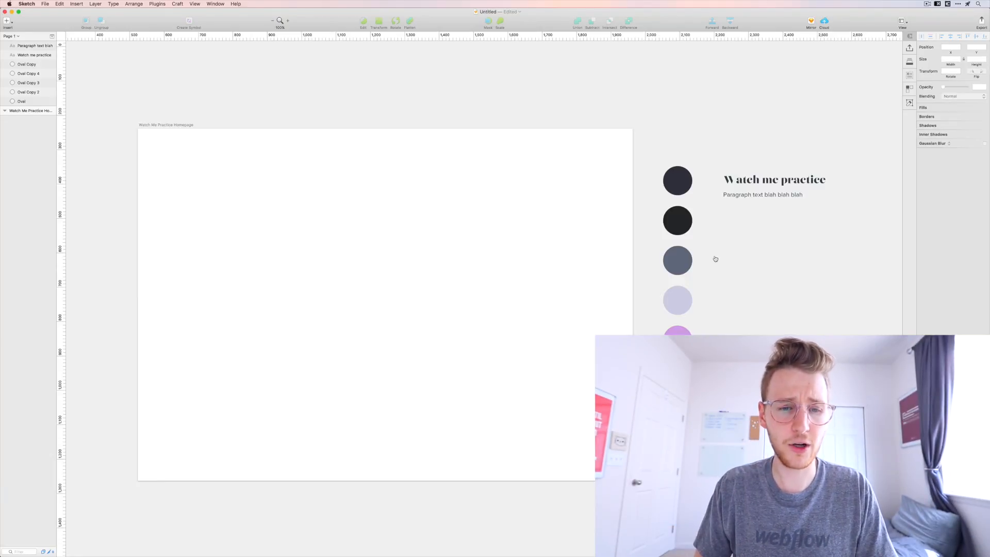
key("super+Tab")
scroll(389, 215, "down", 5)
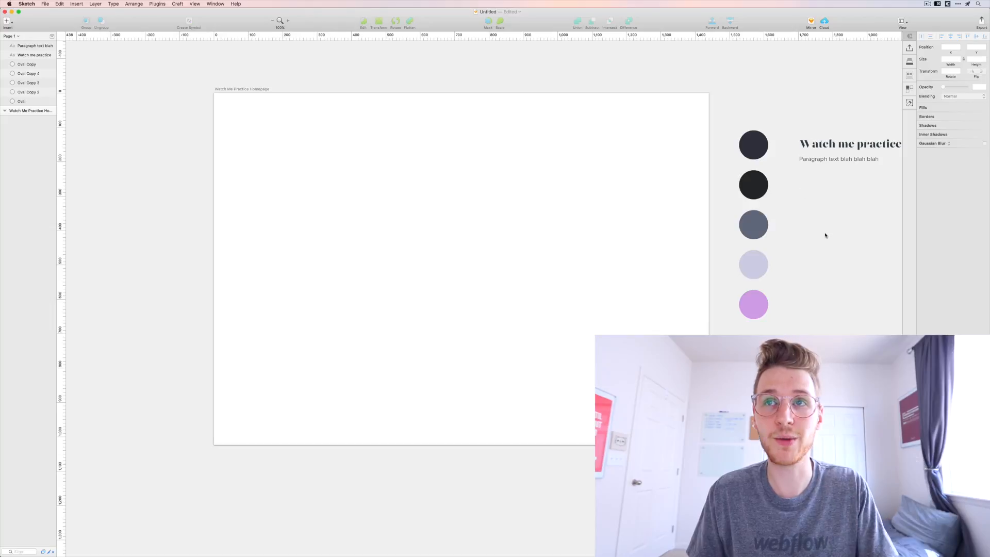
- Draw a 1440 by 1024 rectangle covering the whole homepage artboard, with corner radius 0 and no border
key("u")
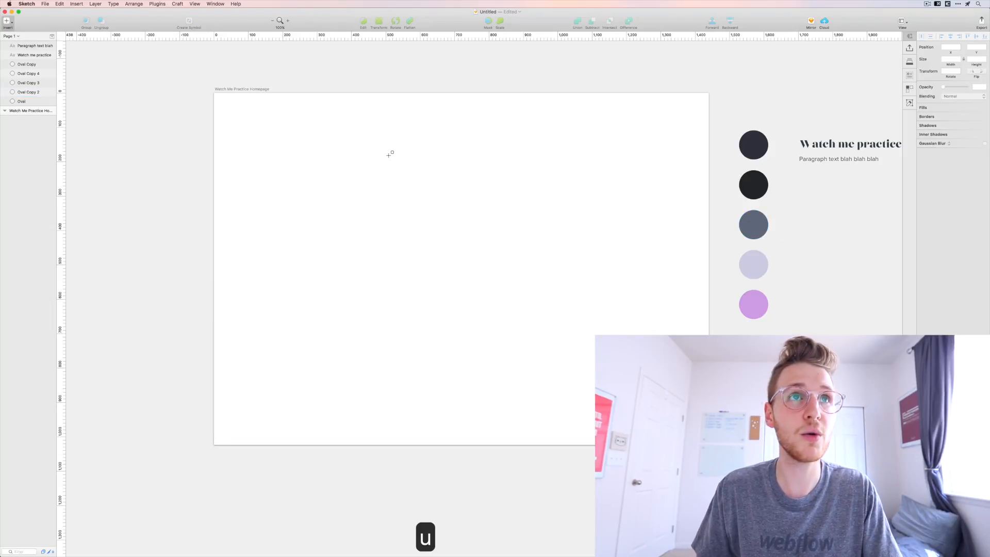
mouse_move(214, 92)
left_mouse_down()
mouse_move(370, 242)
mouse_move(686, 422)
mouse_move(715, 428)
mouse_move(710, 444)
left_mouse_up()
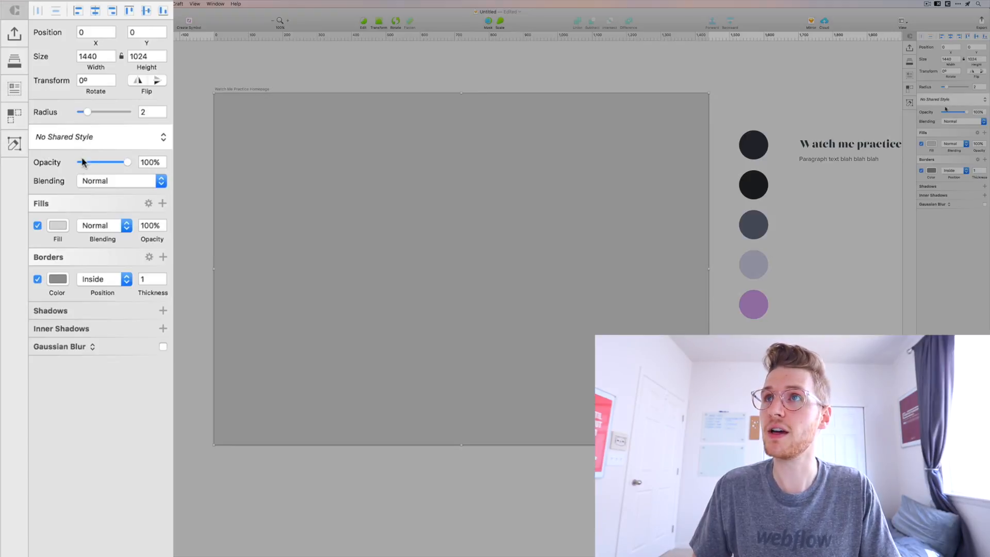
left_click_drag(946, 87, 923, 86)
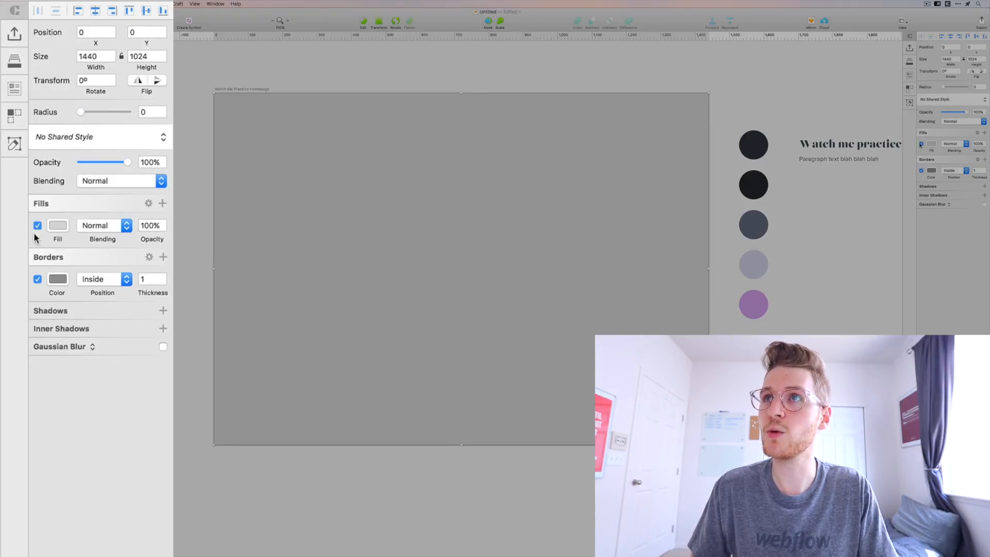
left_click(922, 171)
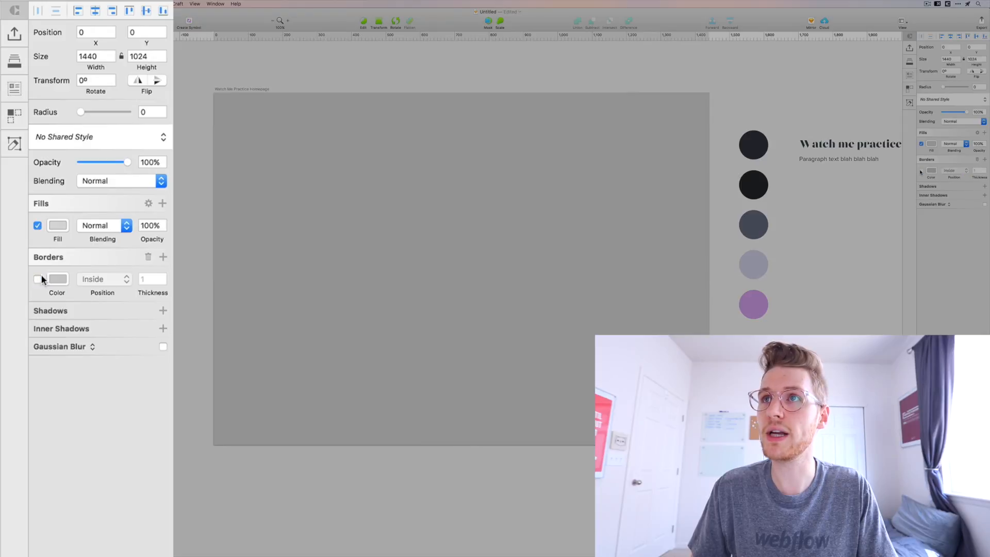
- Fill the full-artboard rectangle with the near-black document colour 26272C
left_click(931, 145)
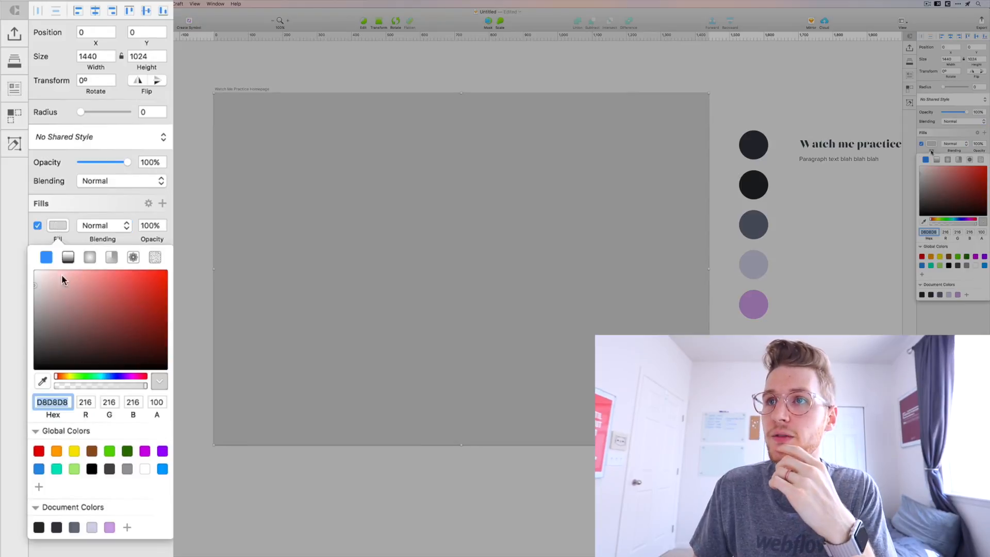
left_click(922, 295)
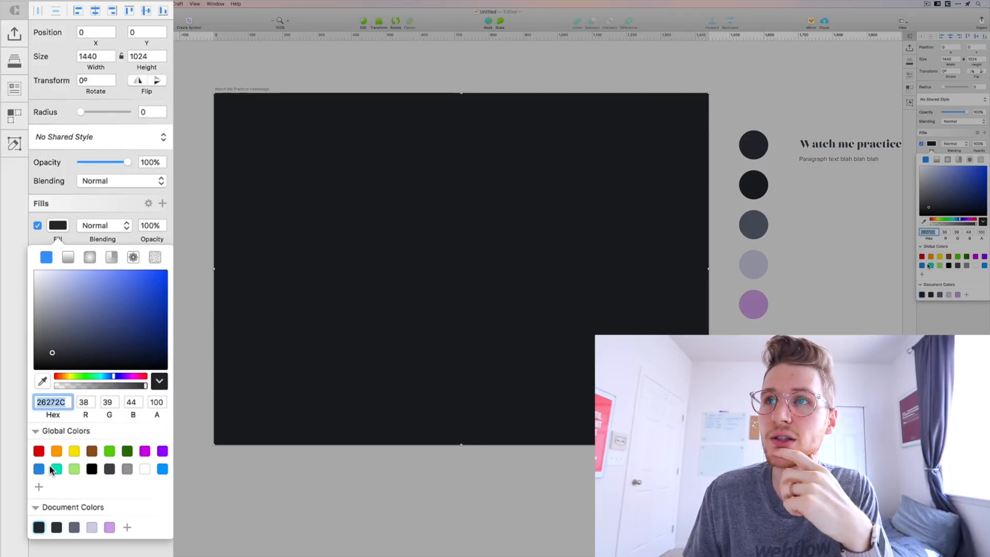
left_click(876, 292)
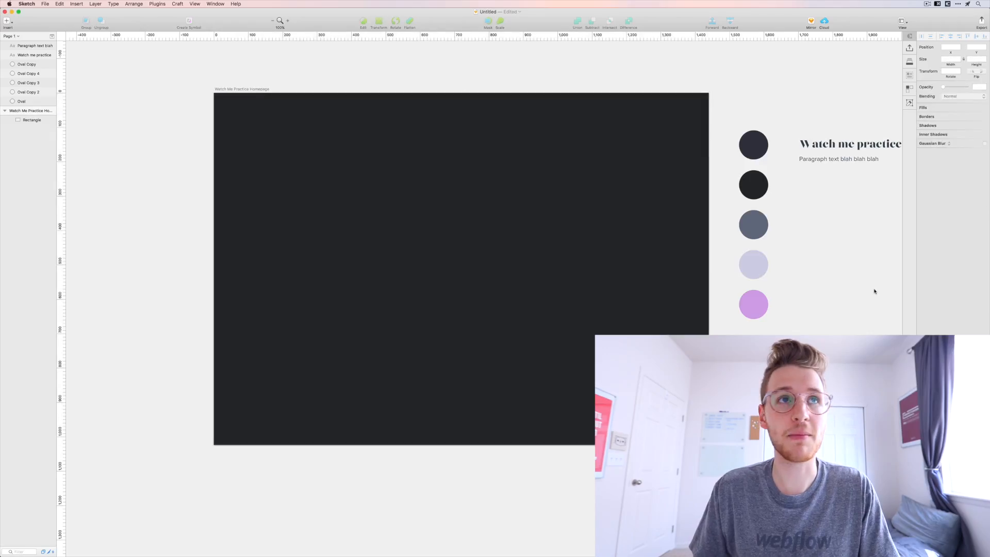
- Rename the dark rectangle's layer as Background and lock it
left_click(594, 240)
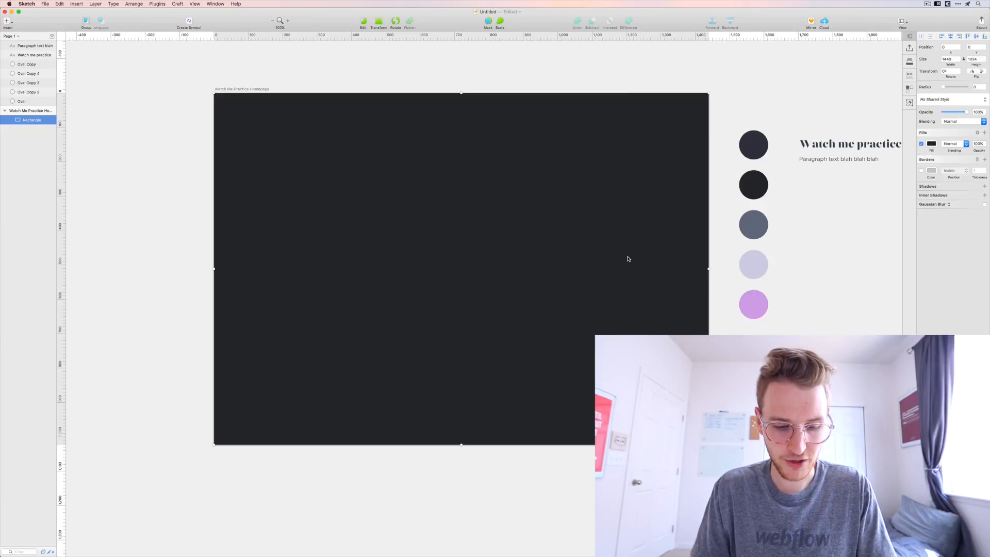
key("super+r")
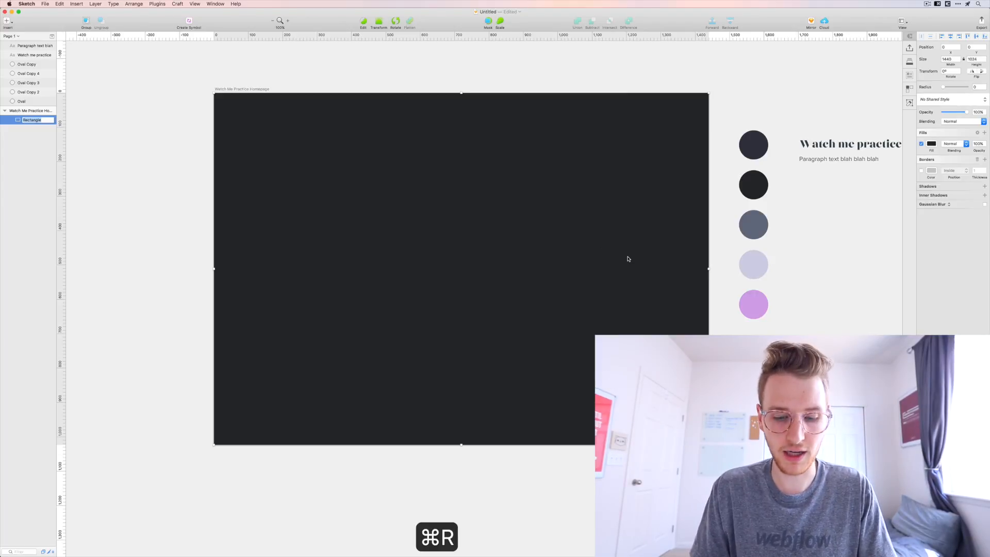
type("Background")
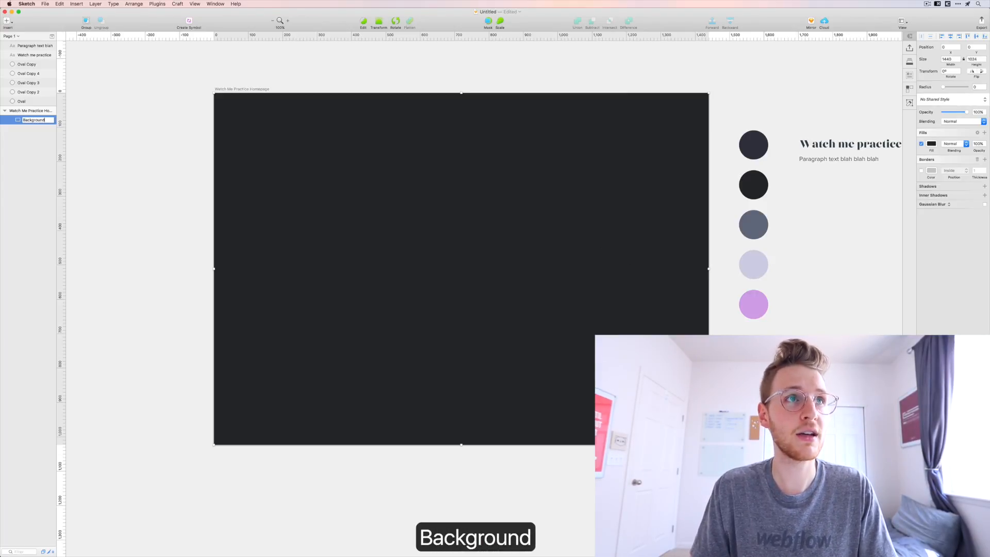
key("Return")
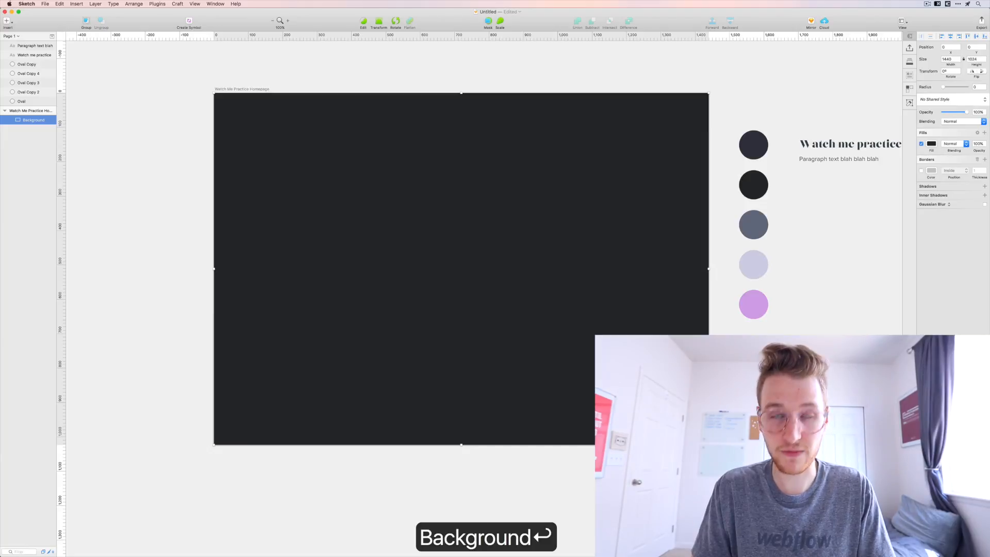
key("shift+super+l")
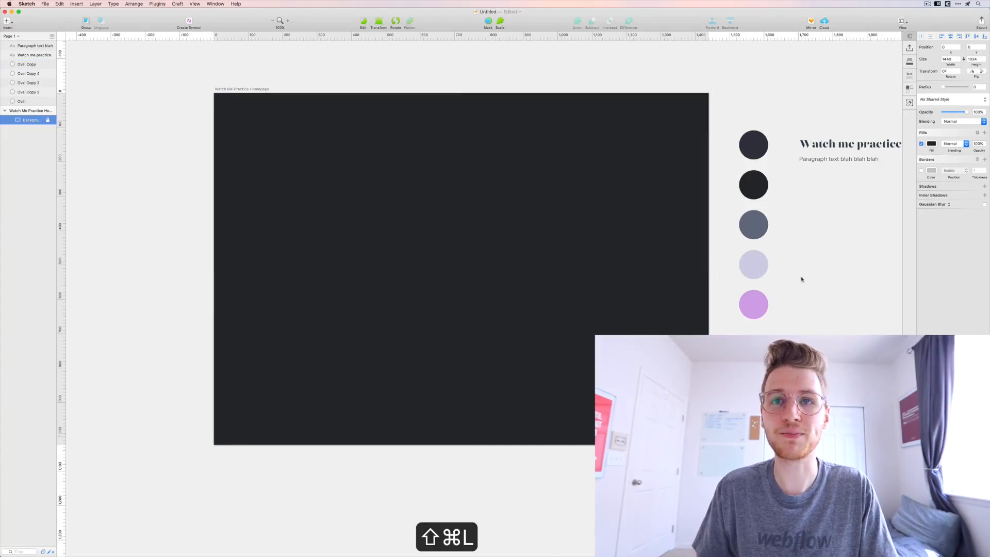
left_click(586, 257)
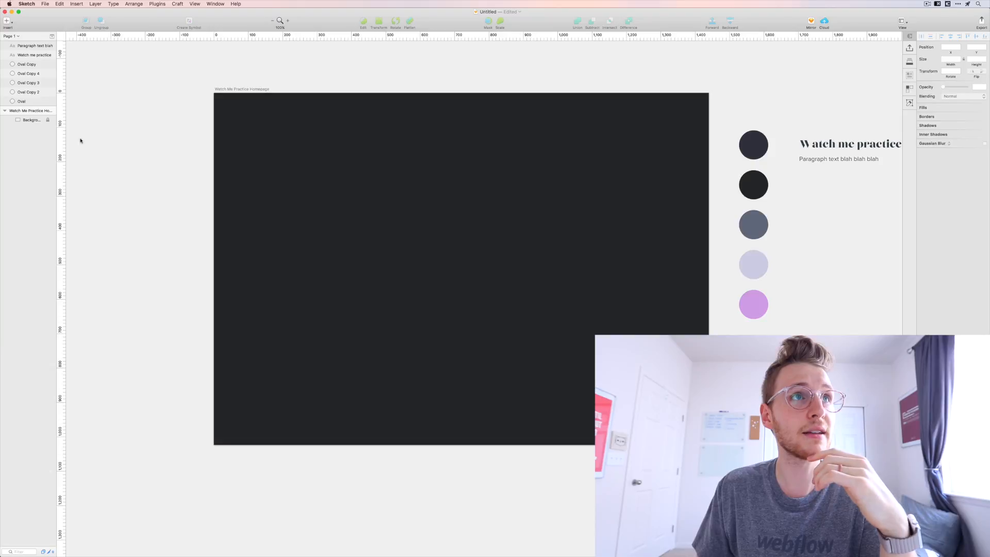
- Check the homepage artboard's width and height, and show the artboard size presets for responsive web design
left_click(37, 111)
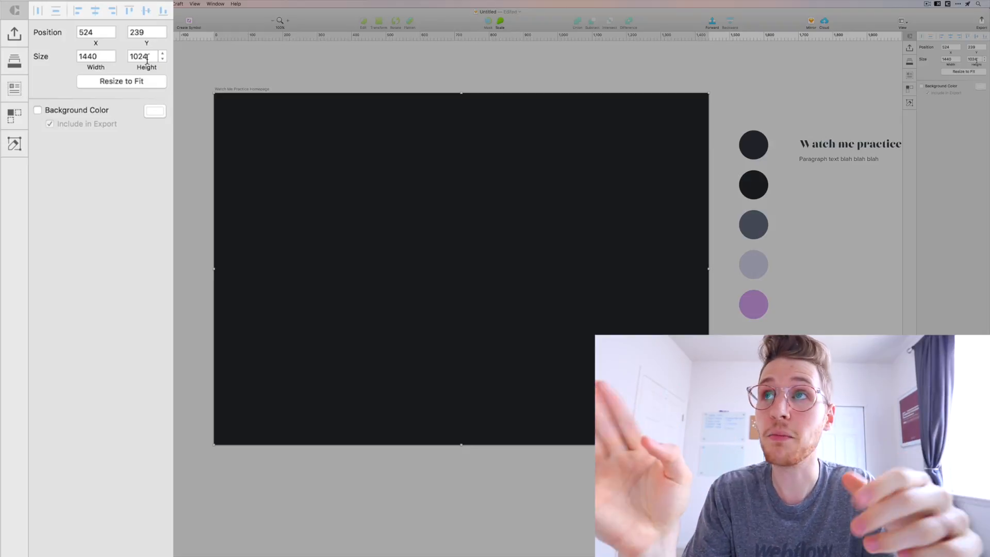
left_click(874, 288)
key("a")
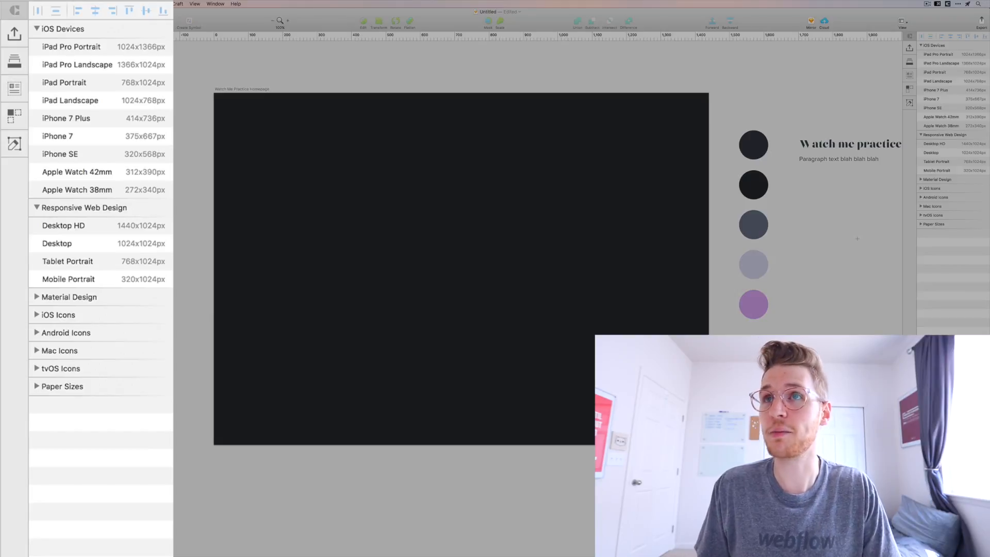
- Draw a rectangle about 159 high on the homepage artboard, set its width to 1300 and centre it horizontally
key("Escape")
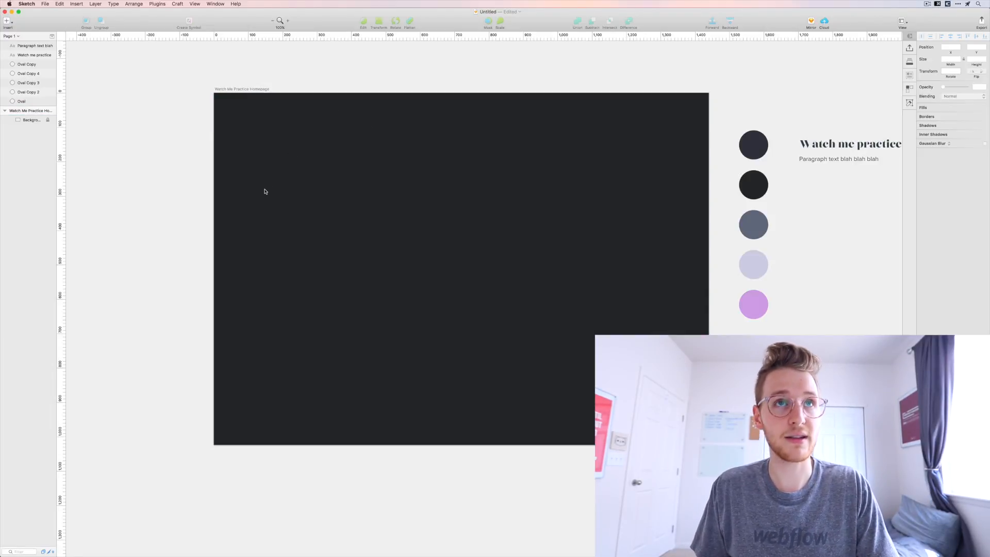
key("v")
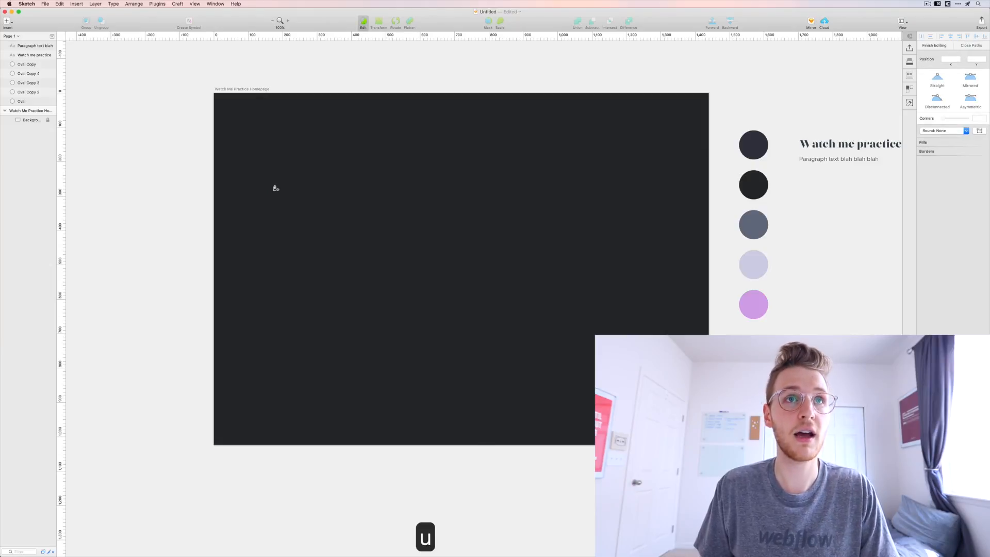
key("u")
left_click_drag(255, 173, 425, 228)
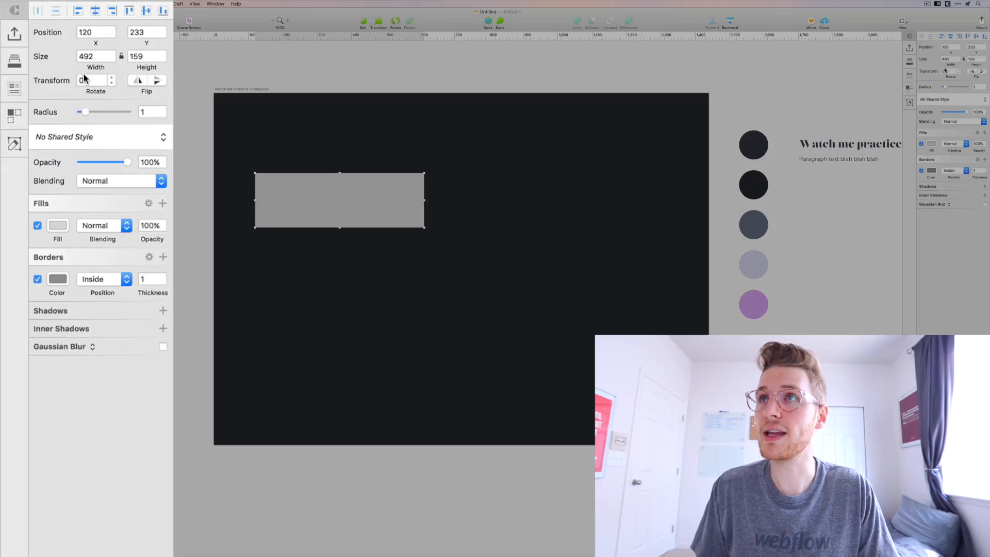
left_click(93, 57)
type("1300")
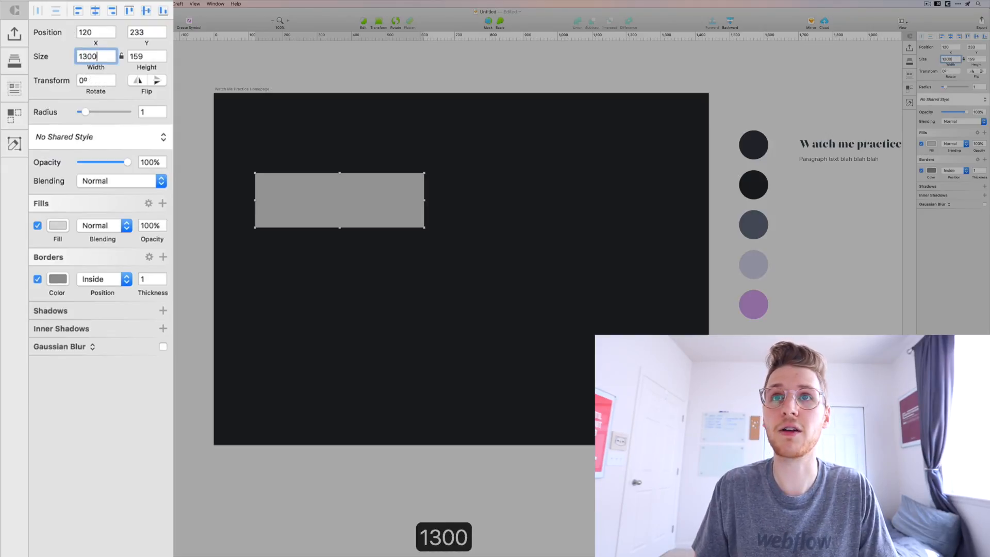
key("Return")
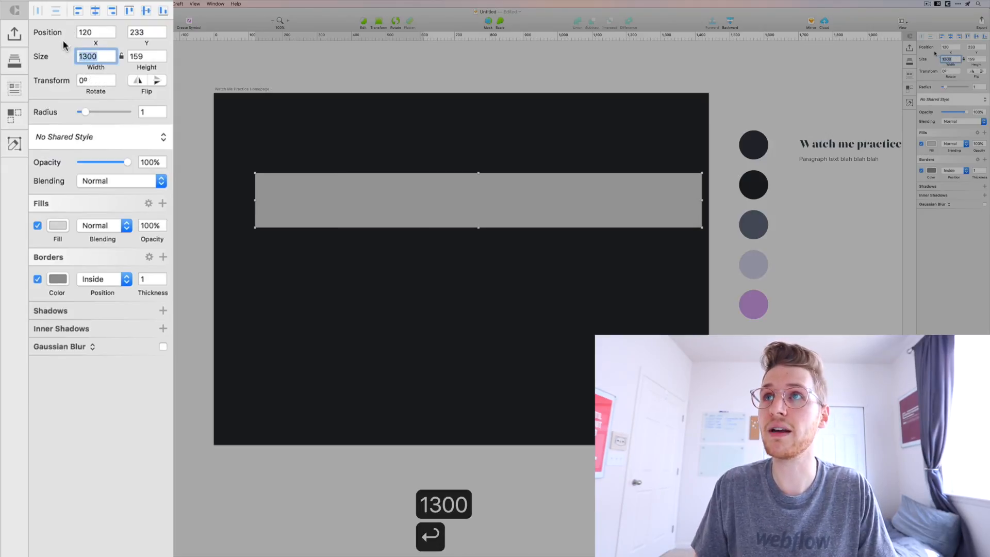
left_click(95, 11)
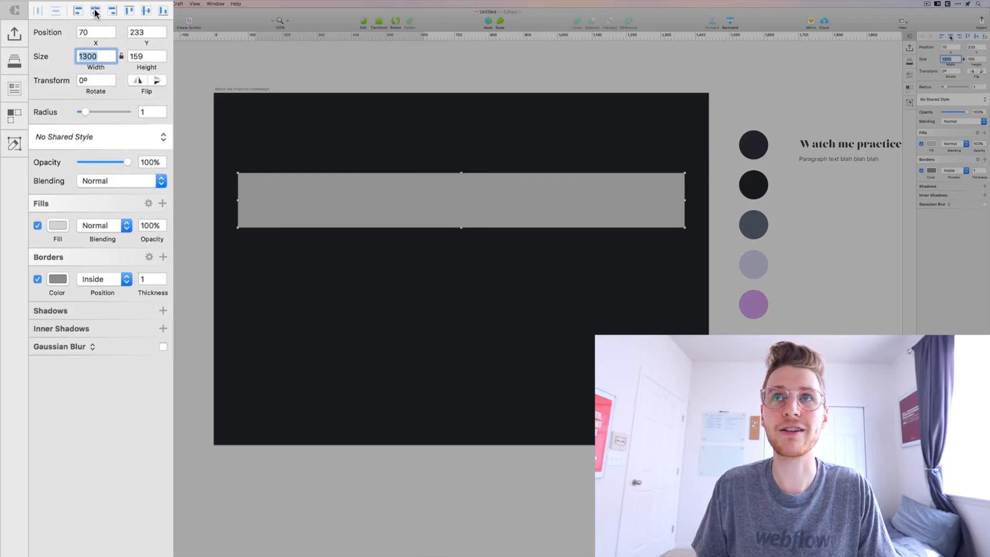
left_click(652, 78)
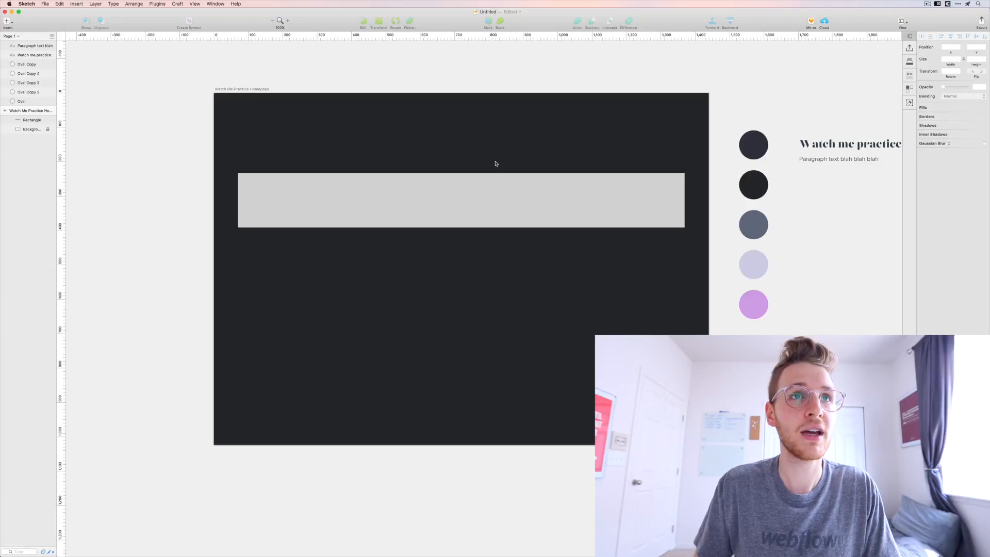
- Add vertical ruler guides at 70, 1370 and the rectangle's horizontal centre, and delete the rectangle
left_click(289, 197)
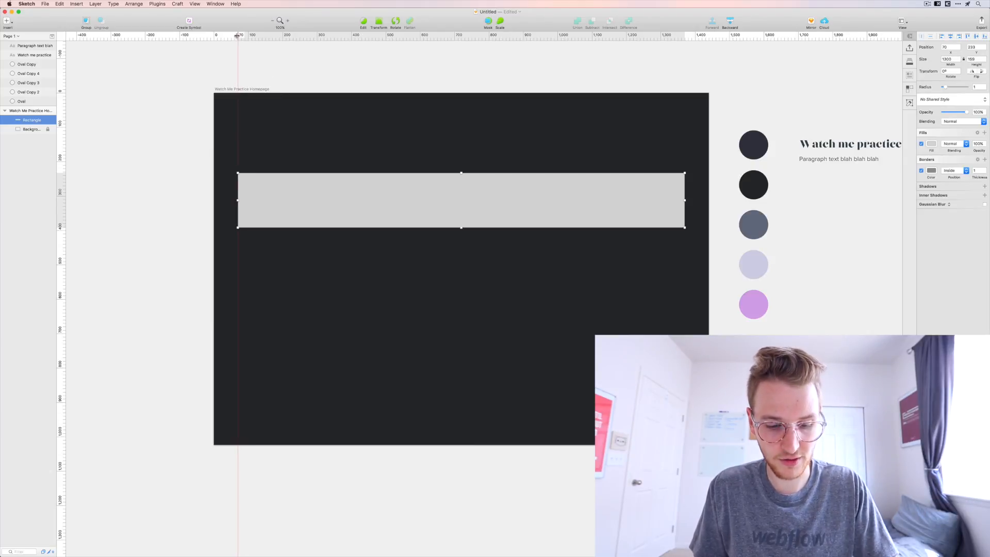
key("ctrl+r")
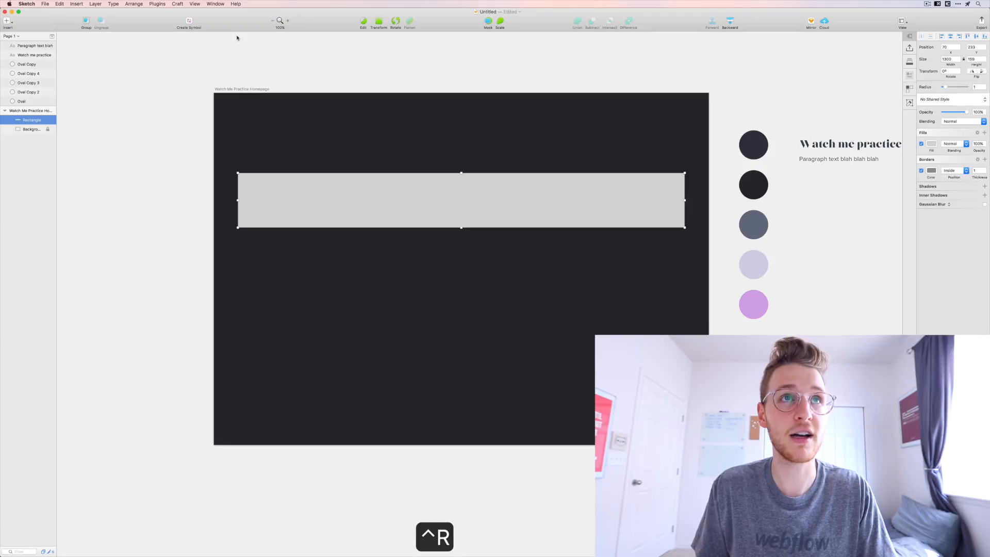
key("ctrl+r")
key("ctrl+r")
key("ctrl+r")
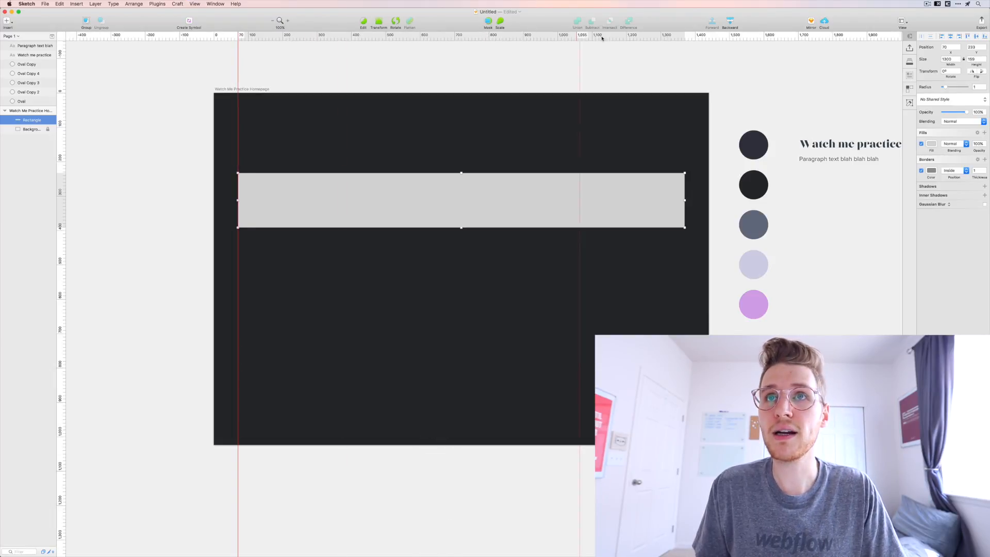
left_click(685, 35)
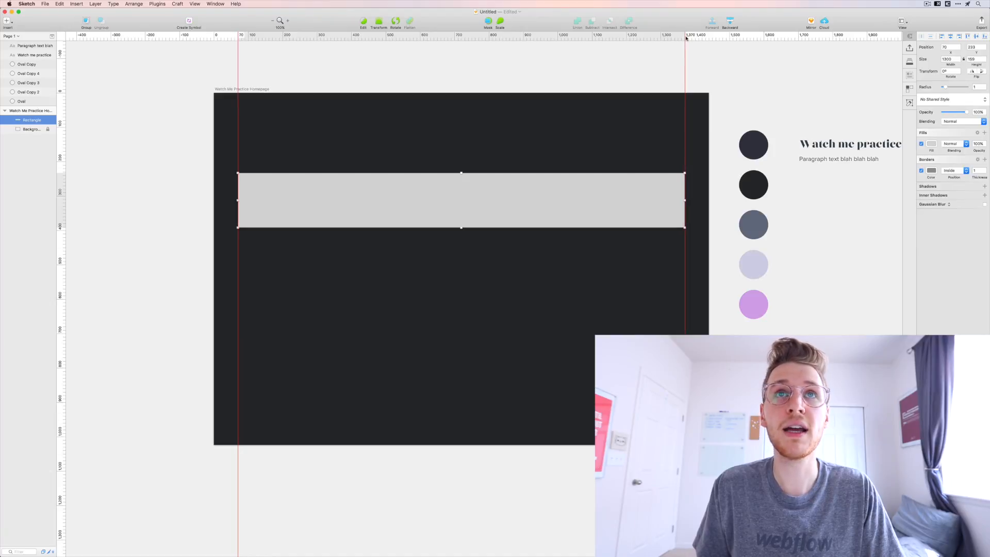
left_click(461, 36)
left_click(544, 94)
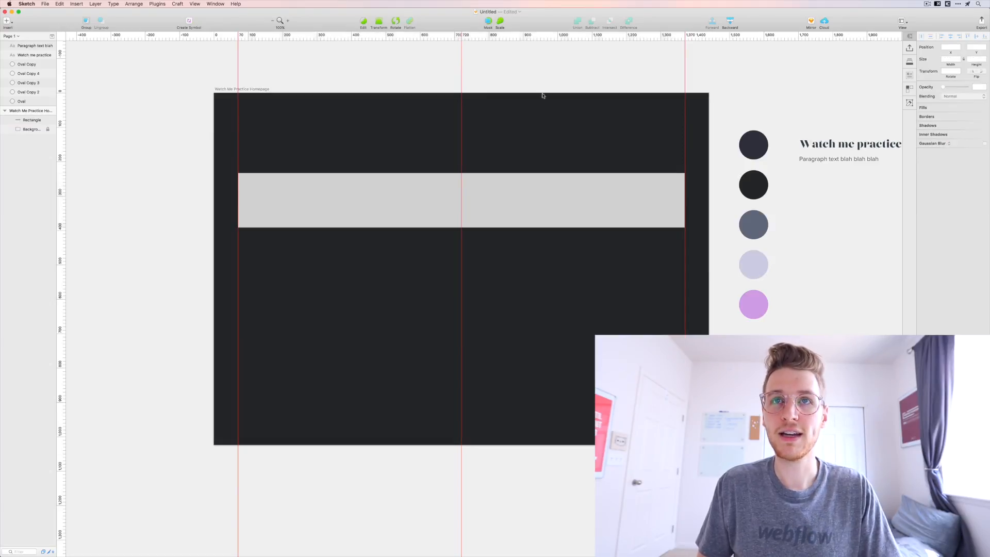
left_click(602, 211)
key("BackSpace")
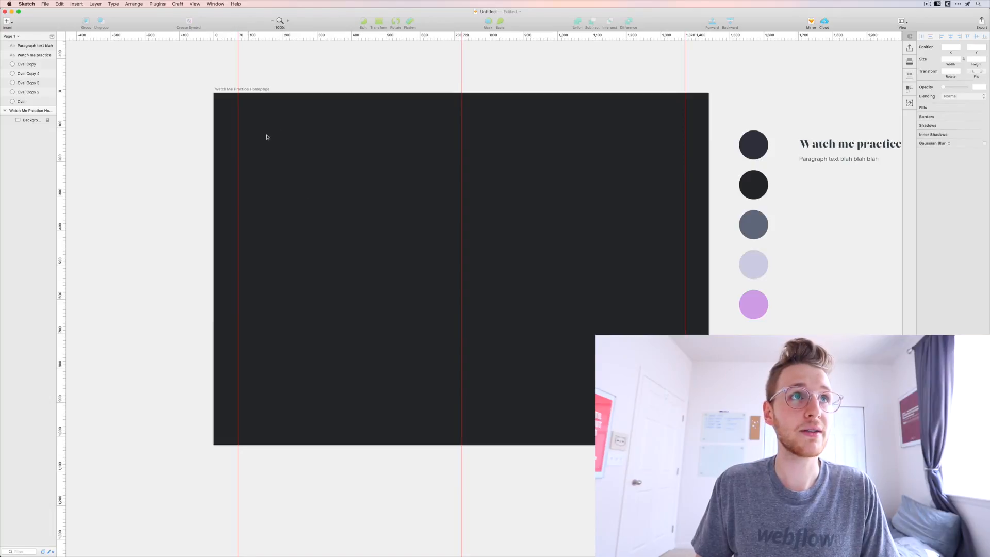
- Add a text layer at about X 68, Y 80 with the navigation labels Home and Livestreams, separated by wide spacing
key("t")
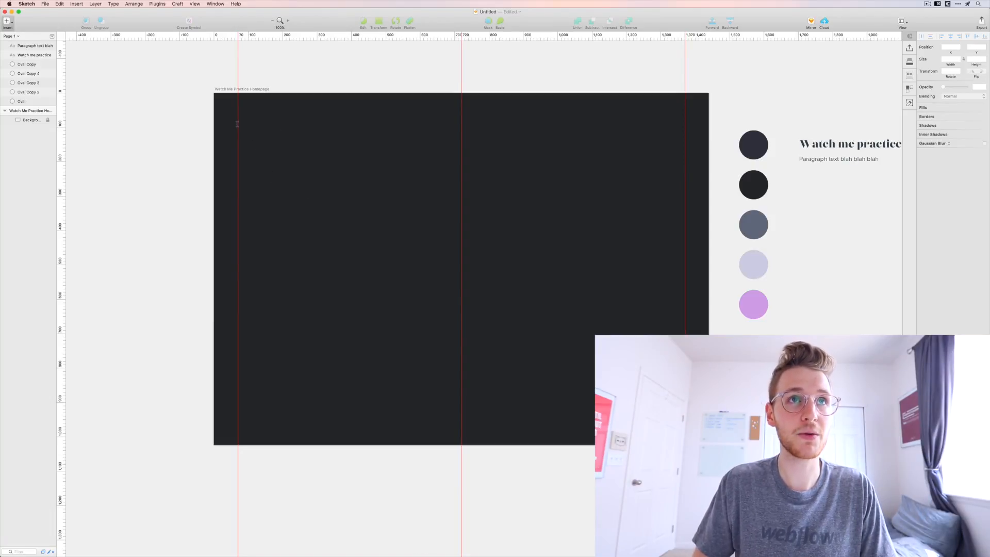
left_click_drag(237, 121, 366, 141)
type("Home")
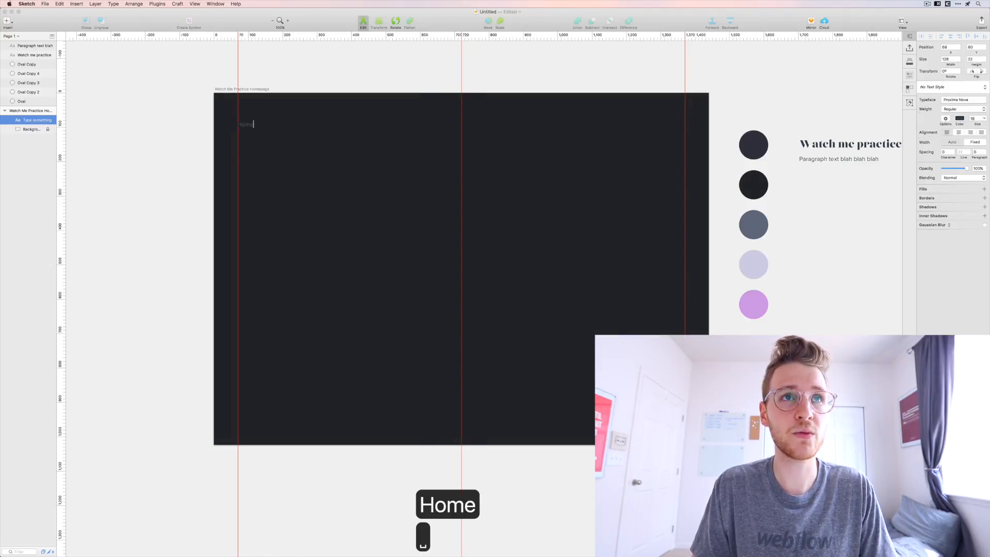
key("BackSpace")
key("BackSpace")
key("BackSpace")
key("BackSpace")
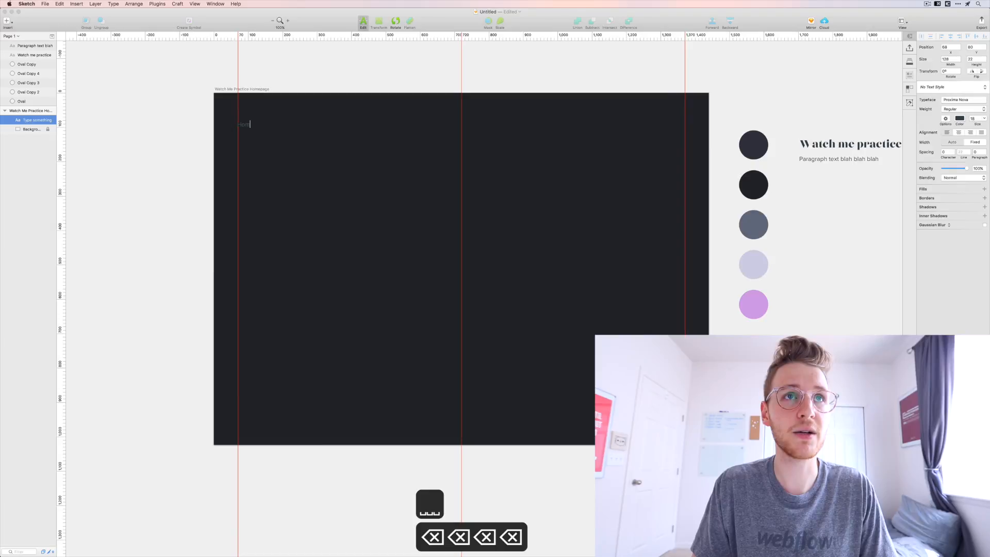
type("e ")
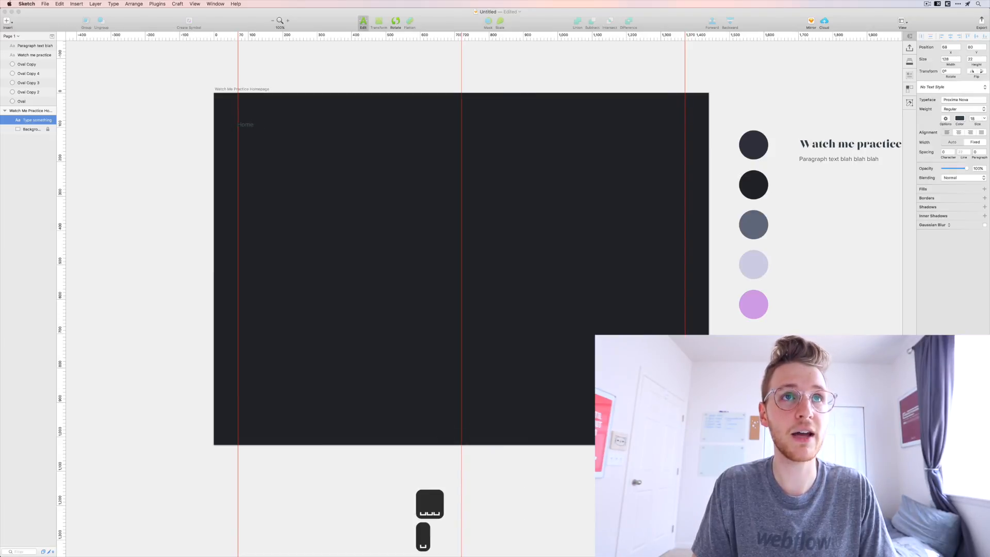
type("  Livestreams")
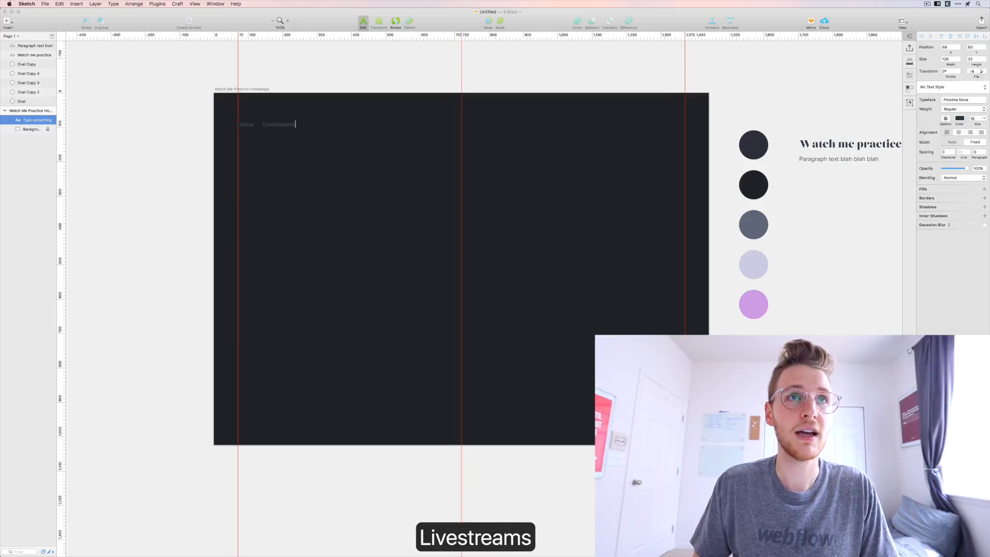
- Duplicate the Livestreams label with its leading spaces within the navigation text and replace the copied word with Schedule
key("shift+super+Left")
key("shift+Right")
key("shift+Right")
key("shift+Right")
key("shift+Right")
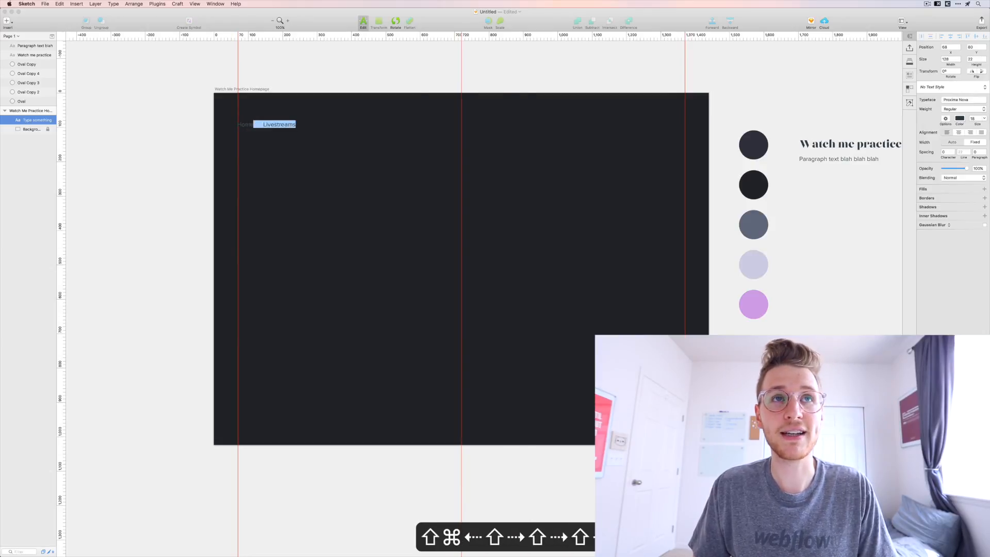
key("super+c")
key("Right")
key("super+v")
key("shift+Left")
key("shift+Left")
key("shift+Left")
key("shift+Left")
key("shift+Left")
key("shift+Left")
key("shift+Left")
key("shift+Left")
key("shift+Left")
key("shift+Left")
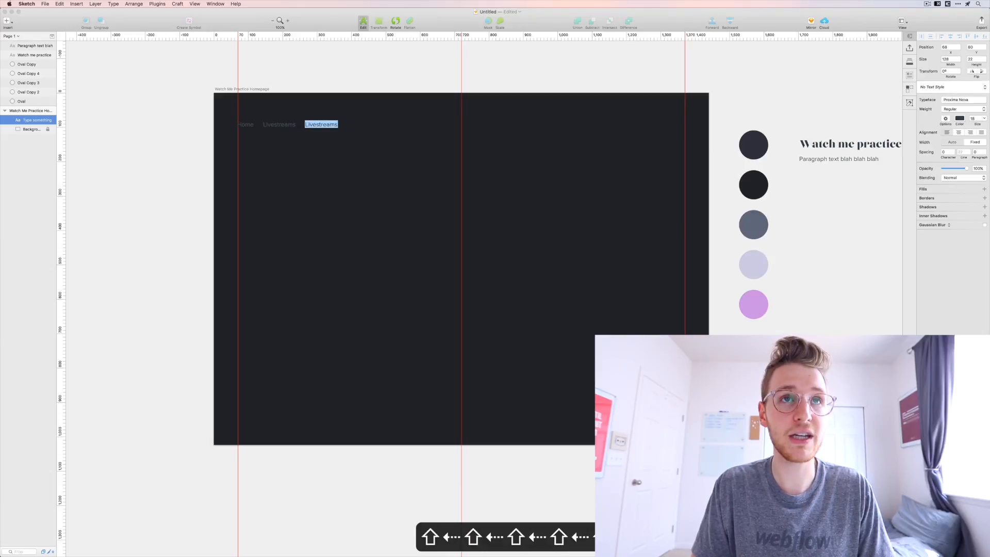
type("Schedule")
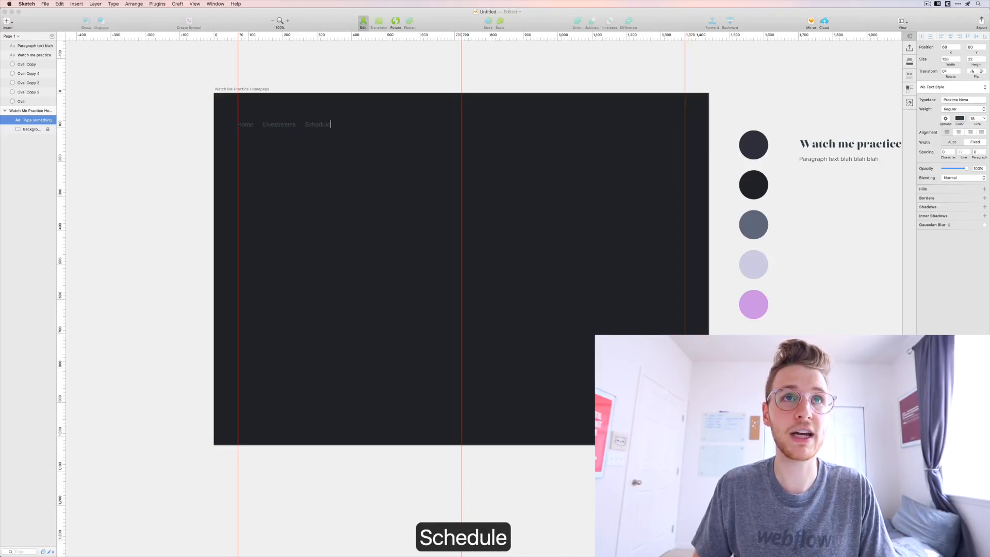
- Append another copy of the spaced label after Schedule and replace its word with Subscribe on YouTube
key("super+v")
key("shift+Left")
key("shift+Left")
key("shift+Left")
key("shift+Left")
key("shift+Left")
key("shift+Left")
key("shift+Left")
key("shift+Left")
key("shift+Left")
key("shift+Left")
key("shift+Left")
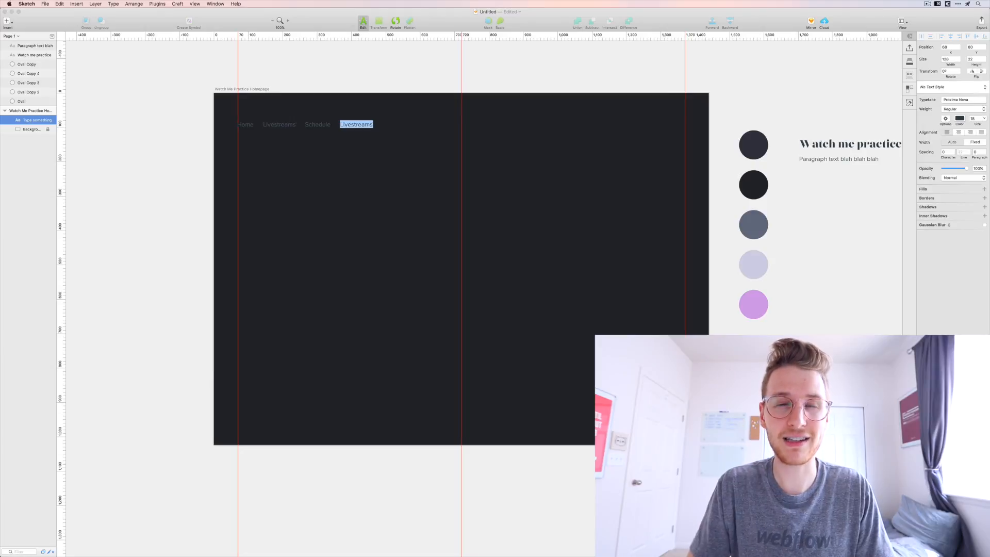
type("Subs")
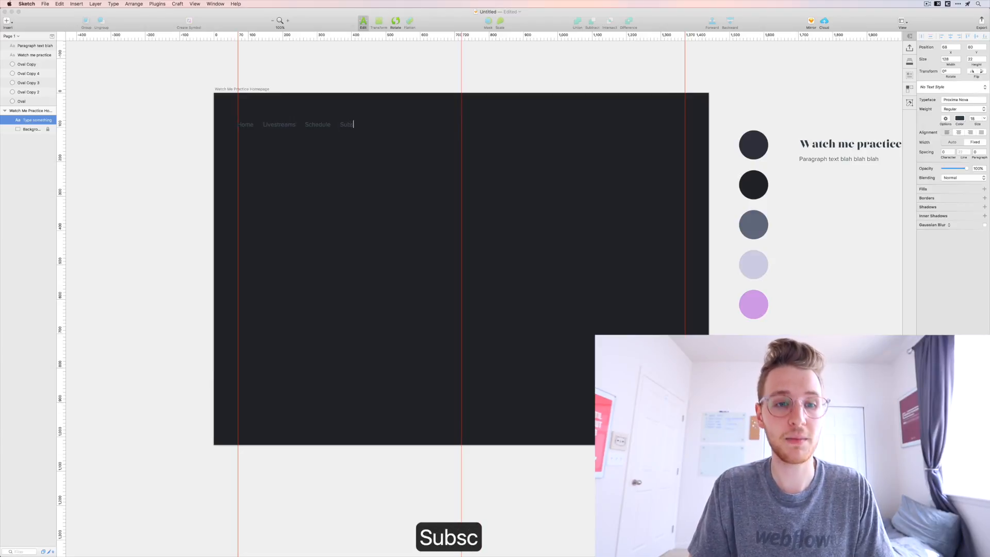
type("cribe on YouTube")
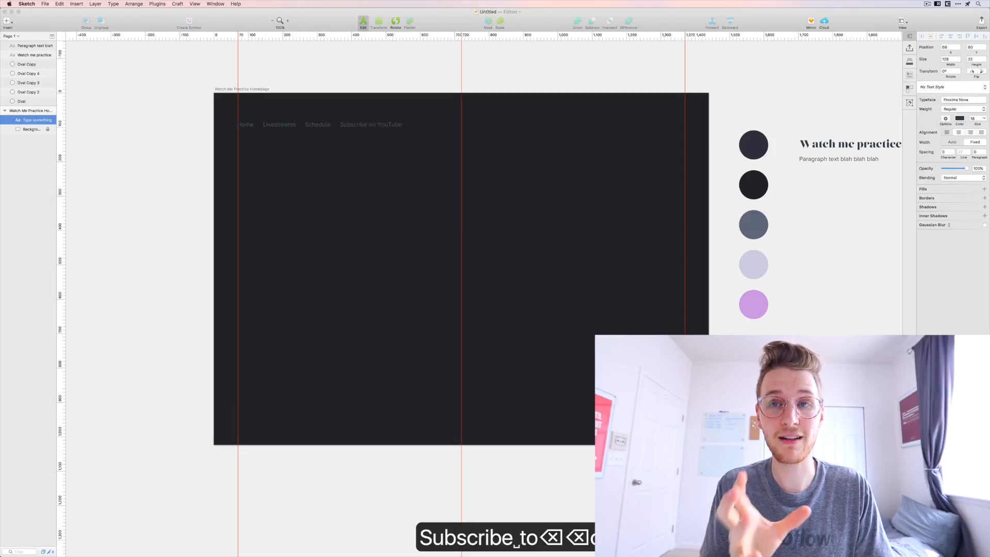
- Append a last spaced navigation label reading Learn Design after Subscribe on YouTube and finish editing the text
key("super+v")
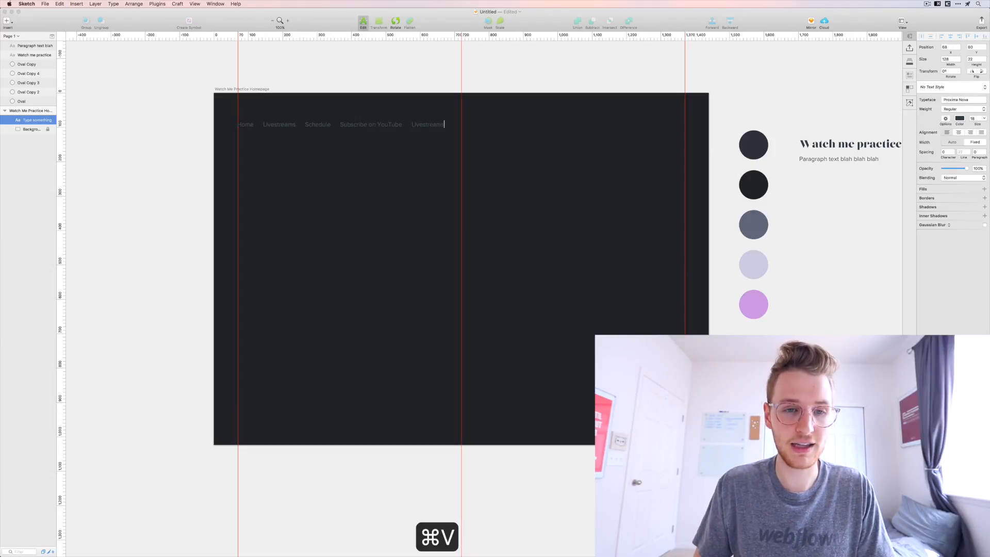
key("shift+Left")
key("shift+Left")
key("shift+Left")
key("shift+Left")
key("shift+Left")
key("shift+Left")
key("shift+Left")
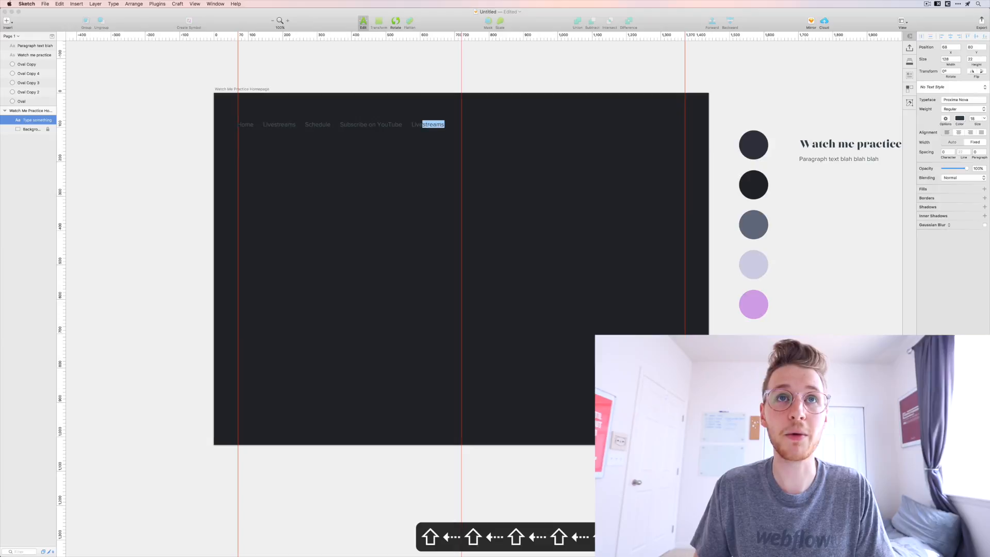
key("shift+Left")
type("Learn ")
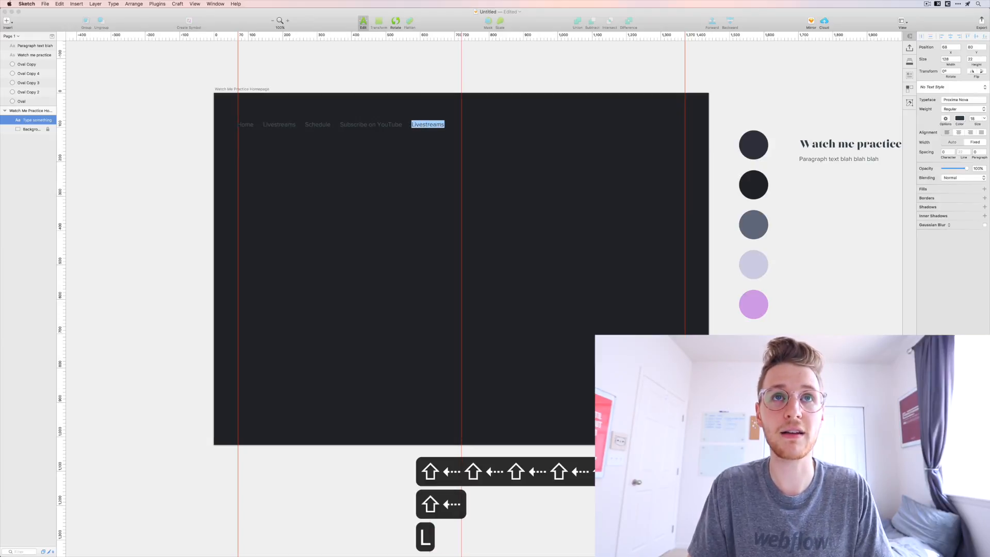
type("Design")
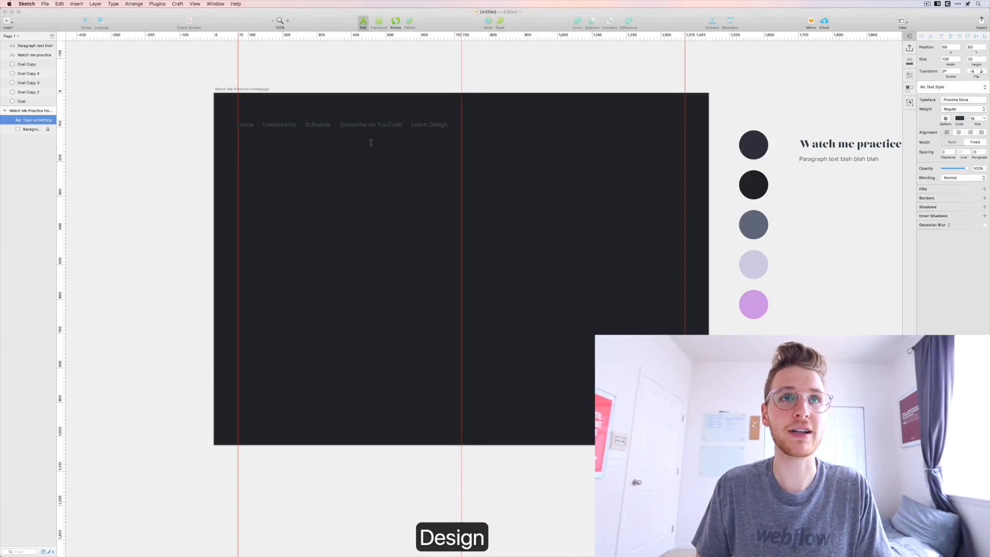
key("Escape")
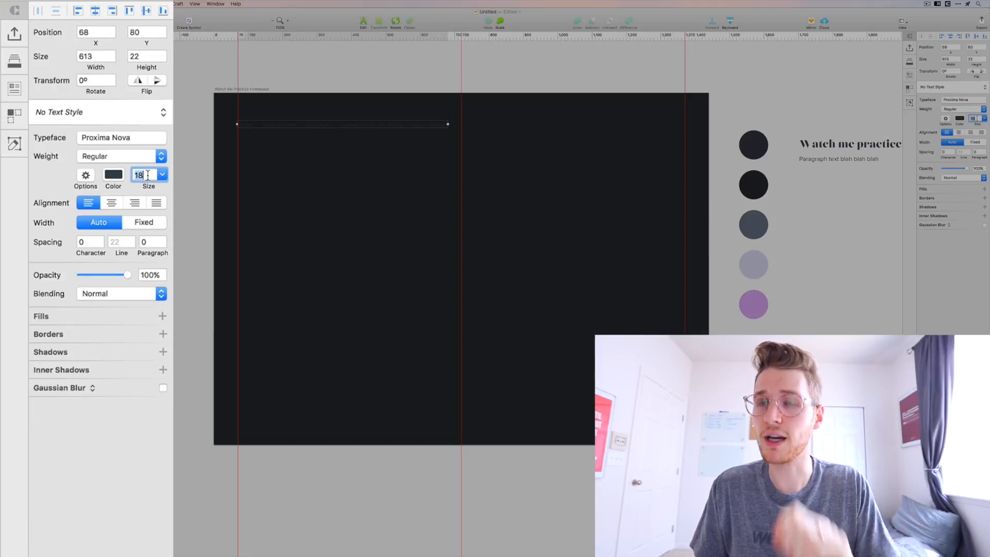
- Reduce the navigation text's font size to 13
key("Down")
key("Down")
key("Down")
key("Down")
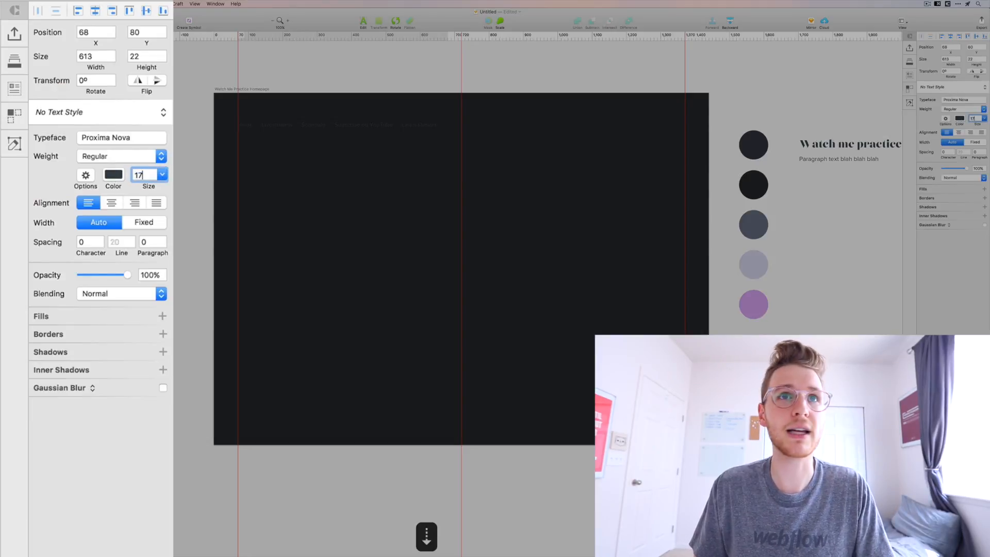
key("Down")
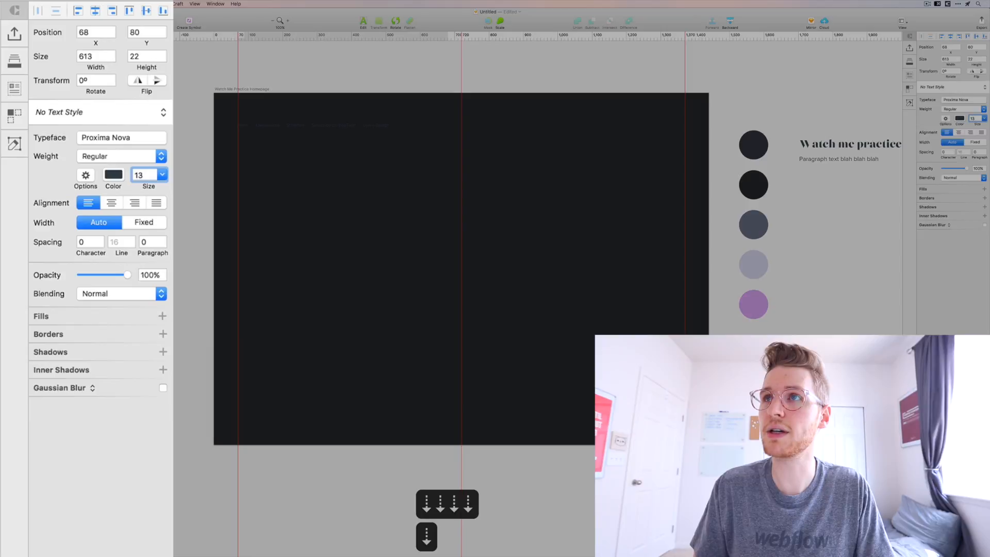
- Recolour the navigation text with the slate grey document colour 6B7183 and set its weight to Bold
left_click(109, 175)
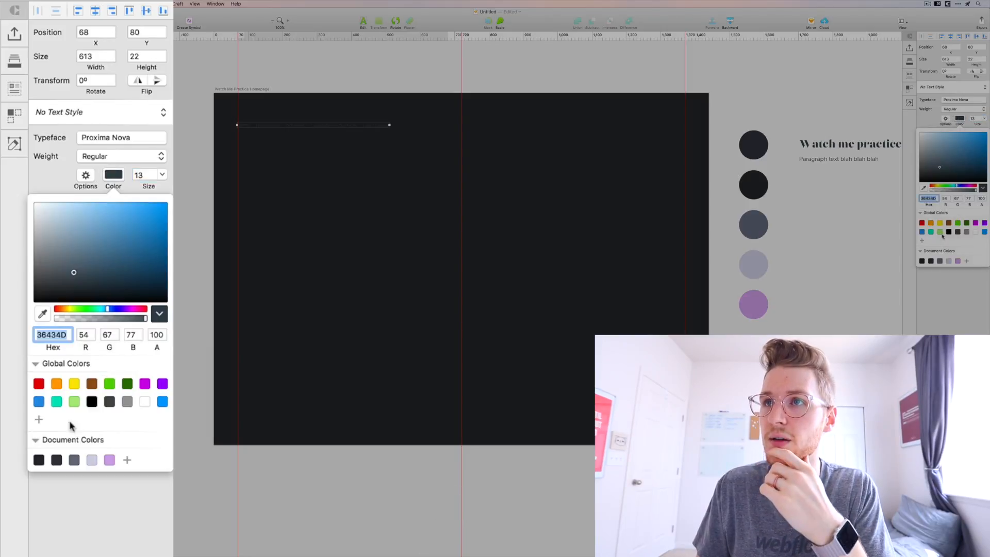
left_click(74, 460)
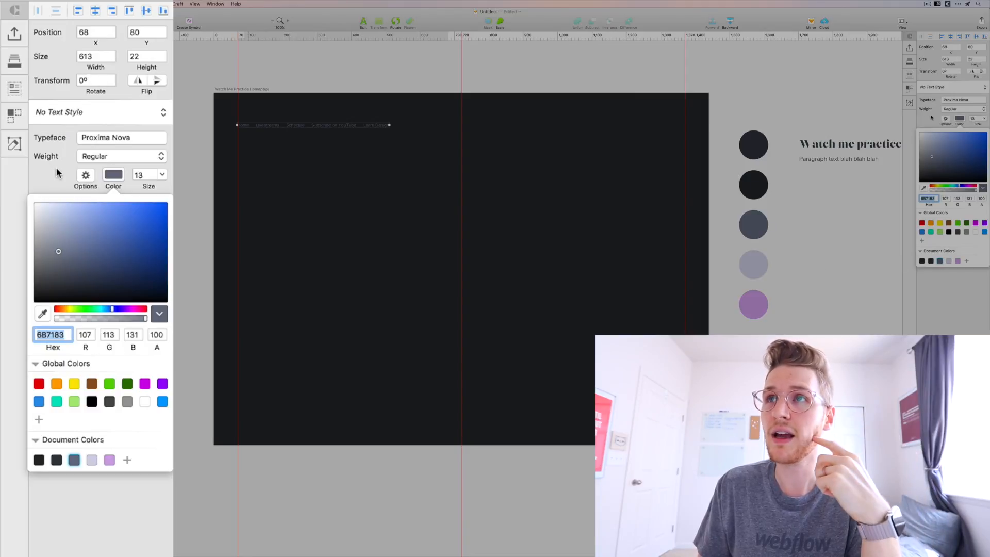
left_click(114, 174)
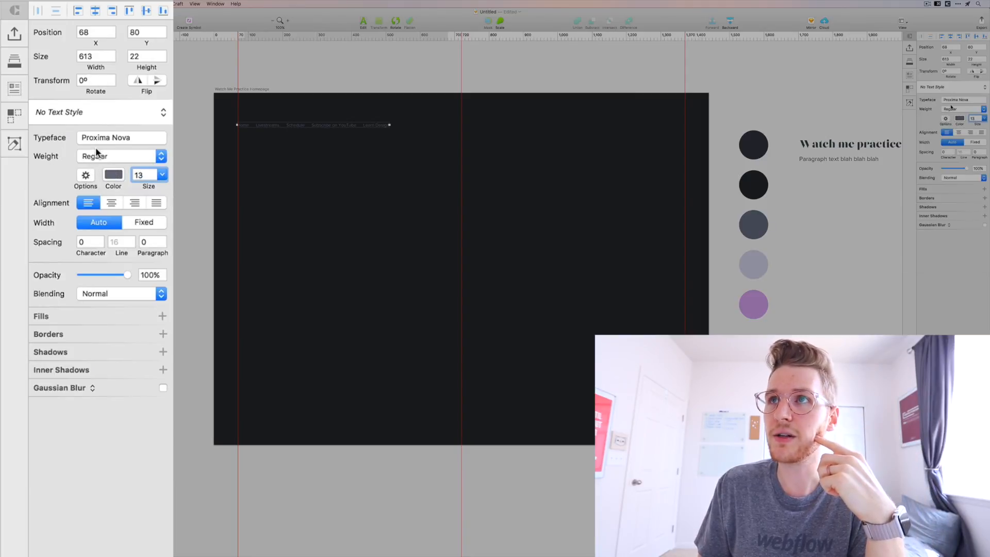
left_click(96, 153)
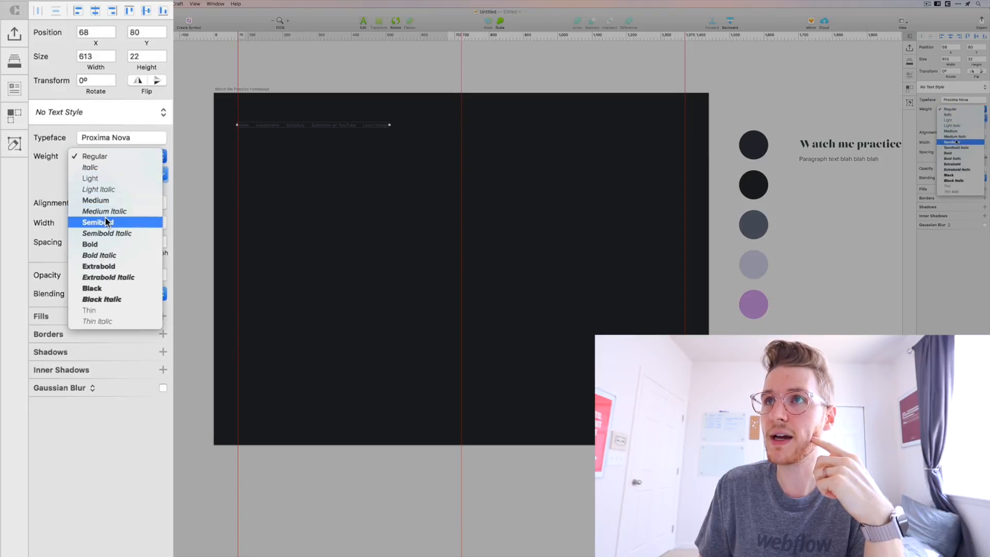
left_click(104, 245)
- Try the Uppercase text transform on the navigation text, and undo it
left_click(85, 178)
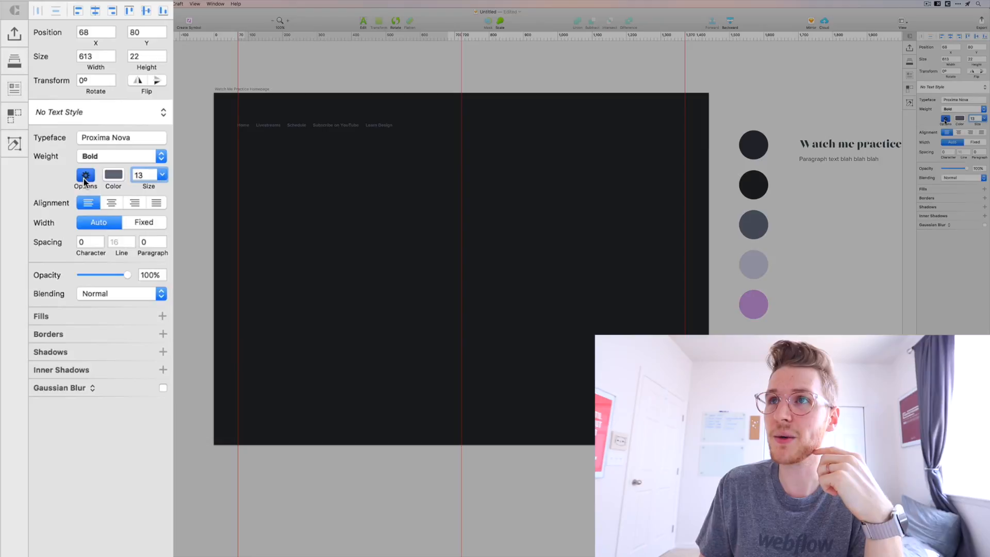
left_click(77, 272)
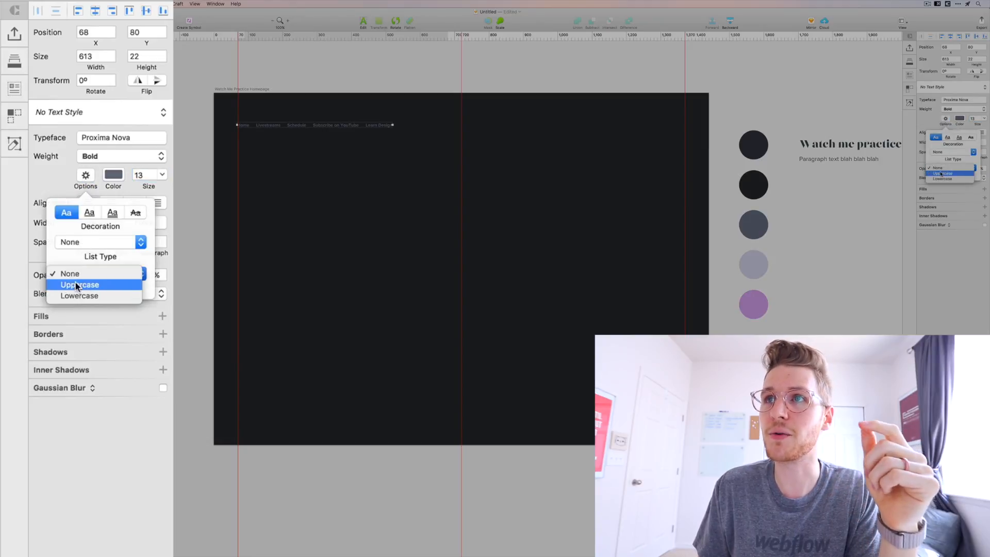
left_click(943, 174)
left_click(829, 223)
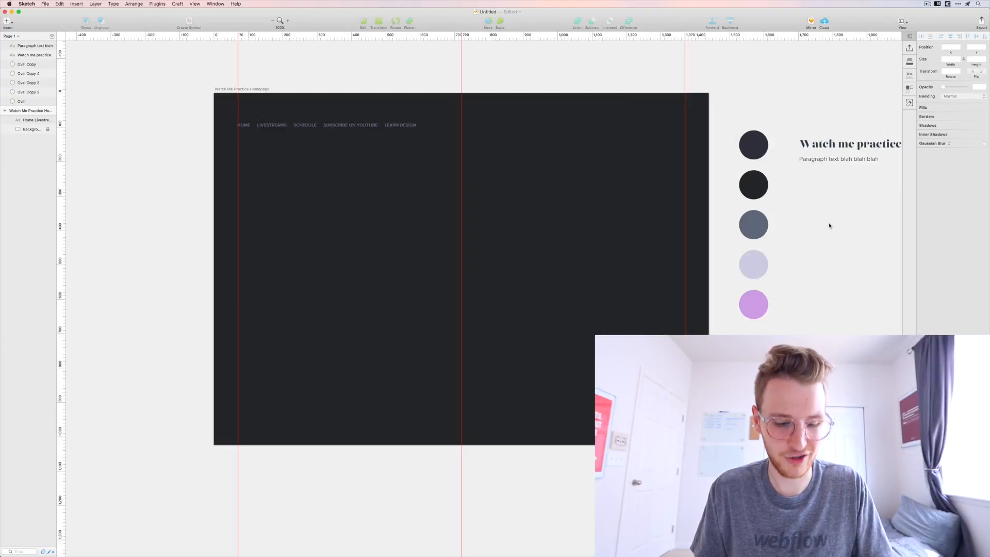
key("super+z")
key("super+z")
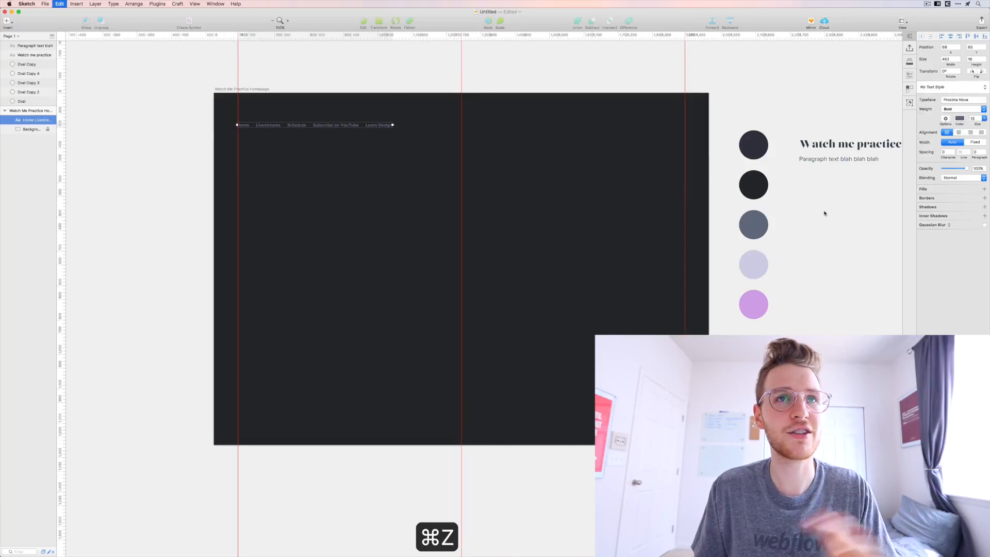
- Move the navigation text down to about Y 177 and draw a rectangle about 124 × 140 at the artboard's upper edge
left_click(338, 125)
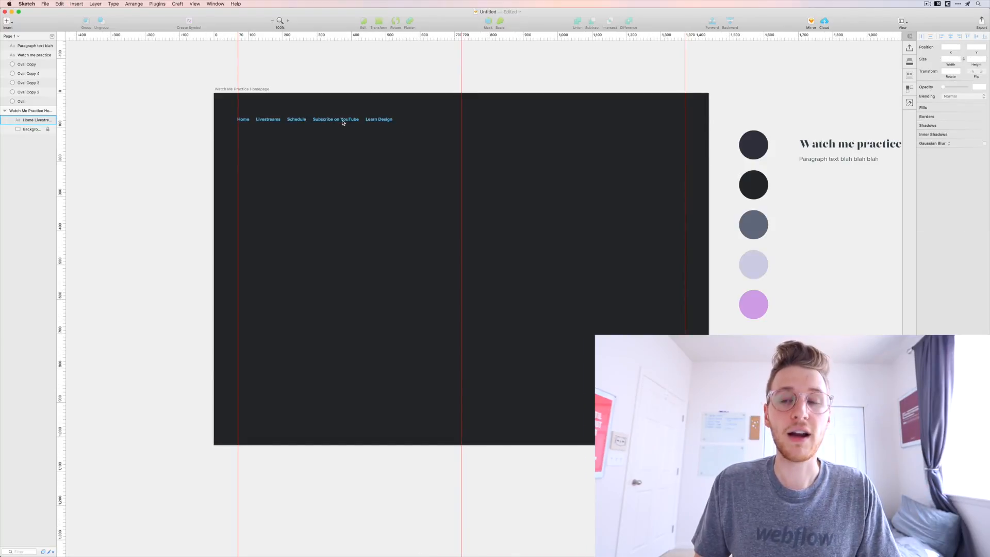
left_click_drag(342, 122, 345, 160)
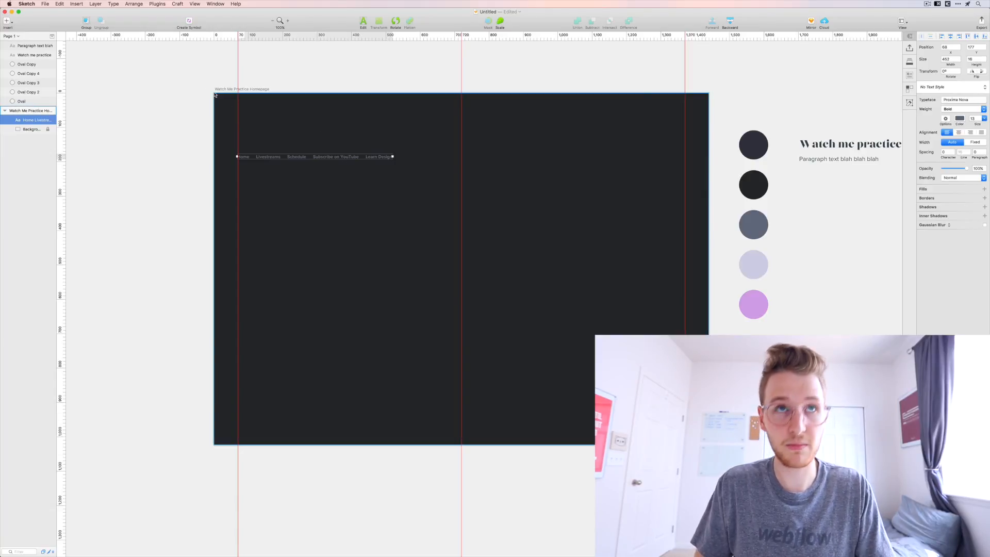
key("u")
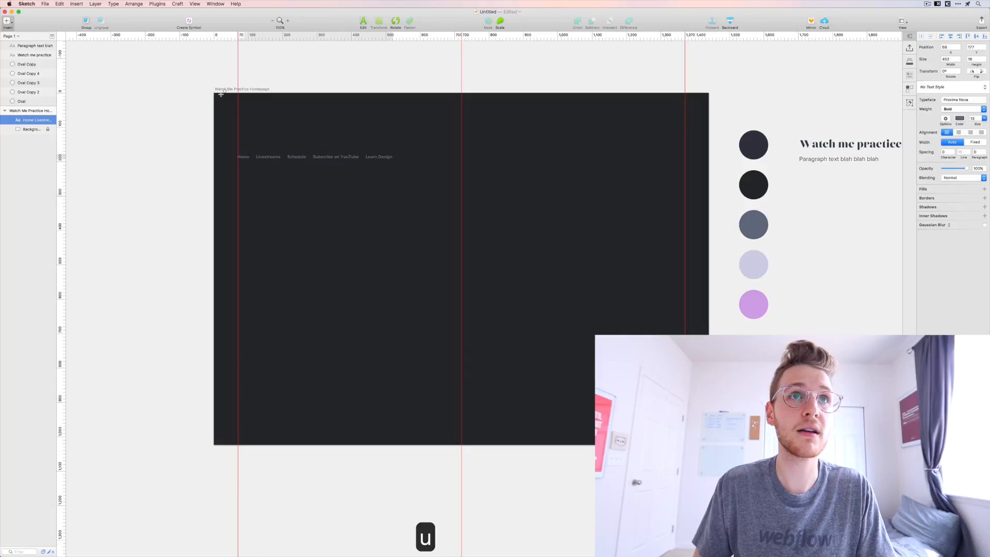
left_click_drag(262, 94, 305, 141)
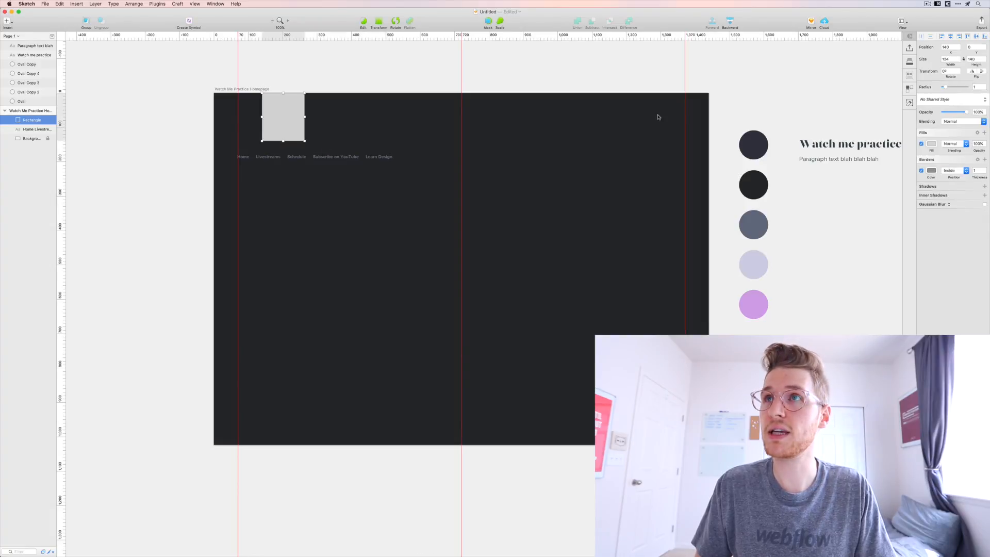
- Resize the rectangle to 70 × 70 and add a horizontal guide along its lower edge at 70
left_click(953, 59)
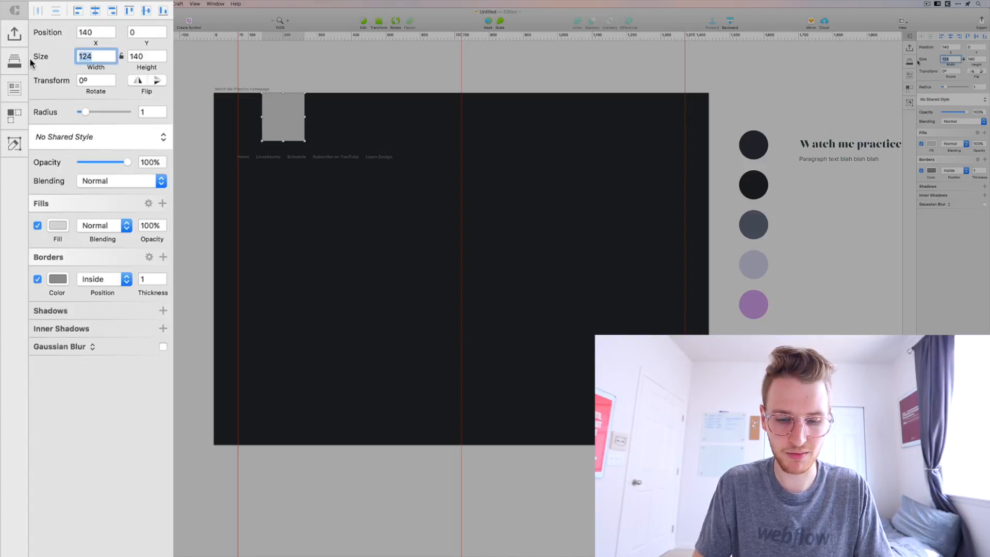
type("70")
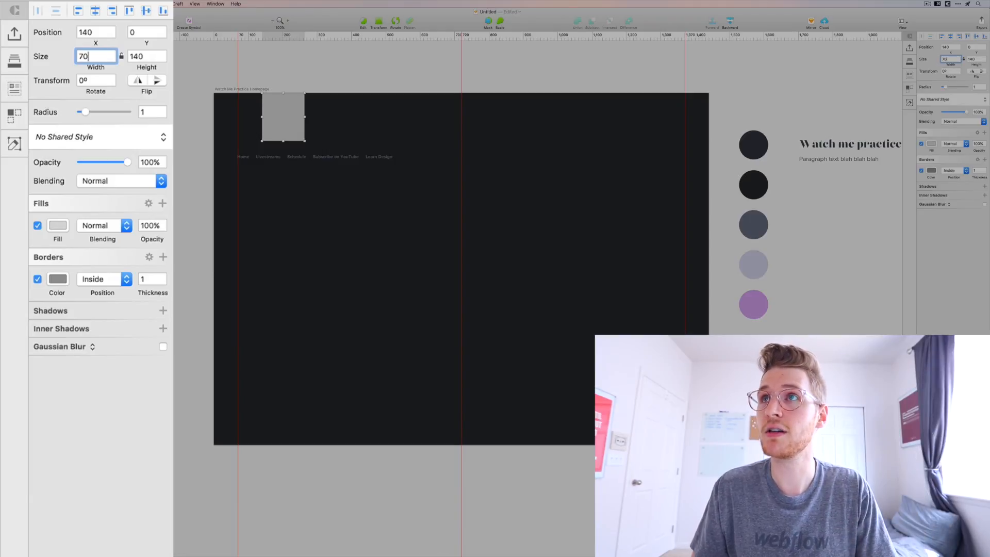
key("Tab")
type("70]")
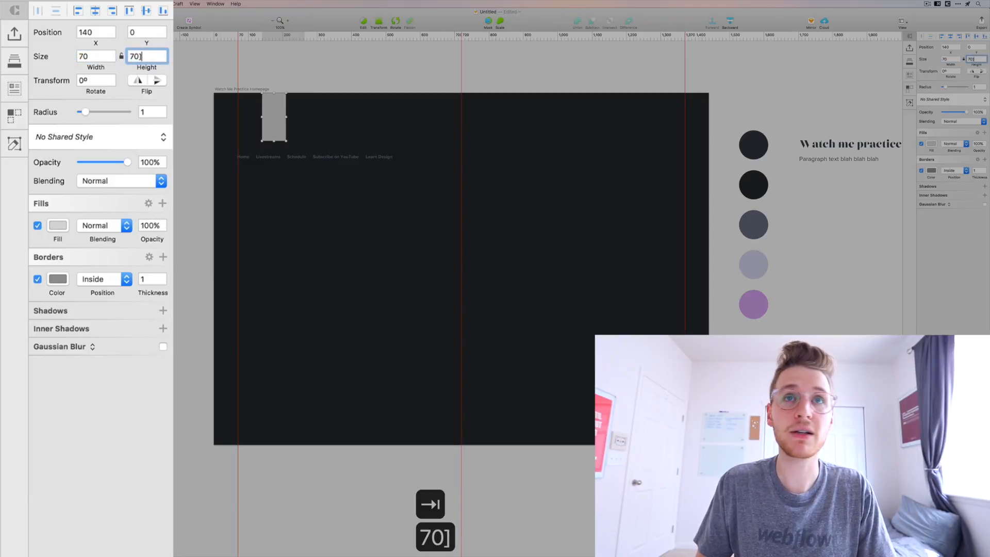
key("Return")
key("Return")
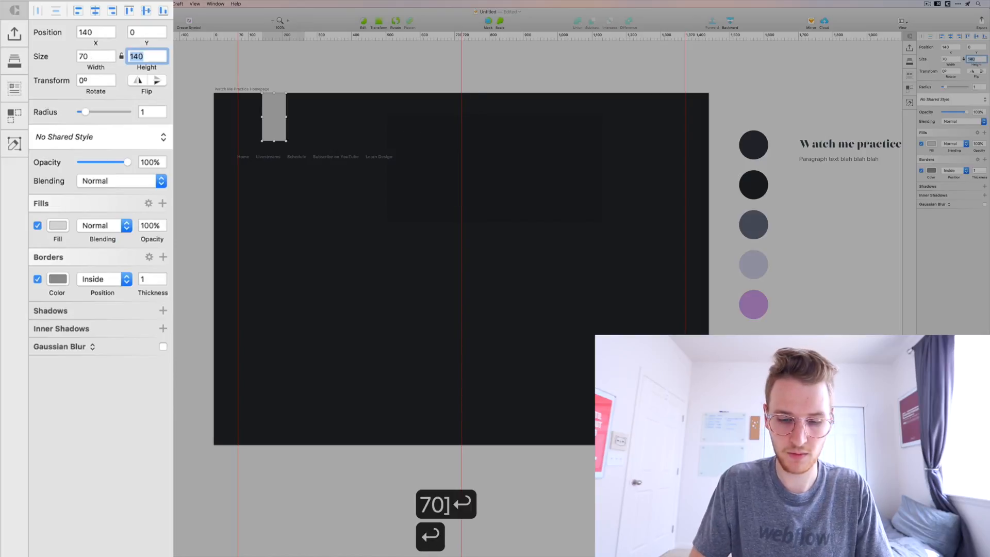
type("70")
key("Return")
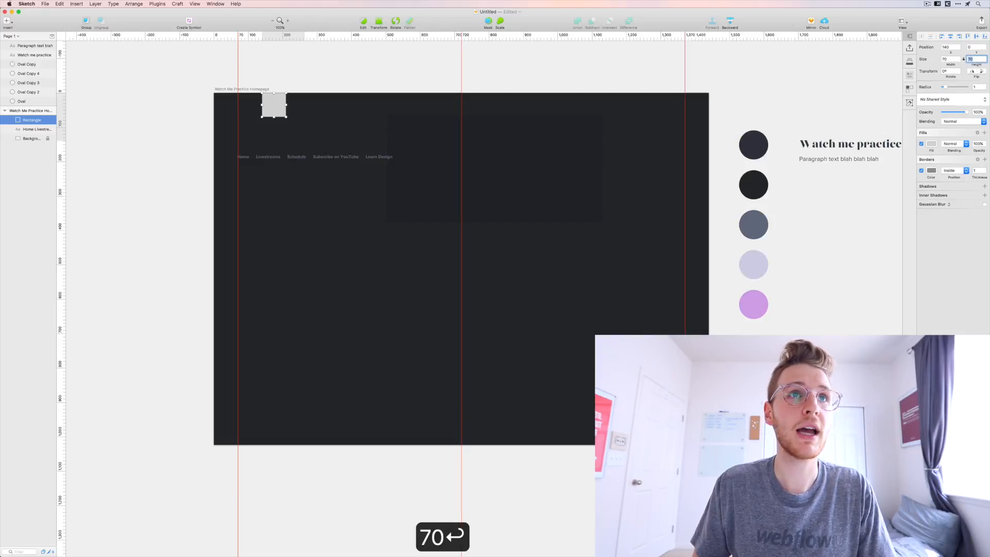
left_click(61, 118)
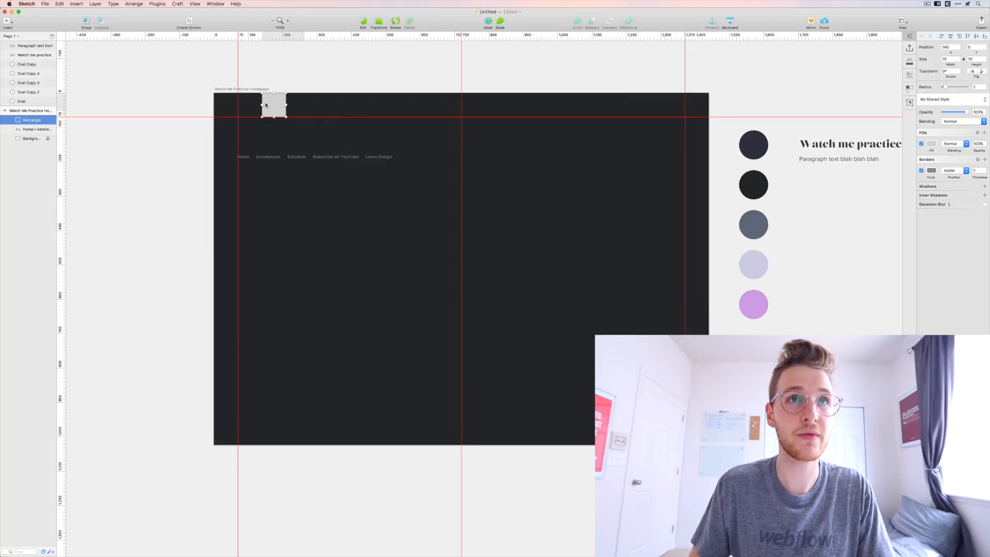
- Delete the measuring square and align the navigation text to the guides at X 70, Y 70
key("Delete")
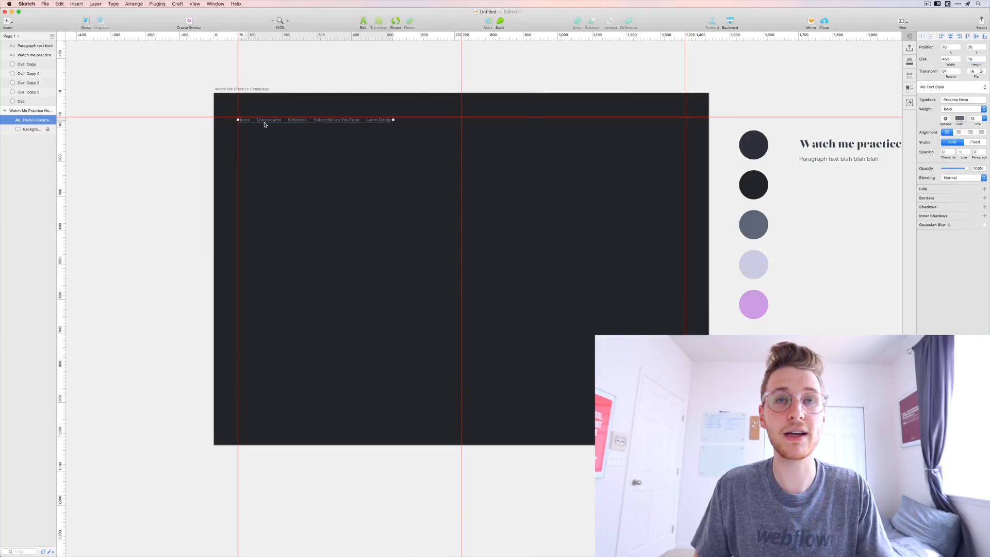
left_click(361, 64)
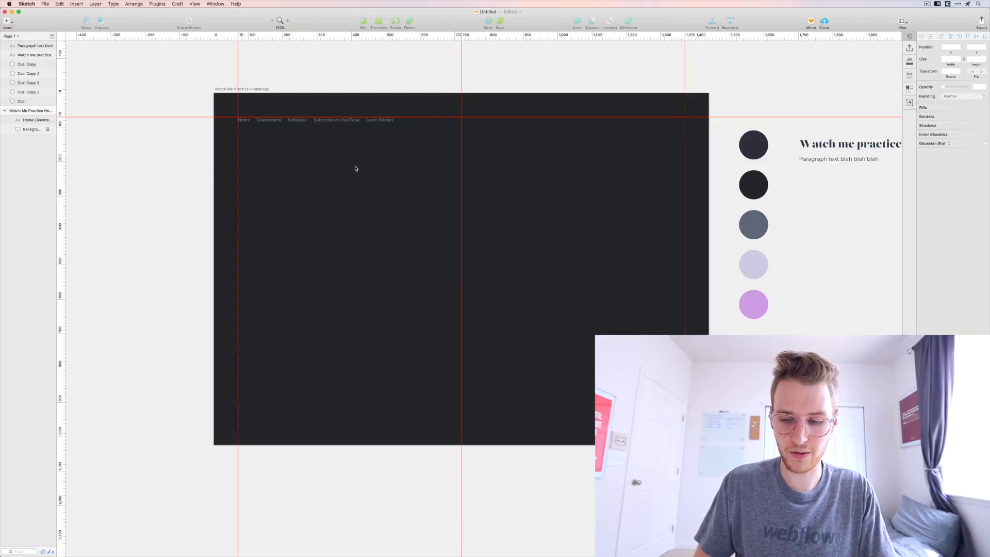
- Draw a borderless underline about 133 × 3 beneath Subscribe on YouTube and fill it with the second document colour
key("super+equal")
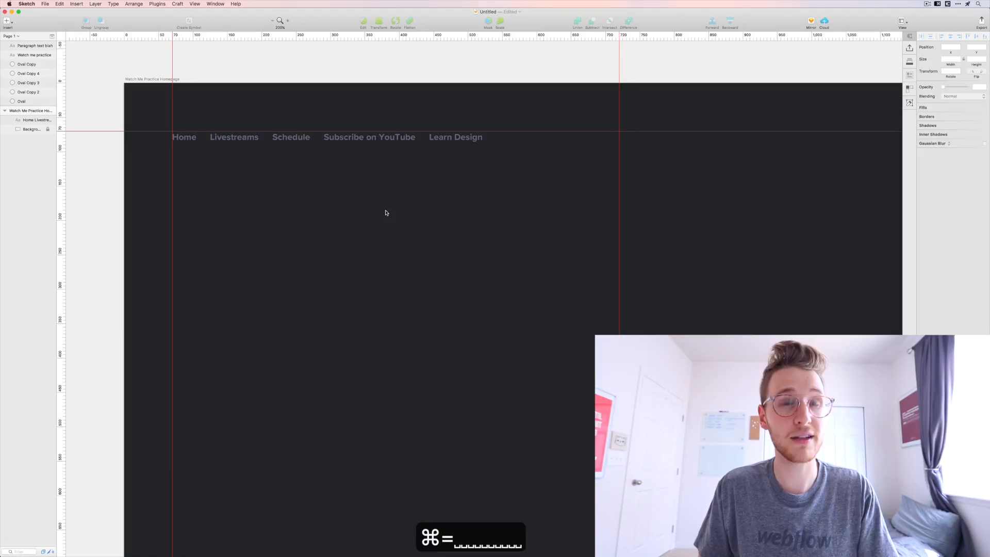
key("u")
left_click_drag(324, 146, 414, 148)
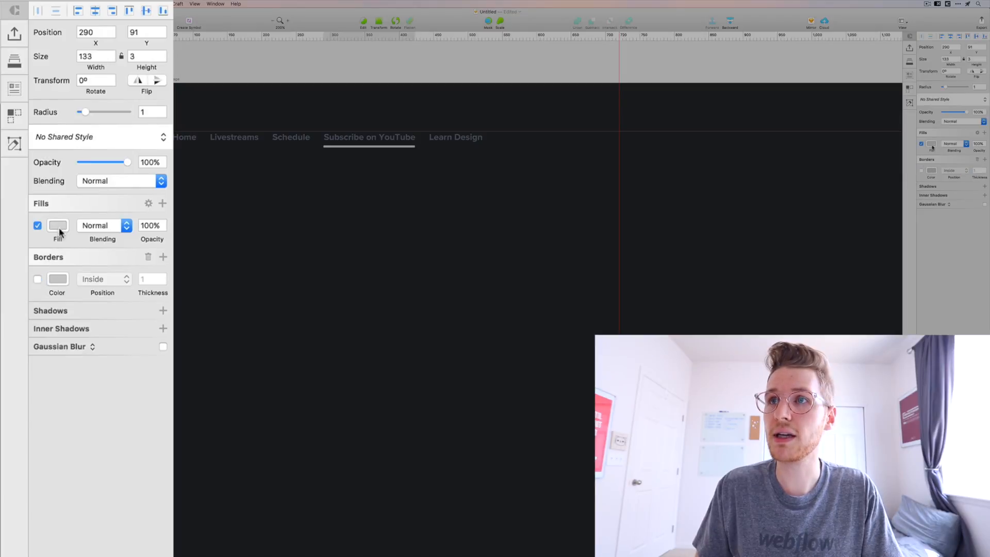
left_click(58, 227)
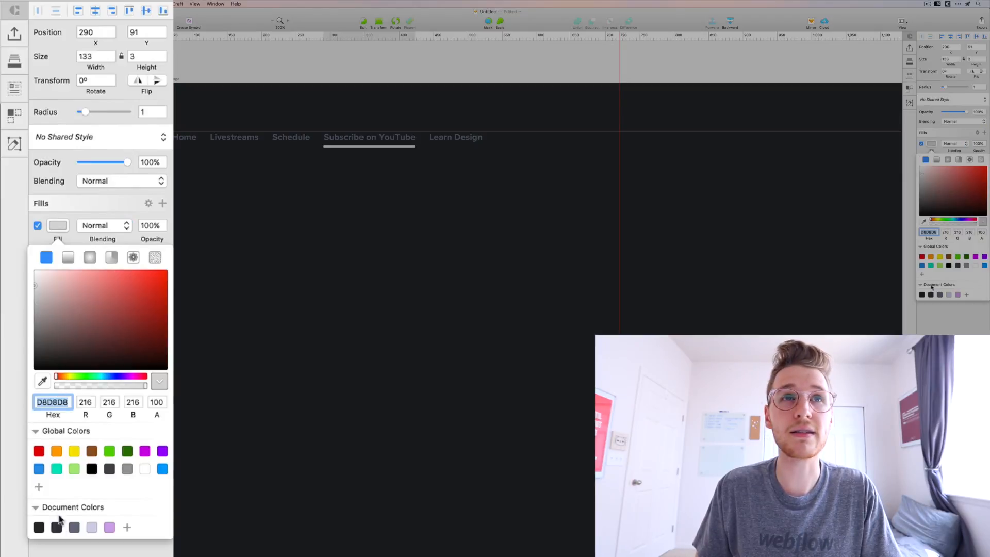
left_click(56, 527)
left_click(434, 210)
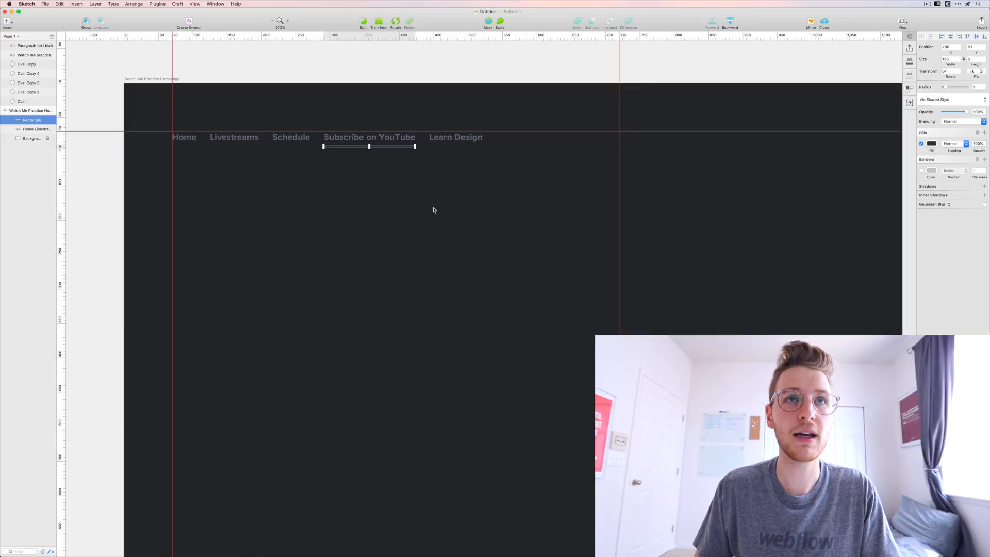
- Nudge the underline a few pixels down from the Subscribe on YouTube label and deselect it
key("Down")
key("Down")
key("Down")
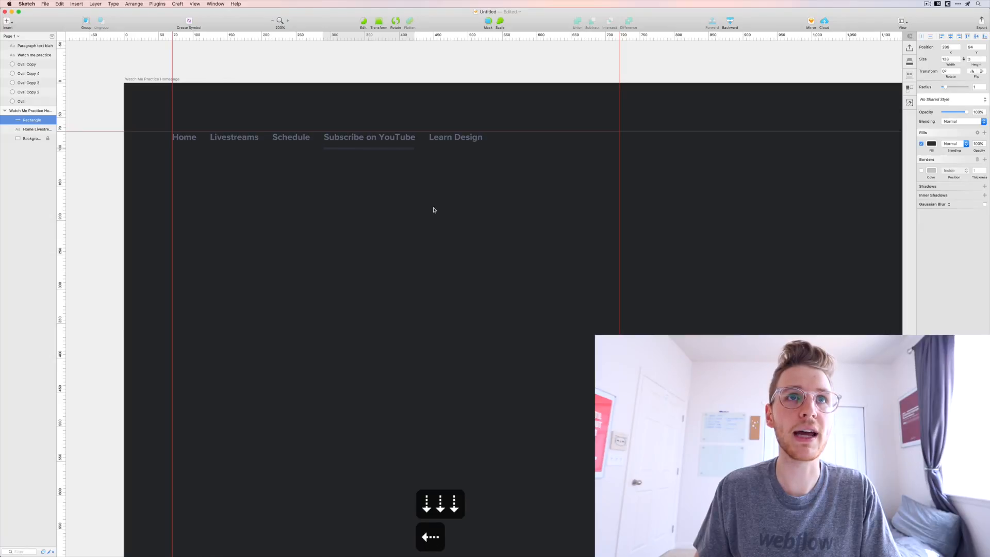
key("Escape")
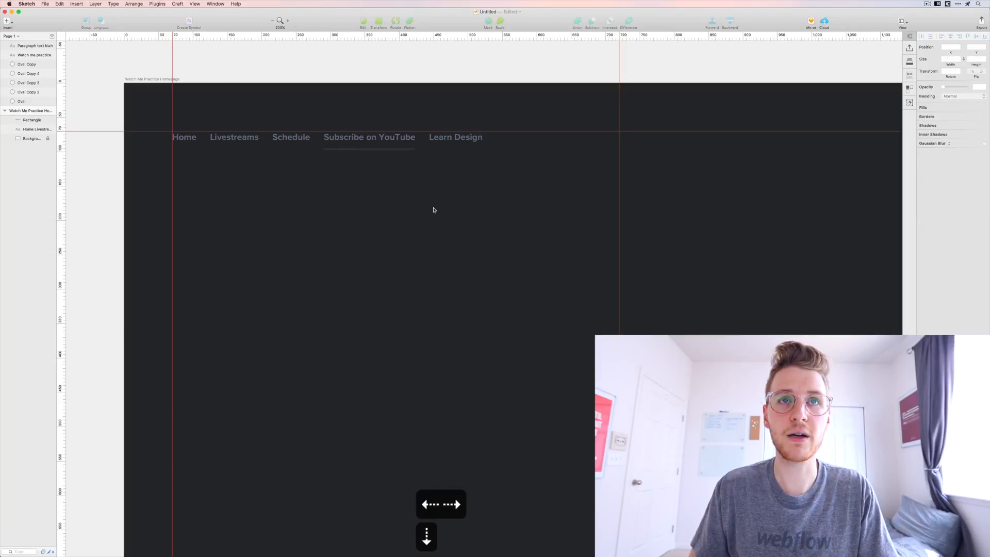
- Switch to the Watch me Practice notes in Chrome to check the Homepage content list, and return to Sketch
key("super+0")
left_click_drag(602, 136, 581, 128)
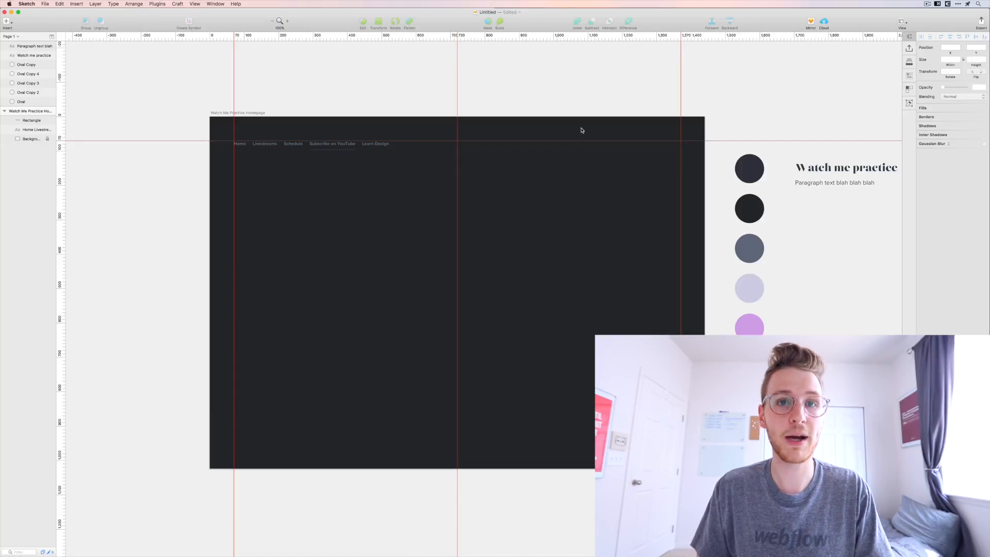
key("super+Tab")
key("super+Tab")
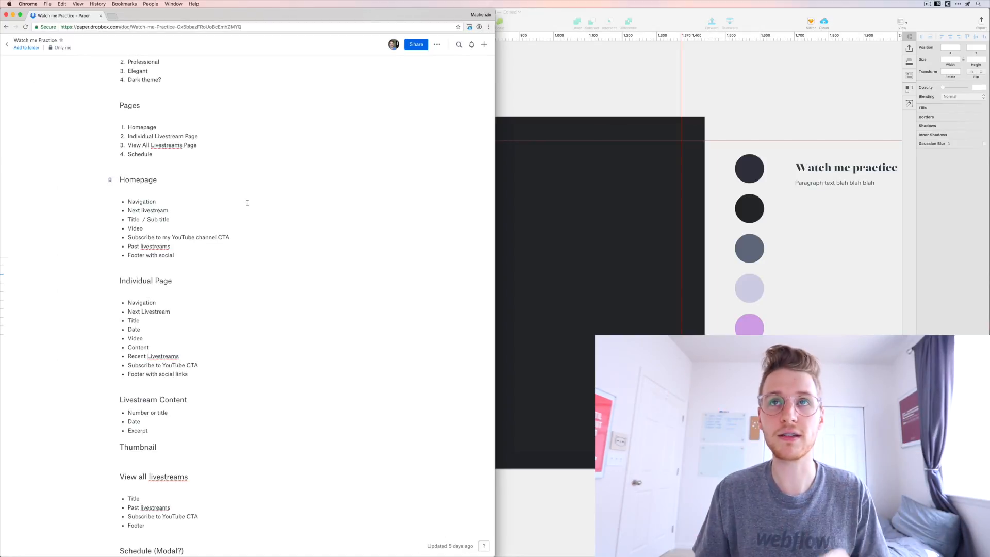
left_click(608, 182)
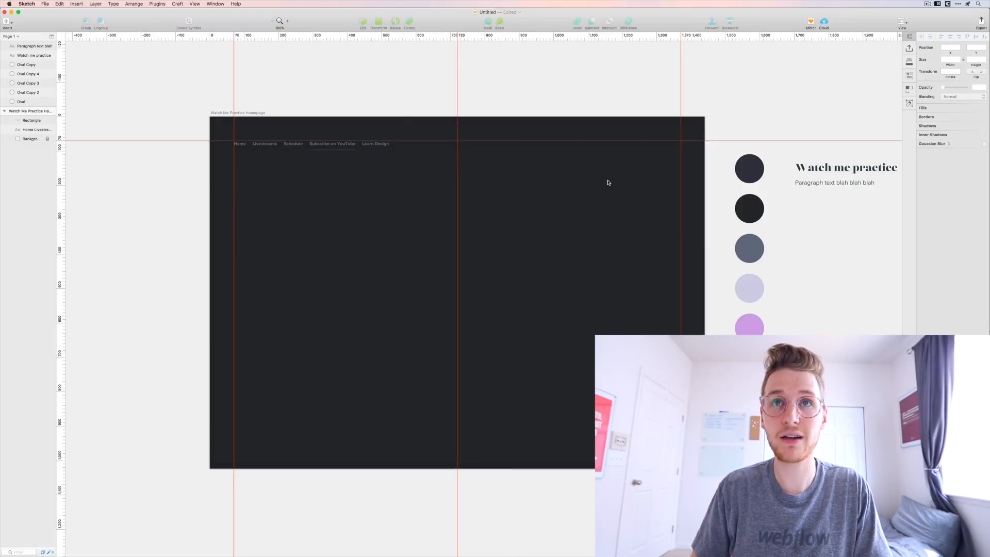
- Duplicate the navigation text along the same line to about X 860, Y 70 and align the copy's text right
key("super+equal")
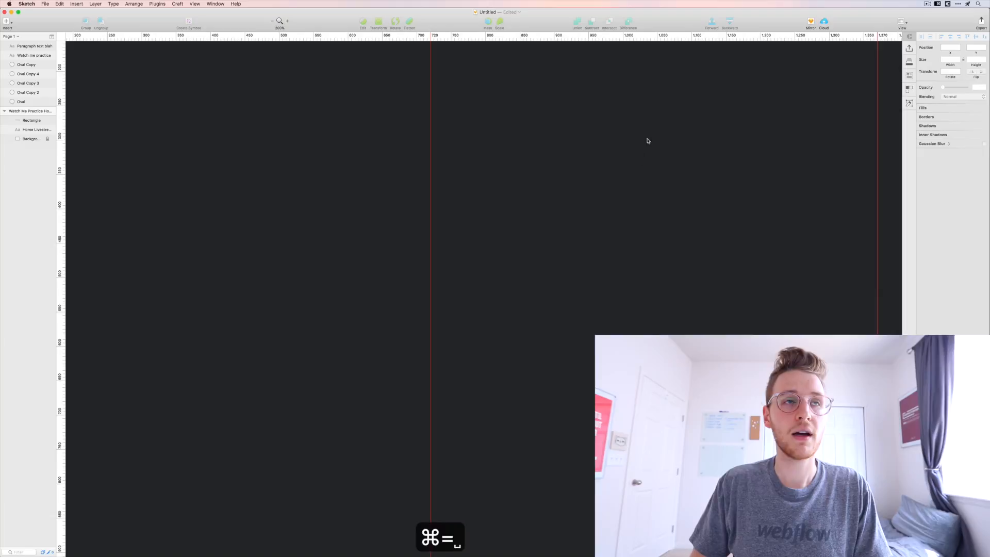
left_click_drag(208, 213, 241, 214)
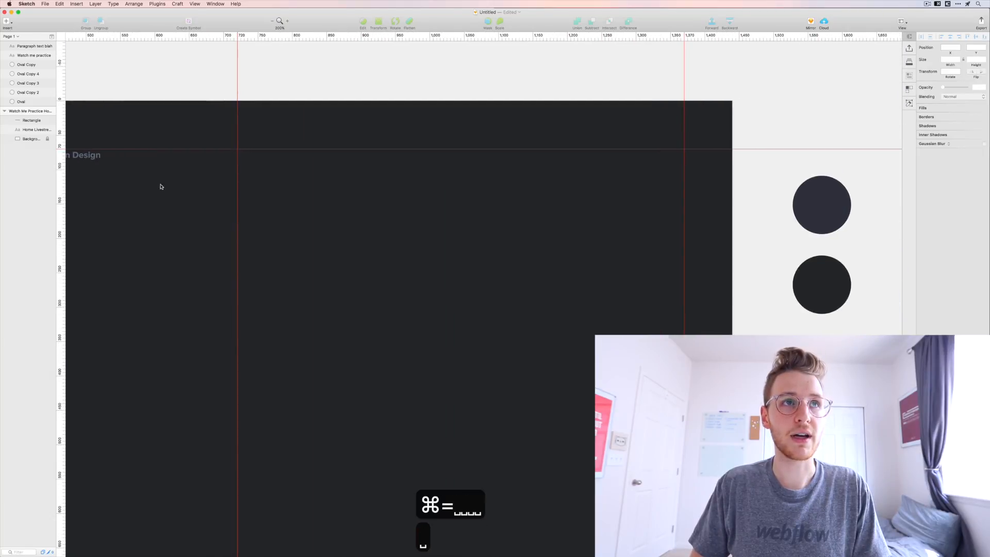
left_click(92, 156)
left_click_drag(97, 154, 633, 157)
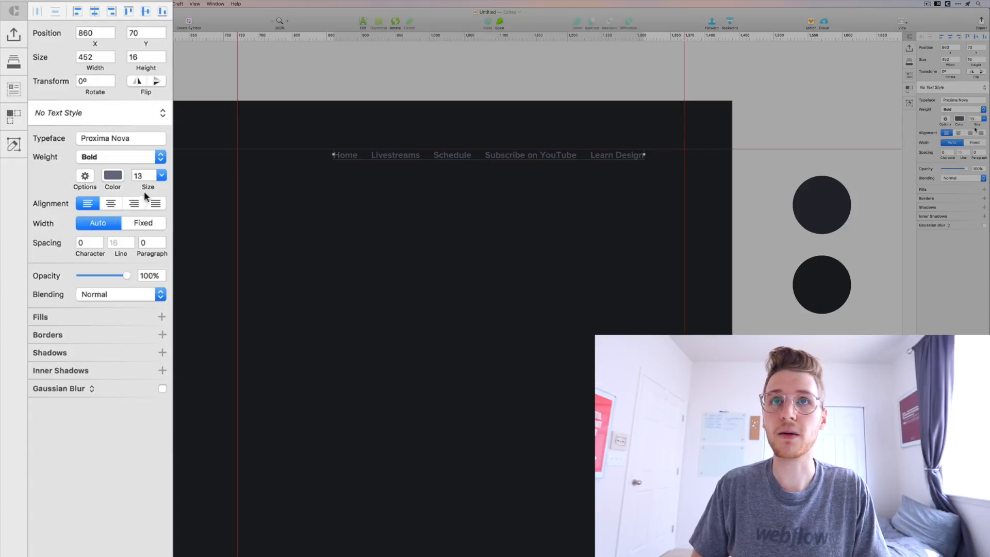
left_click(970, 133)
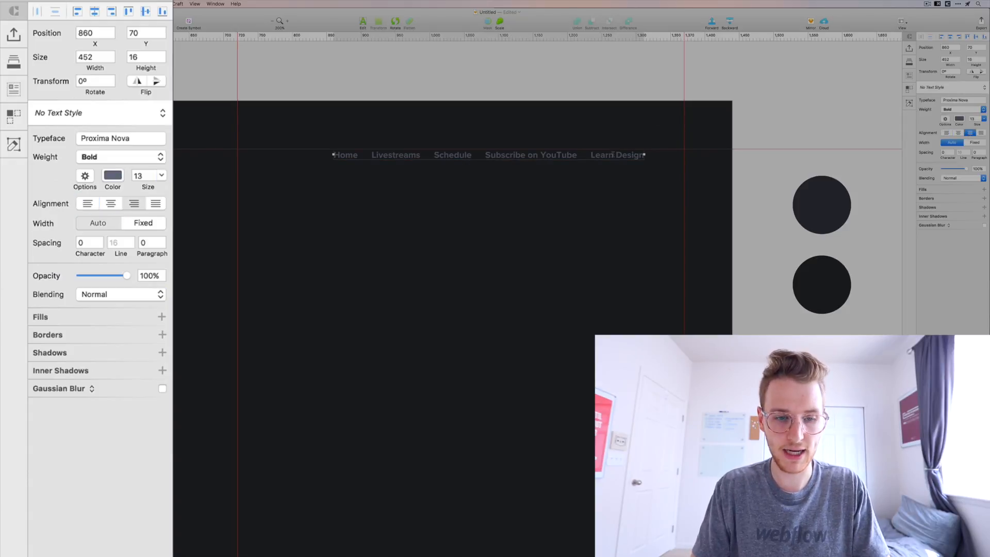
- Replace the right-aligned navigation copy's text with "Next livestream will be"
key("super+a")
type("Next l")
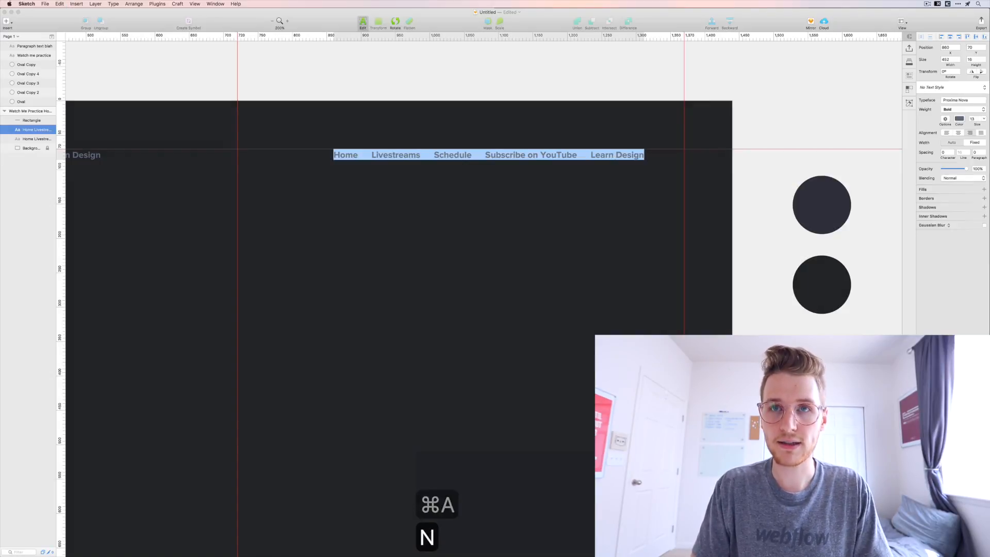
type("iv")
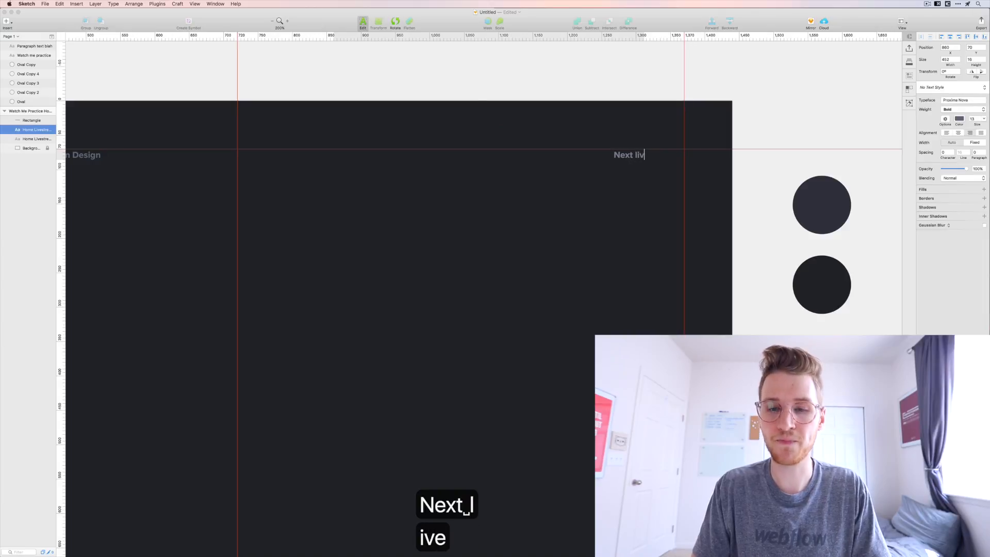
type("estream will be")
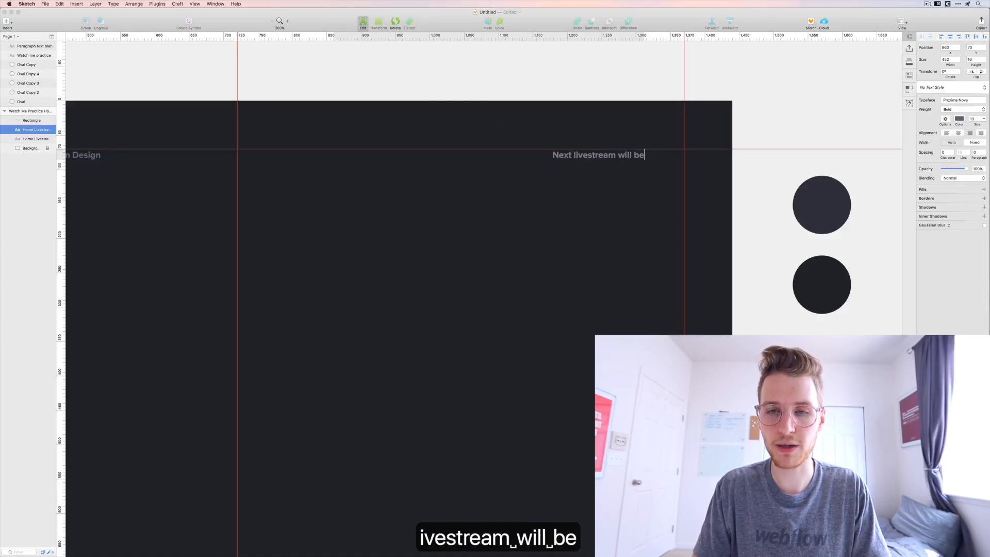
- Add a second line to the livestream label reading "Wednesday, March 29th @ 7pm MST" and finish editing
key("Return")
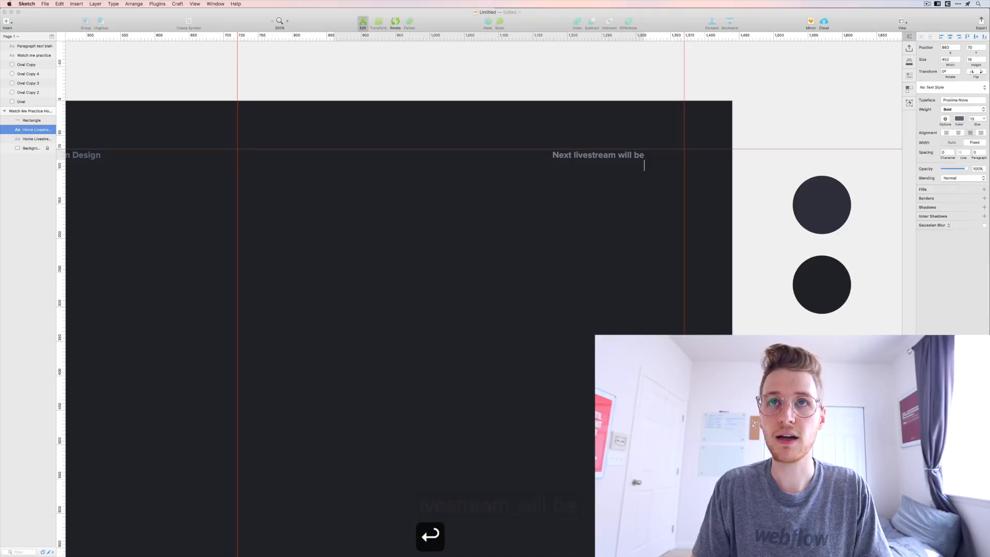
type("Wed")
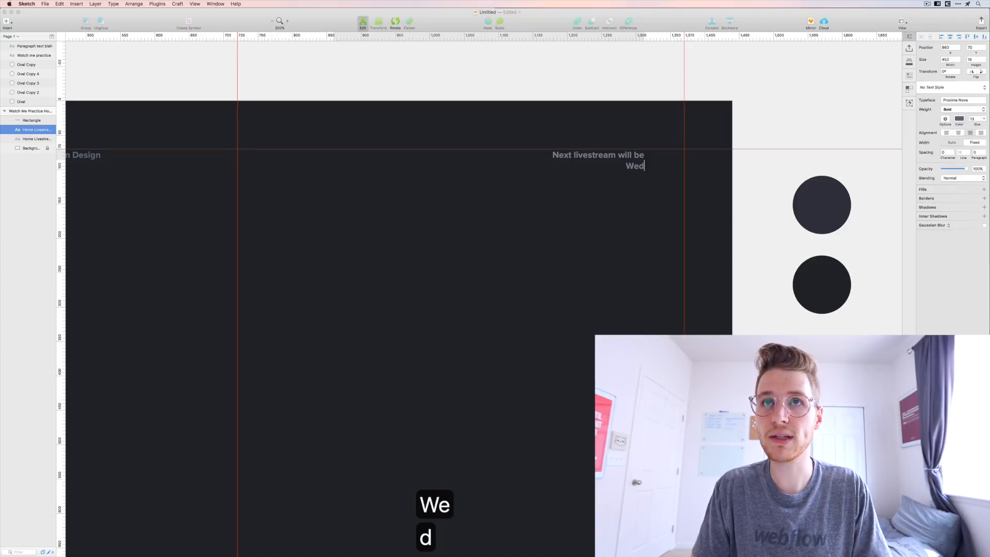
type("nesday,")
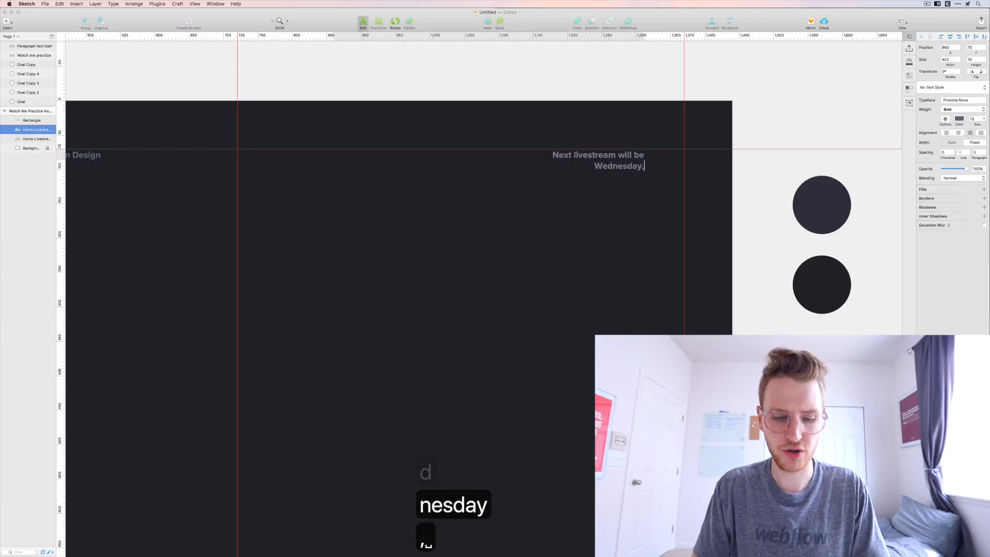
type(" March 29th")
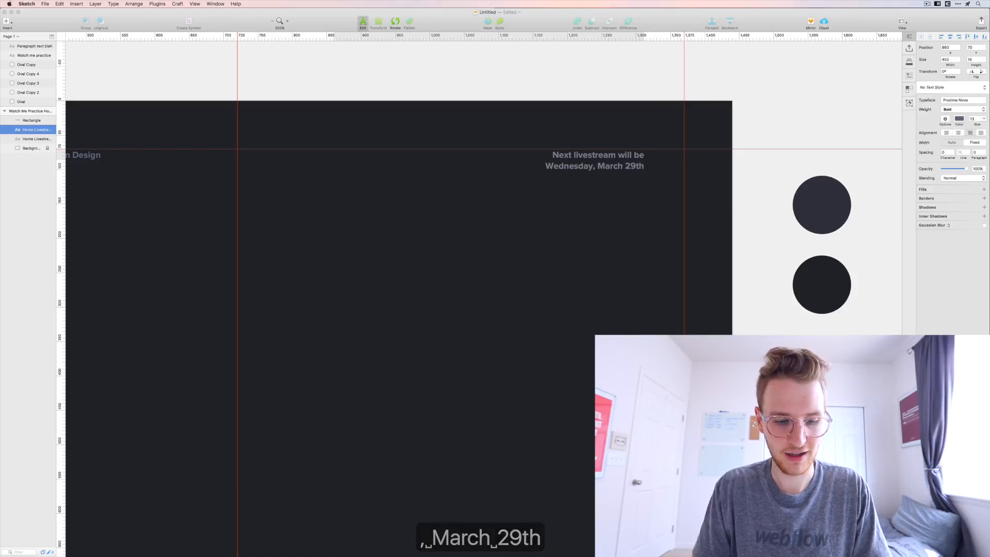
type(" @7pm")
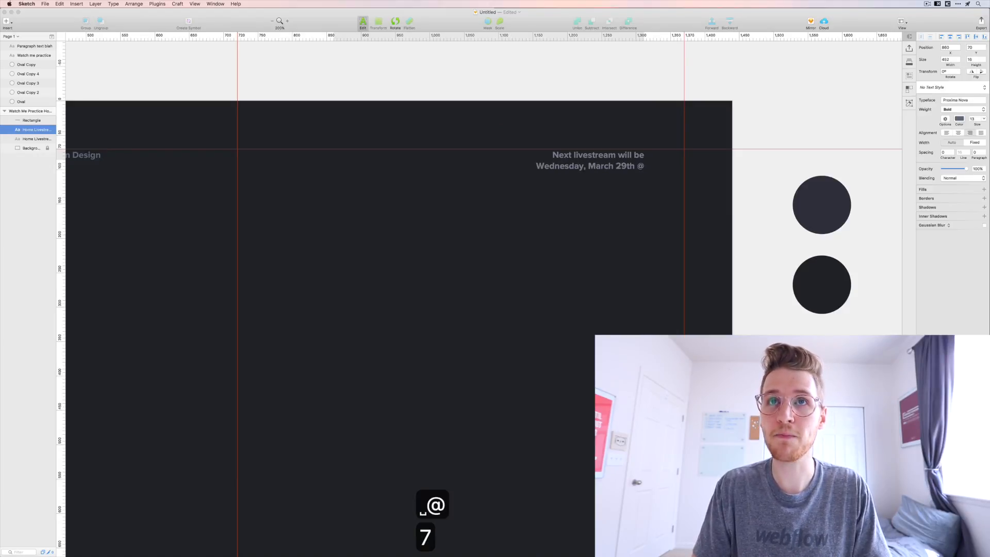
key("BackSpace")
key("BackSpace")
key("BackSpace")
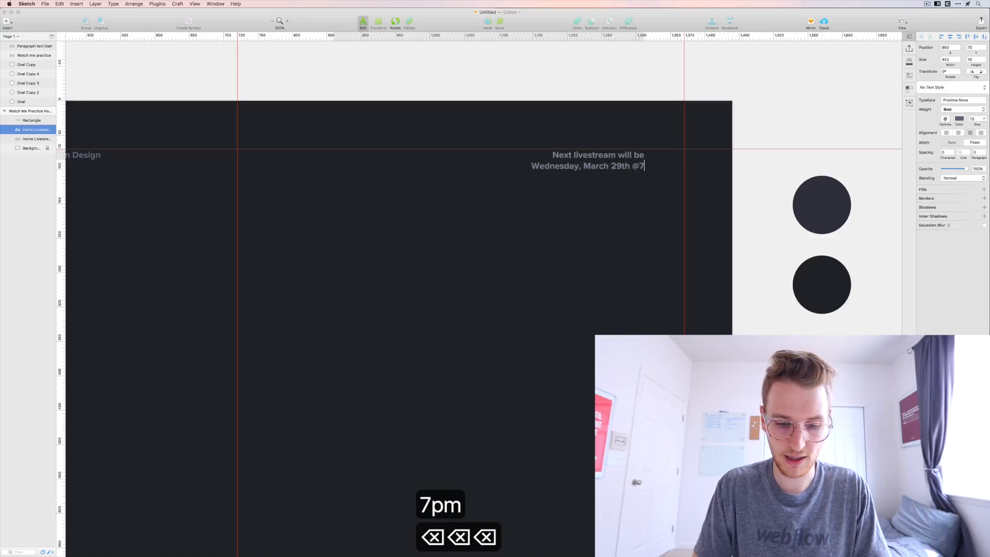
type("7pm MST")
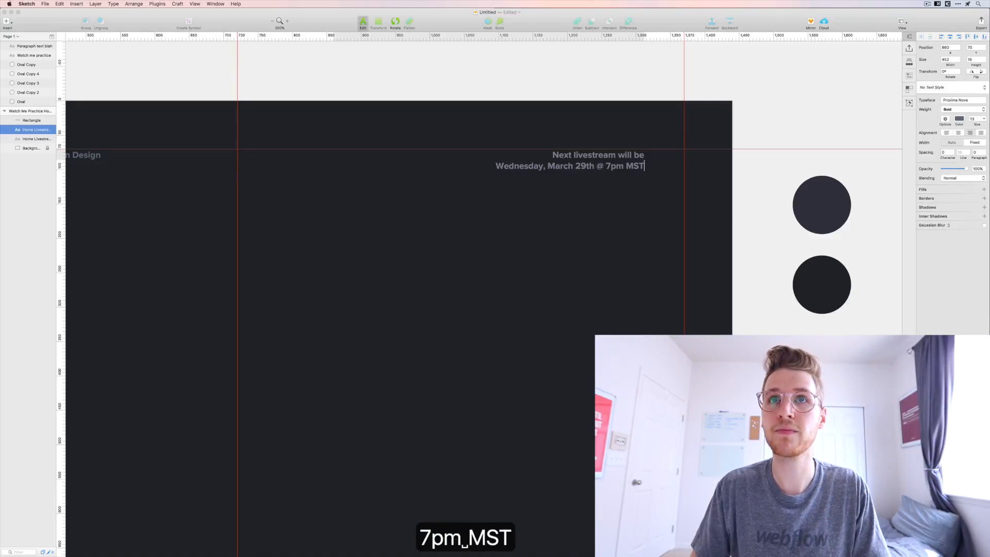
key("Escape")
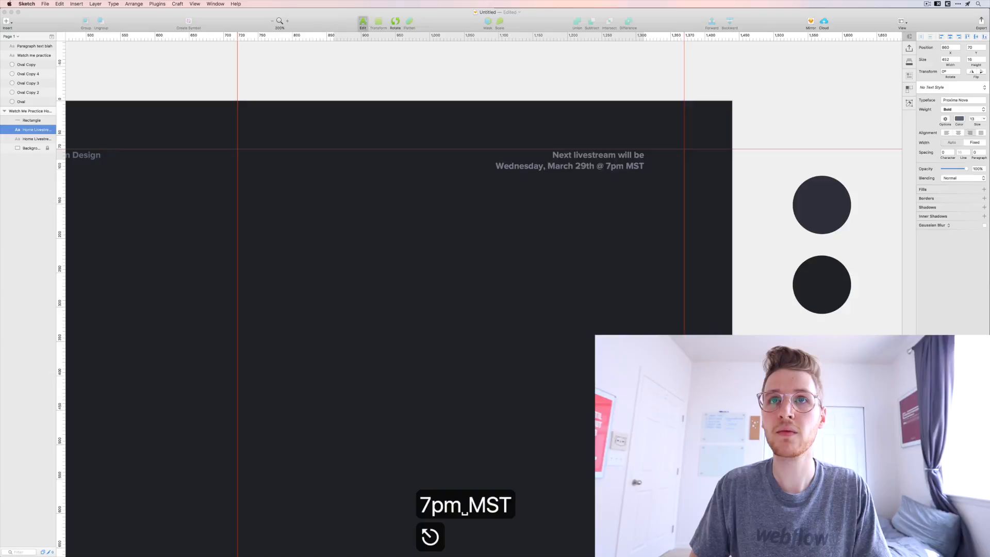
- Move the livestream label to X 1154, Y 70 against the right vertical guide, and add a horizontal guide at its lower edge
left_click_drag(627, 165, 666, 165)
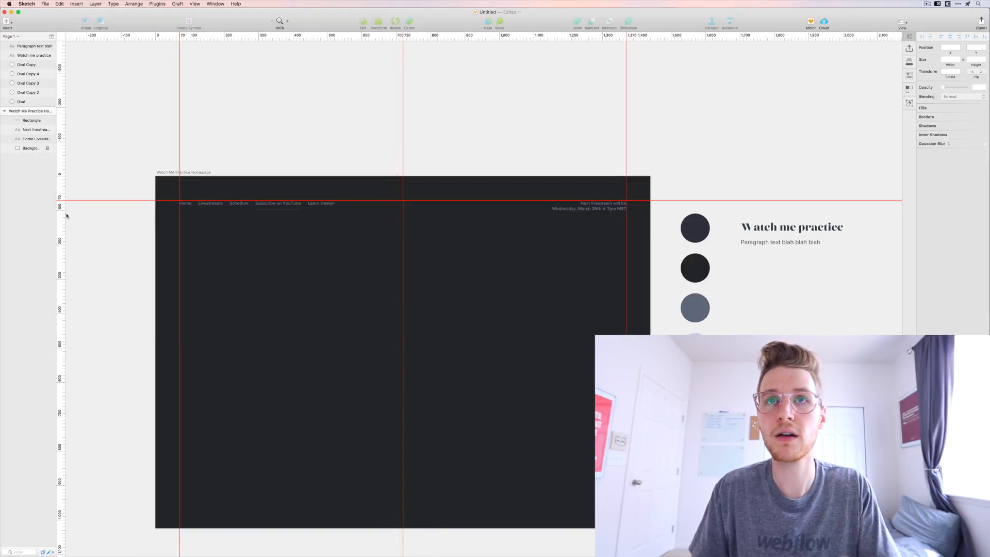
left_click(557, 206)
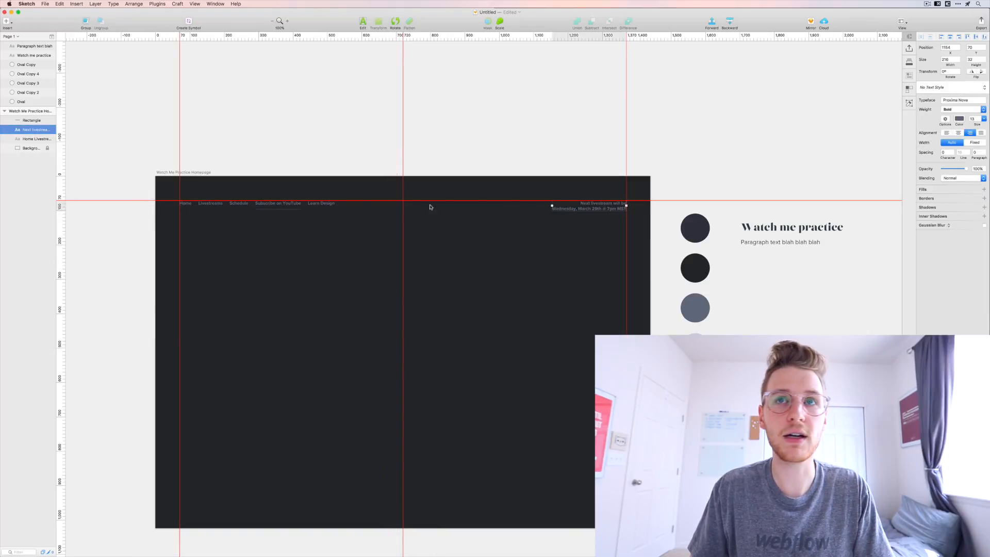
left_click(59, 211)
- Nudge the navigation text and its underline slightly down between the two horizontal guides, and remove the lower guide
key("super+equal")
left_click_drag(194, 177, 475, 227)
left_click_drag(479, 185, 173, 158)
key("Right")
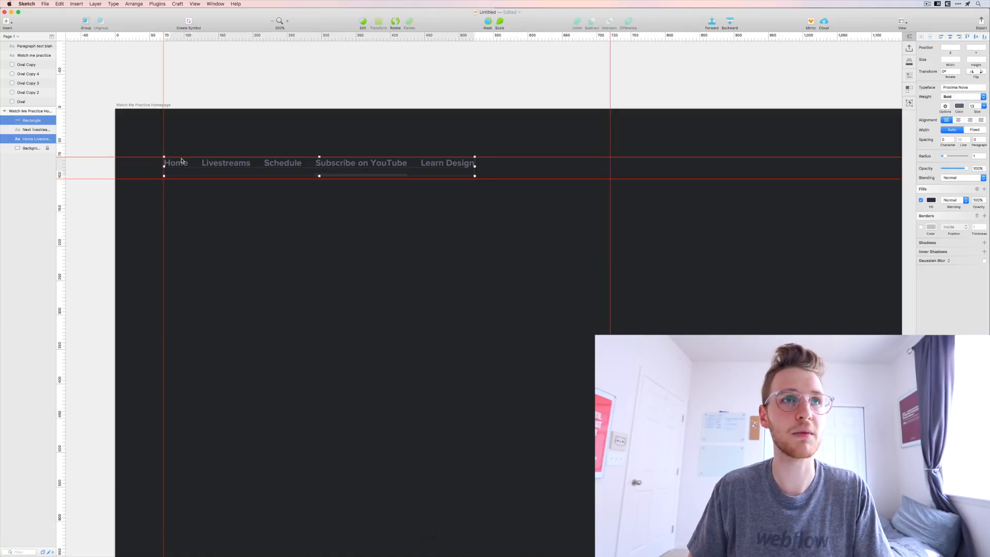
key("Down")
key("Down")
key("Up")
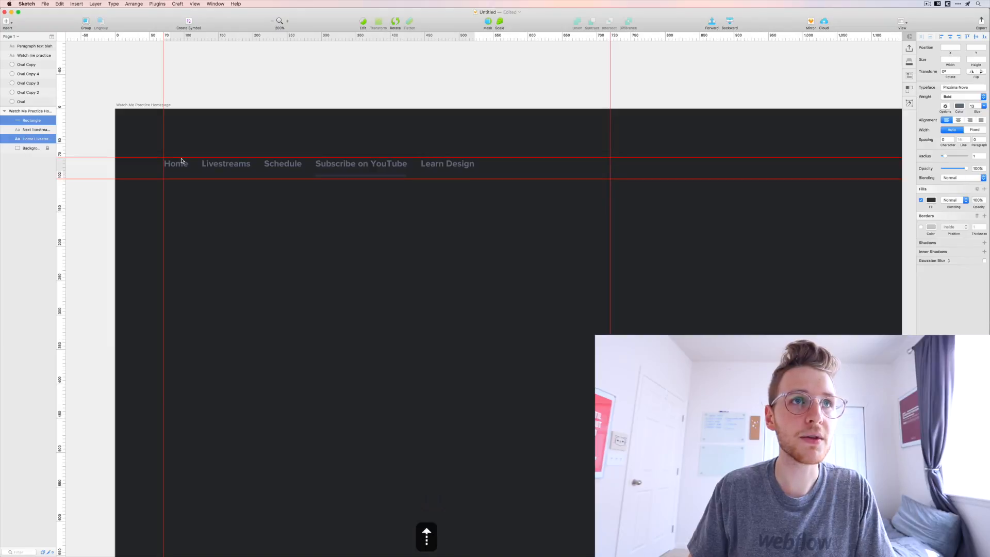
key("Down")
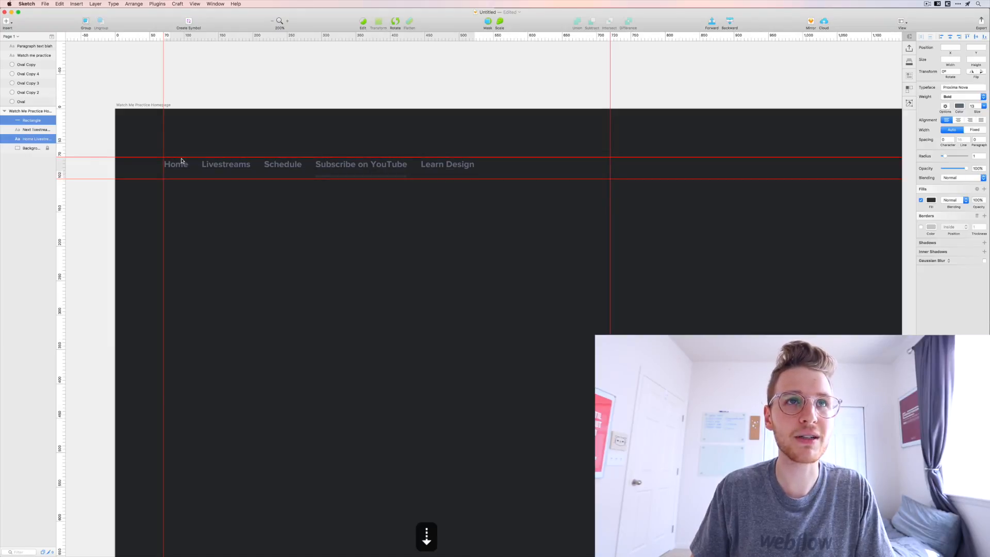
key("Up")
key("Escape")
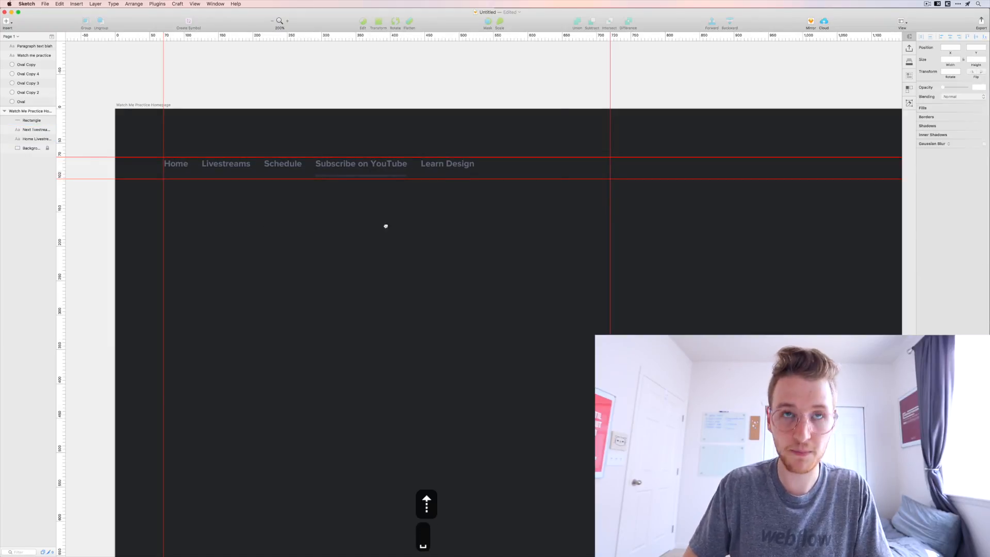
key("super+0")
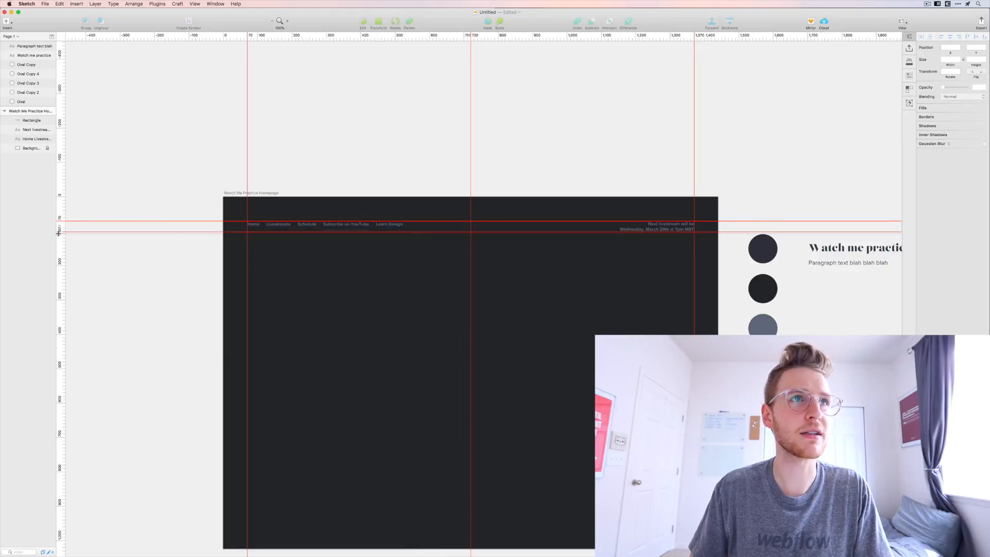
left_click_drag(61, 230, 97, 26)
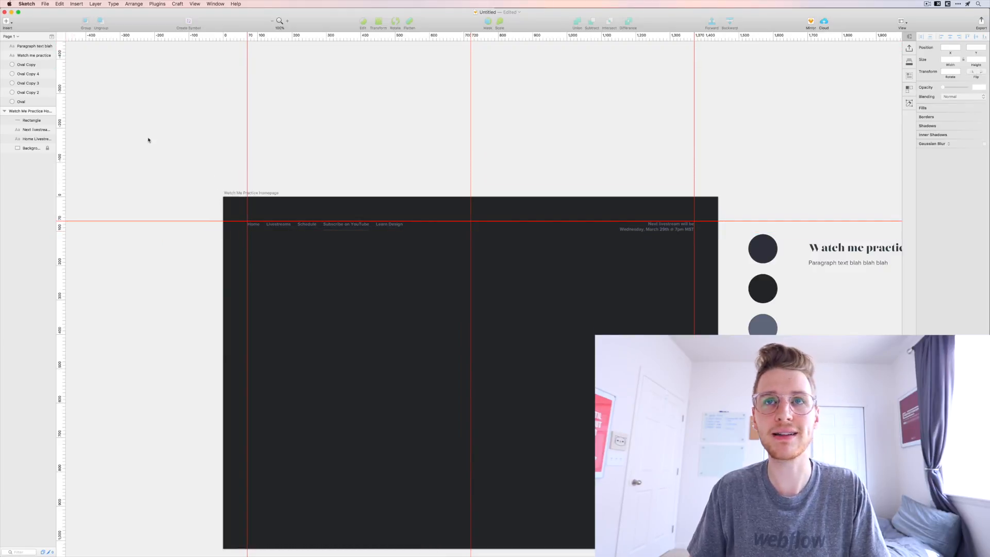
- Copy the Watch me practice sample heading onto the artboard below the navigation at X 70, Y 183
scroll(225, 290, "down", 5)
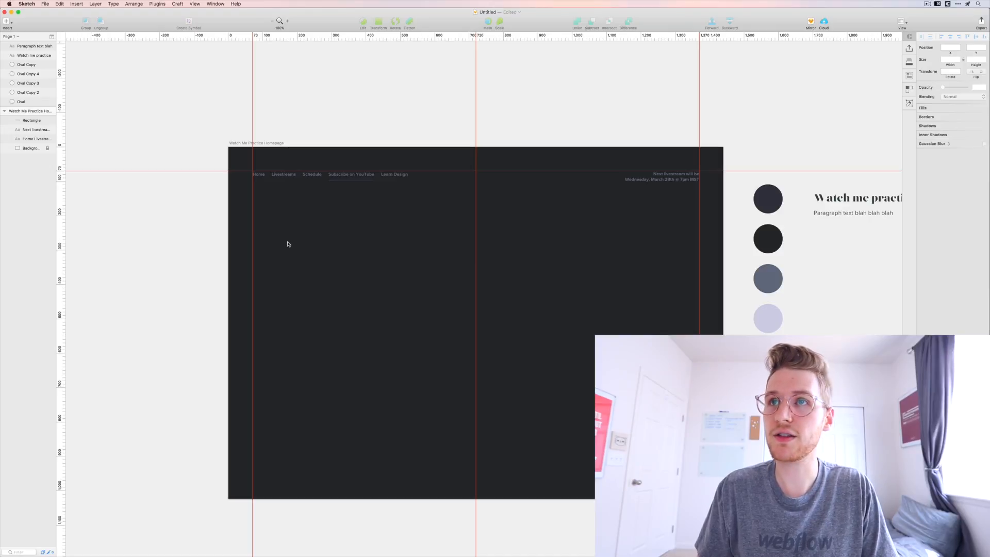
left_click(849, 202)
left_click_drag(672, 211, 302, 217)
left_click(398, 309)
left_click(325, 216)
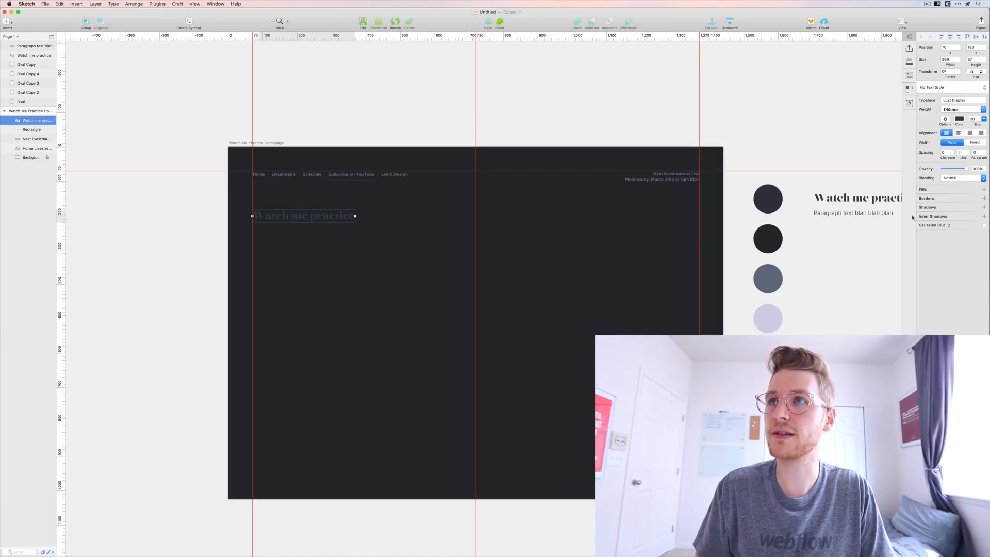
- Set the font size of the copied Watch me practice heading to 45
left_click(974, 119)
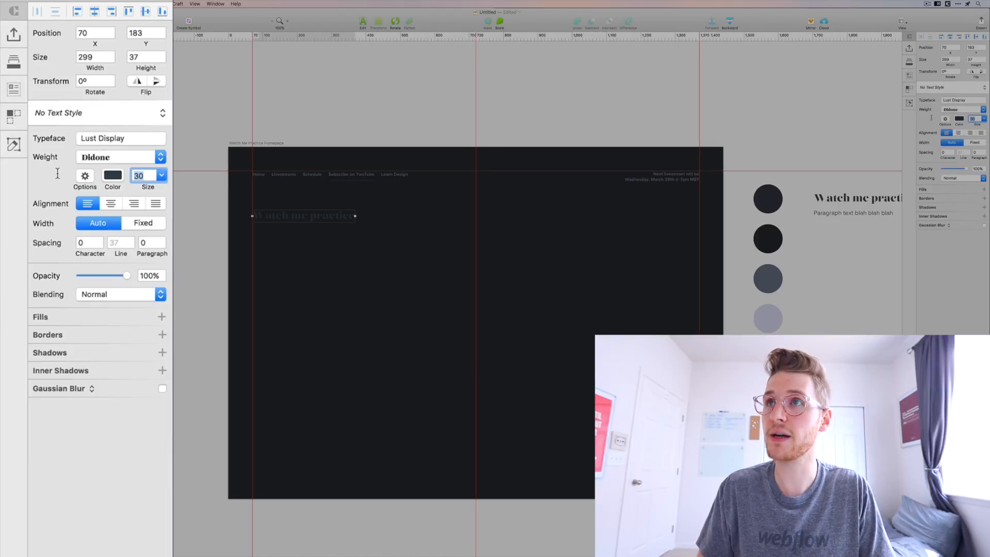
key("Up")
key("Up")
key("Up")
key("Up")
key("Up")
key("Up")
key("Up")
key("Up")
key("Up")
key("Up")
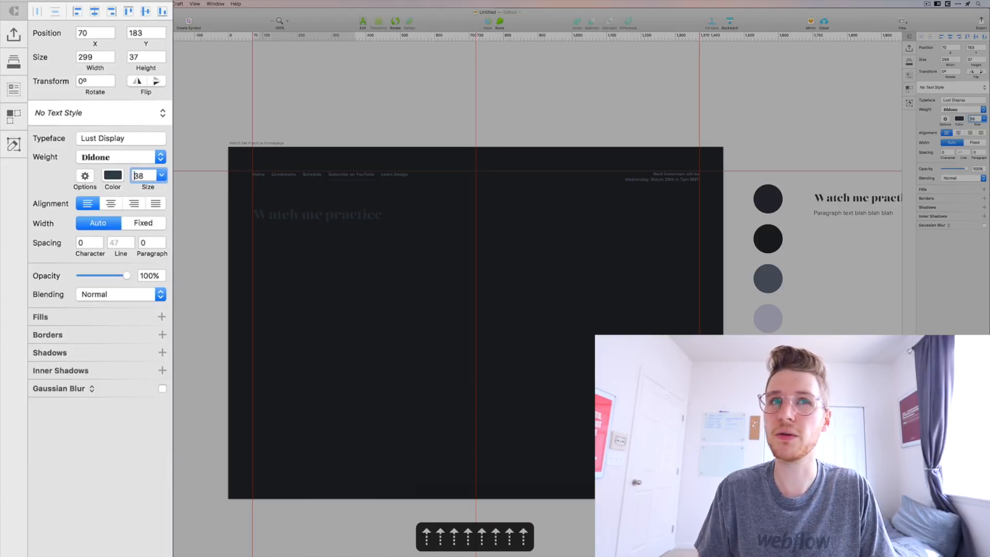
key("Up")
key("Up")
key("Up")
key("Up")
key("Up")
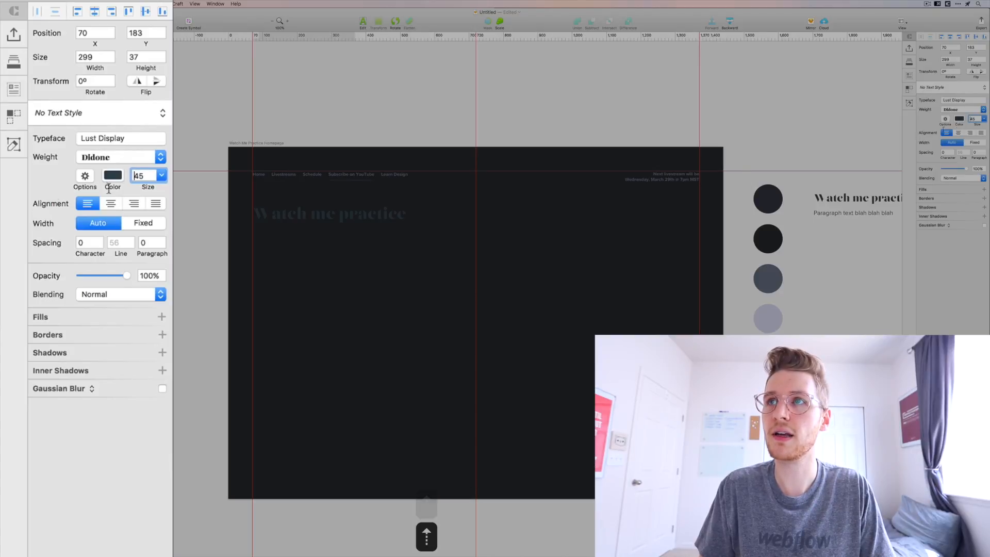
- Colour the Watch me practice heading with the fourth document colour, the pale lavender, and deselect it
left_click(960, 119)
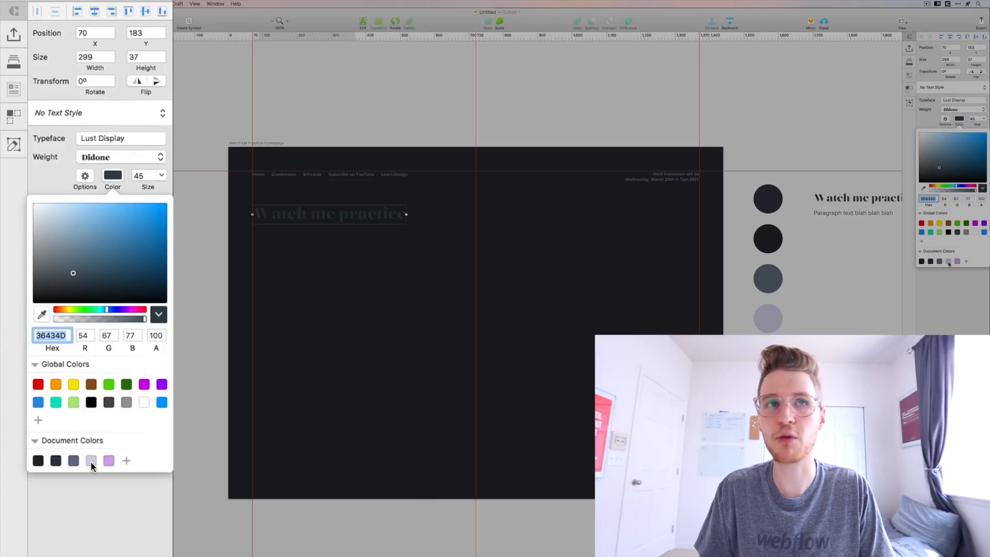
left_click(949, 261)
left_click(831, 282)
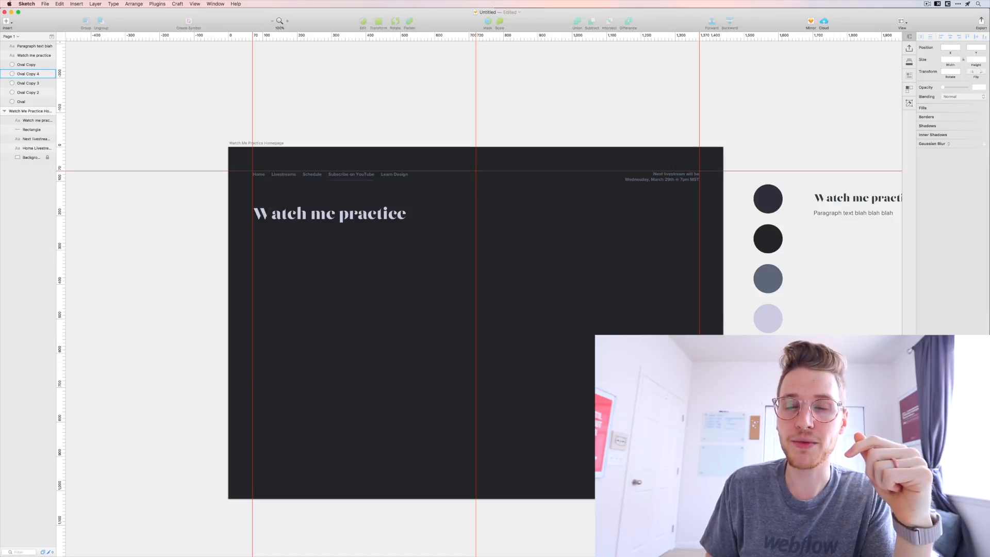
- Check the fill colour of the pale lavender circle beside the artboard
left_click(769, 318)
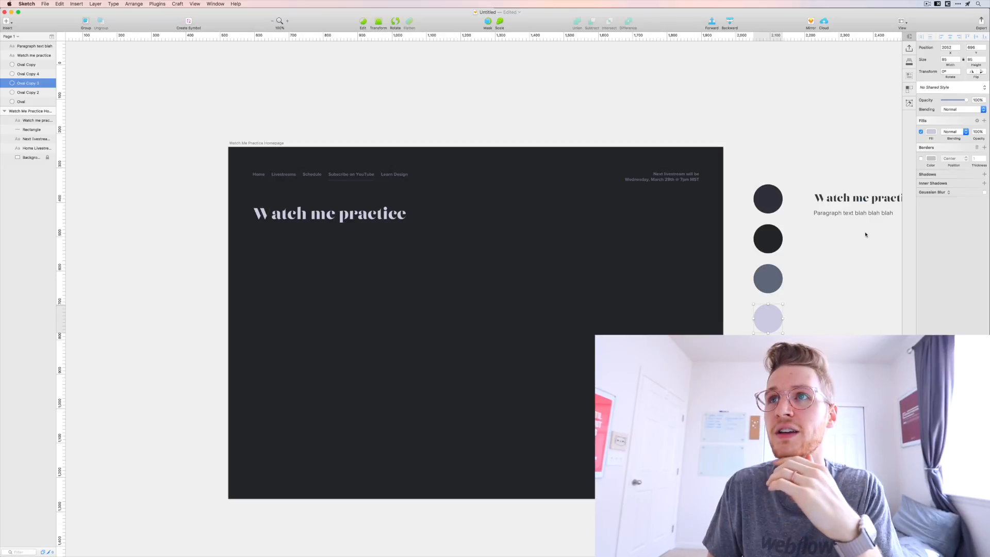
left_click(932, 132)
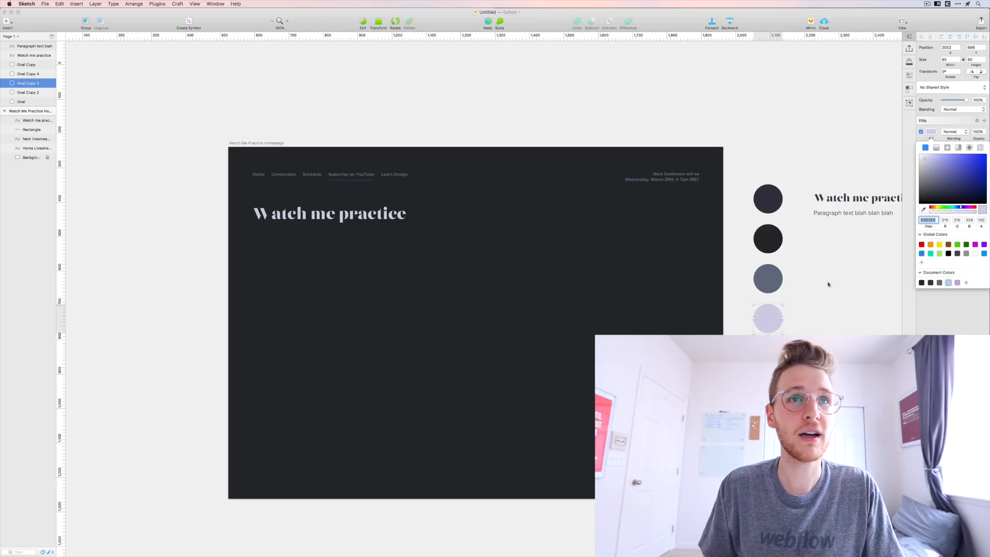
left_click(836, 279)
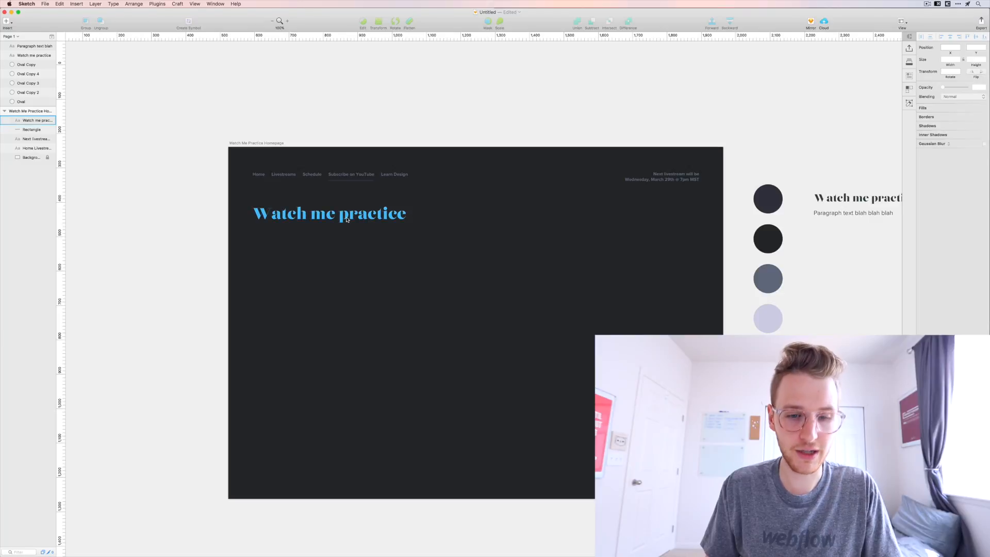
- Move the Watch me practice heading slightly up towards the navigation and deselect it
left_click_drag(353, 226, 353, 224)
left_click(346, 245)
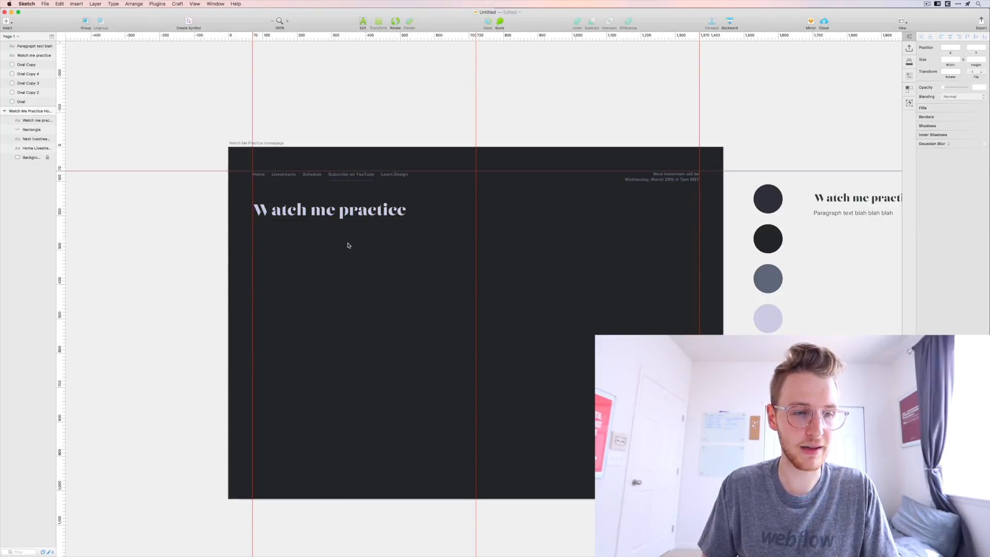
- Copy the sample paragraph text beneath the heading at X 70, Y 234 and colour it with the third document colour
left_click_drag(848, 214, 298, 234)
key("alt")
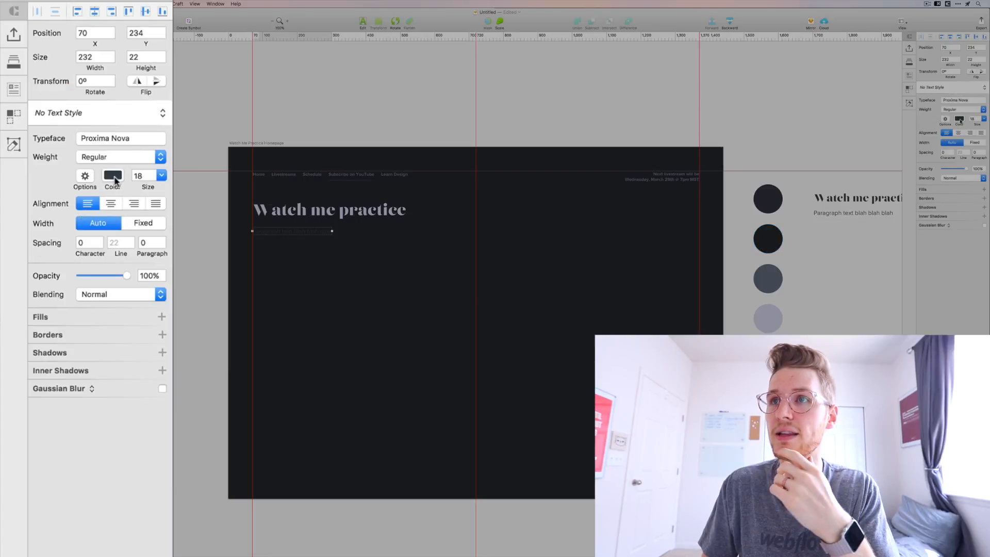
left_click(113, 176)
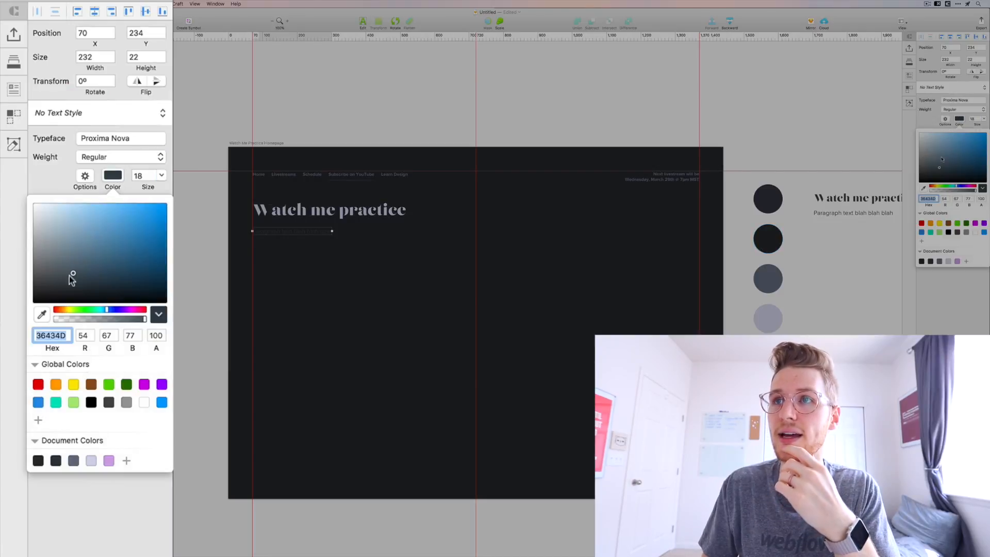
left_click(940, 261)
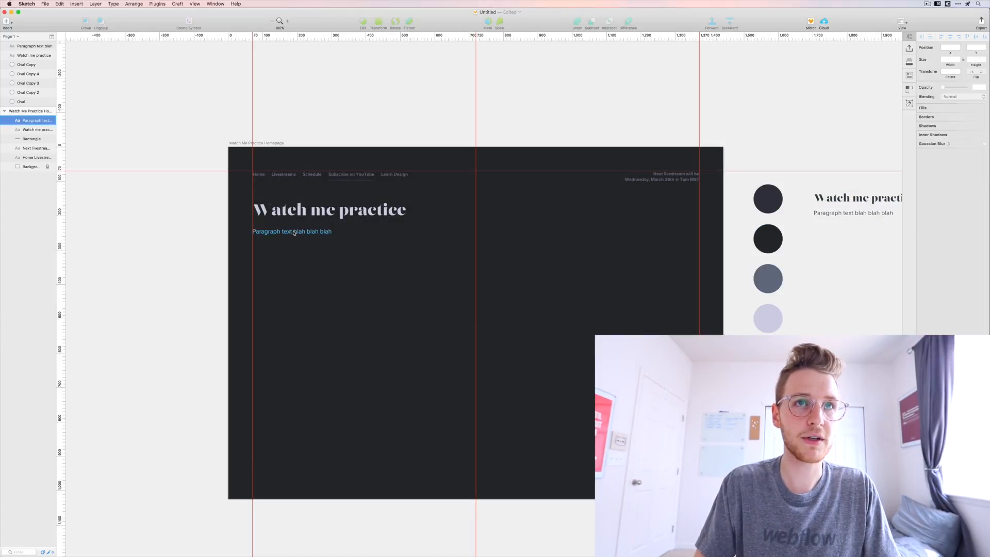
- Replace the description's first sentence with "A twice a week livestream by", the author's name, "(that's me!) where I work on illustrations & UI design stuff."
key("super+a")
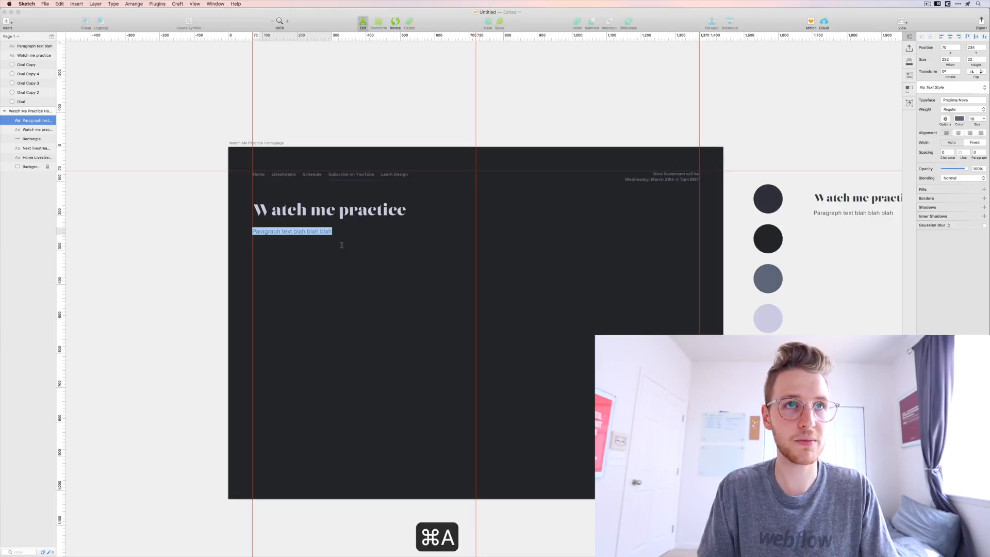
type("A tw")
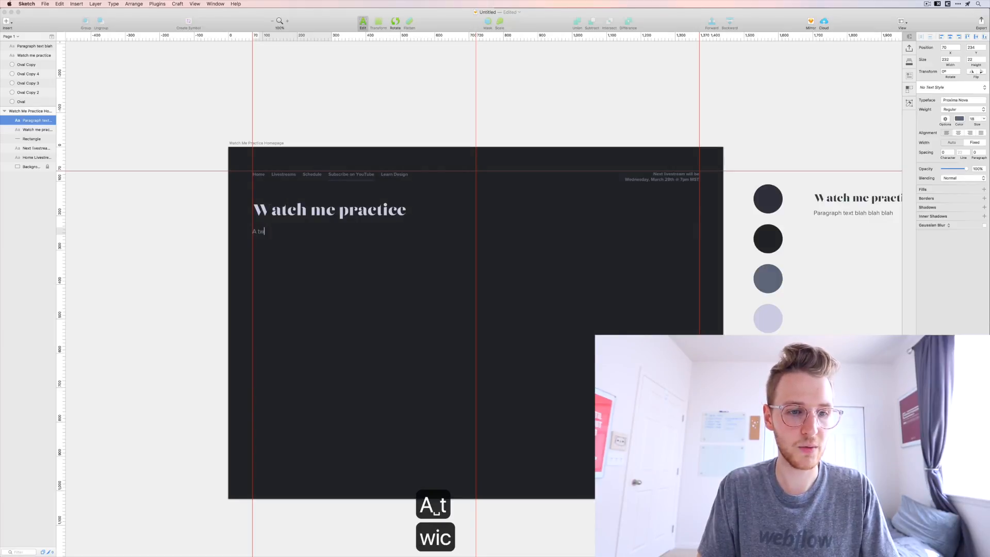
type("ice a week livestream by Mack")
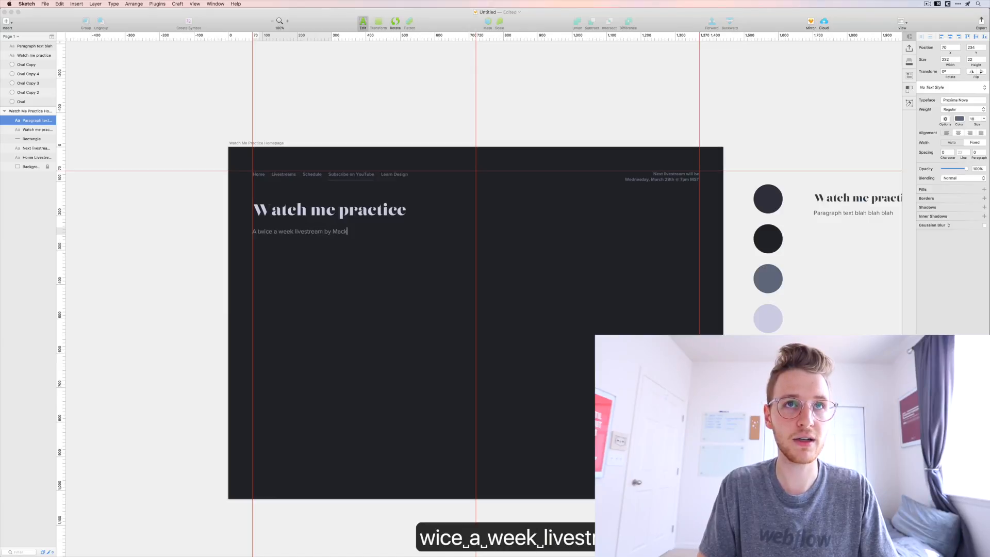
type("enzie Child (")
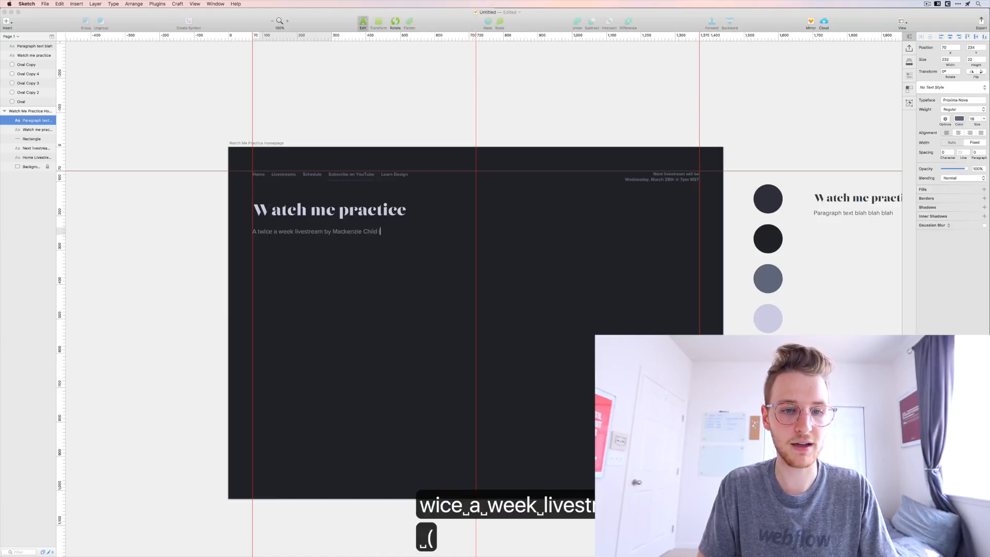
type("that's m")
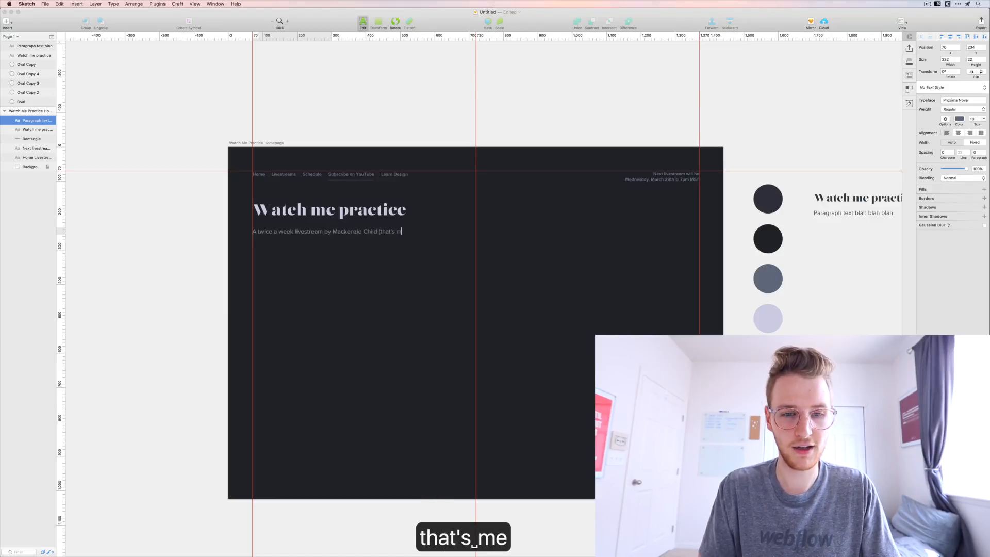
type("e!) whe")
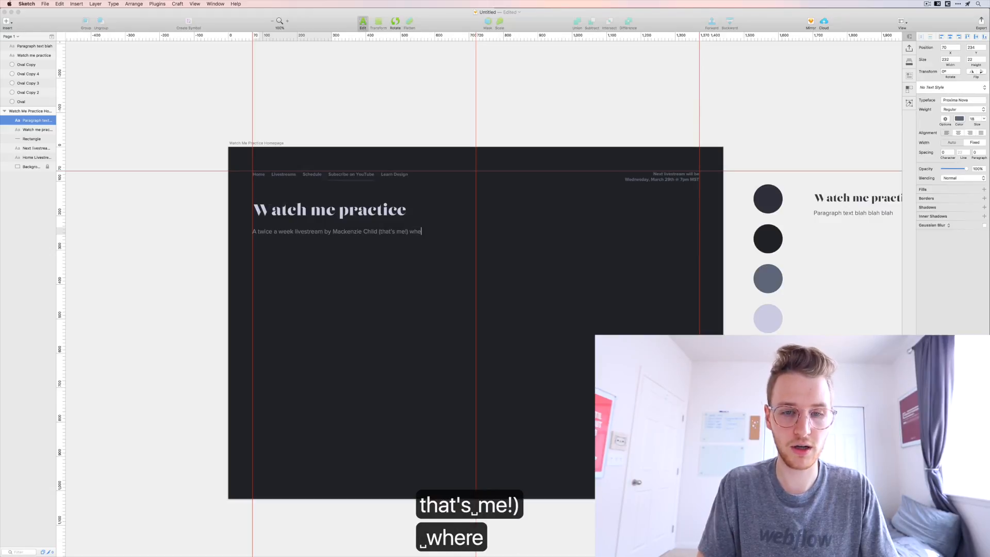
type("re I work on")
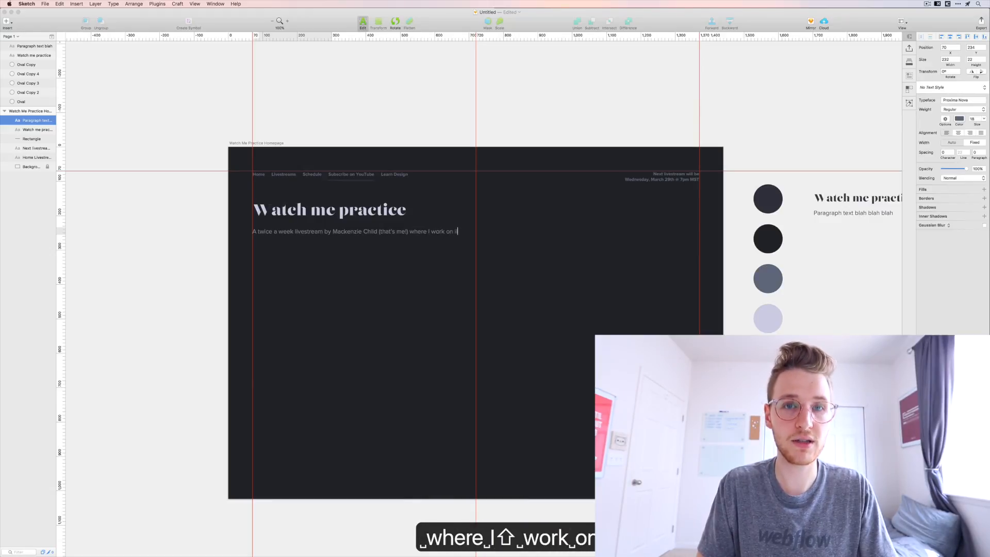
type(" illustrations a")
key("BackSpace")
type("& UI d")
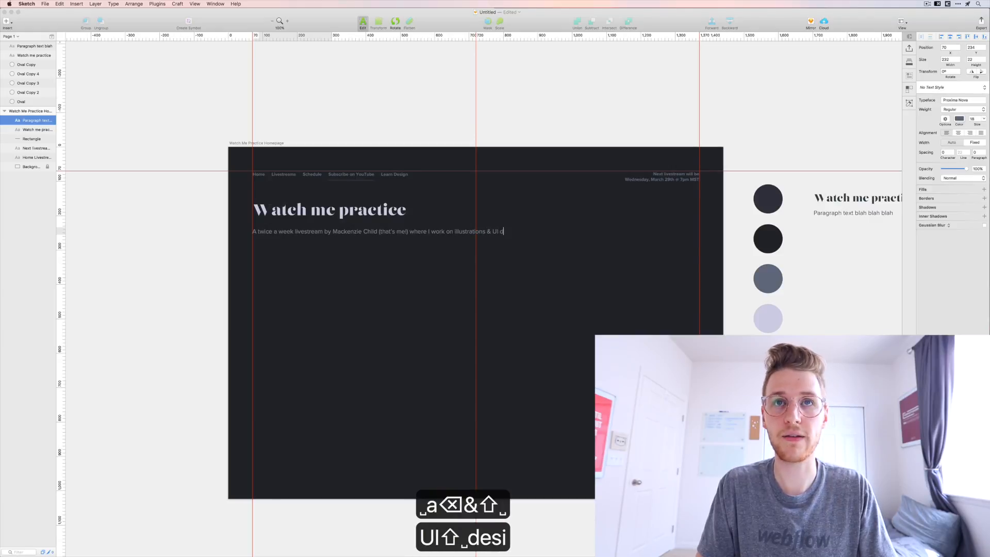
type("esign stuff. ")
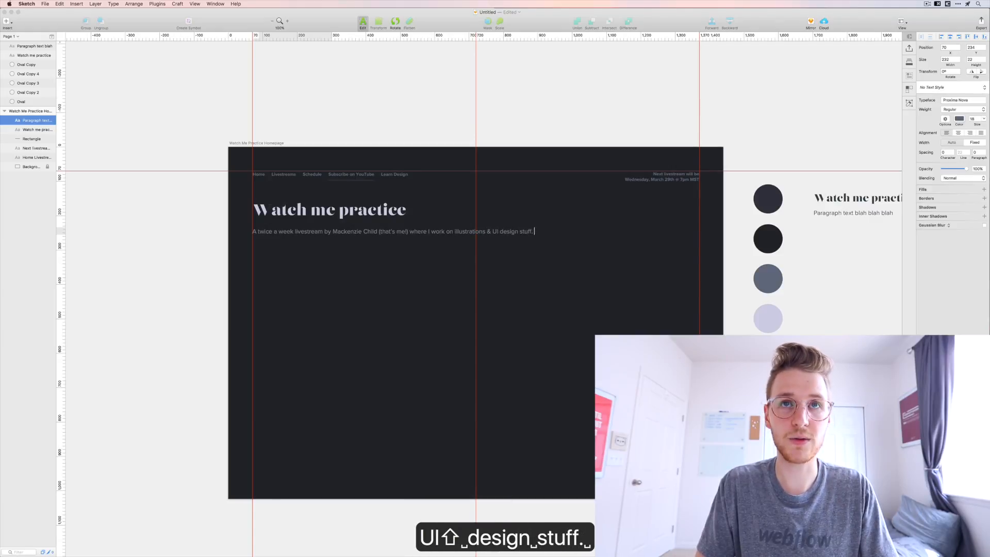
- Add the sentence "You'll see me illustrating my cat a lot, too." to the end of the description
type("You'll see")
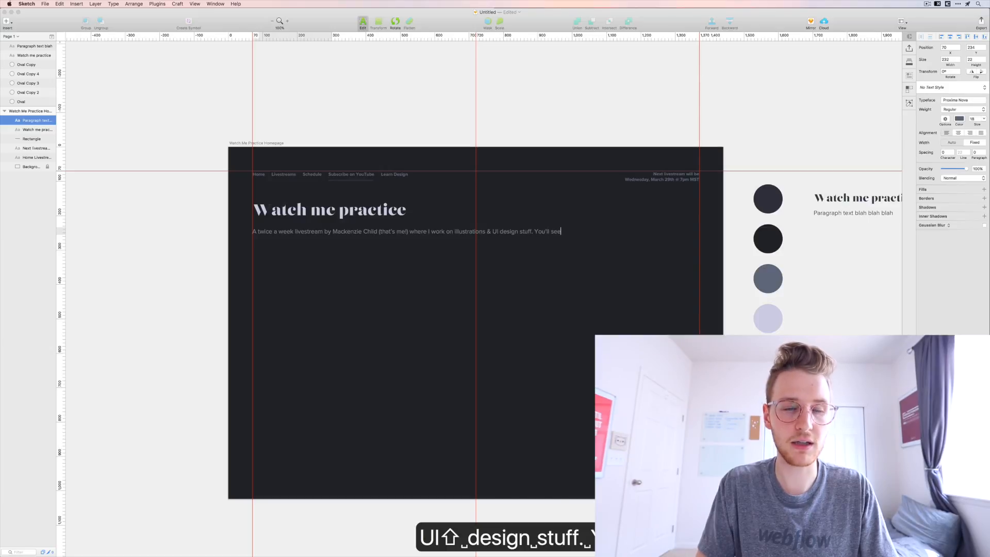
type(" me illustrating my cat all")
key("BackSpace")
key("BackSpace")
type("lot f")
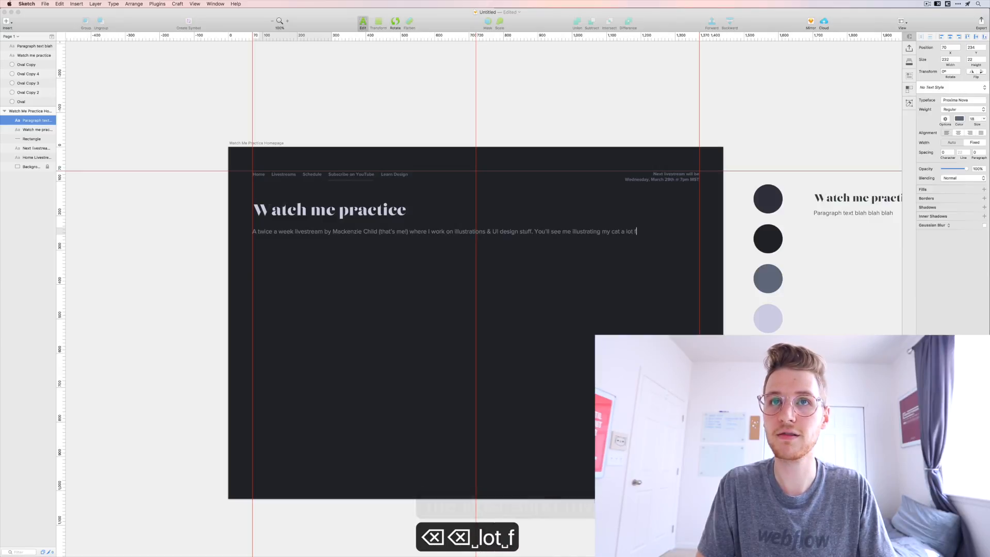
key("BackSpace")
key("BackSpace")
type(", too")
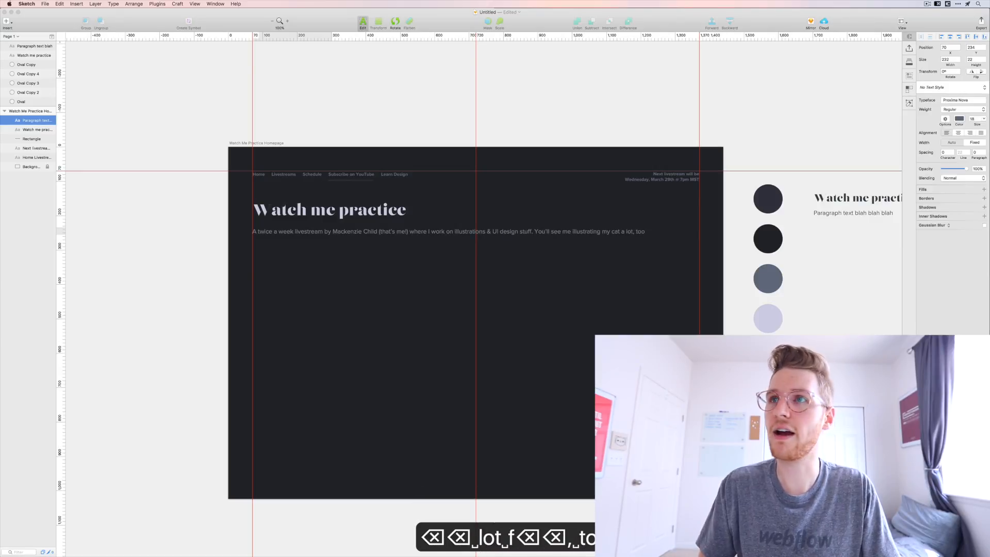
type(".")
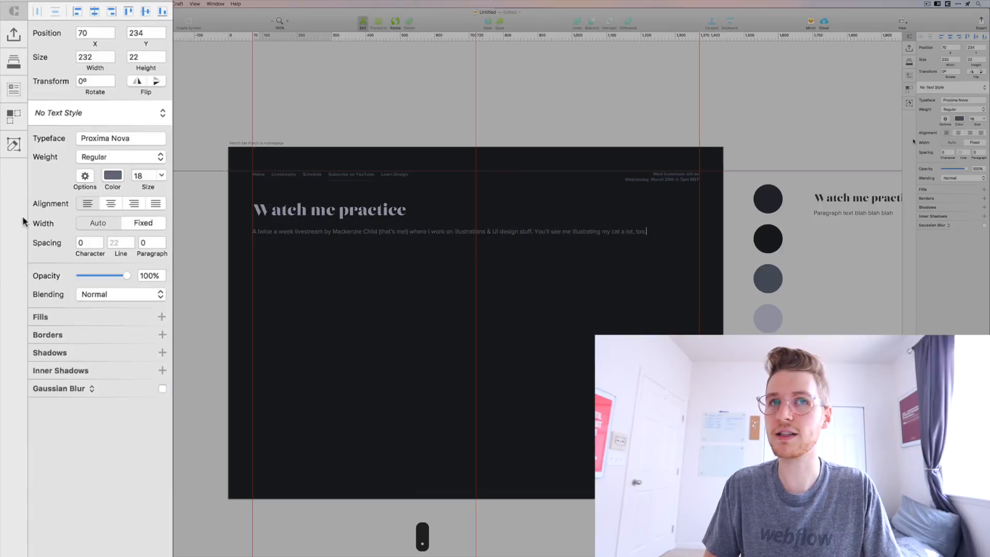
- Make the description text box 650 wide up to the centre guide and set its line spacing to 30
left_click(975, 143)
left_click_drag(327, 248, 477, 235)
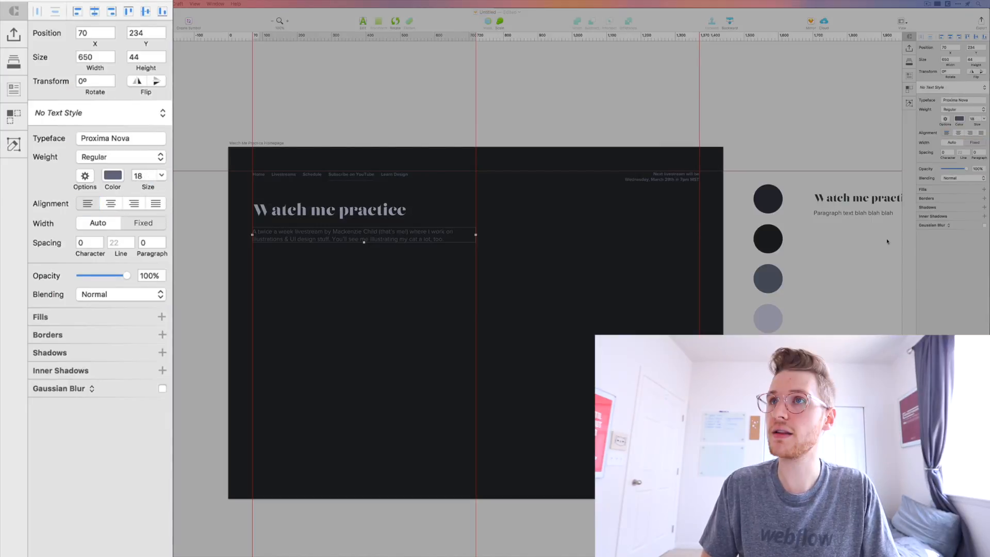
left_click(131, 242)
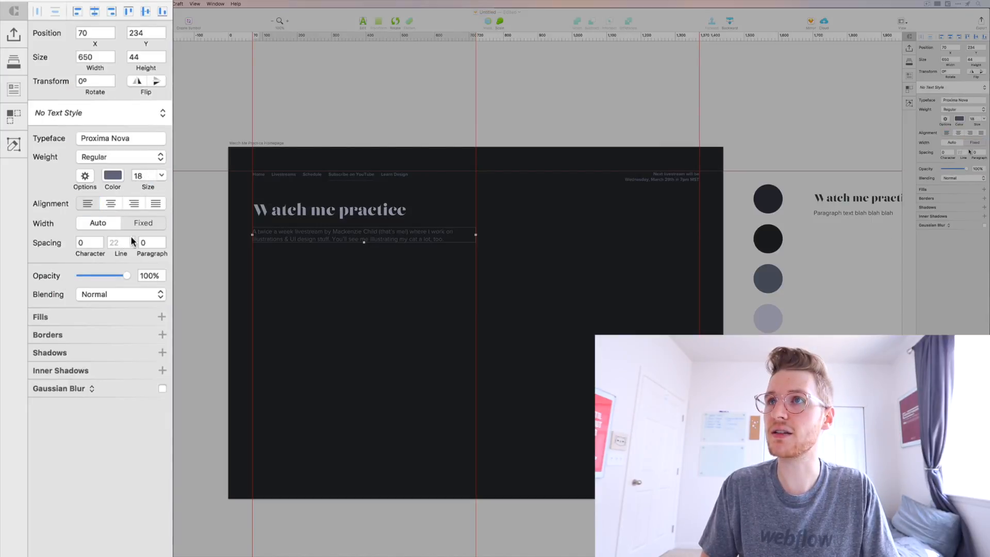
key("Up")
key("Up")
key("Up")
key("Up")
key("Up")
key("Up")
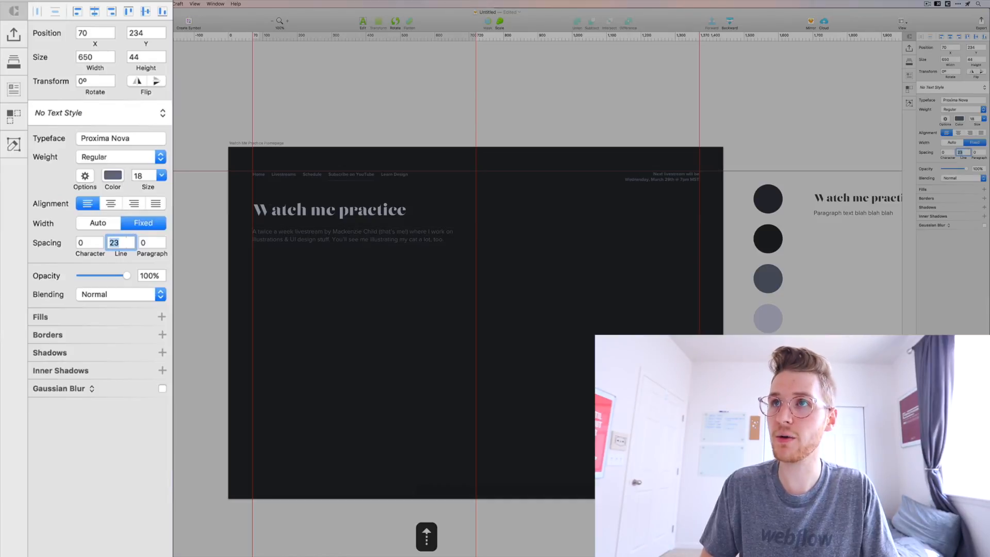
key("Up")
key("Up")
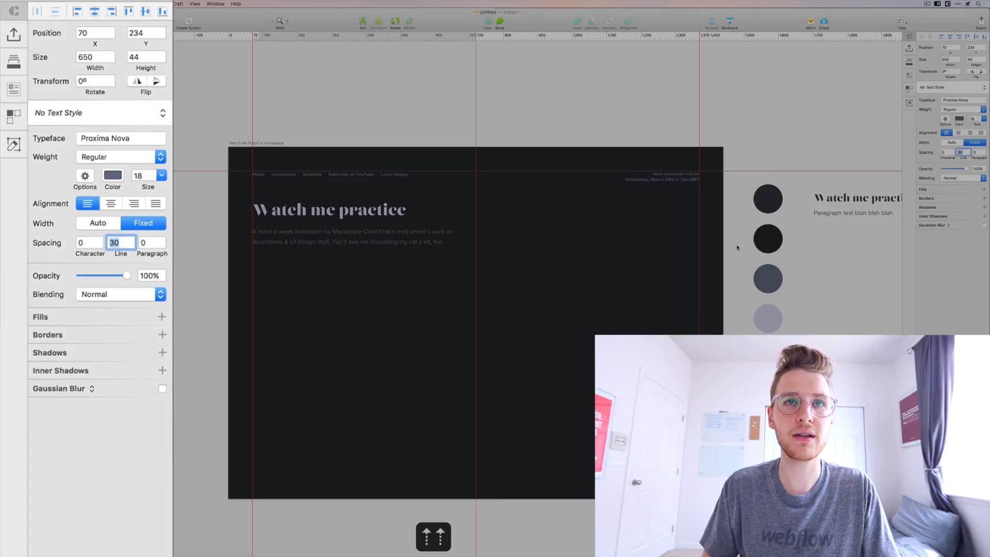
left_click(446, 282)
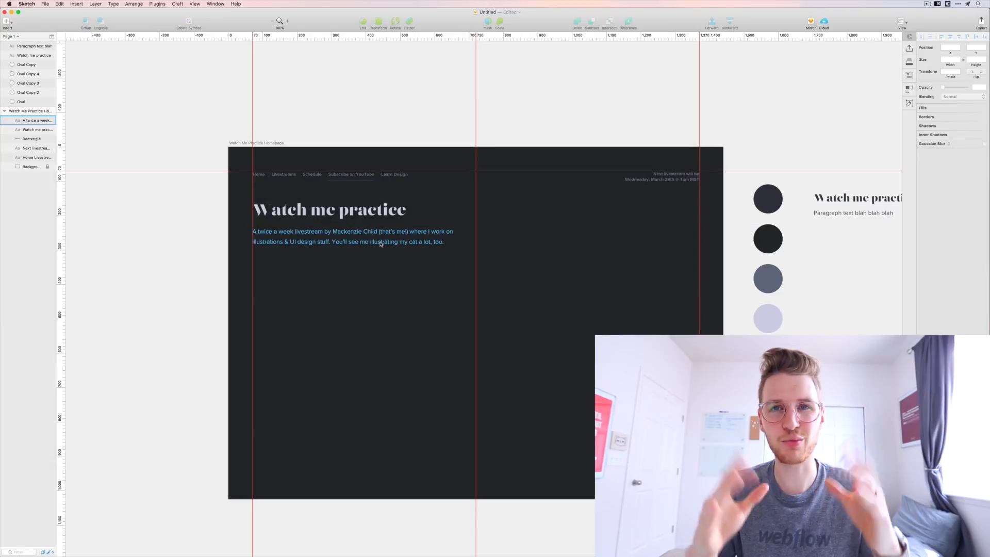
- Nudge the description paragraph up towards the heading to Y 228 and deselect it
left_click(372, 243)
key("Up")
key("Up")
key("Up")
key("Up")
key("Up")
key("Up")
key("Up")
key("Up")
key("Up")
key("Down")
key("Down")
key("Down")
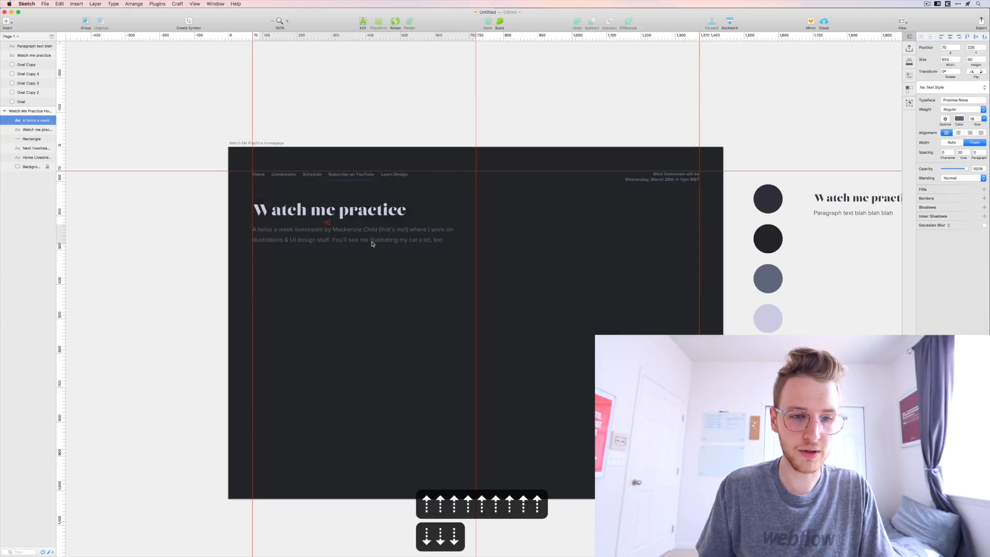
left_click(435, 334)
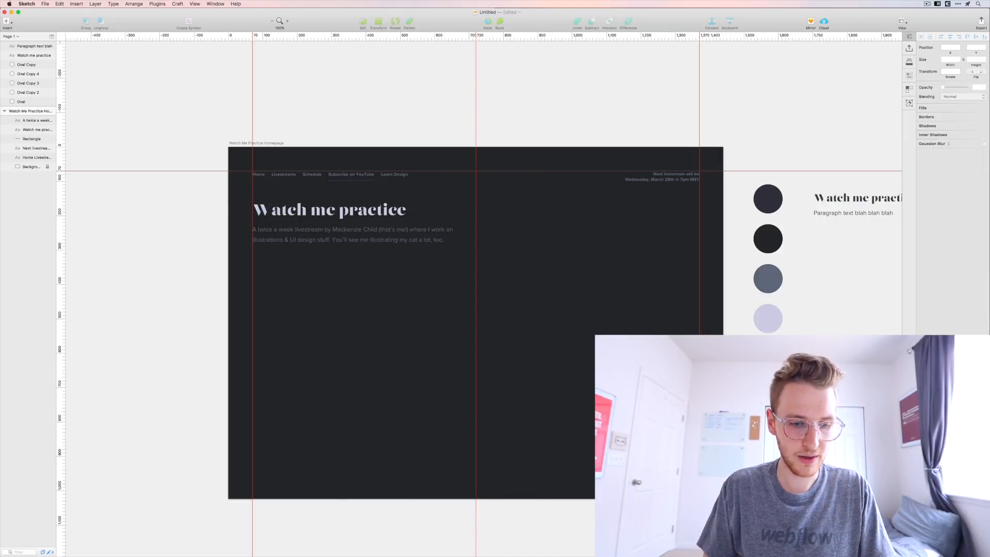
- Switch to QuickTime Player, play the Watch Me Practice Overview video, pause it on a smiling frame and return to Sketch
key("super+Tab")
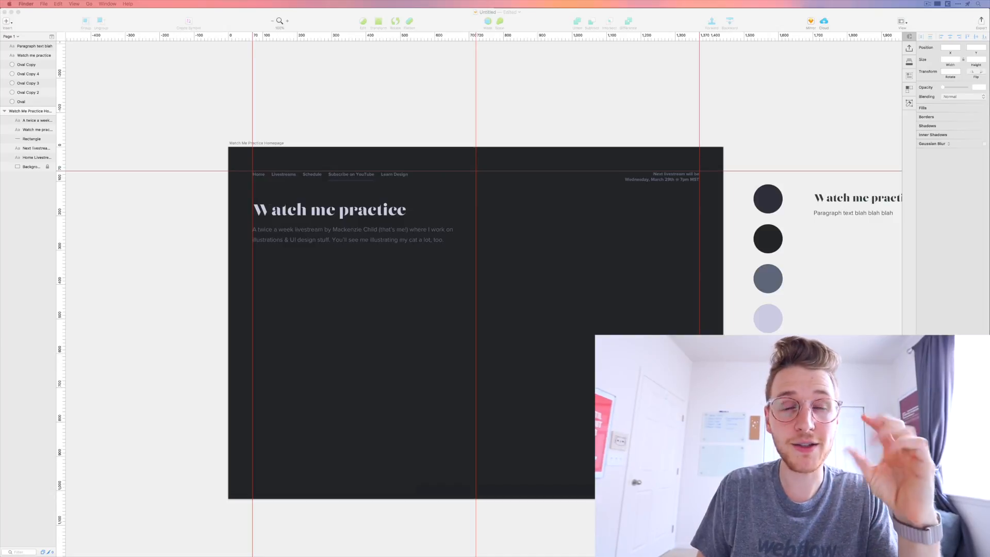
left_click_drag(511, 195, 528, 98)
key("space")
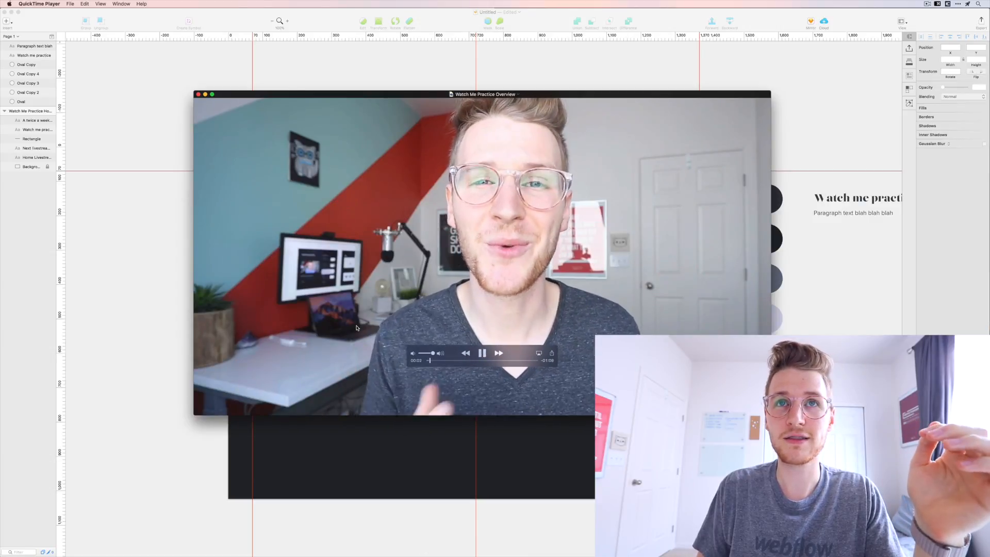
key("space")
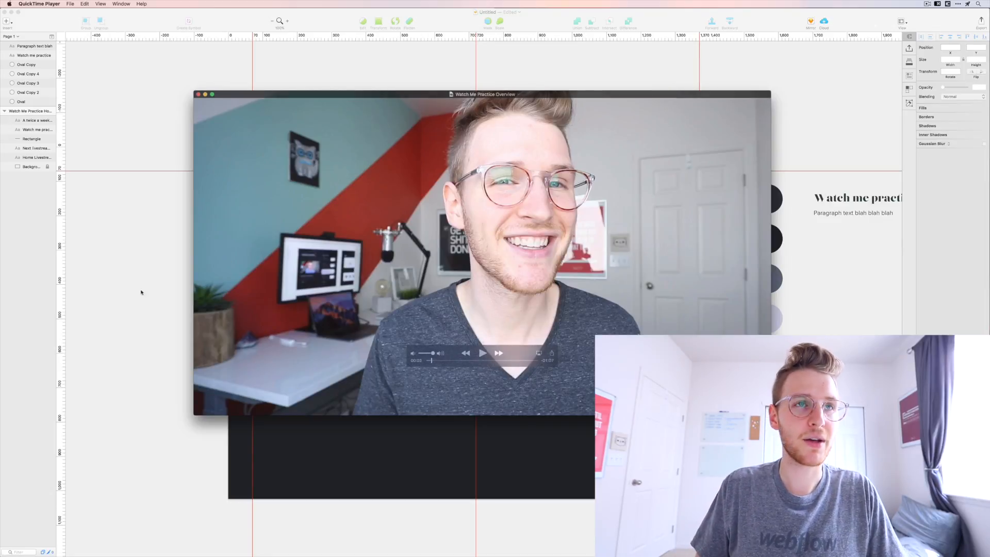
left_click(135, 247)
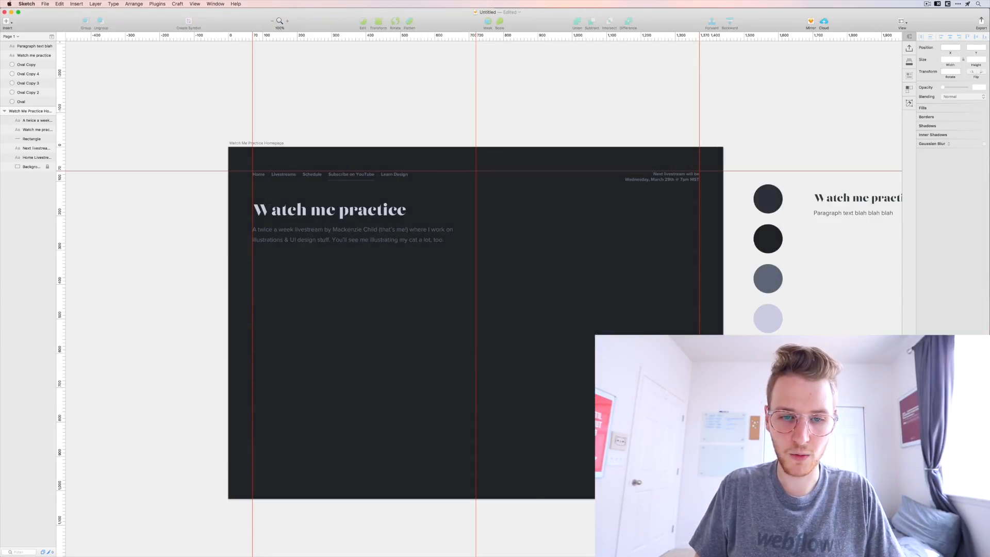
- Place the video screenshot beneath the description at X 70, Y 332 and scale it down to 584 by 329
mouse_move(619, 361)
left_mouse_down()
mouse_move(576, 349)
mouse_move(470, 257)
left_mouse_up()
left_click_drag(371, 256, 326, 351)
scroll(326, 350, "down", 4)
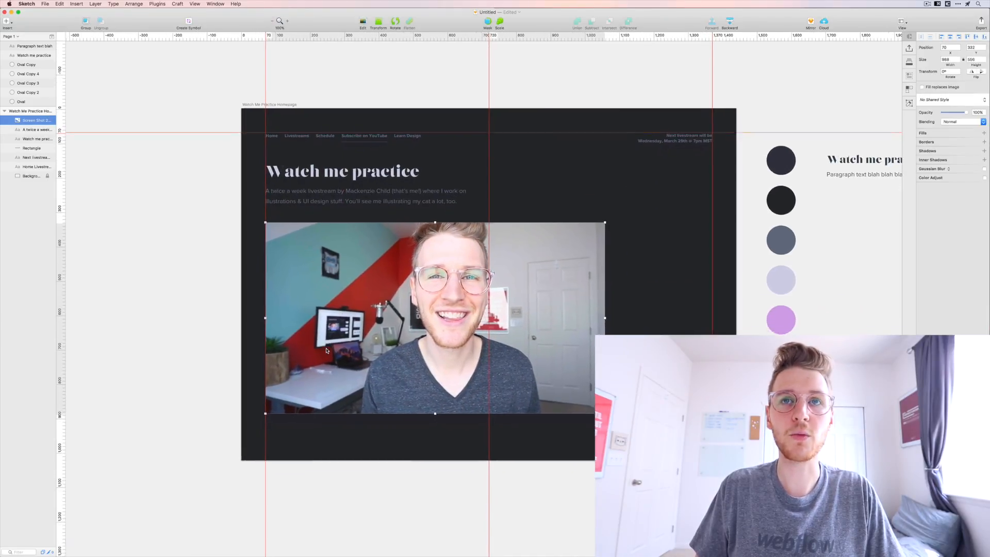
scroll(326, 350, "down", 5)
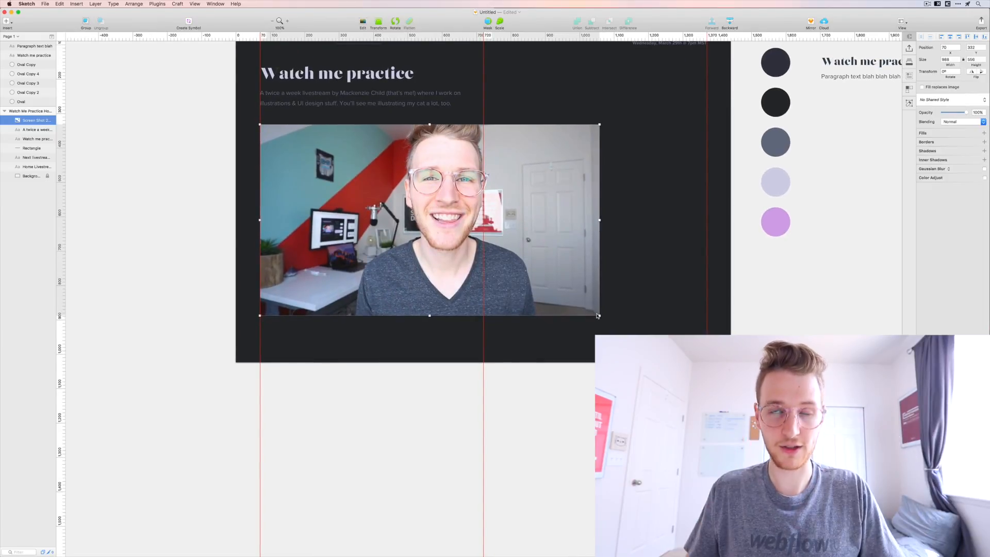
left_click_drag(599, 316, 460, 246)
- Draw a 150 by 100 rectangle centred on the middle guide, beside the video screenshot
scroll(460, 248, "up", 5)
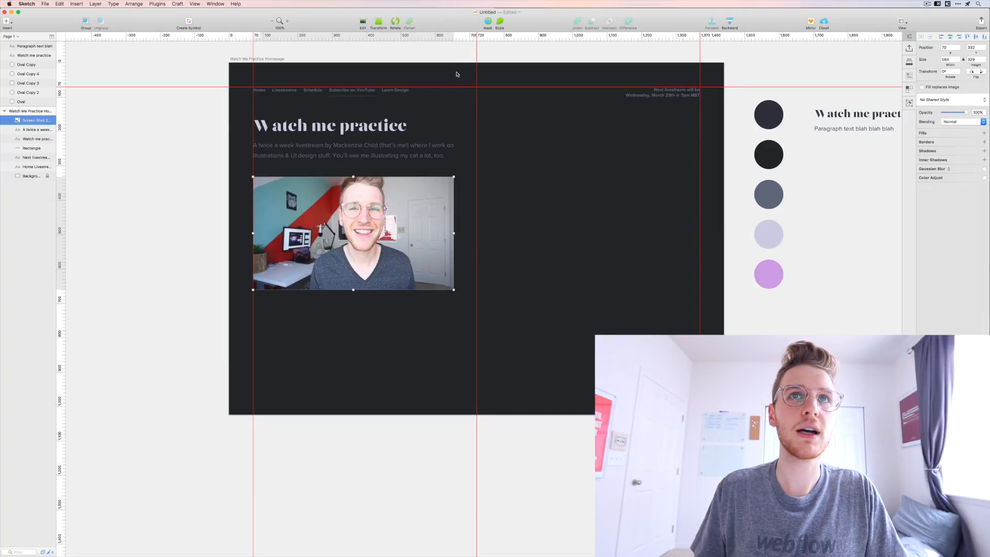
scroll(392, 215, "right", 5)
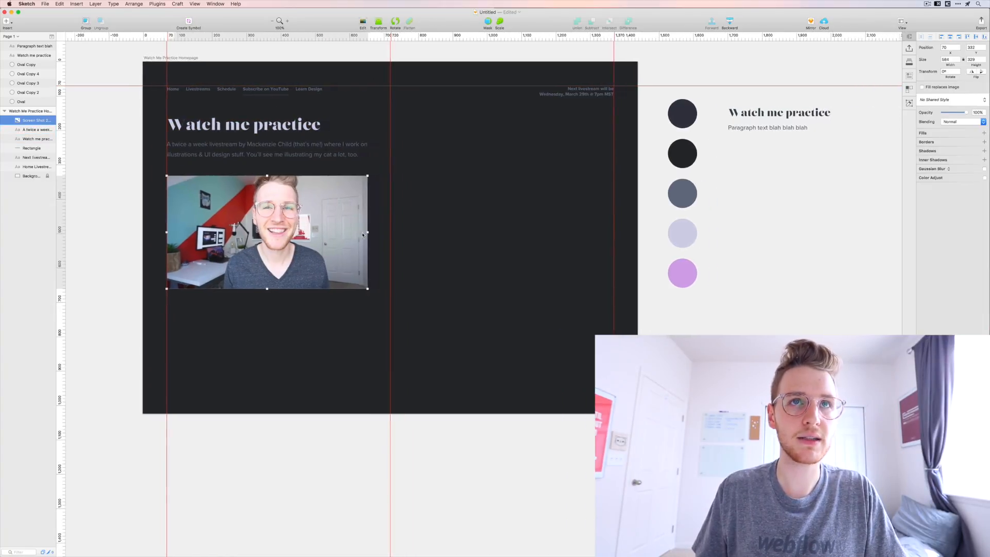
key("u")
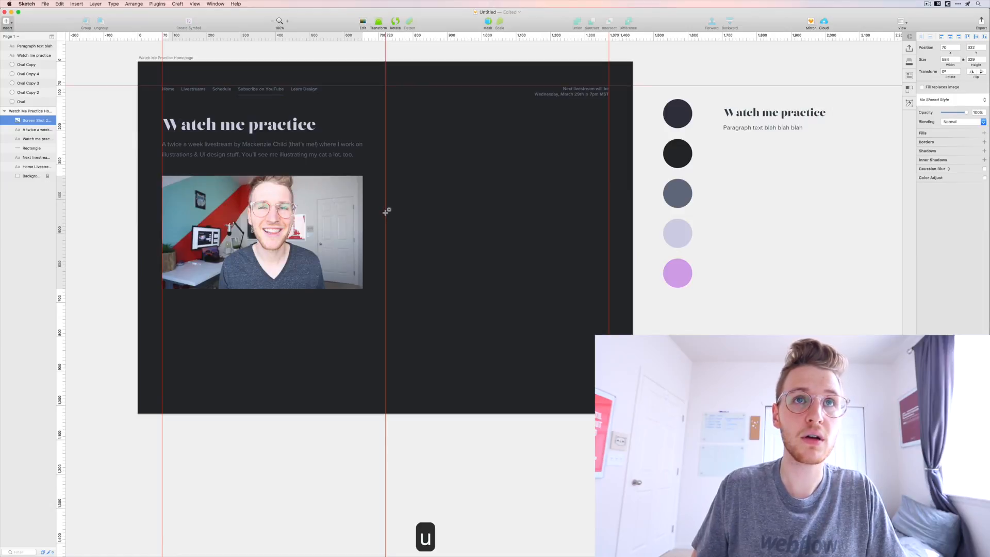
left_click_drag(368, 196, 403, 231)
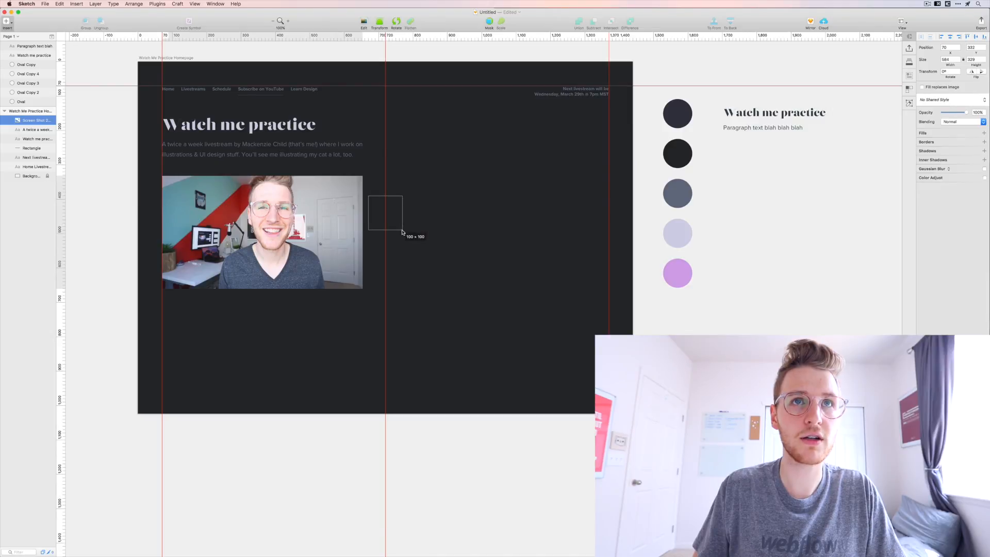
left_click_drag(403, 232, 405, 233)
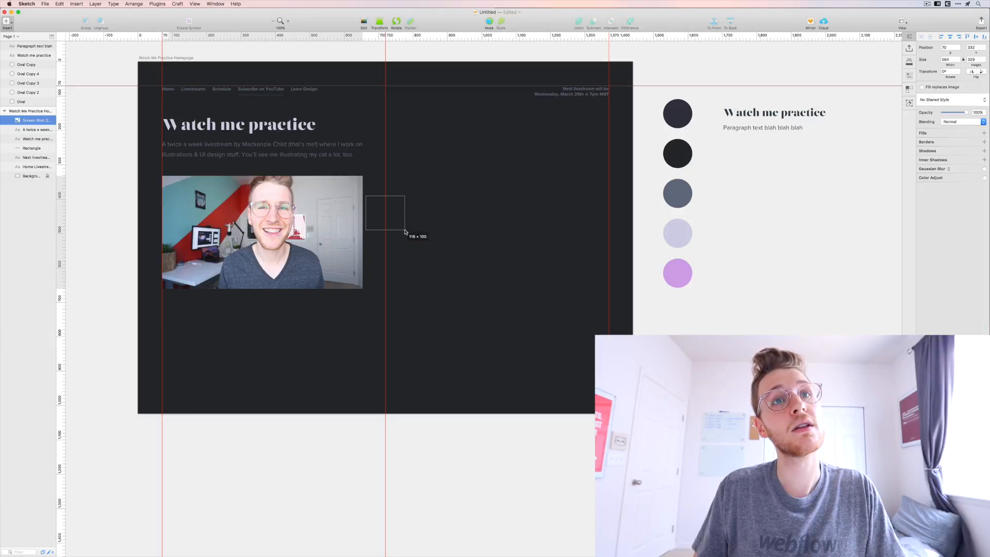
left_click_drag(406, 232, 411, 232)
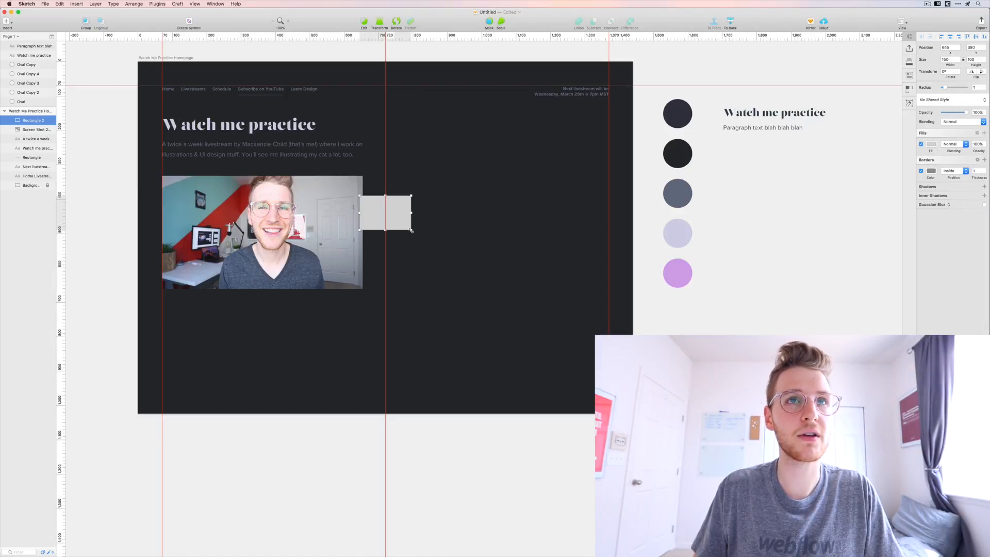
- Add two vertical guides, one at each side edge of the small grey rectangle
left_click(342, 173)
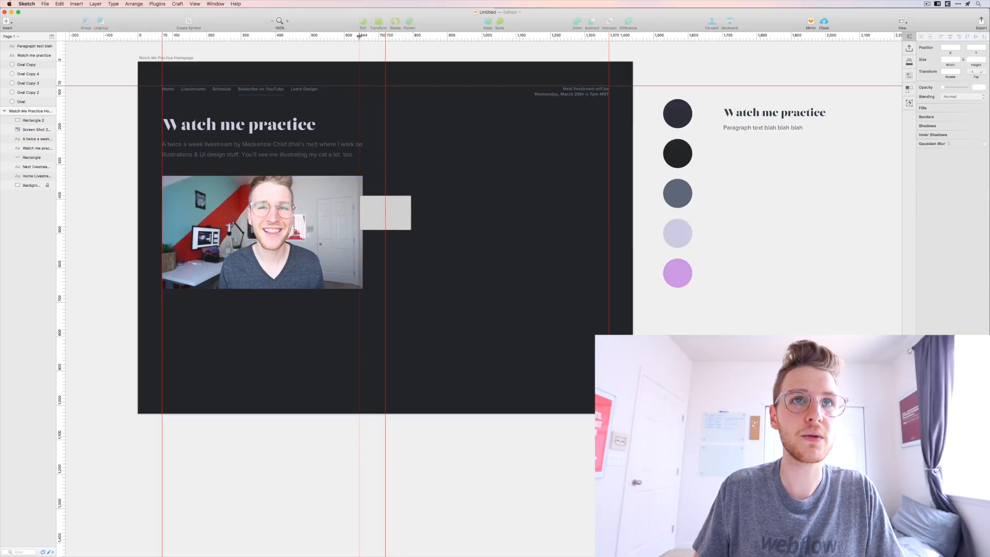
left_click(360, 36)
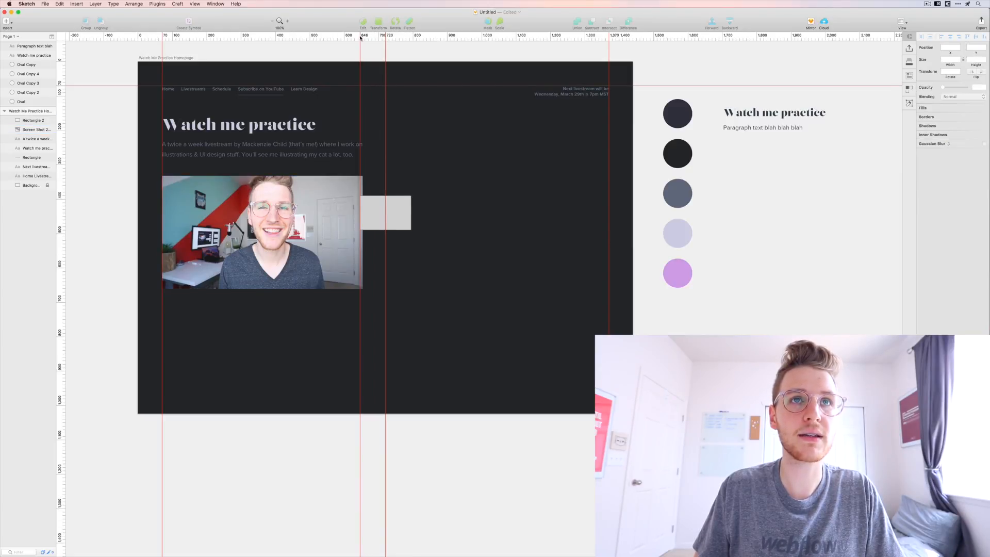
left_click(411, 34)
- Shrink the video screenshot to 577 by 325 so its right edge meets the rectangle's left guide
left_click(351, 226)
scroll(351, 226, "left", 3)
left_click_drag(391, 228, 389, 229)
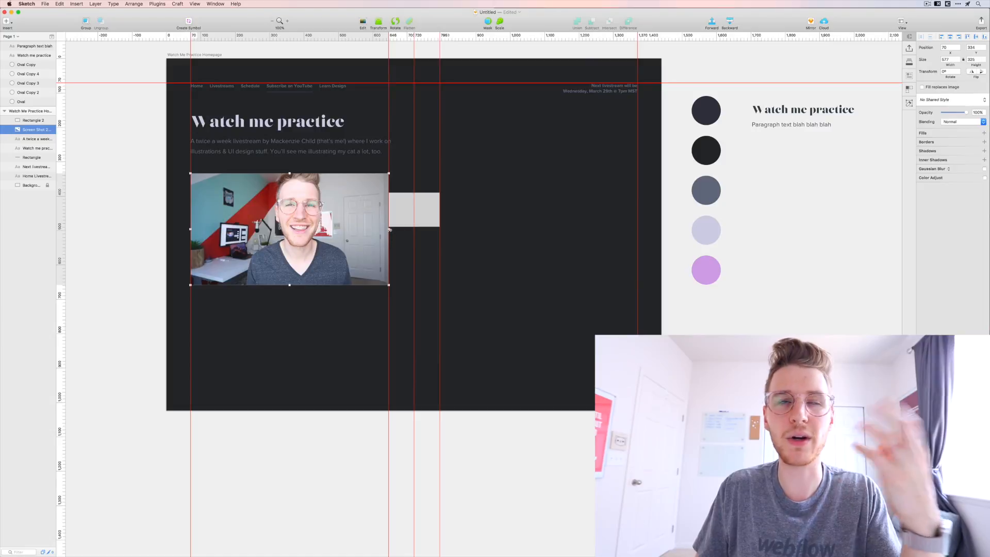
- Narrow the description text box to 577 wide and move the video screenshot down to Y 360 beneath it
left_click(394, 150)
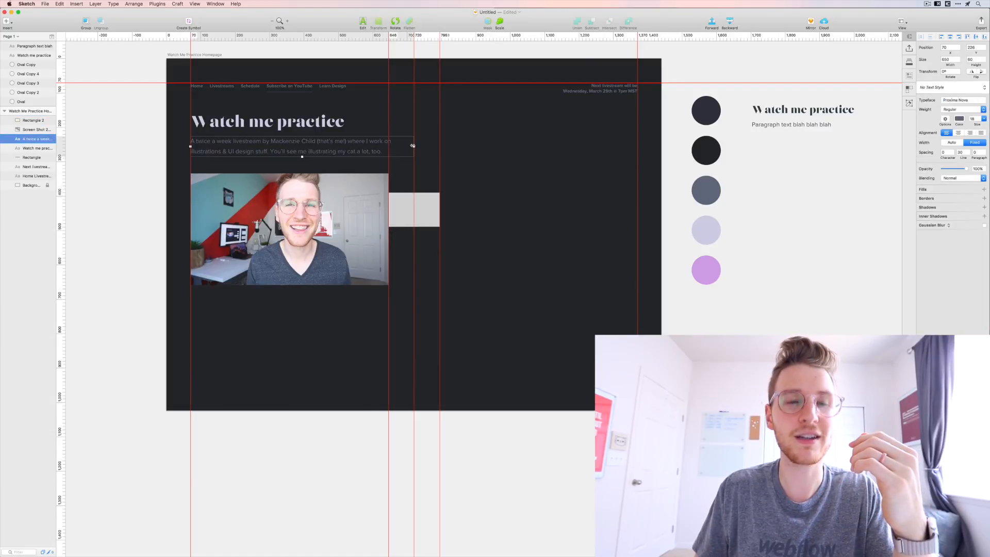
left_click_drag(413, 146, 389, 147)
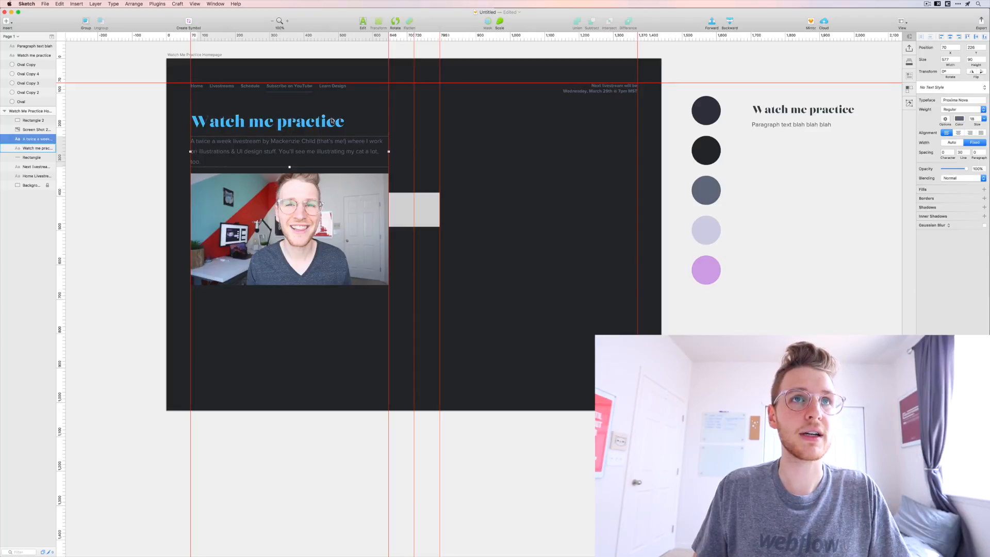
left_click_drag(337, 198, 336, 207)
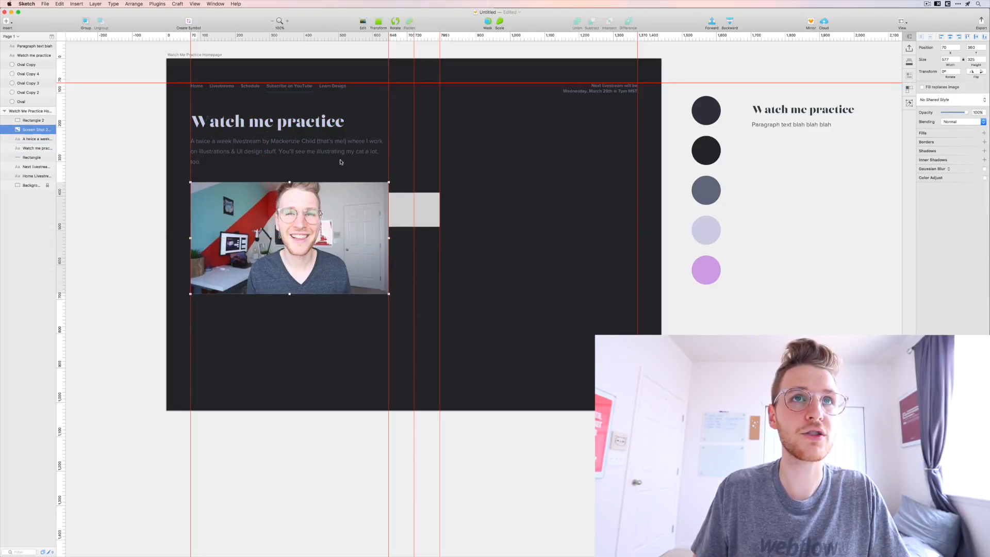
- Delete the small grey spacer rectangle beside the video screenshot
left_click(425, 209)
key("BackSpace")
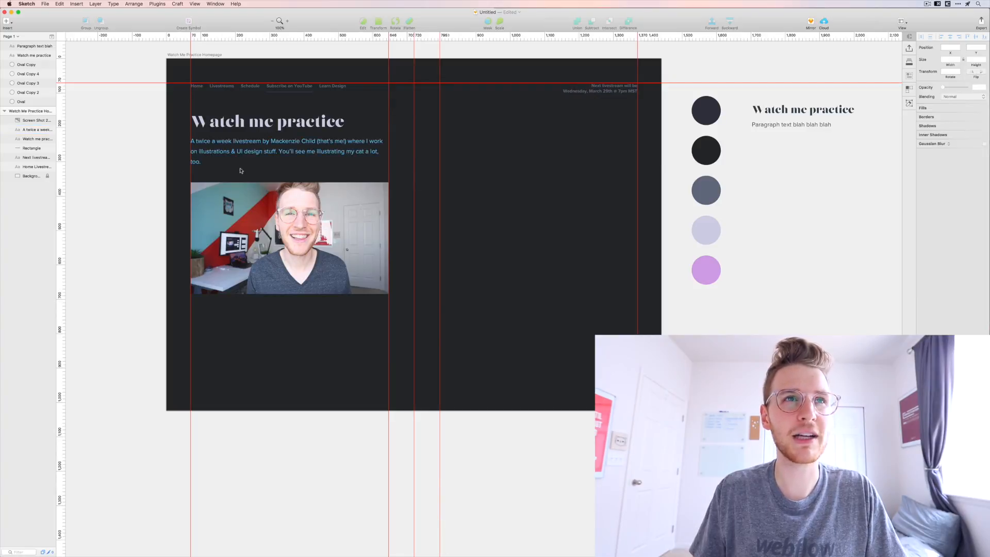
left_click(267, 183)
left_click(174, 152)
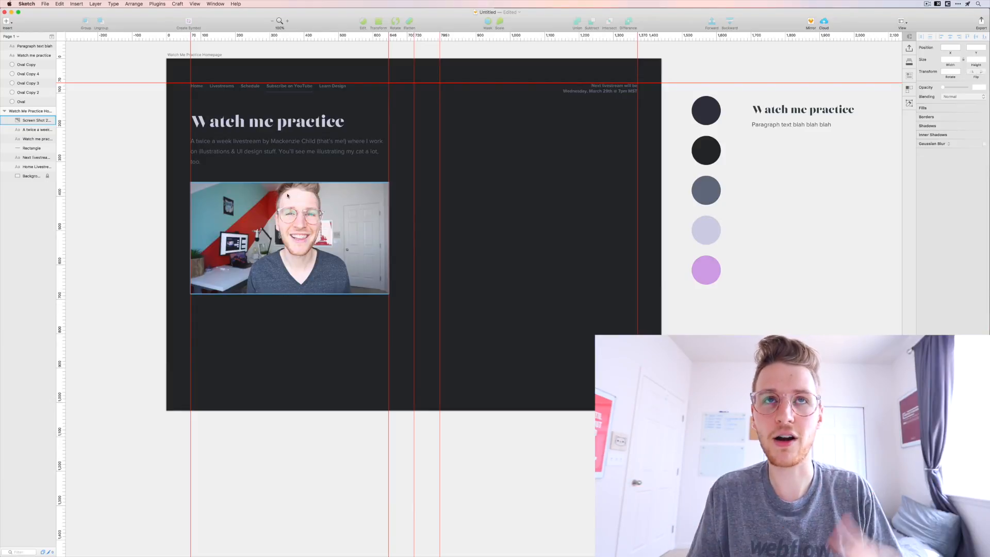
- Unlock the artboard's background rectangle and change its solid fill to a radial gradient
left_click(115, 197)
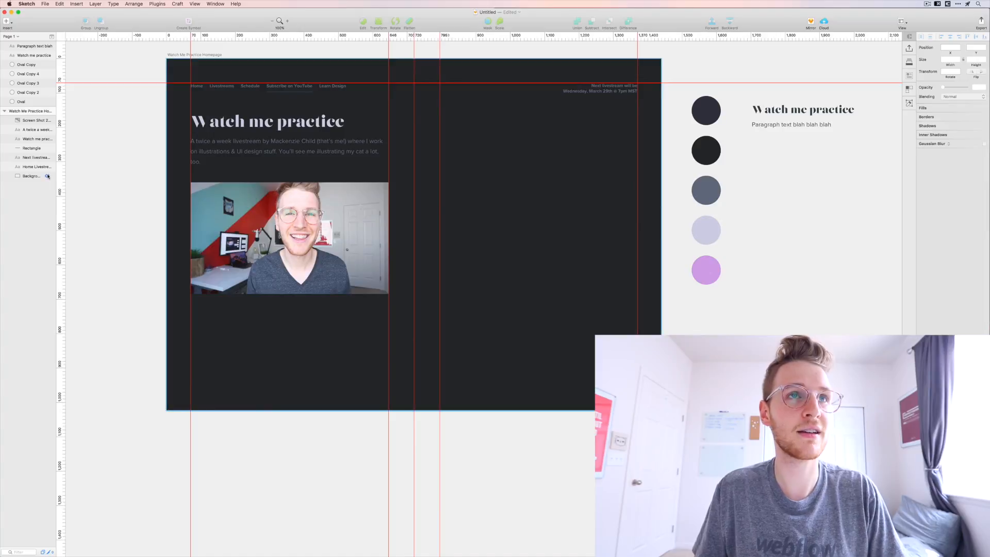
left_click(444, 104)
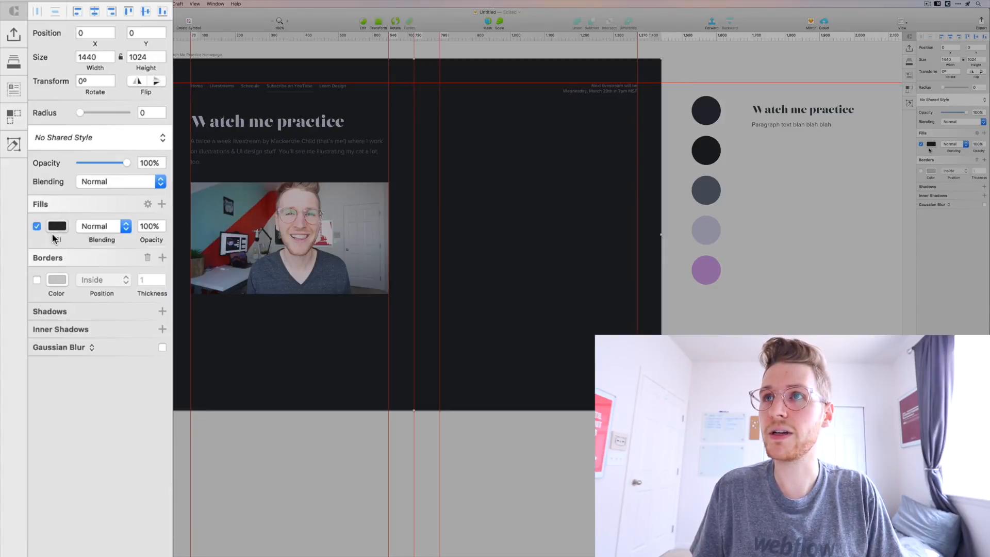
left_click(931, 146)
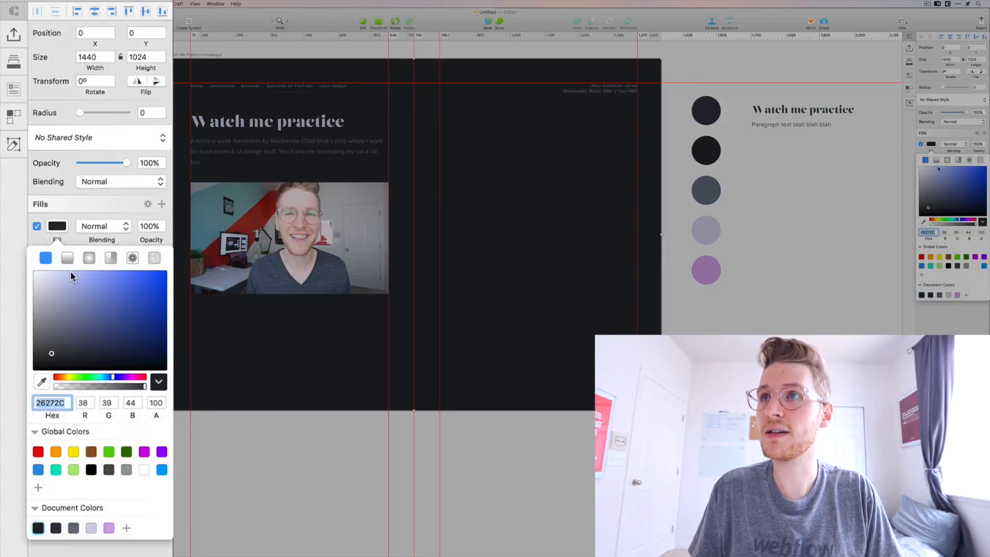
left_click(947, 160)
left_click(947, 161)
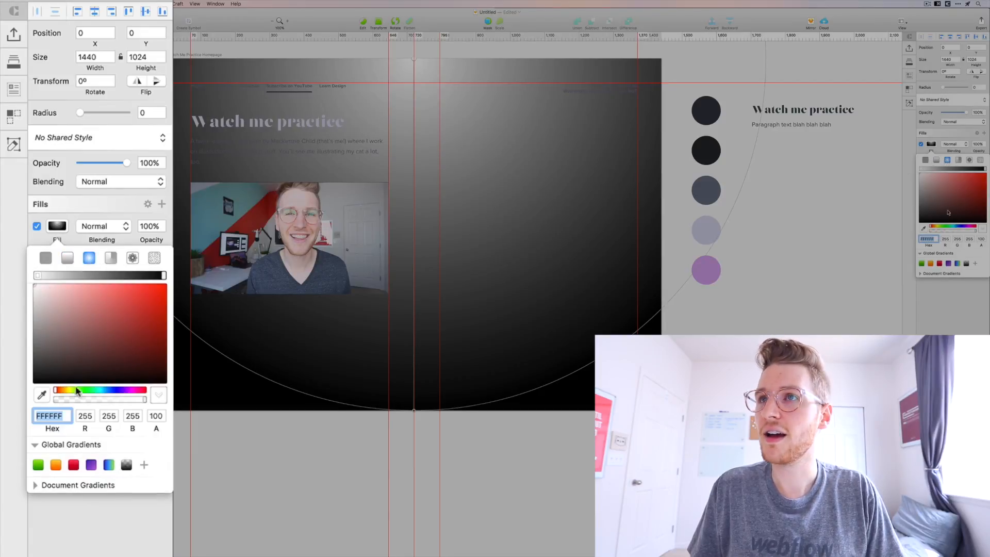
- Set both stops of the background's radial gradient to 26272C, sampled from the near-black palette circle
left_click(34, 485)
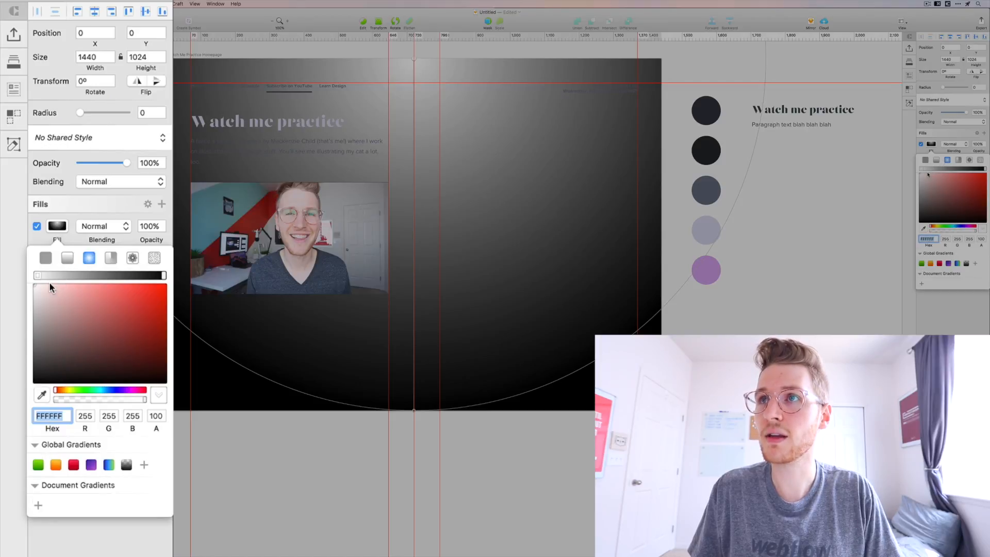
left_click(41, 394)
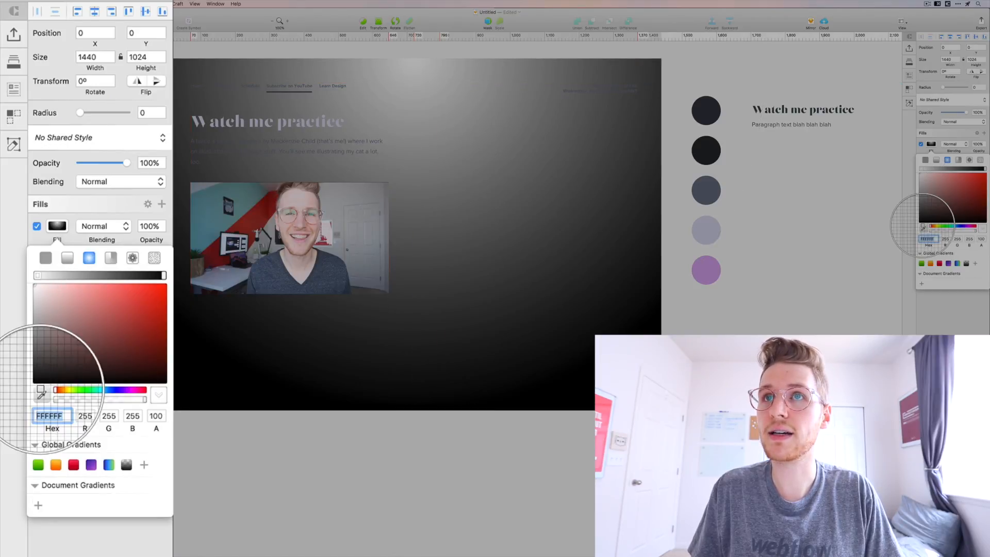
left_click(714, 153)
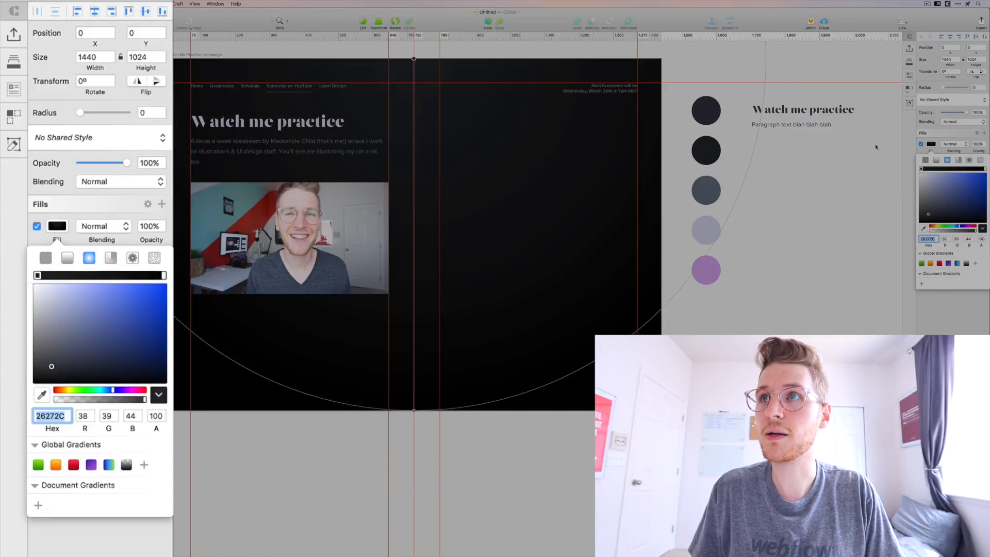
left_click(984, 168)
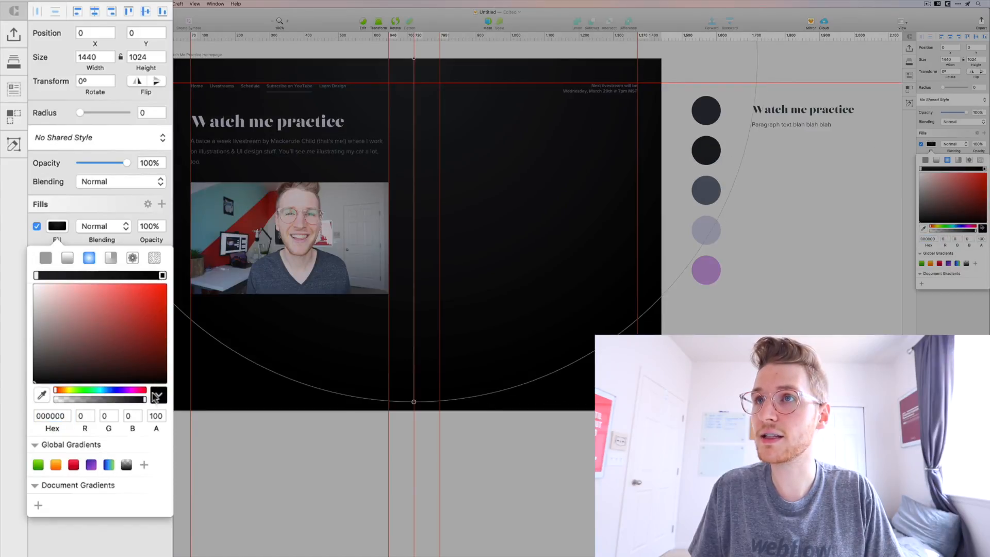
left_click(41, 394)
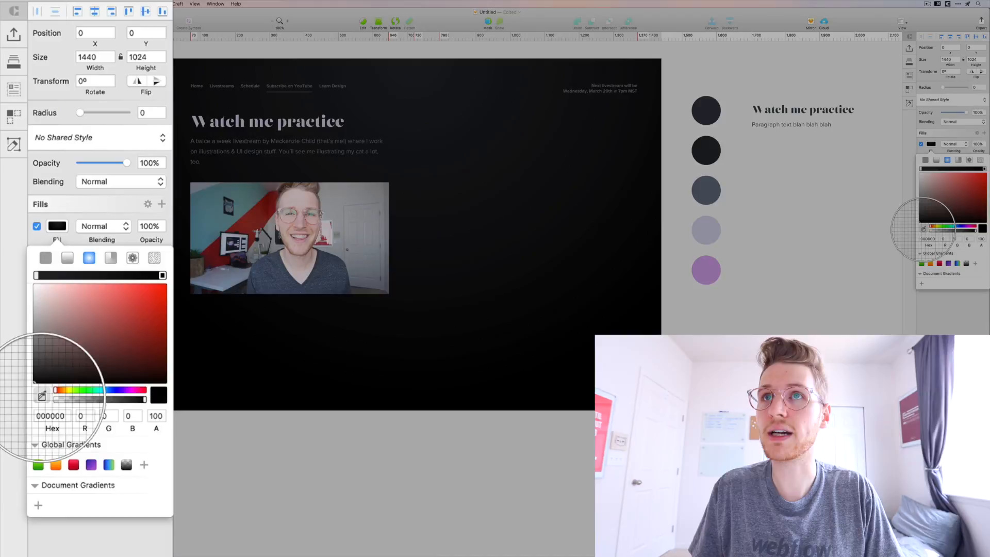
left_click(711, 149)
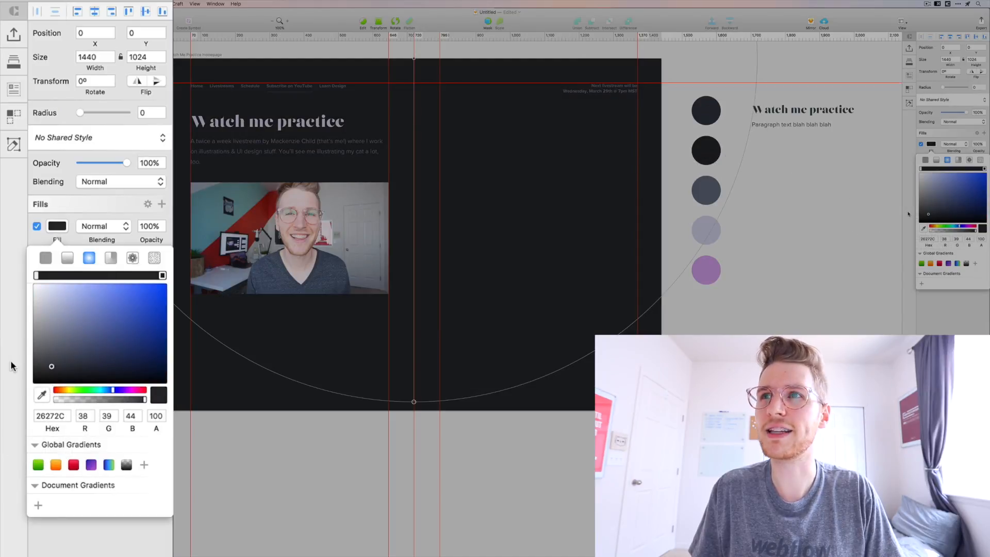
- Recolour the gradient's inner stop with the topmost dark navy palette circle and lock the background layer again
left_click(36, 275)
left_click(42, 395)
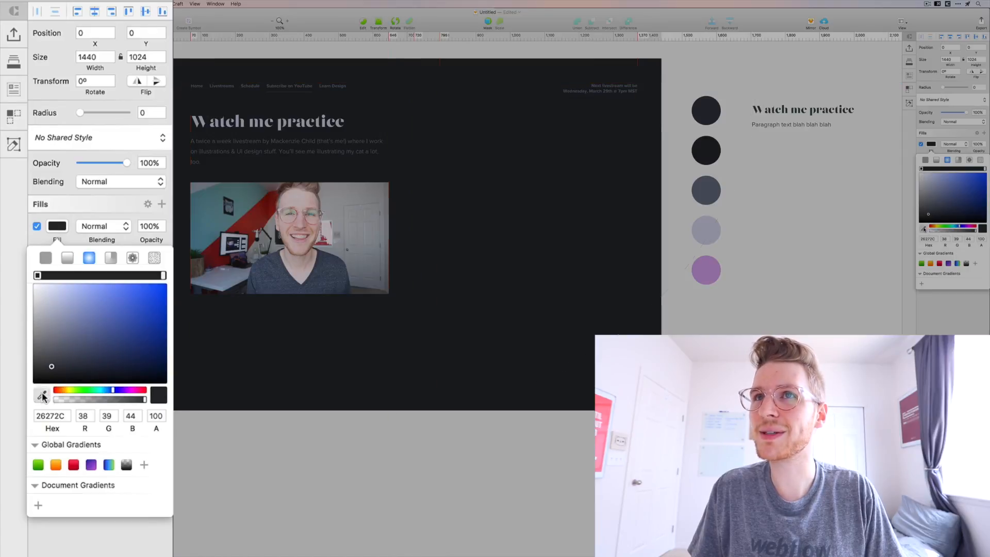
left_click(707, 105)
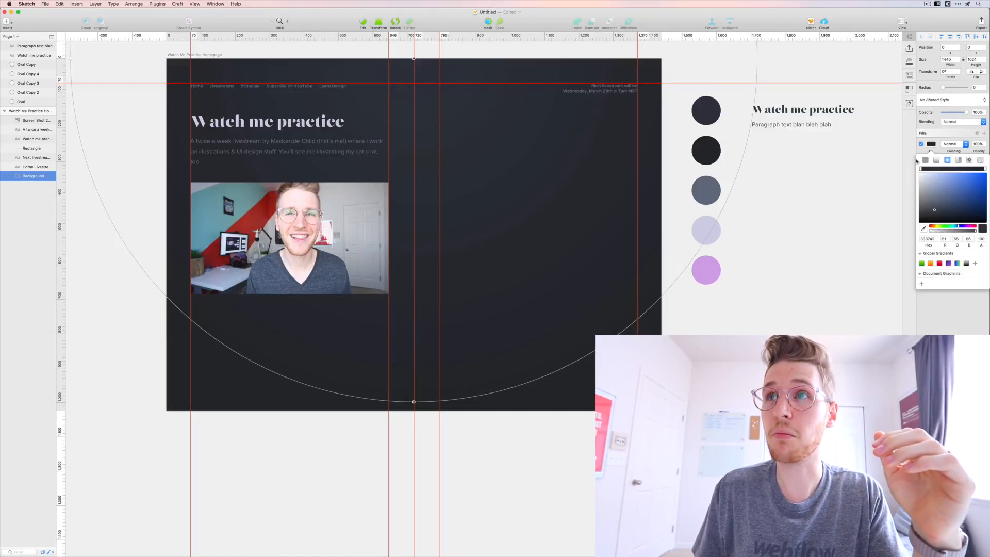
left_click(831, 222)
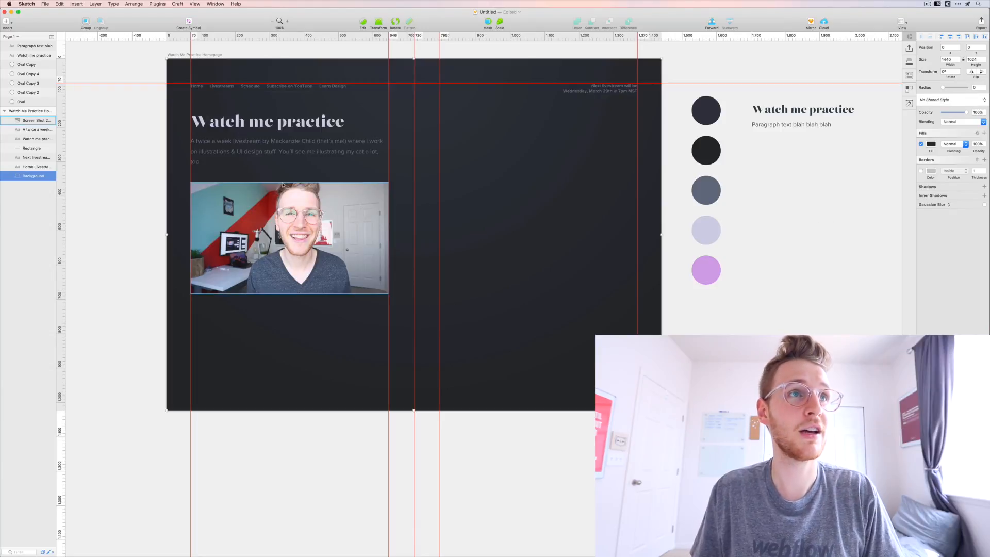
double_click(40, 178)
key("super+shift+l")
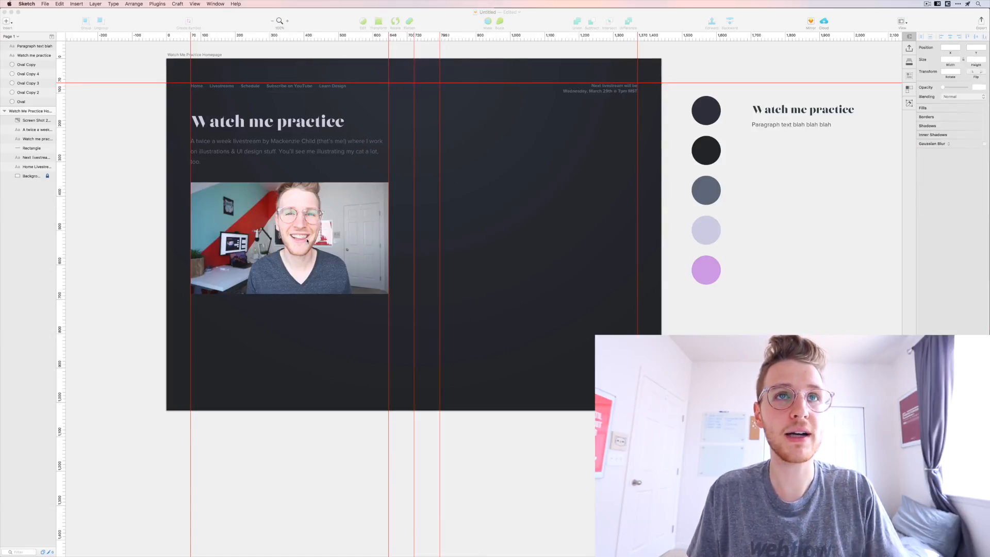
- Add a drop shadow to the video screenshot with X 0, Y 10 and blur 20
left_click(342, 225)
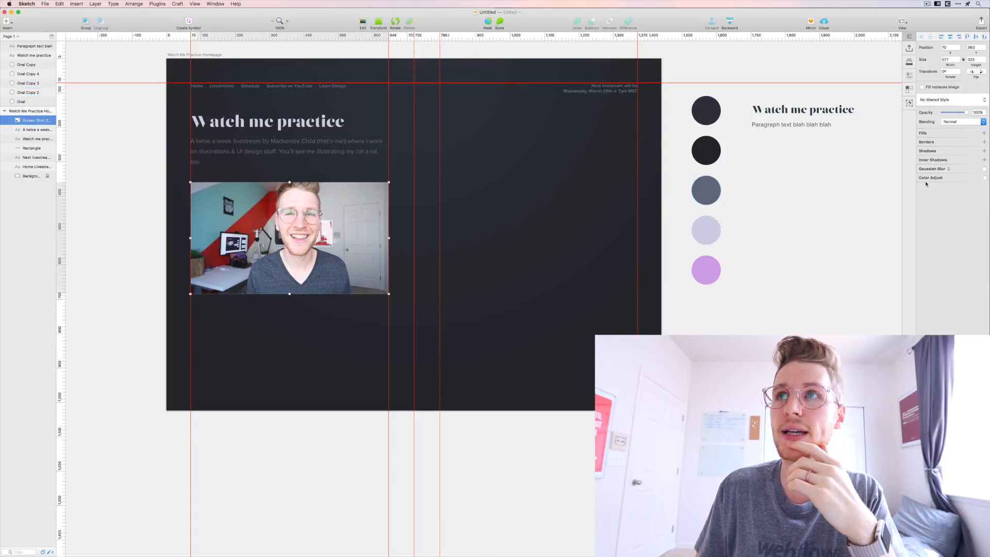
key("super+equal")
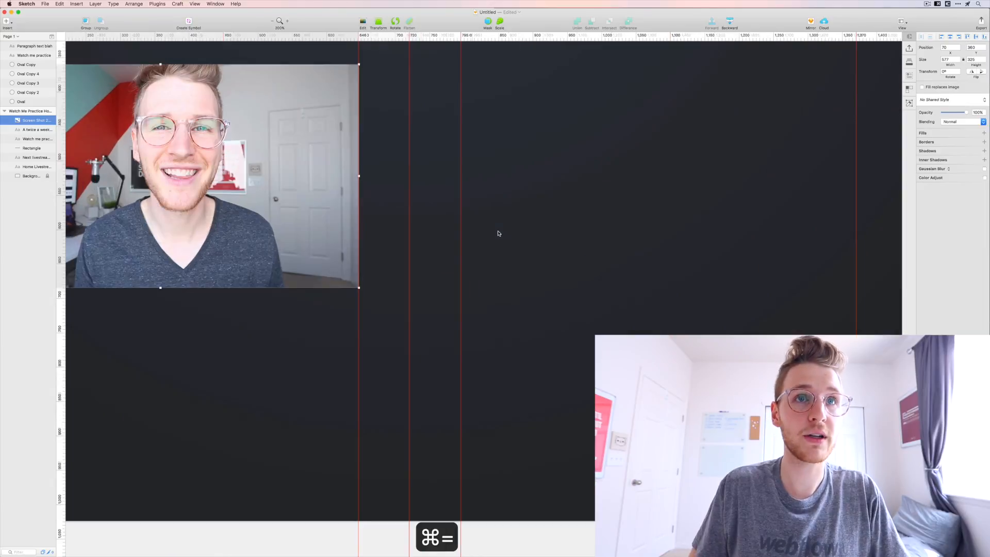
key("space")
left_click_drag(342, 209, 525, 208)
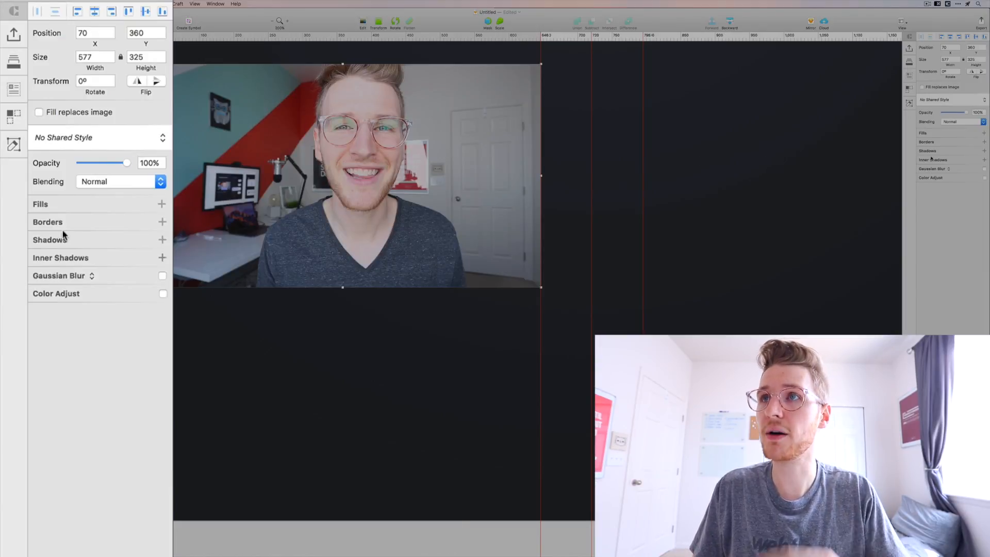
left_click(940, 151)
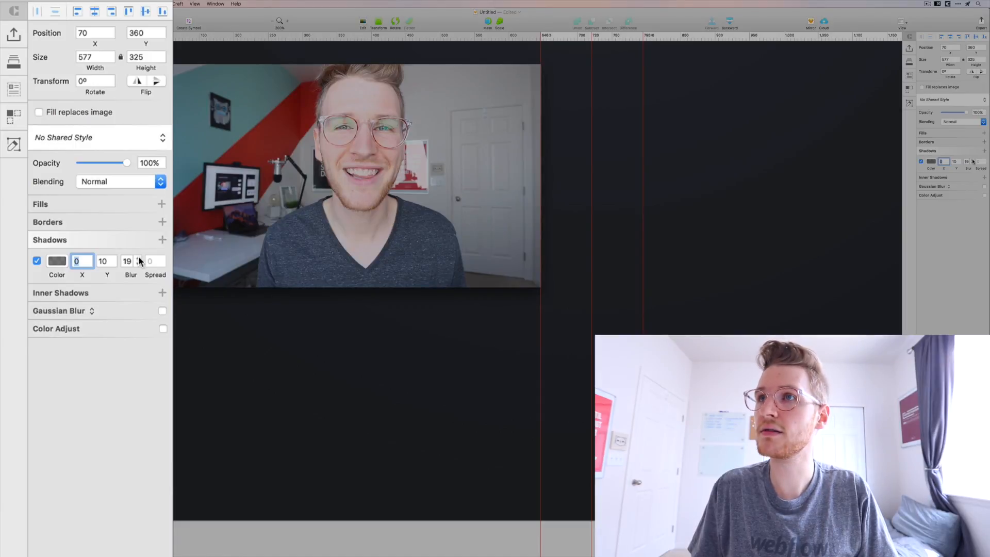
- Lower the alpha of the video screenshot's black shadow colour to 25
left_click(51, 264)
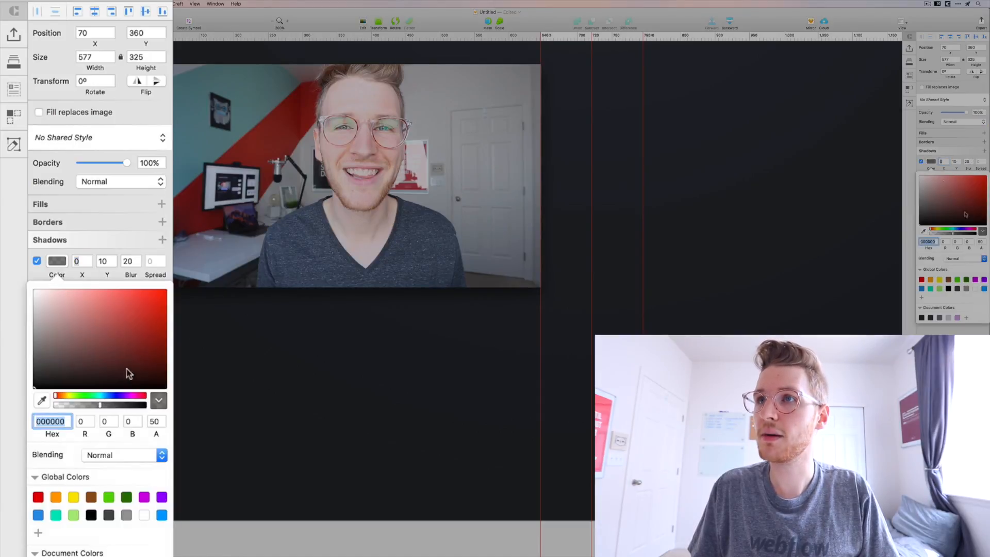
left_click(162, 426)
left_click(162, 426)
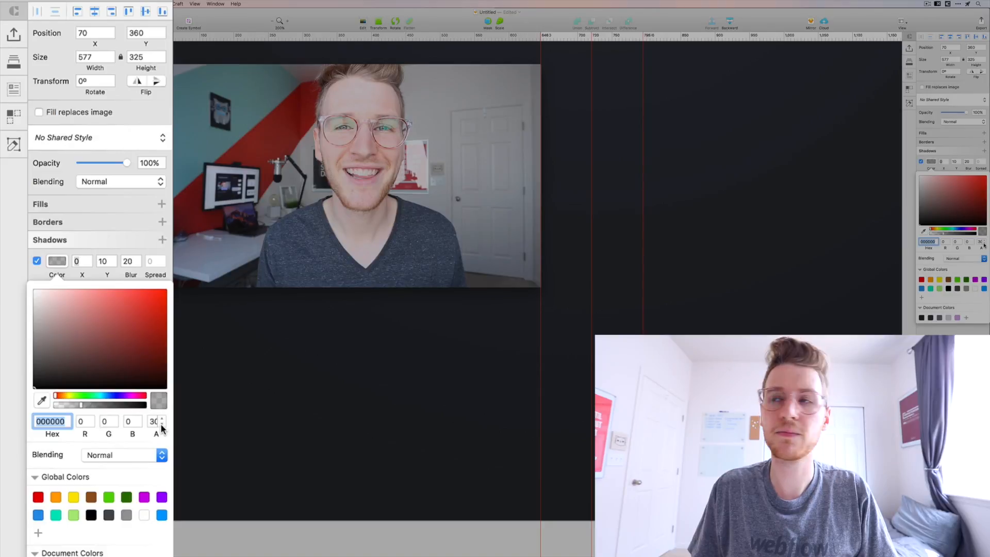
left_click(161, 426)
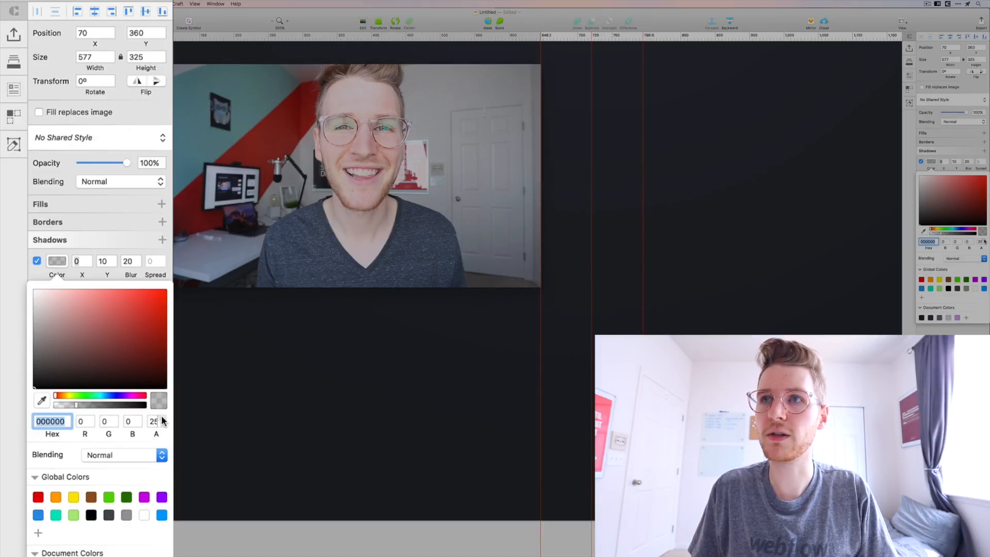
key("Escape")
- Draw a small triangle shape over the middle of the video screenshot as a play icon
key("super+minus")
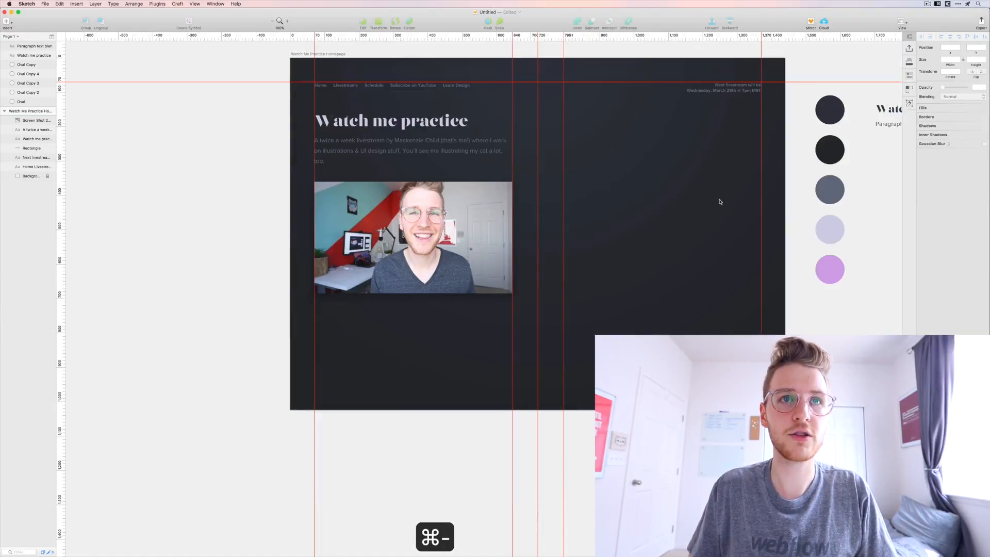
mouse_move(628, 219)
left_mouse_down()
mouse_move(559, 219)
mouse_move(535, 206)
left_mouse_up()
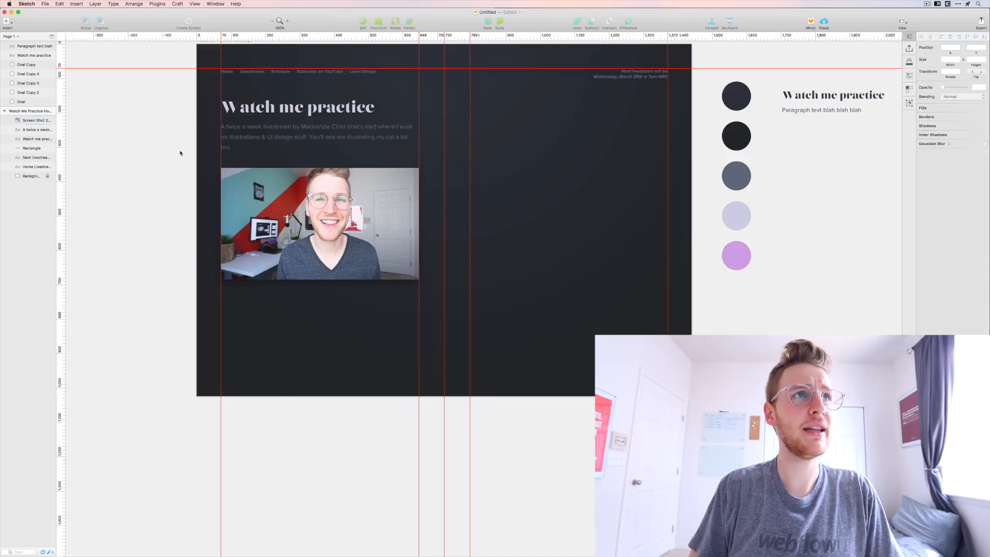
left_click(9, 27)
mouse_move(31, 50)
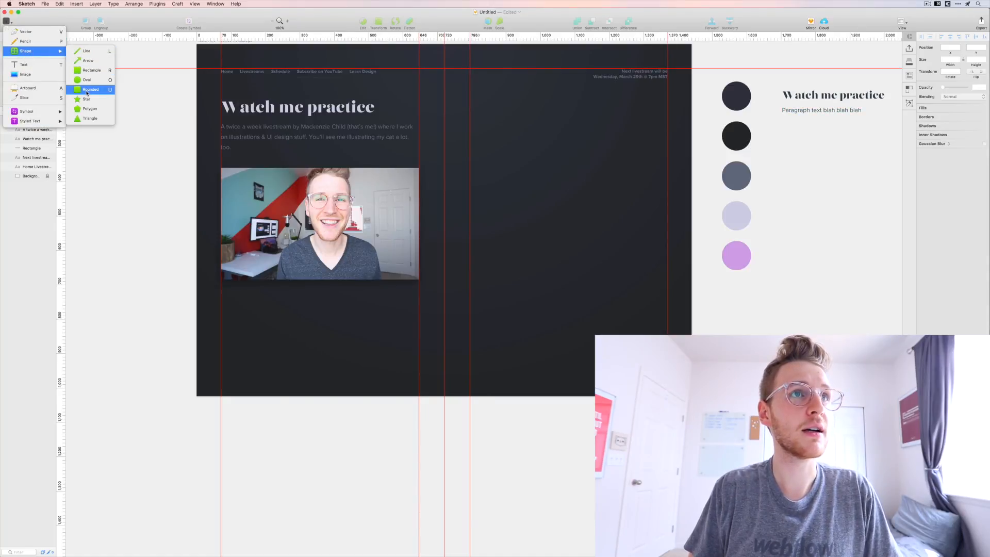
left_click(90, 119)
left_click_drag(311, 213, 332, 238)
- Rotate the triangle by -270° so it points right like a play icon, and flatten it
left_click(395, 21)
left_click_drag(361, 261, 347, 265)
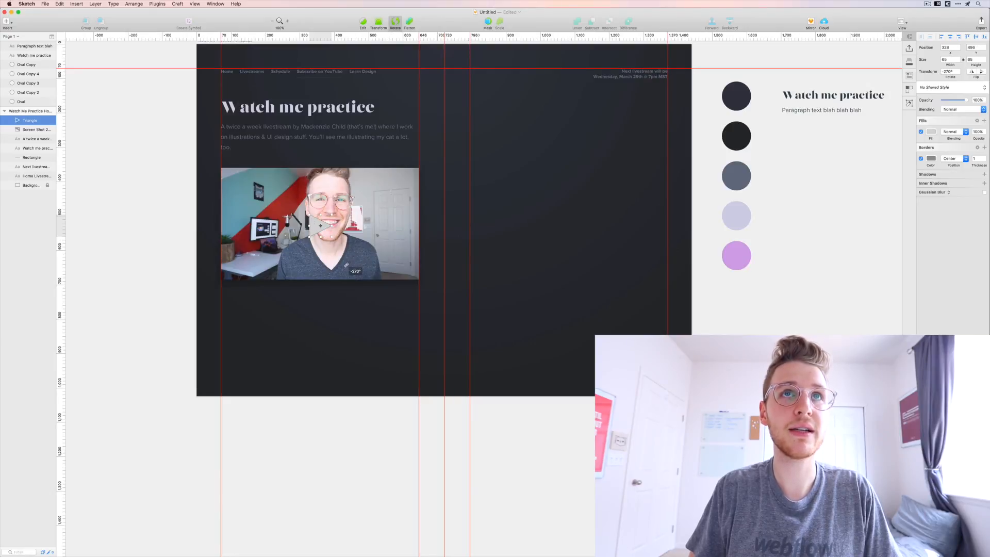
left_click(410, 22)
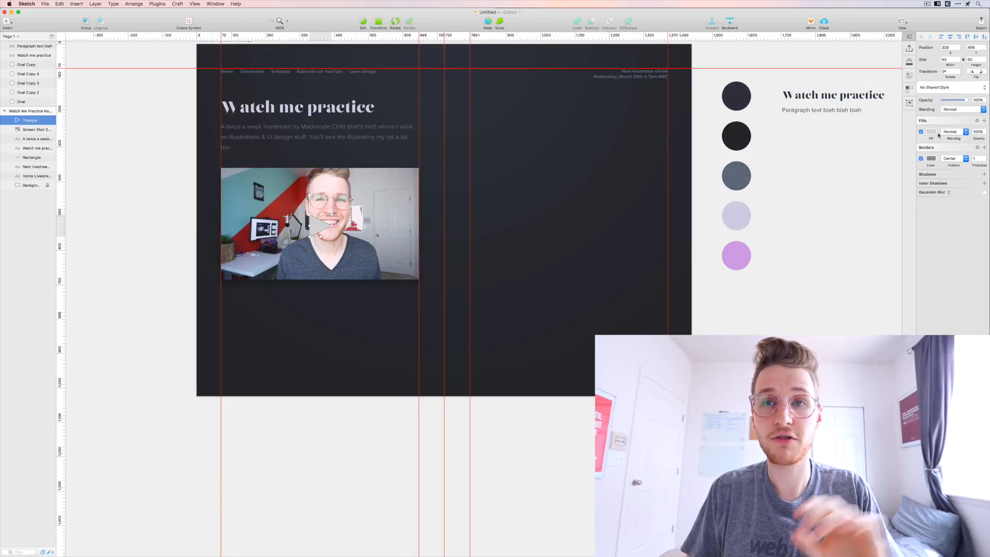
- Remove the play triangle's border and give it a white FFFFFF fill at 70% opacity
left_click(921, 158)
left_click(931, 131)
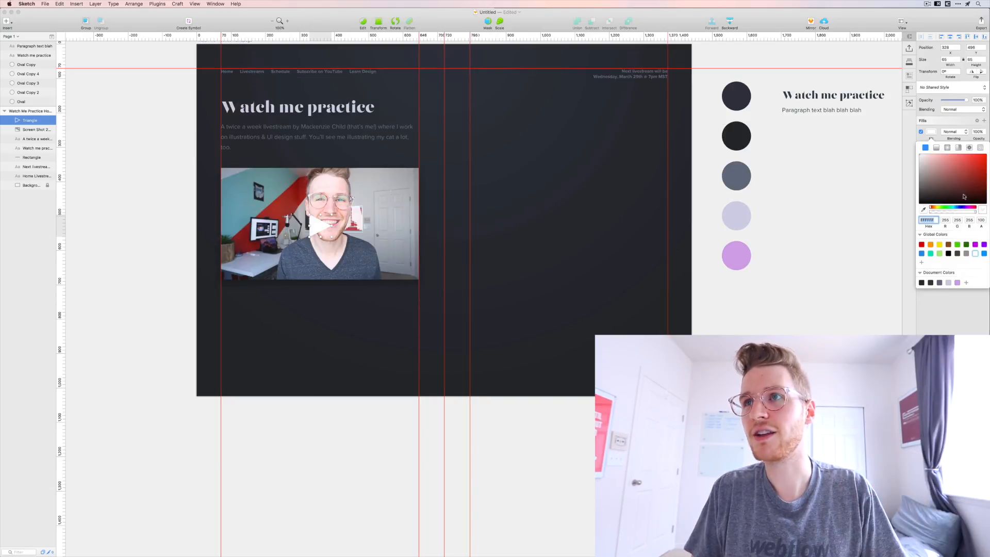
left_click(985, 134)
left_click(985, 134)
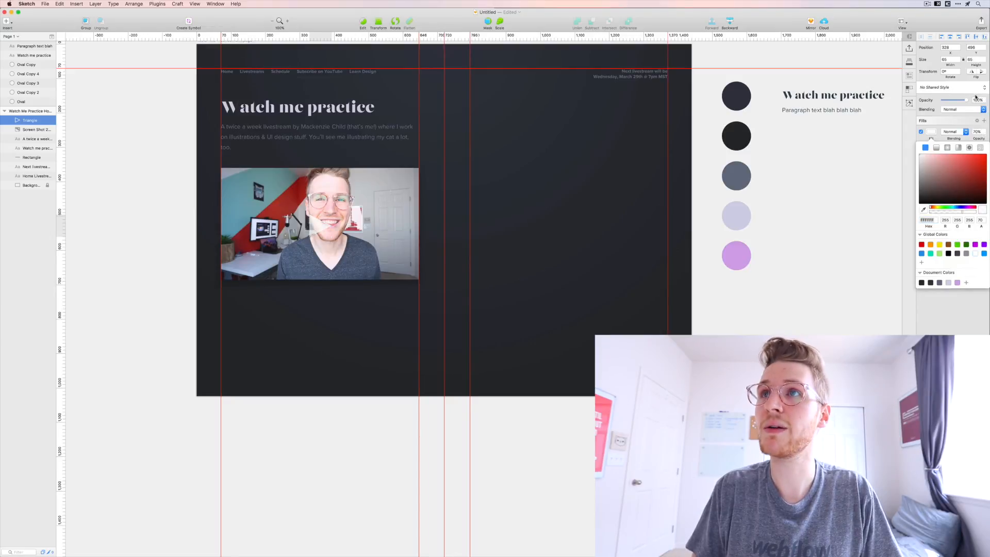
- Round the corners of the play triangle with a radius of 3
double_click(316, 223)
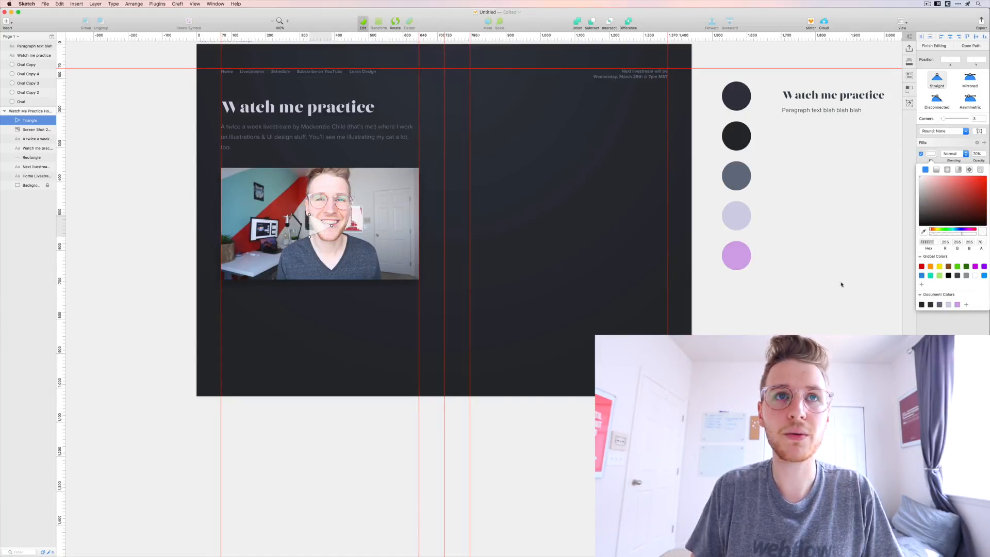
left_click(832, 309)
left_click(414, 446)
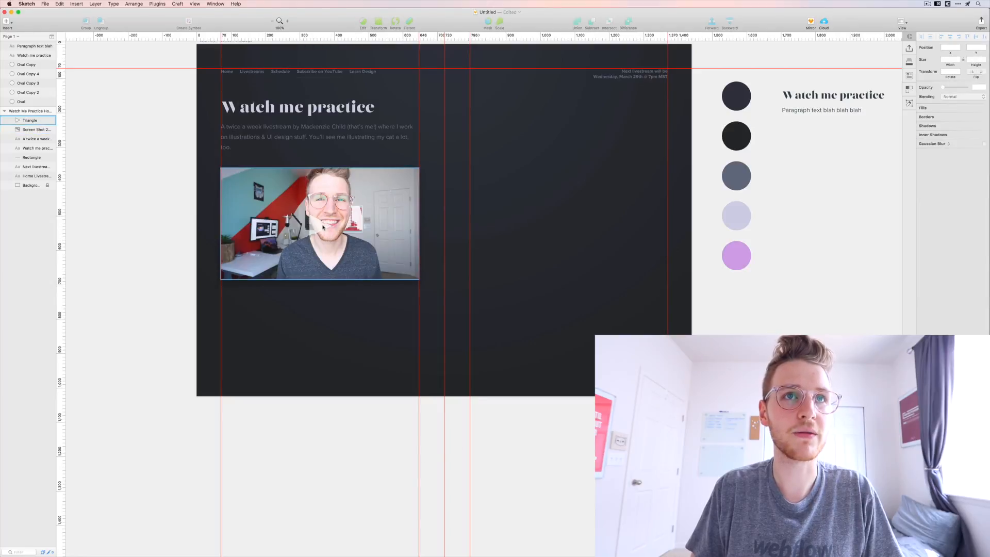
- Duplicate the Watch me practice heading and its description, placing the copies beneath the video thumbnail
left_click_drag(347, 325, 348, 353)
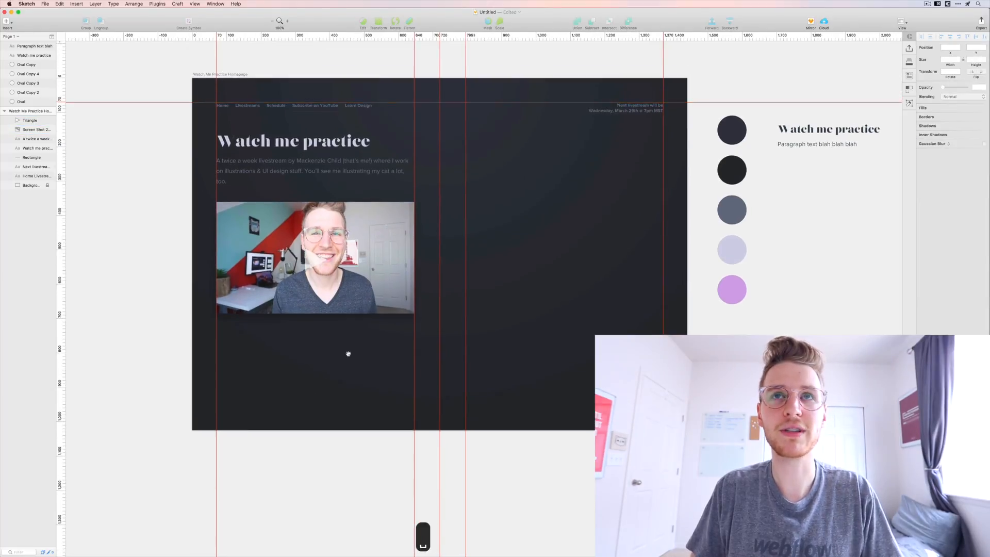
scroll(575, 307, "down", 3)
scroll(575, 308, "down", 2)
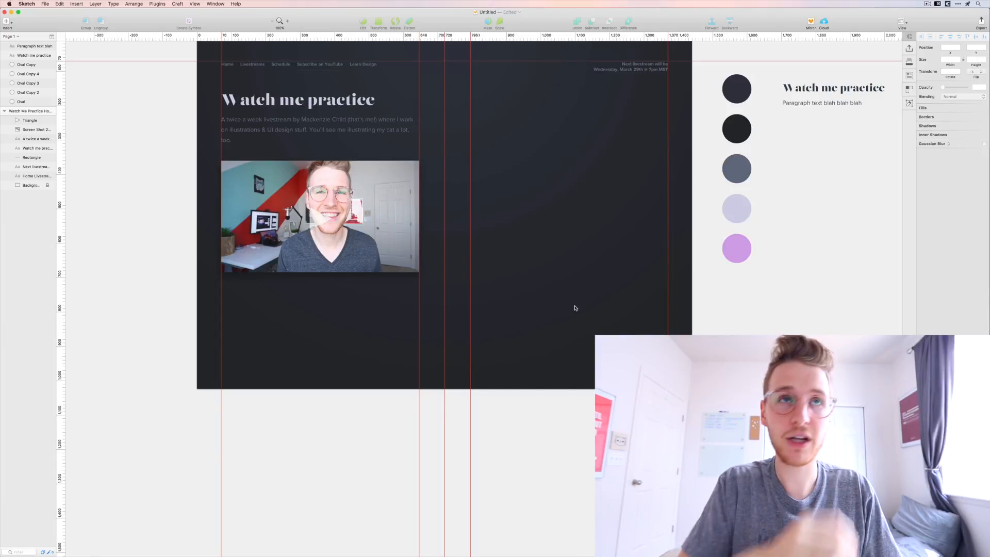
left_click(281, 100)
left_click(279, 128, "shift")
left_click_drag(279, 127, 281, 322)
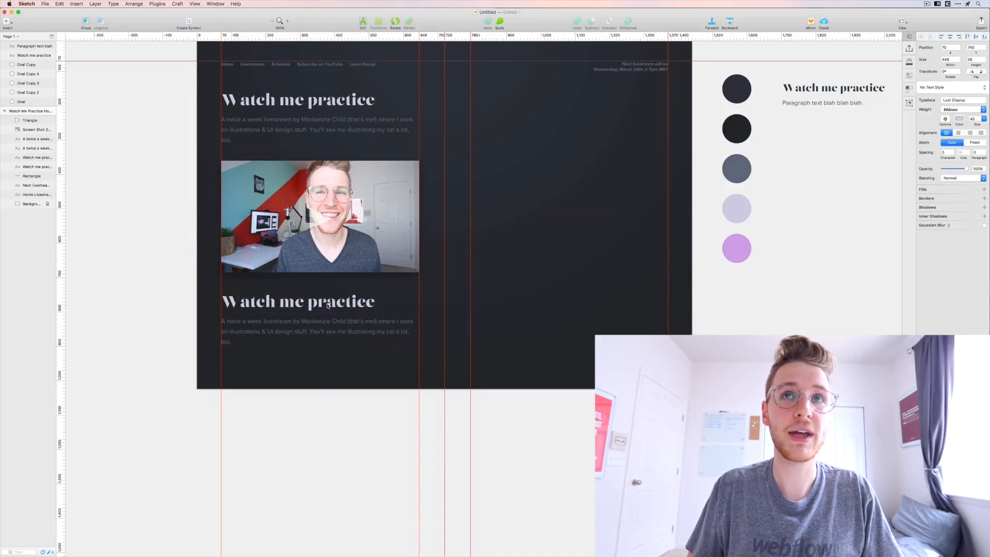
- Reduce the font size of the duplicated heading beneath the video to 25
left_click(310, 302)
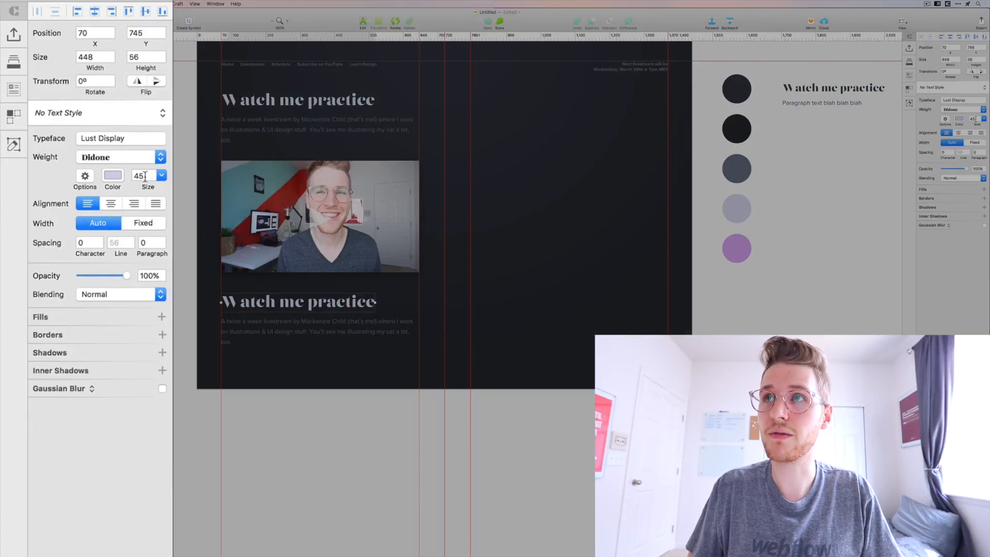
left_click(145, 176)
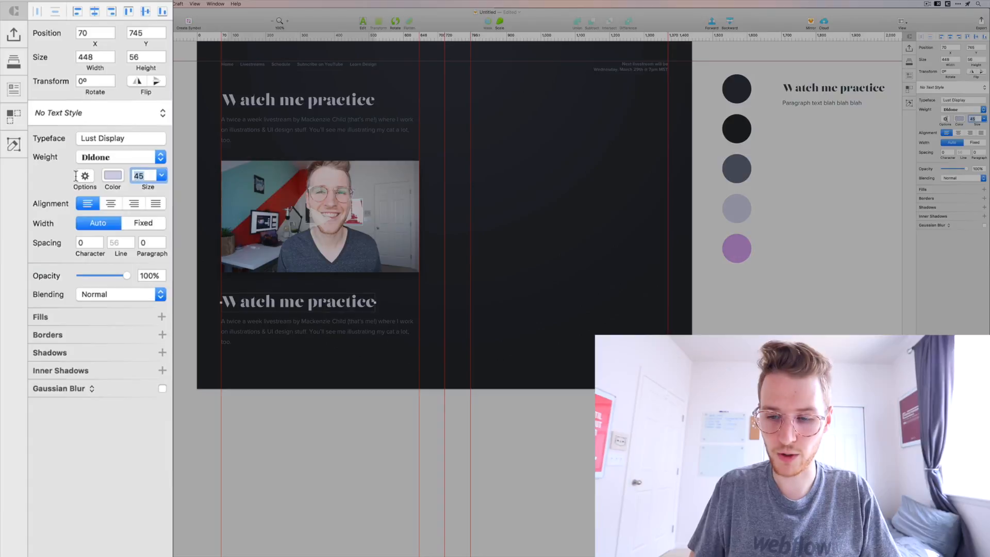
key("shift+Down")
key("shift+Down")
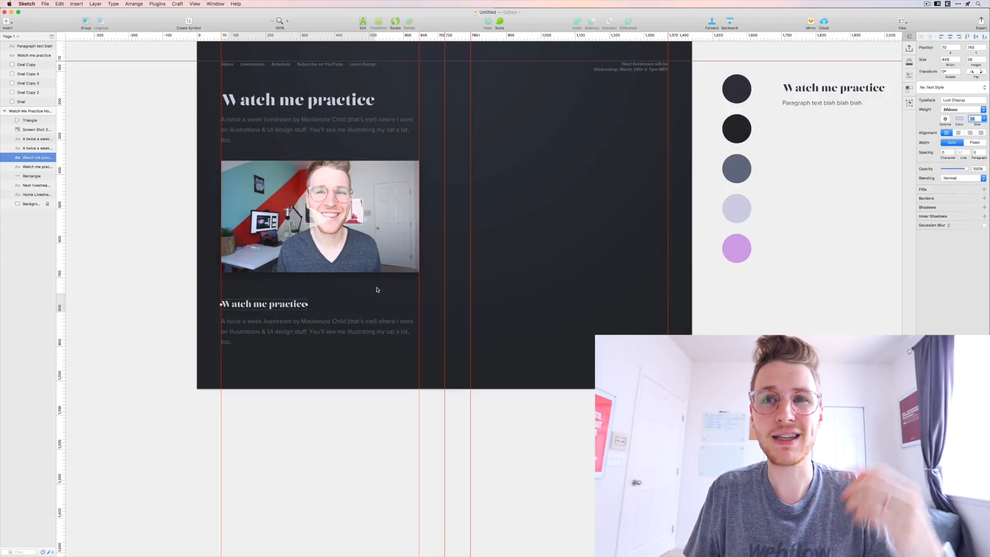
left_click(339, 300)
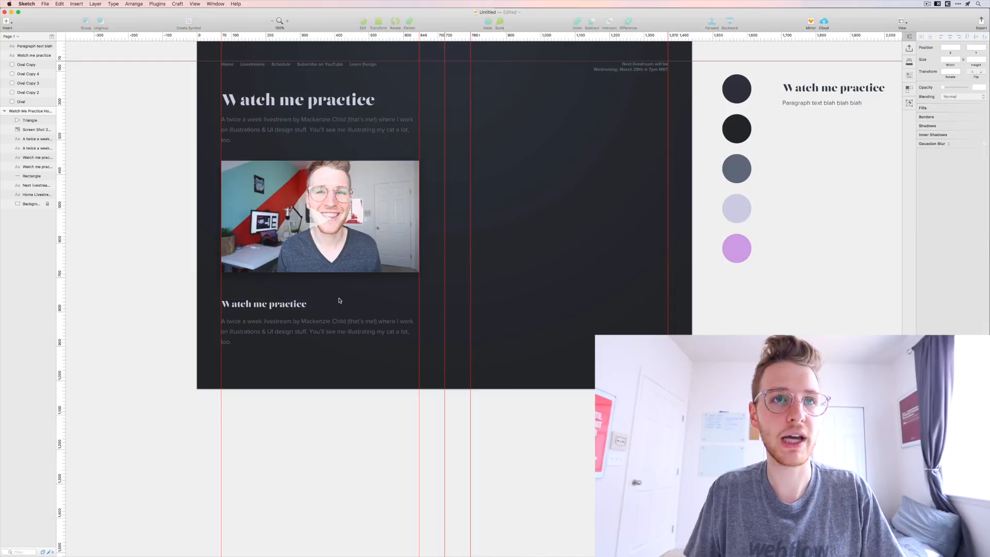
left_click(296, 324)
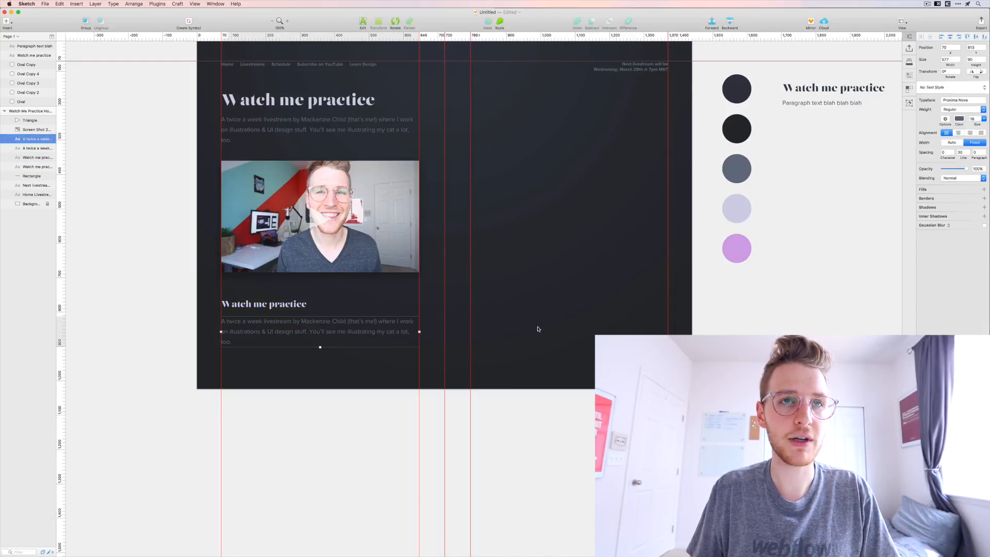
left_click(422, 395)
key("super+Tab")
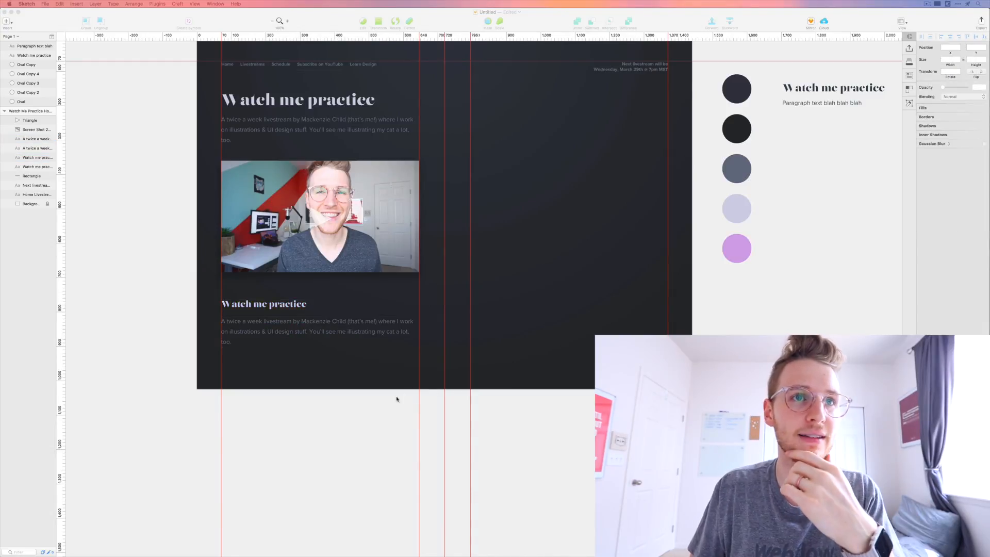
scroll(321, 387, "up", 3)
left_click(287, 380)
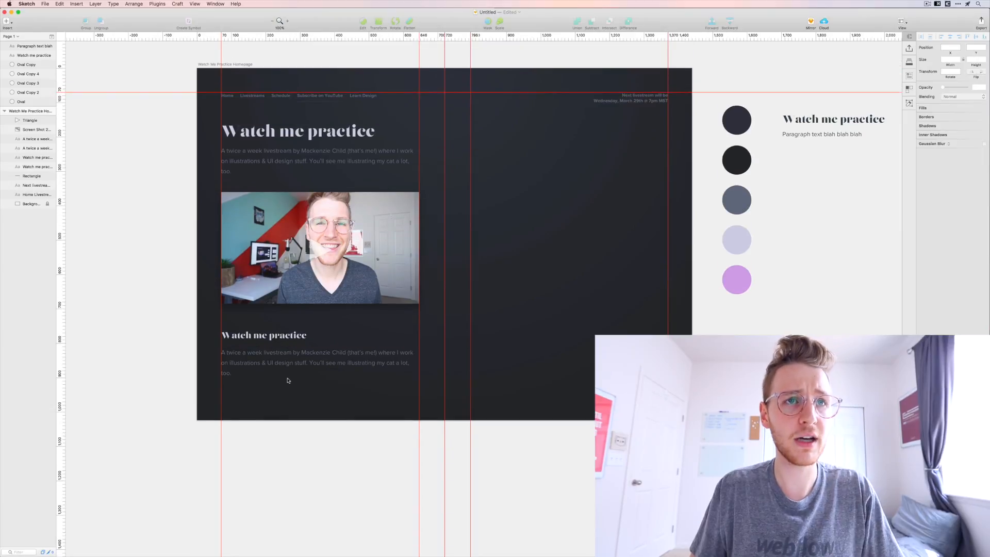
- Change the text of the heading beneath the video to "Subscribe to my YouTube Channel"
left_click(276, 335)
key("super+a")
type("Subs")
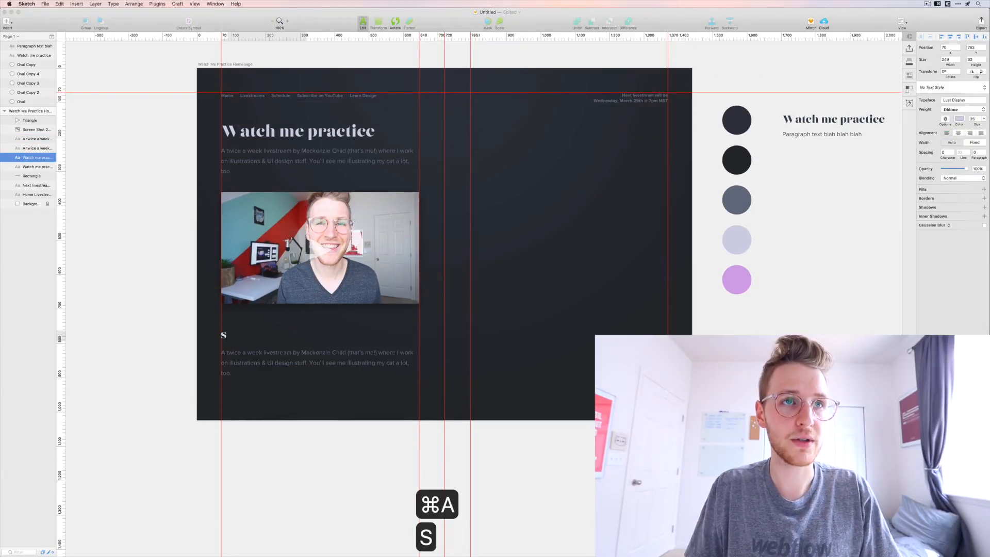
type("cribe")
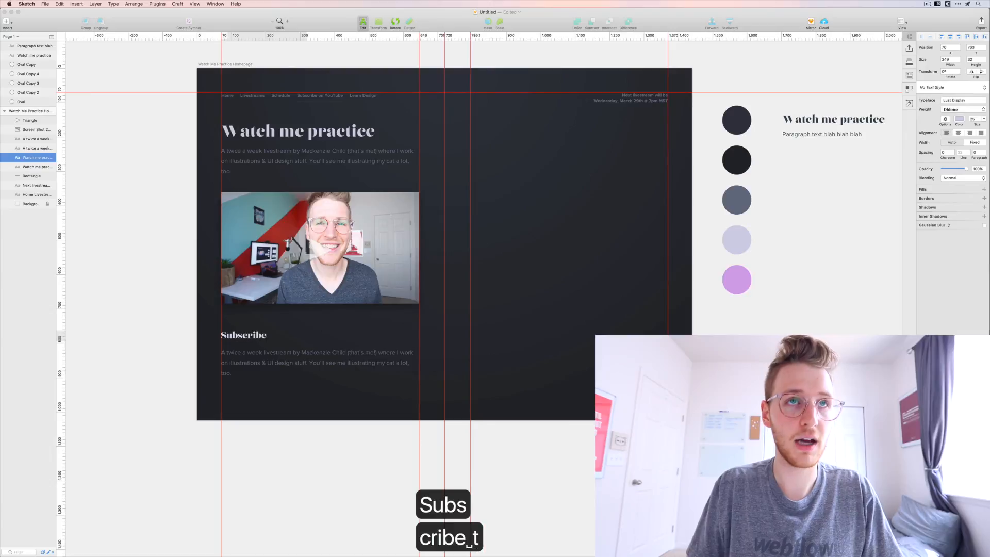
type(" to my YouT")
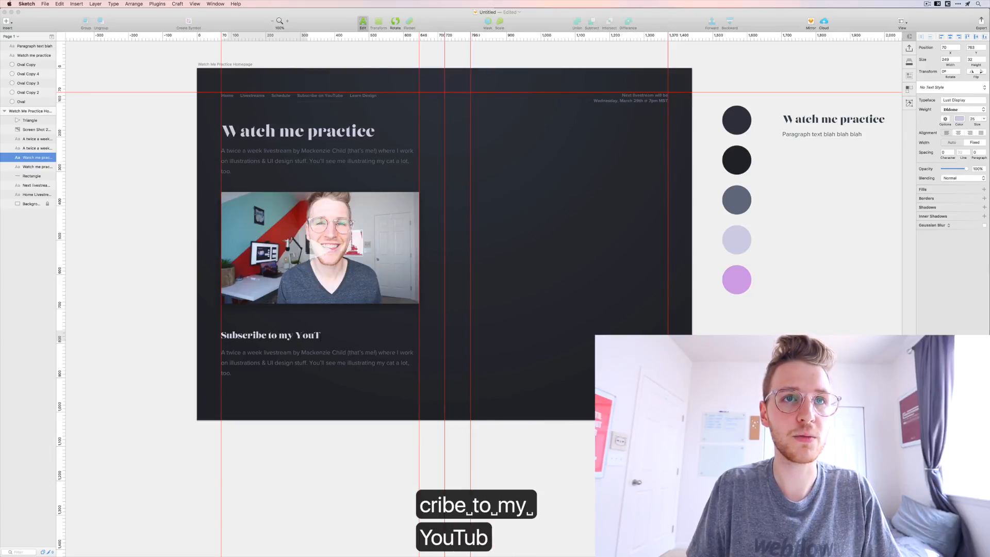
type("ube Channel")
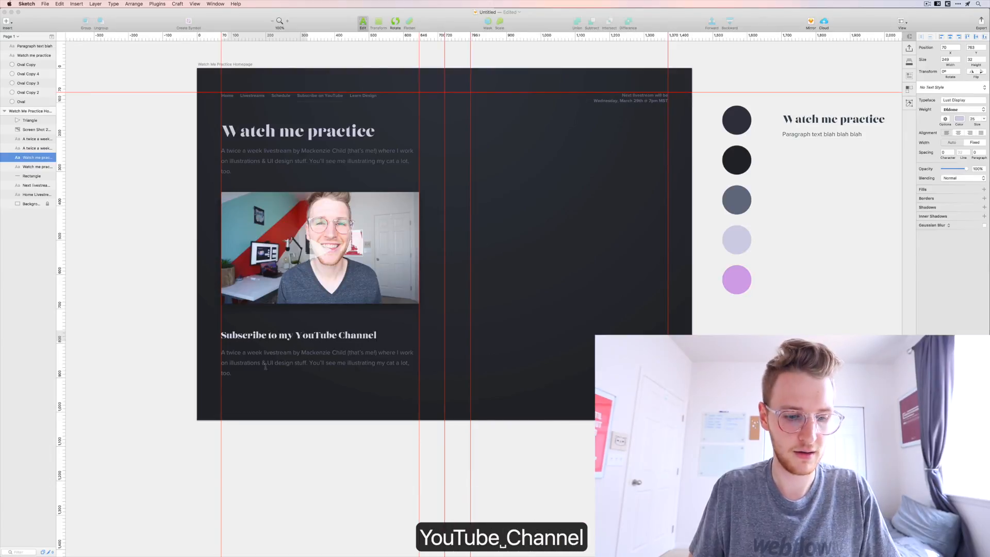
key("Escape")
- Replace the paragraph beneath the Subscribe heading with "Join 44,000+ people who are already in my YouTube family."
left_click(253, 363)
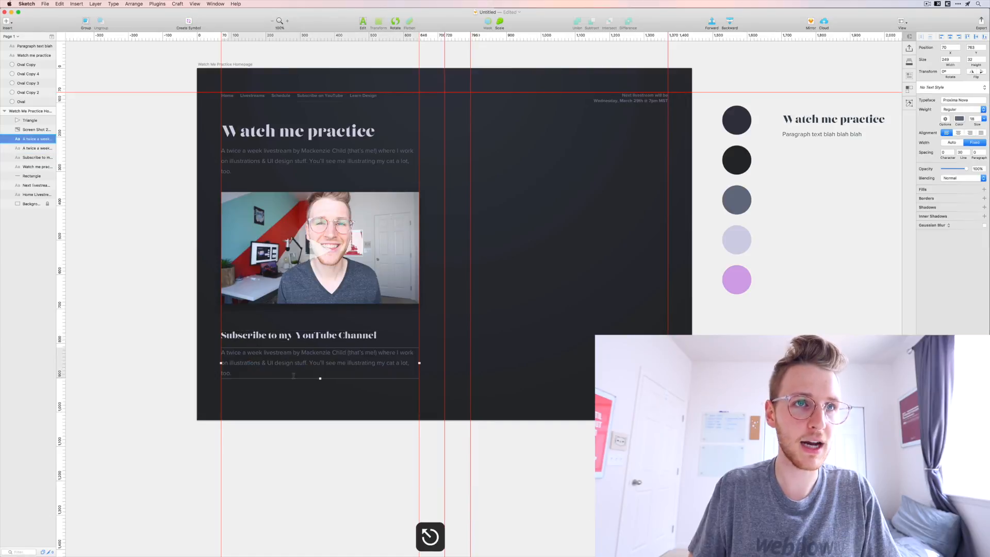
double_click(253, 363)
key("super+a")
type("J")
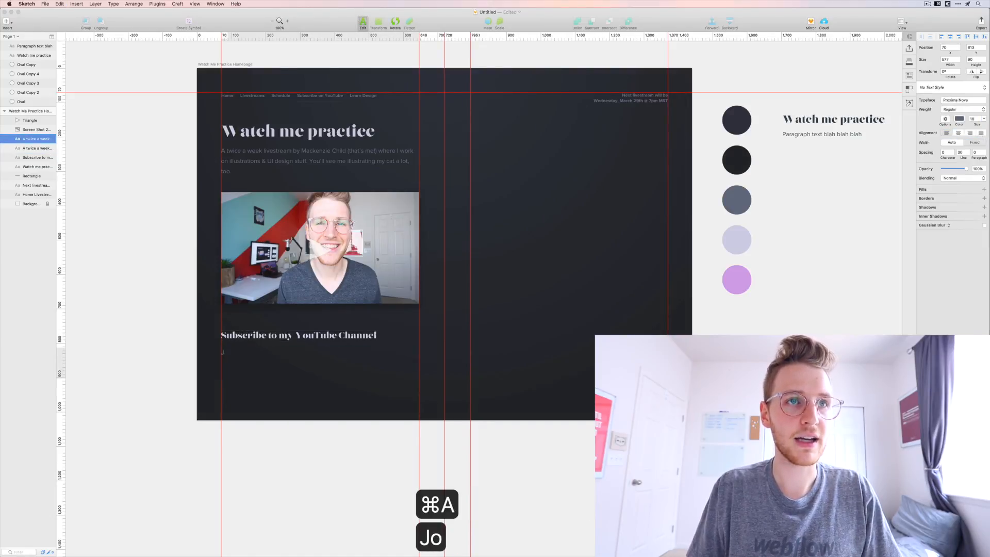
type("oin    4,000+")
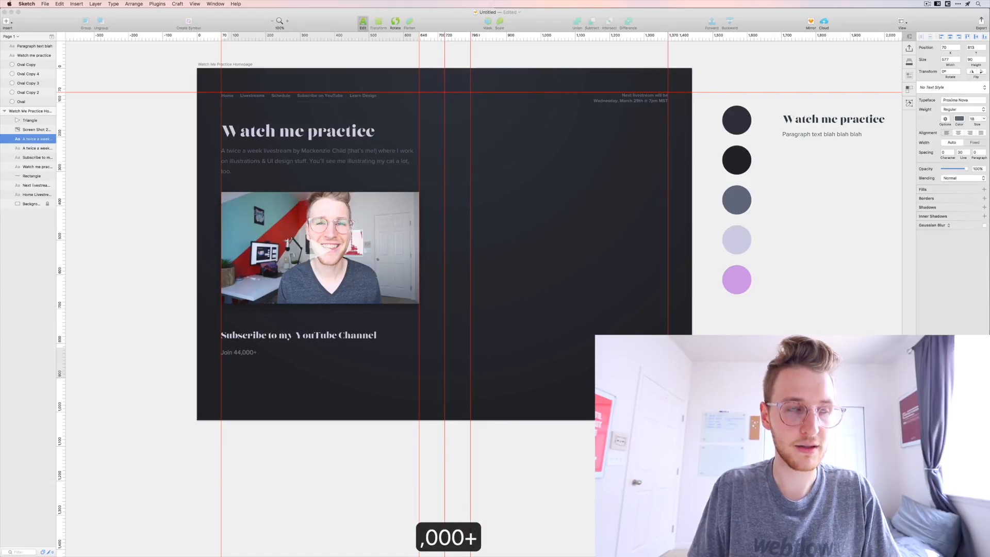
type(" people who are already in my YouTube family.")
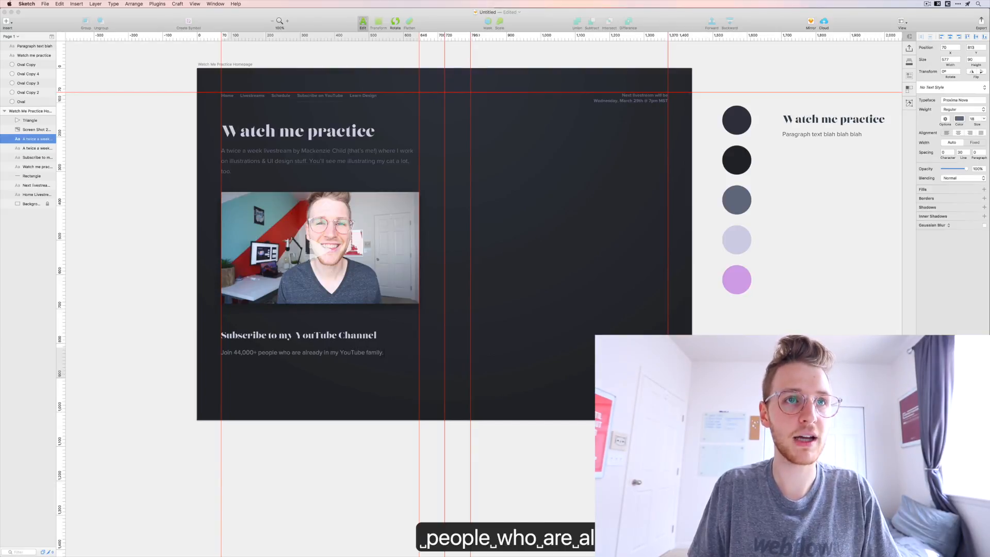
- Append "I create new videos every Monday & Friday (and of course livestream every Wednesday & Saturday)" to the YouTube paragraph
type("I create")
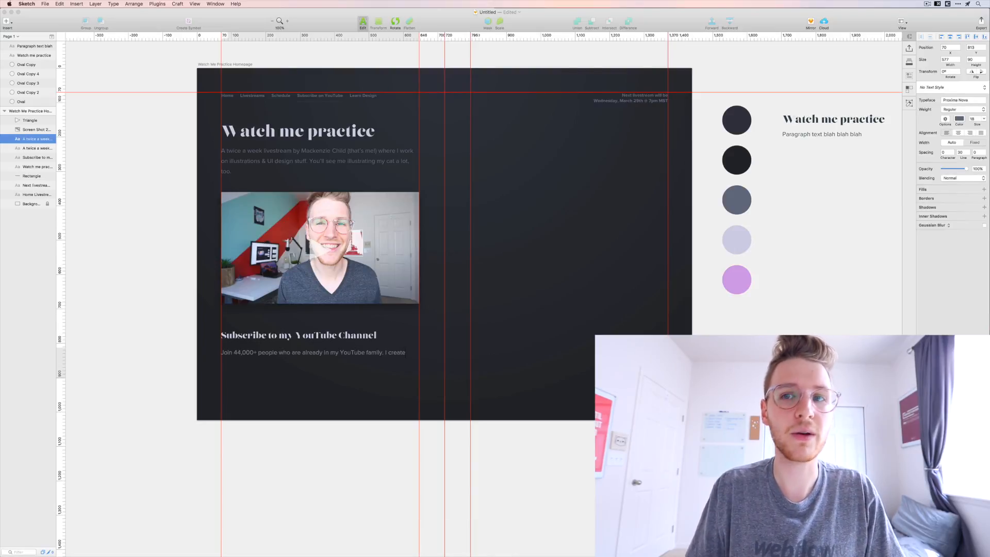
type(" new vie")
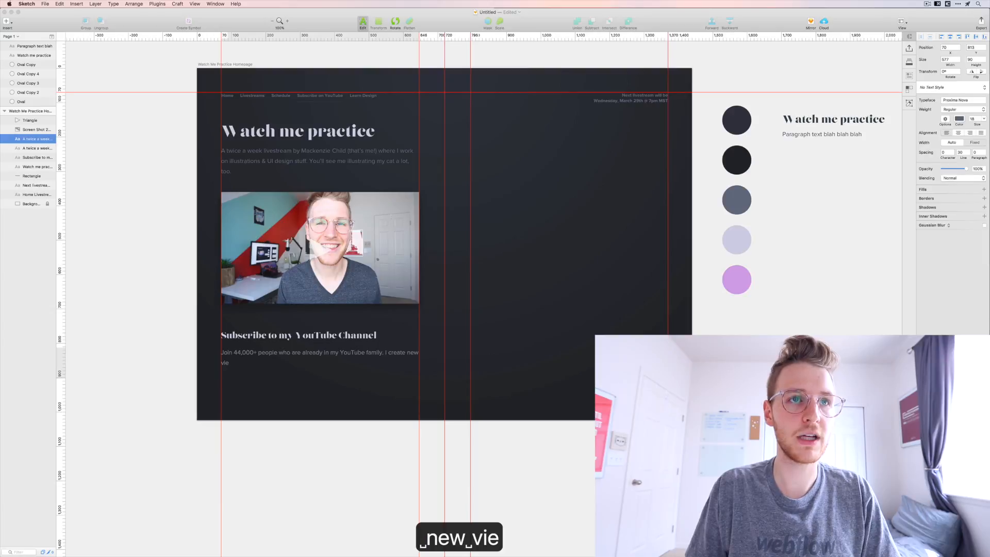
key("BackSpace")
type("deos every")
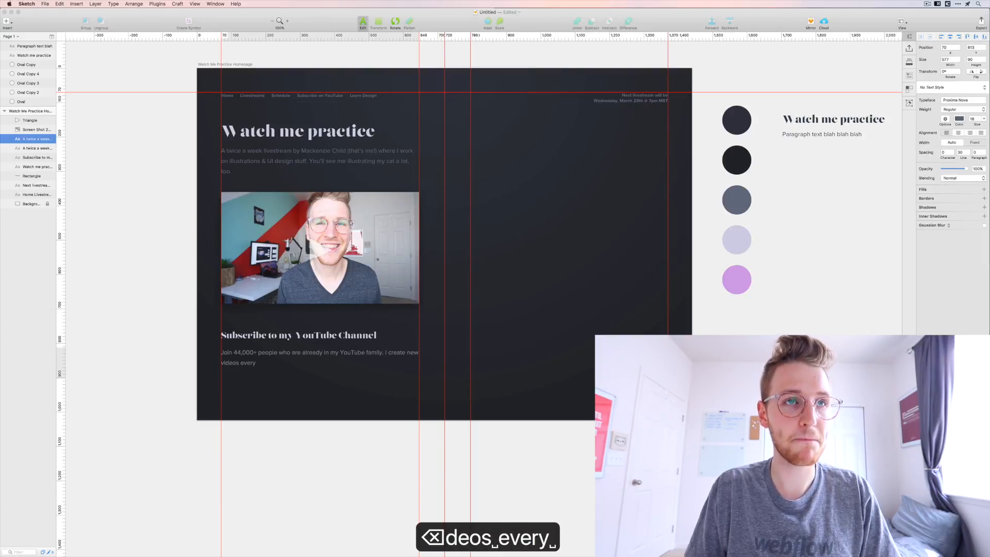
type("MOnda")
key("BackSpace")
key("BackSpace")
key("BackSpace")
key("BackSpace")
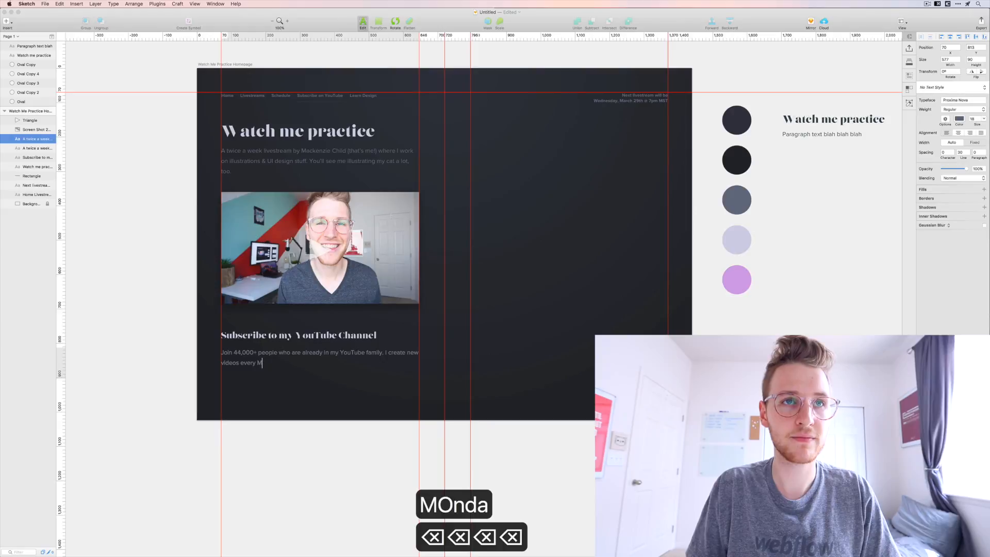
type("onday & Fr")
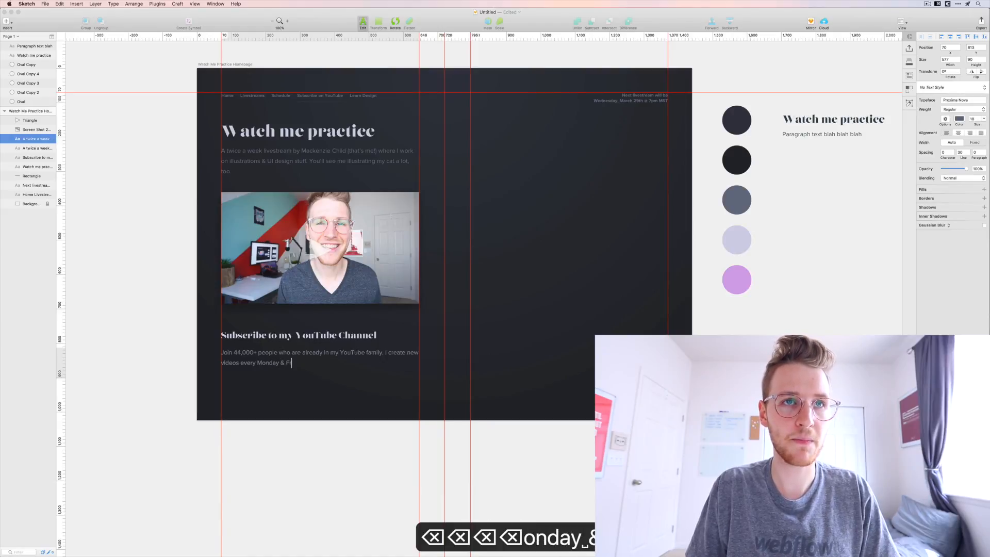
type("iday (and ao")
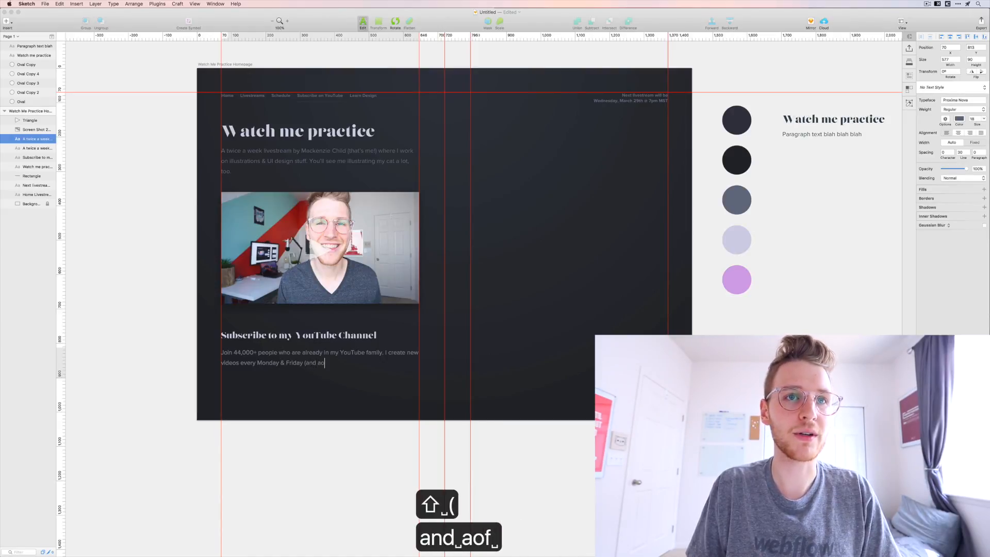
type("f")
key("BackSpace")
key("BackSpace")
key("BackSpace")
key("BackSpace")
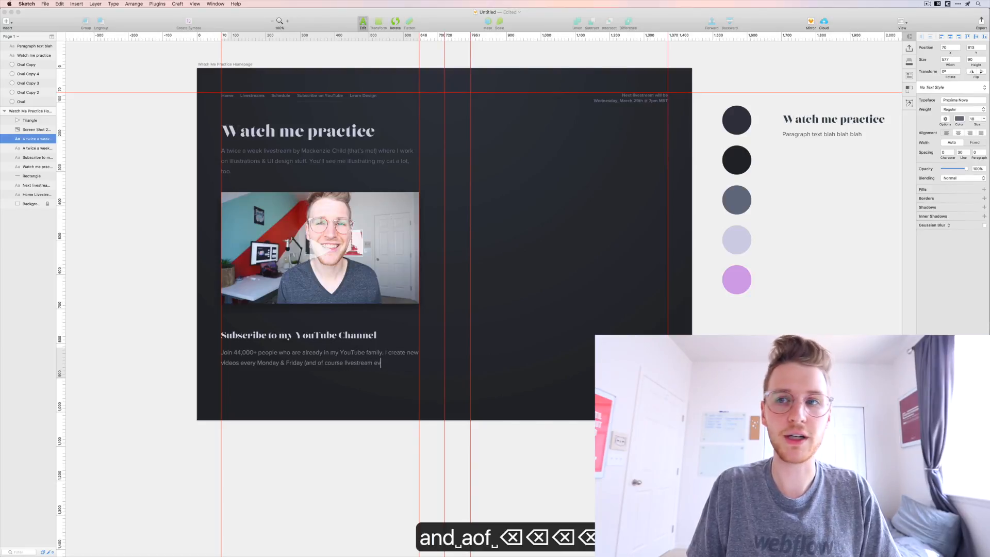
type("ay & Saturday)")
key("Escape")
left_click(323, 432)
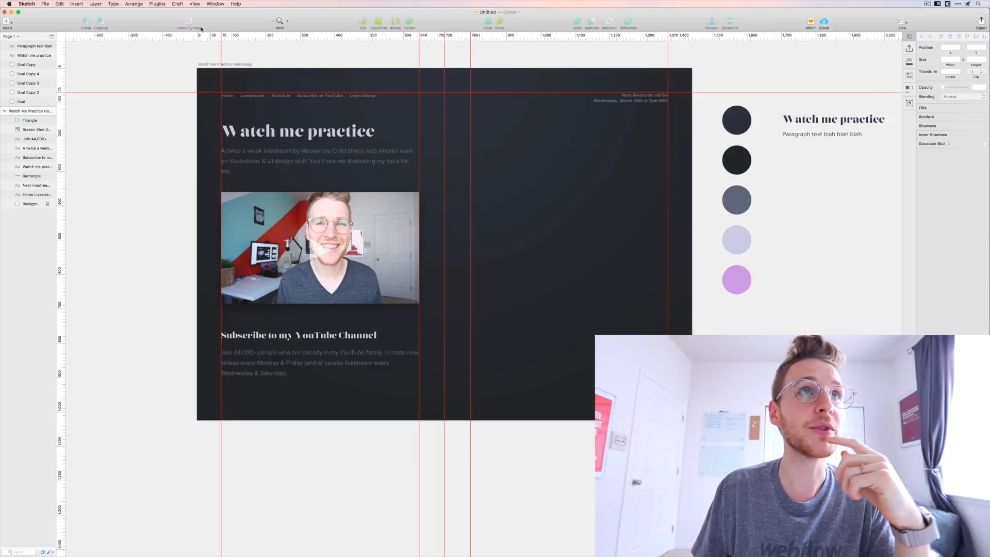
- Create a Dynamic Symbol Button with 40 padding on the left and right and 15 on the top and bottom
left_click(157, 4)
mouse_move(170, 11)
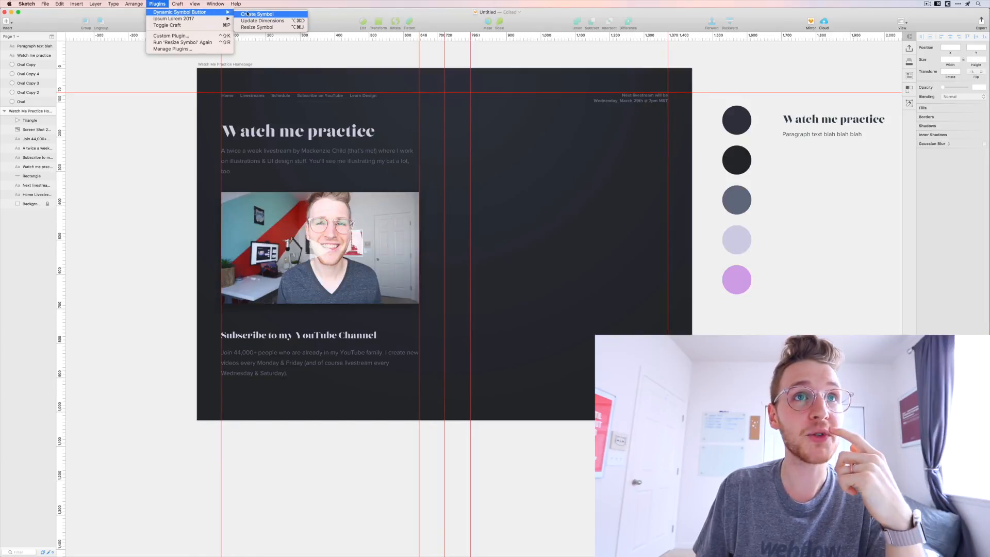
left_click(250, 15)
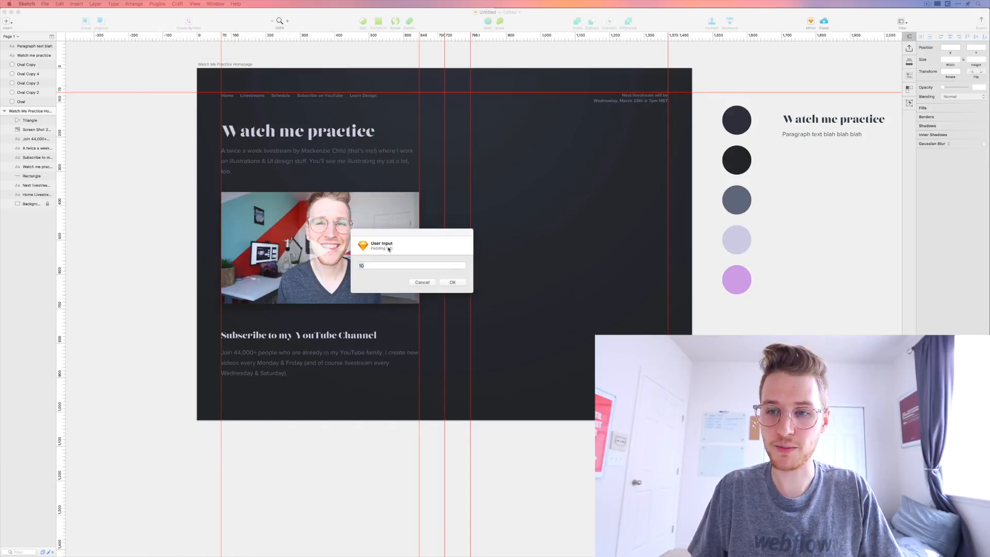
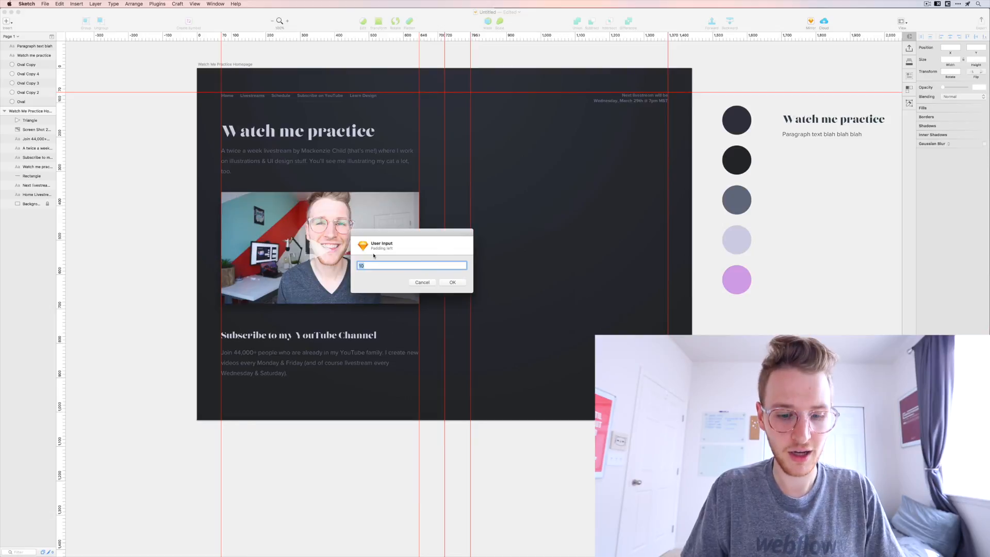
type("40")
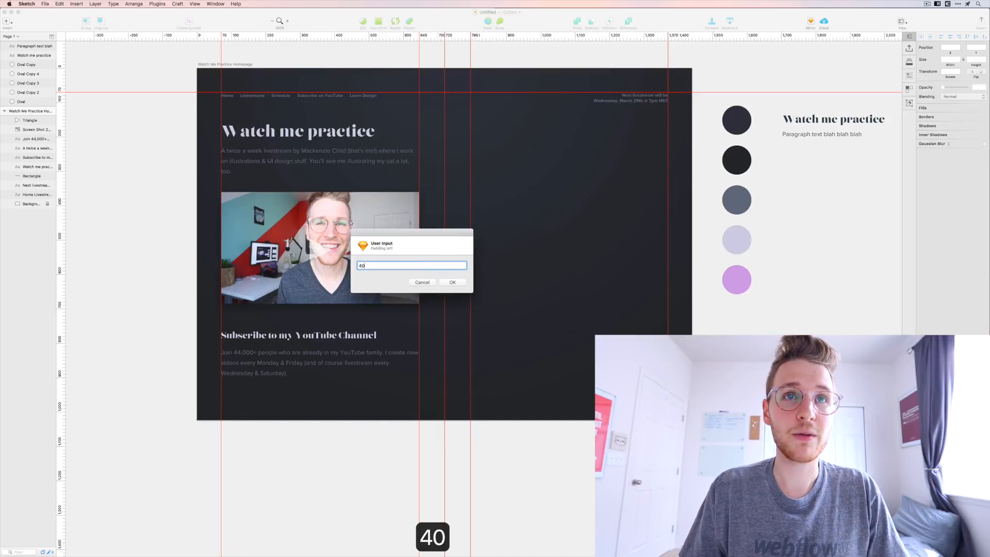
key("Return")
type("40")
key("Return")
type("15")
key("Return")
type("15")
key("Return")
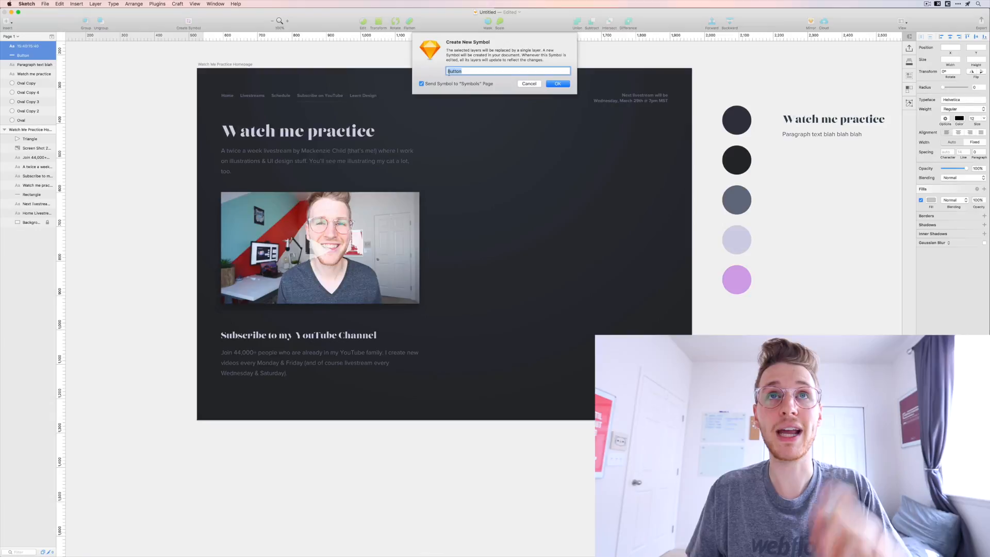
- Name the new button symbol "btn", send it to the Symbols page, and open that page
type("btn")
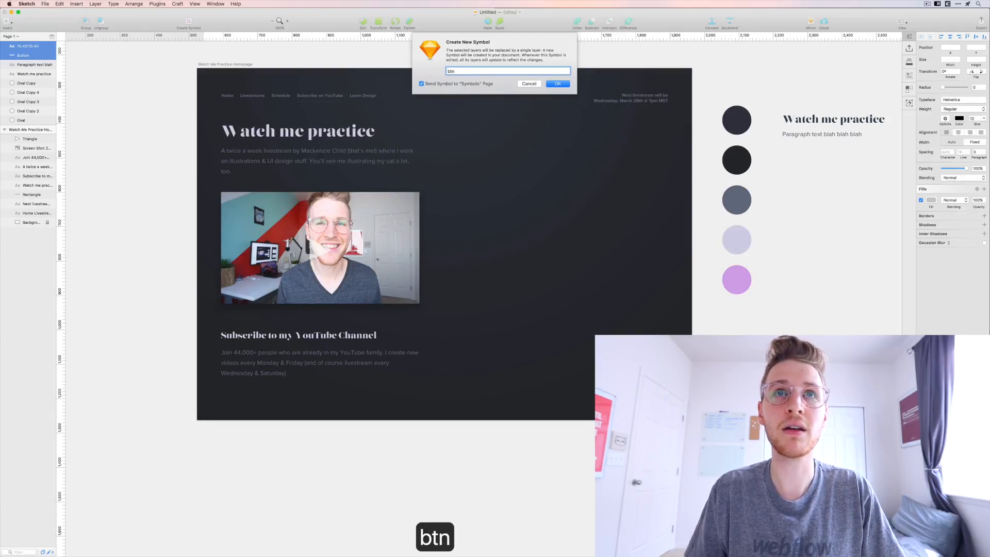
key("Return")
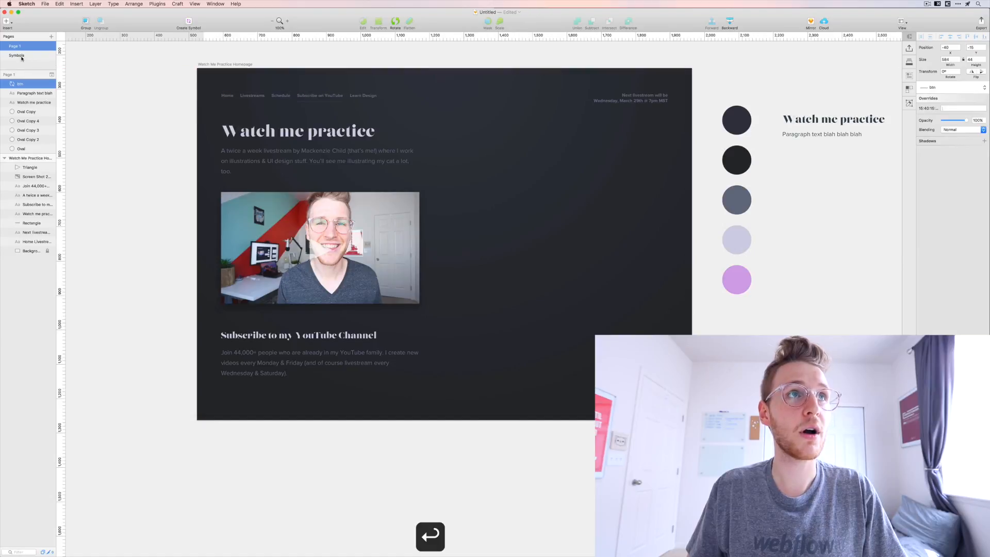
left_click(21, 56)
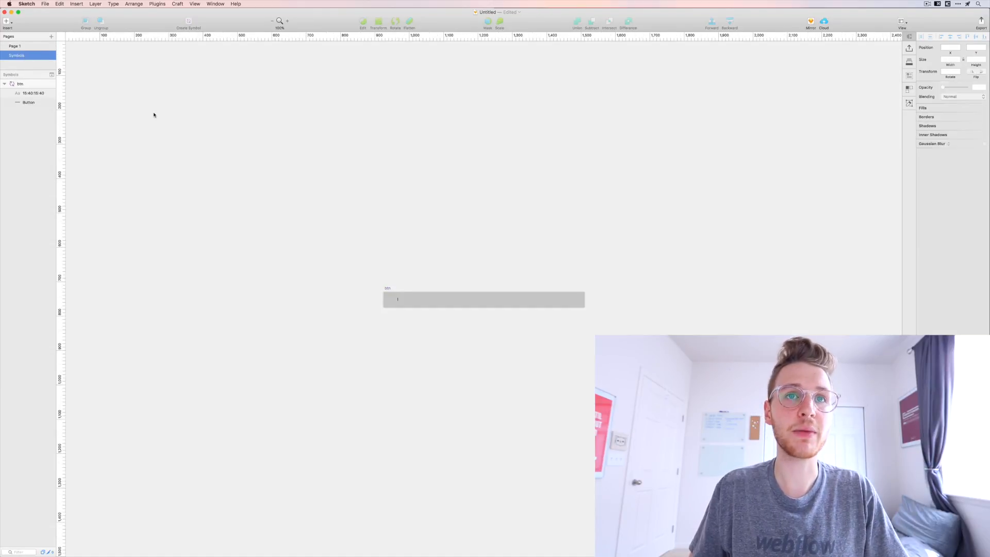
scroll(339, 220, "right", 5)
scroll(339, 220, "down", 2)
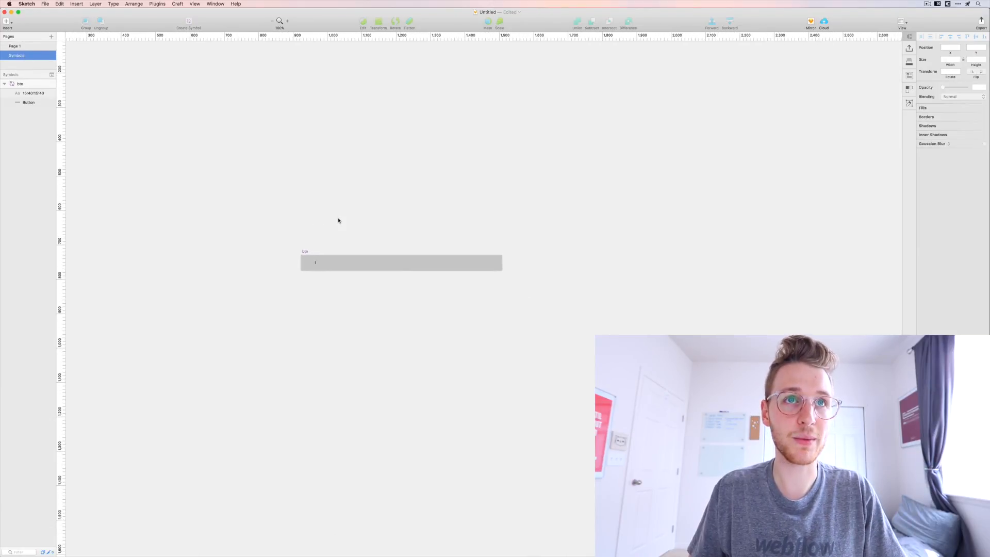
- Fill the btn symbol's background rectangle with the document colour 333742 and give it a corner radius of 3
left_click(343, 270)
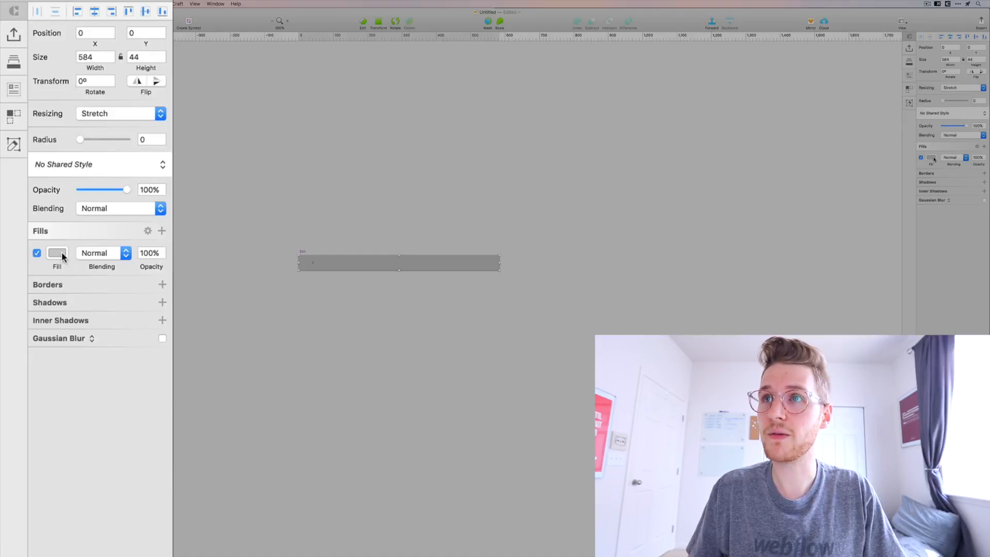
left_click(932, 157)
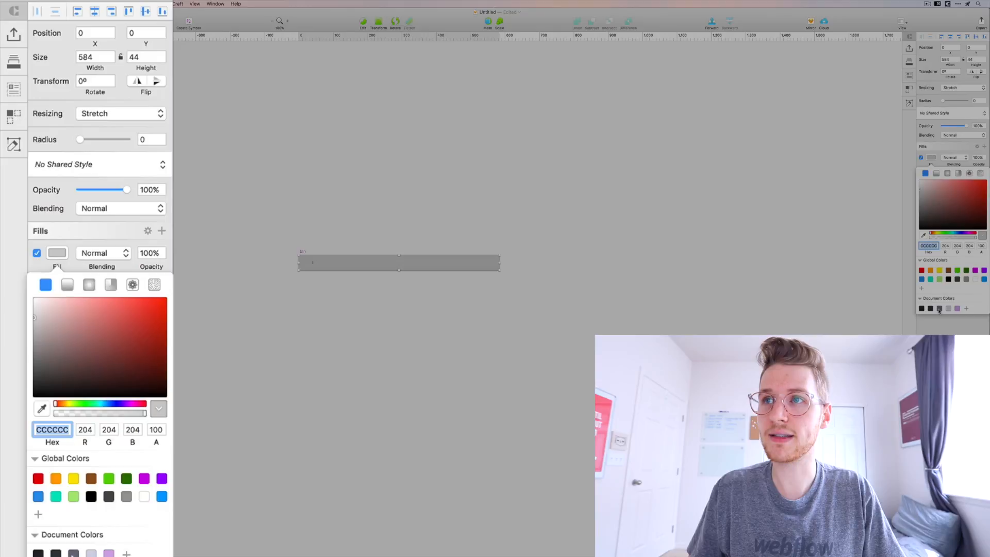
left_click(940, 309)
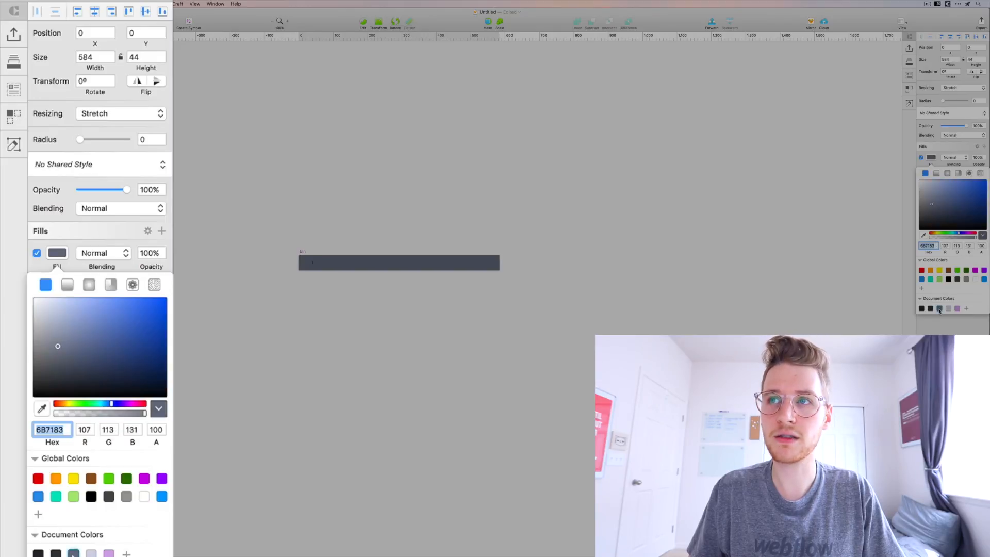
left_click(932, 309)
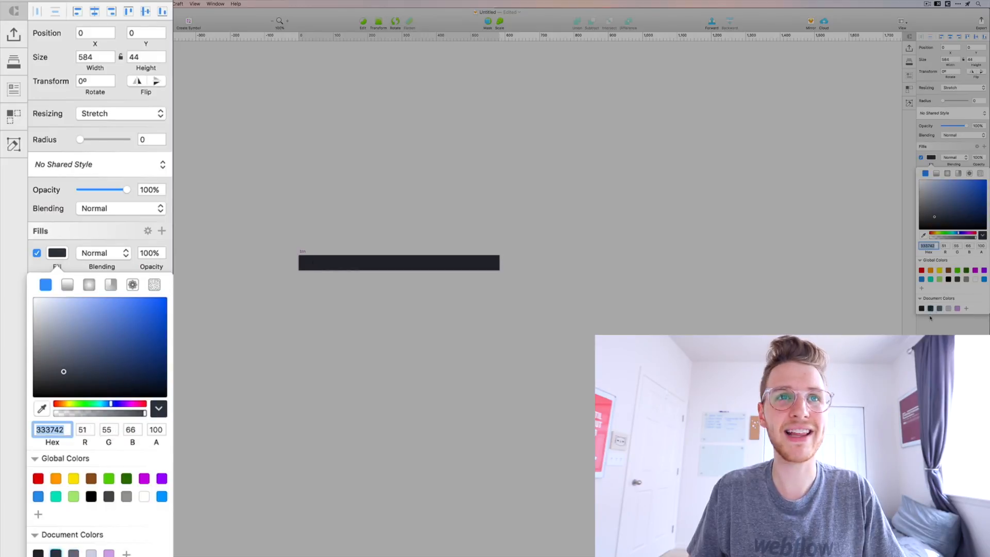
key("Escape")
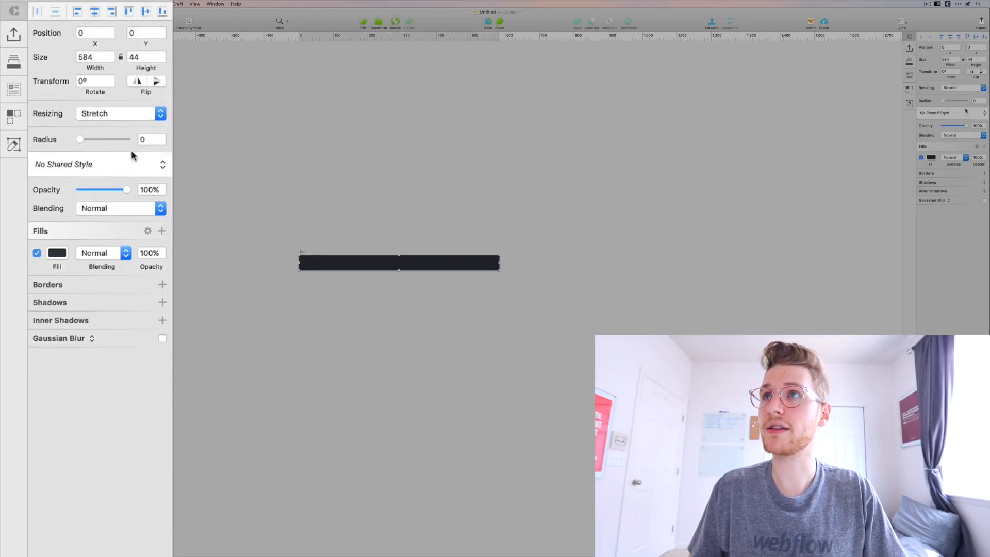
left_click(162, 138)
left_click(162, 137)
left_click(162, 137)
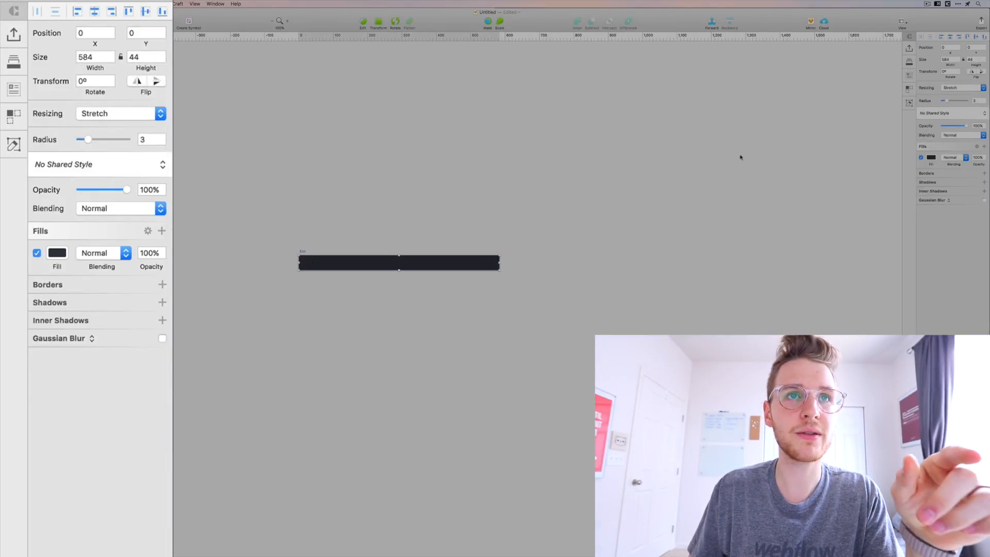
- Set the text layer inside the btn symbol to the Proxima Nova typeface with Bold weight
left_click(670, 177)
key("t")
left_click(311, 265)
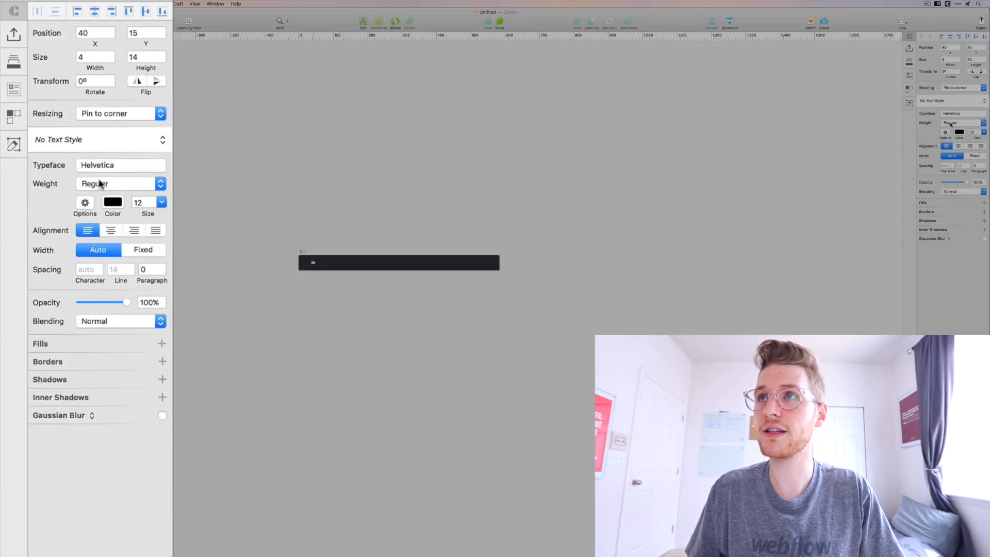
left_click(109, 166)
left_click(69, 250)
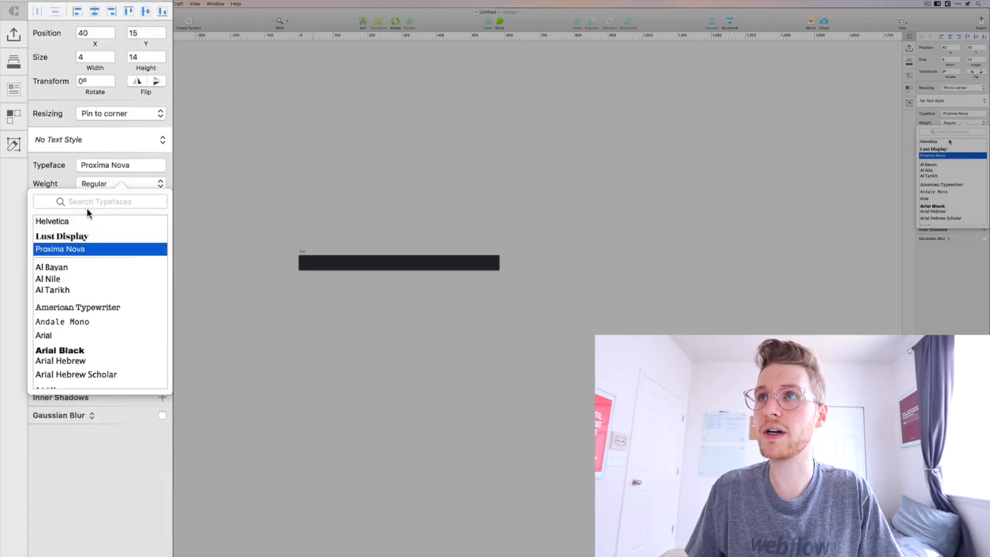
left_click(111, 184)
left_click(98, 274)
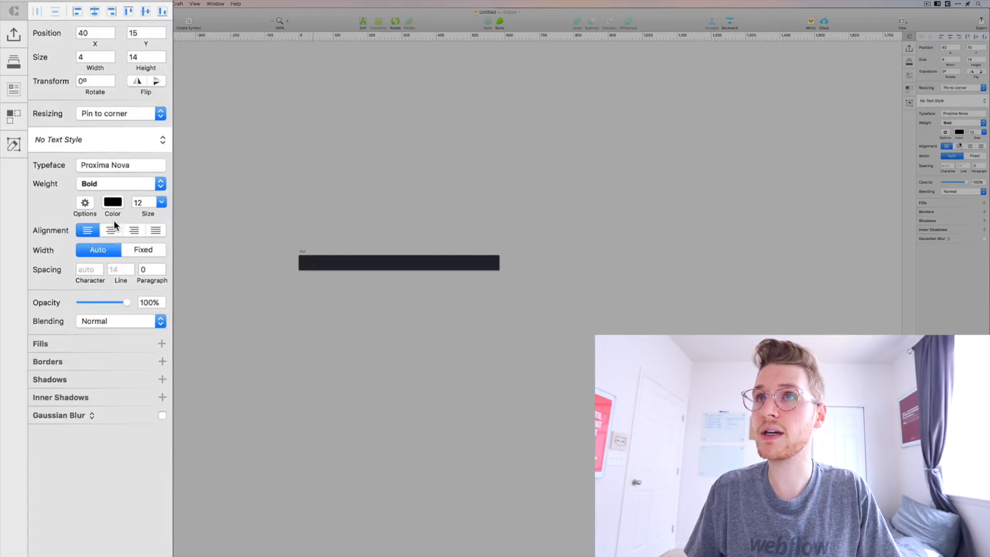
- Colour the btn symbol's text white (FFFFFF) and increase its font size by one step
left_click(113, 202)
left_click_drag(36, 229, 13, 217)
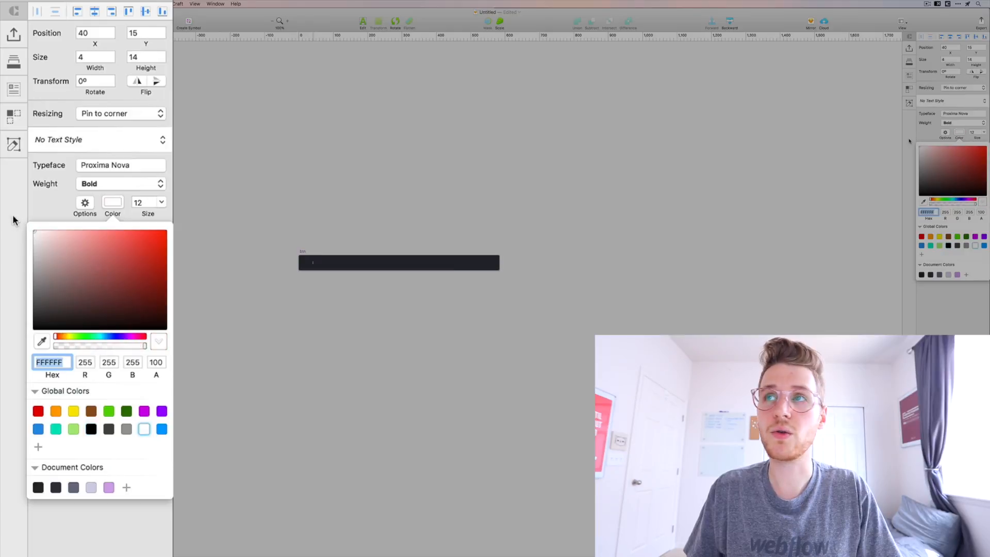
left_click(63, 193)
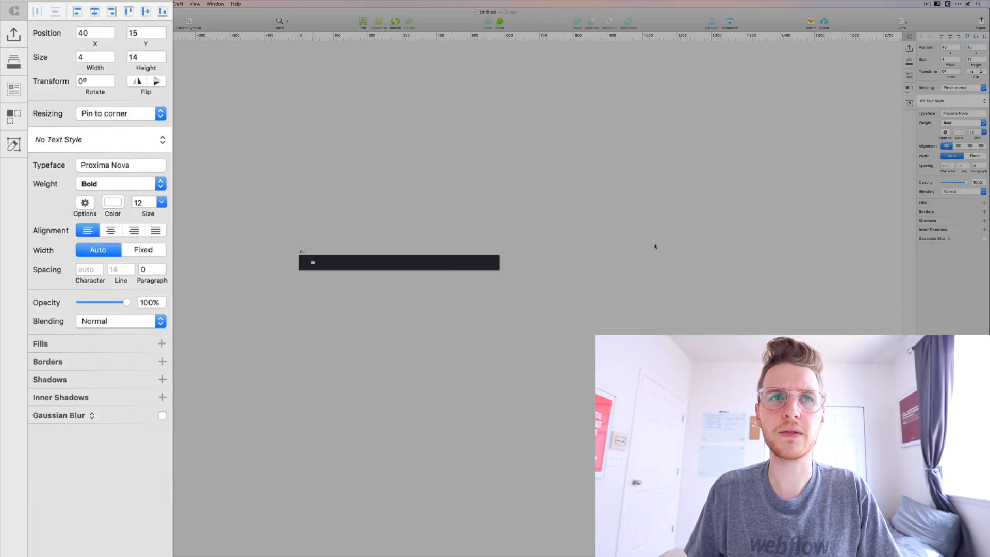
left_click(603, 239)
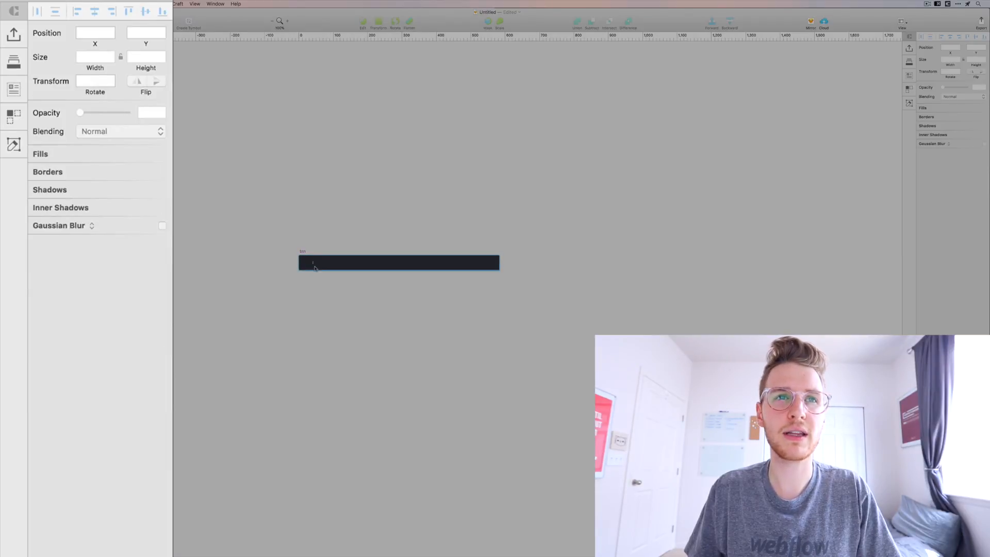
left_click(313, 264)
left_click_drag(977, 132, 955, 130)
key("Up")
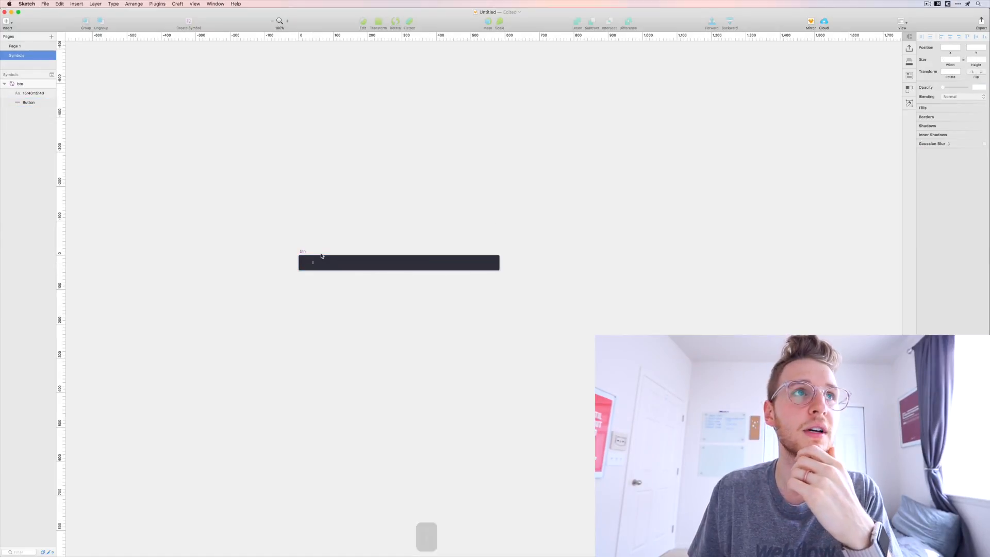
- Insert the btn symbol on Page 1 beneath the YouTube paragraph, aligned to the left margin guide at X 70, Y 938
left_click(303, 252)
left_click(74, 54)
left_click(24, 45)
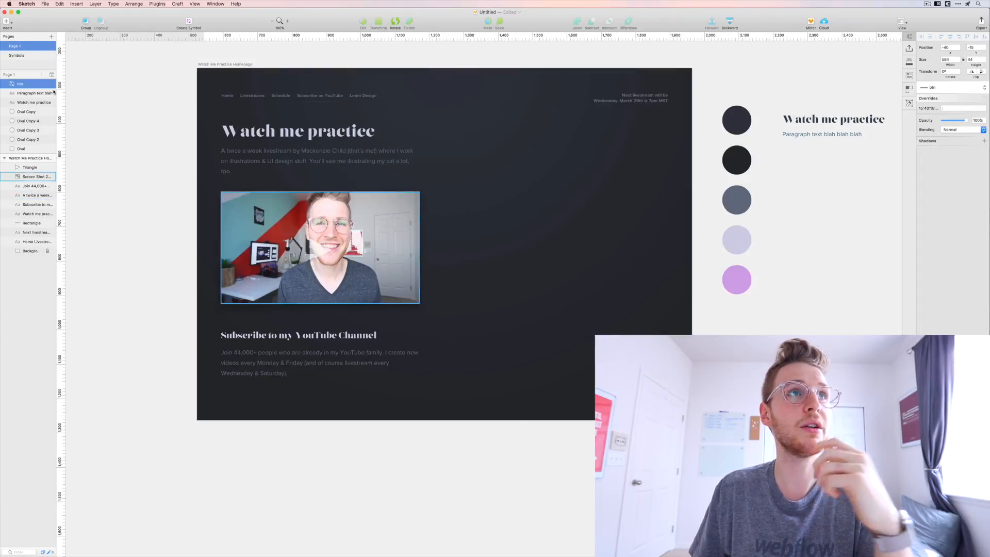
left_click(6, 21)
mouse_move(41, 110)
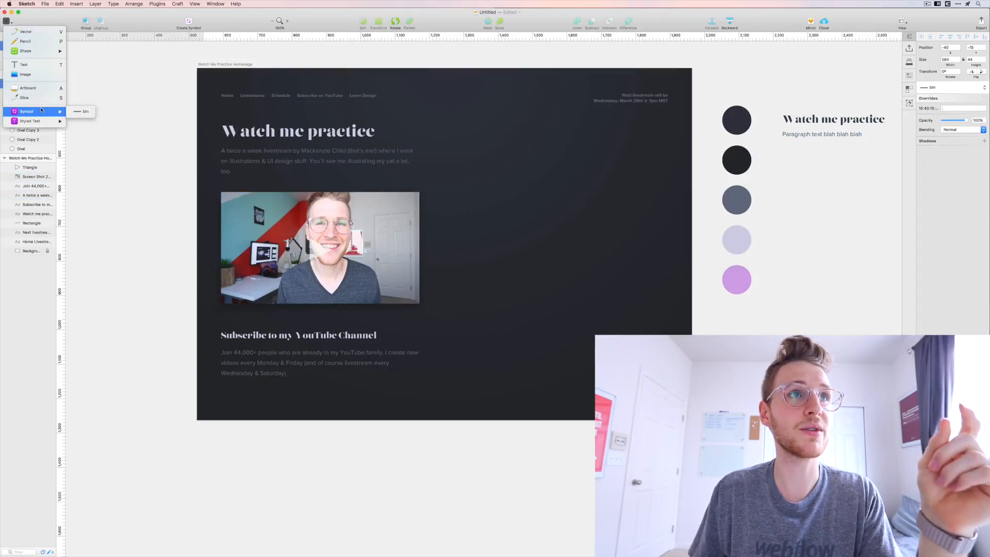
left_click(80, 113)
left_click(330, 397)
left_click(331, 397)
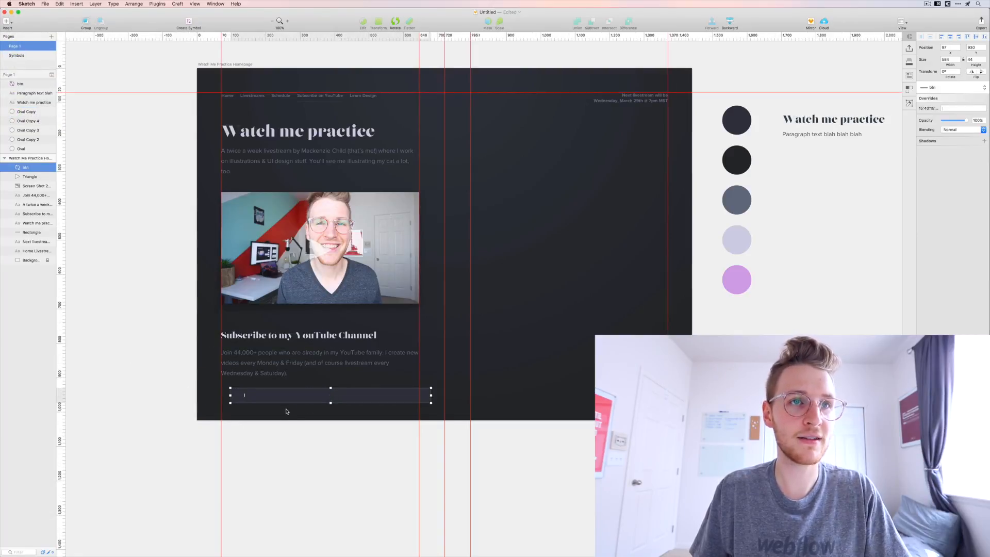
left_click_drag(276, 398, 269, 401)
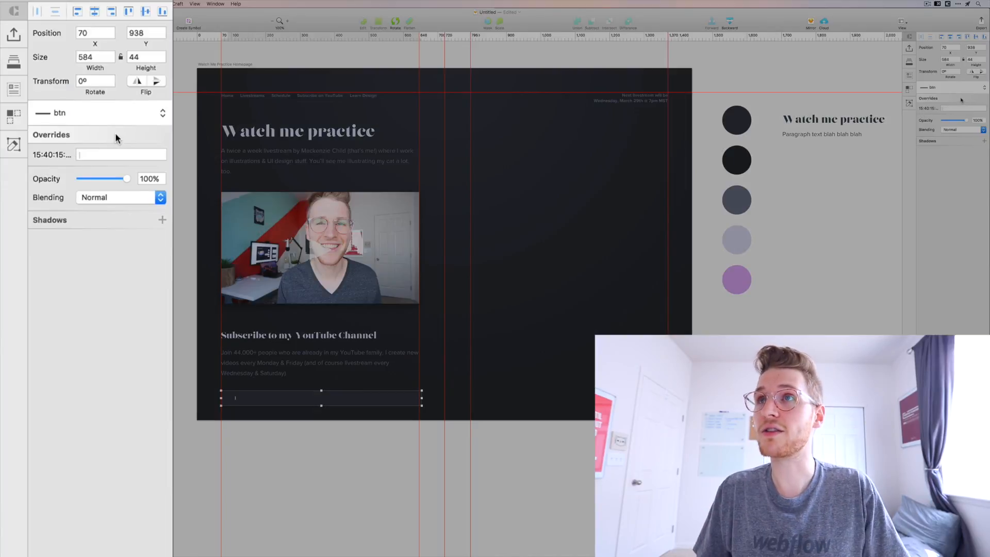
- Override the placed button's label text with "Subscribe"
left_click(949, 108)
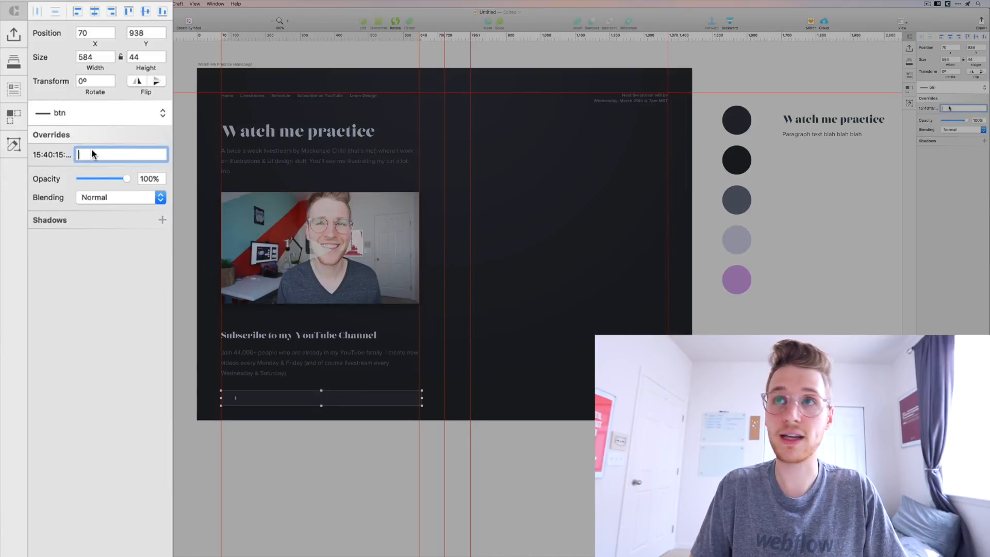
type("Subscribe")
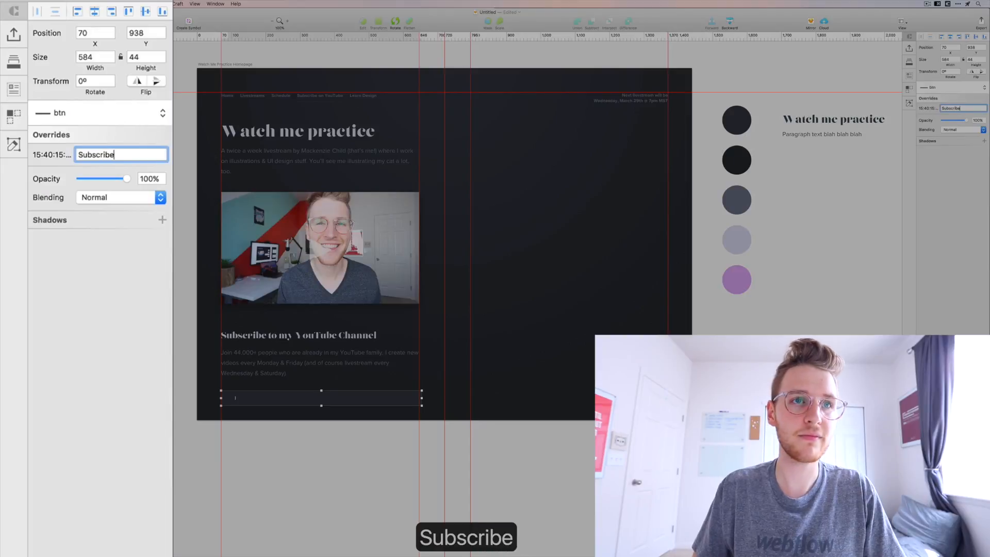
key("Return")
left_click(248, 411)
- Resize the Subscribe button to fit its label with the Dynamic Symbol Button plugin's Resize Symbol command
scroll(250, 415, "down", 3)
scroll(249, 418, "down", 2)
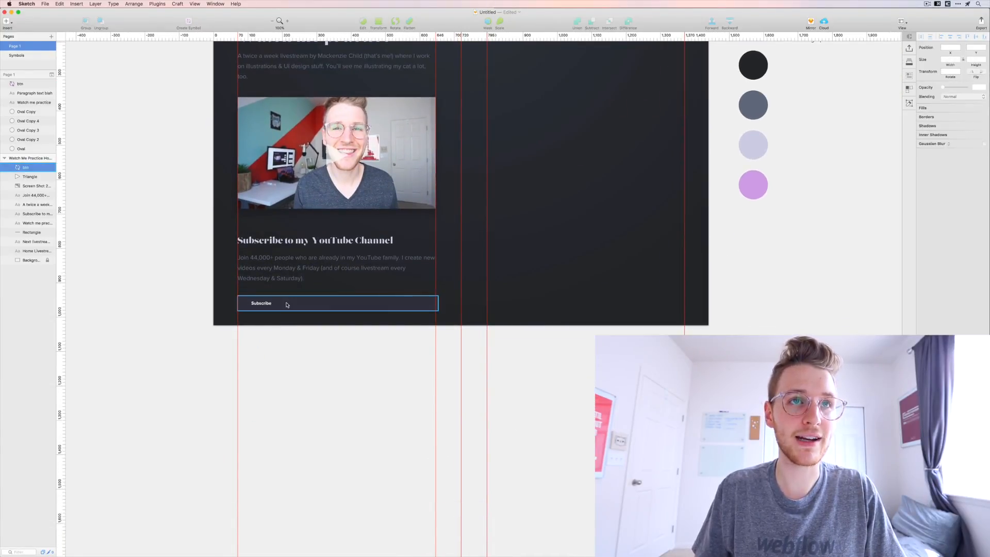
left_click(287, 304)
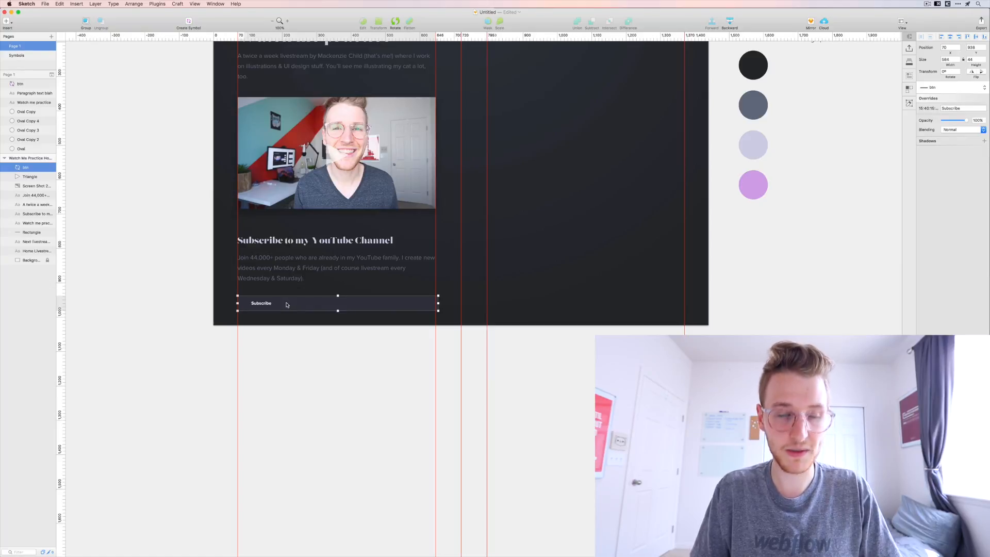
left_click(157, 4)
mouse_move(207, 11)
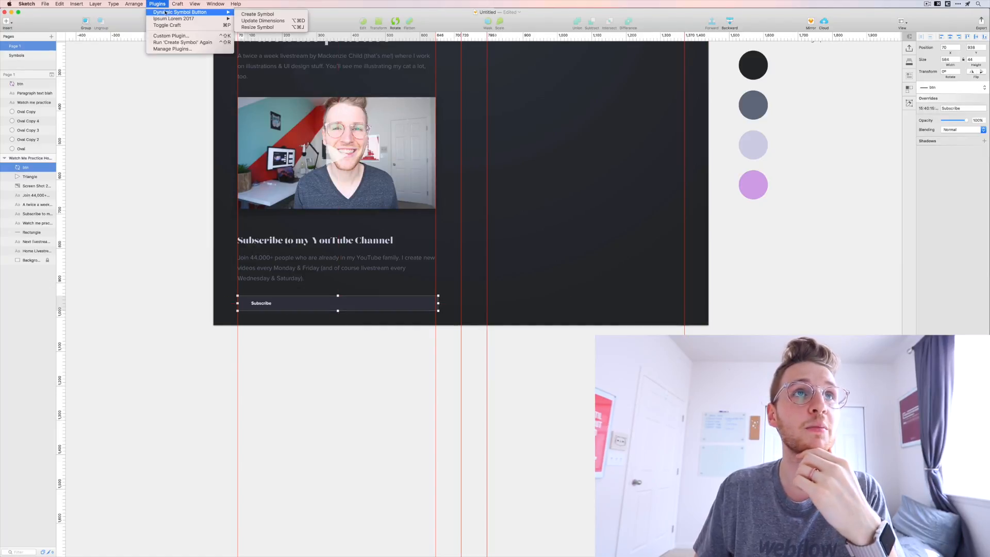
left_click(267, 27)
left_click(288, 364)
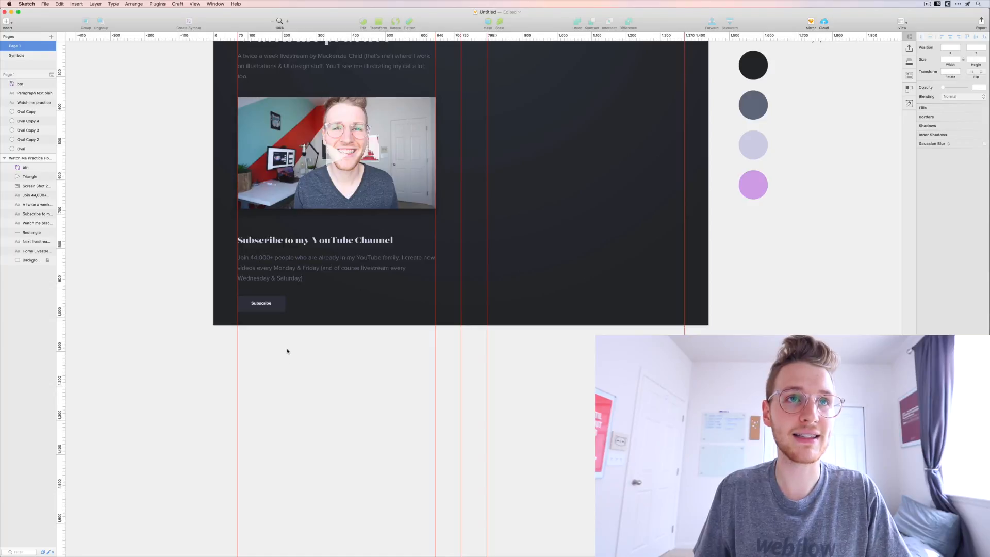
- Copy the video thumbnail's shadow style and apply it to the Subscribe button
scroll(288, 352, "up", 2)
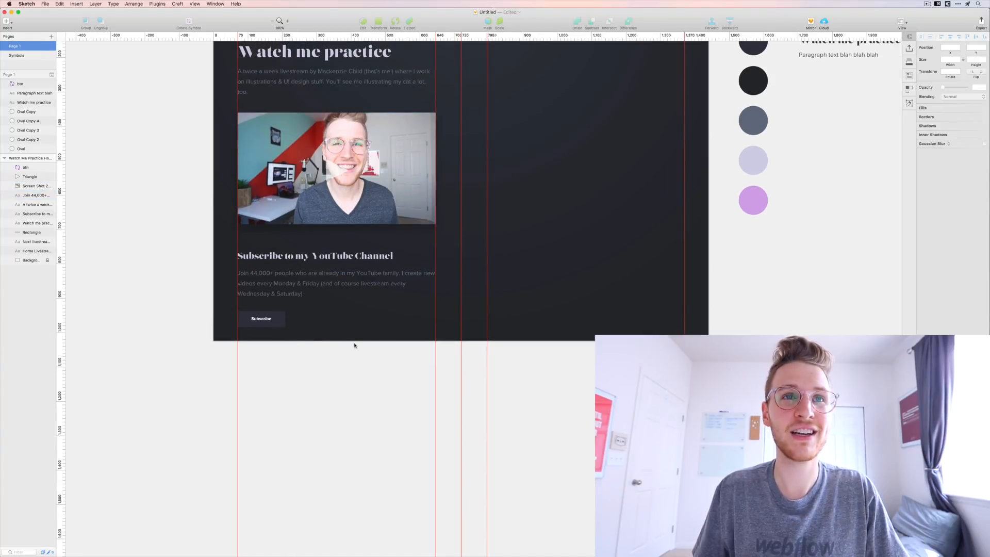
left_click(323, 206)
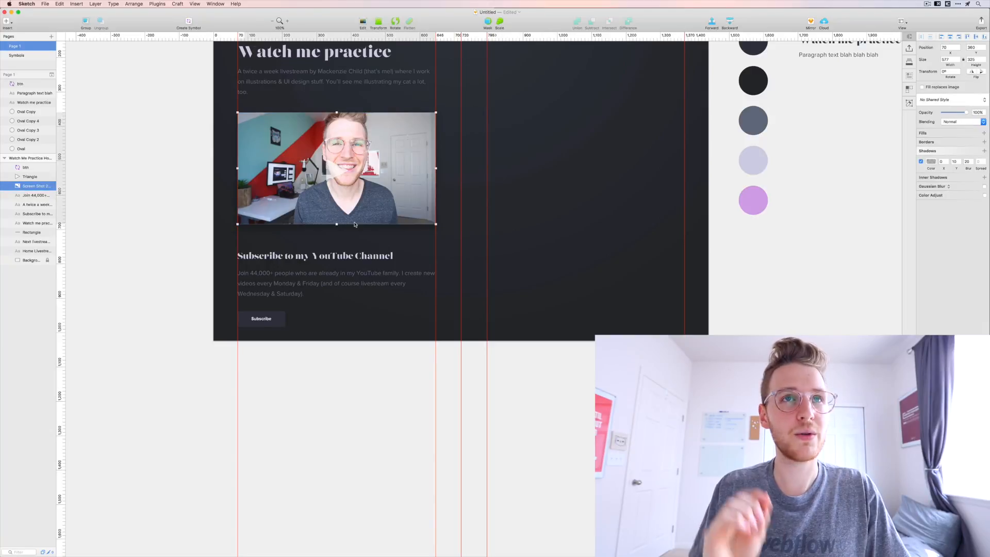
key("alt")
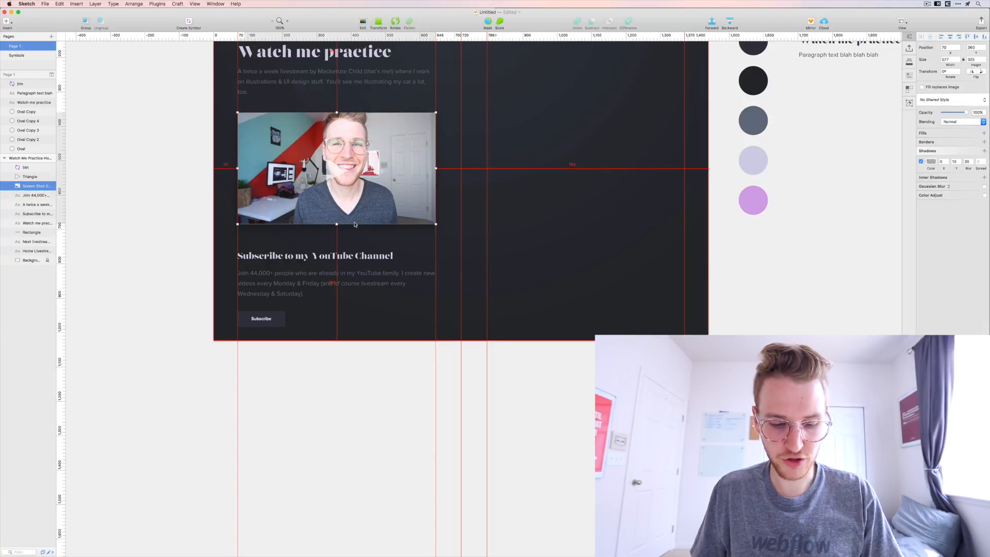
key("alt+super+c")
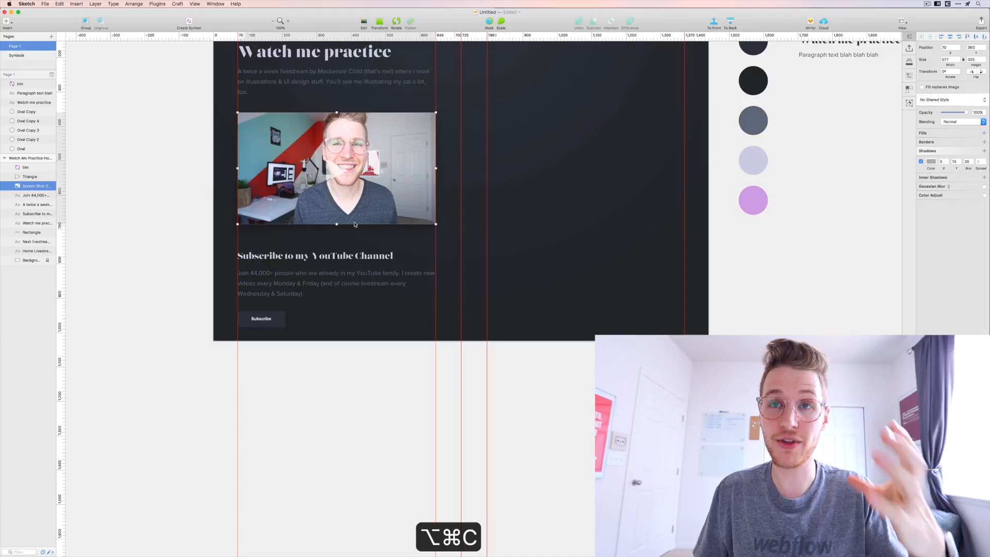
left_click(278, 325)
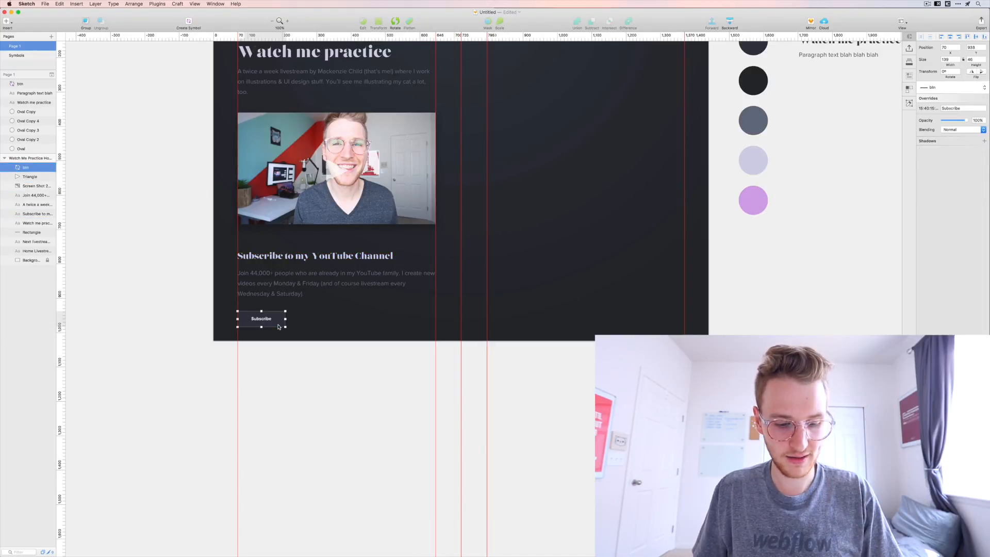
key("alt")
key("alt+super+v")
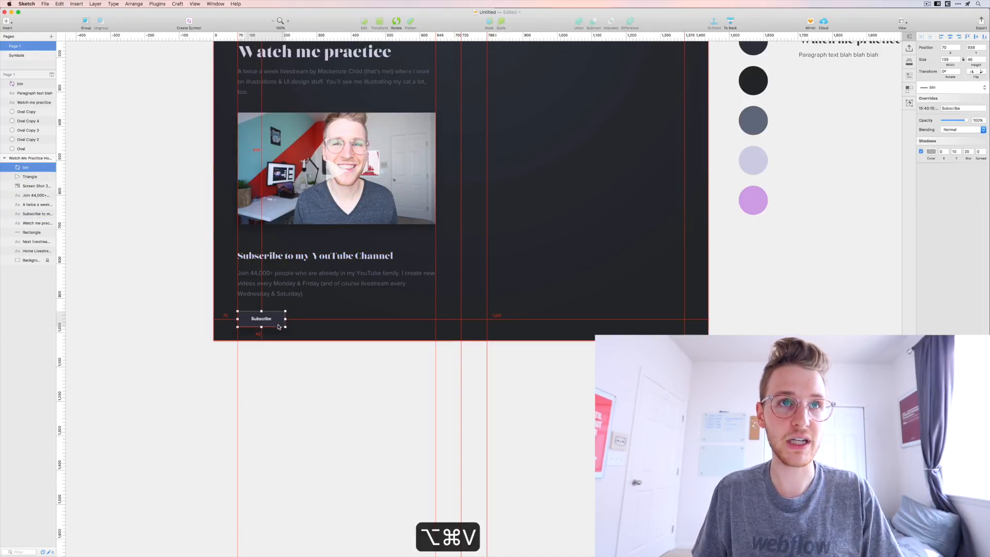
left_click(378, 389)
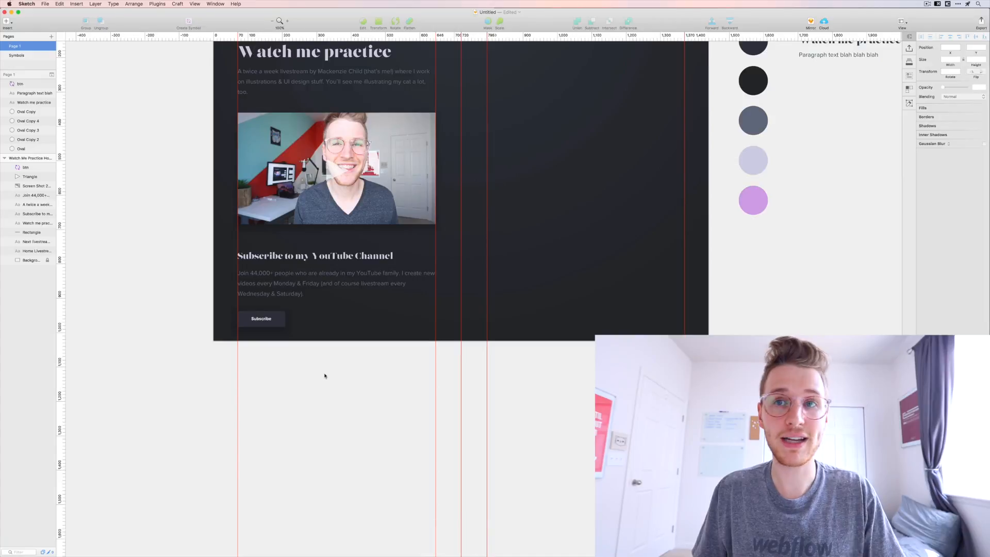
- Move the Subscribe button down to Y 947, leaving more space beneath the YouTube paragraph
left_click(273, 324)
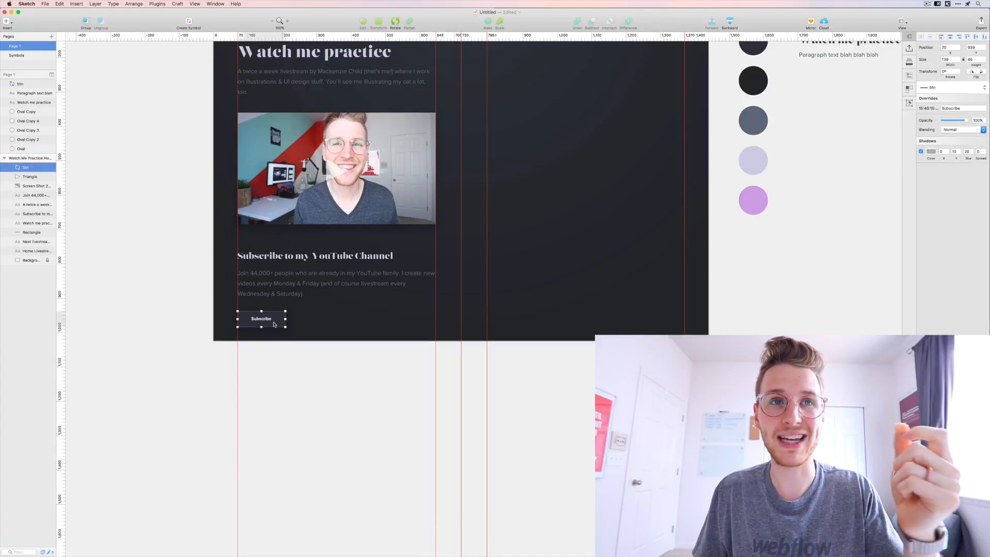
left_click(290, 367)
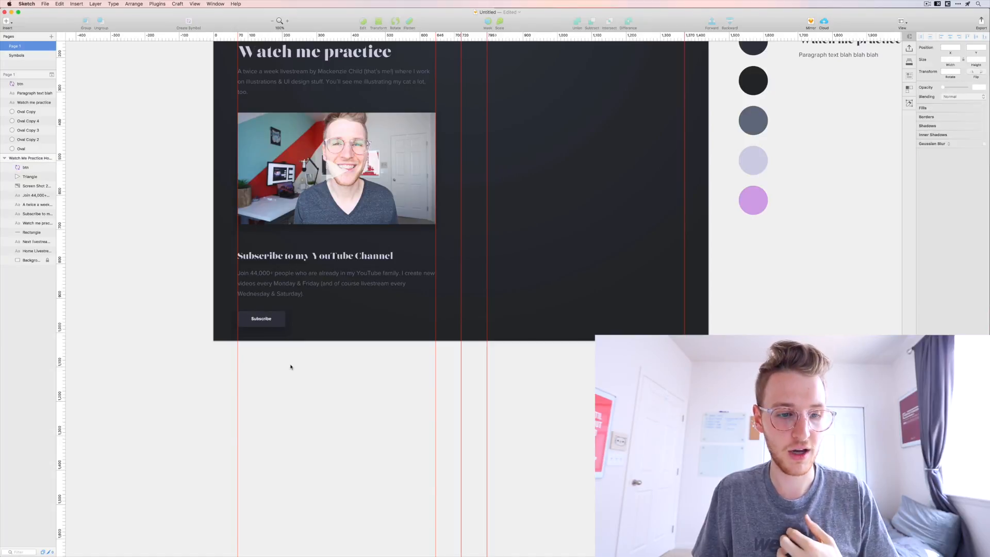
scroll(266, 369, "up", 3)
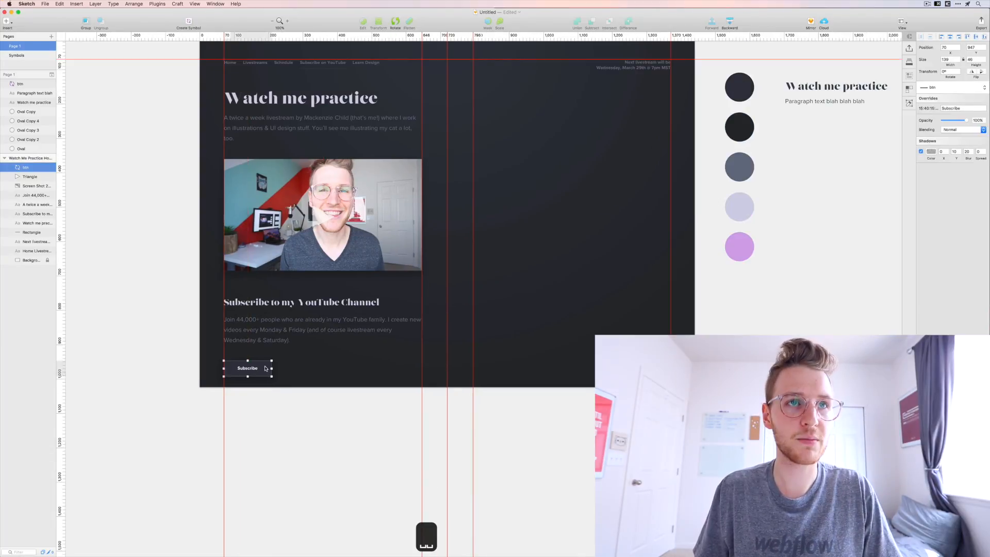
scroll(318, 382, "down", 1)
scroll(318, 382, "up", 4)
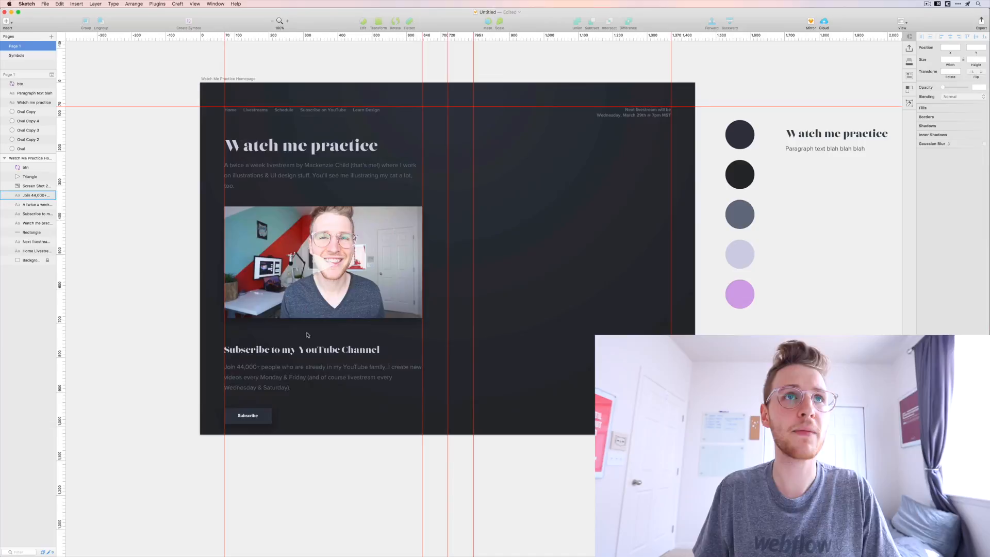
- Extend the homepage artboard downward to a height of about 1323 px
left_click(216, 80)
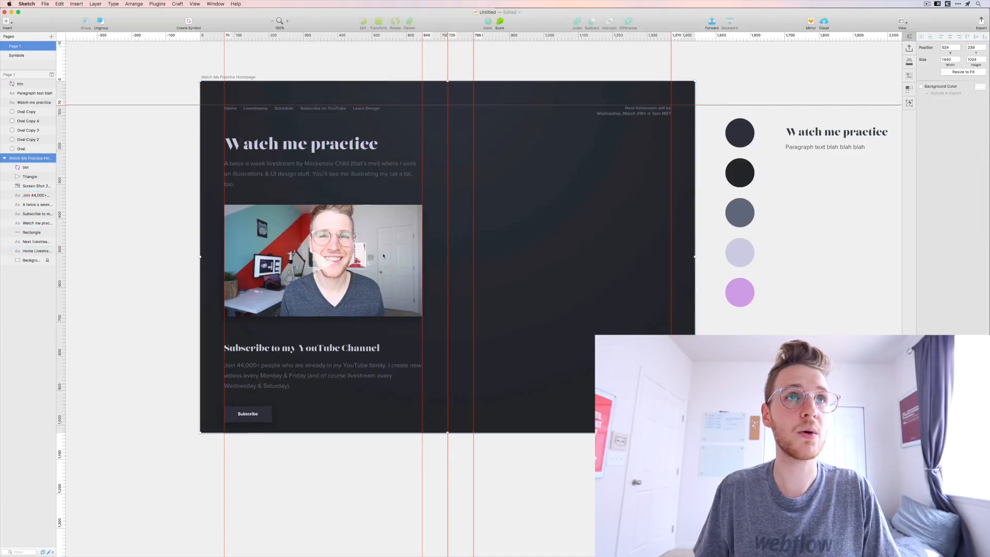
scroll(383, 255, "down", 9)
scroll(384, 256, "down", 1)
left_click_drag(447, 269, 447, 371)
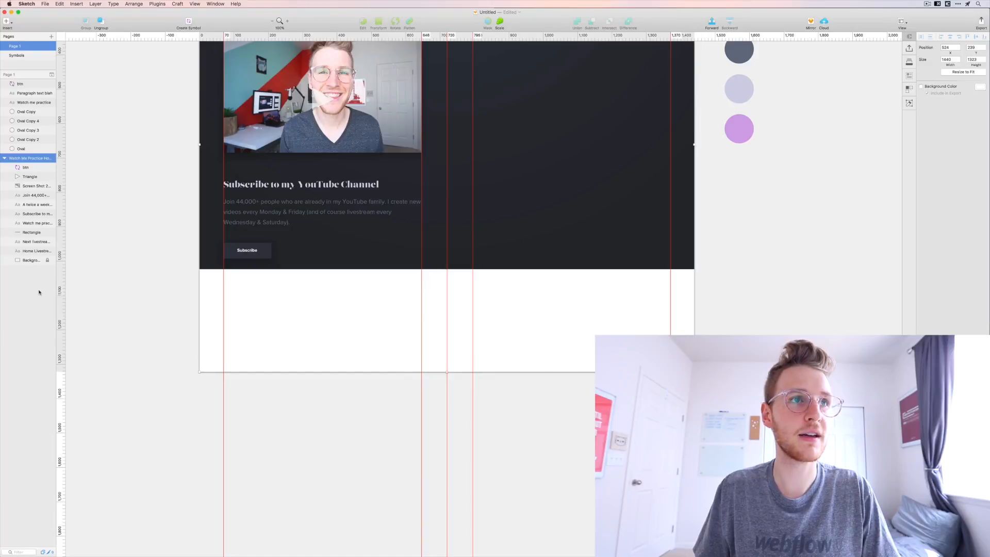
- Unlock the background rectangle, stretch it to about 1334 px high to cover the extended artboard, and lock it again
left_click(47, 260)
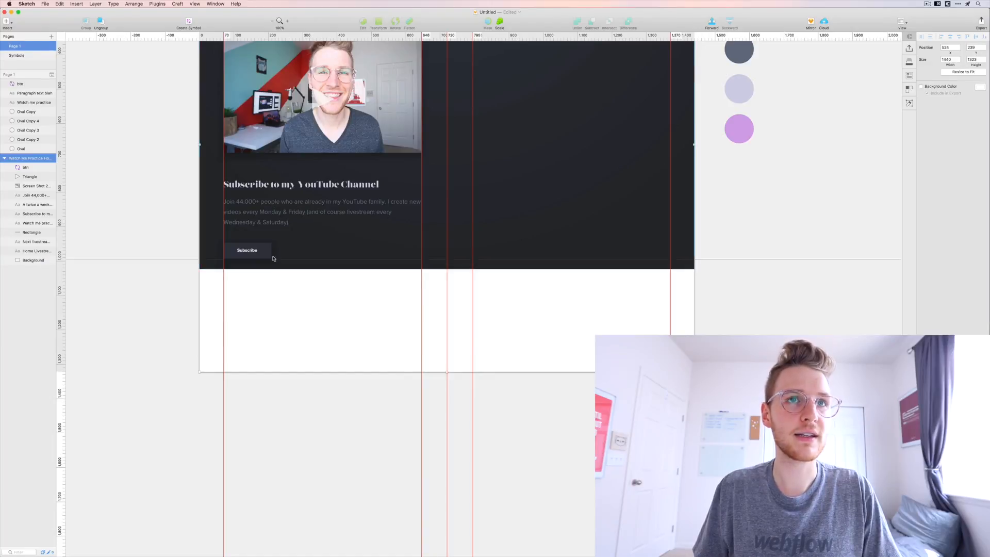
left_click(445, 266)
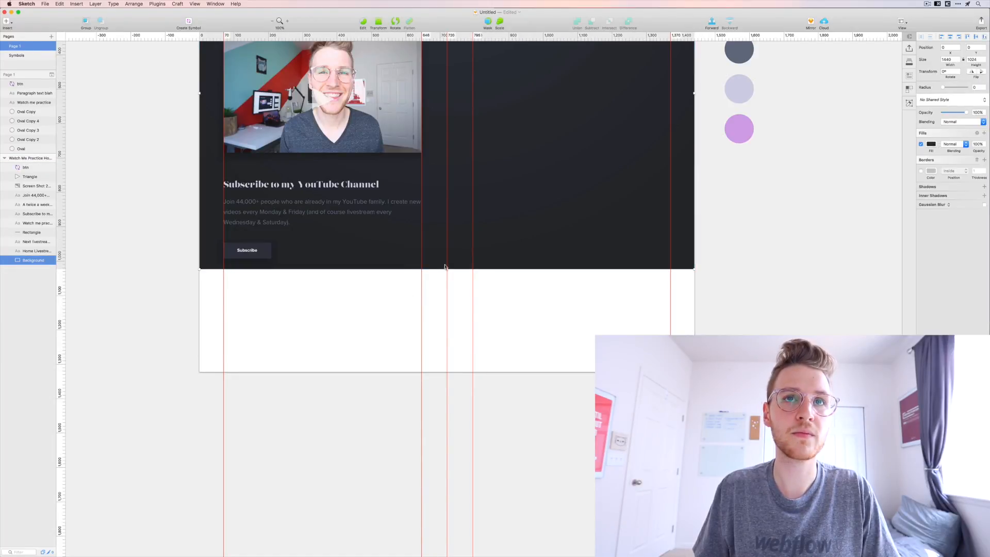
left_click_drag(446, 269, 444, 375)
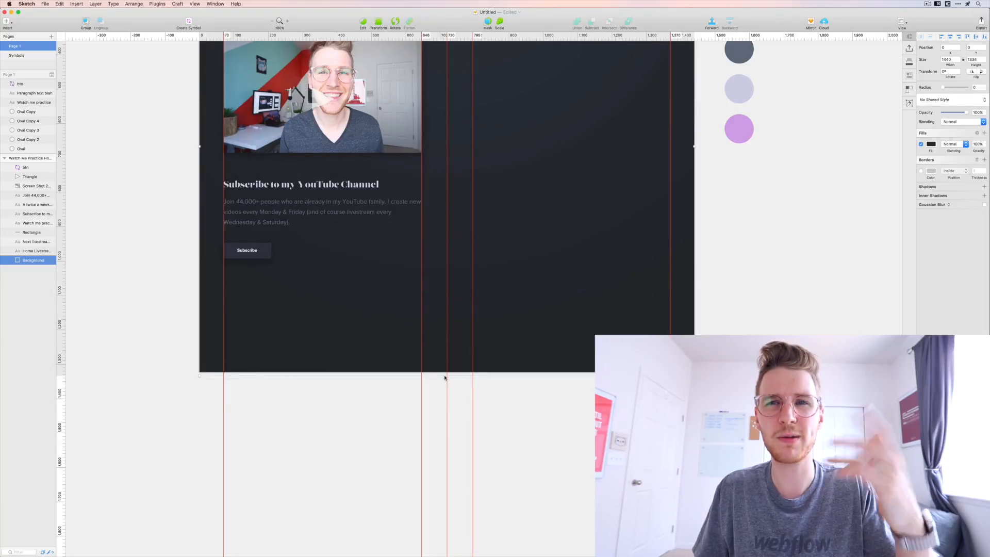
left_click(90, 266)
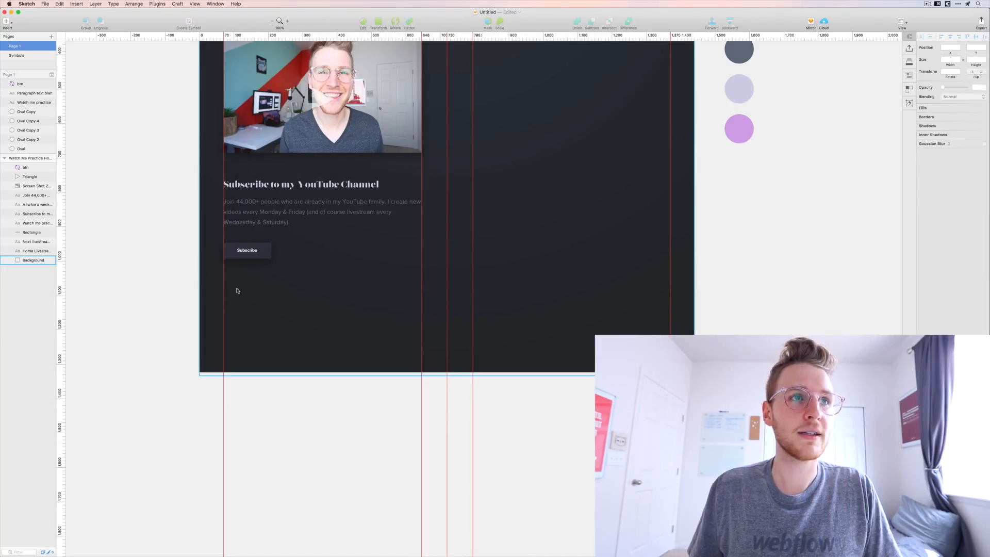
left_click(253, 290)
key("super+shift+l")
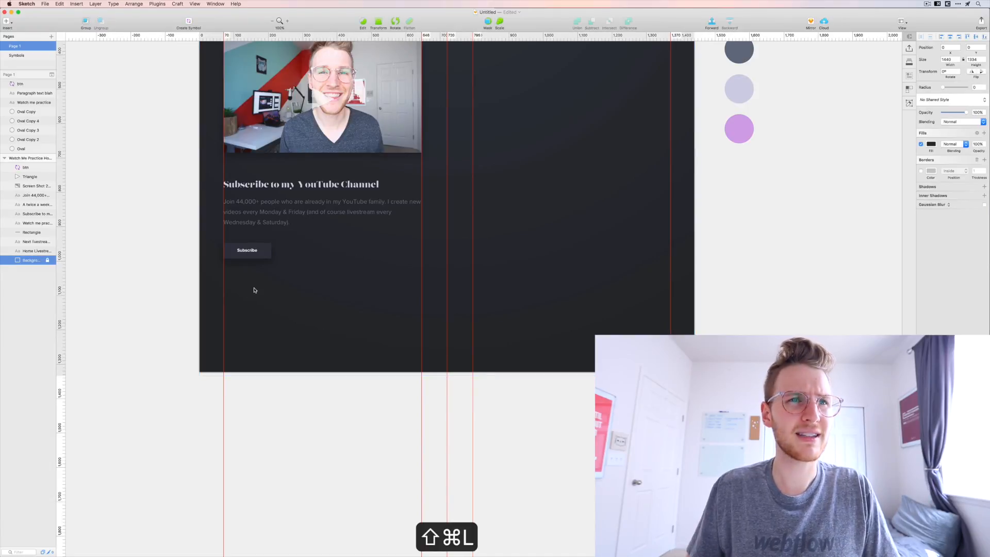
scroll(400, 244, "up", 5)
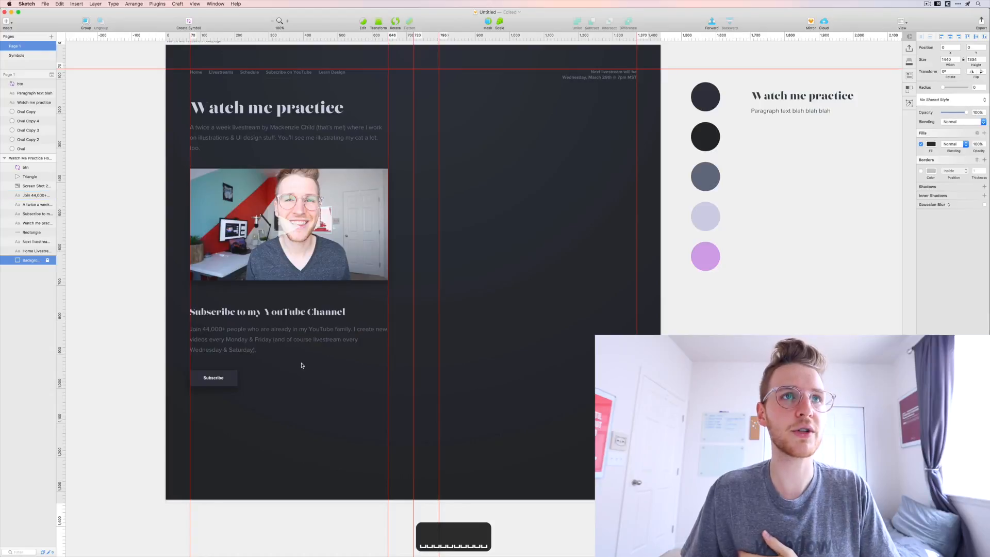
left_click_drag(310, 416, 344, 365)
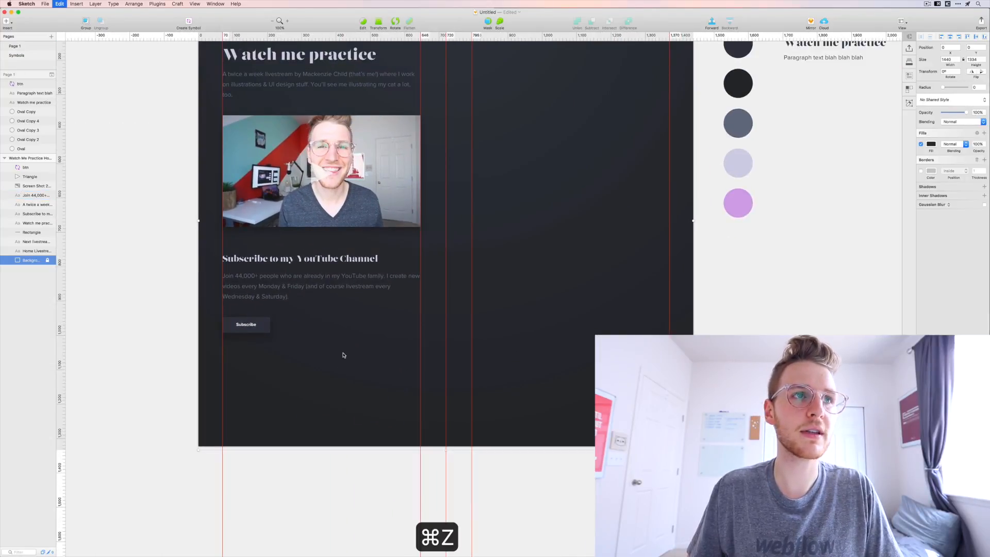
double_click(342, 354)
left_click_drag(387, 378, 270, 142)
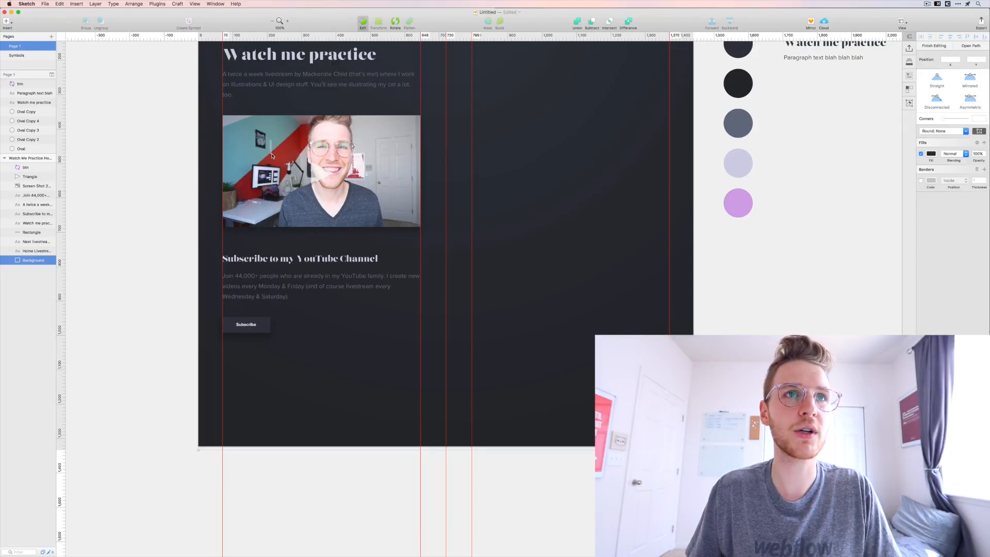
key("super+z")
key("shift+super+l")
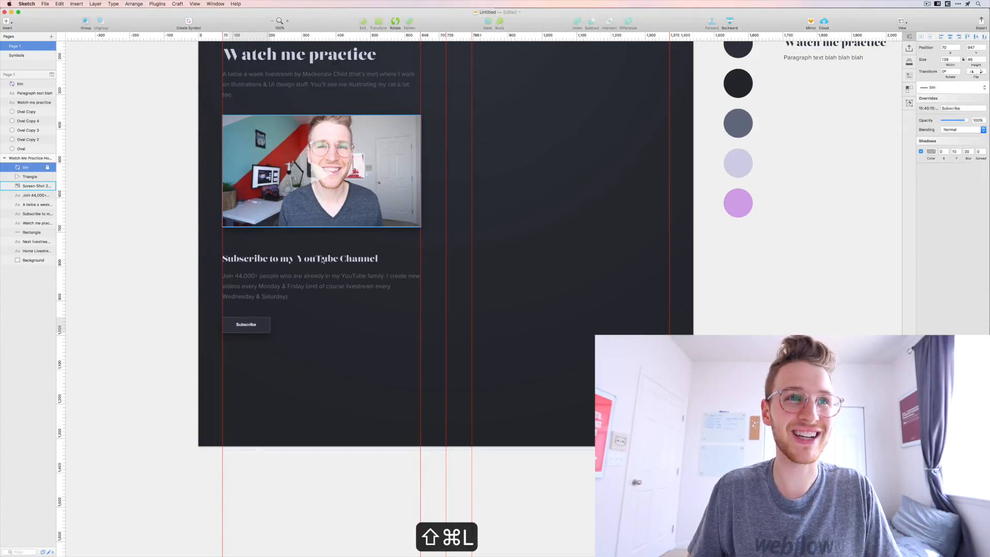
left_click_drag(395, 389, 253, 156)
key("super+z")
- Move the video thumbnail, YouTube heading and YouTube paragraph down together, leaving more space beneath the intro paragraph
left_click_drag(391, 377, 263, 171)
left_click(261, 107)
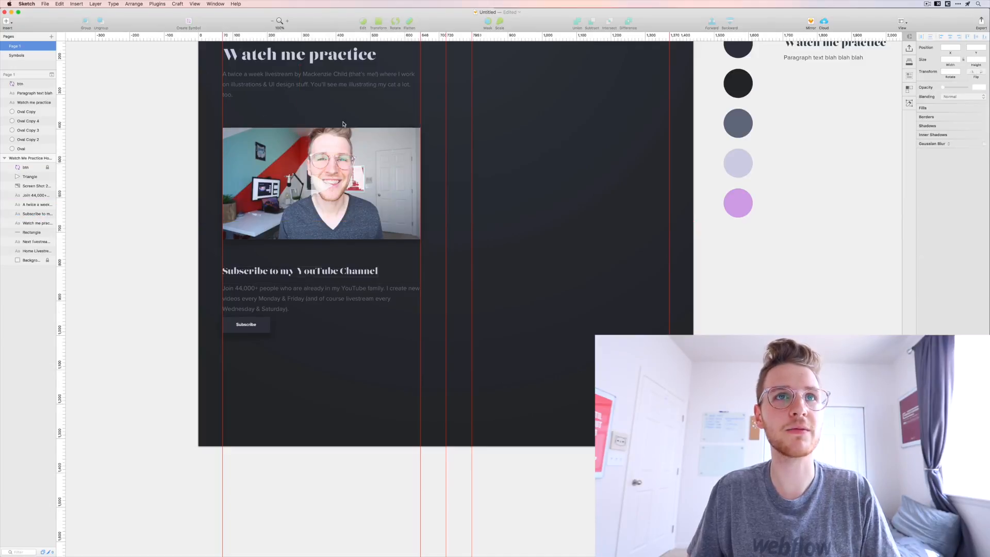
scroll(342, 126, "up", 5)
scroll(344, 124, "right", 3)
scroll(343, 123, "up", 4)
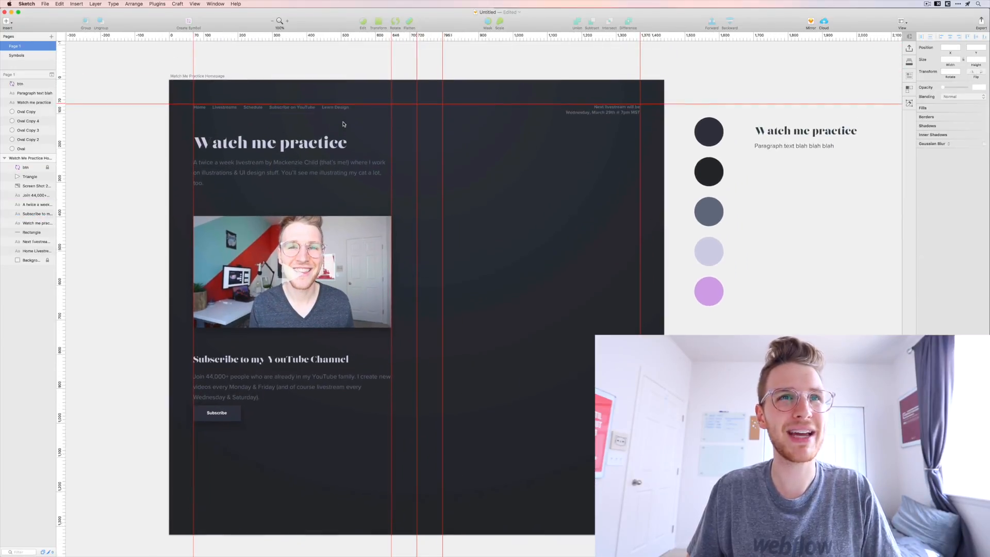
- Nudge the video thumbnail with its play triangle up 20 px, and the YouTube heading and paragraph up by the same amount
left_click(319, 282)
left_click(320, 282, "shift")
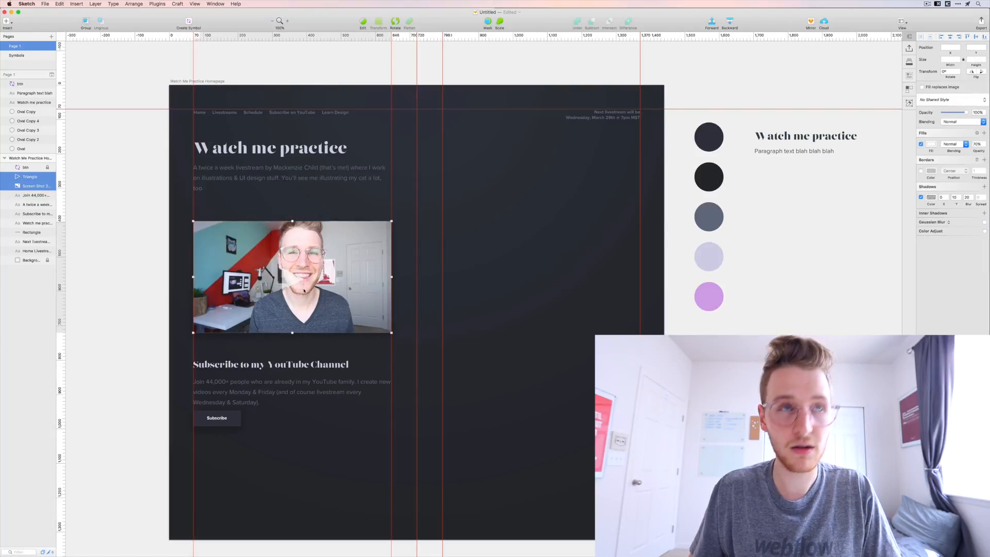
key("shift+Up")
key("shift+Up")
left_click_drag(288, 436, 217, 360)
key("shift+Up")
key("shift+Up")
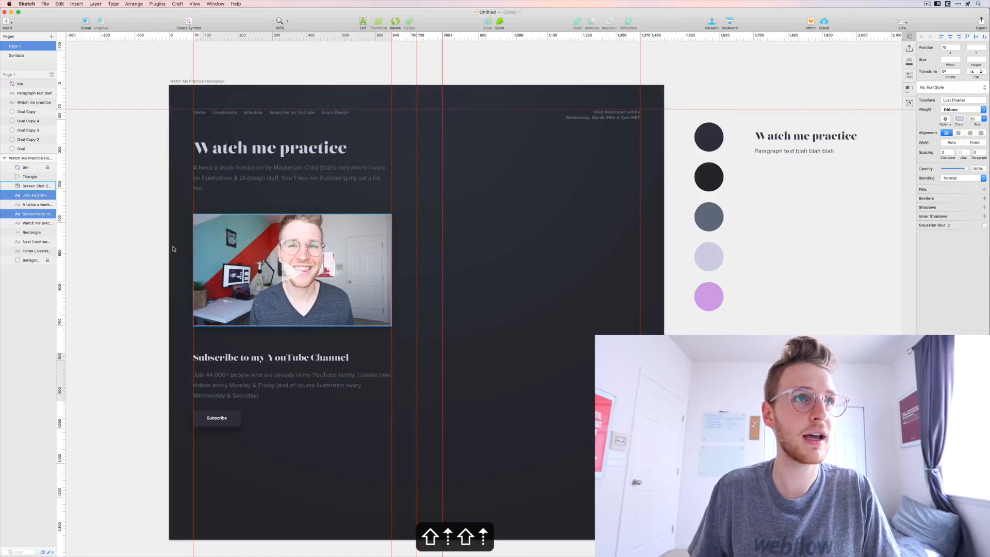
- Unlock the Subscribe button, space it below the YouTube paragraph, and nudge the heading, paragraph and button up 10 px
left_click(245, 440)
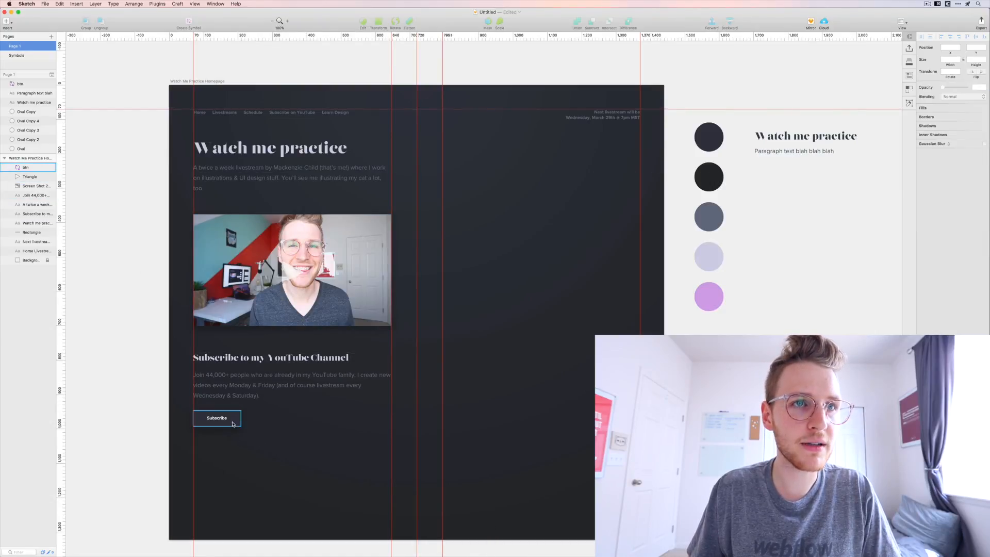
left_click_drag(231, 423, 220, 359)
key("shift+Up")
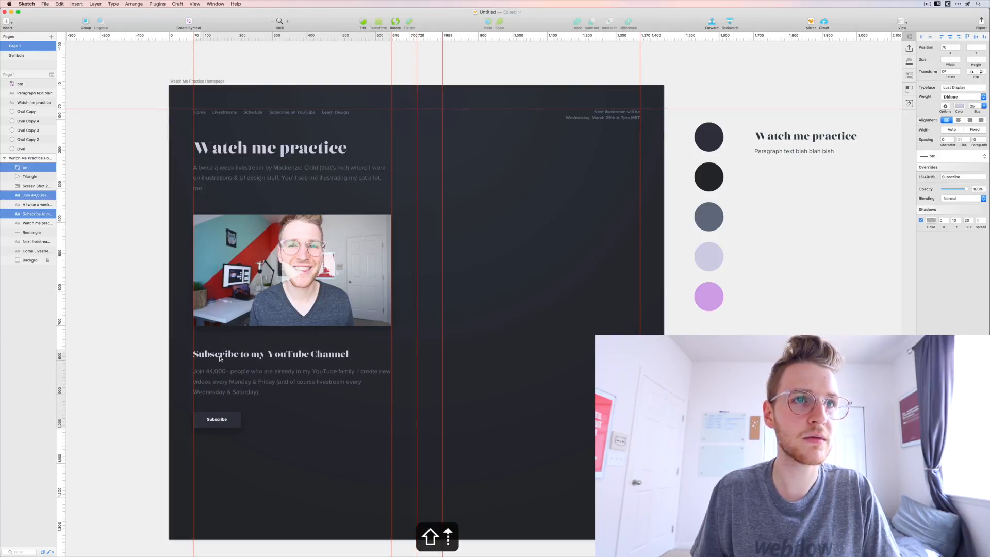
left_click(317, 441)
- Duplicate the YouTube section heading into the empty right column, at X 795 and Y 171, level with the main heading
key("space")
mouse_move(331, 425)
left_mouse_down()
mouse_move(303, 400)
mouse_move(331, 405)
left_mouse_up()
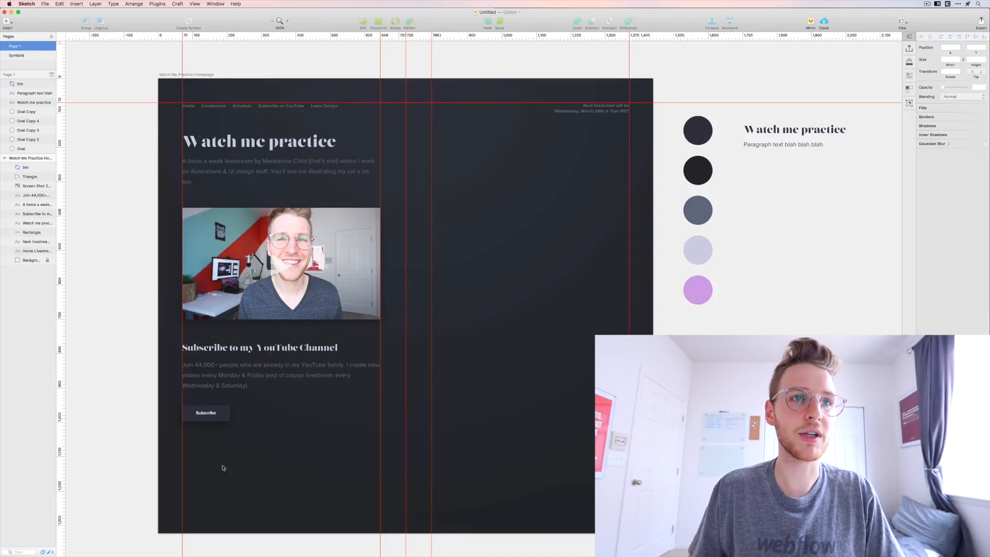
left_click_drag(268, 404, 491, 143)
left_click(261, 395)
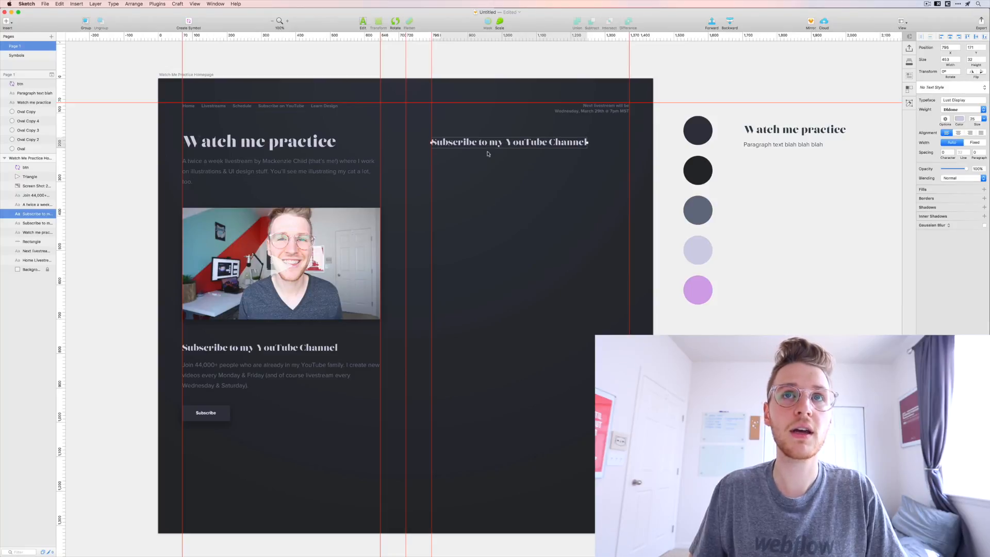
key("Escape")
left_click(458, 138)
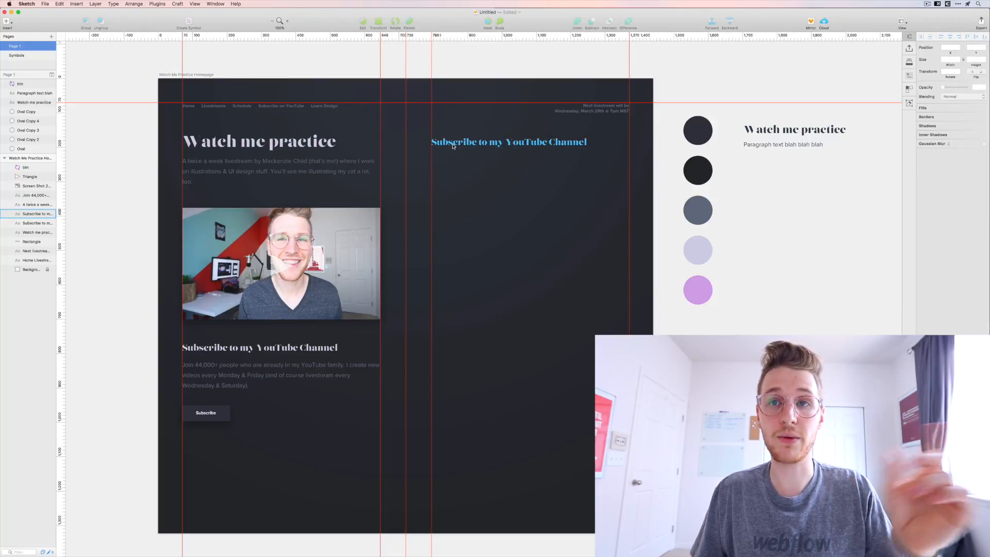
- Replace the duplicated heading's text with "Recent Livestreams"
double_click(454, 143)
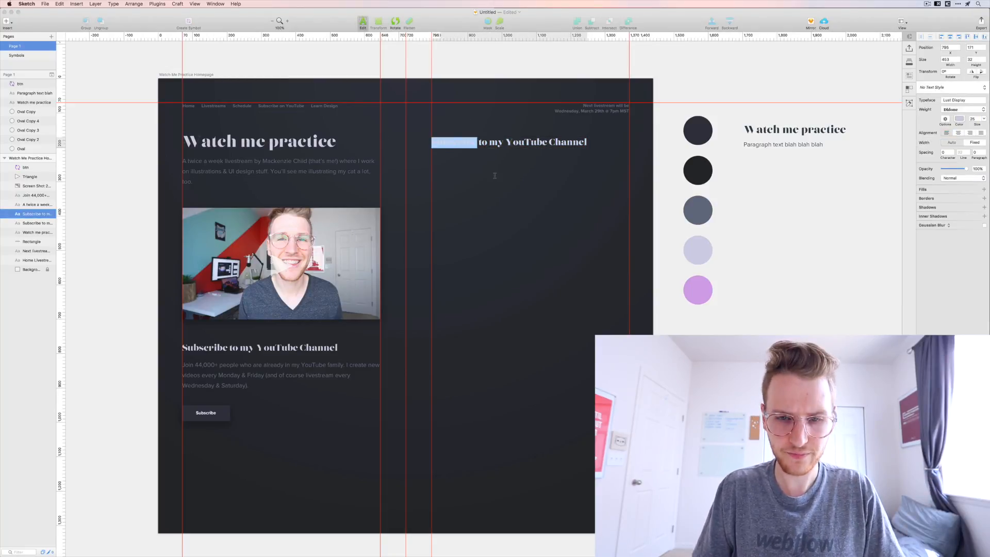
key("super+a")
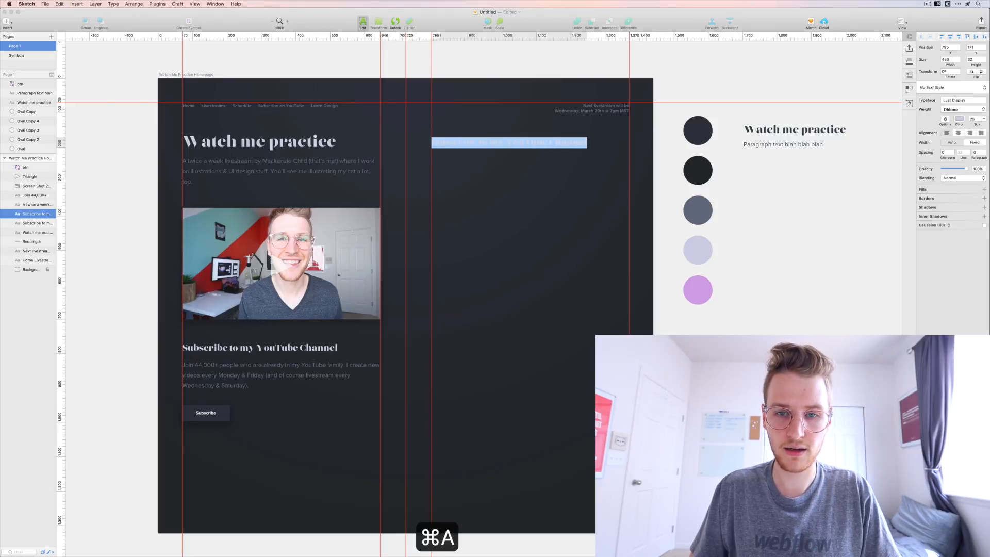
type("Recent Livestreams")
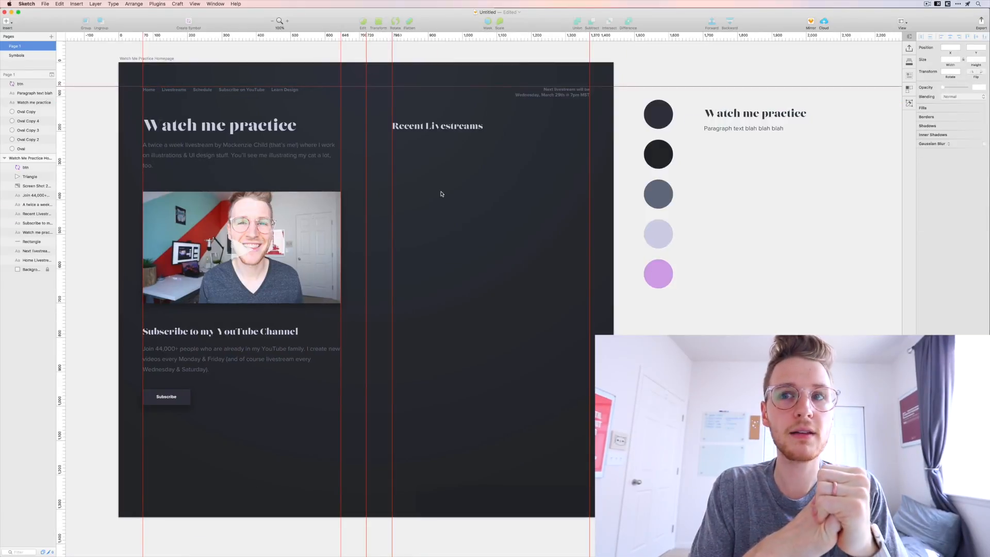
- Draw a borderless rounded rectangle about 575 × 207 px beneath the Recent Livestreams heading, spanning the right column
key("u")
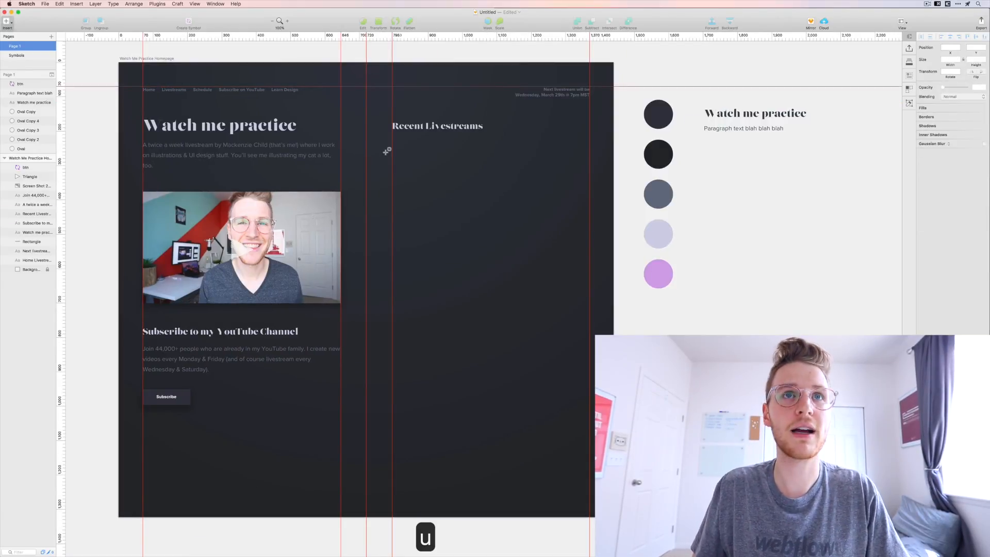
left_click_drag(392, 147, 591, 221)
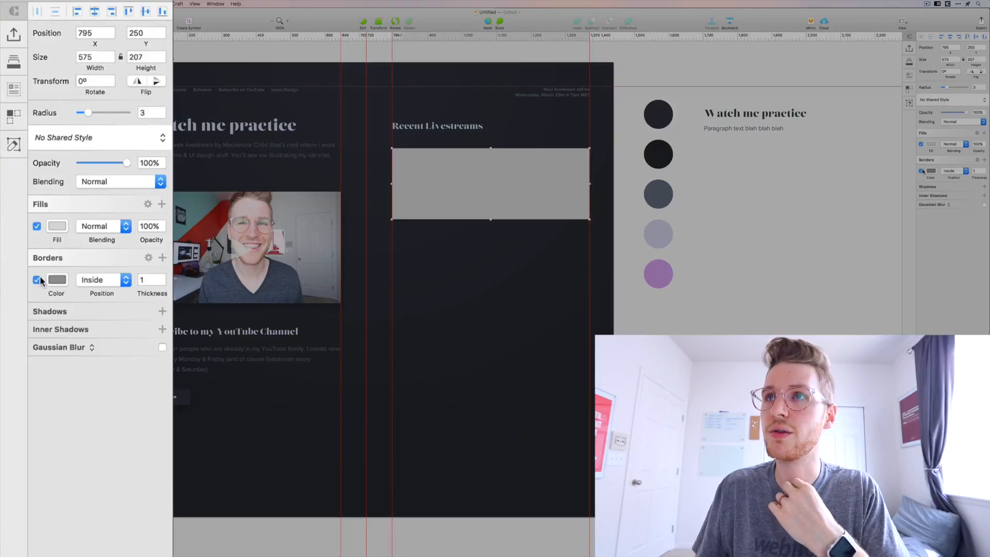
left_click(38, 279)
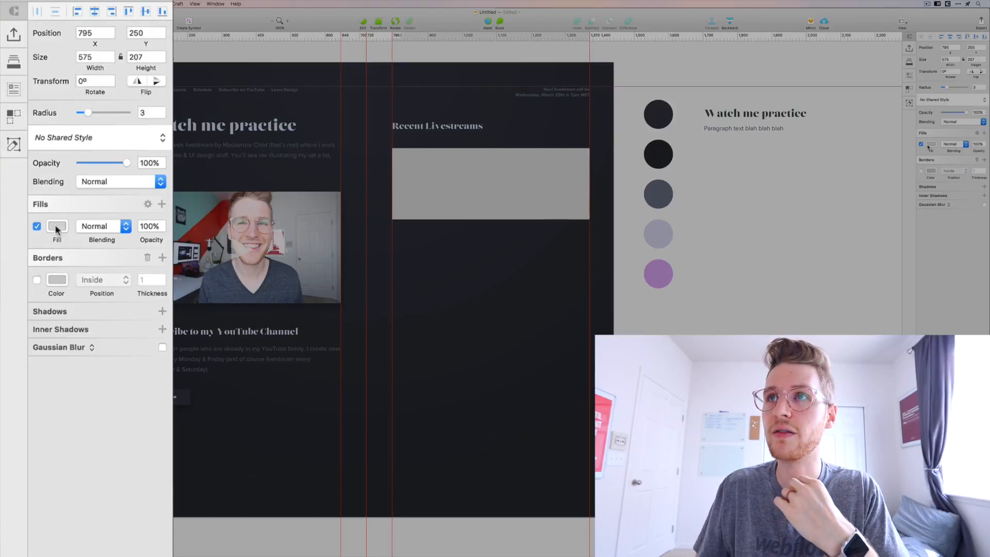
- Fill the livestream card rectangle with the dark blue-grey document colour #333742
left_click(65, 227)
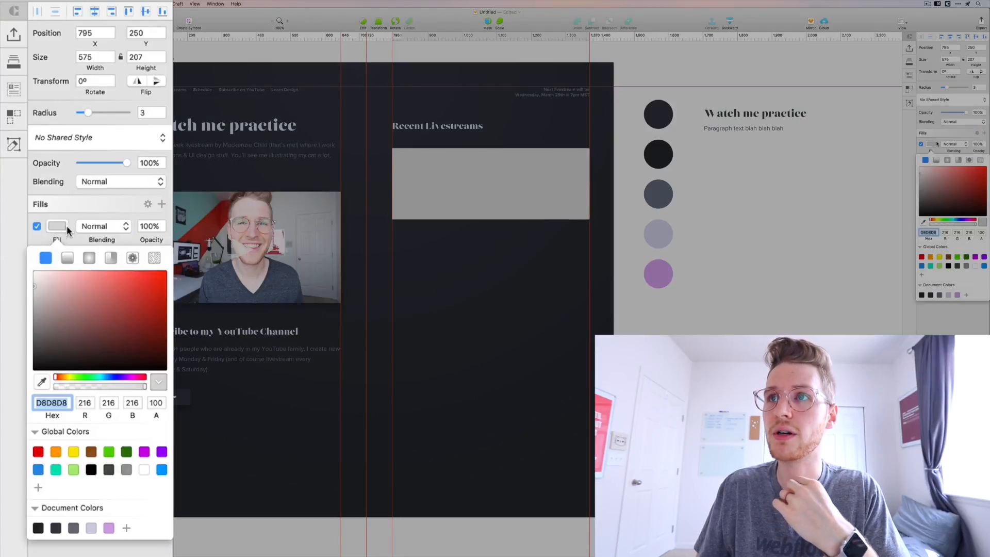
left_click(74, 528)
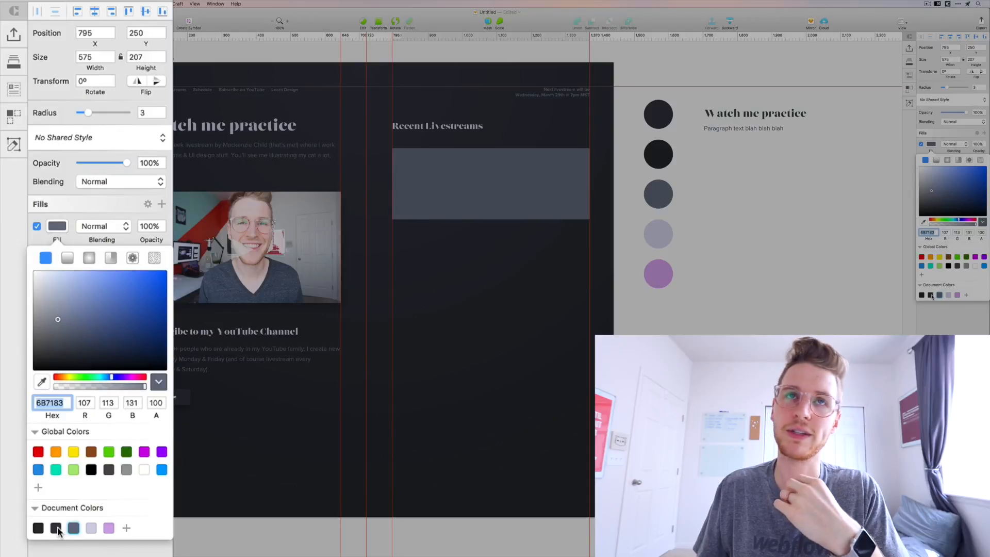
left_click(930, 295)
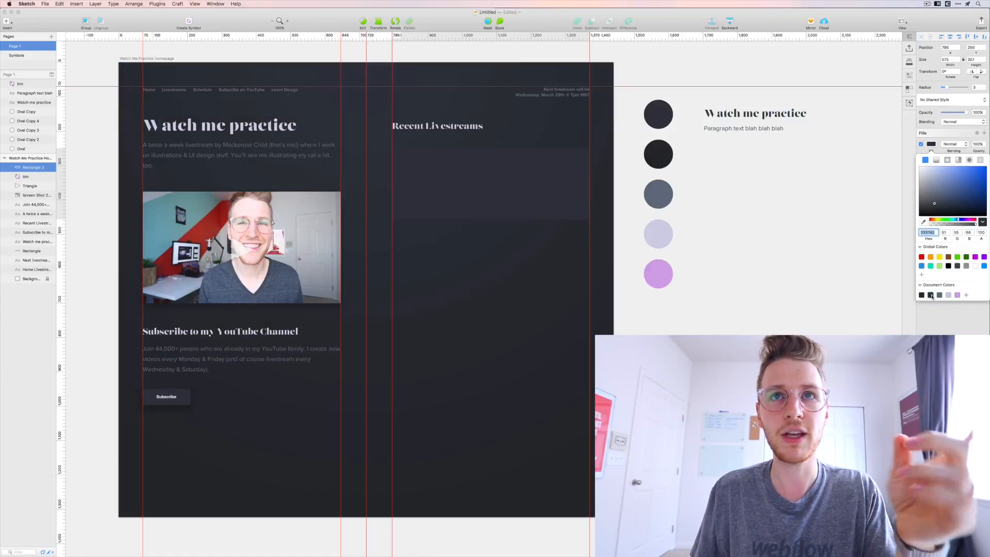
left_click(710, 244)
left_click(493, 181)
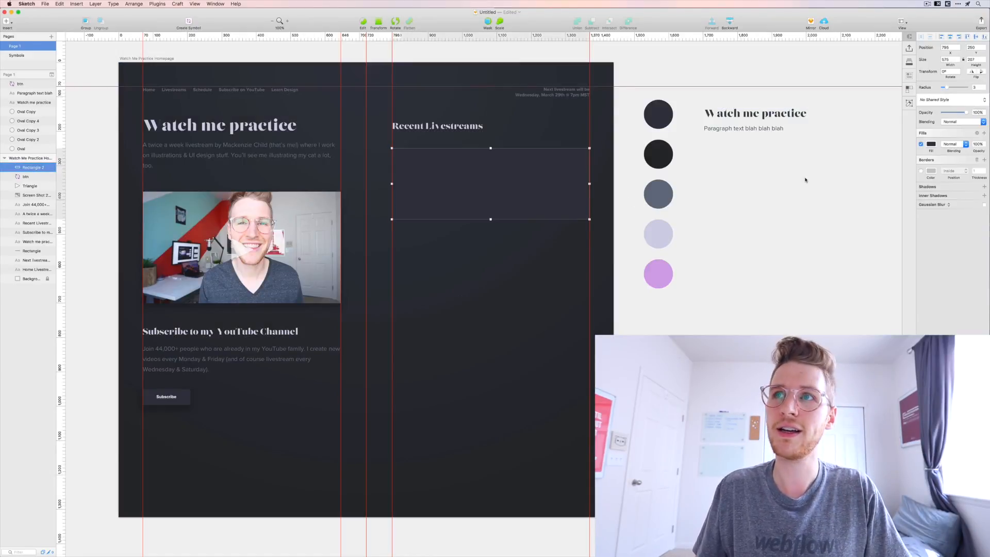
- Copy the video thumbnail's style and paste it onto the livestream card rectangle to give it the same shadow
left_click(323, 274)
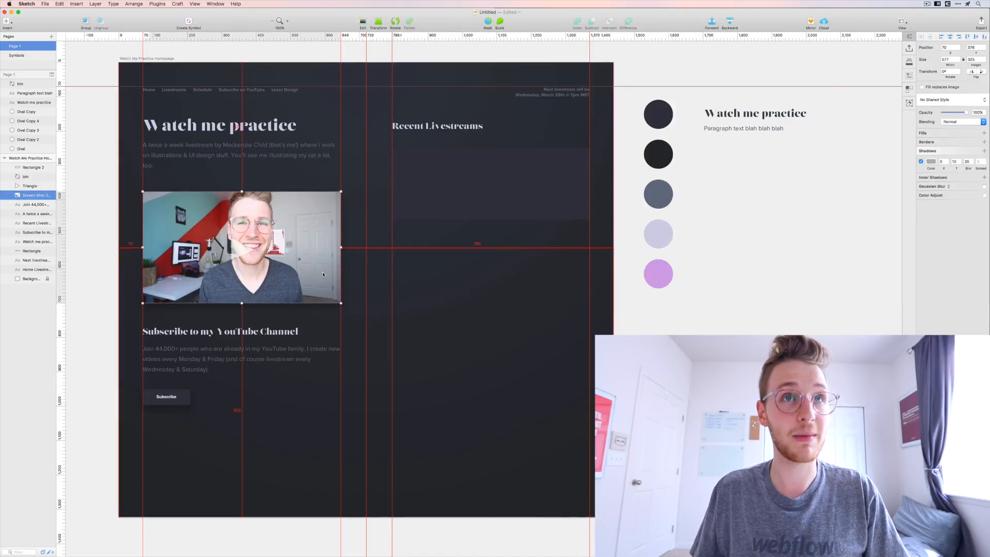
key("alt+super+c")
left_click(455, 193)
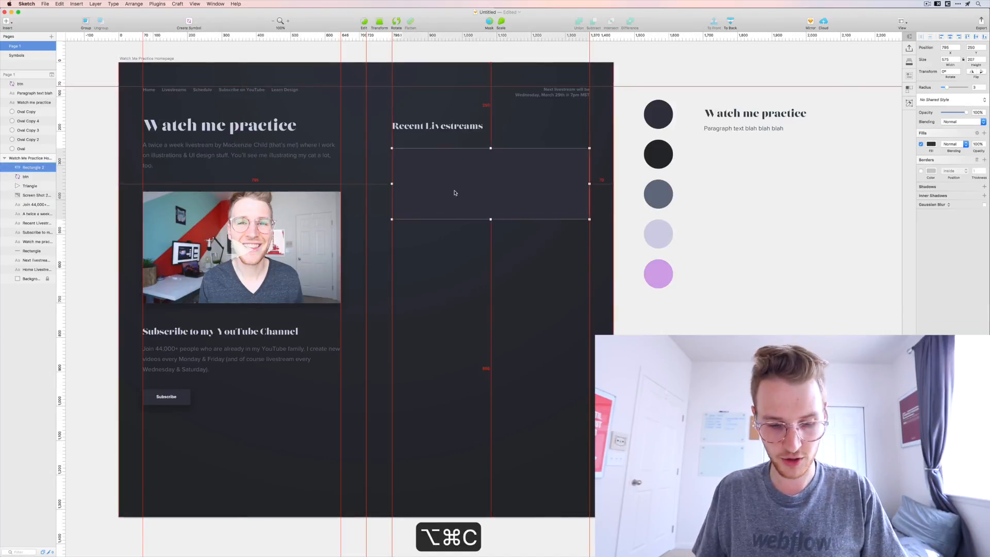
key("alt+super+v")
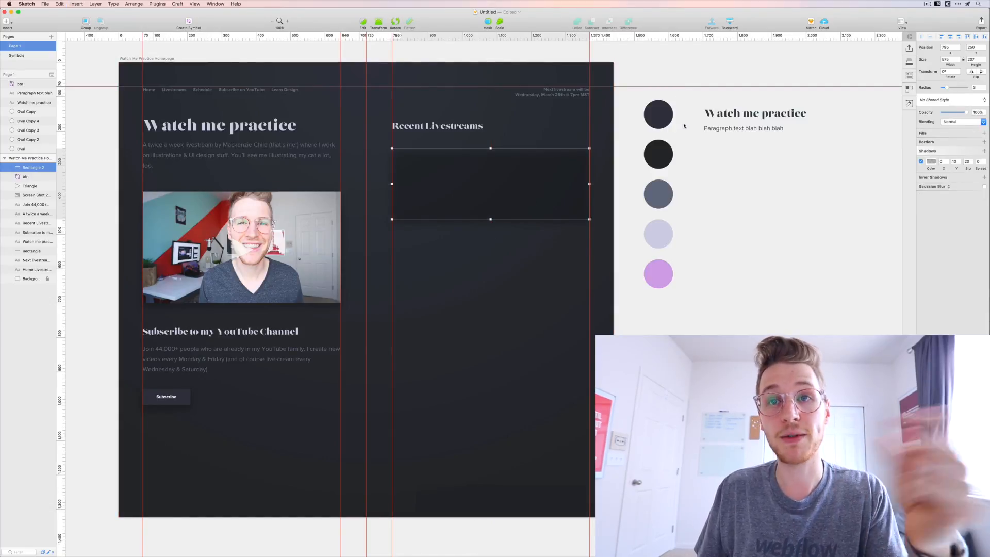
- Add a new fill to the livestream card using the dark blue-grey document colour
left_click(984, 133)
left_click(930, 145)
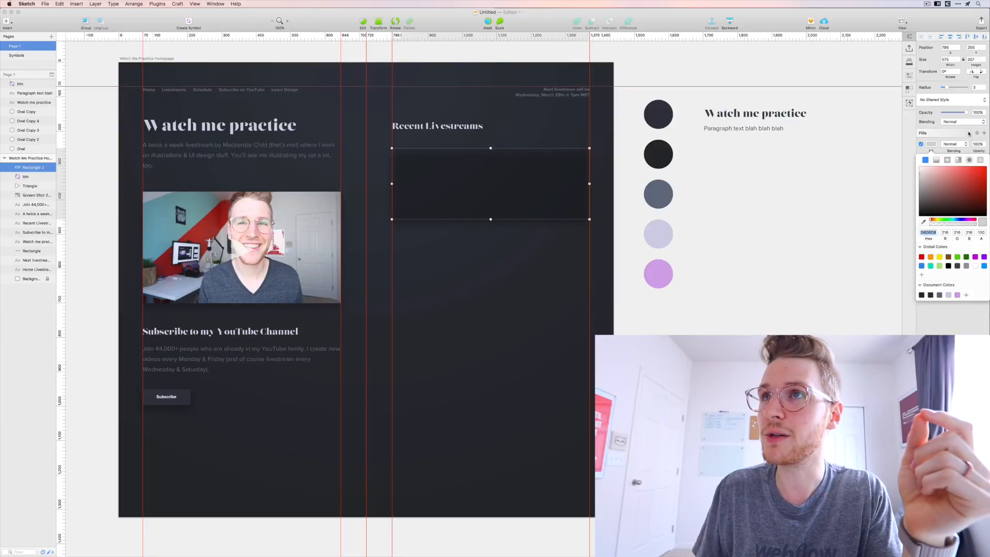
left_click(922, 295)
left_click(751, 251)
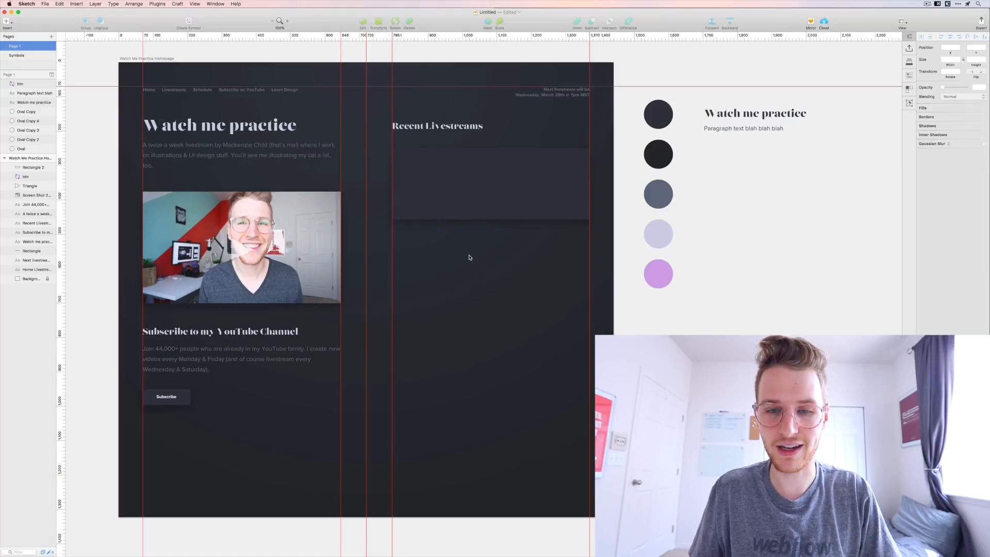
- Nudge the livestream card slightly upward and move the Recent Livestreams heading up 3 px
left_click(454, 201)
left_click(438, 129)
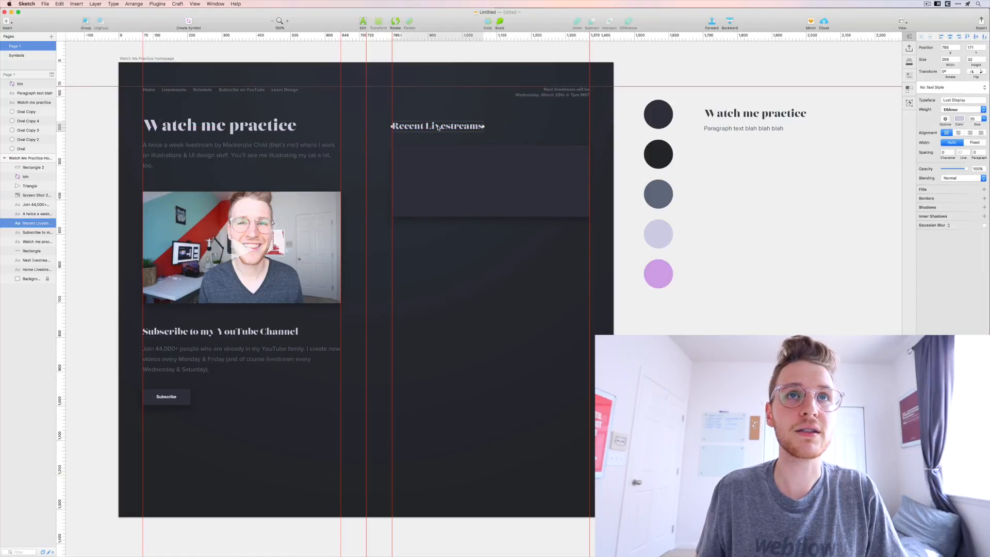
key("Up")
key("Up")
key("Up")
left_click(546, 190)
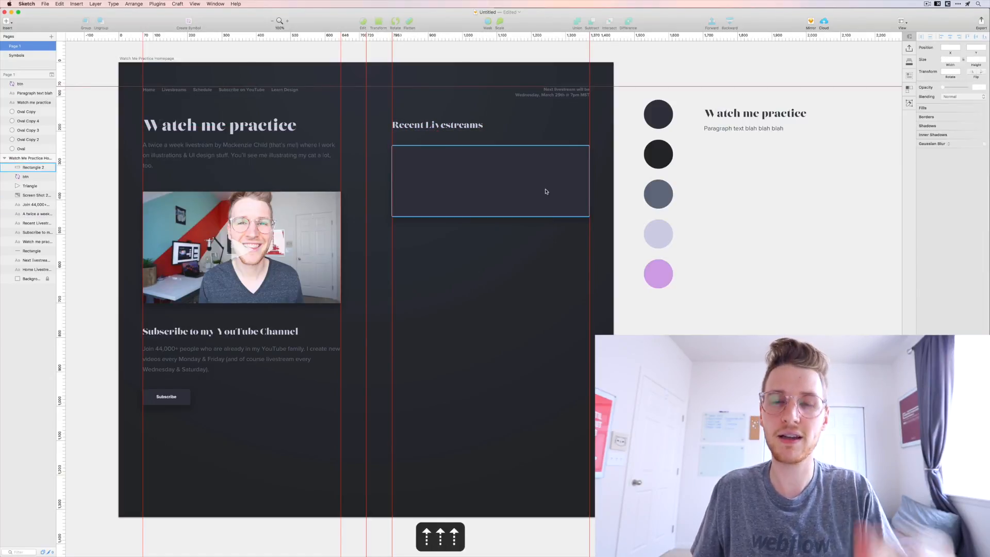
- Switch to Chrome, review the Livestream Content outline in the Watch me Practice planning document, and return to Sketch
key("super+Tab")
key("super+Tab")
left_click(397, 545)
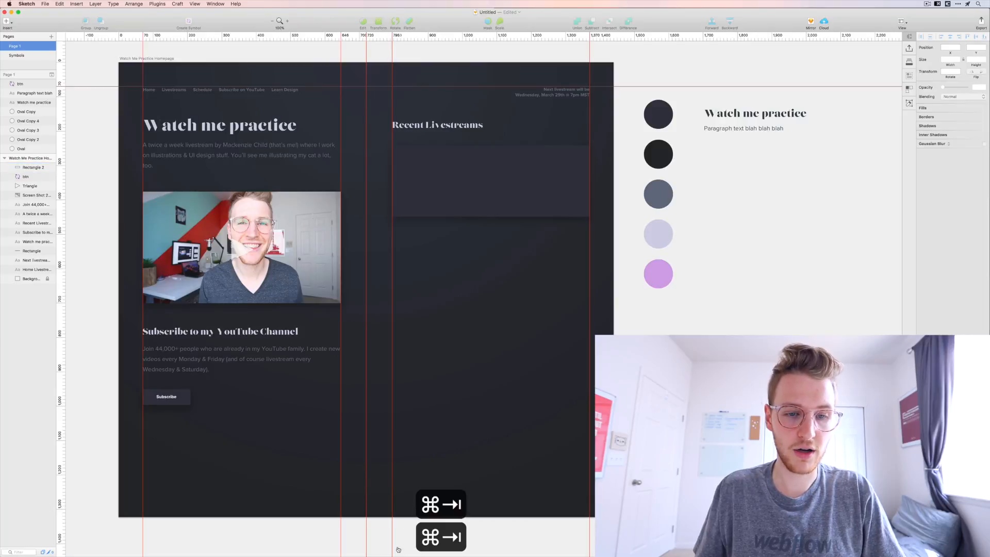
key("super+Tab")
scroll(194, 411, "down", 10)
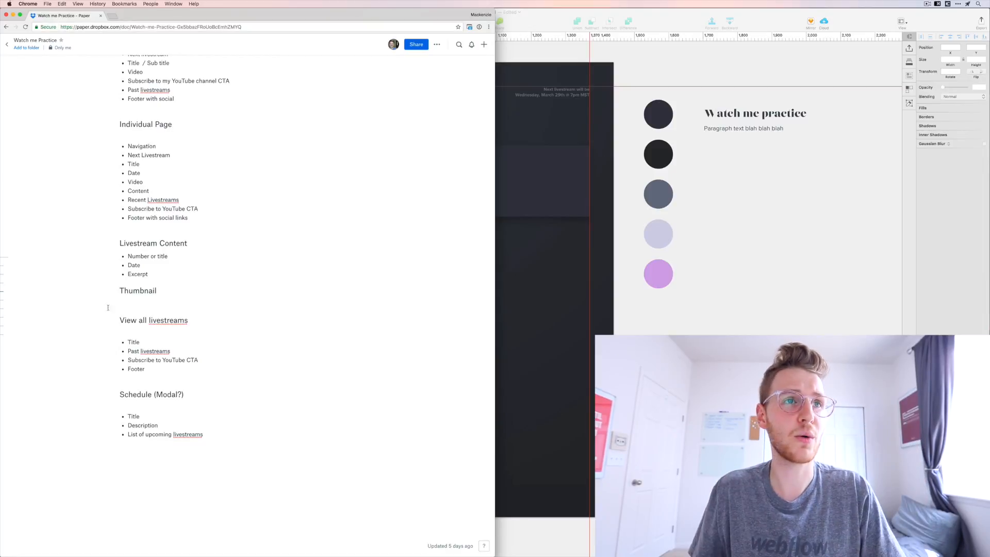
key("super+Tab")
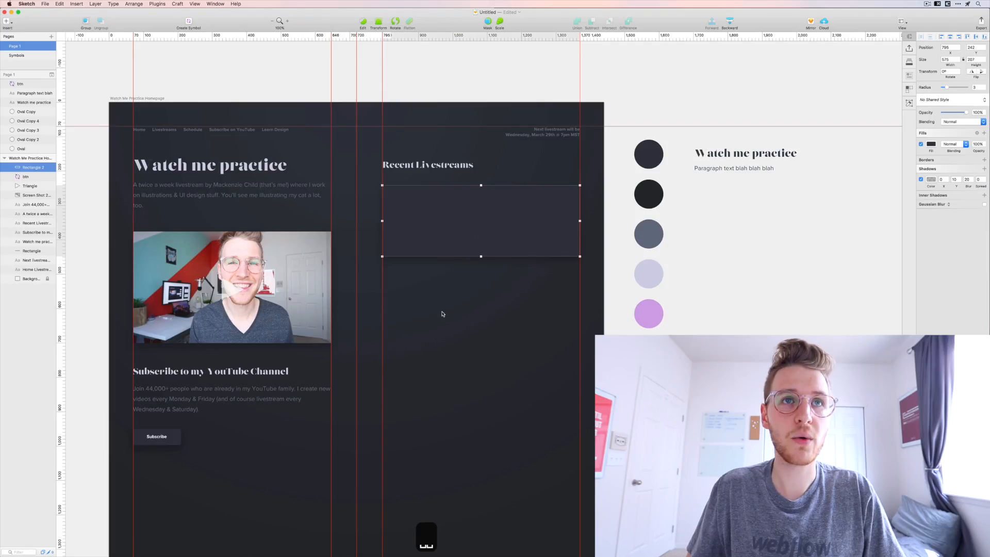
- Duplicate the video thumbnail into the right column and scale the copy down to about 212 × 119 px
left_click(229, 267)
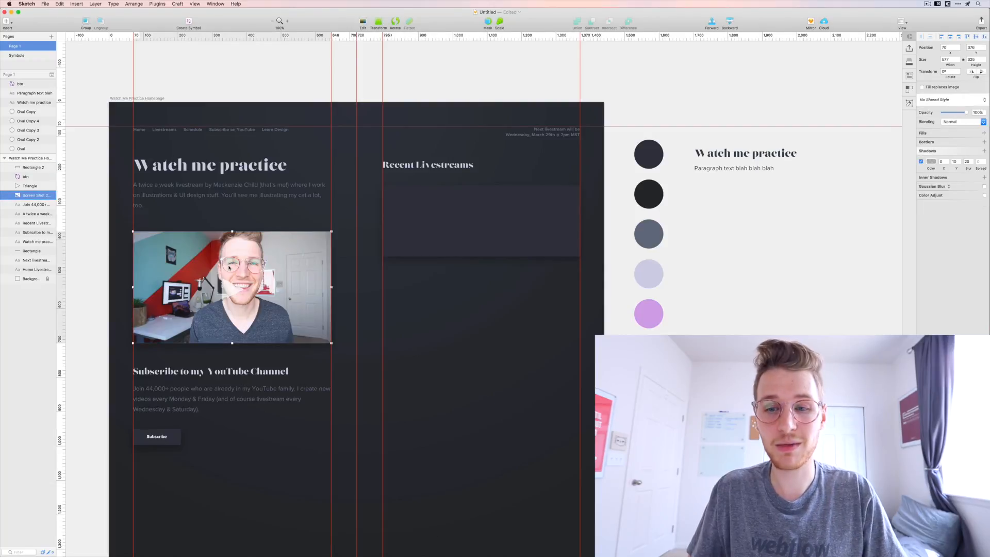
scroll(412, 320, "right", 1)
scroll(411, 321, "down", 1)
left_click_drag(228, 273, 522, 240)
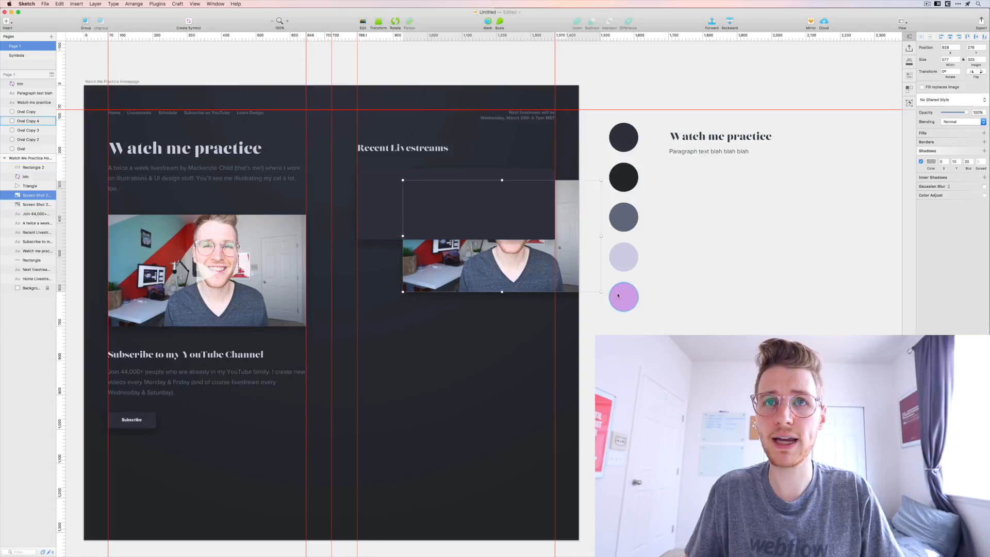
left_click_drag(598, 290, 476, 236)
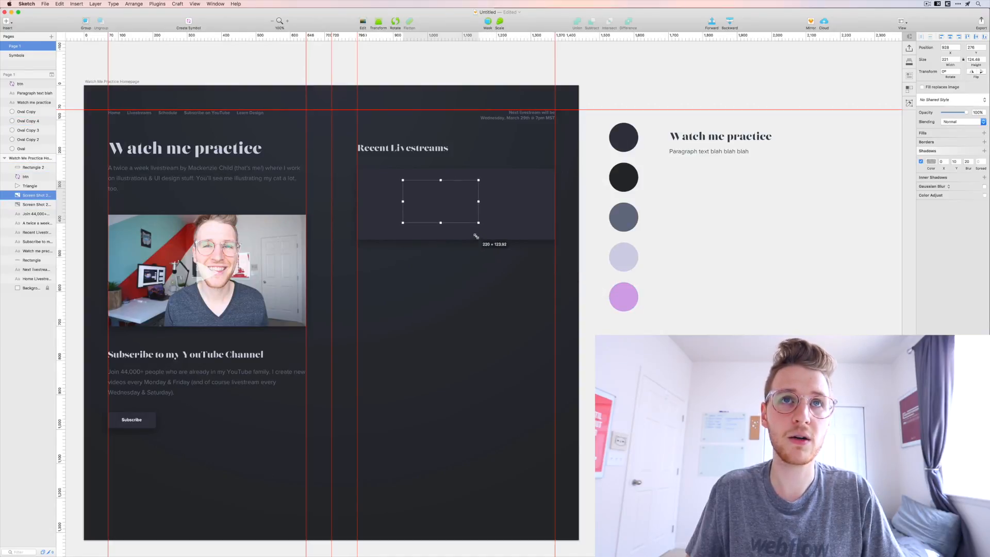
- Bring the small thumbnail above the livestream card and move it against the card's right edge
key("alt+super+Up")
key("alt+super+Up")
key("alt+super+Up")
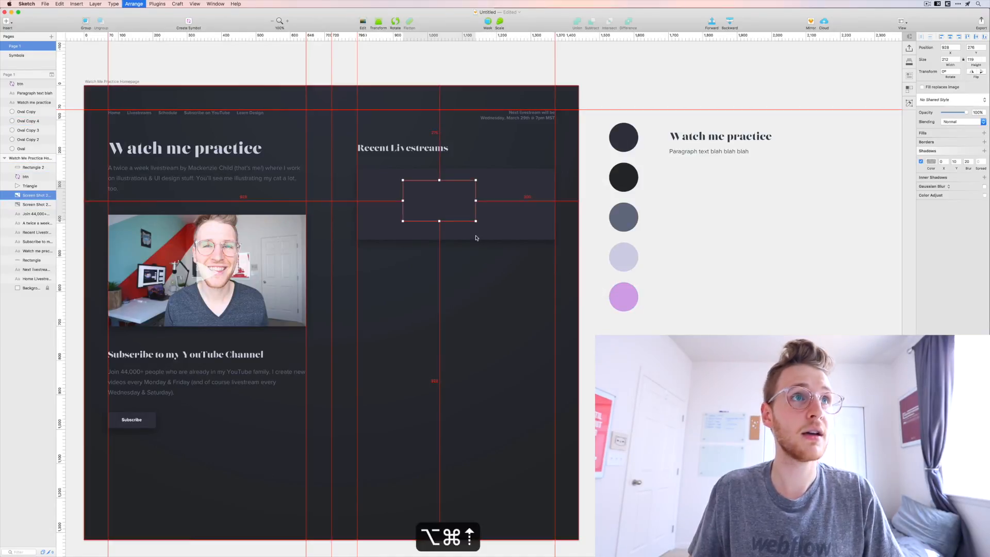
left_click(488, 314)
key("space")
left_click_drag(497, 276, 495, 310)
left_click_drag(438, 233, 516, 237)
left_click(393, 292)
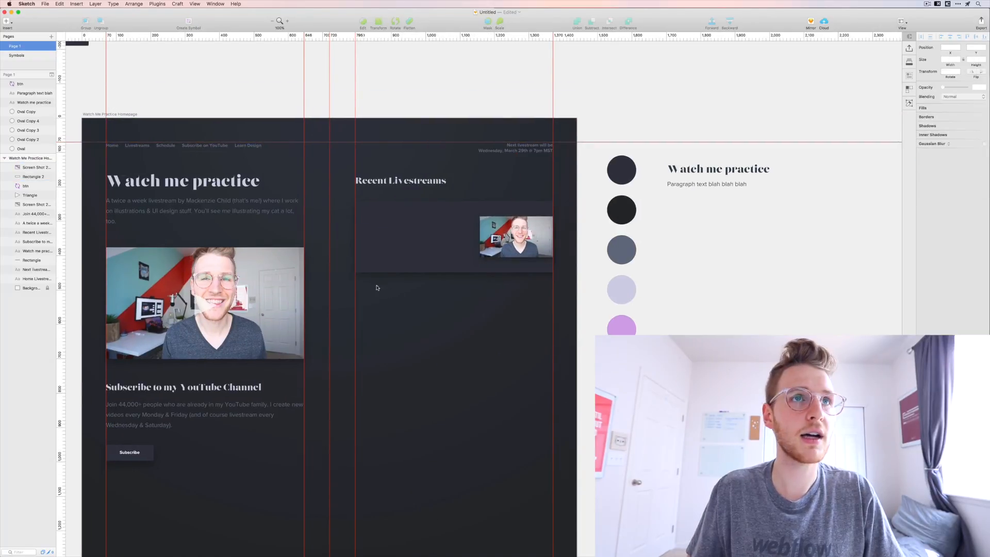
- Duplicate the navigation text onto the livestream card at X 835, Y 276, and move the copy to the top of the layer stack
left_click(215, 147)
left_click_drag(166, 147, 426, 217)
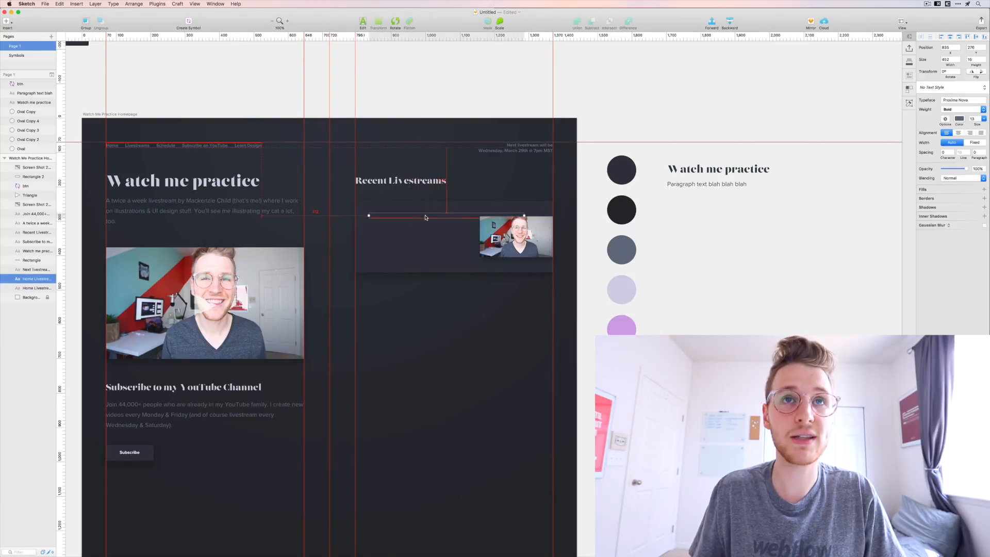
key("alt+super+Up")
key("alt+super+Up")
key("alt+super+Up")
key("alt+super+Up")
key("alt+super+Up")
key("alt+super+Up")
key("alt+super+Up")
key("alt+super+Up")
key("alt+super+Up")
key("alt+super+Up")
key("alt+super+Up")
key("alt+super+Up")
key("alt+super+Up")
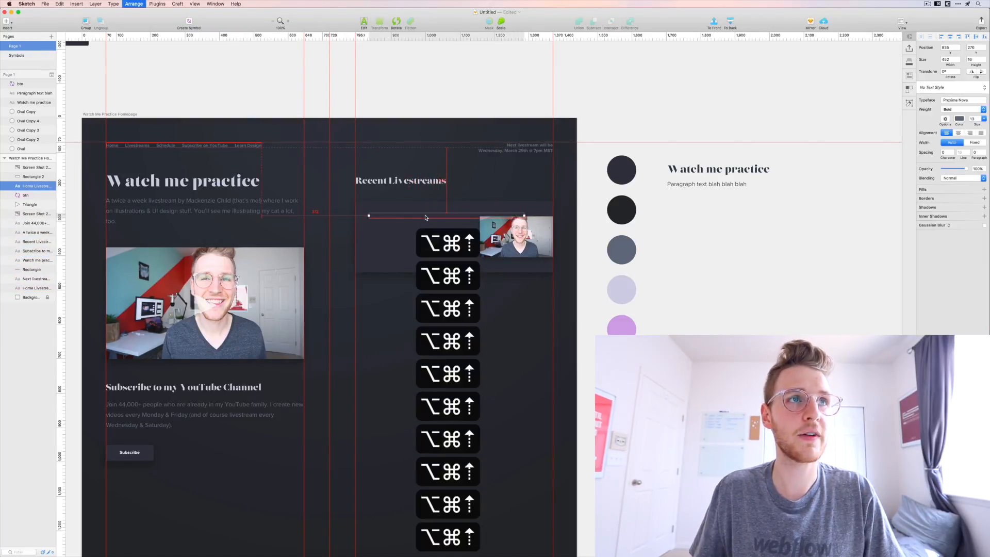
- Group the navigation text, its underline rectangle and the next-livestream text, and name the group Header
left_click(404, 154)
left_click_drag(402, 153, 521, 165)
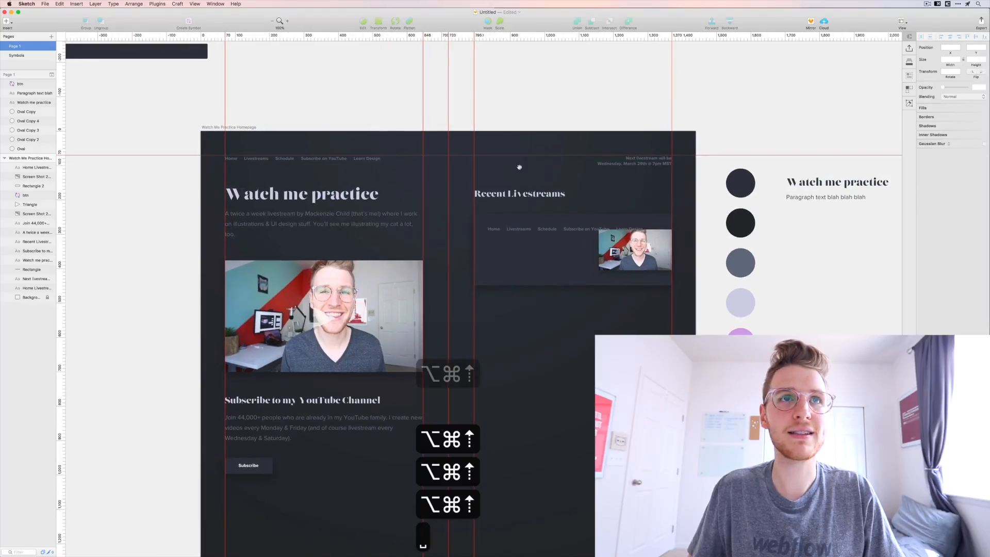
left_click_drag(230, 146, 654, 172)
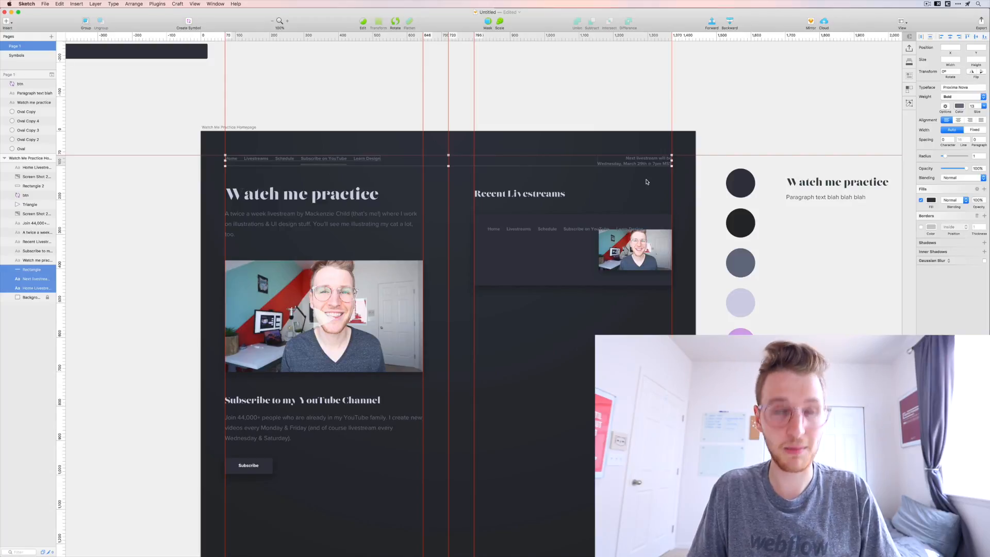
key("super+g")
key("super+r")
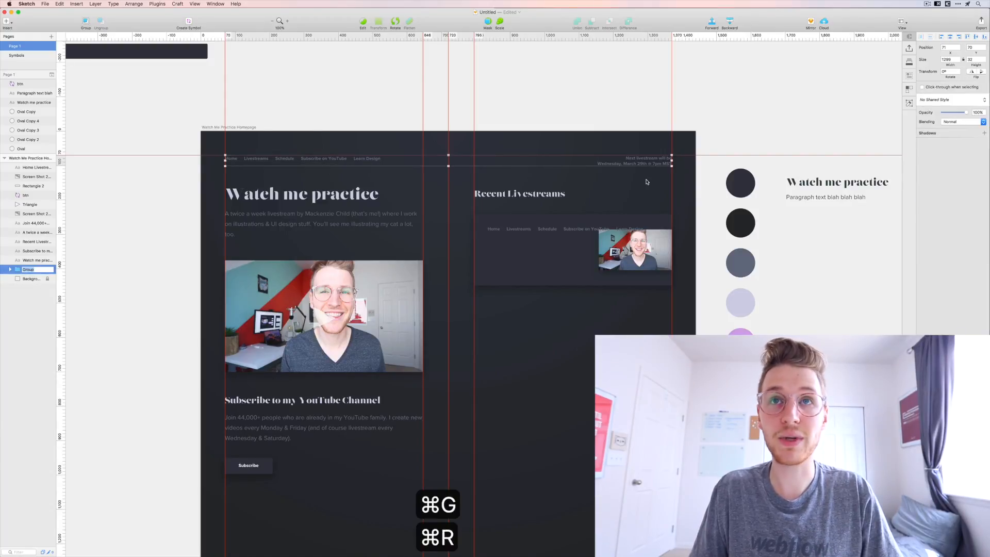
type("Header")
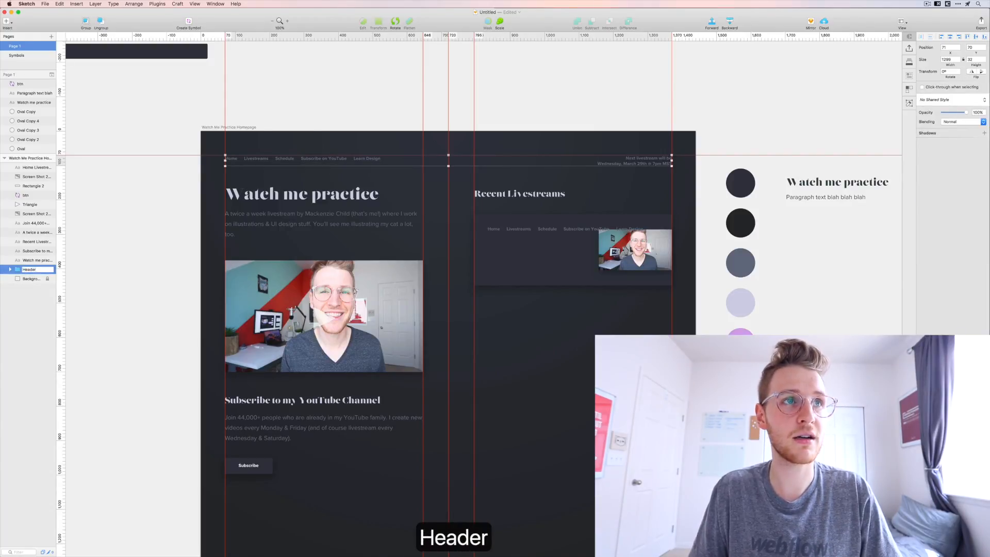
key("Return")
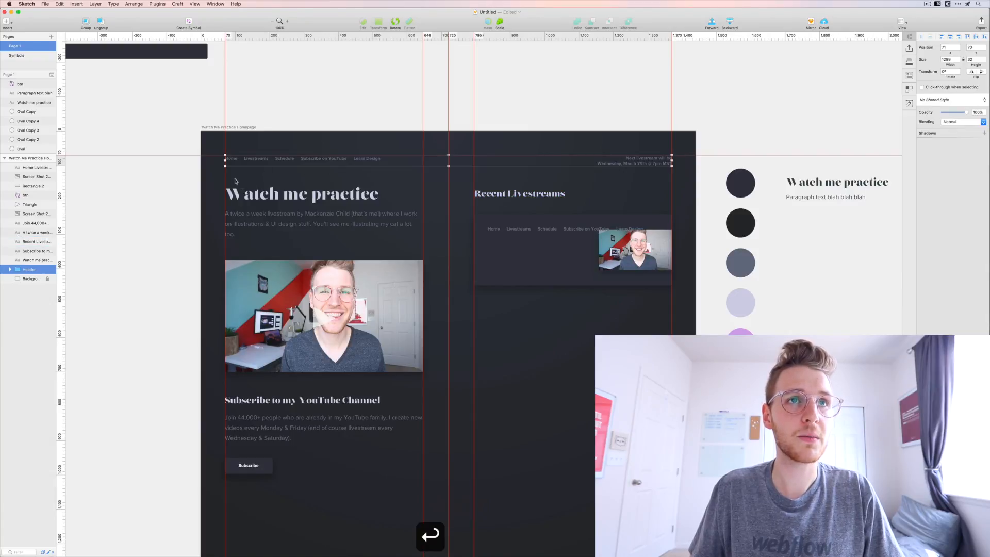
- Rename the Watch me practice heading layer as Title and the intro paragraph layer as Sub title
left_click(246, 195)
key("super+r")
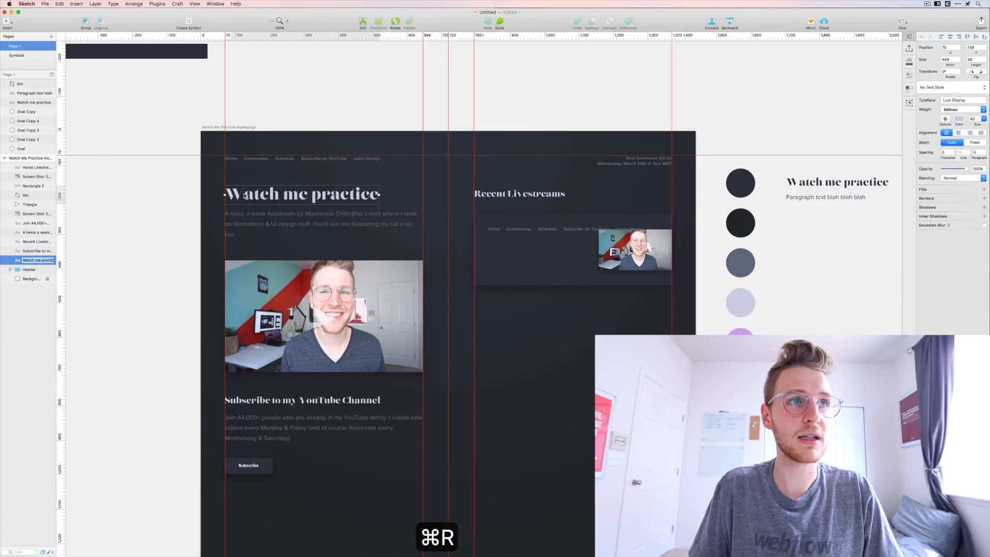
type("Title")
key("Return")
left_click(270, 240)
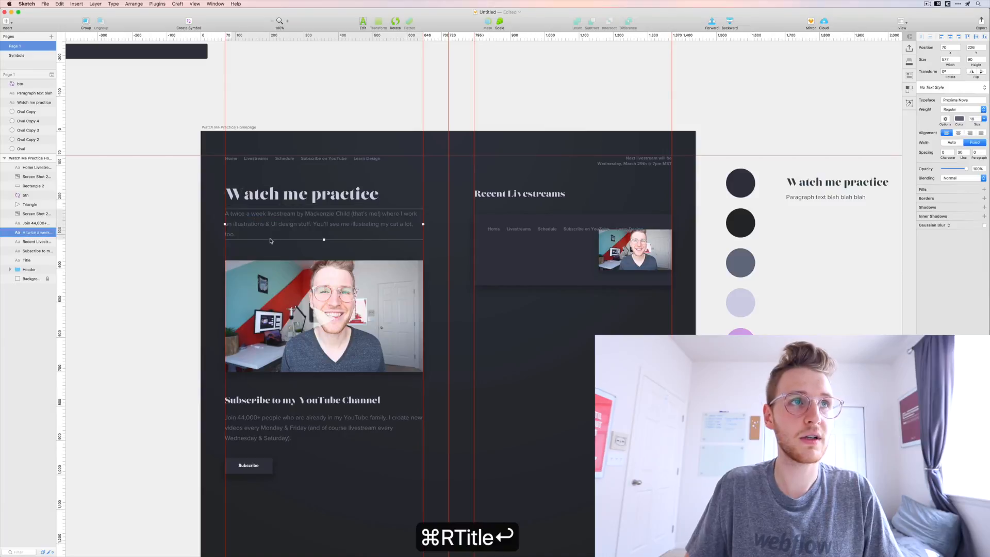
key("super+r")
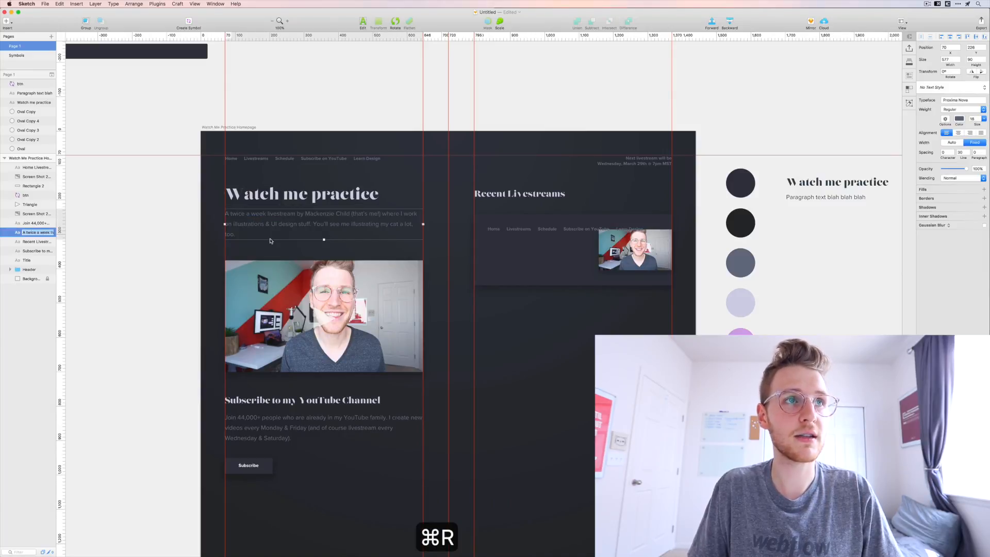
type("Sub title")
key("Return")
- Group the large video thumbnail with its play triangle and name the group Video
left_click(261, 343)
key("super+g")
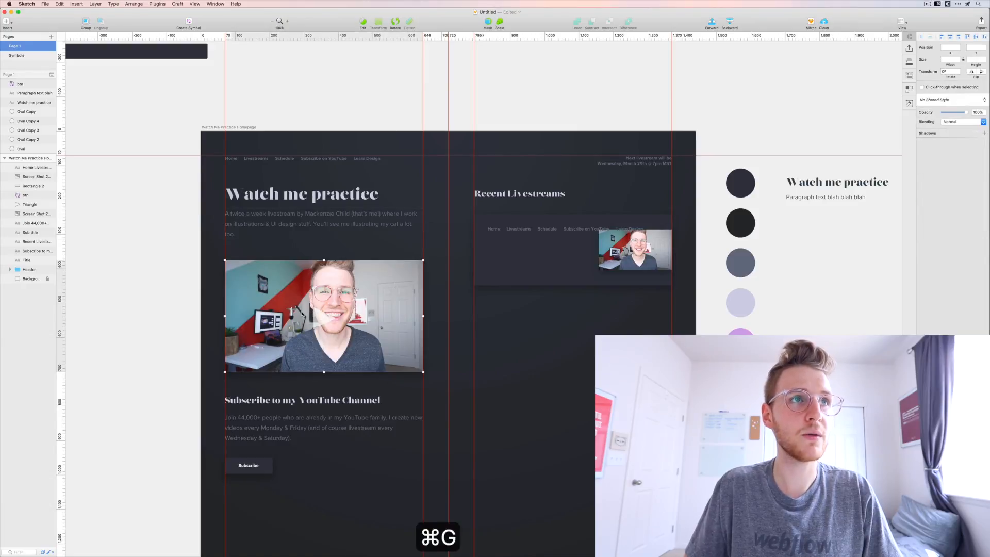
key("super+g")
key("v")
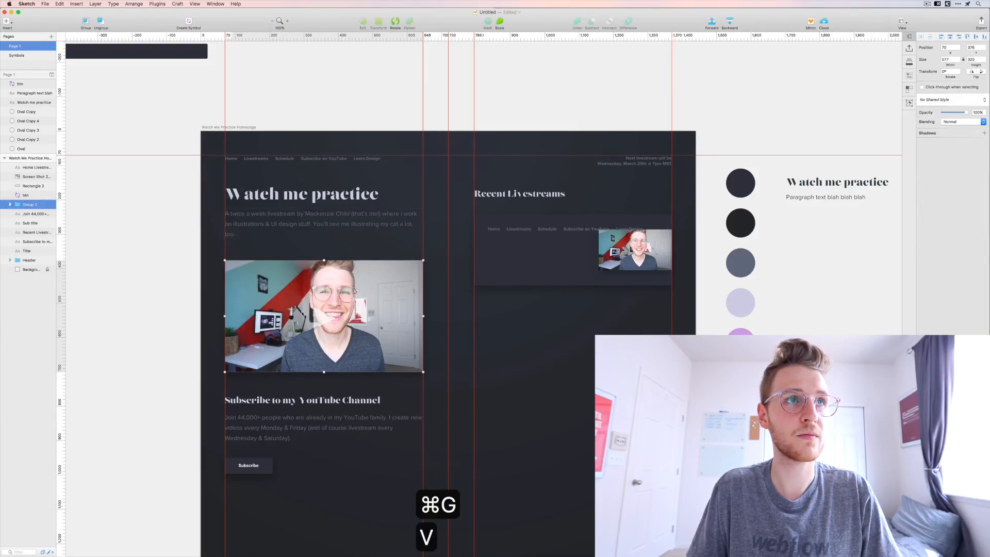
key("super+z")
key("super+r")
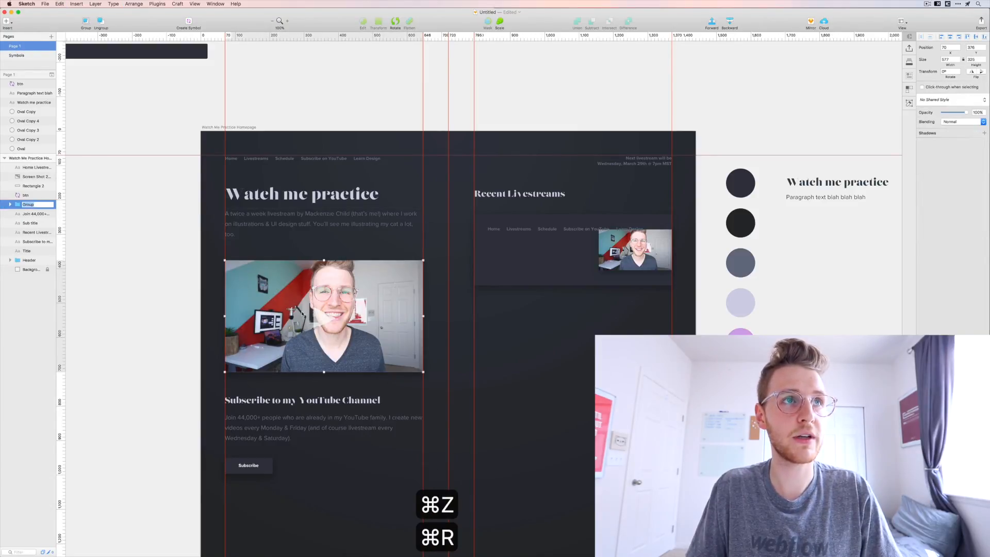
type("Video")
key("Return")
- Group the YouTube heading, paragraph and Subscribe button, and name the group Subscribe CTA
left_click_drag(217, 396, 252, 473)
key("super+g")
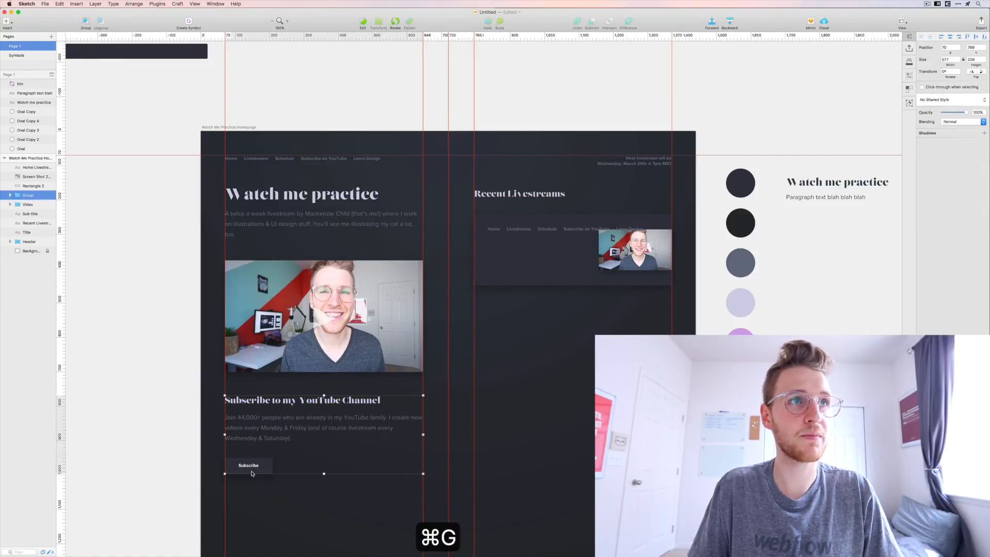
key("super+r")
type("Subsc")
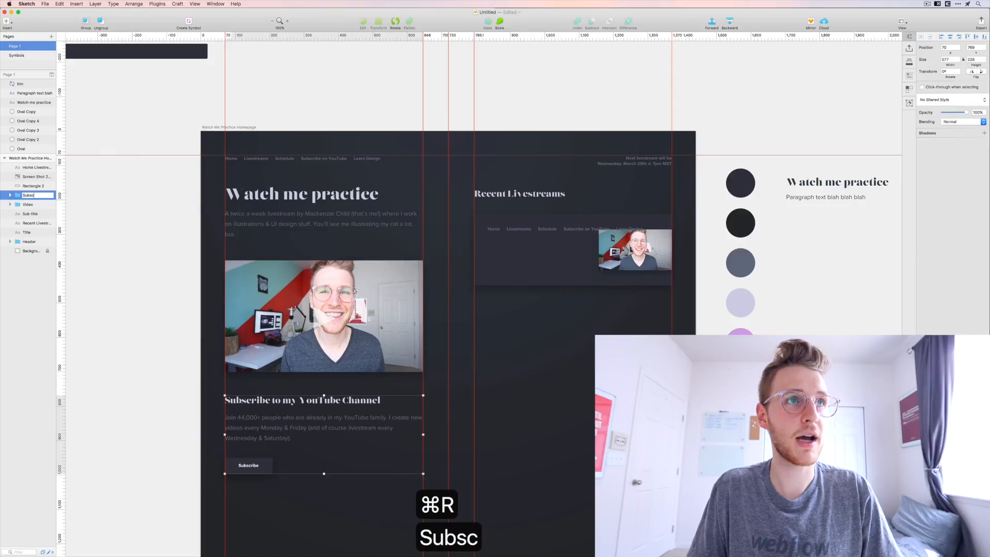
type("ribe CTA")
key("Return")
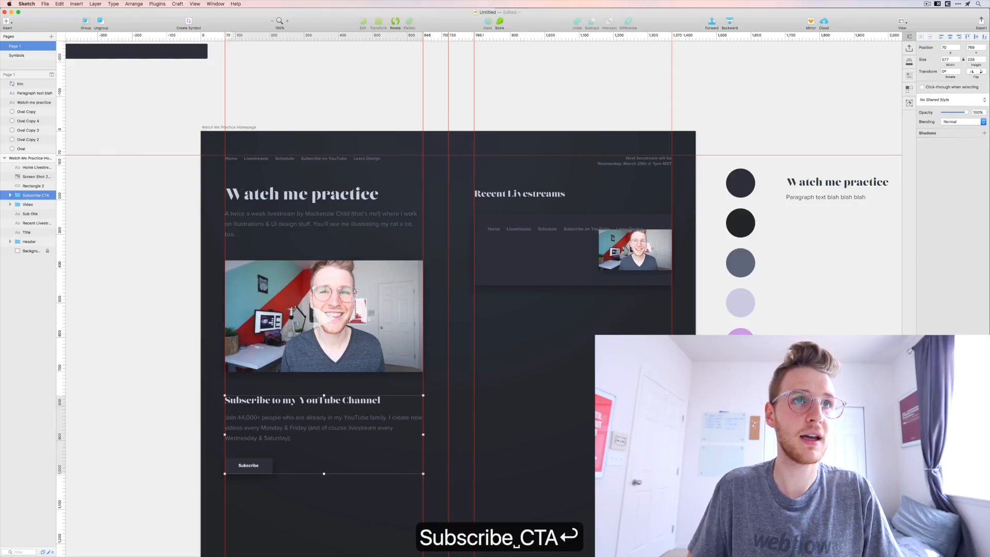
- Group all left-column content from the title down to the Subscribe button as Column 1
left_click_drag(208, 185, 306, 498)
key("super+g")
key("super+r")
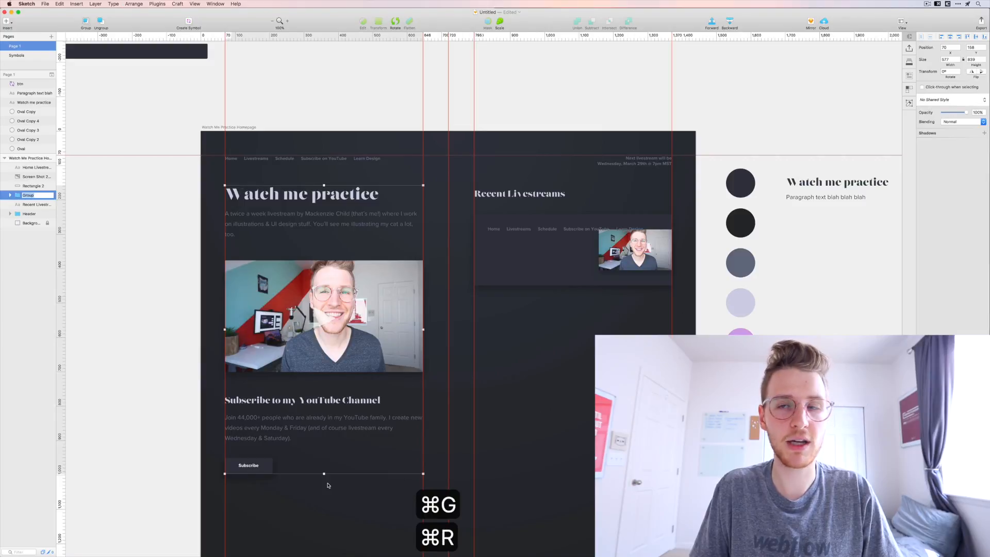
type("Column 1")
key("Return")
- Replace the copied navigation text on the livestream card with "March 25th, 2017"
scroll(480, 300, "right", 4)
scroll(524, 298, "right", 4)
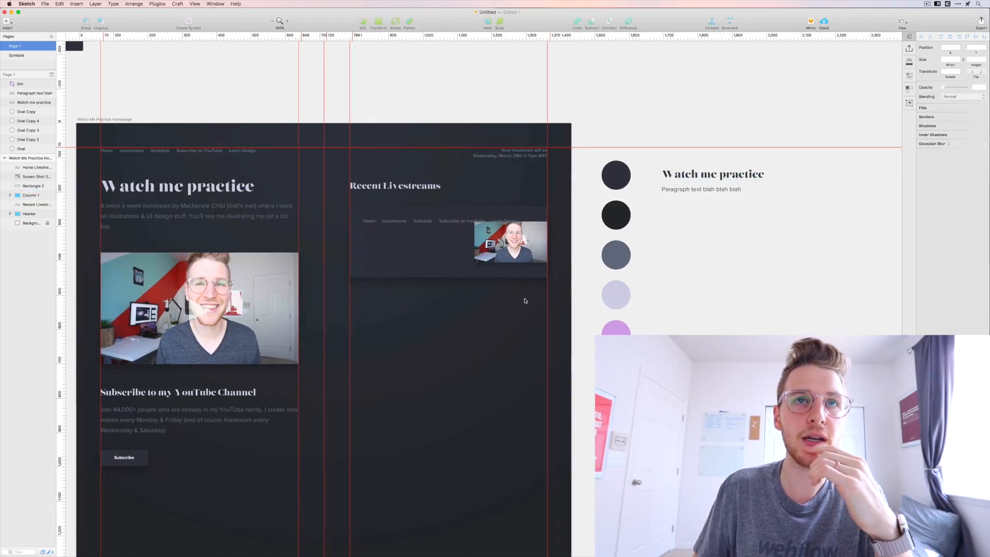
double_click(383, 224)
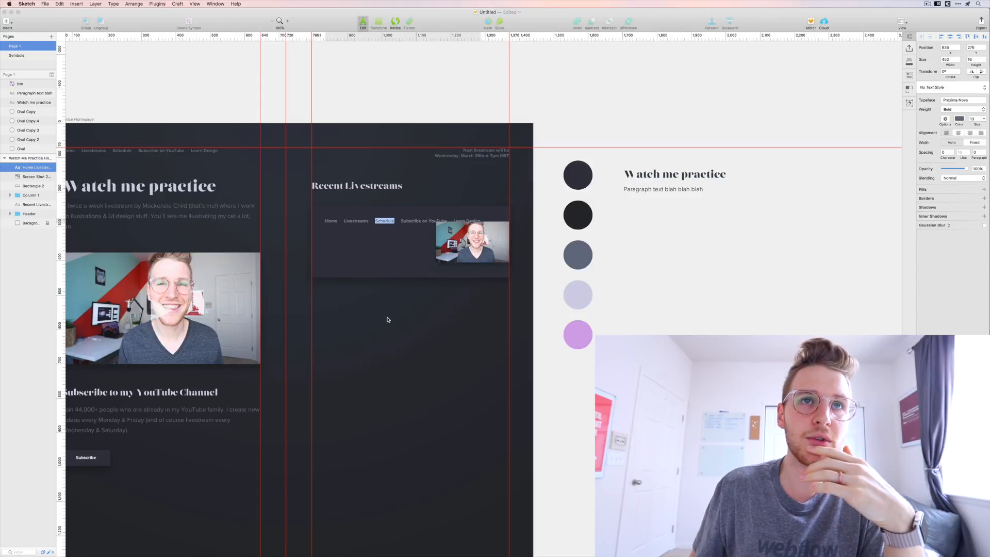
key("super+a")
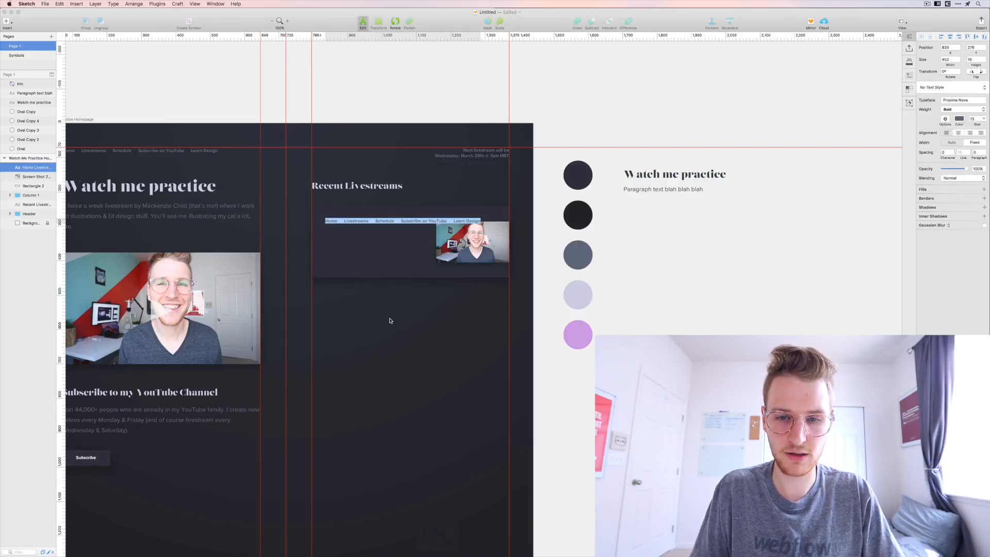
type("March")
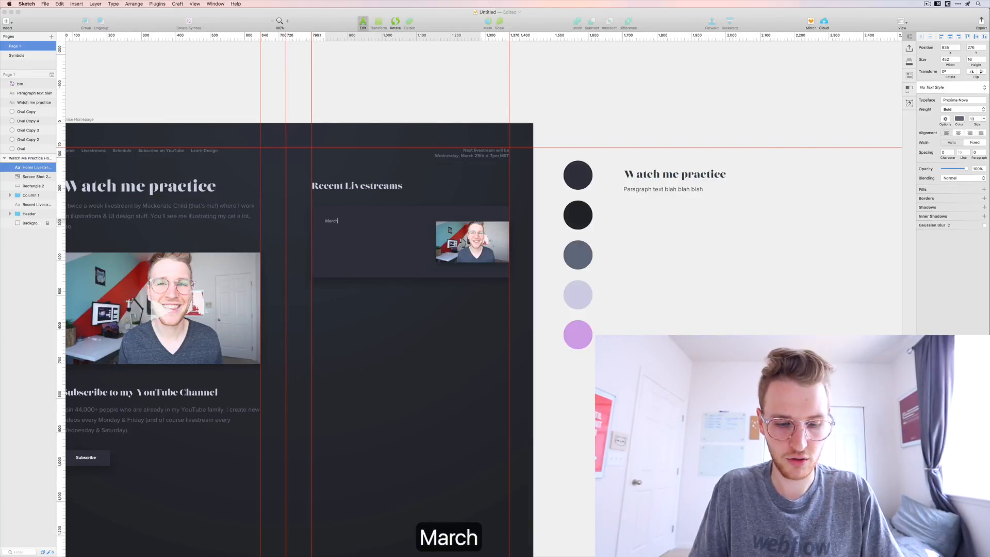
type(" 25th, 2017")
key("Escape")
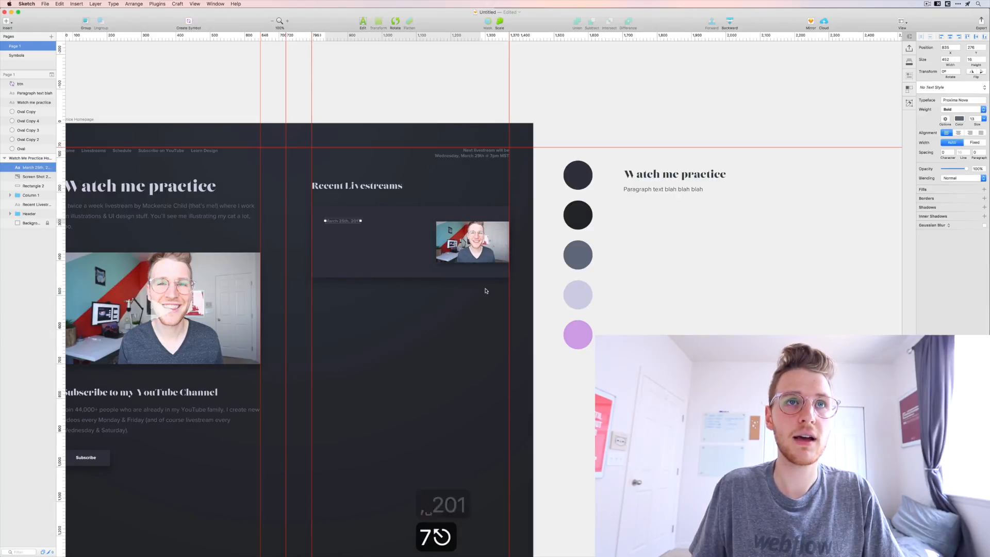
- Set the livestream card's date text to the light lavender document colour
left_click(959, 119)
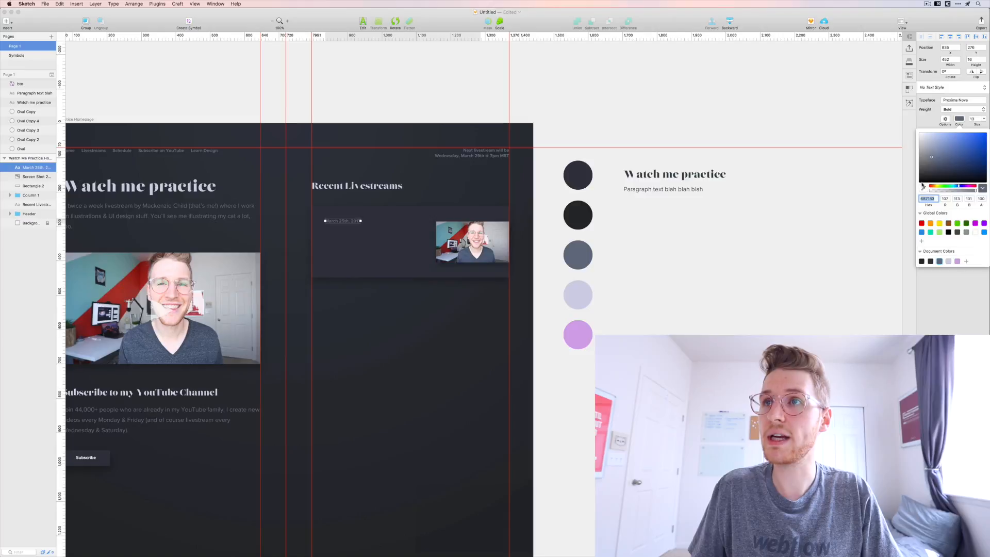
left_click(949, 262)
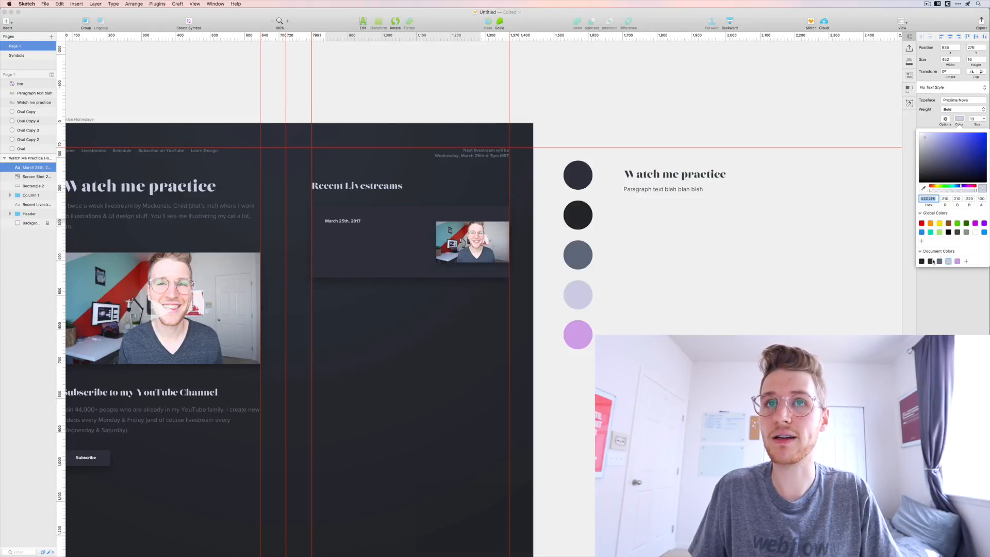
left_click(459, 325)
- Copy the introductory paragraph under the Watch me practice title onto the livestream card, placing it beneath the date
scroll(309, 257, "left", 2)
left_click(181, 190)
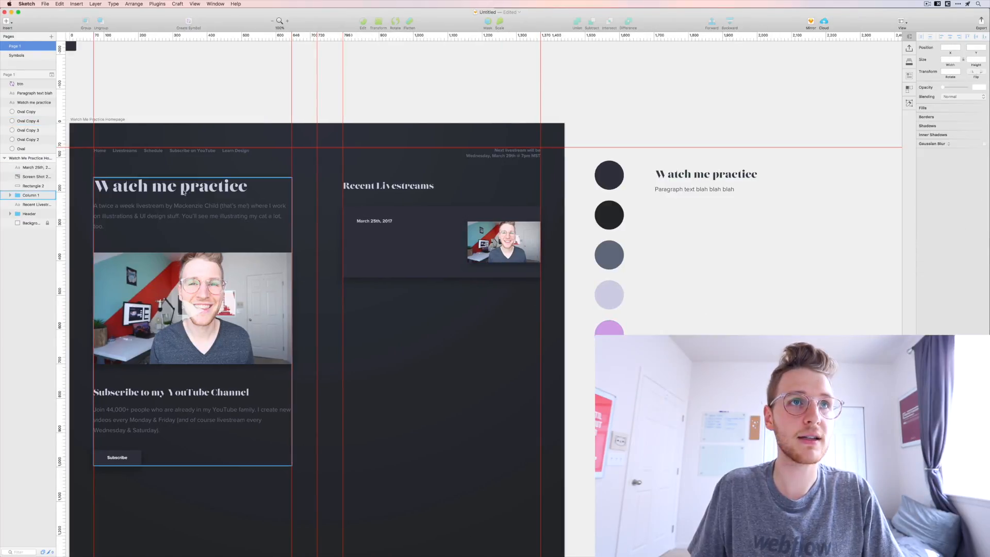
double_click(185, 210)
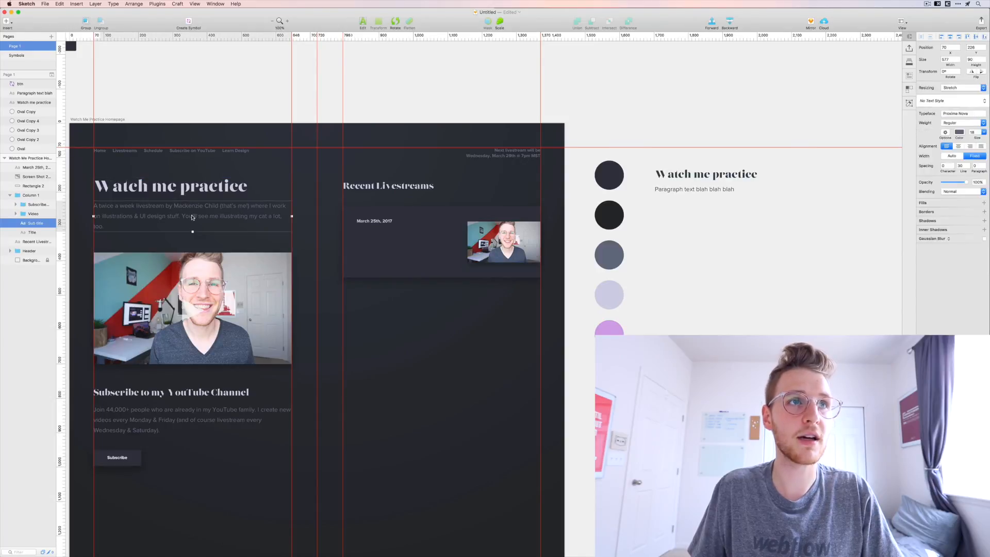
key("super+c")
left_click(361, 247)
key("super+v")
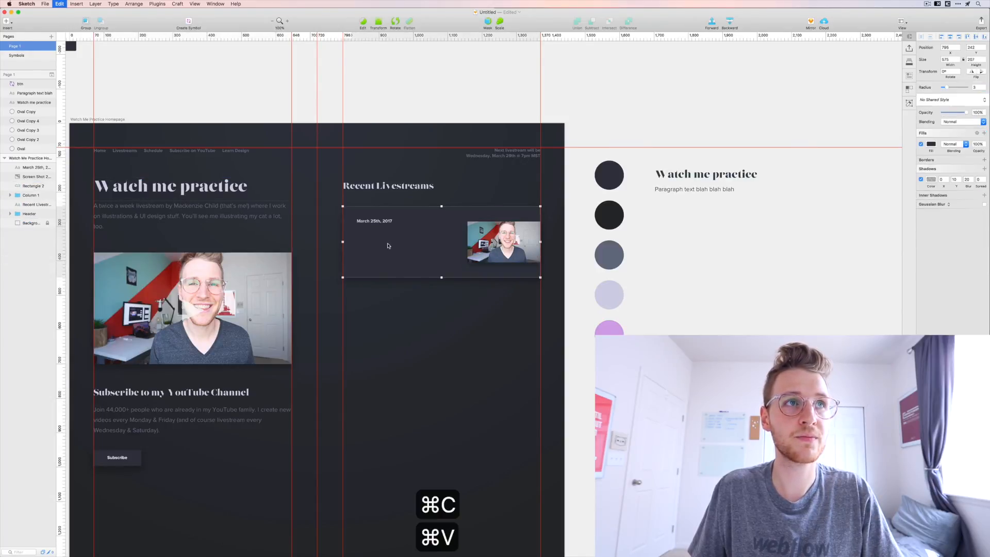
left_click_drag(211, 232, 476, 263)
- Replace the card's pasted paragraph with filler text copied from hipsum.co in the browser, starting "Coloring book poke tattooed plaid"
key("super+BackSpace")
key("super+Tab")
key("super+t")
type("hipsum.co")
key("Return")
left_click(166, 263)
left_click_drag(68, 216, 270, 232)
key("super+c")
key("super+w")
left_click(562, 221)
key("super+v")
key("Escape")
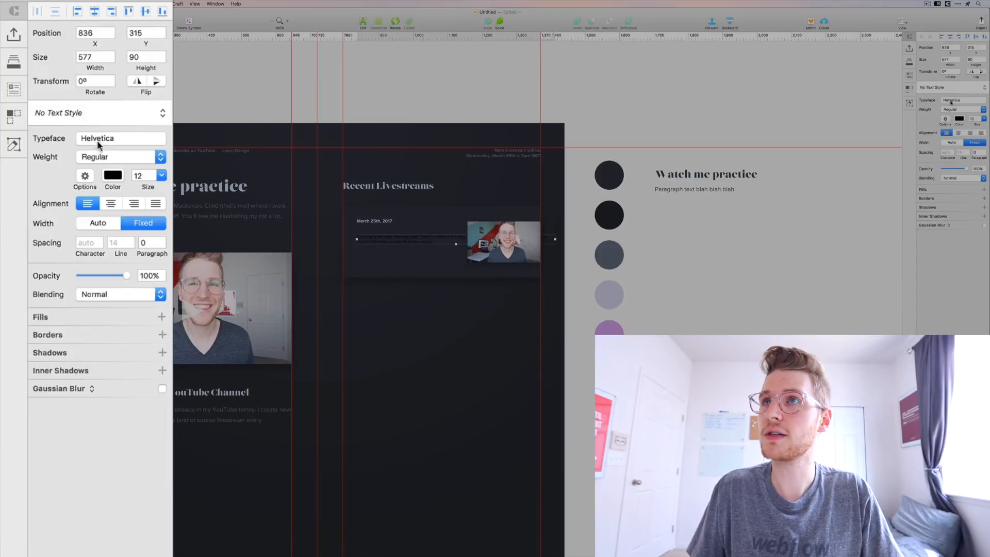
- Set the card description's typeface to Proxima Nova Regular and its colour to the grey-blue document colour 6B7183
left_click(951, 101)
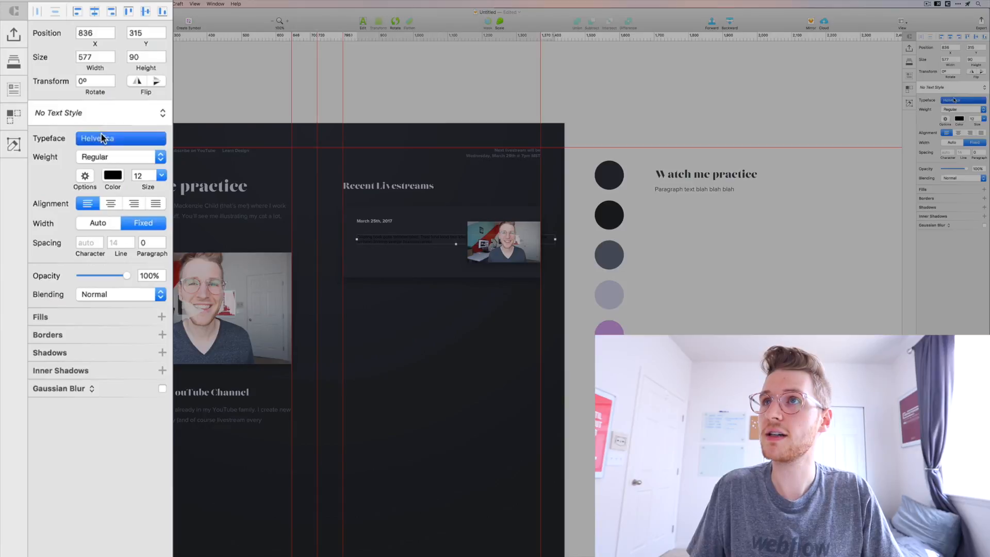
left_click(937, 141)
left_click(940, 110)
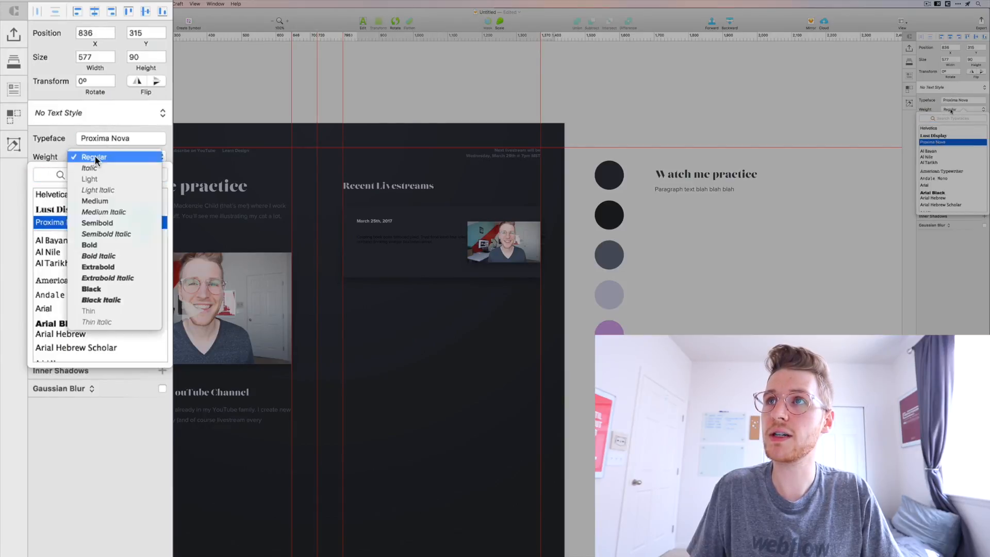
left_click(940, 109)
left_click(936, 110)
left_click_drag(978, 121, 946, 120)
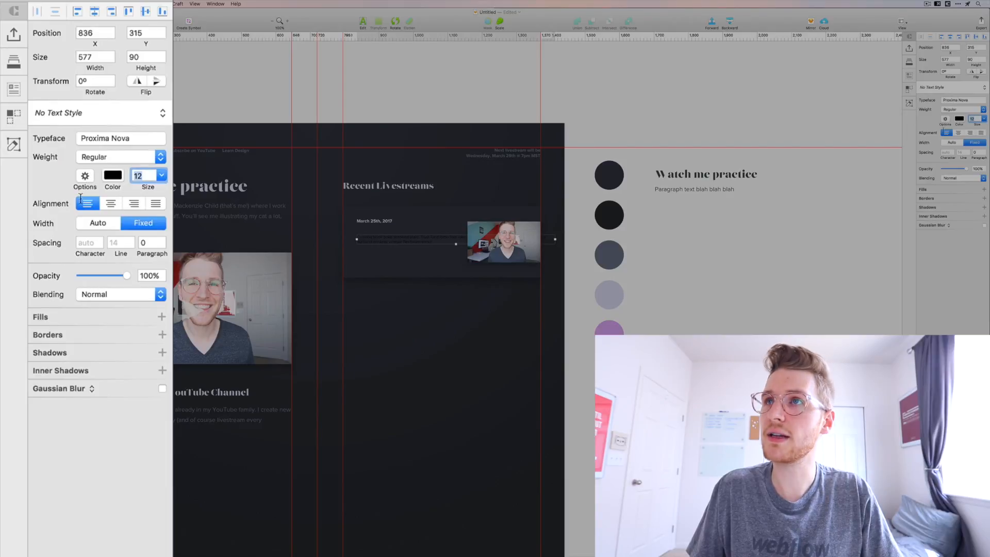
left_click(960, 119)
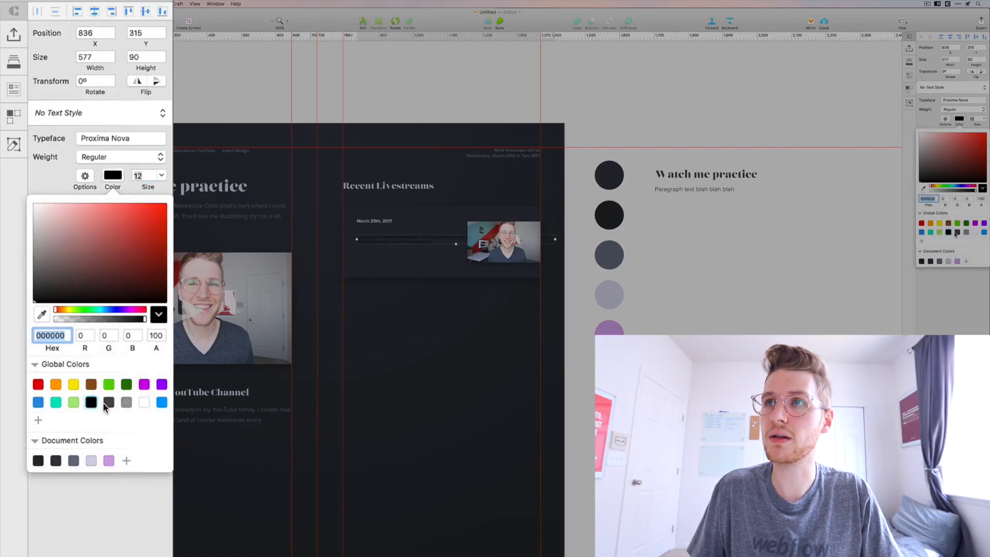
left_click(940, 261)
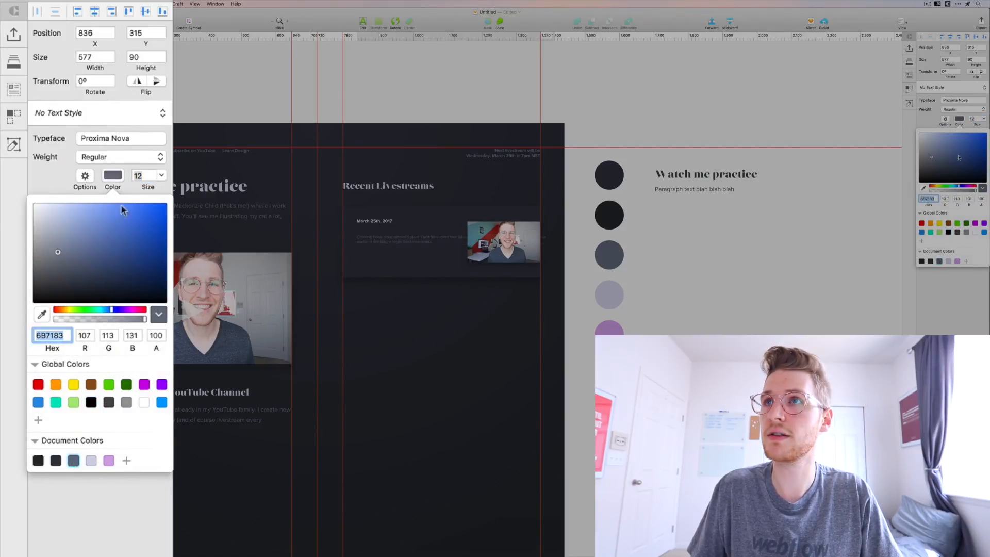
- Set the livestream card description's font size to 16
left_click(975, 120)
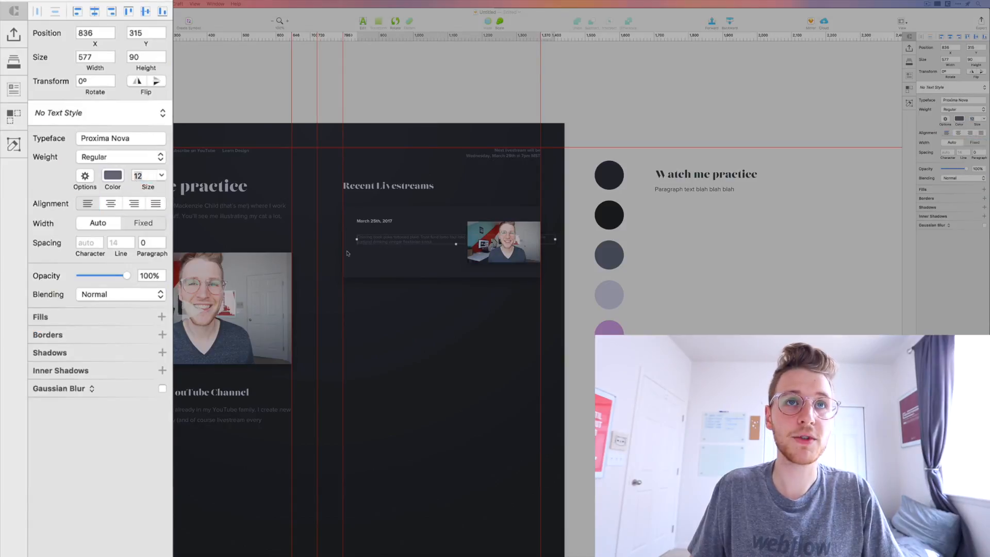
left_click(358, 272)
left_click(381, 239)
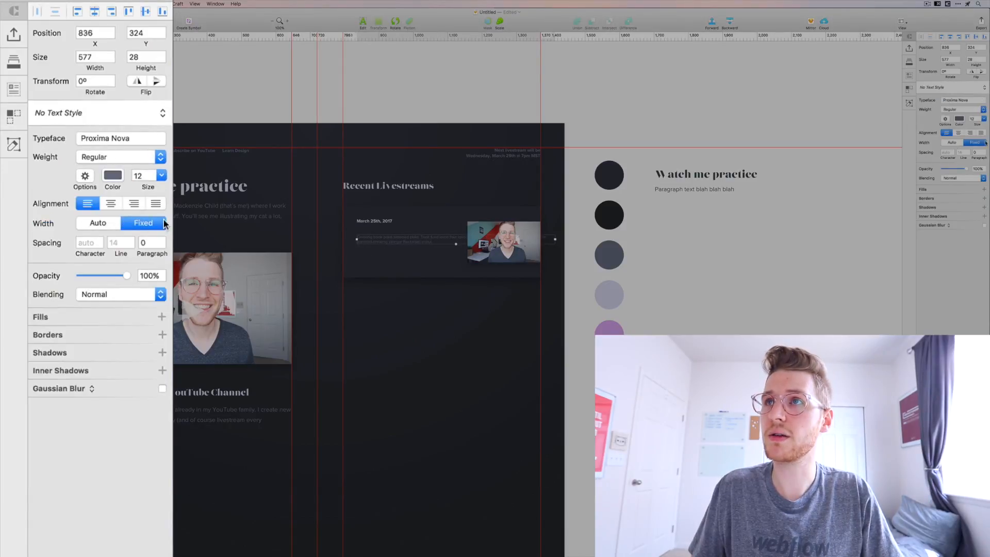
left_click(148, 179)
key("Up")
key("Up")
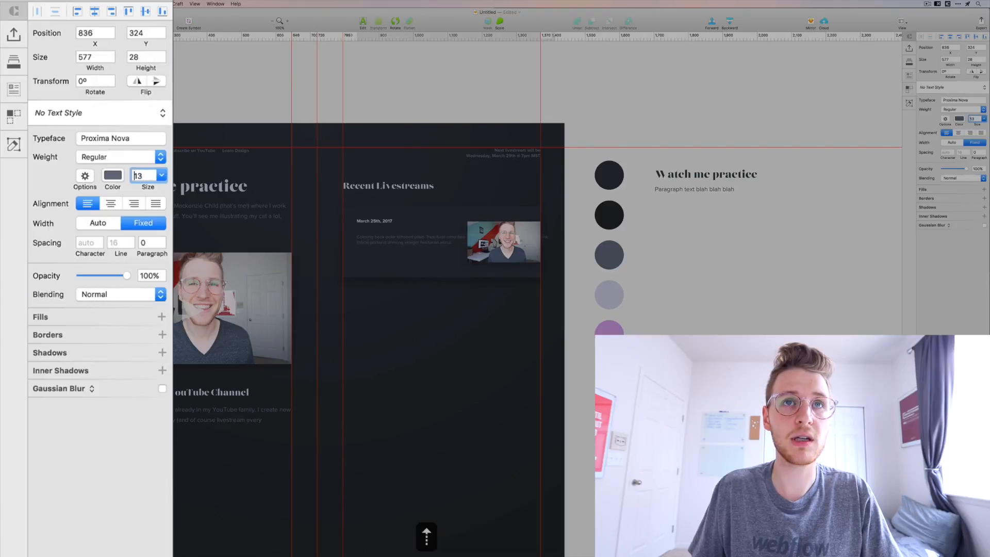
key("Up")
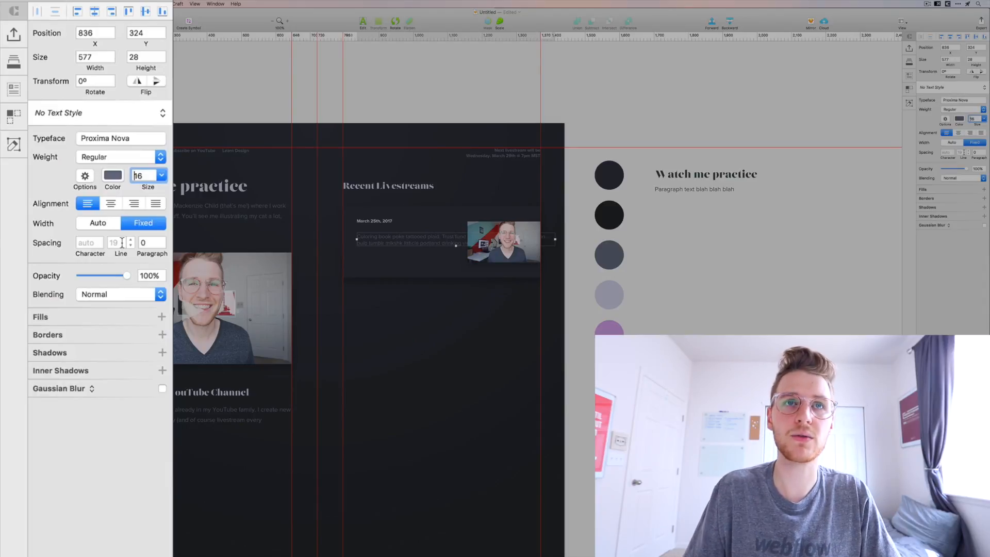
- Calculate 16 * 1.5 in Spotlight and set the card description's line spacing to 24
key("super+space")
type("16")
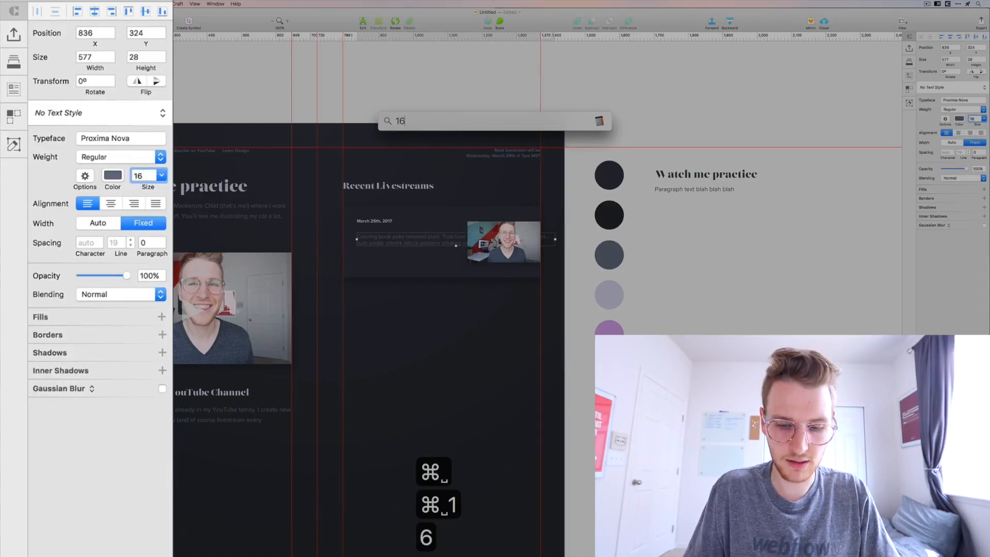
type(" * 1.6")
key("BackSpace")
type("5")
key("super+space")
key("super+space")
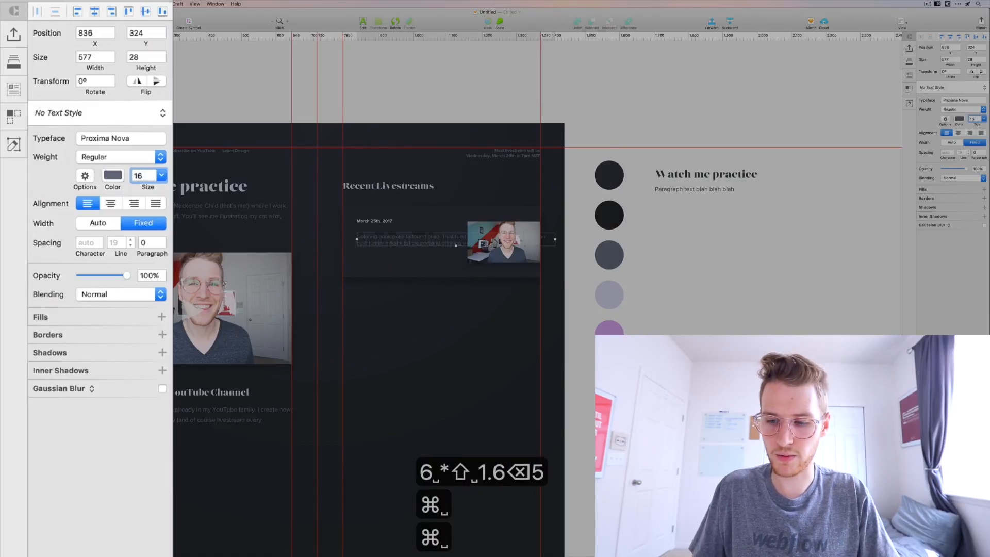
left_click(131, 240)
left_click(130, 240)
left_click(130, 240)
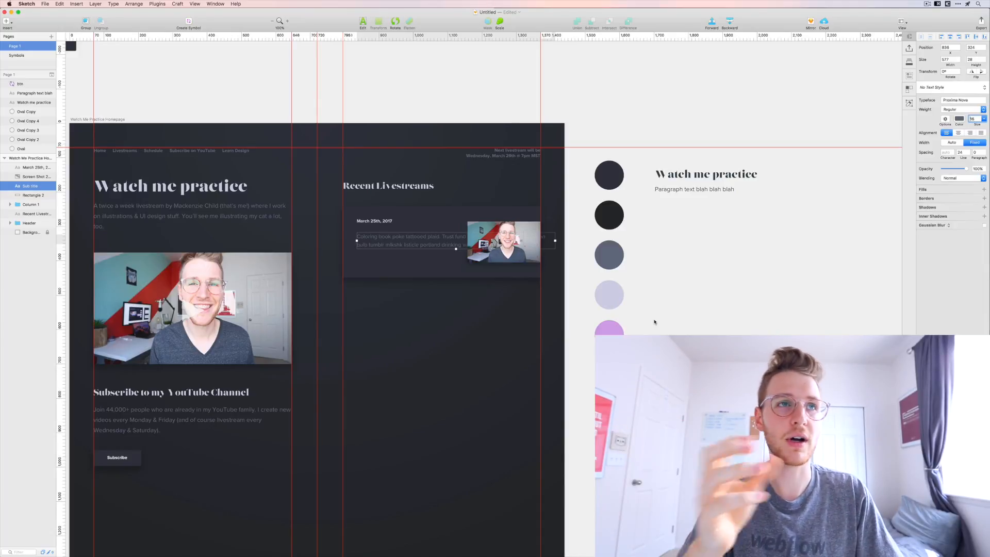
- Narrow the description's text box to about 298 px wide so the text stays clear of the card's thumbnail
left_click(503, 299)
left_click(552, 237)
left_click_drag(556, 241, 418, 242)
left_click(439, 298)
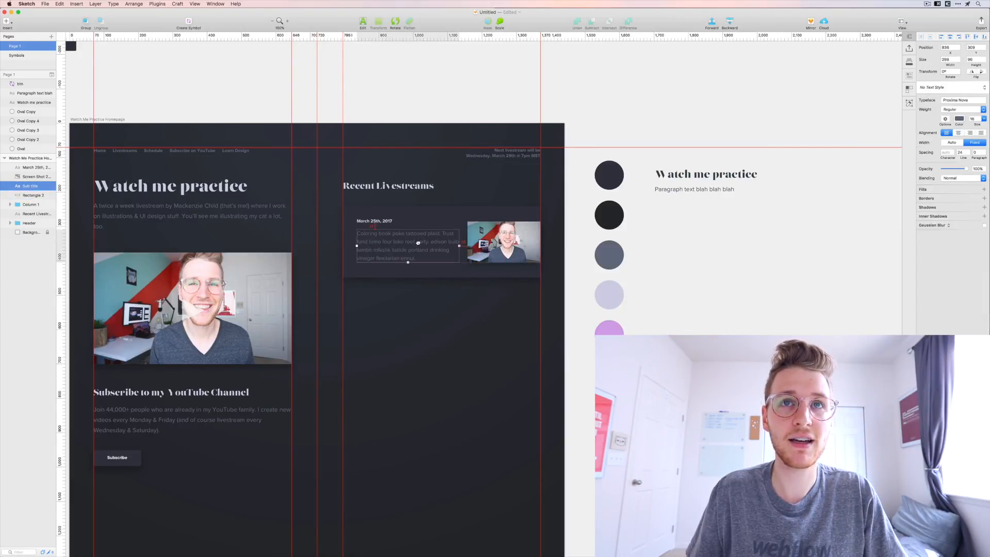
left_click(432, 282)
- Move the card's thumbnail outward to X 1196 so that it overhangs the card's right edge
left_click_drag(491, 255, 505, 253)
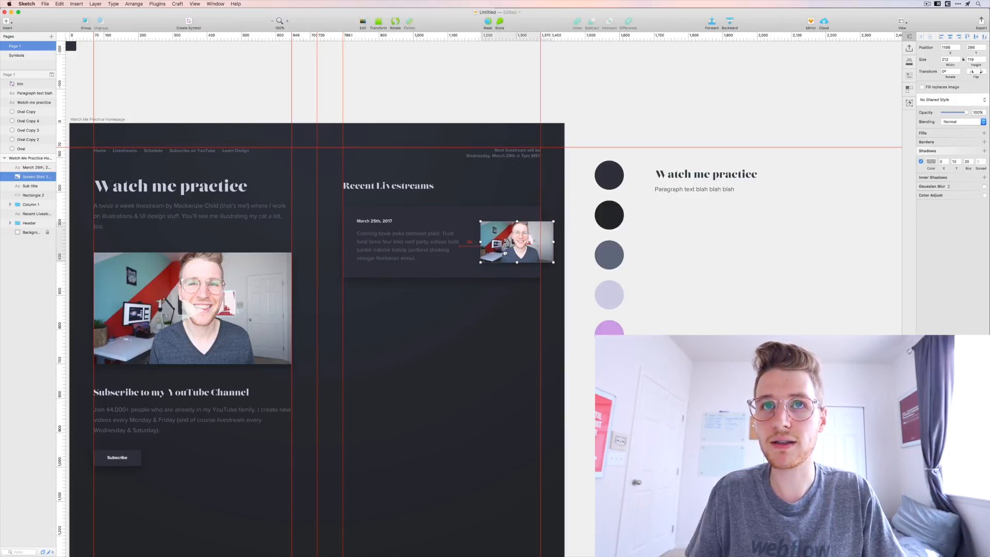
left_click(504, 286)
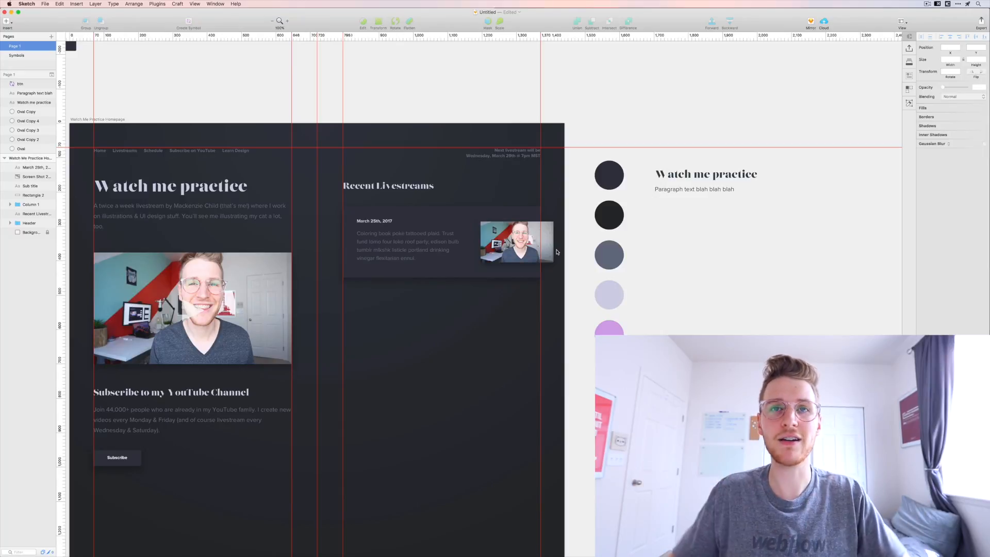
key("super+equal")
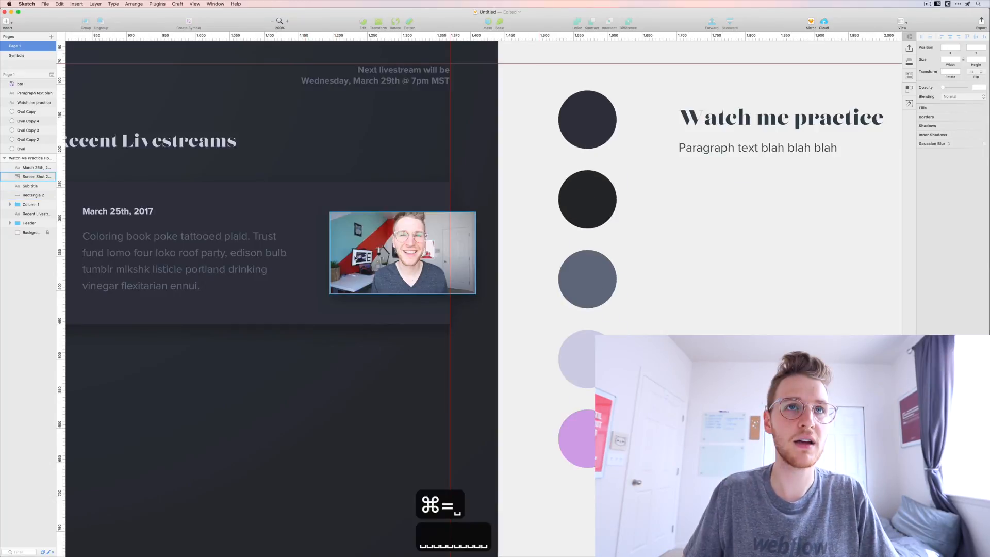
left_click(356, 221)
left_click(349, 194)
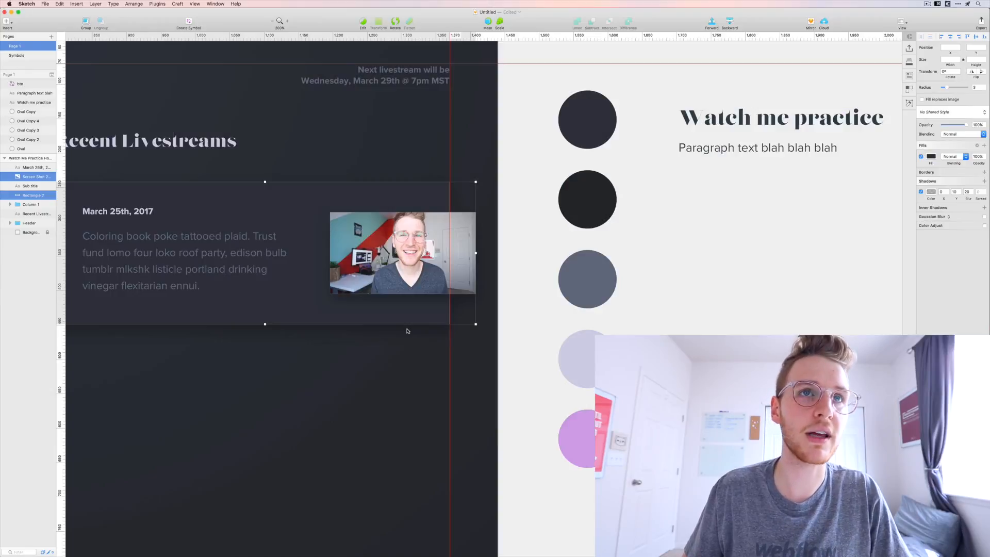
left_click(354, 402)
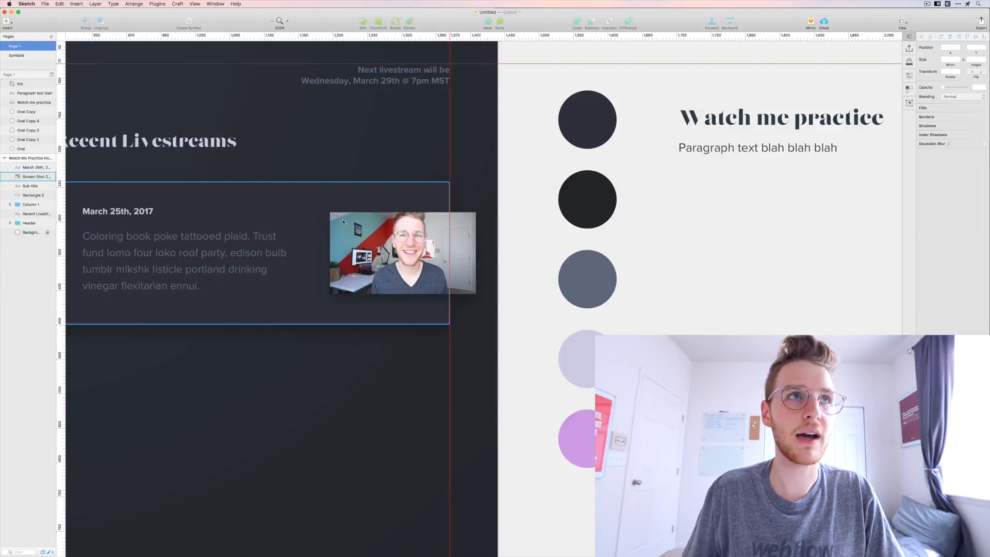
- Draw a 212 by 119 rounded rectangle with radius 3 exactly over the card's thumbnail and remove its border
key("u")
left_click_drag(378, 251, 475, 294)
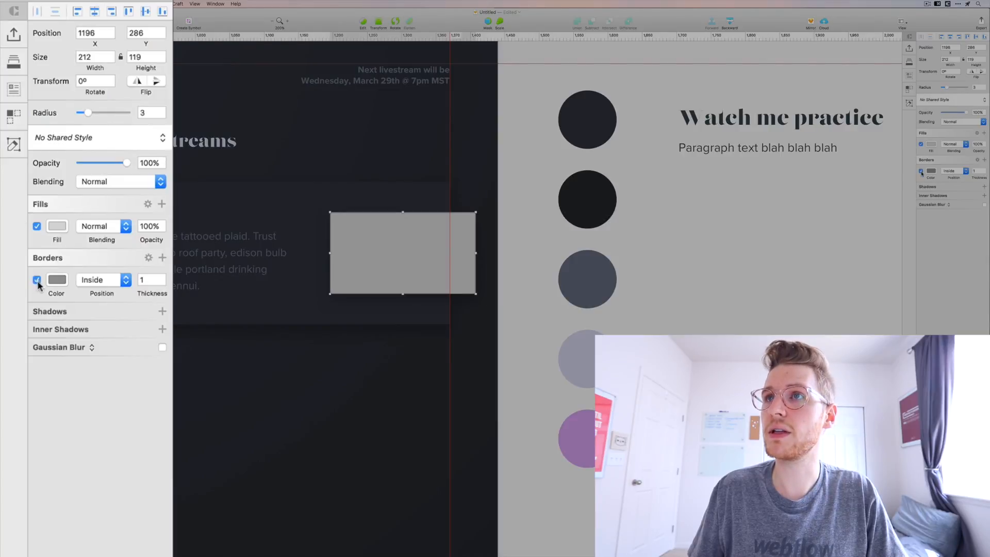
left_click(37, 281)
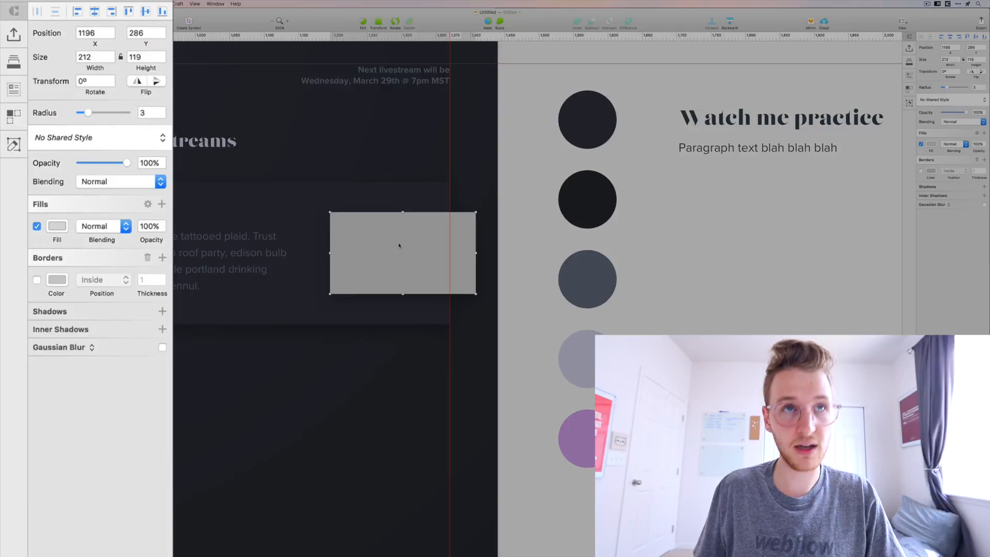
- Send the rounded rectangle behind the thumbnail image and use it as a mask for the image
key("alt+super+Down")
key("alt+super+Down")
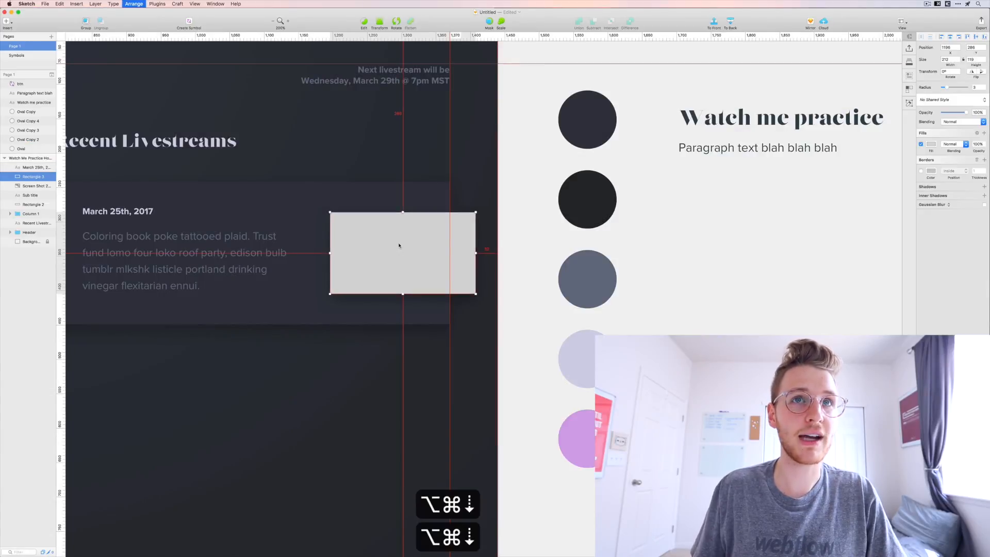
left_click(370, 242, "shift")
right_click(396, 243)
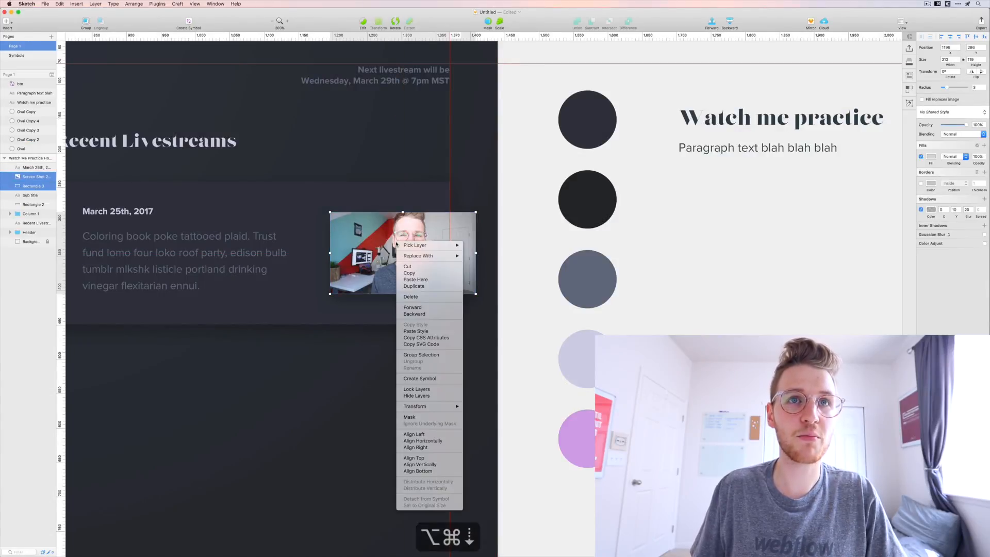
left_click(409, 417)
left_click(365, 417)
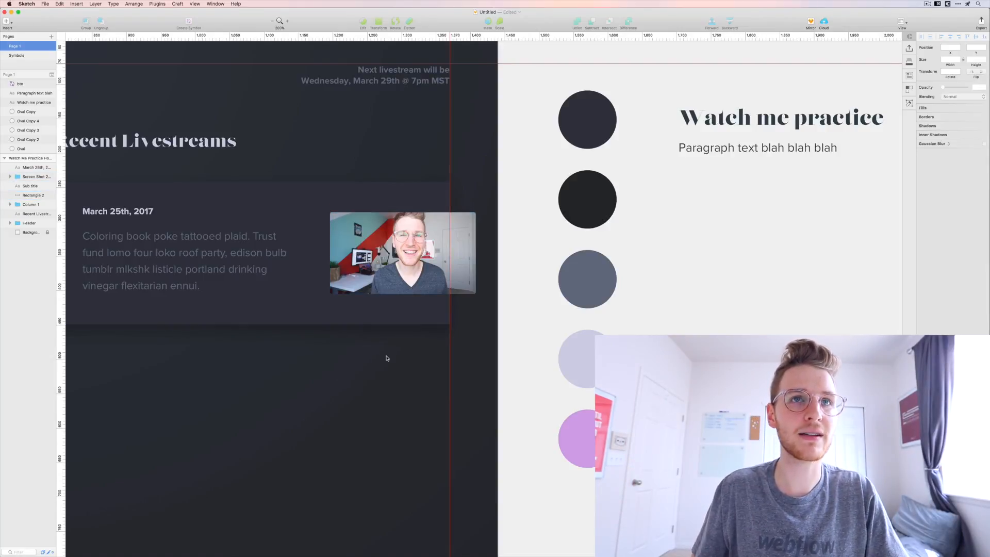
- Copy the livestream card rectangle's style and paste it onto the masked thumbnail group to give it the card's shadow
scroll(387, 358, "left", 5)
scroll(387, 357, "up", 2)
scroll(386, 358, "right", 2)
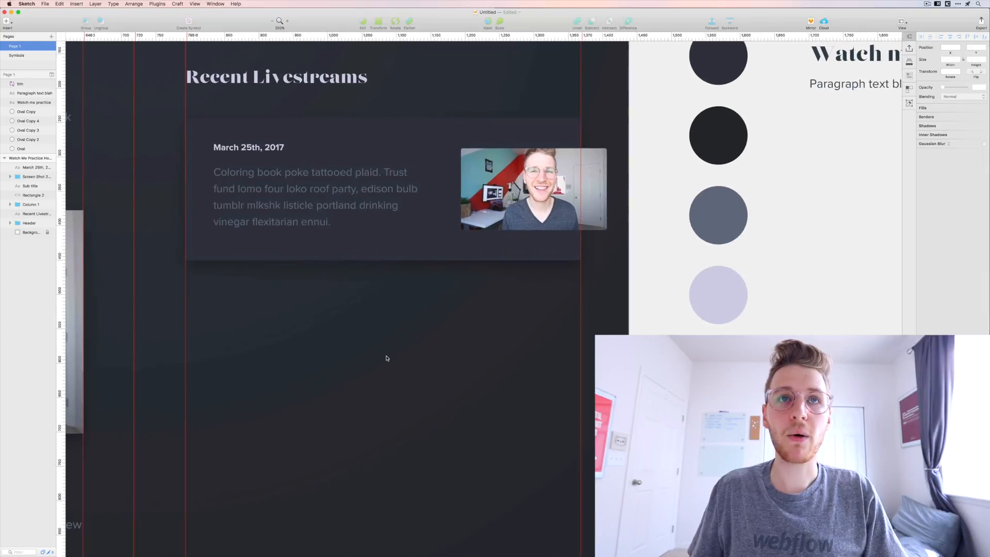
left_click(301, 281)
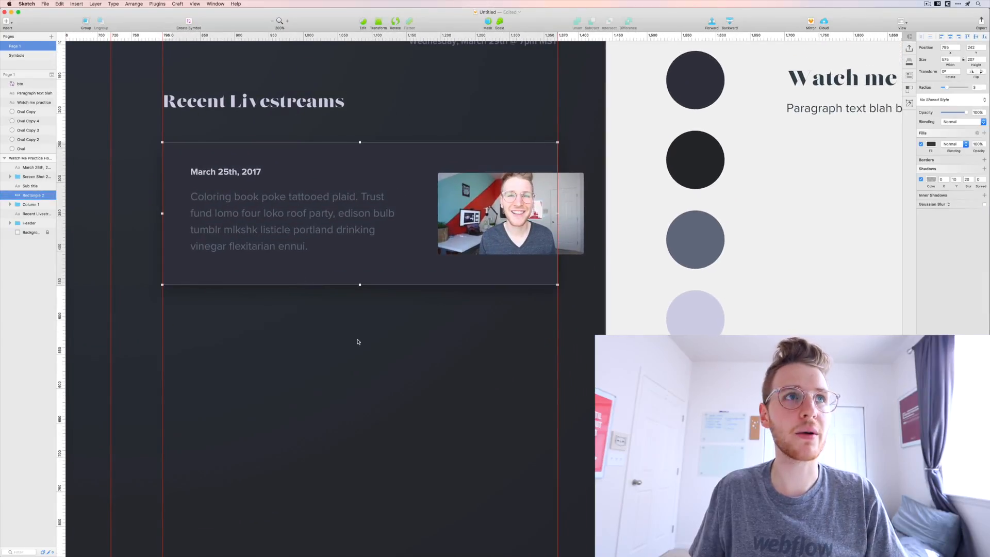
key("alt")
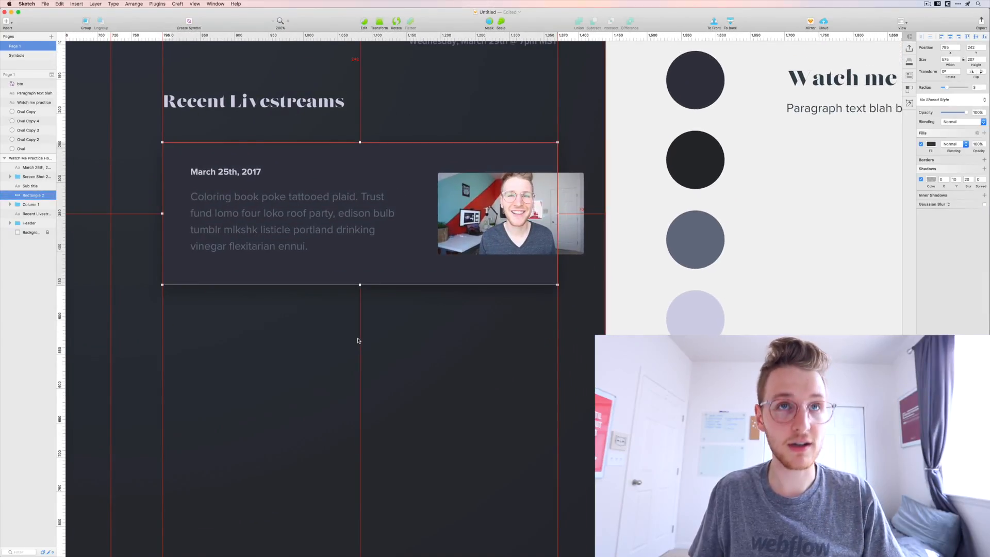
key("alt+super+c")
left_click(513, 196)
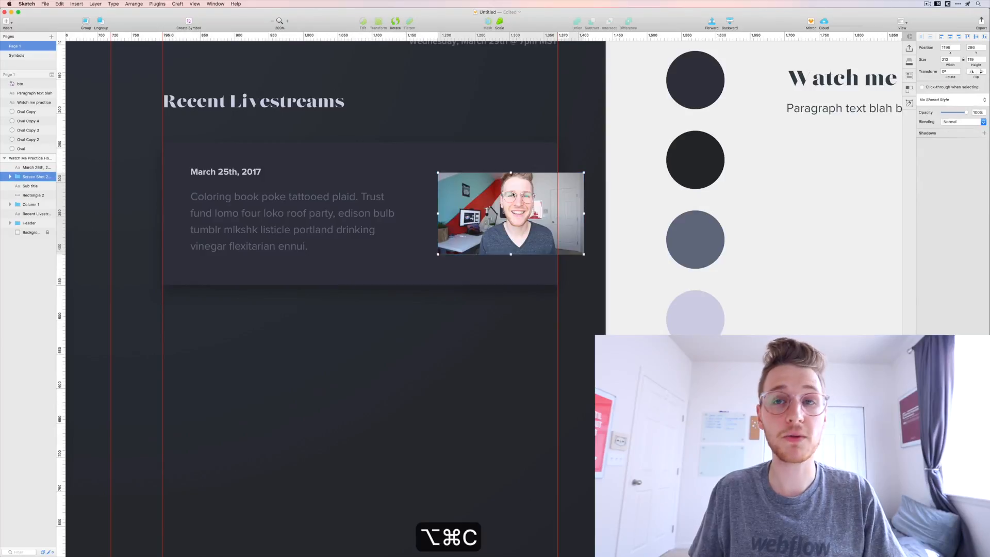
key("alt+super+v")
left_click(498, 324)
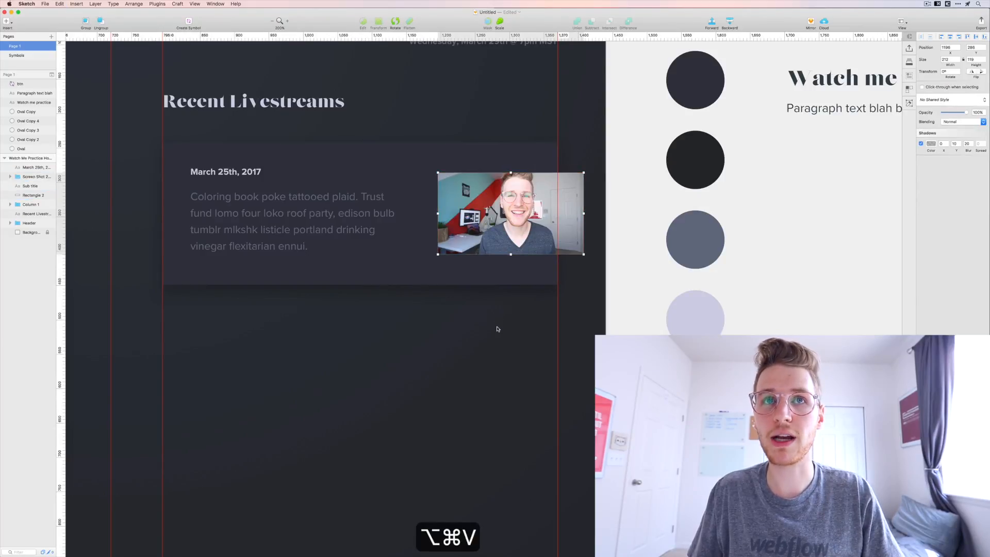
- Shorten the card's description by deleting its last line, "vinegar flexitarian ennui.", and the end of the line before it
left_click_drag(542, 293, 550, 295)
key("super+minus")
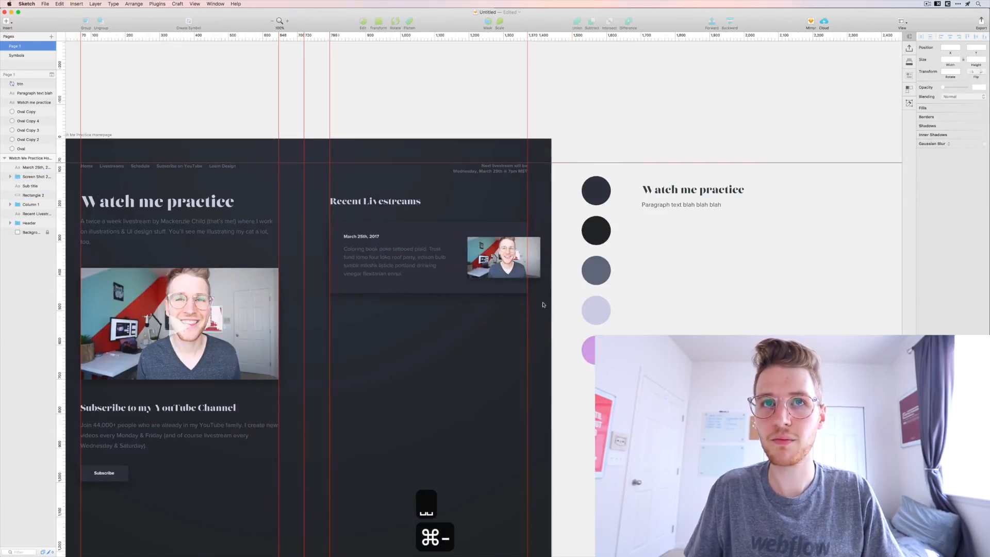
left_click_drag(503, 329, 540, 324)
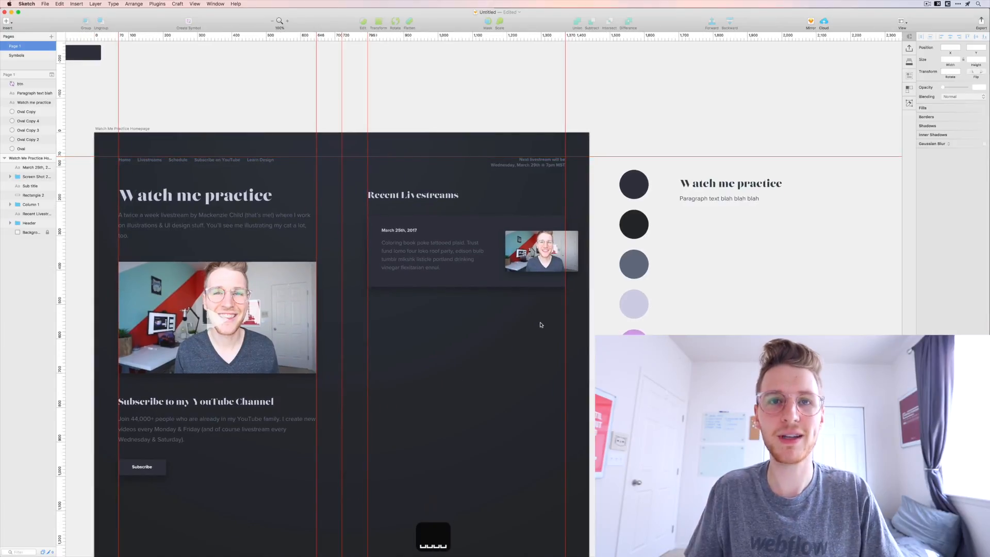
key("super+equal")
scroll(516, 323, "right", 3)
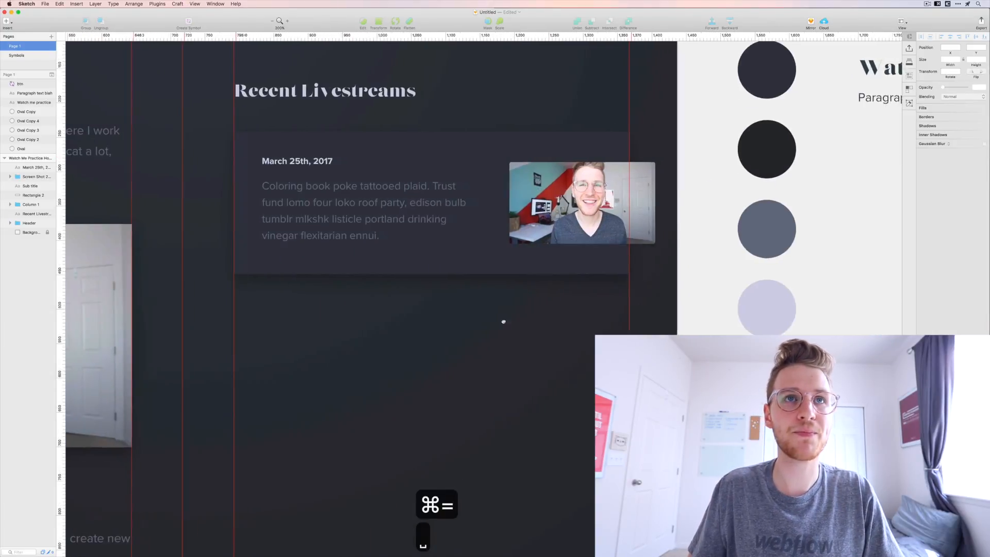
left_click(315, 255)
double_click(314, 254)
key("shift+super+Left")
key("shift+super+Left")
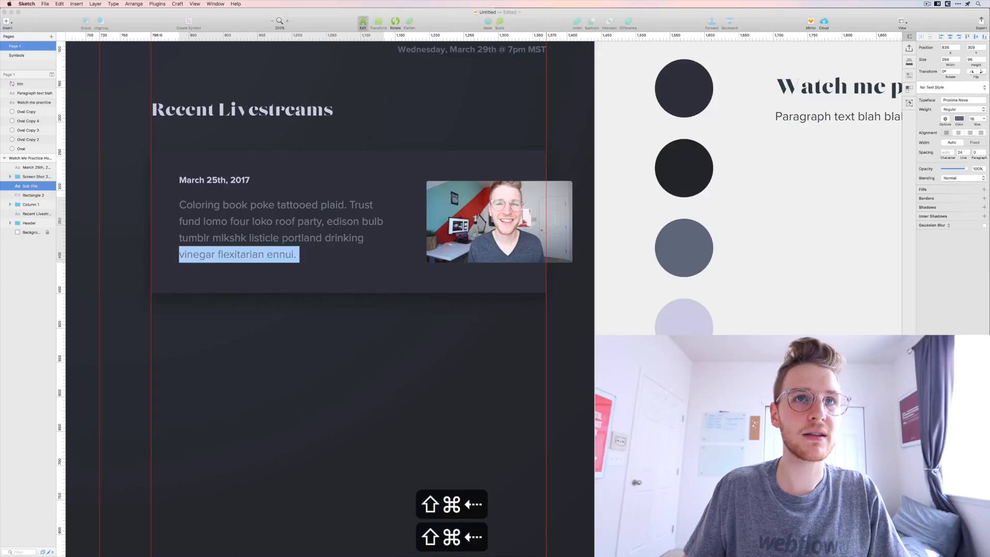
key("BackSpace")
key("BackSpace")
key("BackSpace")
key("BackSpace")
key("BackSpace")
key("BackSpace")
key("BackSpace")
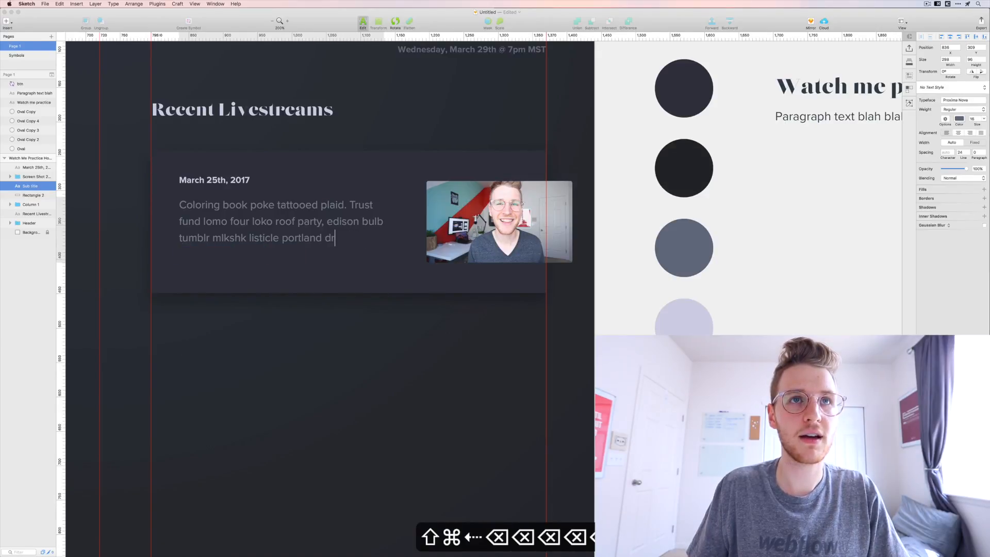
- End the card description with an ellipsis after "portland" and widen its text box to about 333 px
type("...")
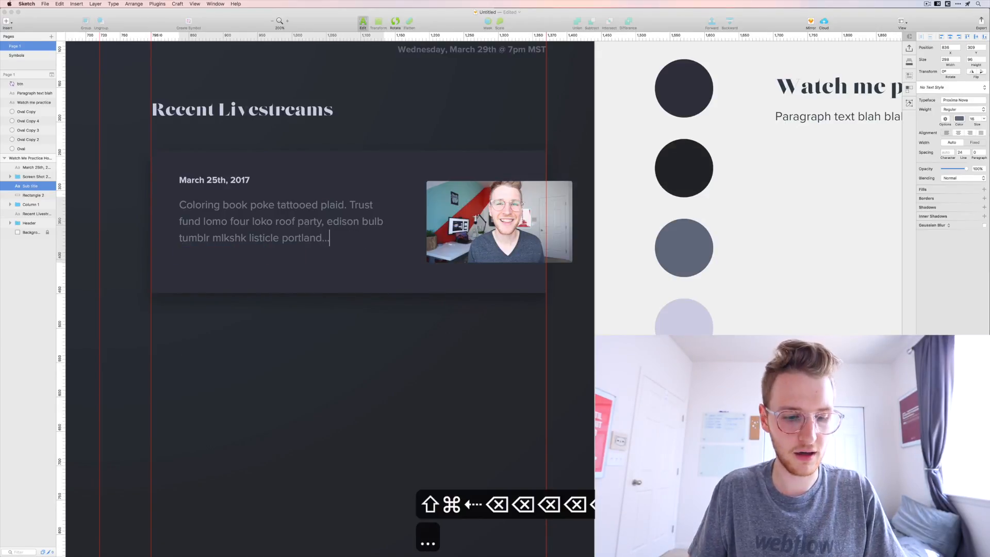
key("Escape")
left_click_drag(383, 221, 408, 221)
- Convert the card's March 25th, 2017 date text to uppercase
left_click(237, 188)
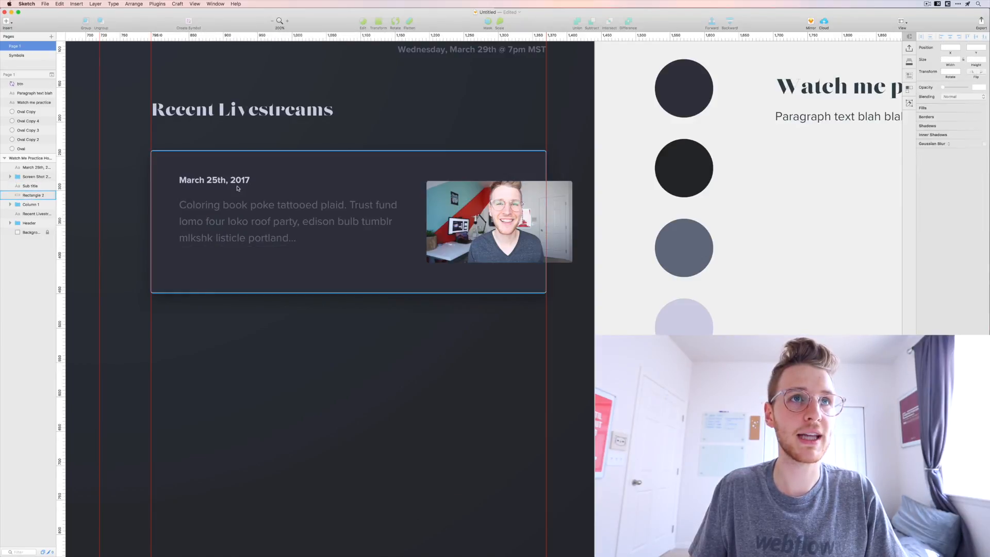
left_click(238, 182)
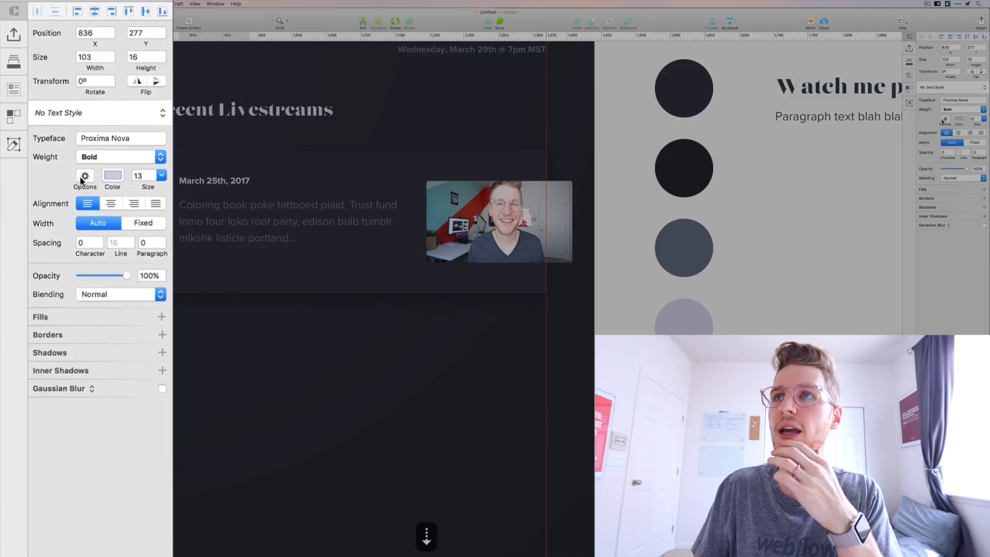
left_click(81, 178)
left_click(78, 277)
left_click(78, 284)
left_click(327, 318)
- Move the date and description together down to sit vertically centred beside the card's thumbnail
left_click(247, 181)
left_click(345, 244, "shift")
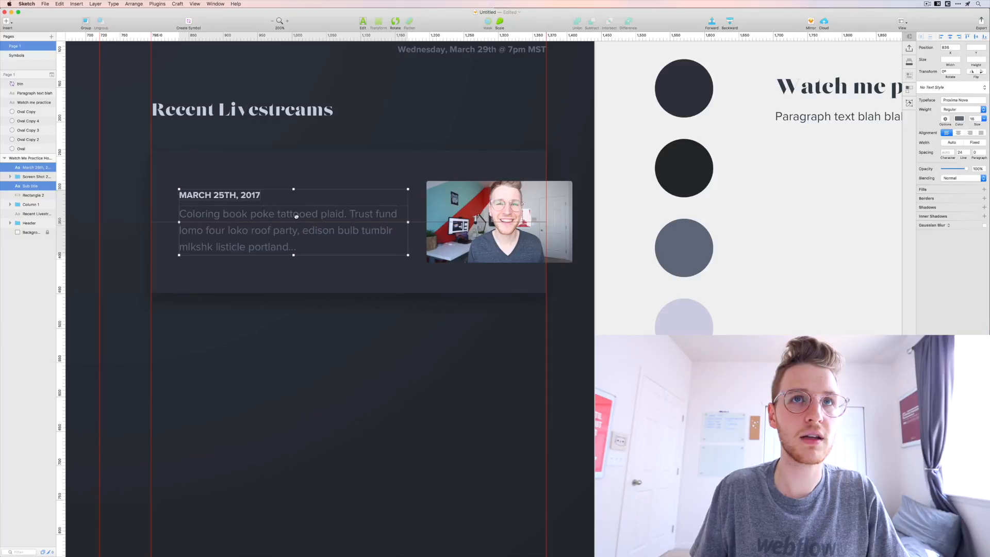
key("Down")
key("Down")
key("Down")
key("Down")
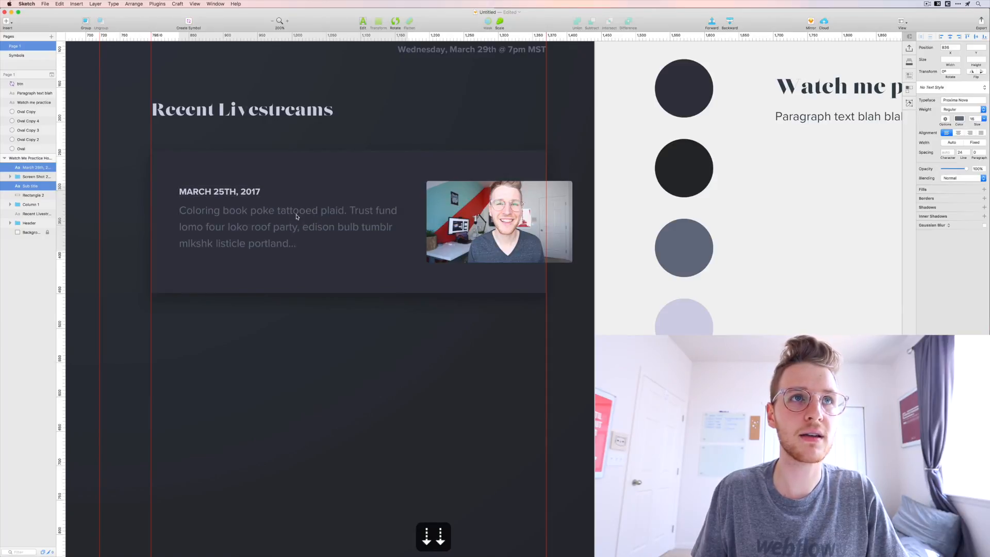
- Shorten the card's background rectangle equally from its upper and lower edges to a height of 181 px
left_click(288, 179)
key("alt")
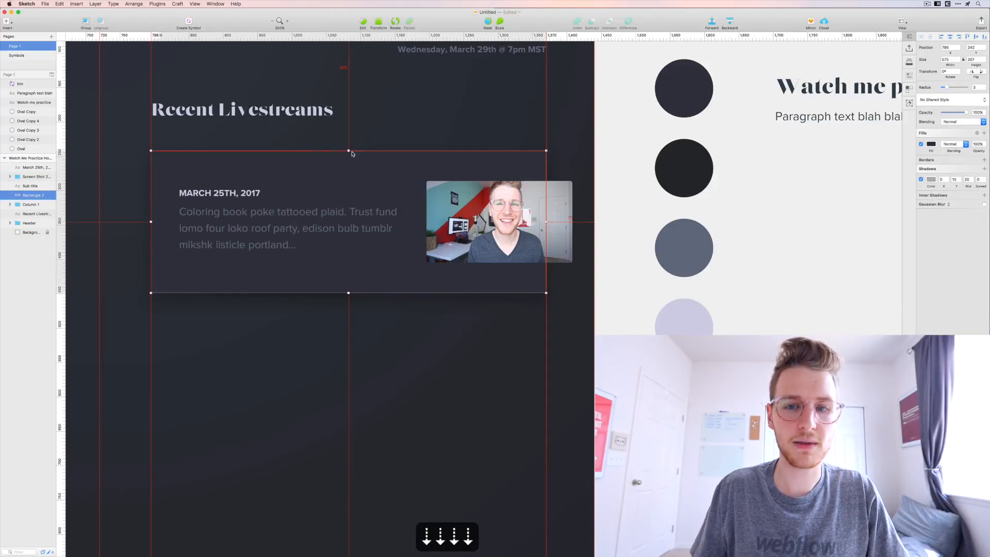
left_click_drag(350, 151, 351, 161)
left_click(354, 132)
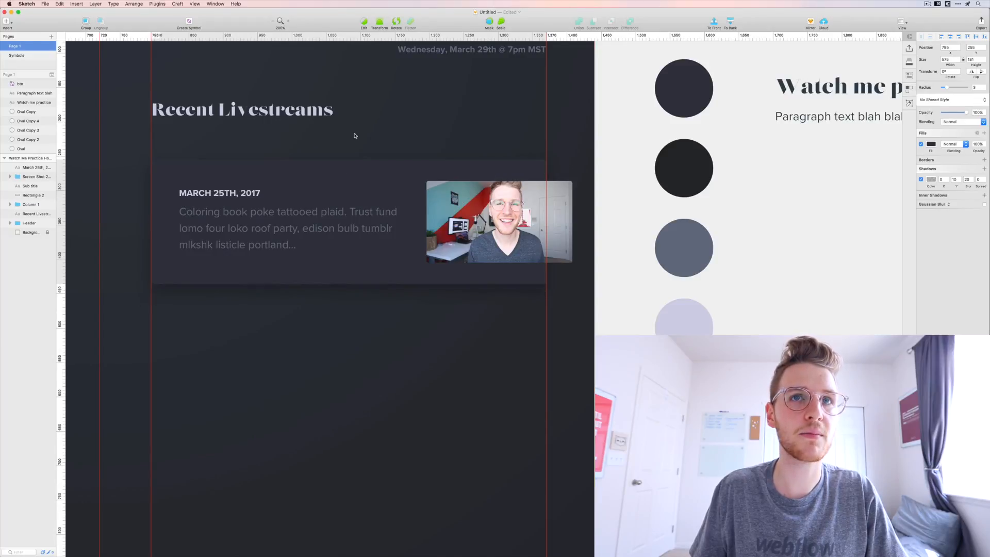
- Nudge the card's date up 2 px and its description down 3 px to loosen the spacing between them
left_click(247, 226)
left_click(241, 197)
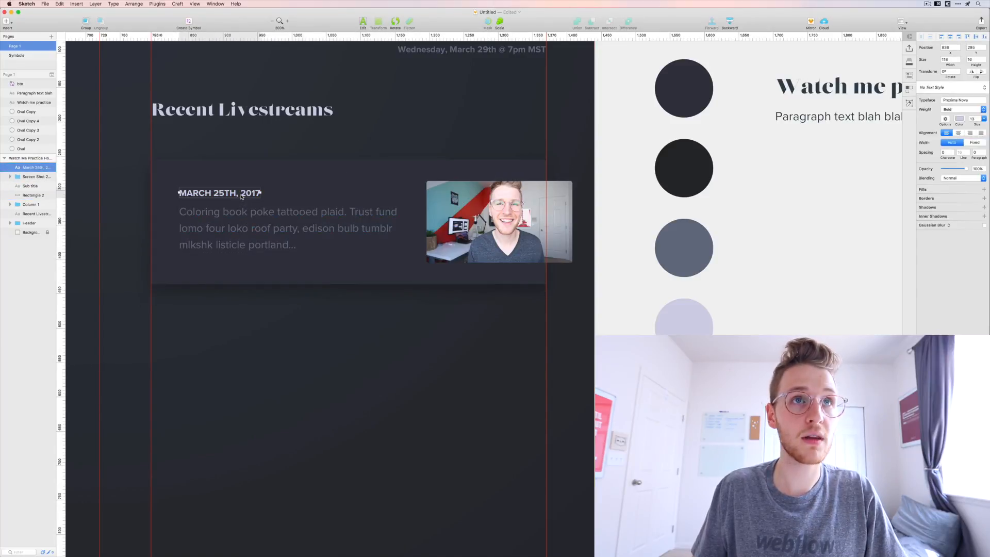
key("Up")
key("Up")
left_click(244, 228)
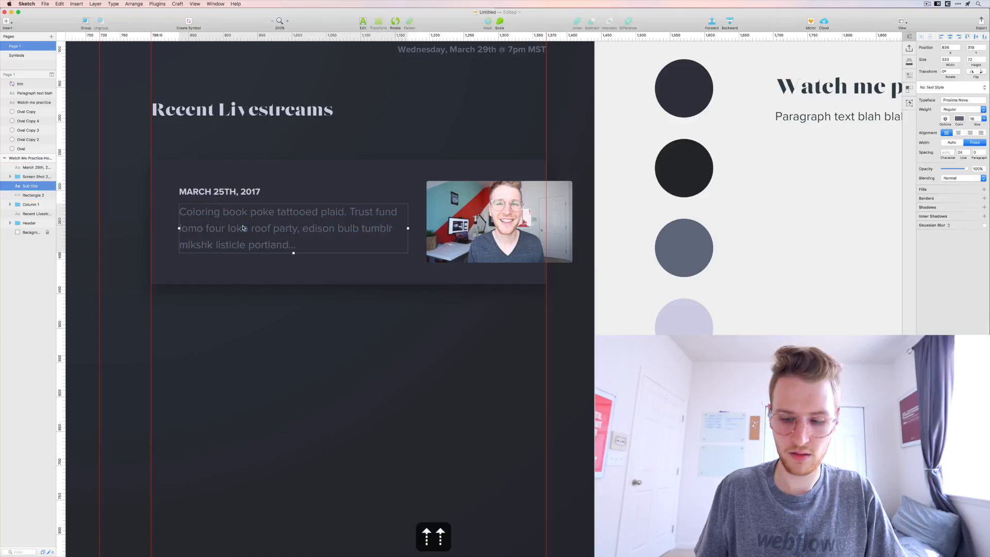
key("Down")
key("Down")
key("Down")
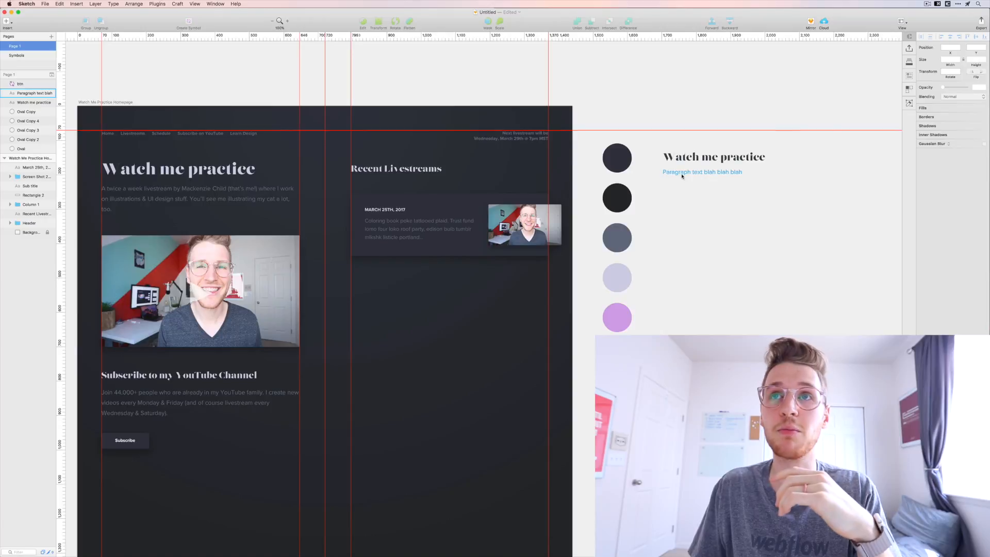
- Duplicate the Recent Livestreams heading into the empty area below the card and change the copy's text to 12
left_click_drag(384, 172, 384, 301, "alt")
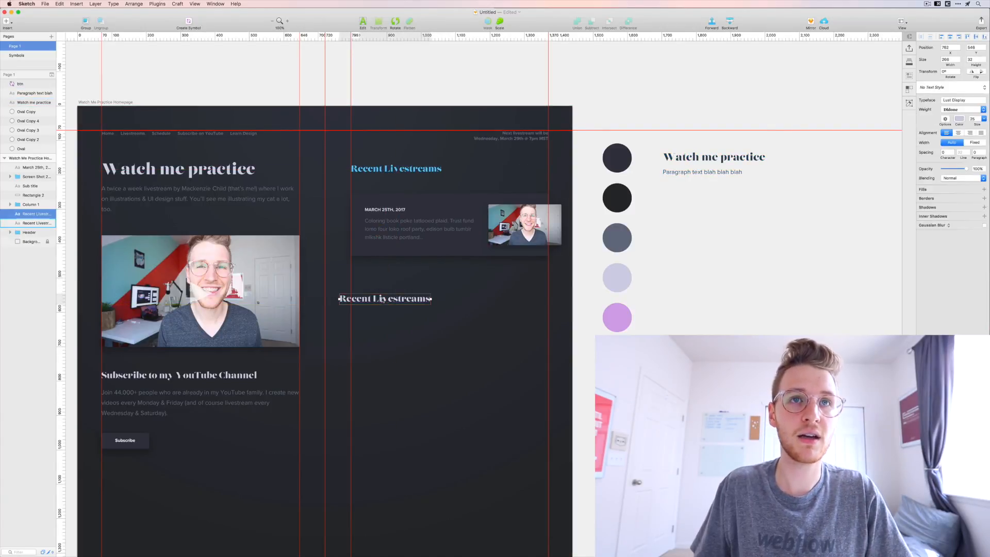
double_click(384, 299)
key("cmd+a")
type("12")
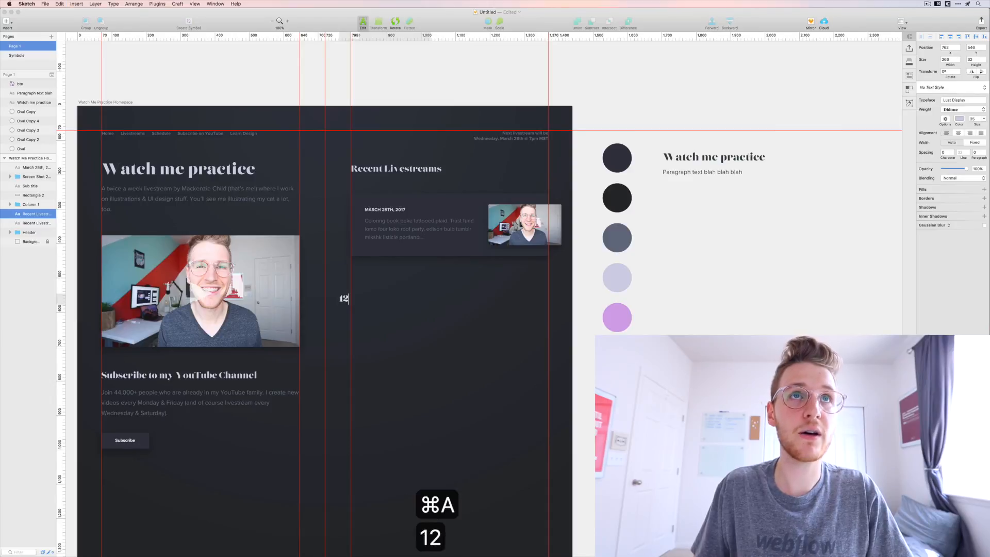
- Right-align the number 12 and place it just left of the livestream card, at about X 720, Y 335
key("super+a")
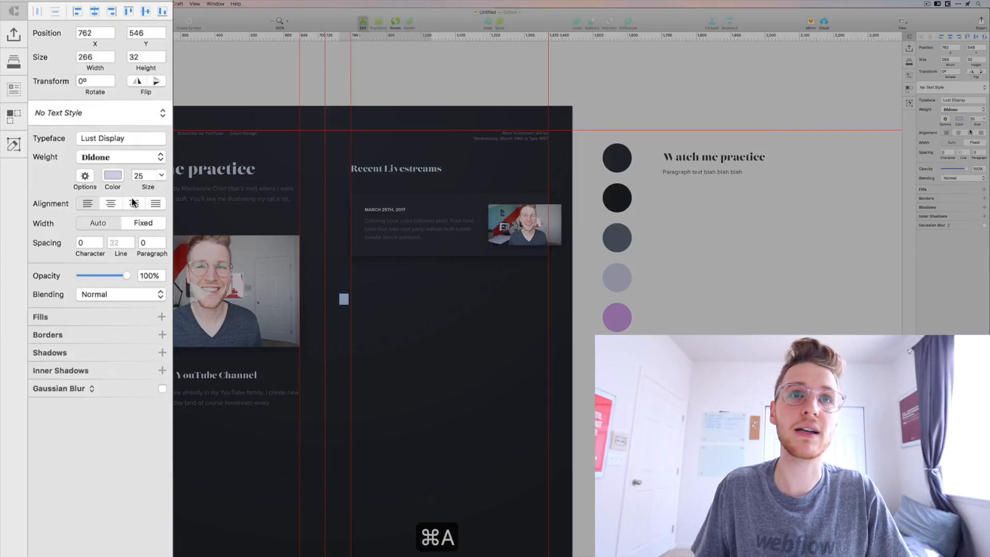
key("Escape")
left_click_drag(344, 299, 335, 229)
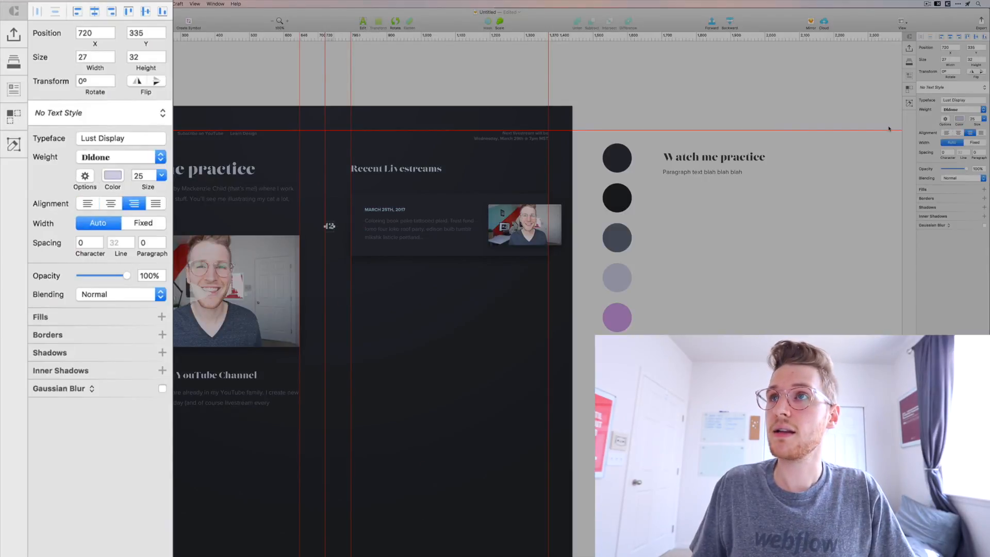
- Set the font size of the number 12 to 75
left_click(150, 176)
key("shift+Up")
key("shift+Up")
key("shift+Up")
key("shift+Up")
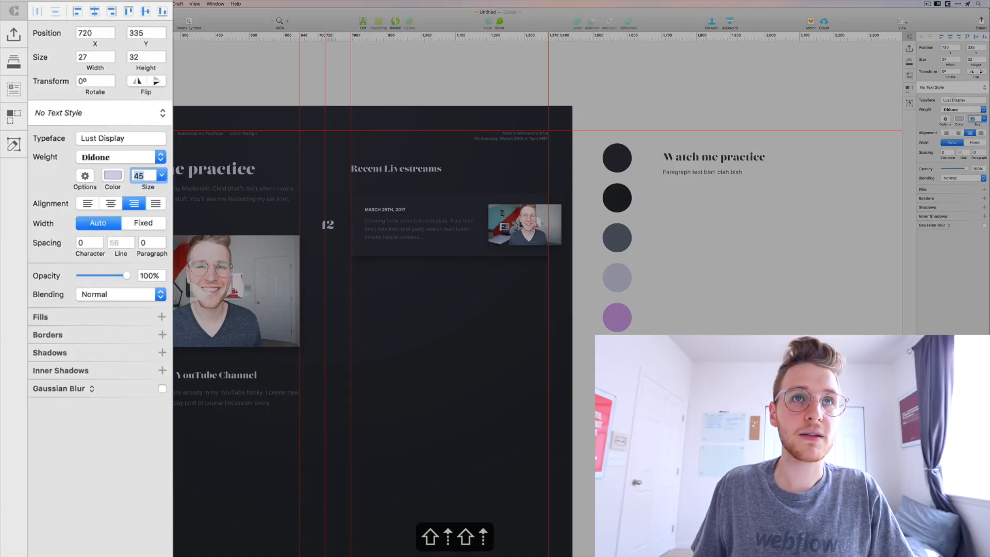
key("shift+Up")
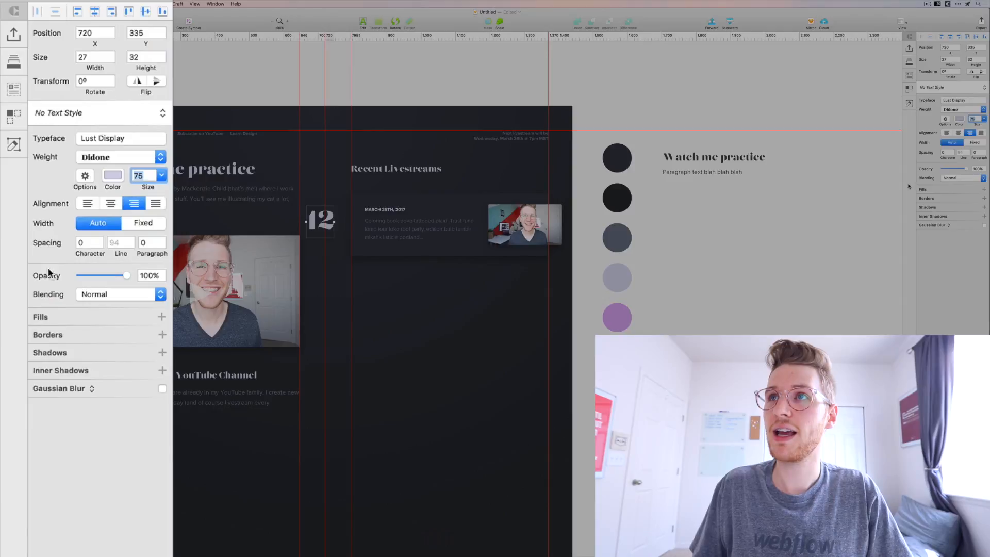
- Recolour the number 12 to the dark slate 3E424E so it is subtle against the background
left_click(113, 176)
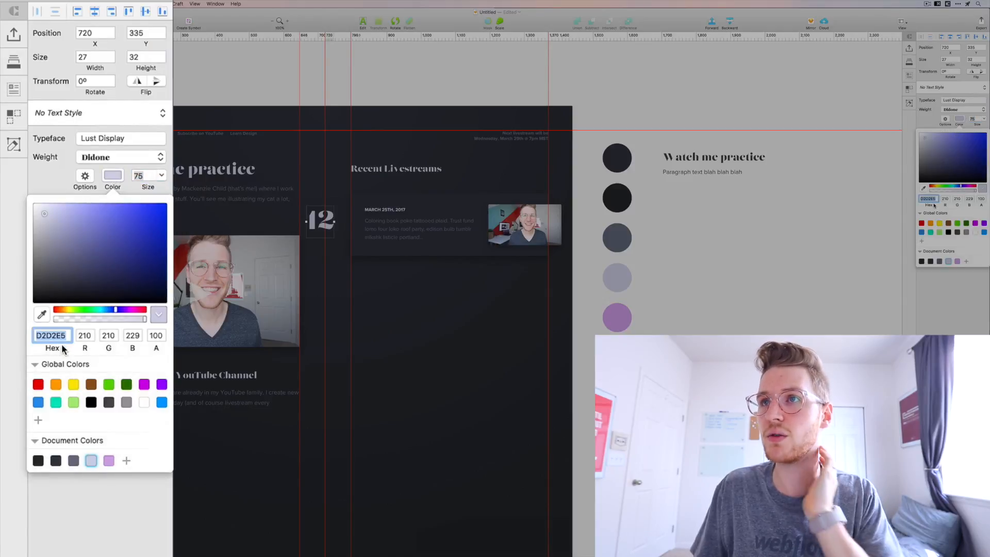
left_click(73, 461)
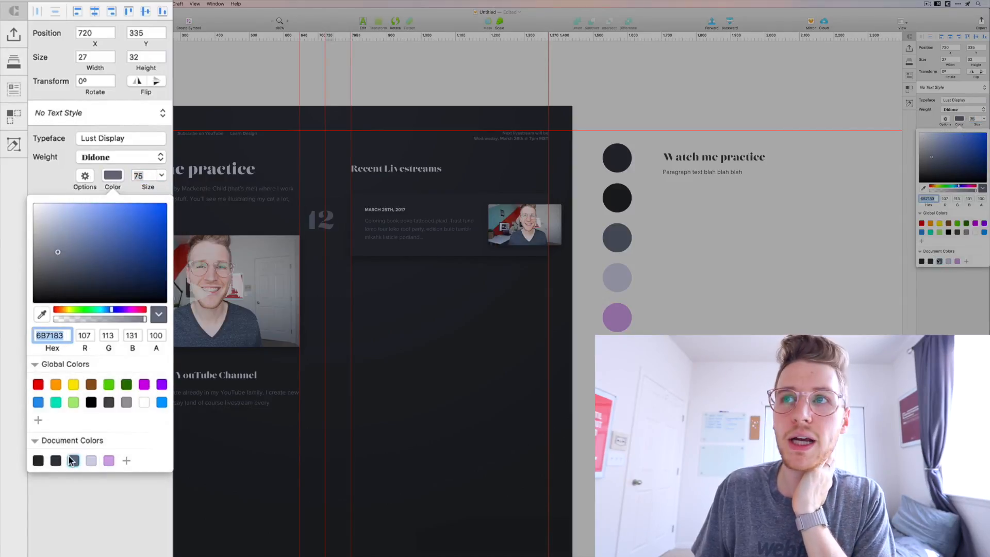
left_click(56, 460)
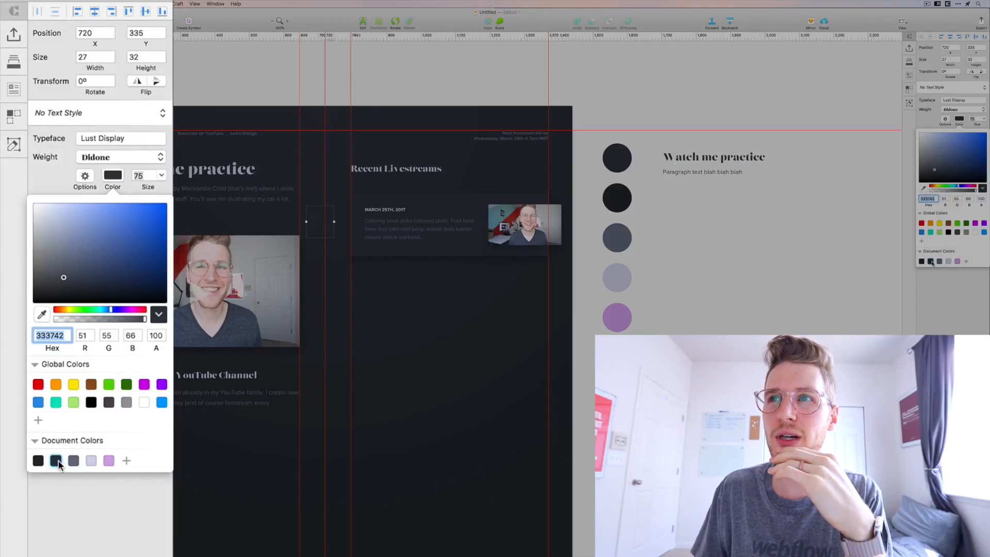
left_click_drag(64, 281, 66, 278)
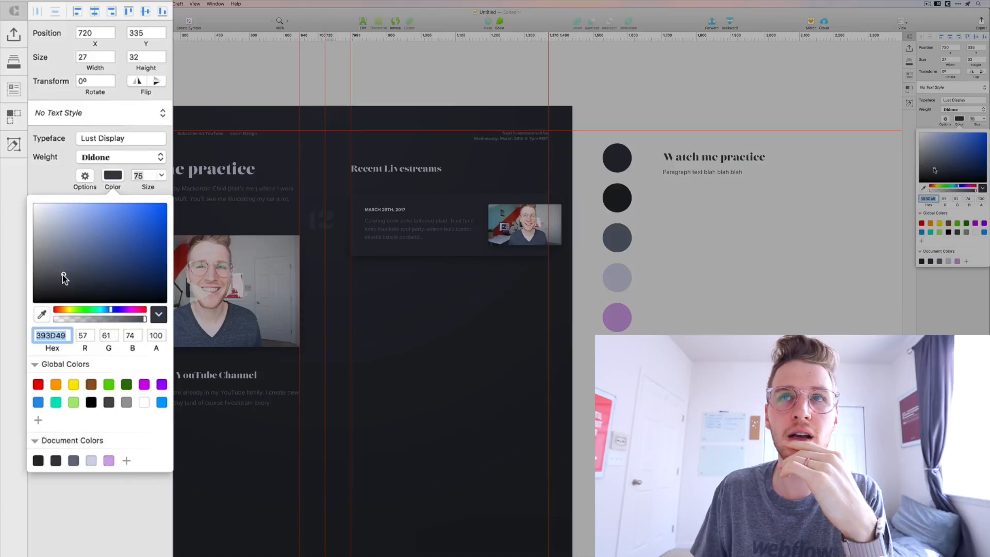
left_click_drag(61, 278, 60, 273)
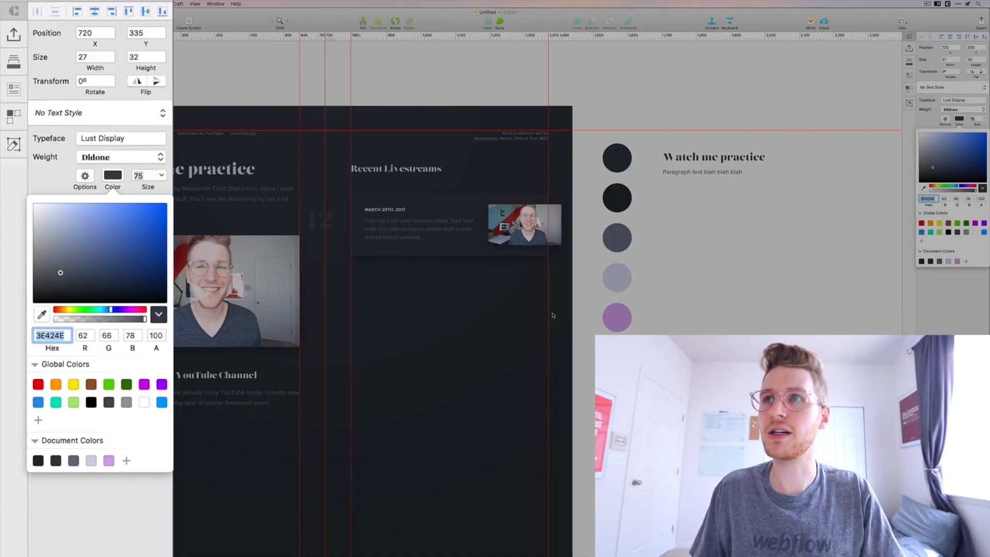
- Move the number 12 right so it is partly tucked behind the card's left edge, at about X 729
left_click(485, 296)
left_click_drag(327, 227, 356, 229)
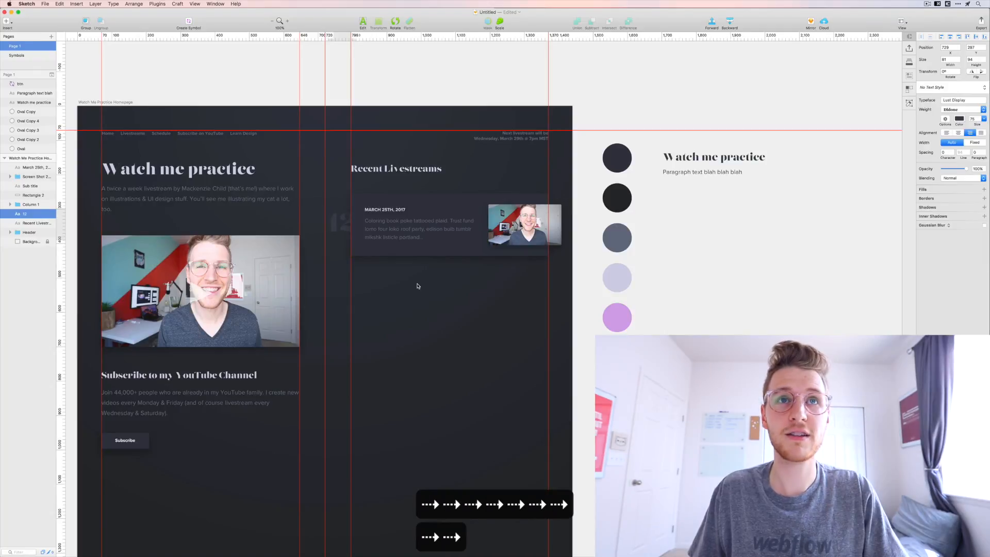
left_click(478, 289)
- Group the card's elements together with the number and name the group Livestream
left_click_drag(564, 271, 336, 196)
key("super+g")
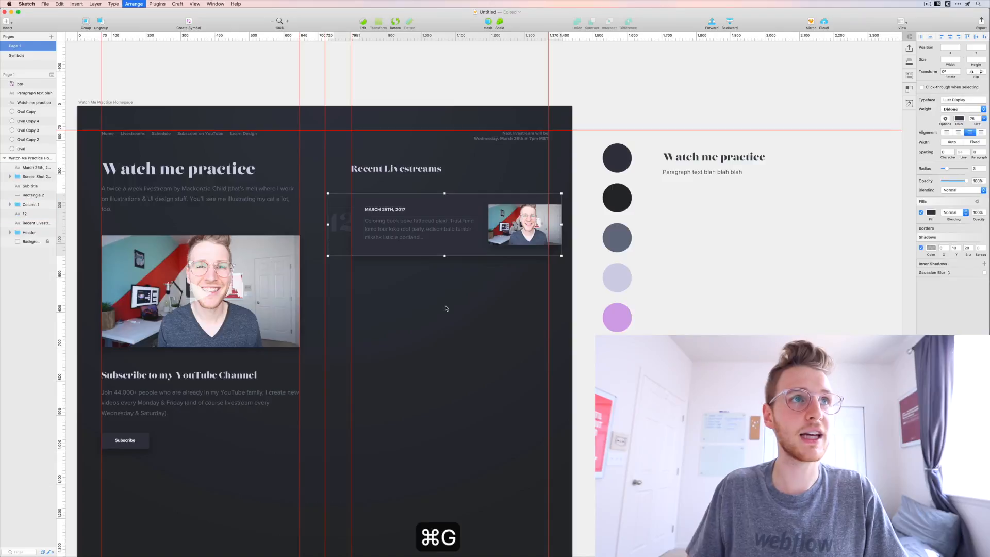
key("super+r")
type("Livest")
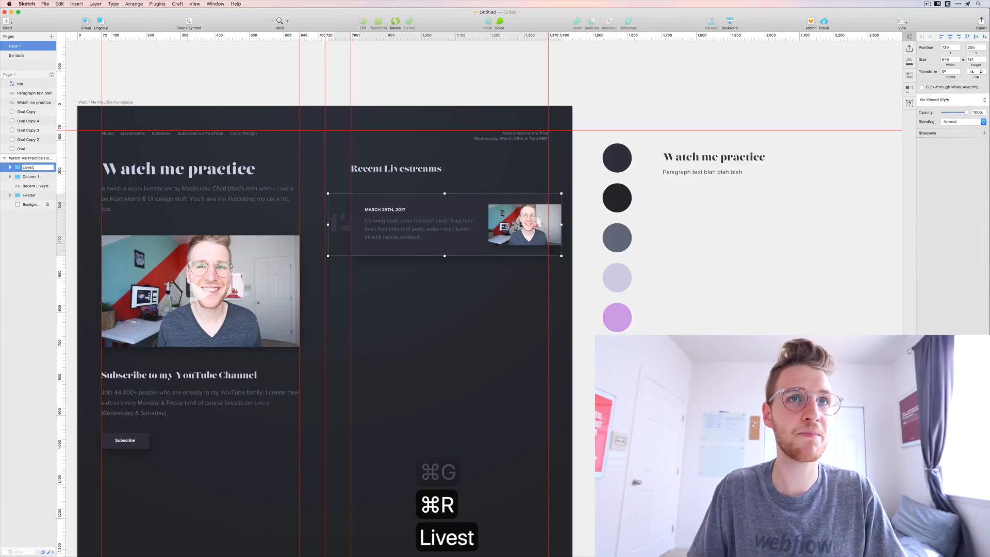
type("ream")
key("Return")
- Duplicate the Livestream group directly below the original, leaving a 40 px gap at Y 476
left_click(444, 342)
left_click_drag(444, 342, 438, 267)
left_click(424, 166)
left_click_drag(424, 166, 425, 224)
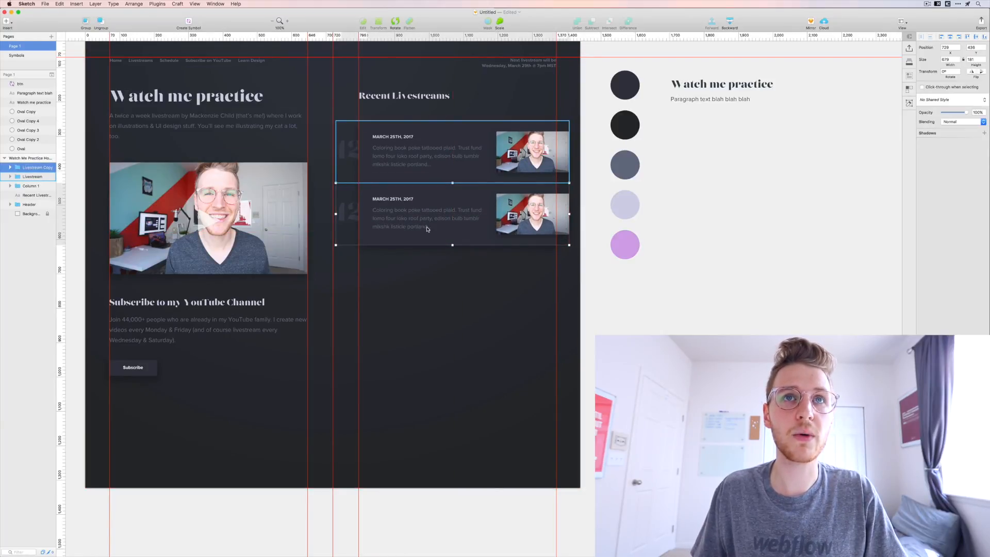
key("shift+Down")
key("shift+Down")
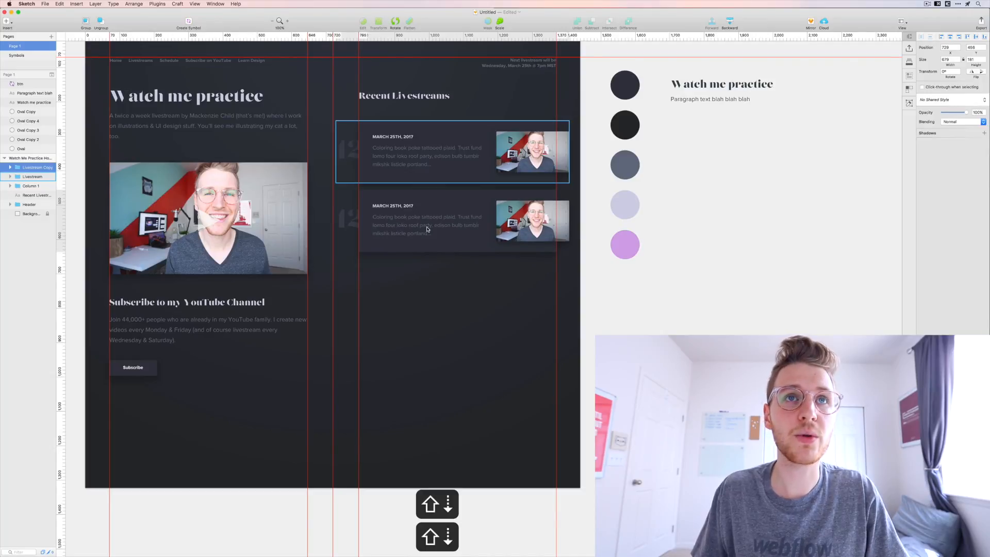
key("shift+Down")
key("shift+Down")
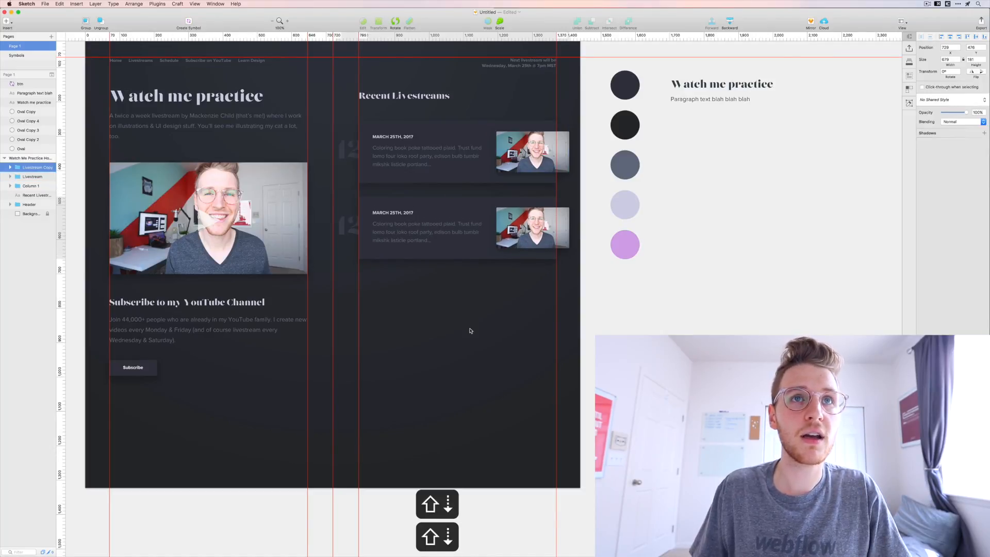
- Change the number on the second livestream card to 11
double_click(354, 221)
key("Right")
key("shift+Left")
type("1")
key("Escape")
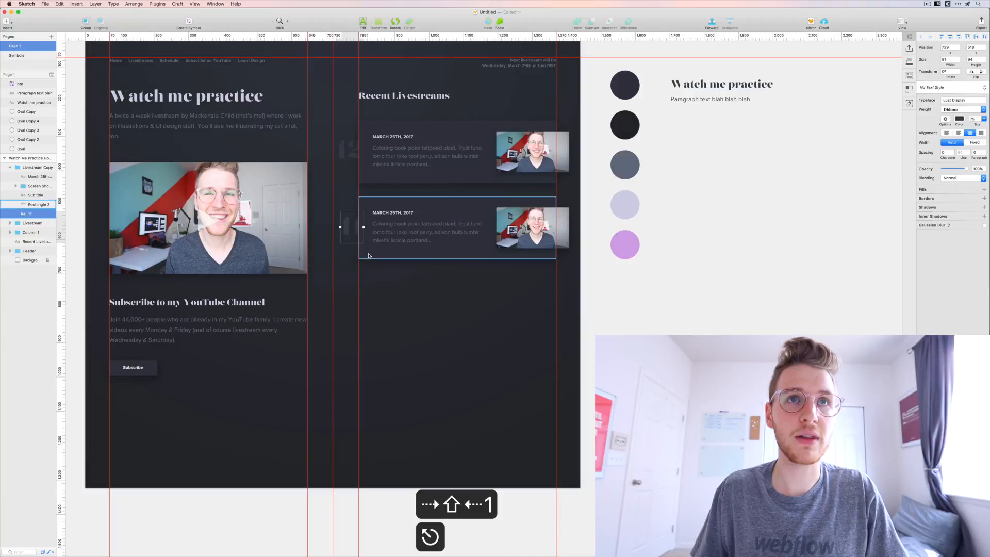
left_click(400, 296)
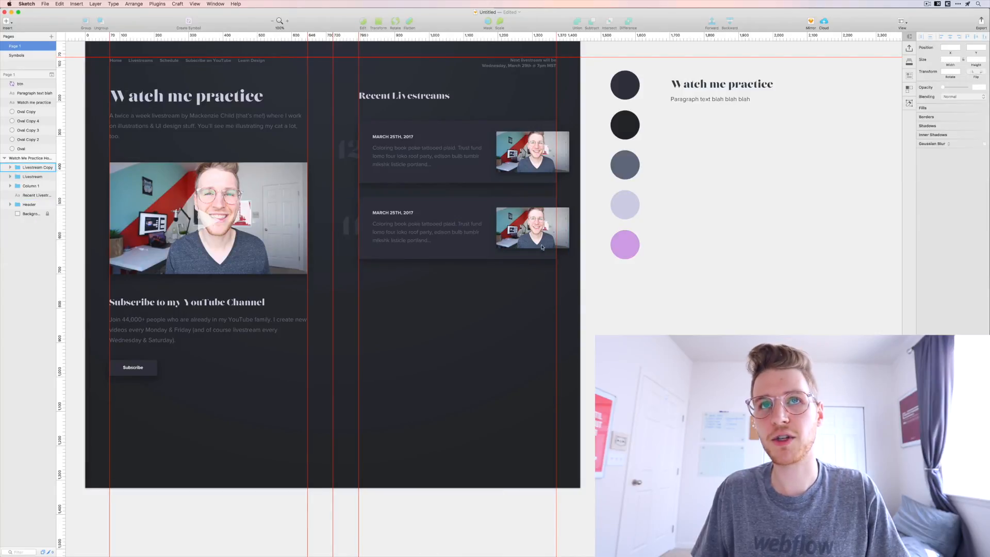
- Duplicate the second livestream card below itself as a third card with the same 40 px gap
left_click_drag(531, 232, 530, 291)
key("shift+Down")
key("shift+Down")
key("shift+Down")
key("shift+Down")
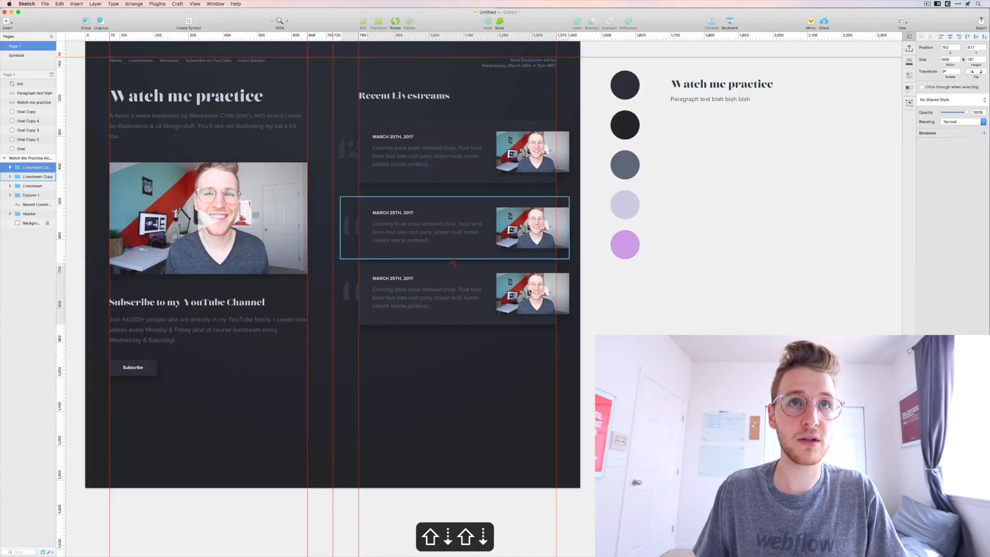
- Duplicate the third livestream card as a fourth below it with an equal gap, at Y 918
left_click_drag(471, 287, 471, 352)
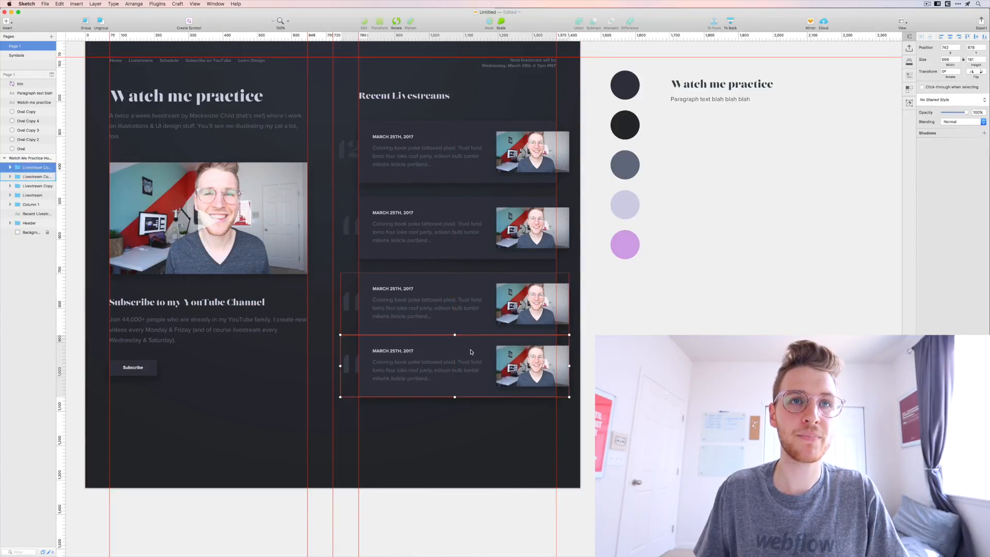
key("shift+Down")
key("shift+Down")
key("shift+Down")
key("shift+Down")
key("shift+Down")
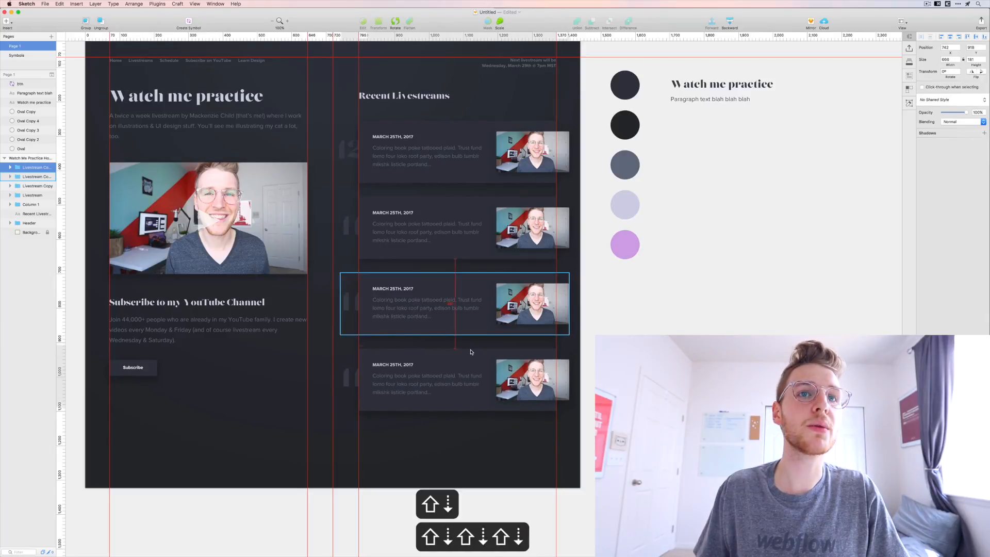
key("shift+Up")
key("shift+Up")
key("shift+Up")
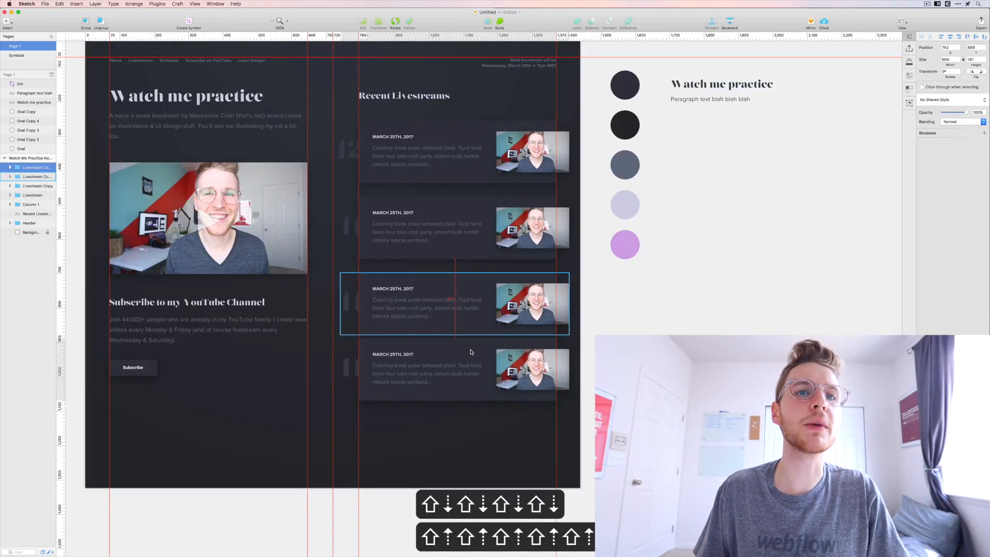
key("shift+Down")
key("shift+Down")
left_click_drag(433, 377, 420, 235)
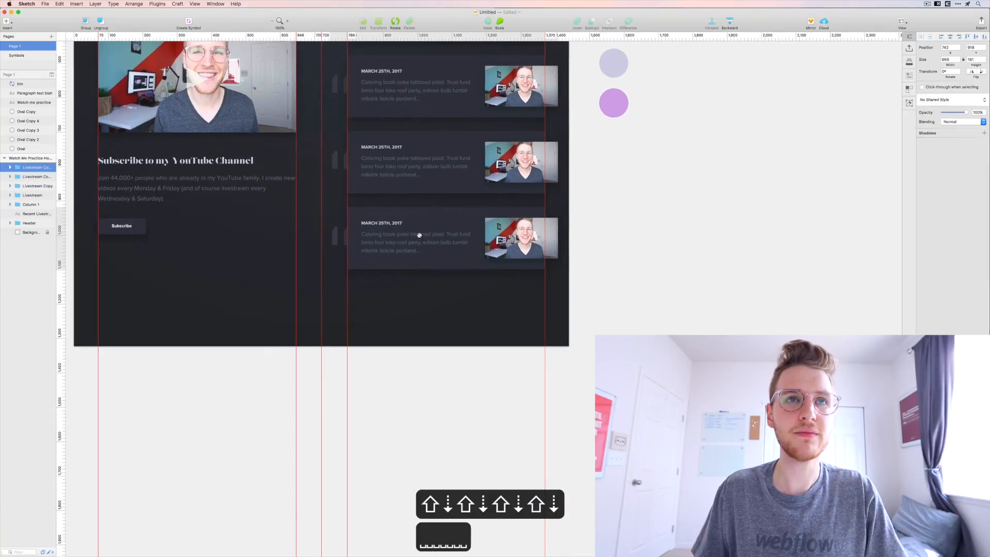
- Copy the Subscribe button and place the copy below the fourth livestream card, aligned to the card's left edge at Y 1139
left_click(138, 228)
double_click(139, 230)
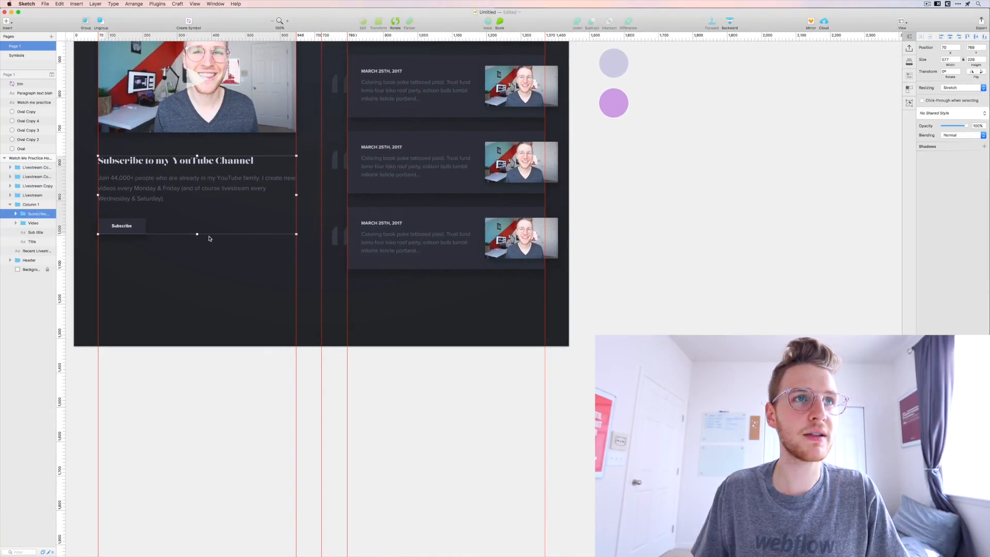
double_click(136, 232)
key("super+c")
left_click_drag(373, 266, 217, 254)
key("super+v")
left_click_drag(238, 193, 216, 278)
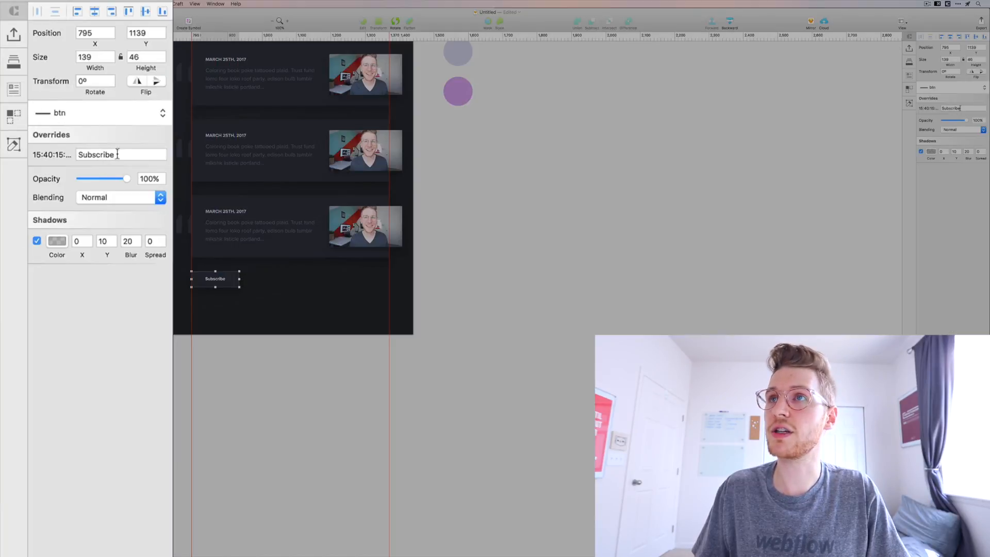
- Override the copied button's label with "View all livestreams"
left_click(952, 107)
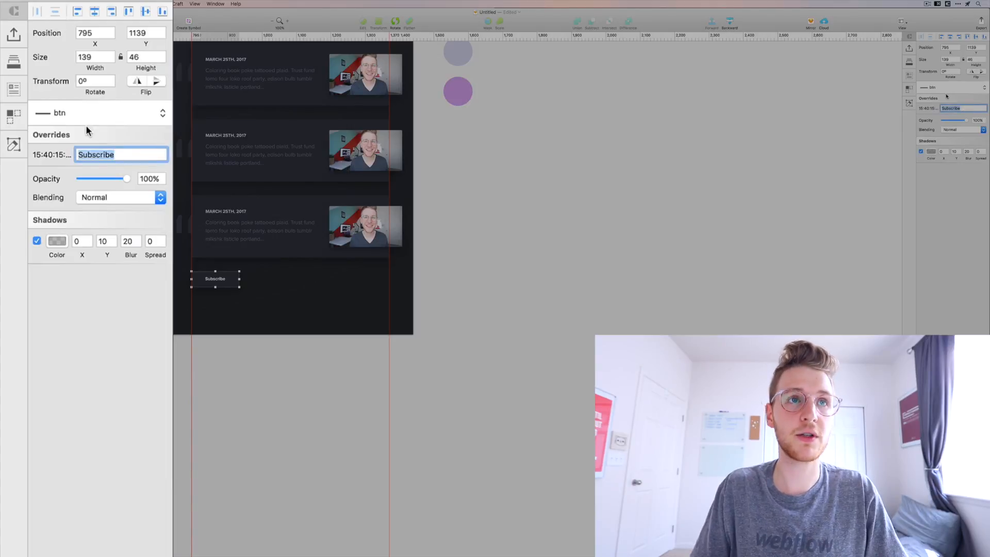
type("View All")
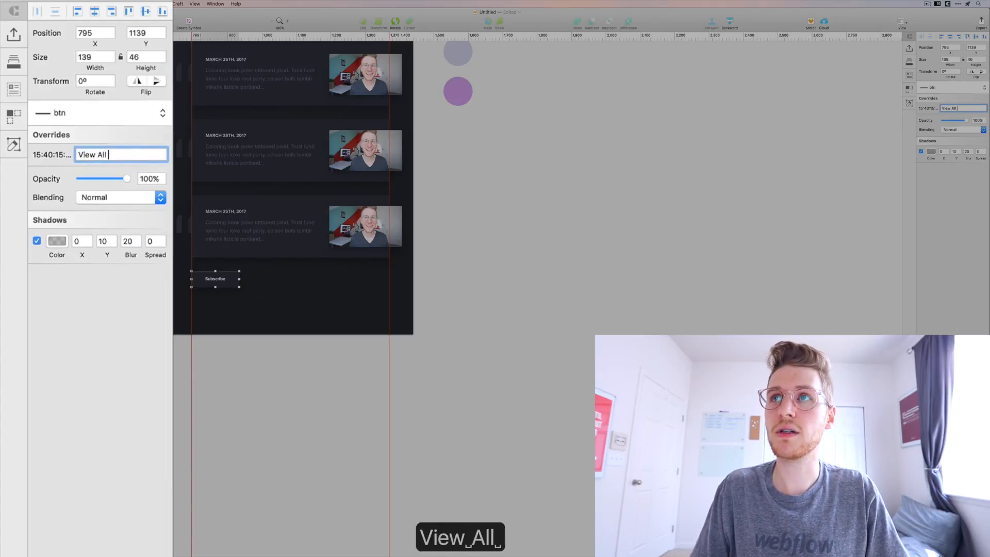
key("BackSpace")
key("BackSpace")
key("BackSpace")
key("BackSpace")
type("all livestreams")
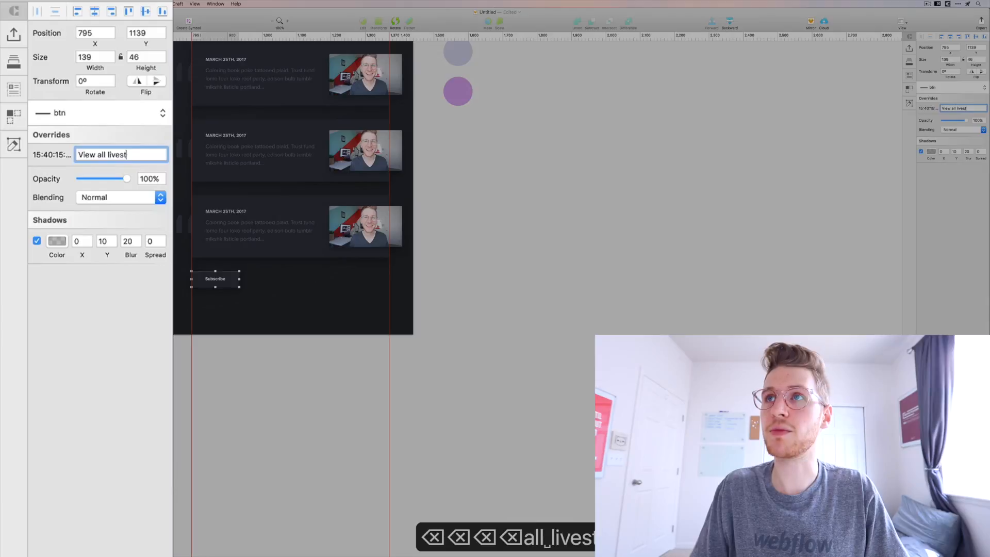
key("Return")
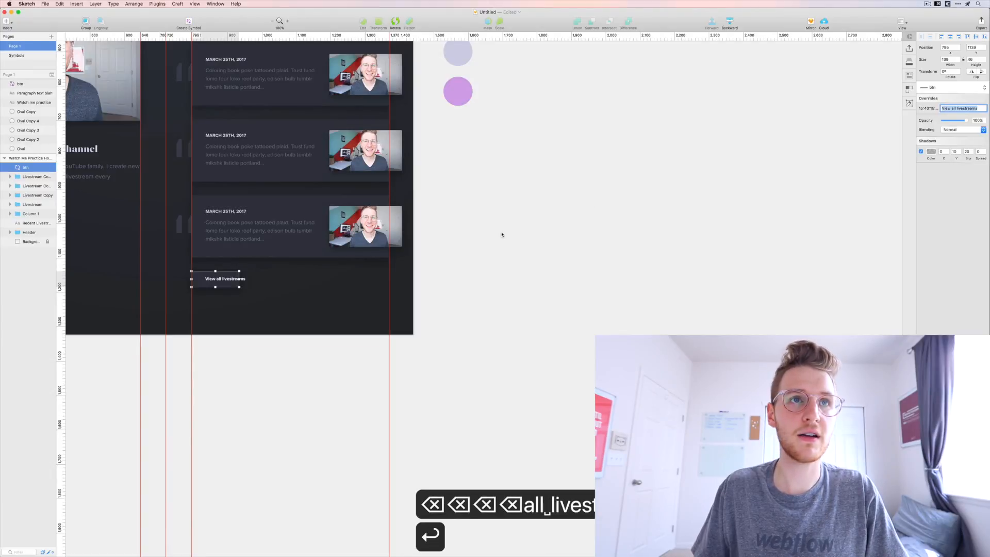
- Resize the View all livestreams button so that its background fits the longer label with padding
key("alt")
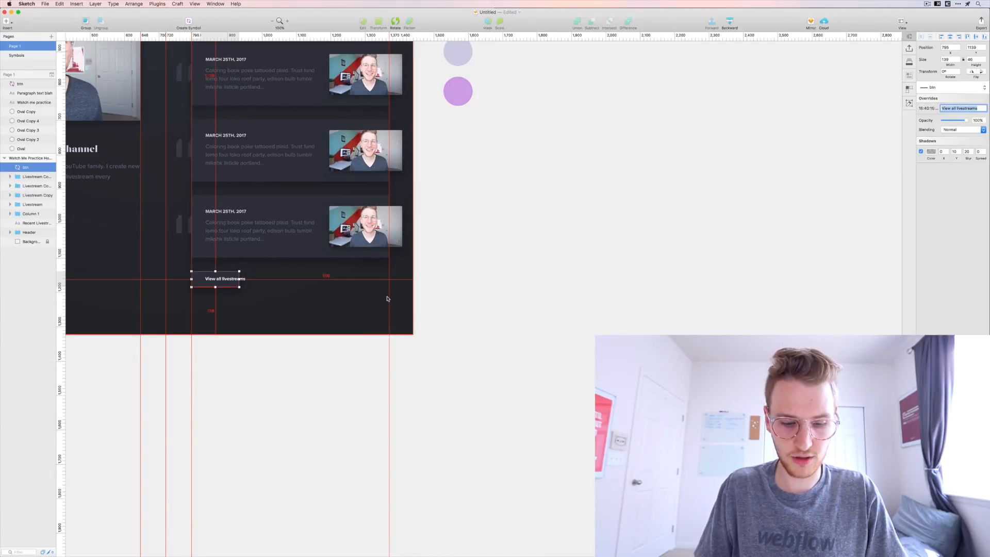
key("alt+super+j")
left_click(238, 320)
- Examine the whole homepage composition, with the interface and guides hidden for a clean view
key("space")
left_click_drag(254, 302, 360, 338)
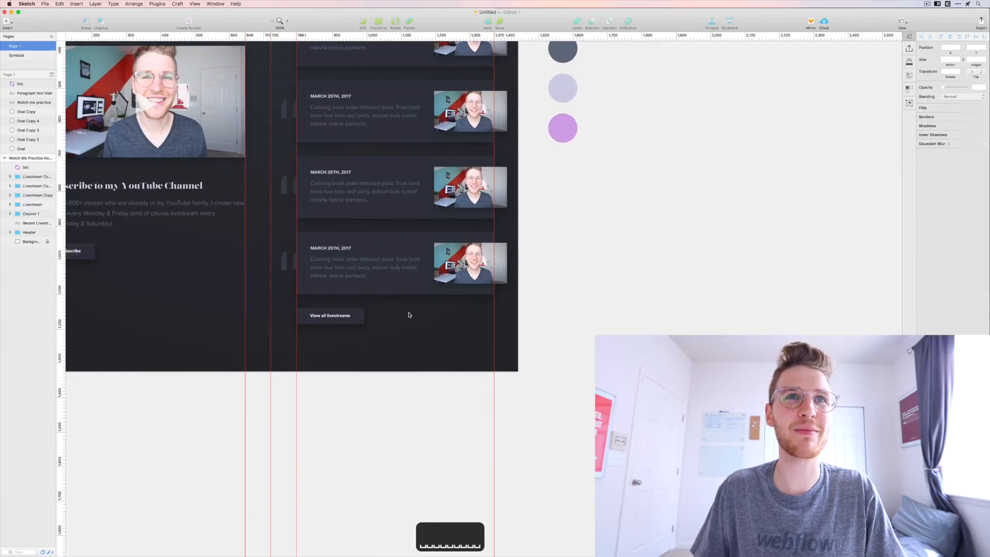
scroll(409, 314, "up", 5)
scroll(409, 315, "left", 4)
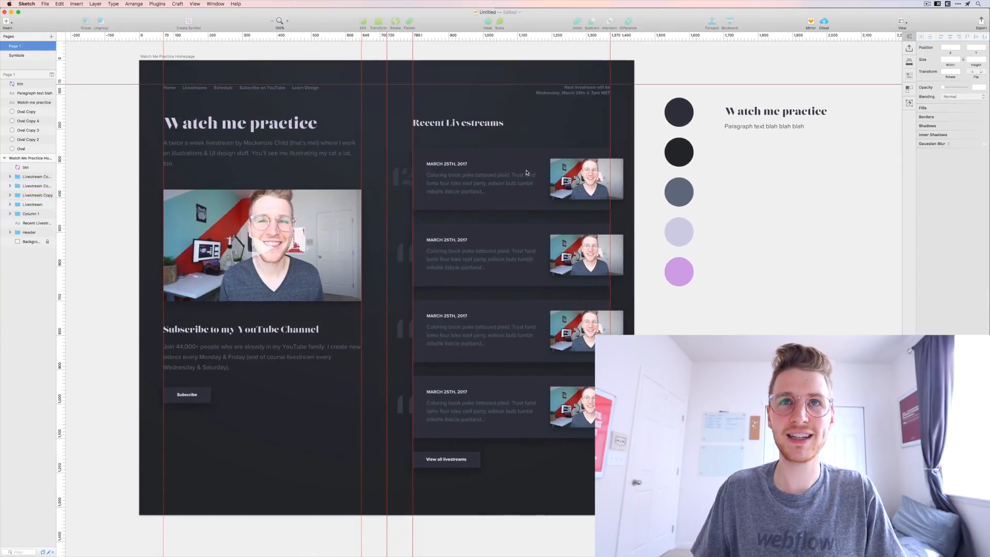
key("space")
left_click_drag(531, 81, 587, 82)
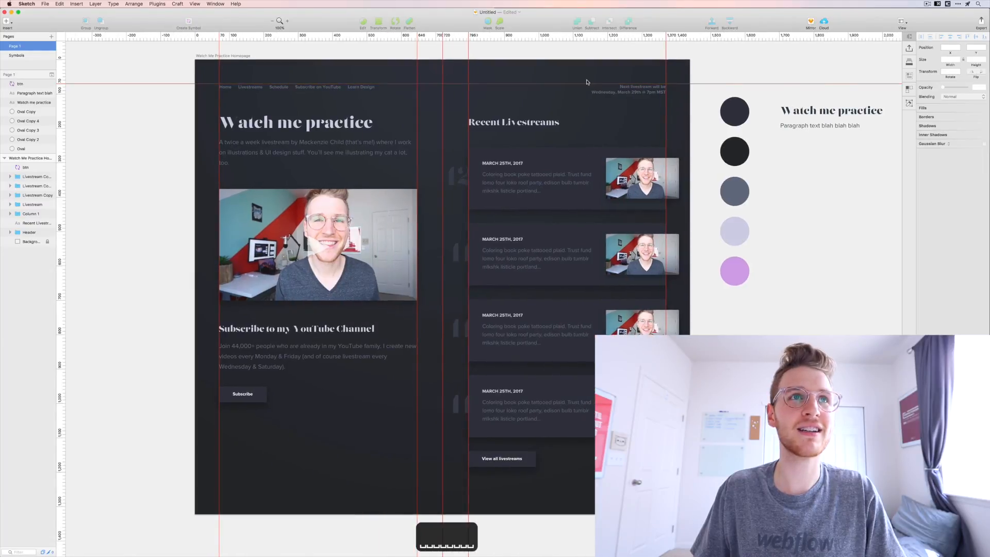
key("super+period")
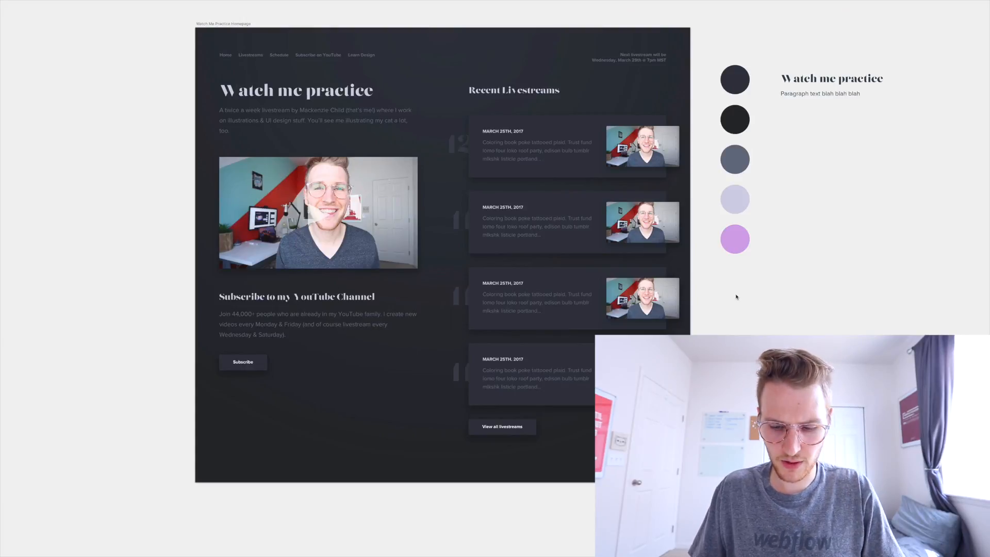
key("super+period")
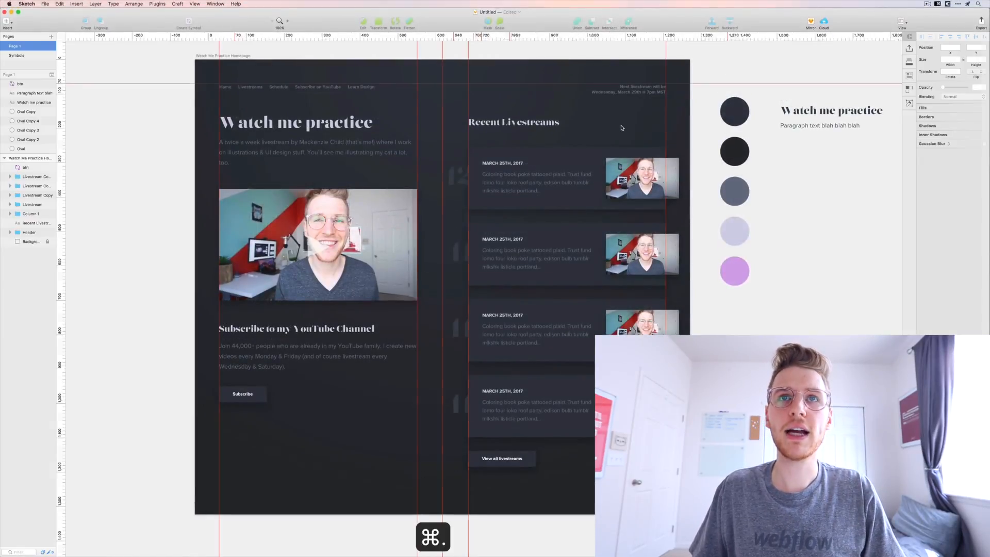
key("space")
left_click_drag(547, 202, 495, 199)
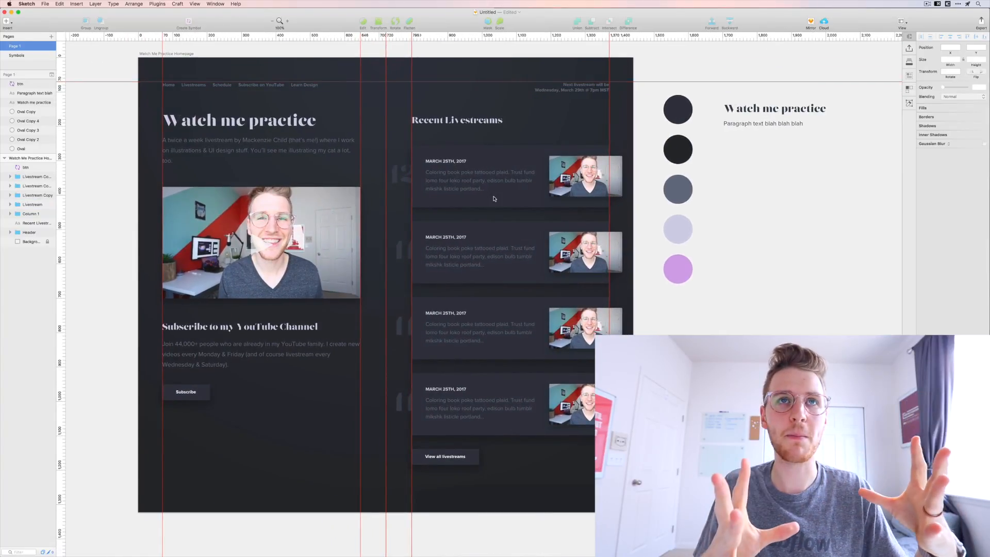
- Draw a small spacer rectangle in the gutter between the two columns and set its size to 25 × 25 px
left_click(277, 143)
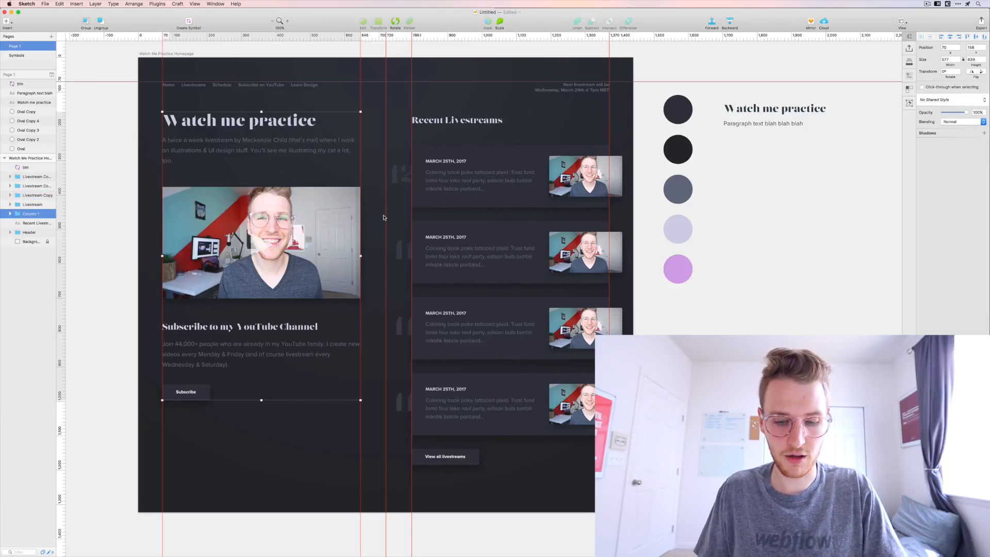
key("u")
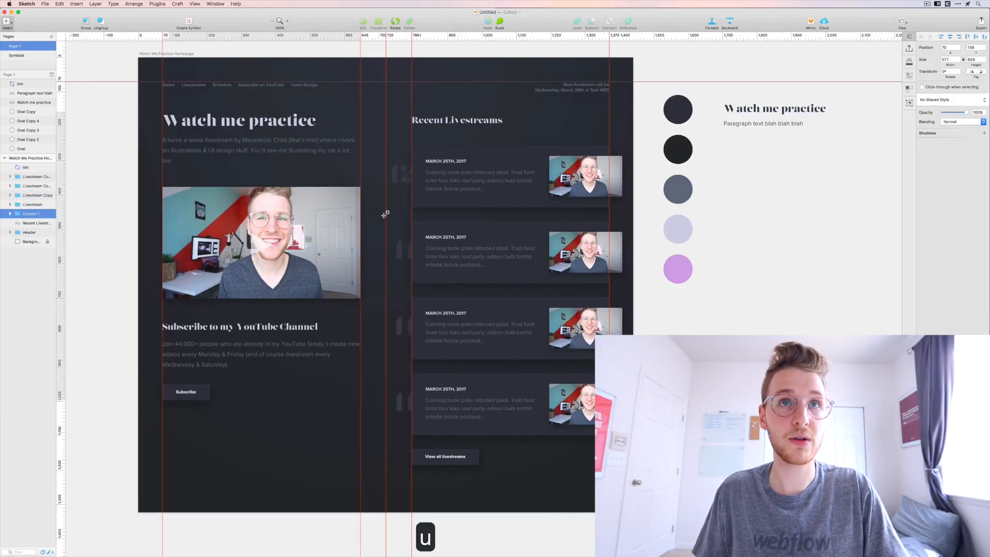
left_click_drag(376, 215, 395, 237)
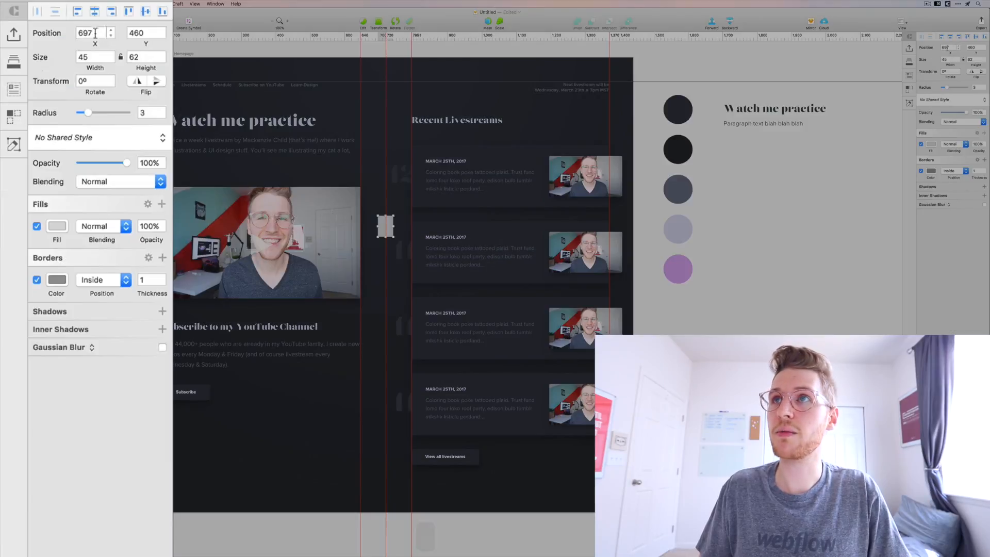
double_click(95, 56)
type("25")
key("Tab")
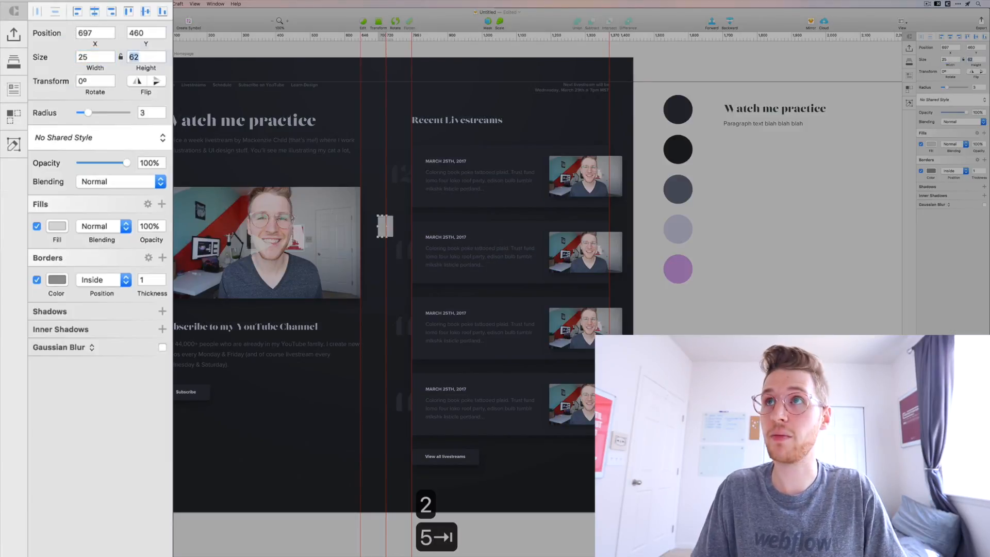
type("25")
key("Return")
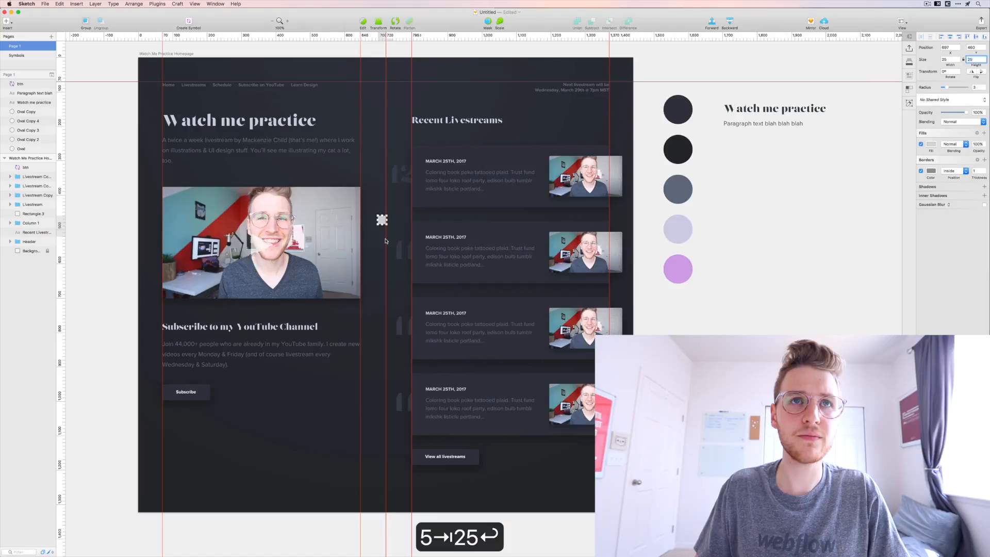
- Use the 25 px square as a spacer beside each column and add vertical guides at 671 and 770
left_click(387, 241)
left_click_drag(387, 221, 368, 222)
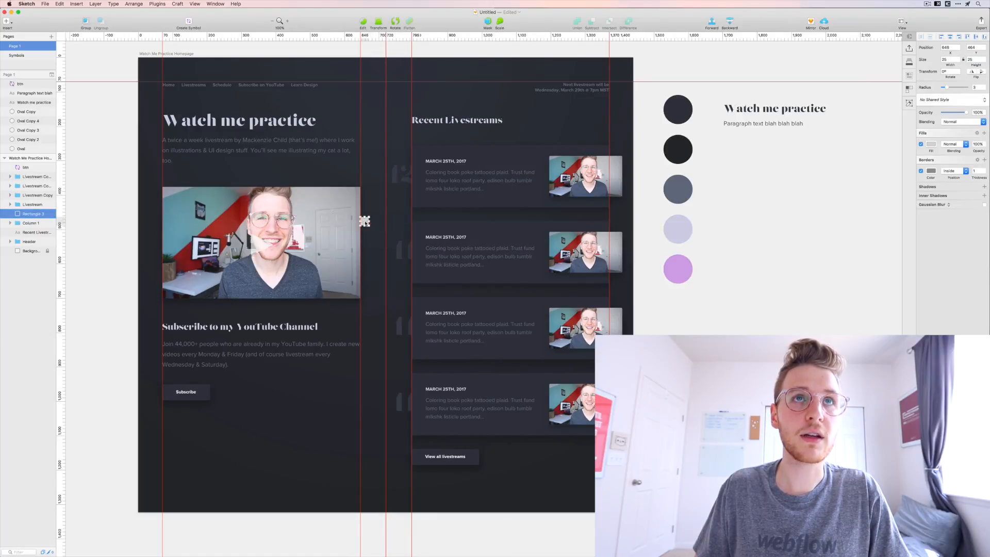
left_click(373, 235)
left_click_drag(365, 222, 405, 222)
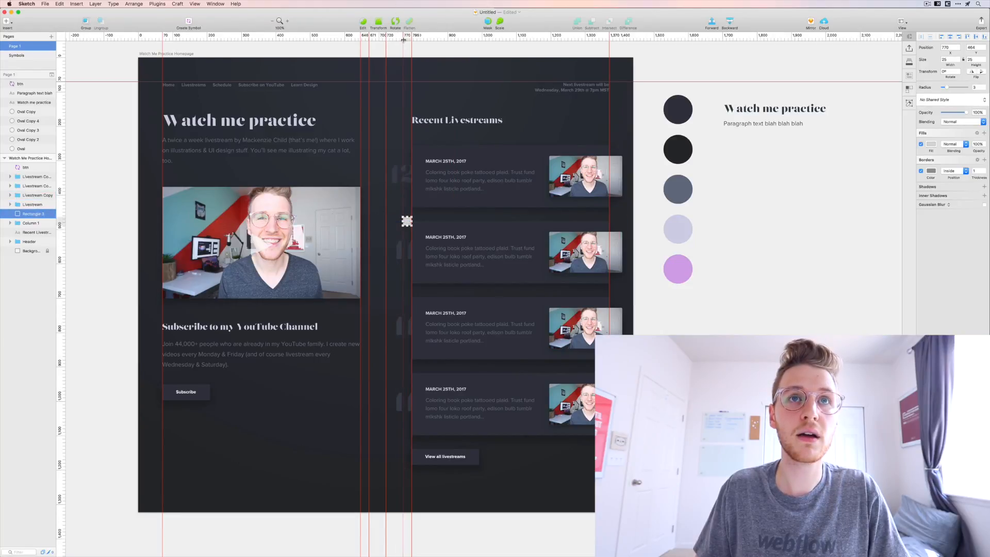
- Remove the left column's former right-edge guide and put the right column's guide back on the cards' left edge
left_click_drag(411, 36, 60, 65)
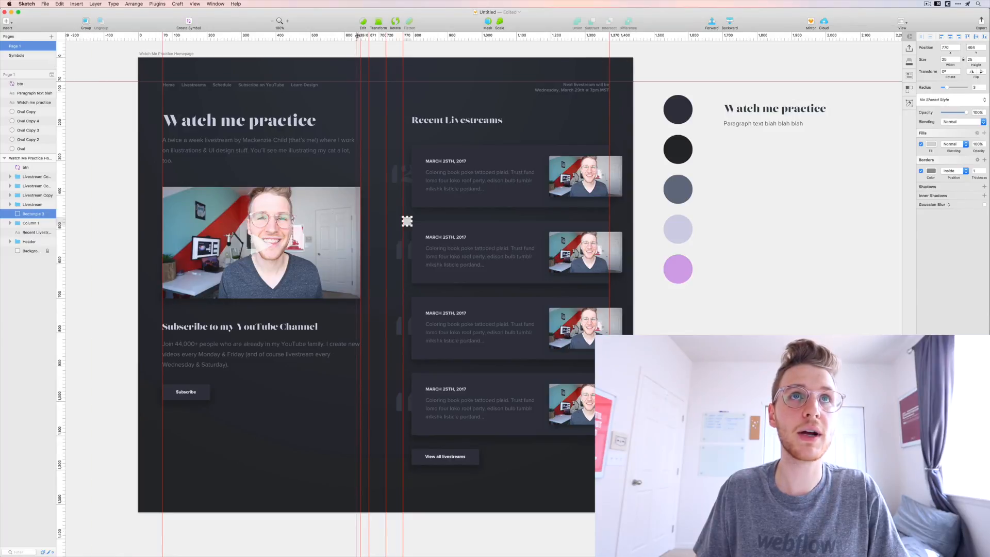
left_click_drag(360, 36, 65, 72)
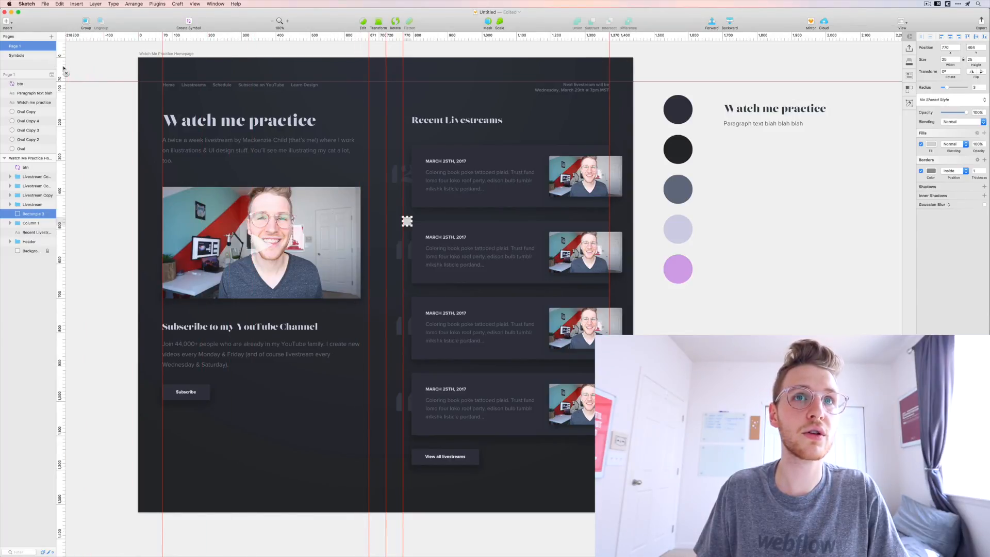
left_click_drag(403, 35, 411, 36)
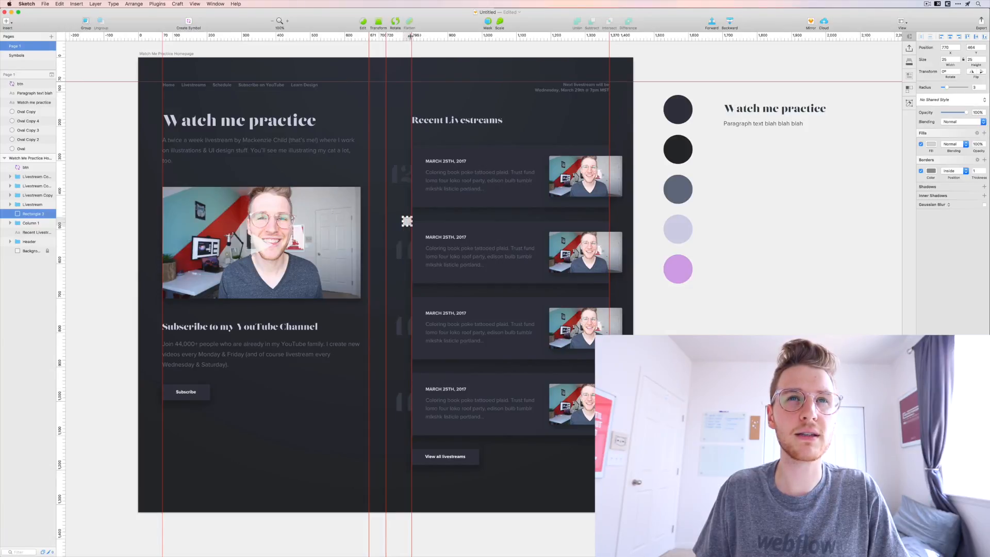
- Ungroup the Column 1 group and enlarge the video proportionally to 600 px wide, up to the 671 guide
left_click(359, 259)
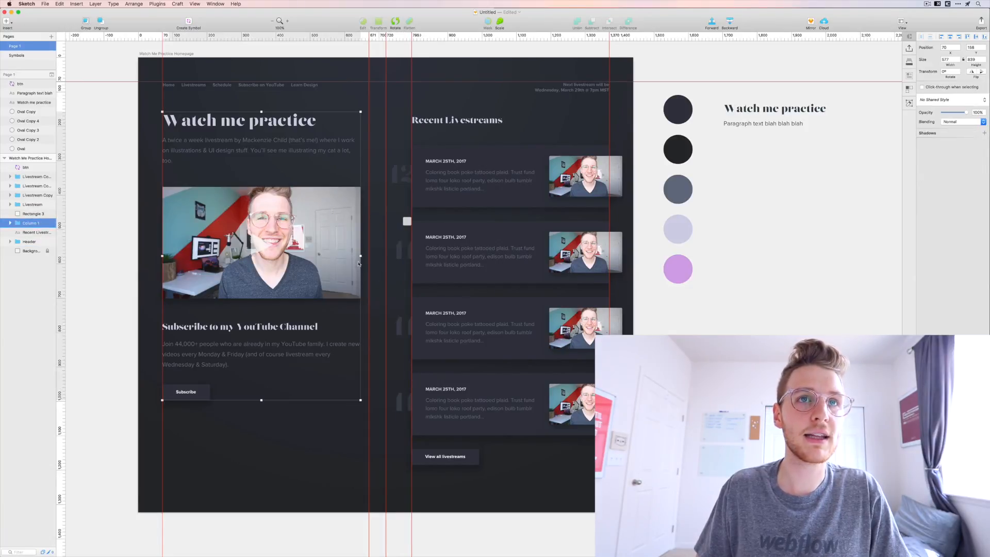
mouse_move(360, 255)
left_mouse_down()
mouse_move(370, 255)
mouse_move(345, 254)
left_mouse_up()
key("super+z")
key("shift+super+g")
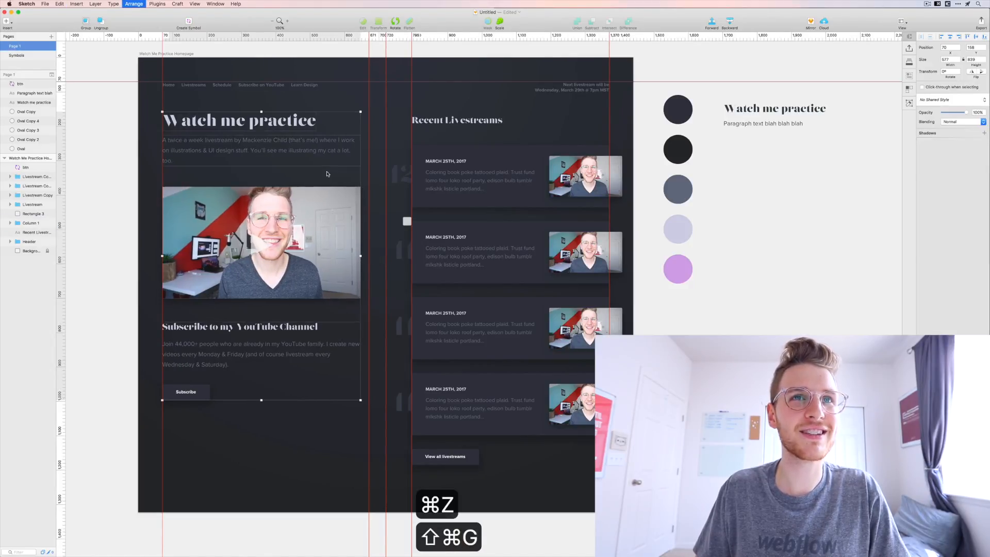
left_click(341, 240)
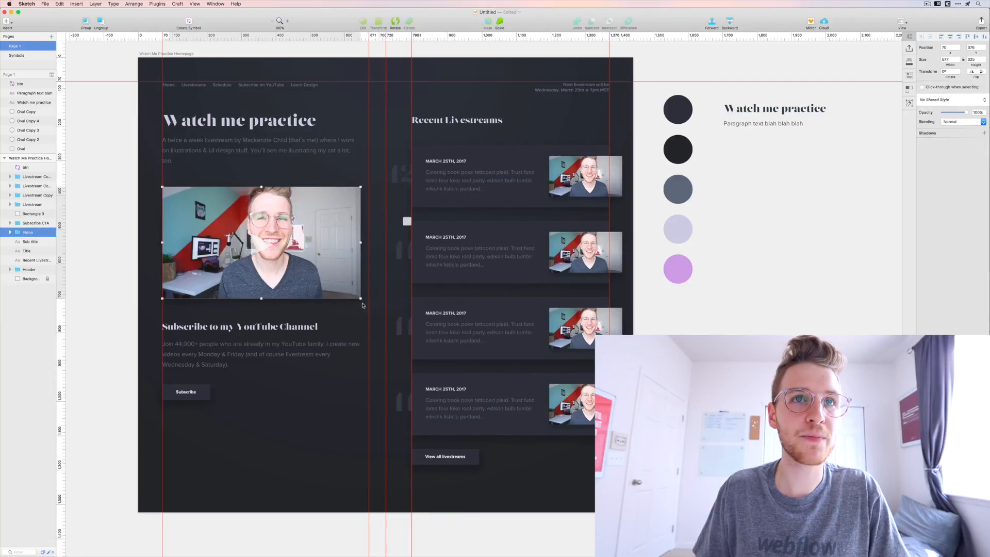
left_click_drag(361, 299, 369, 305)
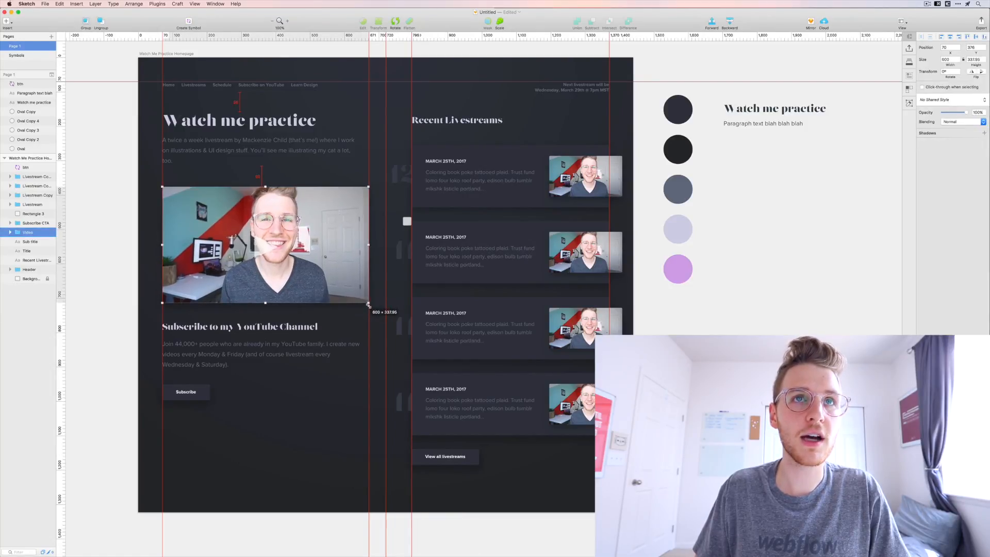
- Widen the subtitle text box to 600 px and extend the Subscribe paragraph's box to the 671 guide
left_click(347, 155)
left_click_drag(359, 150, 368, 150)
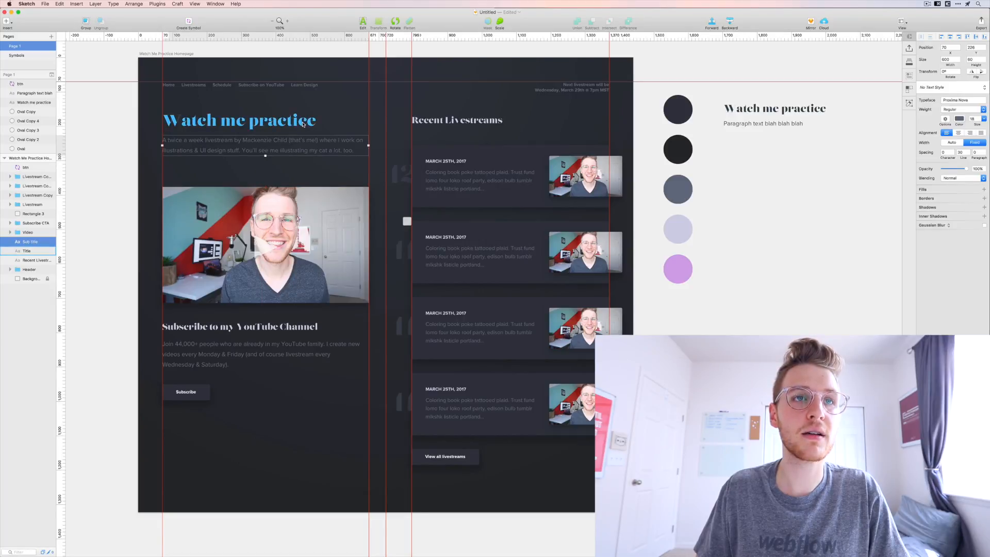
double_click(340, 351)
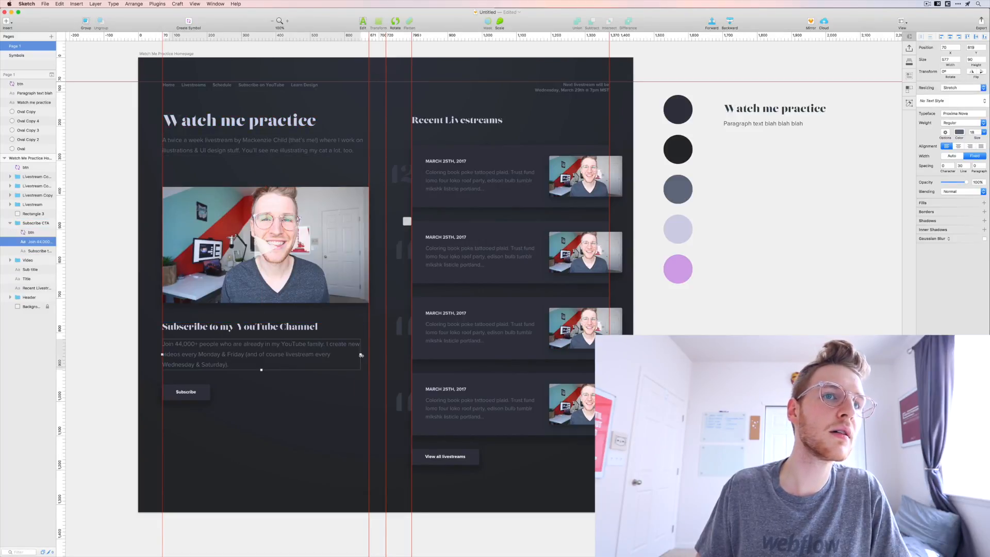
left_click_drag(363, 355, 369, 354)
- Group all the left column's elements and name the group "Column 1"
left_click_drag(328, 447, 164, 112)
key("super+g")
key("super+r")
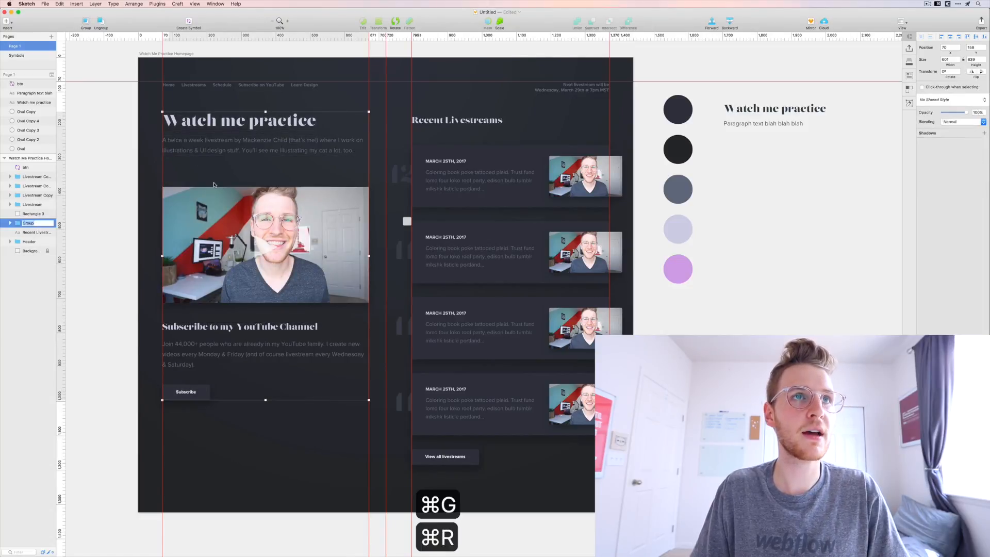
type("Column 1")
key("Return")
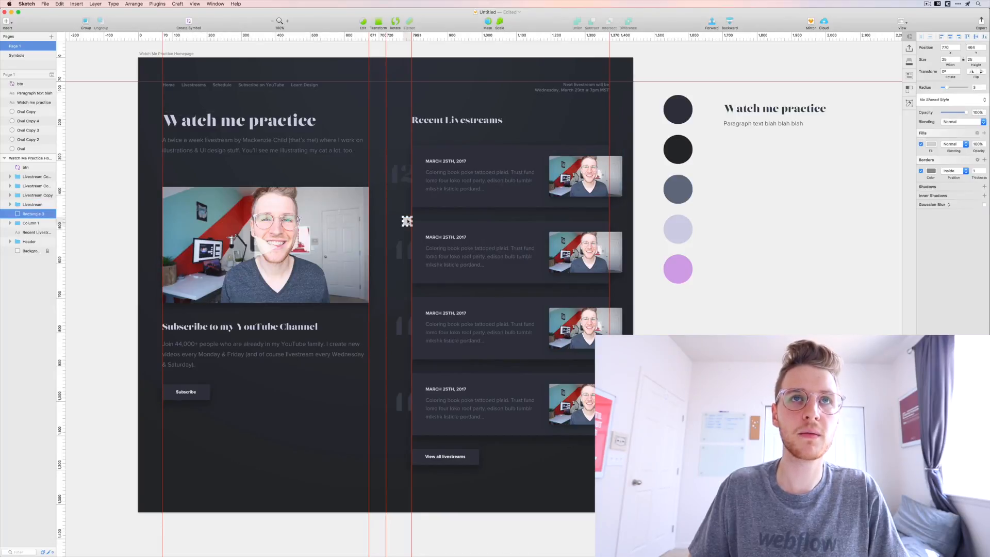
- Delete the spacer square from the gutter and check the widened layout with the interface hidden
key("super+period")
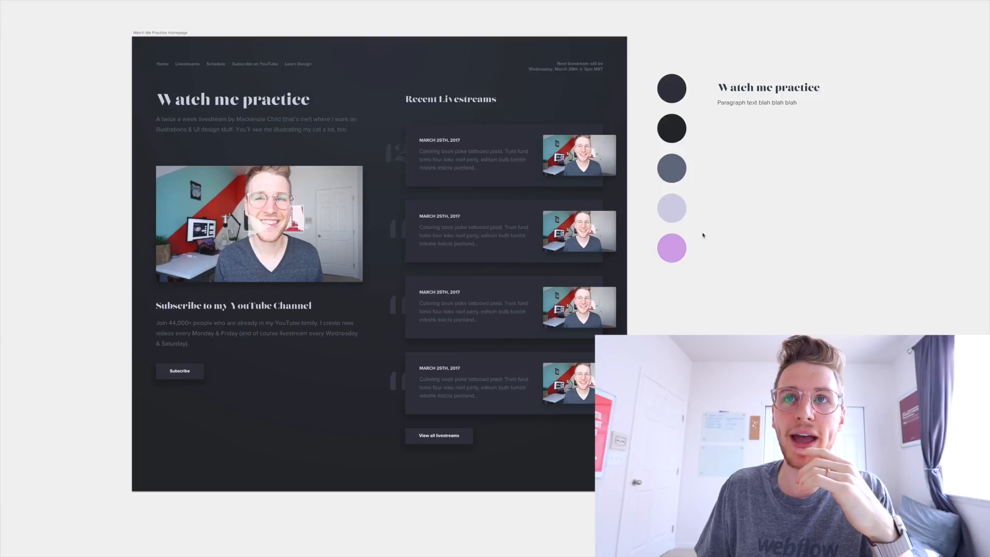
scroll(737, 260, "left", 3)
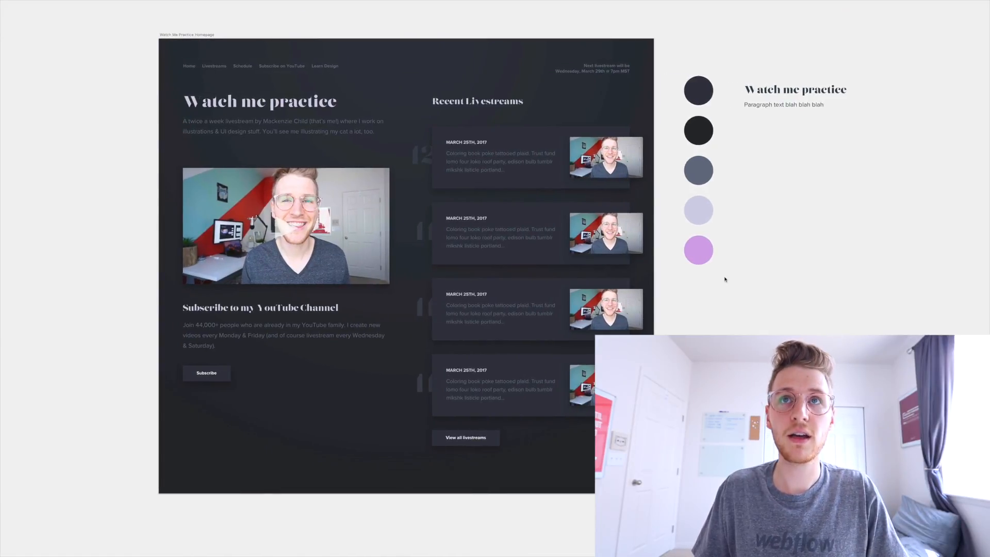
key("super+period")
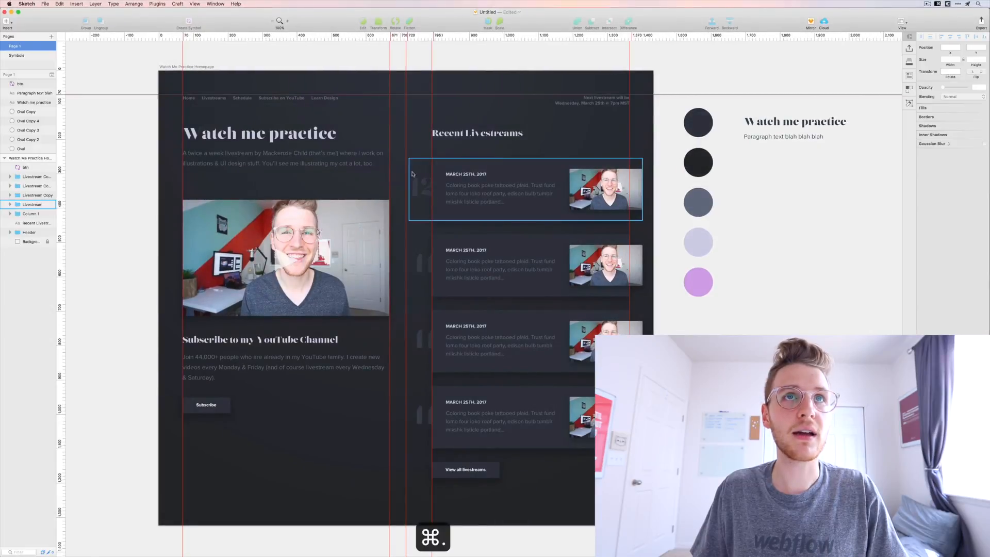
- Draw a 1440 × 8 px bar across the top edge of the homepage artboard, with corner radius 0 and no border
key("u")
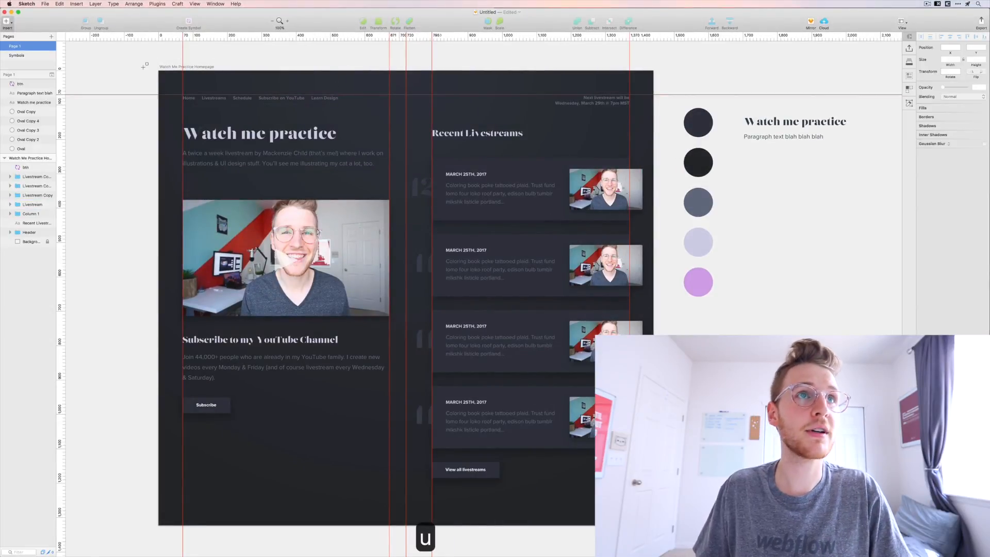
left_click_drag(160, 70, 654, 74)
left_click(161, 60)
left_click(161, 60)
left_click(161, 60)
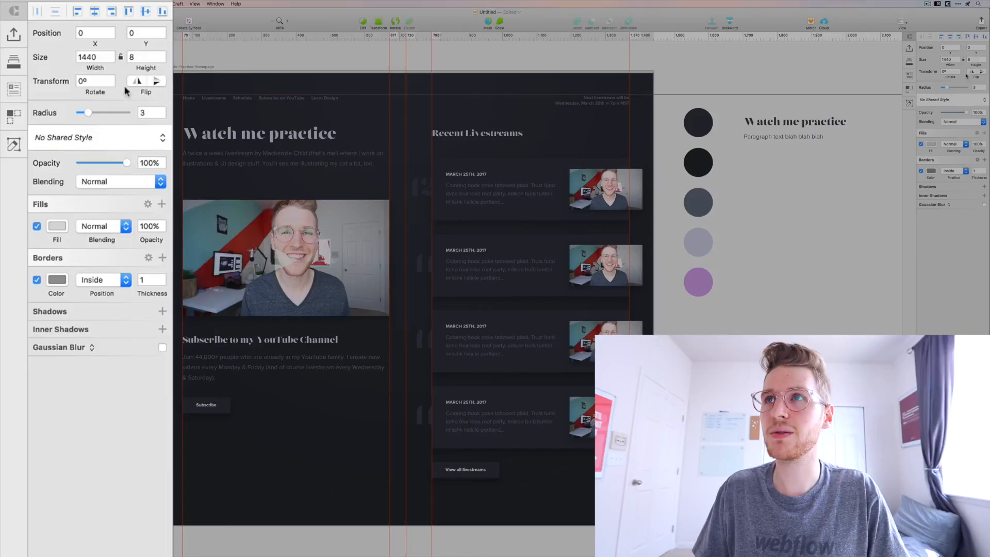
left_click_drag(89, 113, 1, 116)
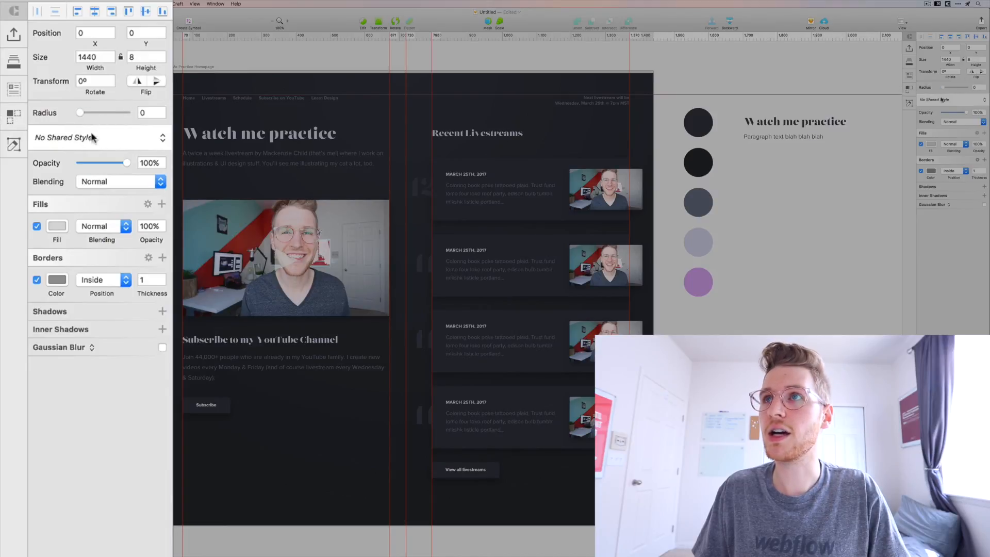
left_click(34, 279)
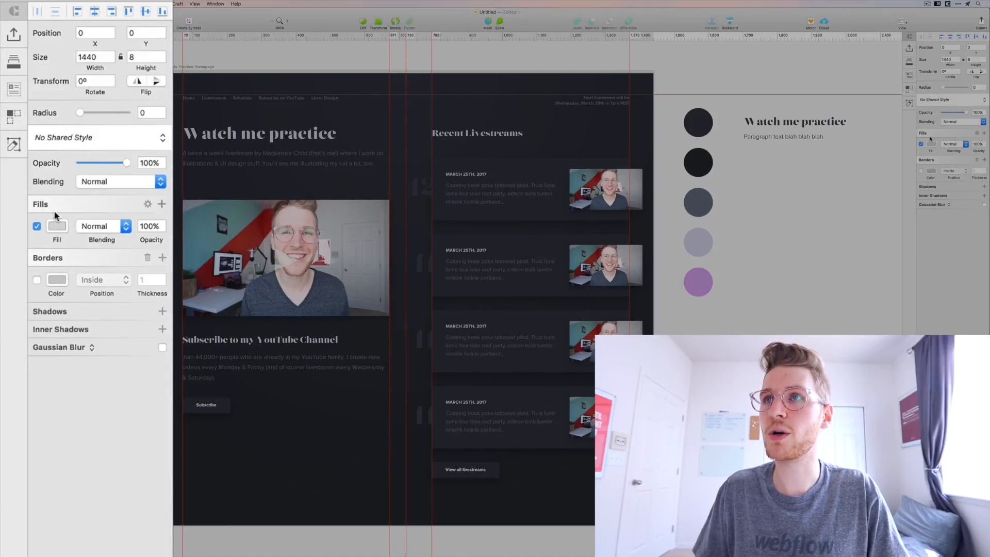
- Fill the top bar with the purple document colour CCA8E3 and place a copy along the artboard's bottom edge
left_click(57, 226)
left_click(109, 529)
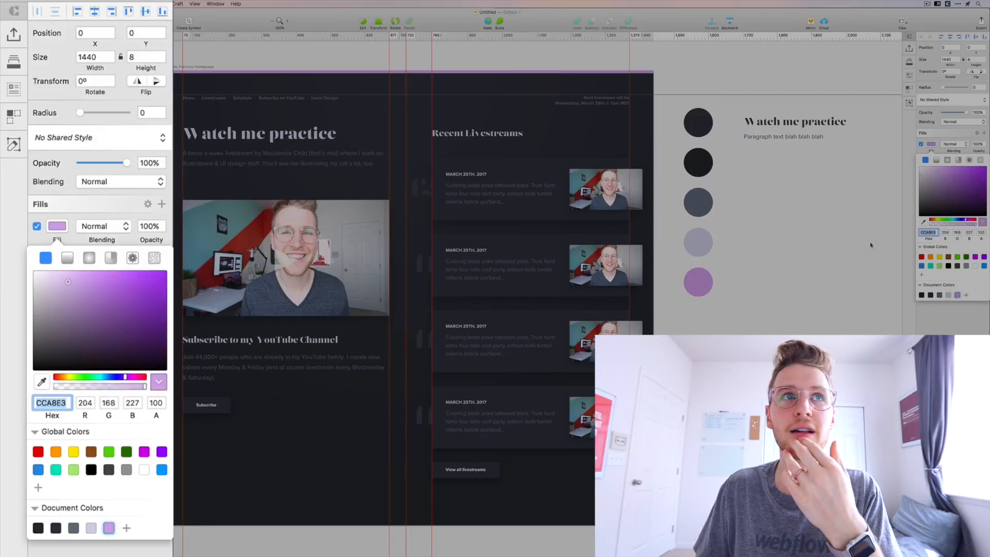
left_click(808, 192)
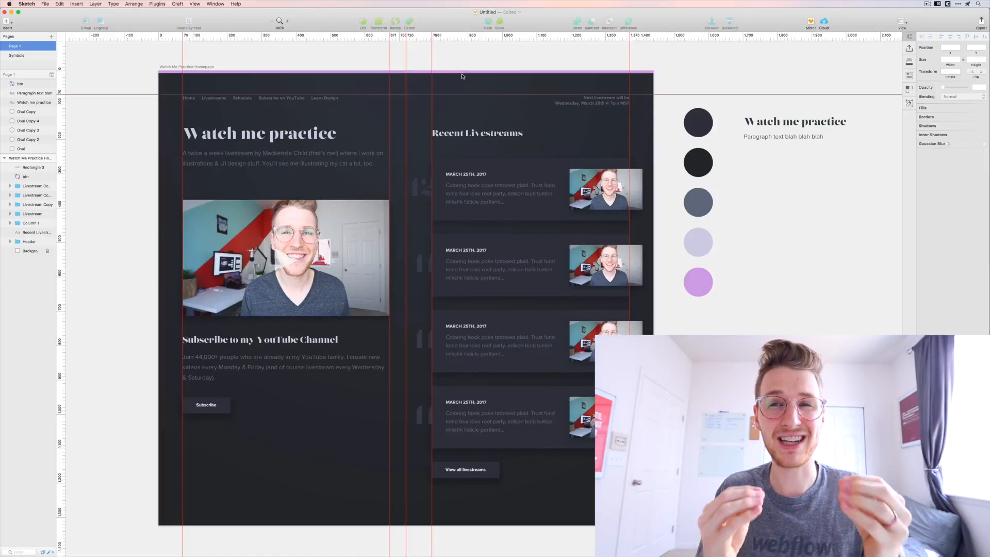
left_click_drag(462, 77, 447, 521)
key("Escape")
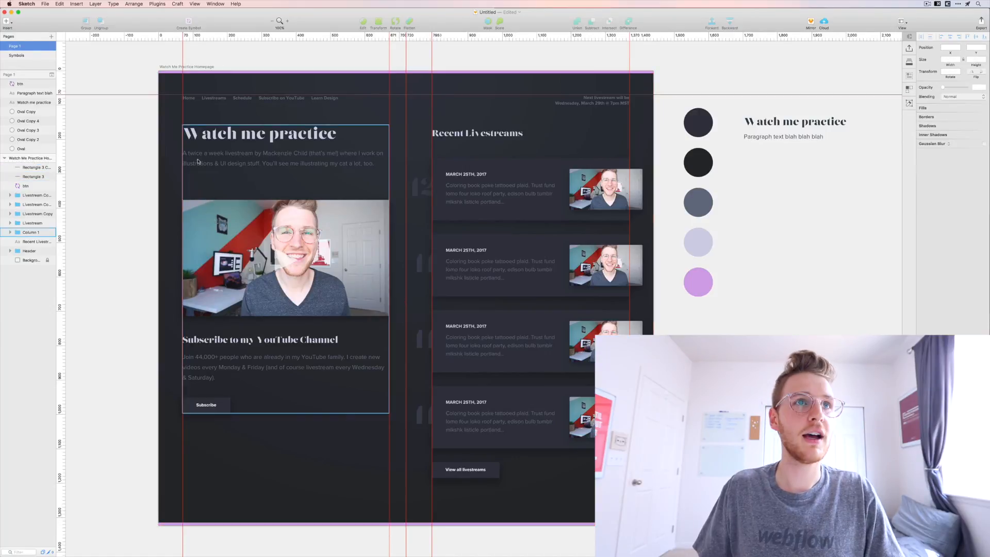
- Draw a rectangle 13 px wide on the artboard's left edge, set its height to 60 px and align it with the main title
key("u")
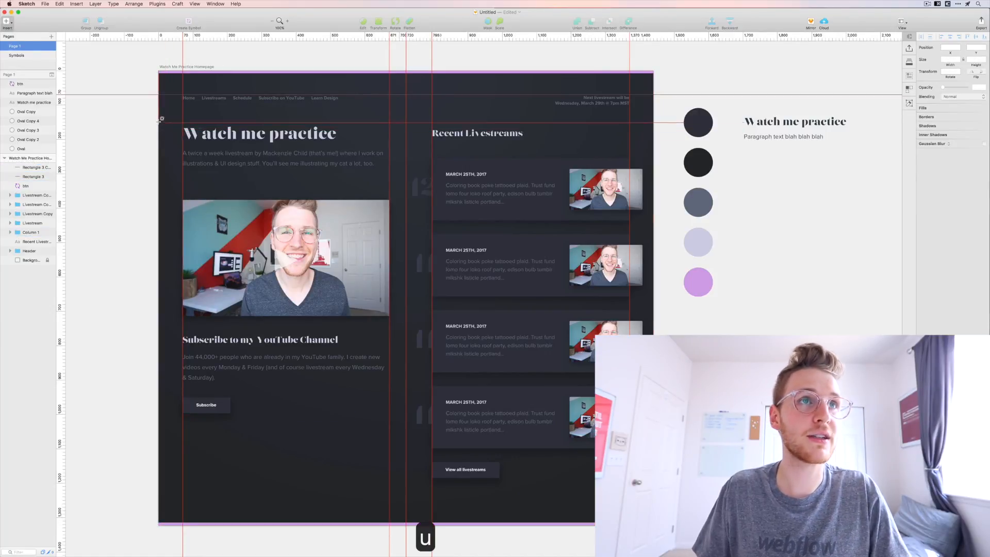
left_click_drag(163, 152, 161, 140)
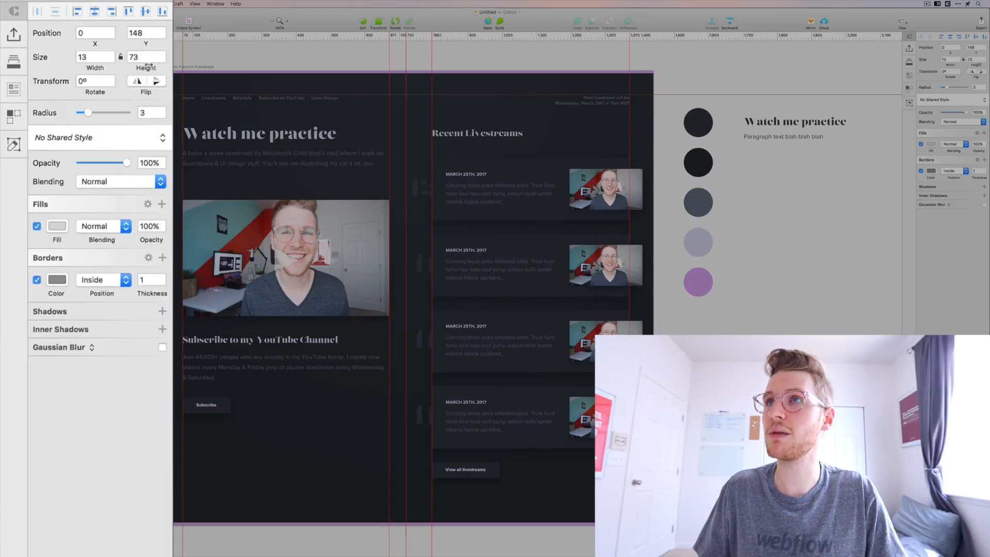
left_click_drag(978, 60, 942, 60)
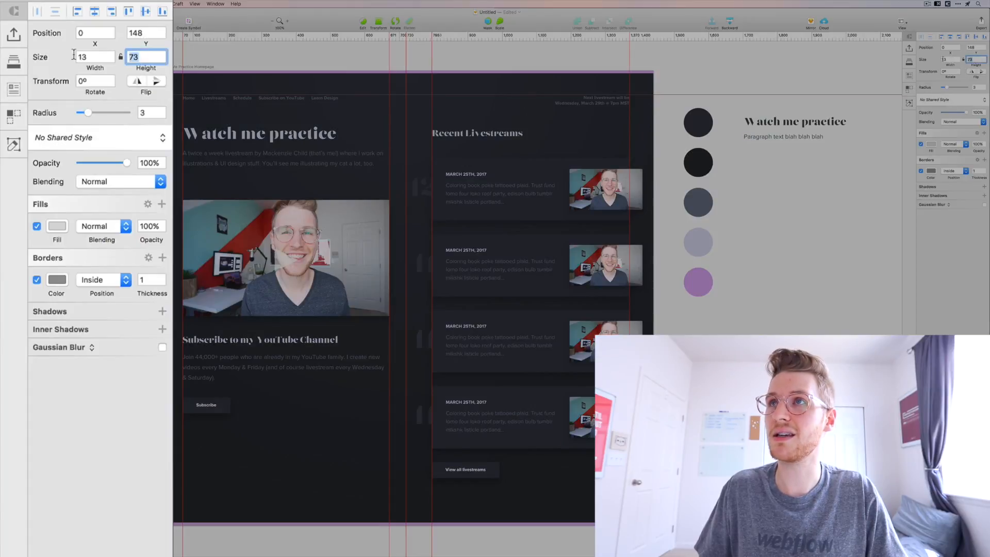
key("Down")
key("Down")
key("Down")
key("shift+Down")
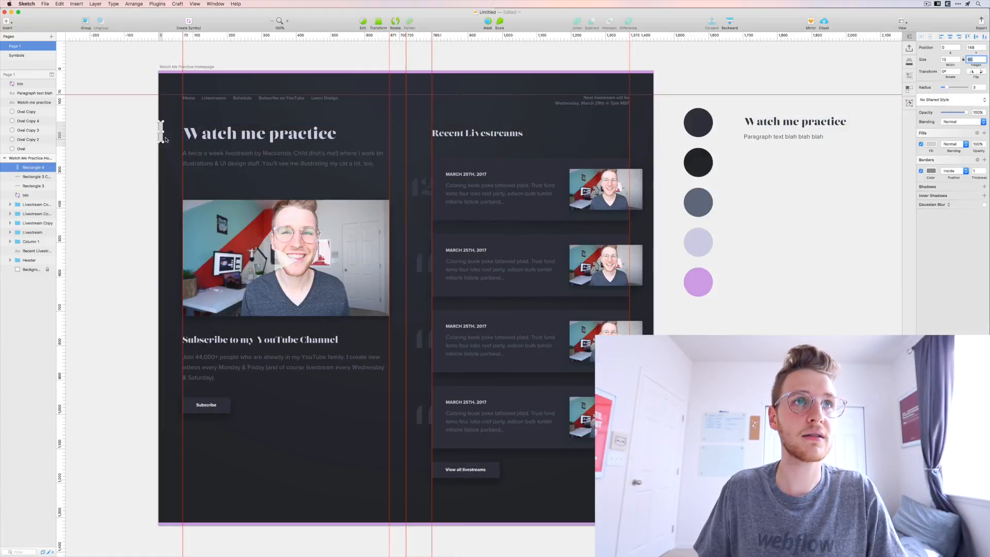
left_click_drag(160, 139, 160, 138)
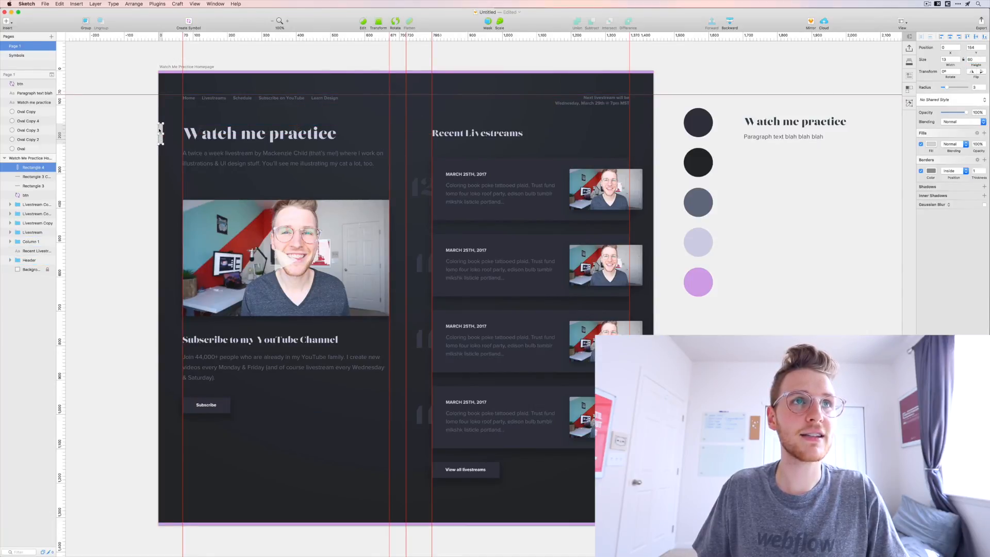
- Square off the left corners of the small rectangle beside the title and fill it with the purple document colour
double_click(161, 130)
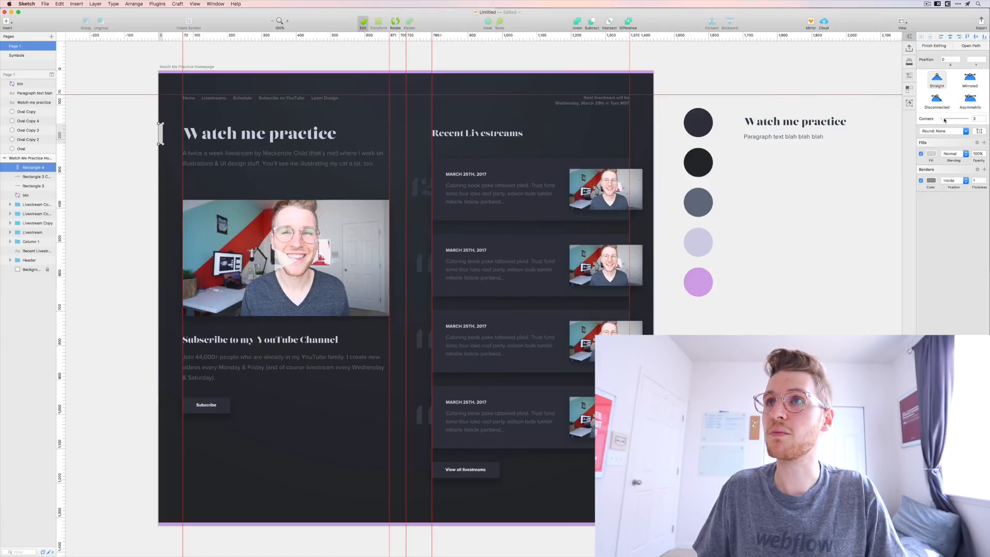
key("Escape")
key("Escape")
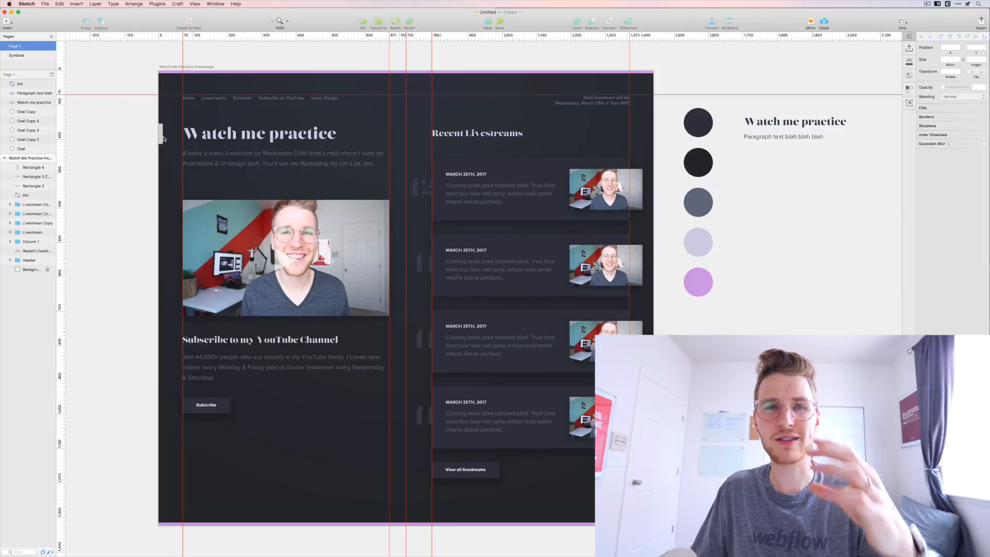
left_click(159, 138)
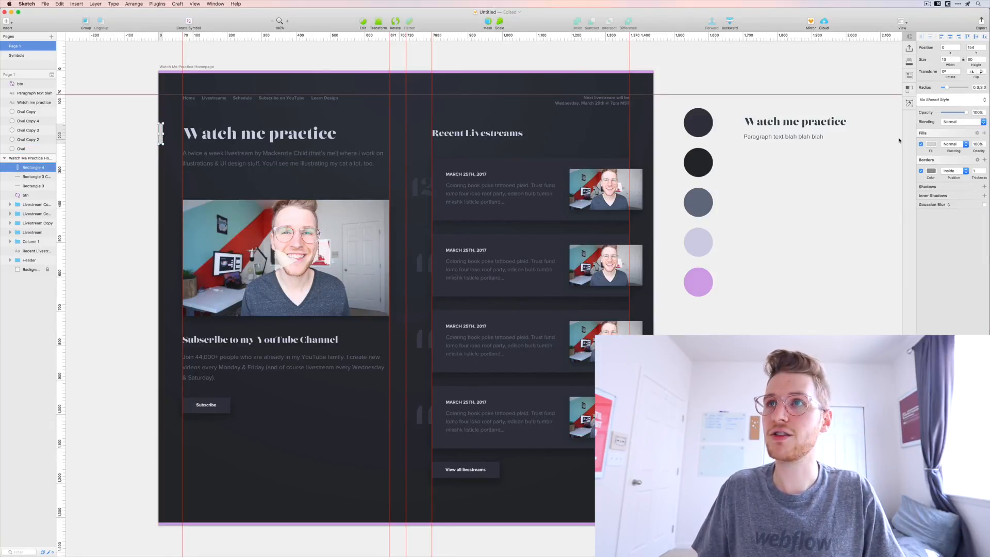
left_click(931, 144)
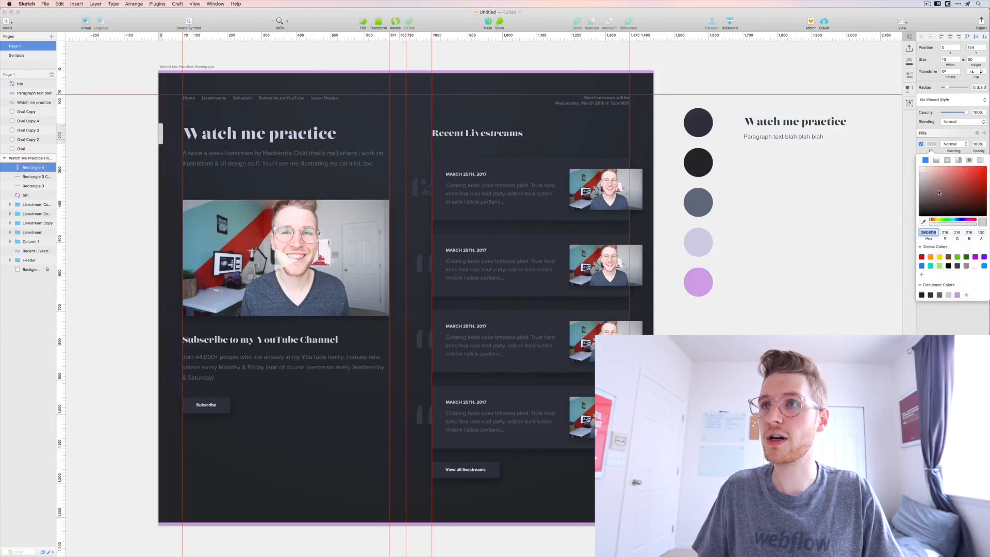
left_click(957, 296)
left_click(778, 229)
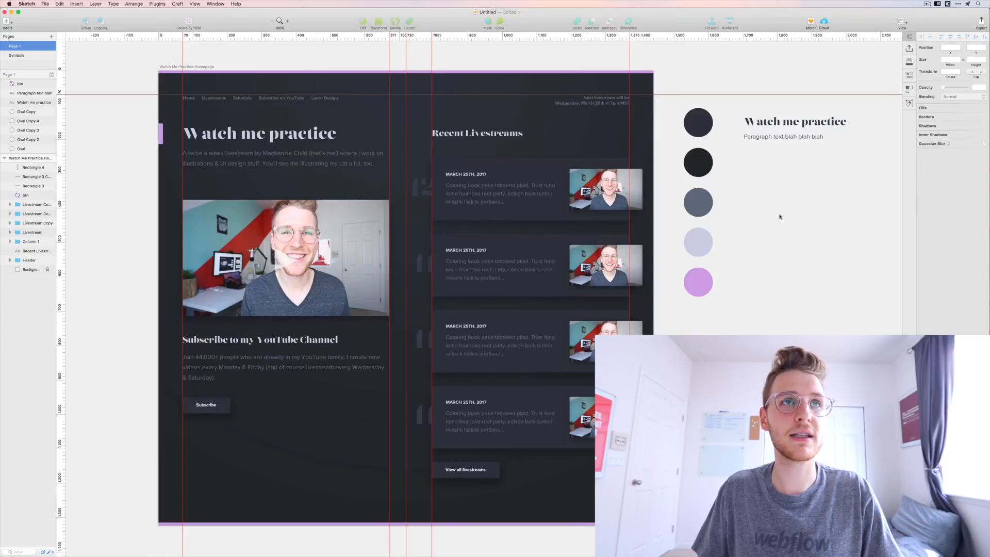
- Review the homepage with the interface hidden and consult the Watch me Practice planning document in Chrome
key("super+period")
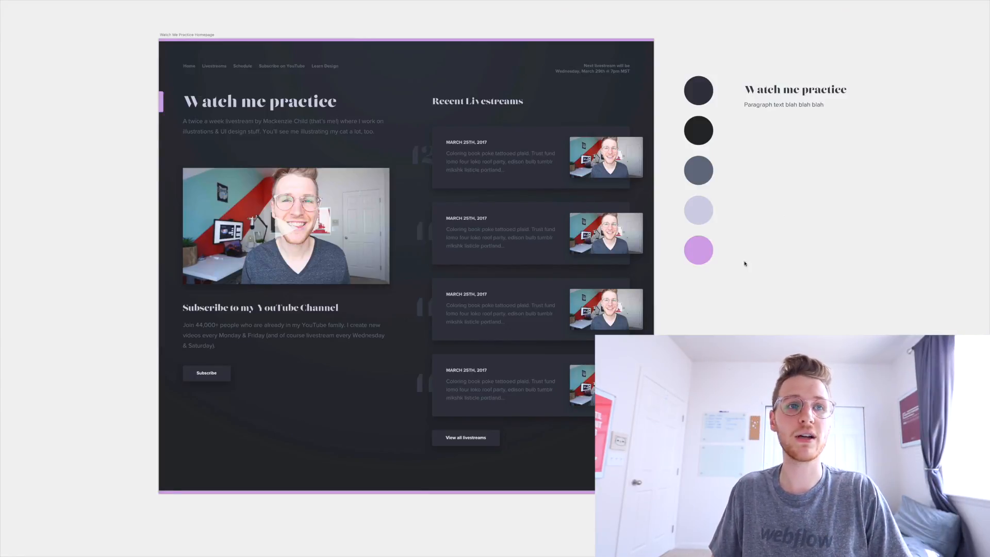
left_click_drag(693, 305, 782, 230)
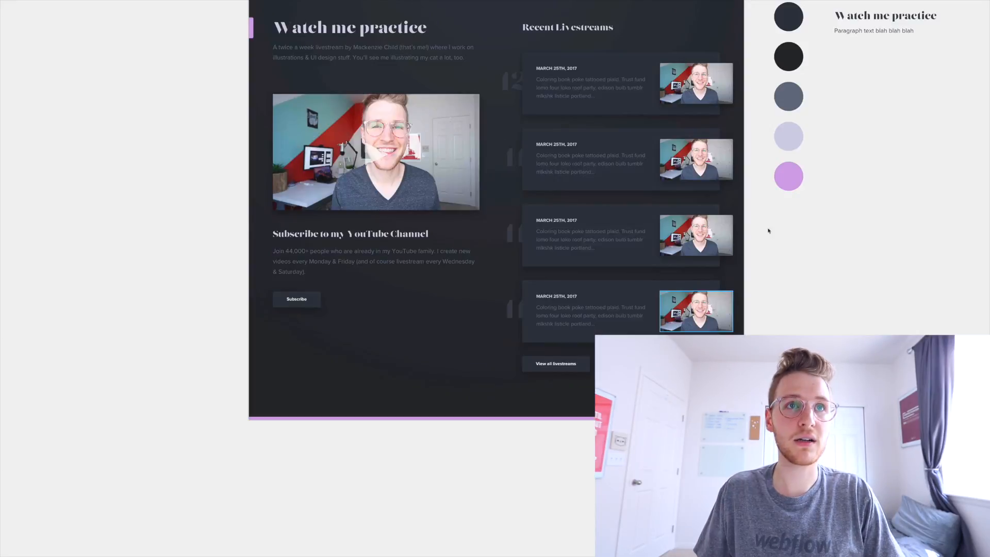
key("super+period")
key("super+Tab")
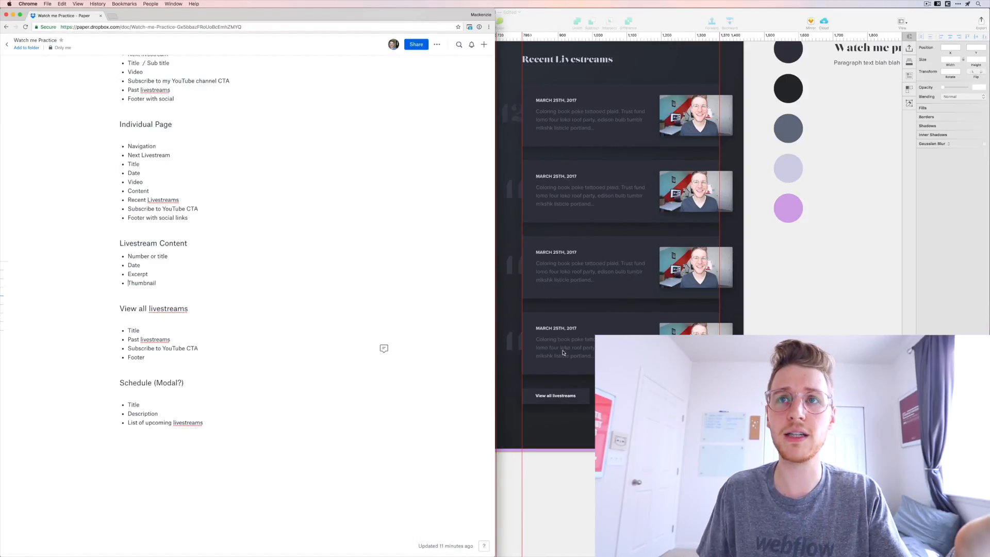
key("super+Tab")
- Copy the header navigation text and place the duplicate near the artboard's bottom edge, aligned to the 70 guide
left_click_drag(323, 358, 255, 407)
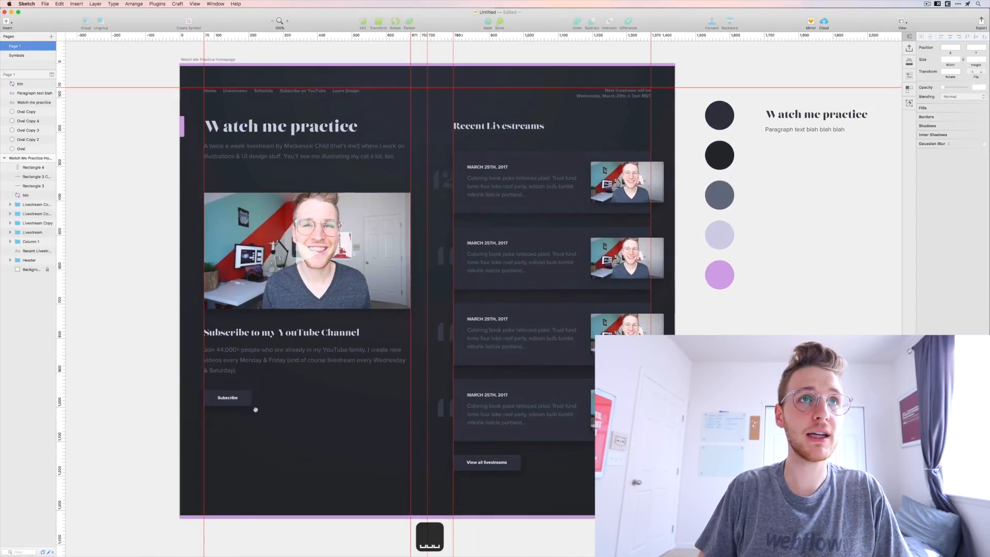
left_click(245, 90)
double_click(240, 93)
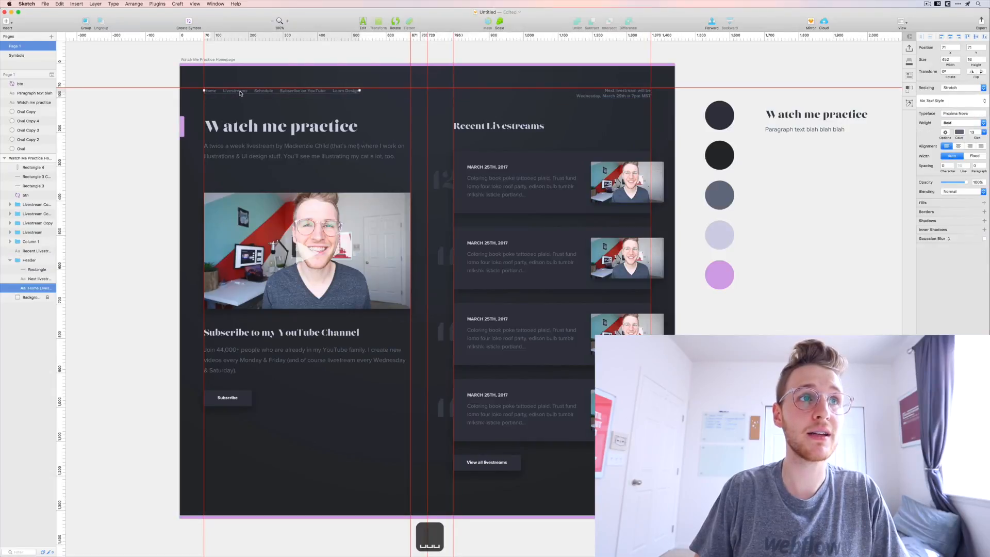
key("super+c")
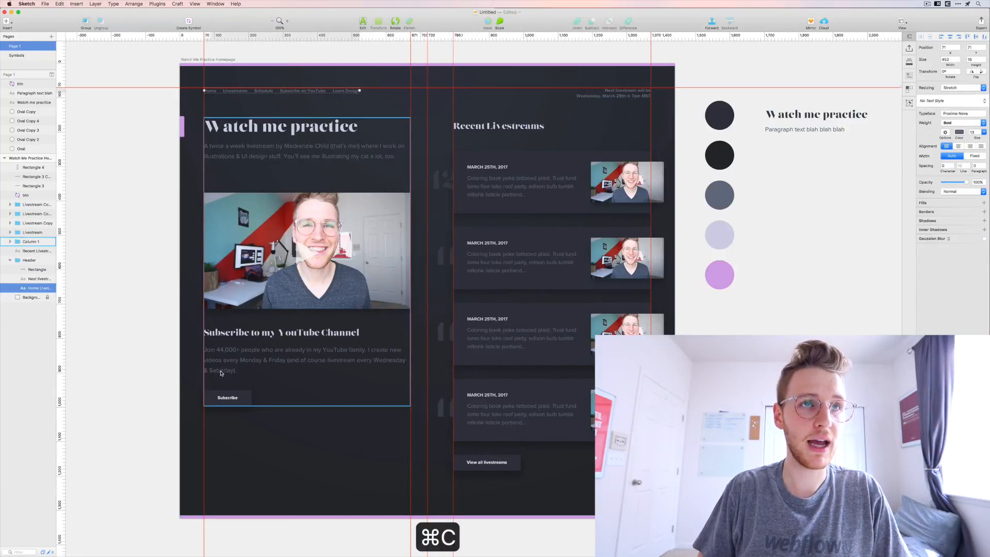
scroll(227, 361, "down", 6)
key("super+v")
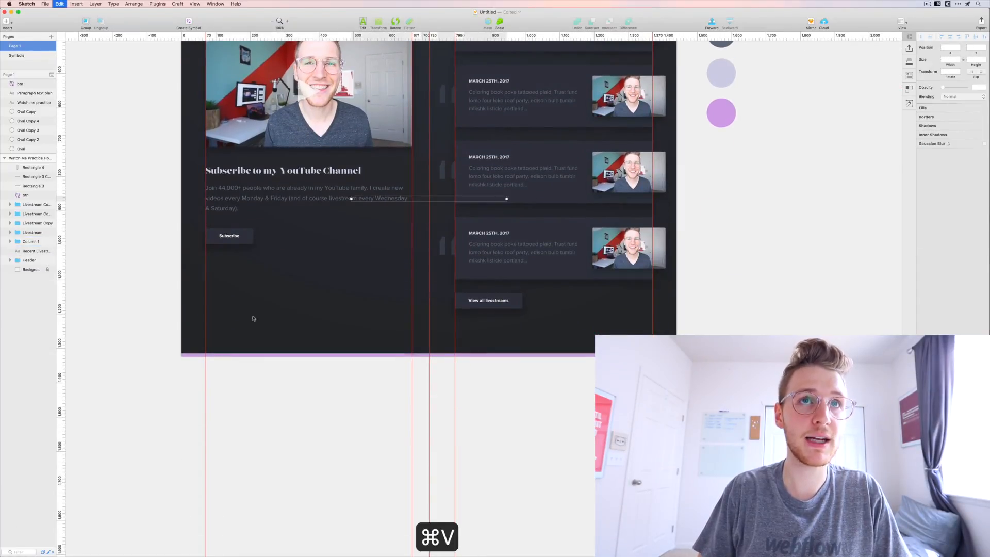
left_click_drag(449, 200, 304, 330)
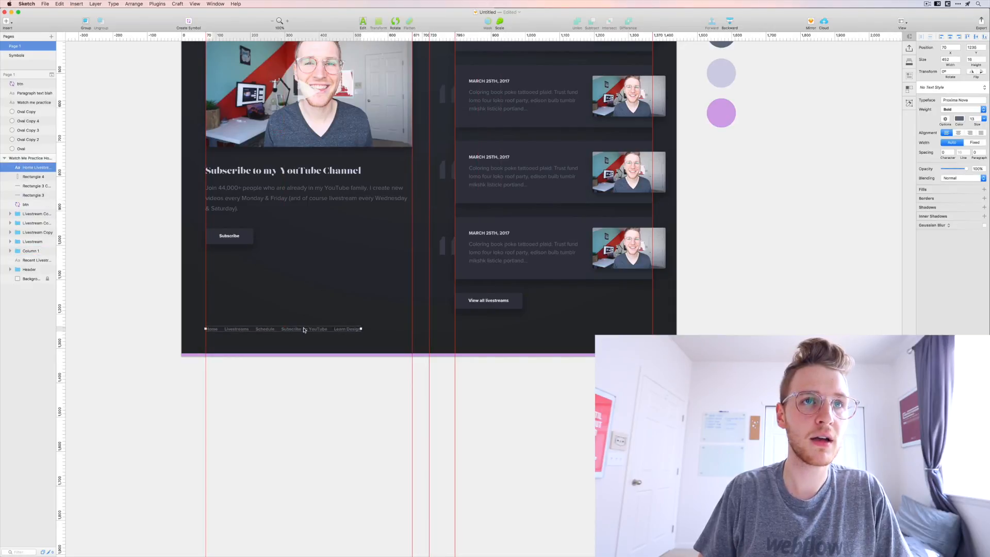
- Replace the copied navigation text with a ©2017 notice carrying the owner's full name, followed by a spaced Twitter link
double_click(293, 329)
key("super+a")
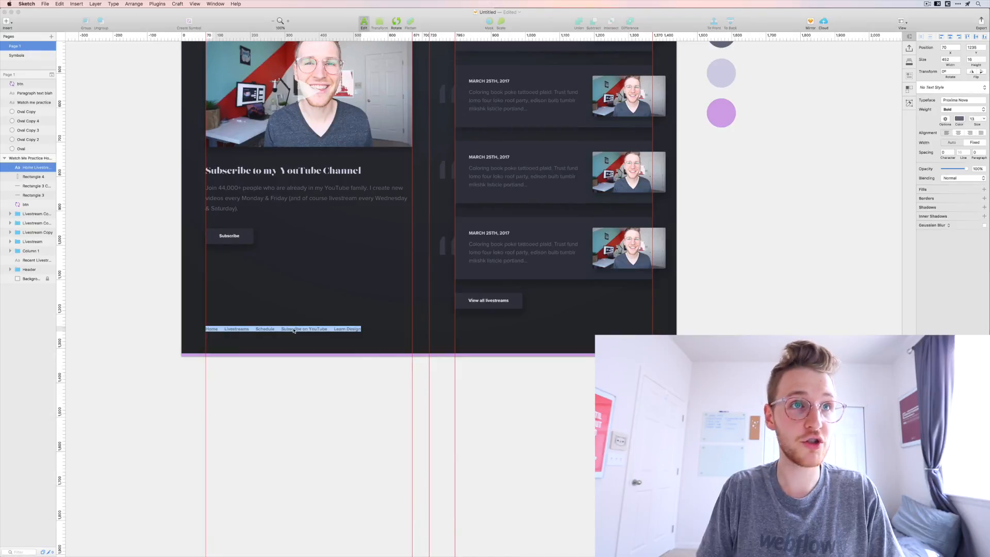
key("alt+g")
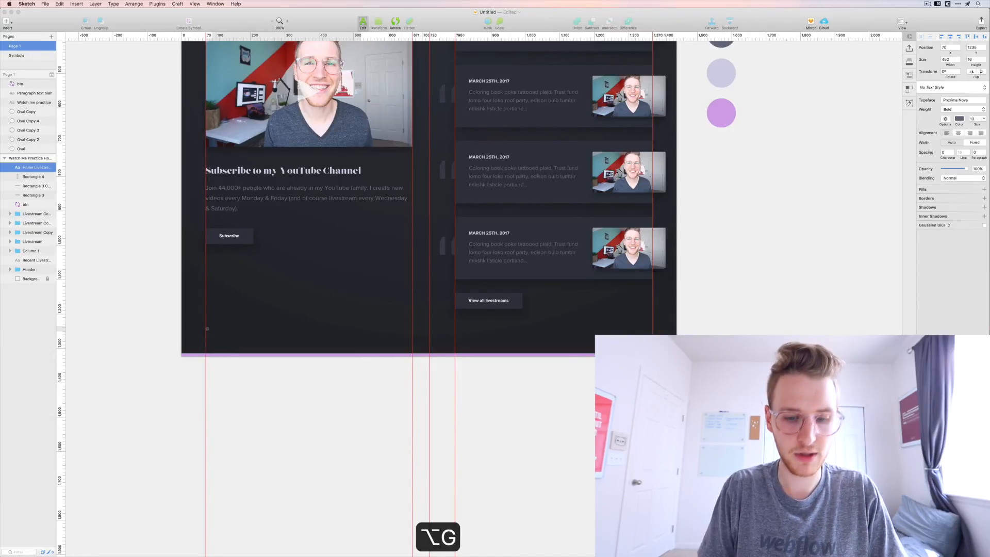
type("2017 M")
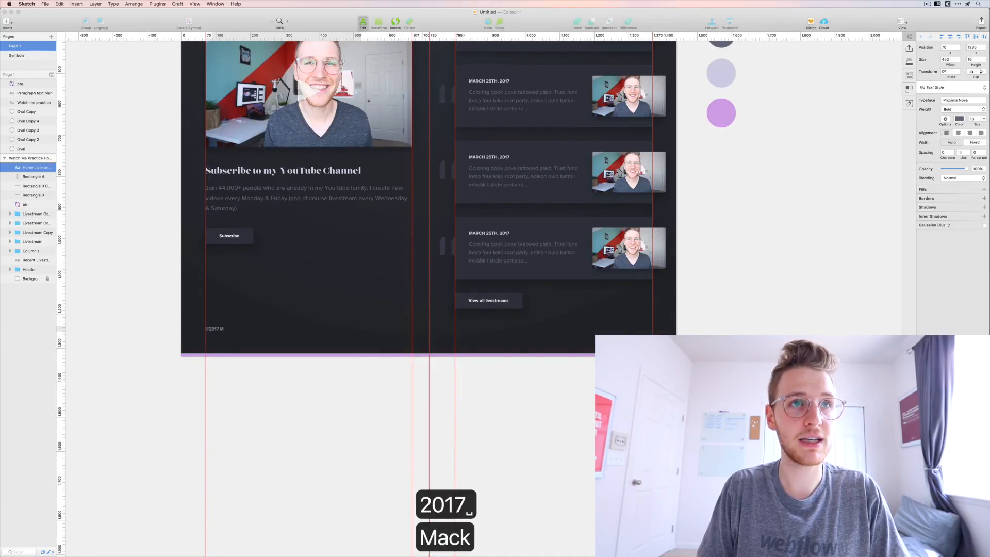
type("ackenzie Child     ")
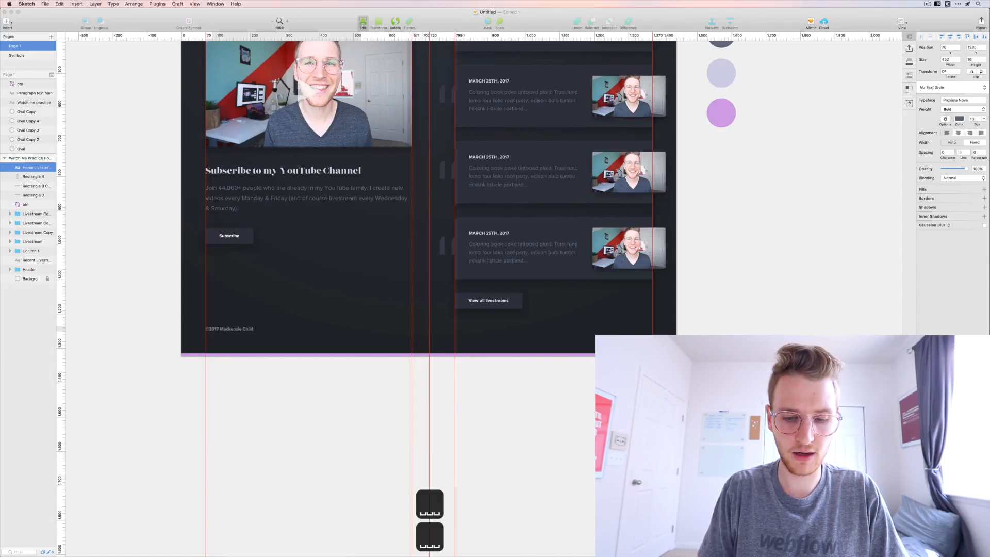
type("    Twitter")
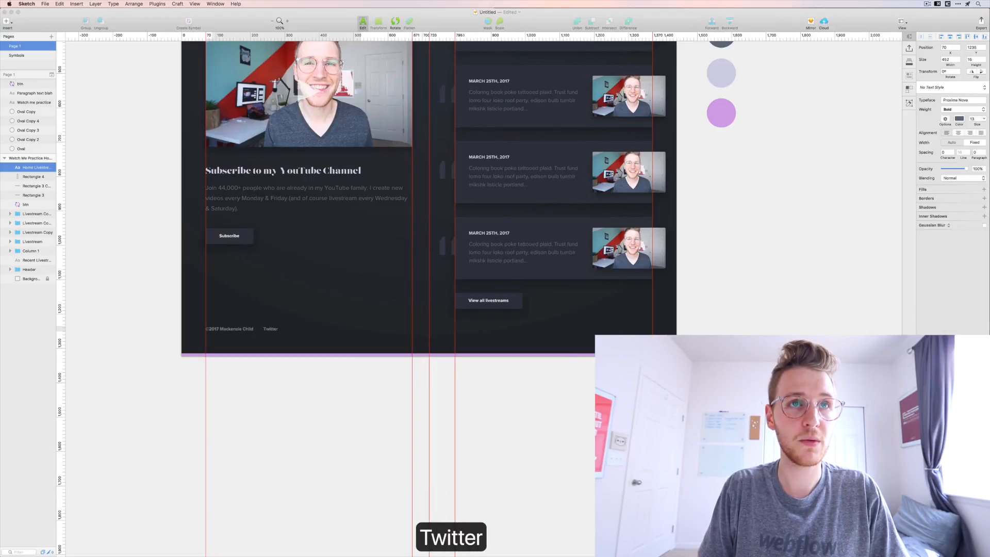
- Add a YouTube link after Twitter in the footer text, separated by spaces
key("BackSpace")
key("BackSpace")
key("BackSpace")
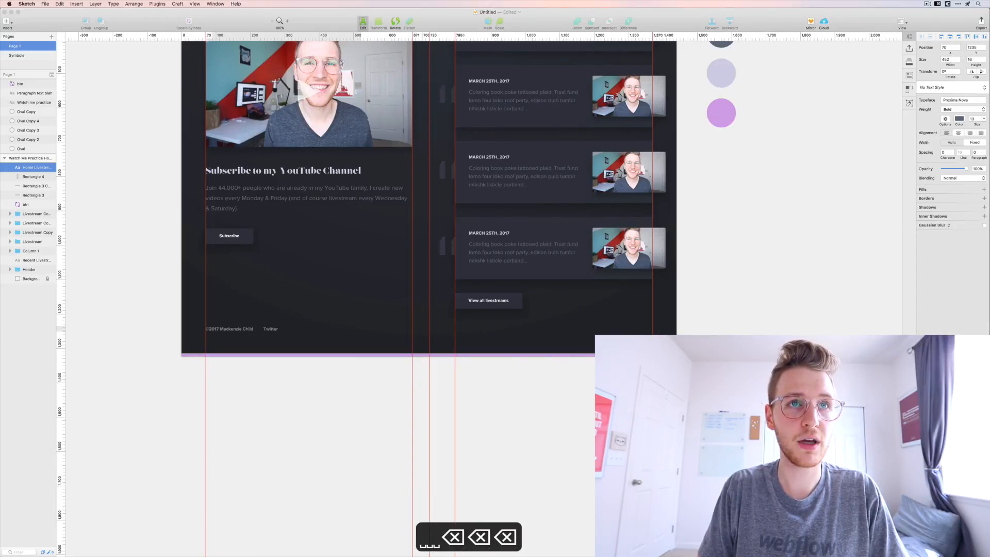
type("YouTube")
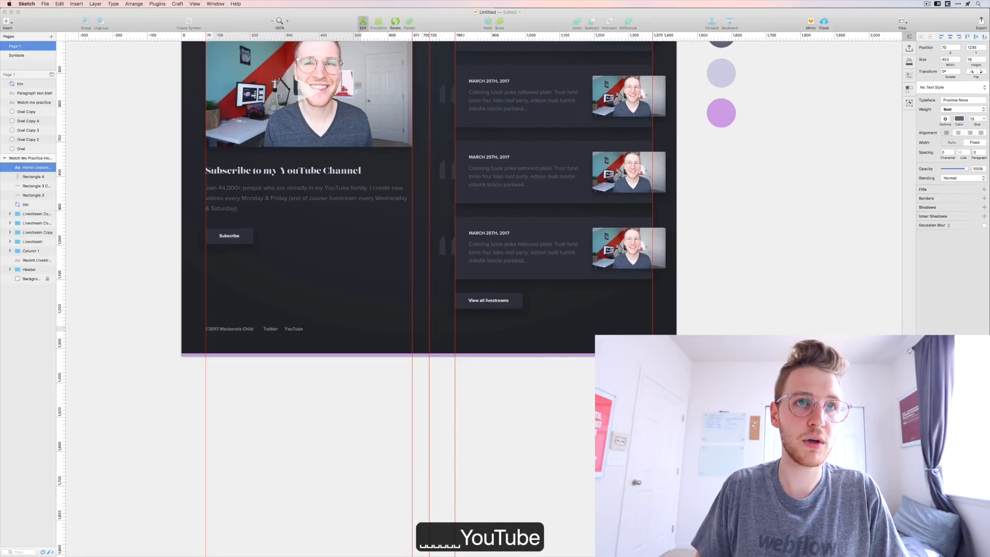
- Duplicate the YouTube link with its leading spaces twice at the end of the footer text
key("shift+Left")
key("shift+Left")
key("shift+Left")
key("shift+Left")
key("shift+Left")
key("shift+Left")
key("shift+Left")
key("shift+Left")
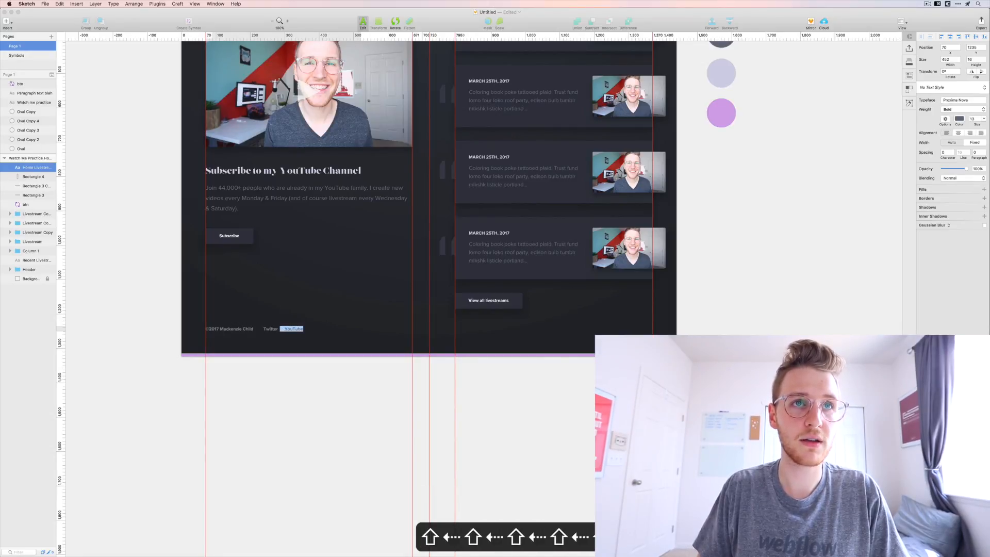
key("shift+Left")
key("super+c")
key("Right")
key("super+v")
key("super+v")
- Replace the last YouTube link in the footer text with Dribbble
key("Left")
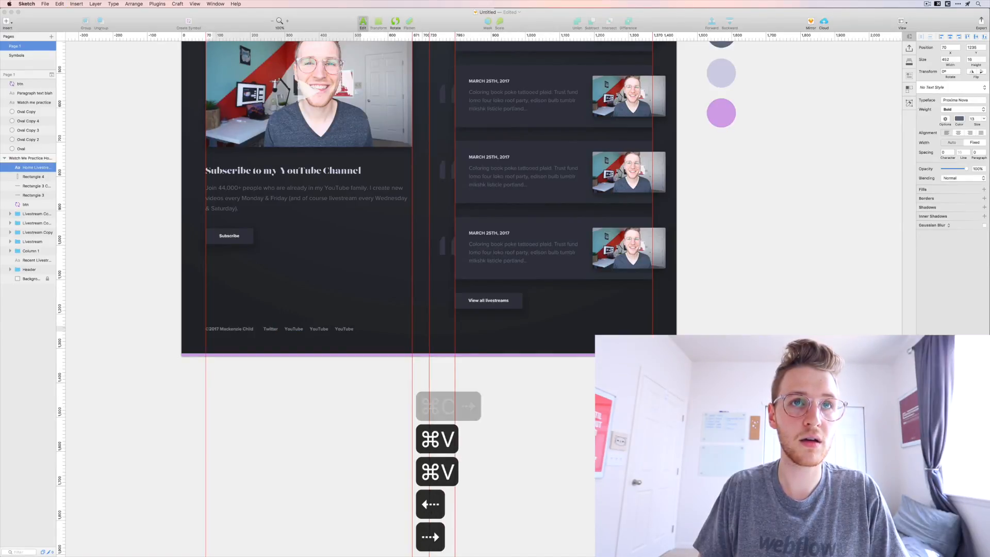
key("Right")
key("shift+Left")
key("shift+Left")
key("shift+Left")
key("shift+Left")
key("shift+Left")
key("shift+Left")
key("shift+Left")
type("D")
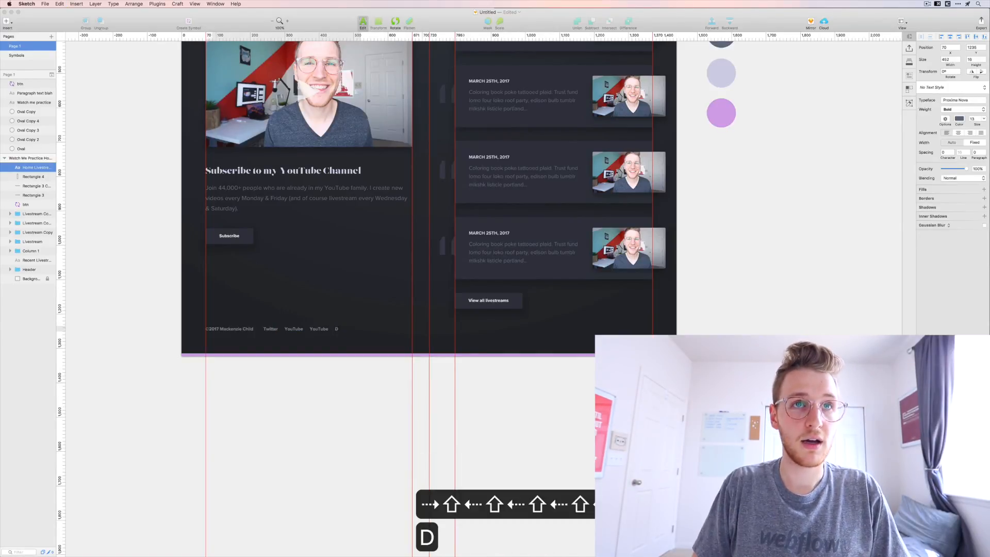
type("ribbble")
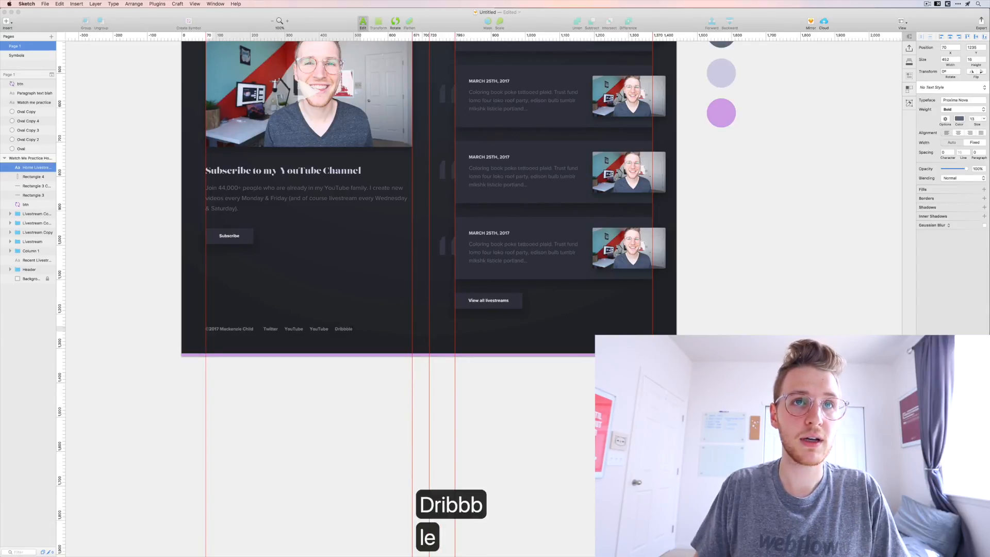
- Replace the second YouTube link in the footer with Instagram and finish editing the text
key("Left")
key("Left")
key("Left")
key("Left")
key("Left")
key("Left")
key("Left")
key("Left")
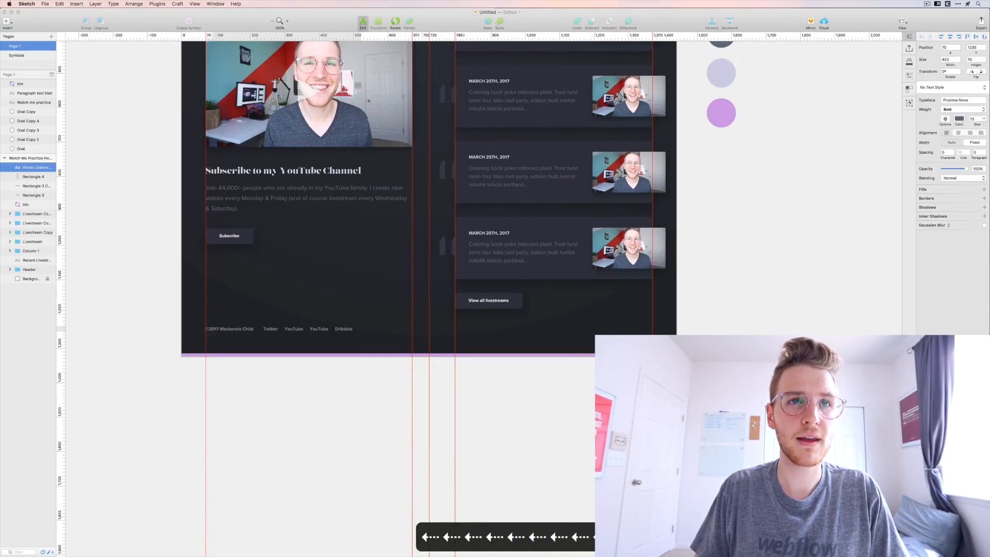
key("Left")
key("shift+Left")
key("shift+Left")
key("shift+Left")
key("shift+Left")
key("shift+Left")
key("shift+Left")
key("shift+Left")
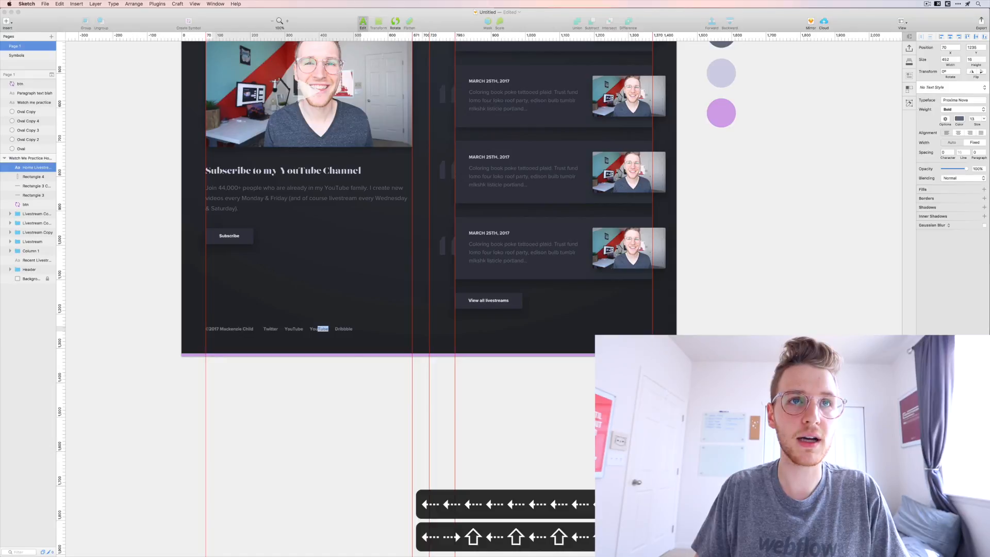
type("Instagram")
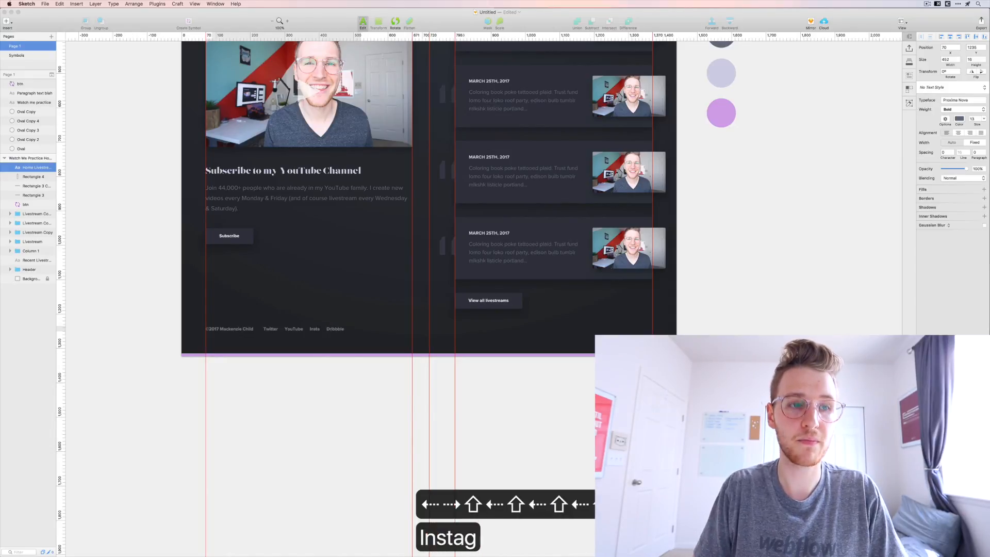
left_click(427, 318)
- Group the Recent Livestreams heading, its cards and the View all livestreams button, and name the group Column 2
scroll(427, 318, "up", 5)
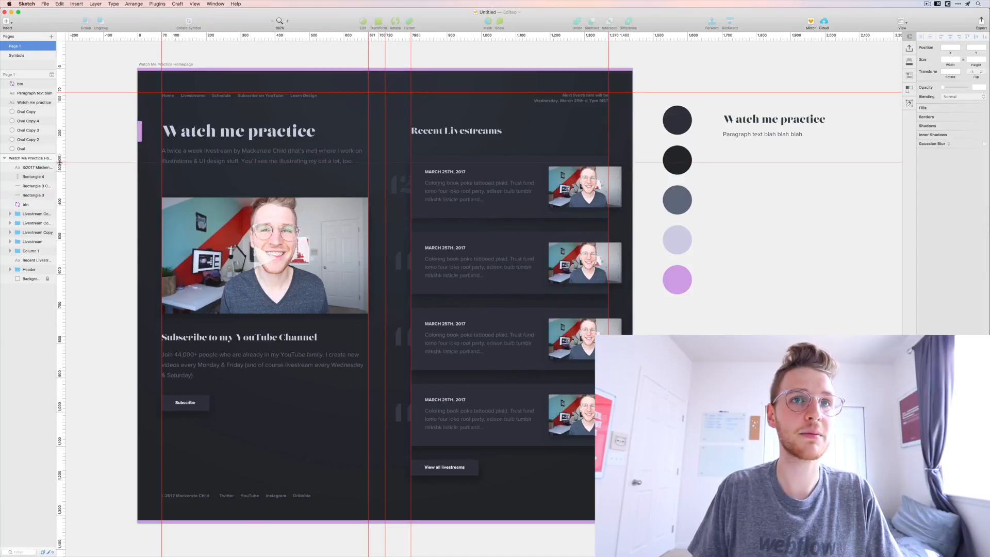
scroll(310, 232, "right", 5)
left_click_drag(305, 109, 440, 483)
key("super+g")
key("super+r")
type("Column 2")
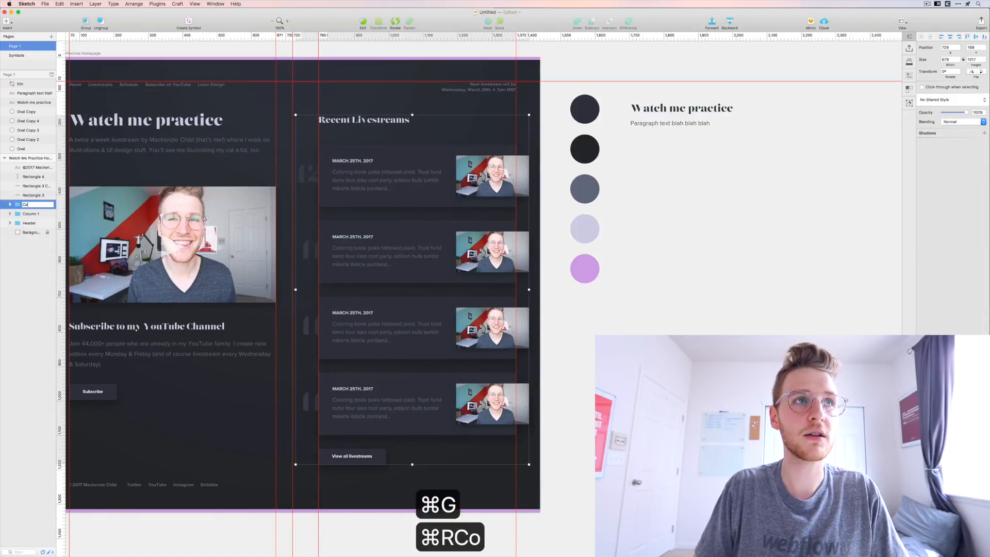
key("Return")
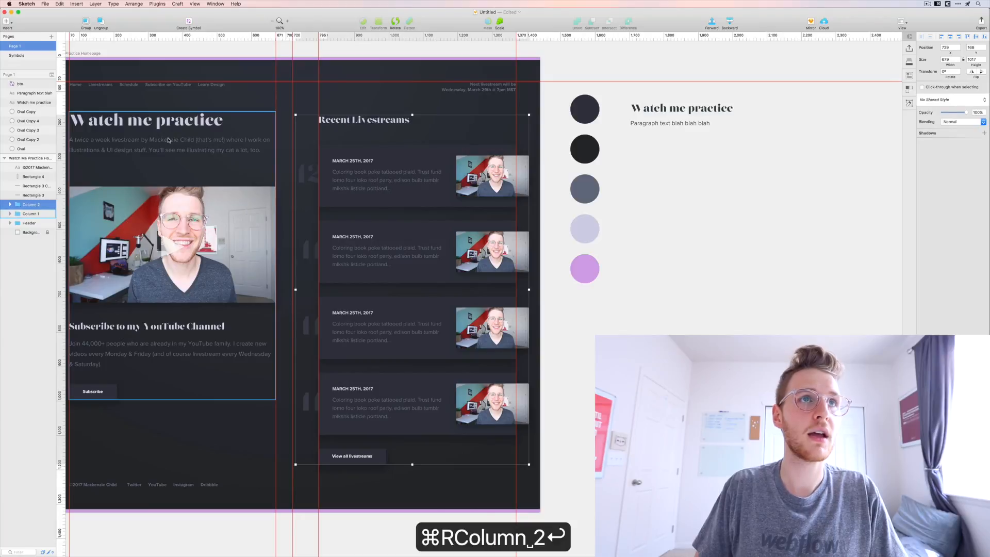
- Group the purple bars on the artboard's upper and lower edges with the purple title accent, and name the group Highlights
scroll(272, 294, "left", 5)
key("space")
left_click(207, 57)
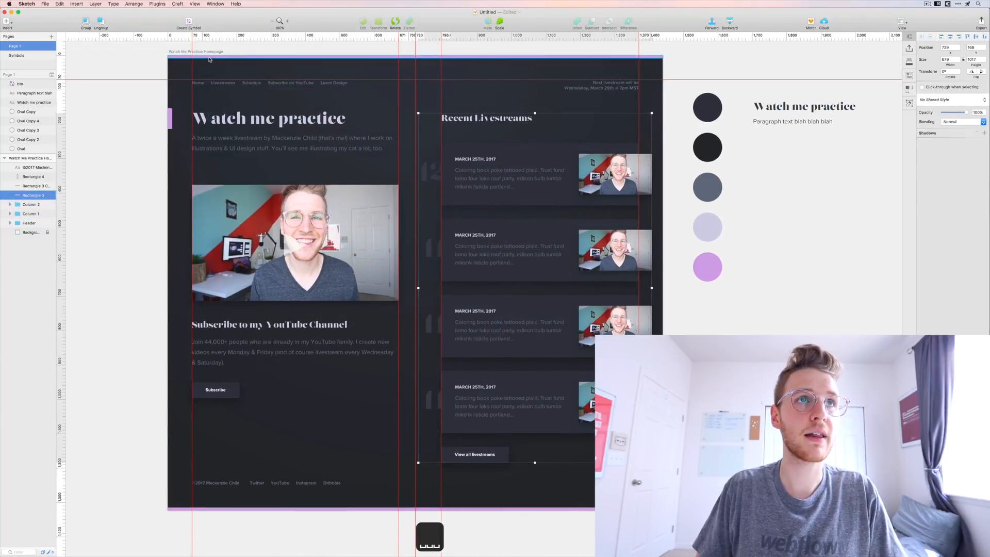
left_click(170, 118, "shift")
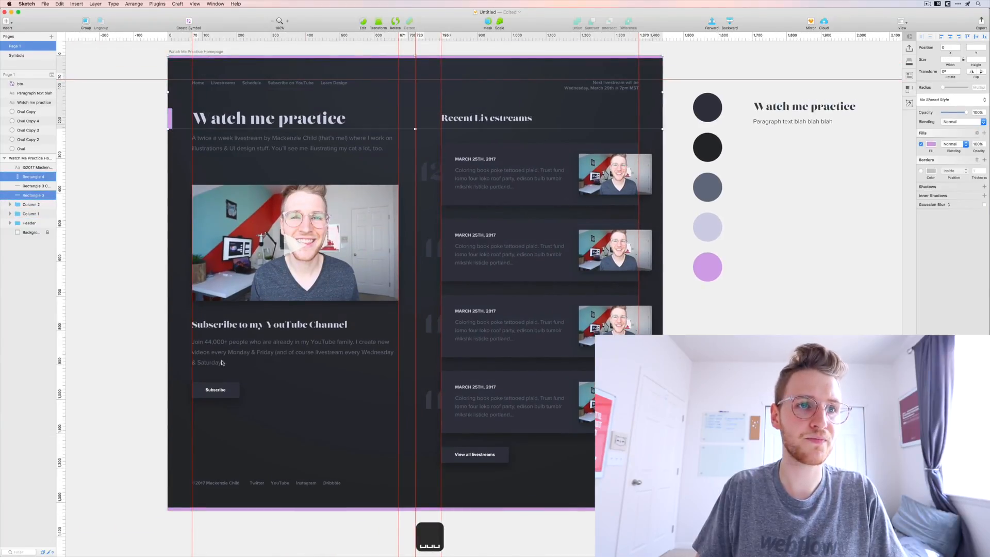
left_click(198, 509, "shift")
key("super+g")
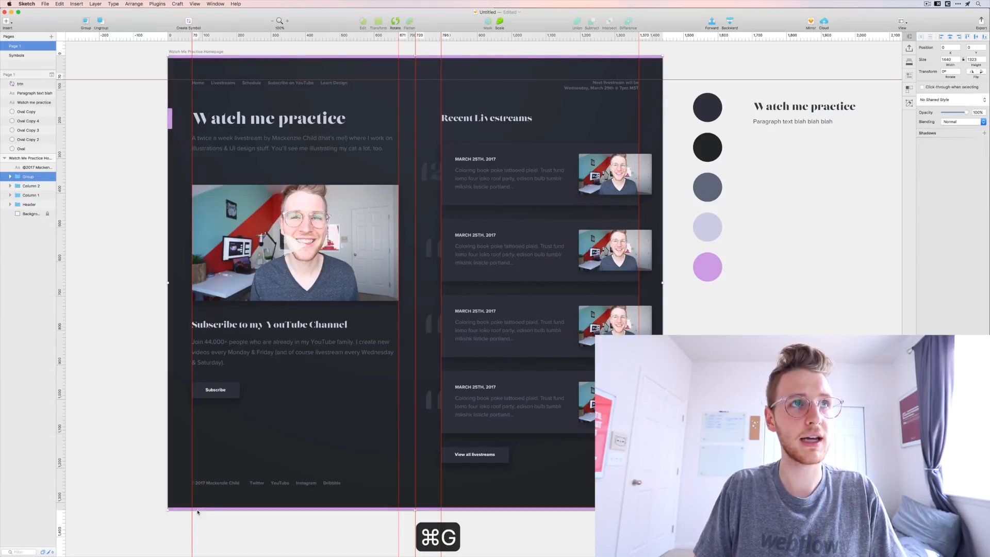
key("super+r")
type("Hi")
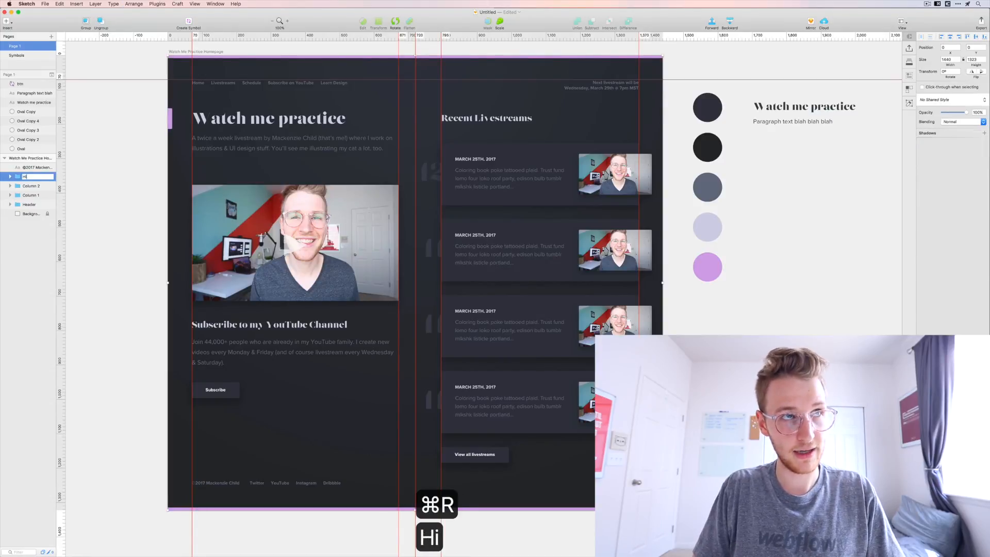
type("ghlights")
key("Return")
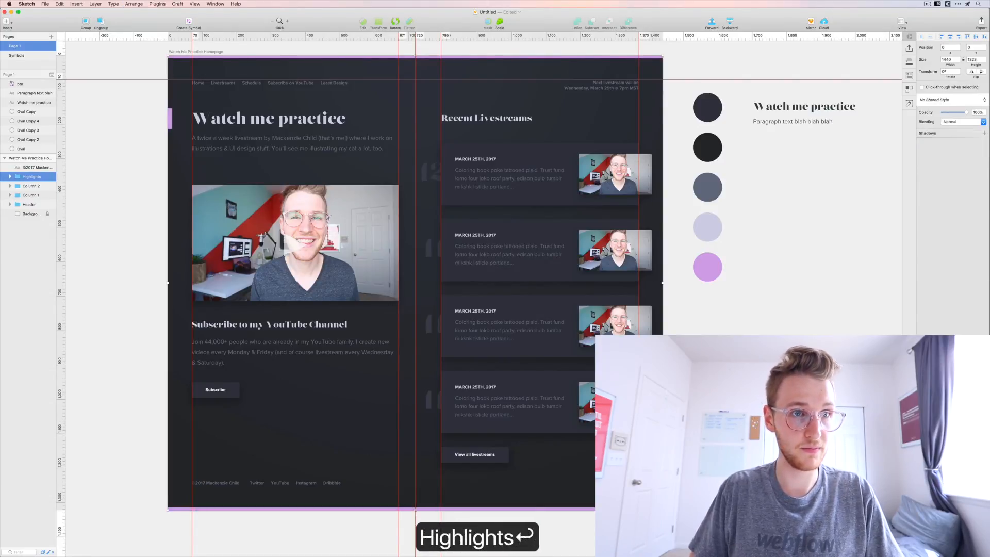
- Rename the copyright and social links text layer as Footer
left_click(214, 484)
key("super+r")
type("Footer")
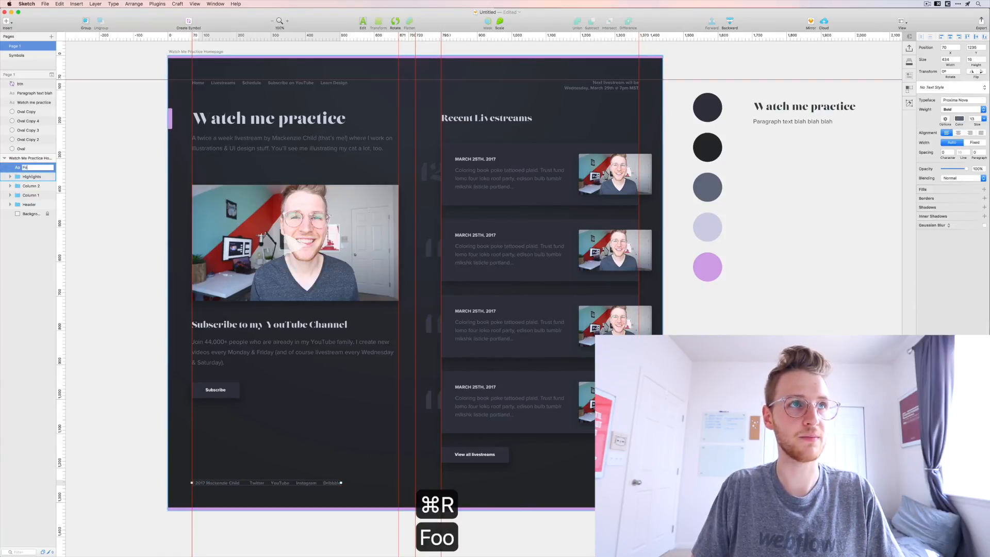
key("Return")
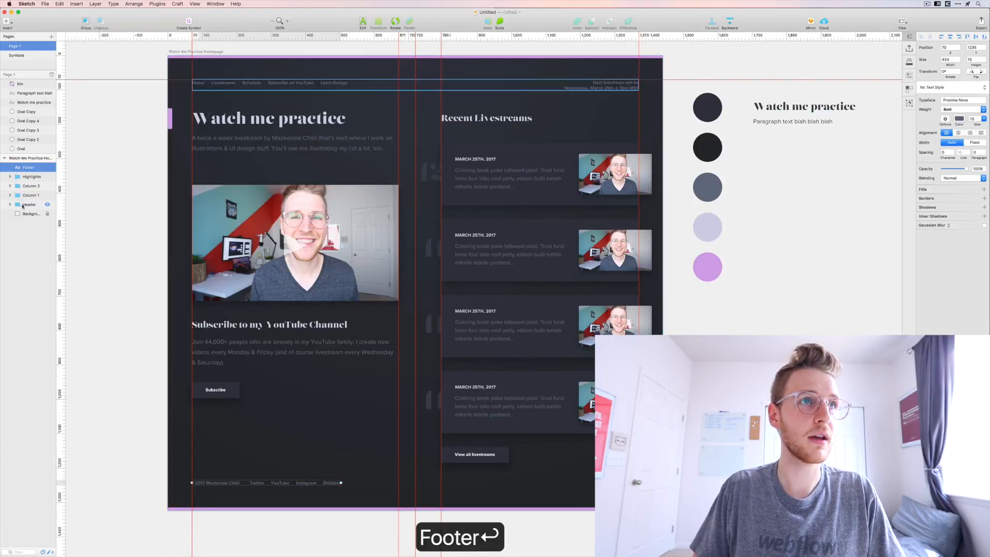
- Reorder the artboard's layers as Header, Column 1, Column 2, Highlights and Footer above the background
left_click_drag(29, 205, 25, 166)
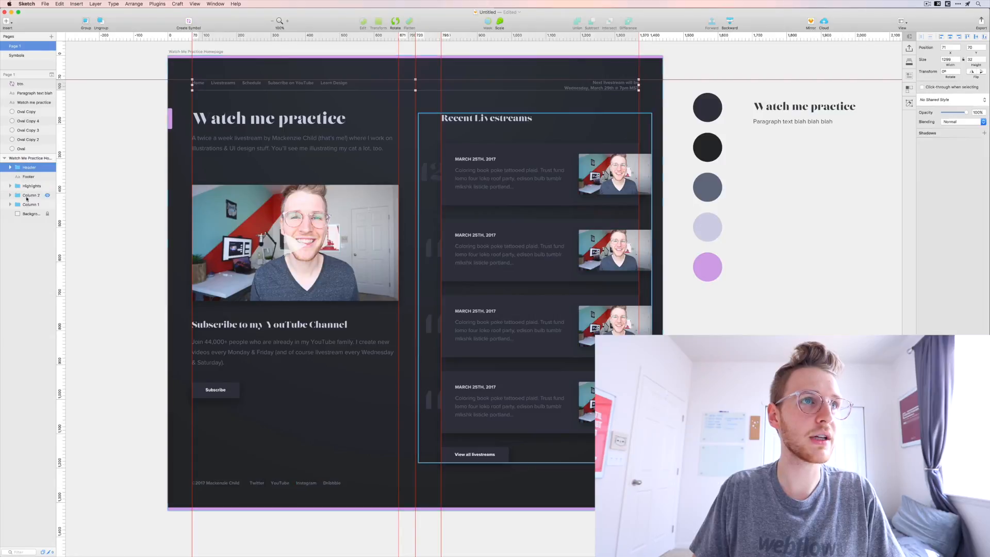
left_click_drag(29, 205, 27, 182)
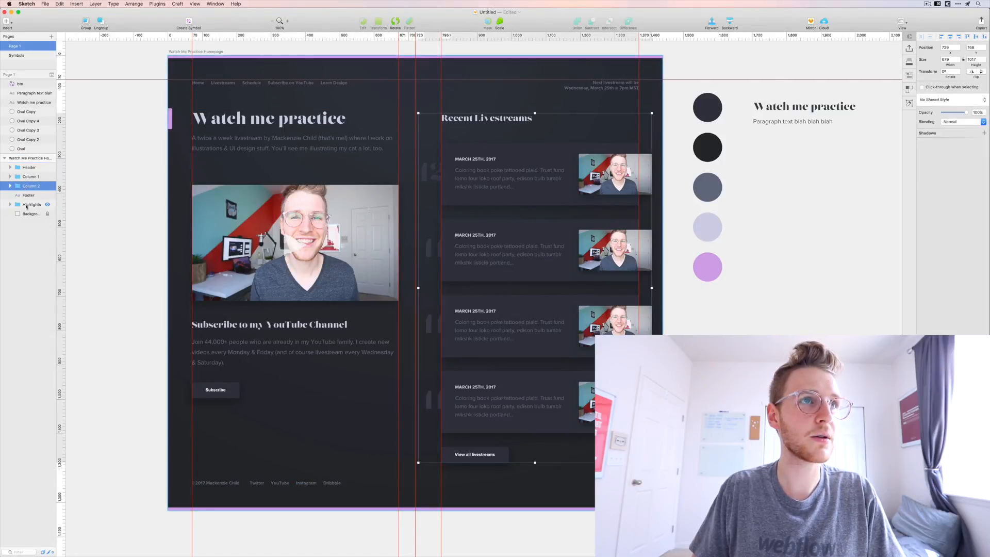
left_click_drag(27, 204, 25, 193)
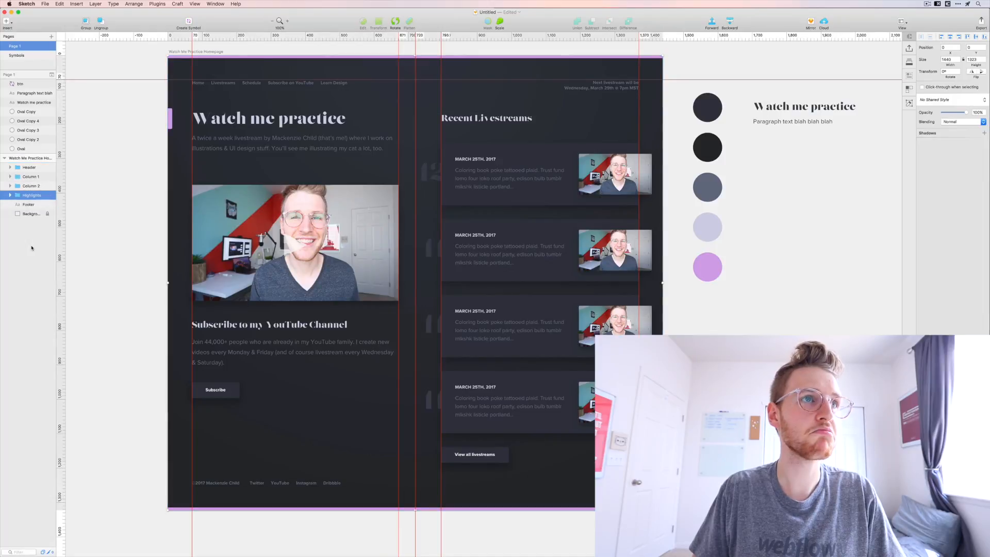
left_click(88, 228)
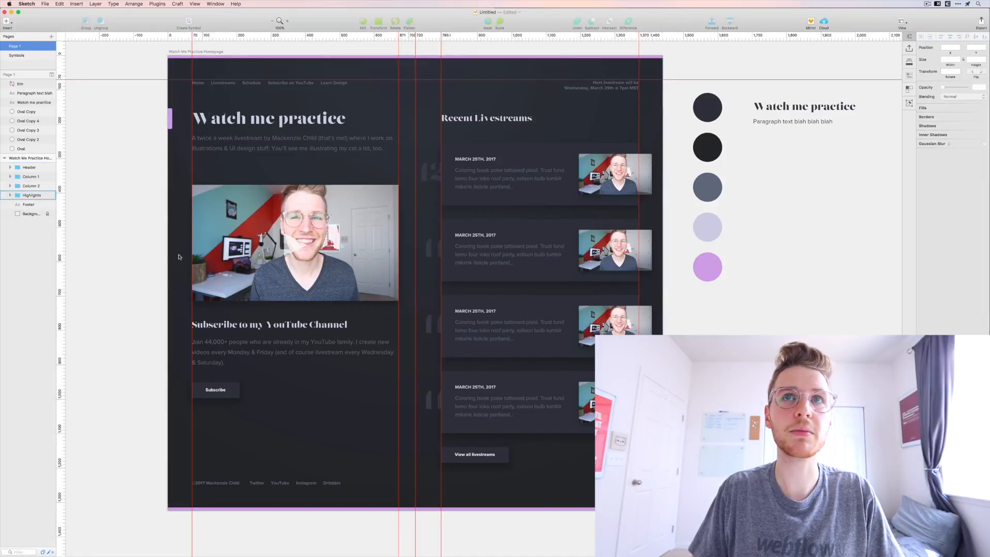
- Duplicate the Watch Me Practice Homepage artboard directly below the original, keeping the two aligned
left_click(201, 51)
left_click_drag(192, 176, 180, 529)
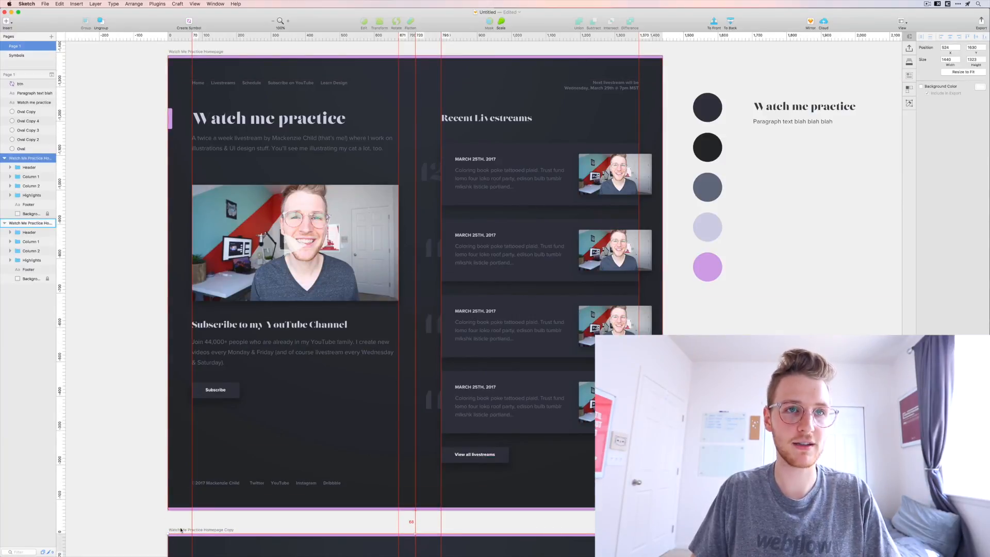
scroll(181, 530, "down", 5)
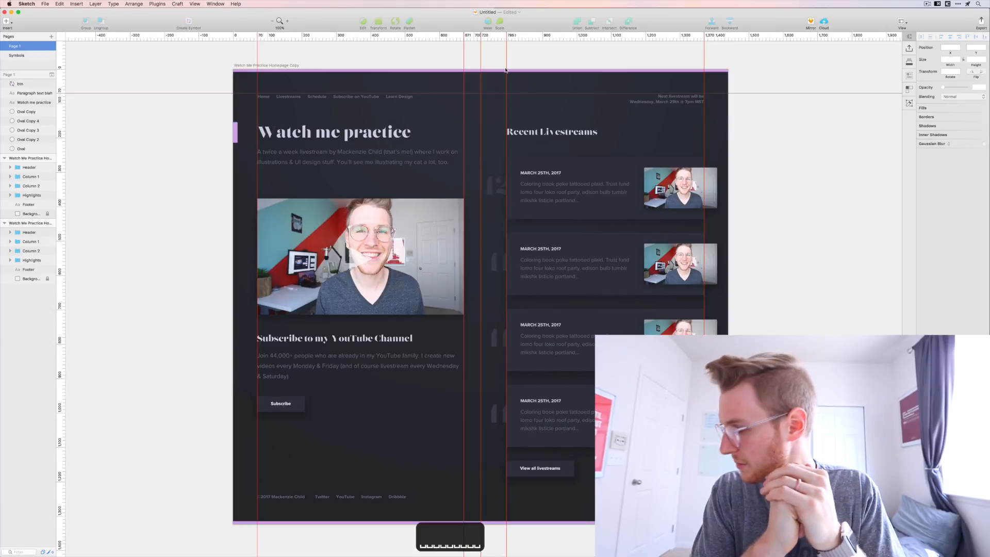
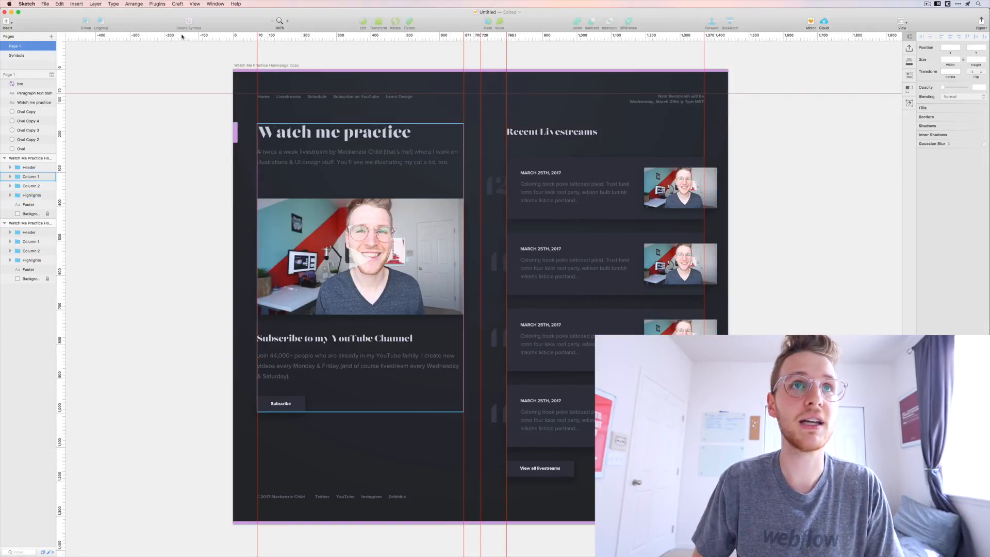
- Replace the Watch me practice title in the copied artboard with 012
left_click(335, 134)
double_click(335, 134)
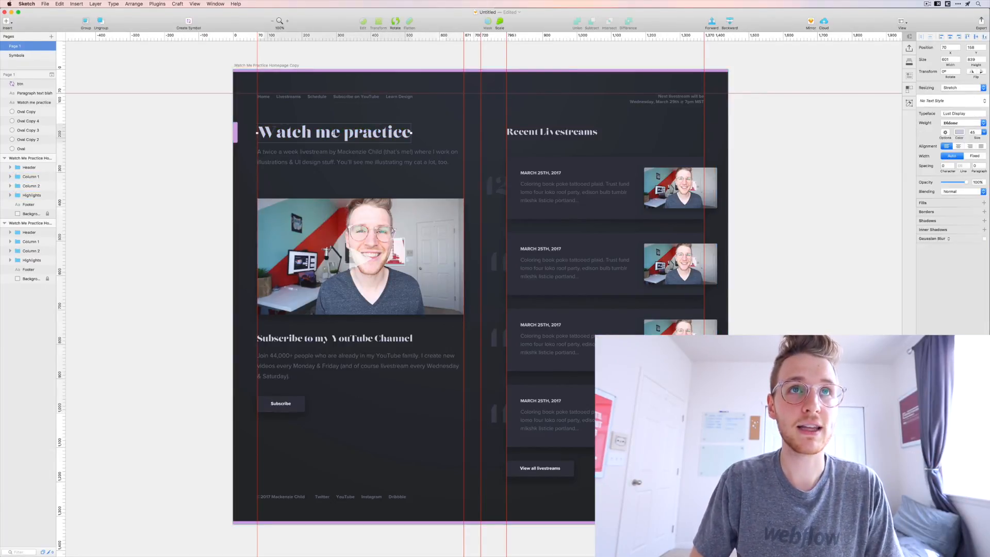
double_click(334, 134)
key("cmd+a")
type("01")
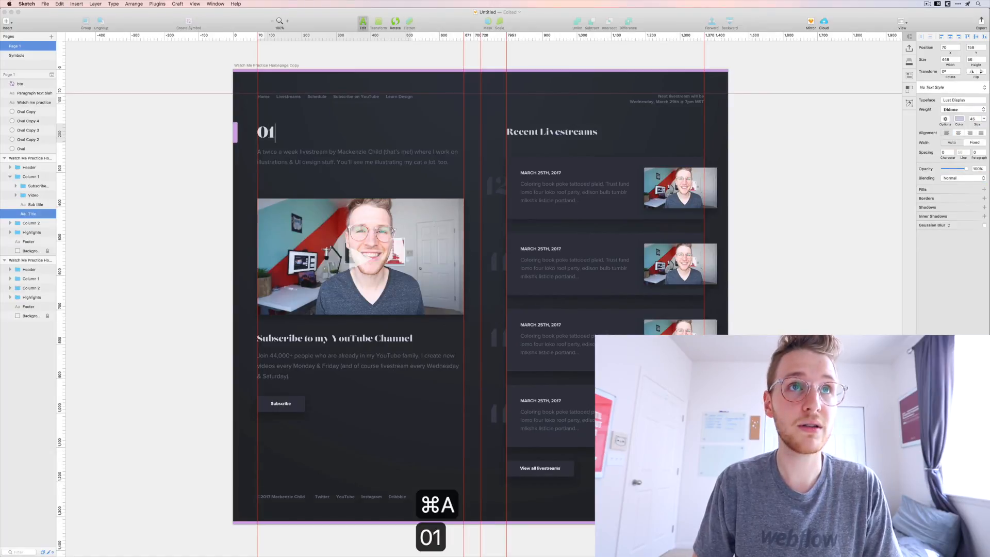
key("Escape")
- Delete the subtitle paragraph beneath the 012 title in the copied artboard
double_click(335, 157)
double_click(311, 162)
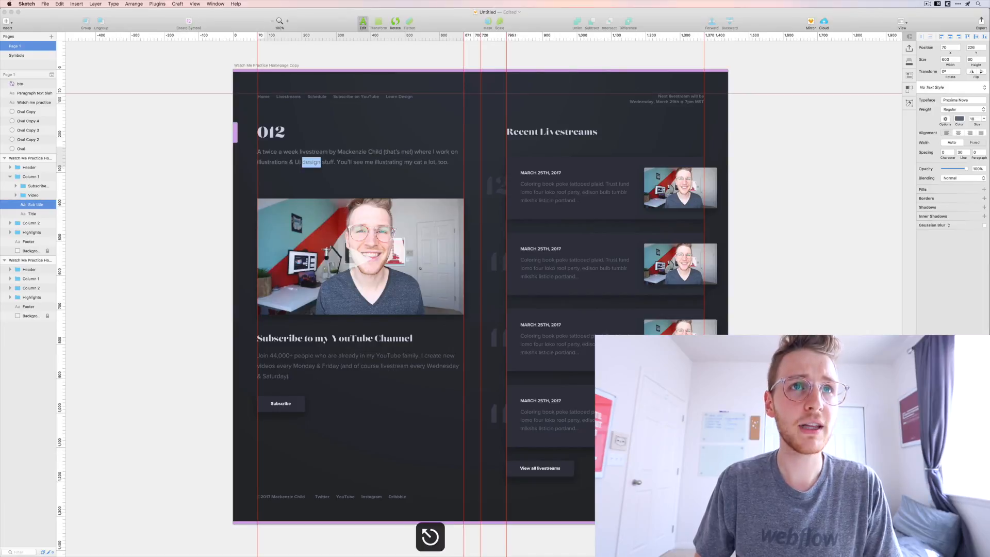
key("Escape")
key("BackSpace")
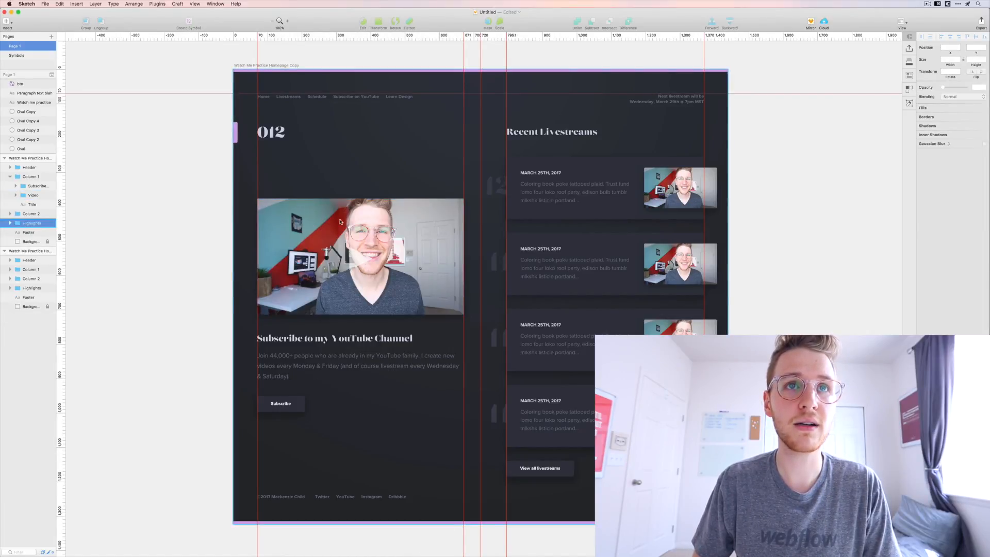
- Undo the latest accidental change and lock the Highlights group in the copied artboard
key("super+z")
key("super+z")
key("super+z")
key("super+z")
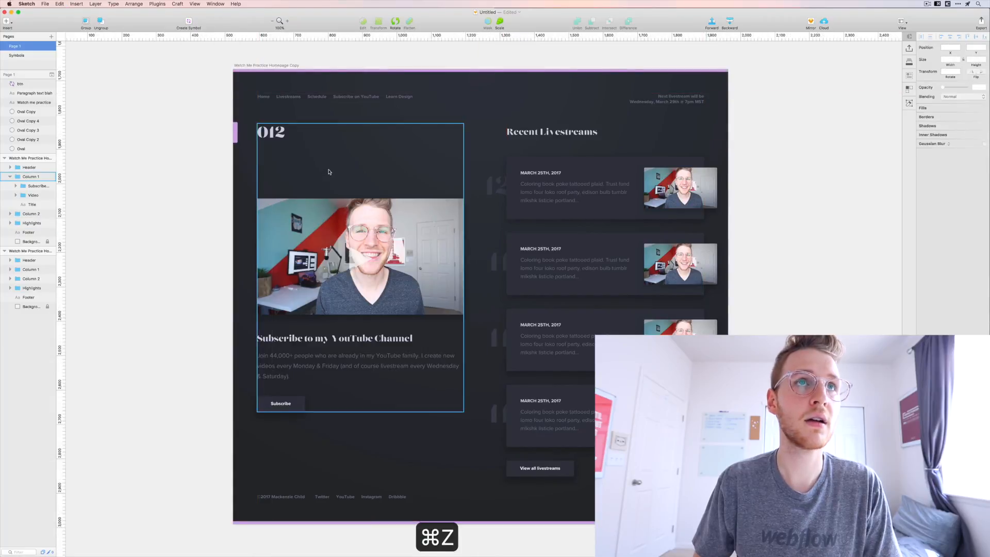
key("super+z")
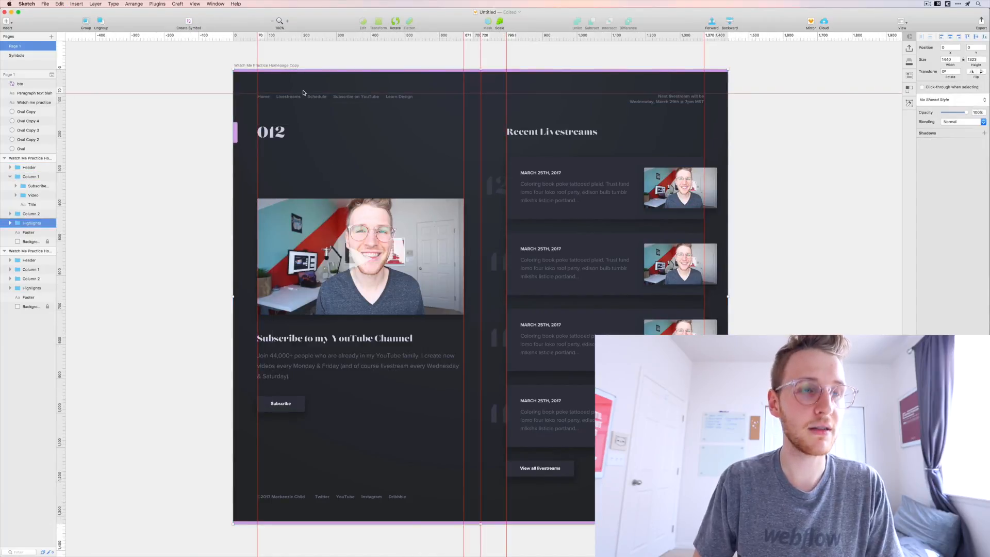
key("super+shift+l")
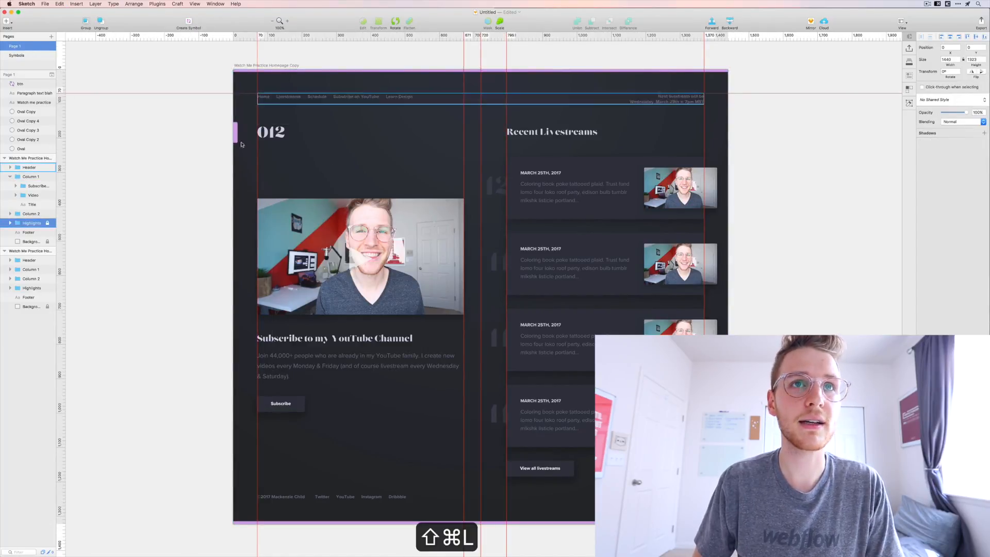
- Move the video screenshot together with its play triangle up to sit just below the 012 title
left_click(327, 224, "super")
left_click(360, 257, "shift")
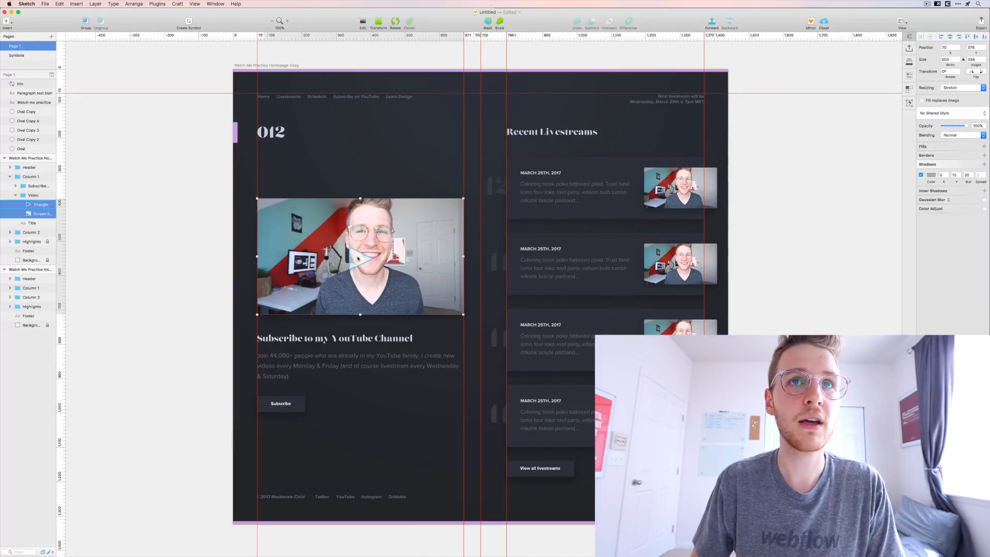
left_click_drag(345, 242, 344, 205)
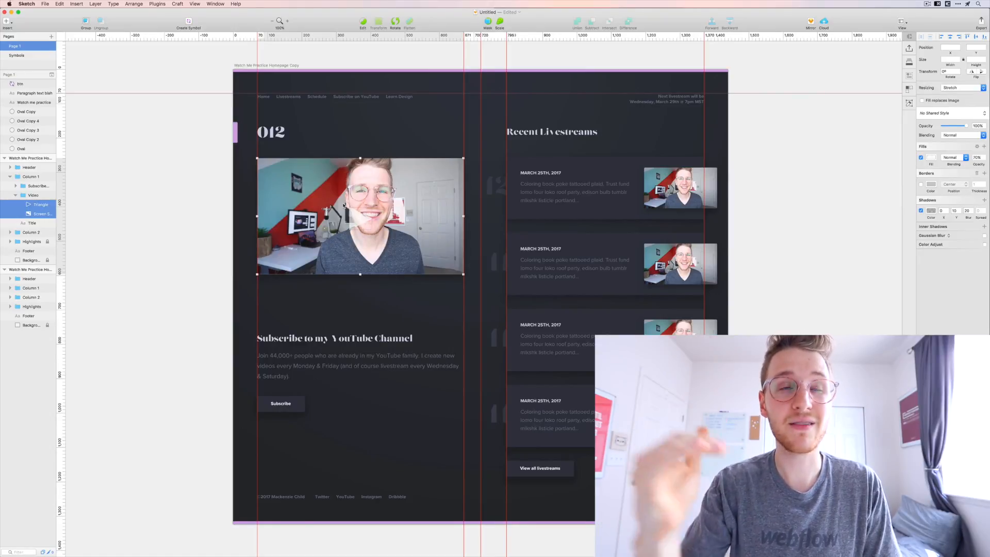
- Switch to Chrome to review the Individual Page content list in the Watch me Practice notes, and return to Sketch
key("super+Tab")
scroll(166, 238, "up", 5)
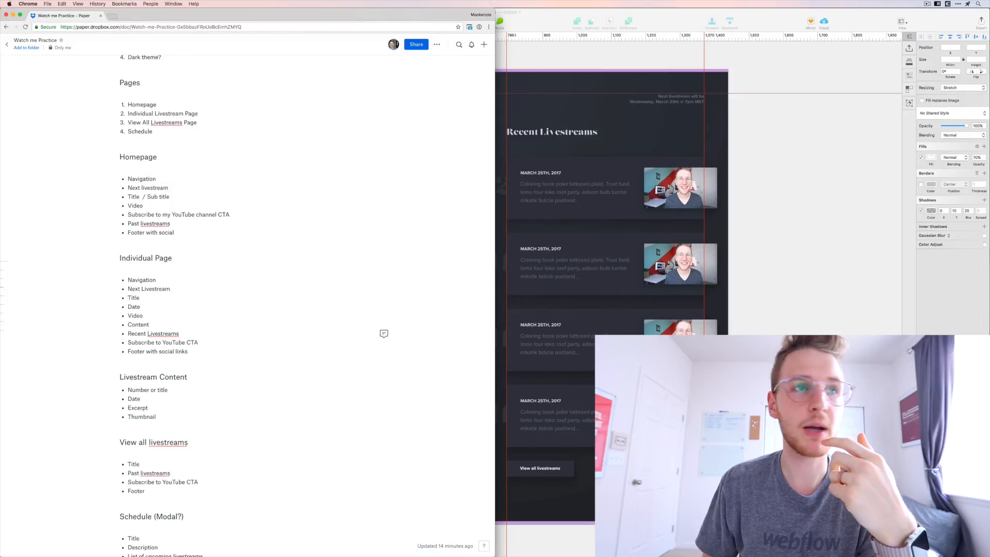
left_click(580, 159)
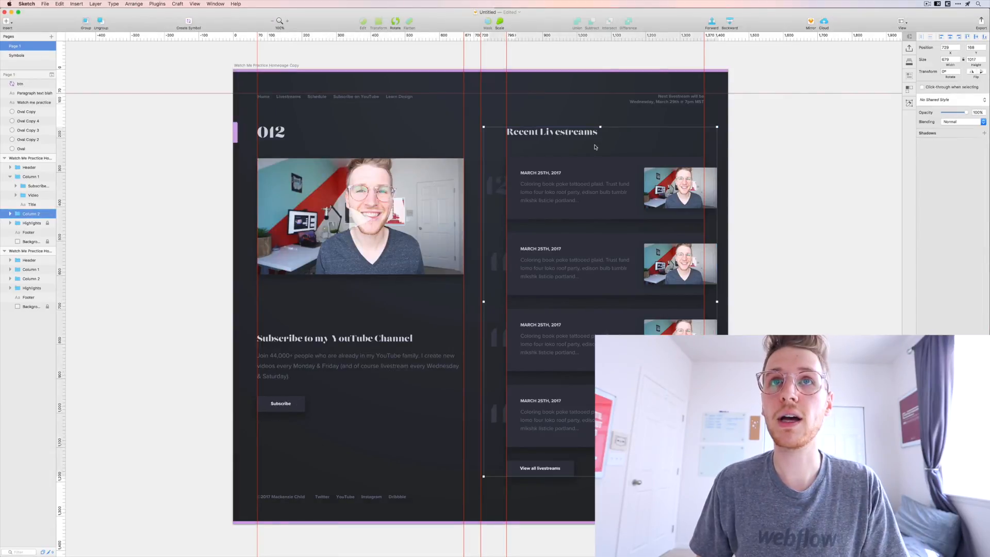
key("super+z")
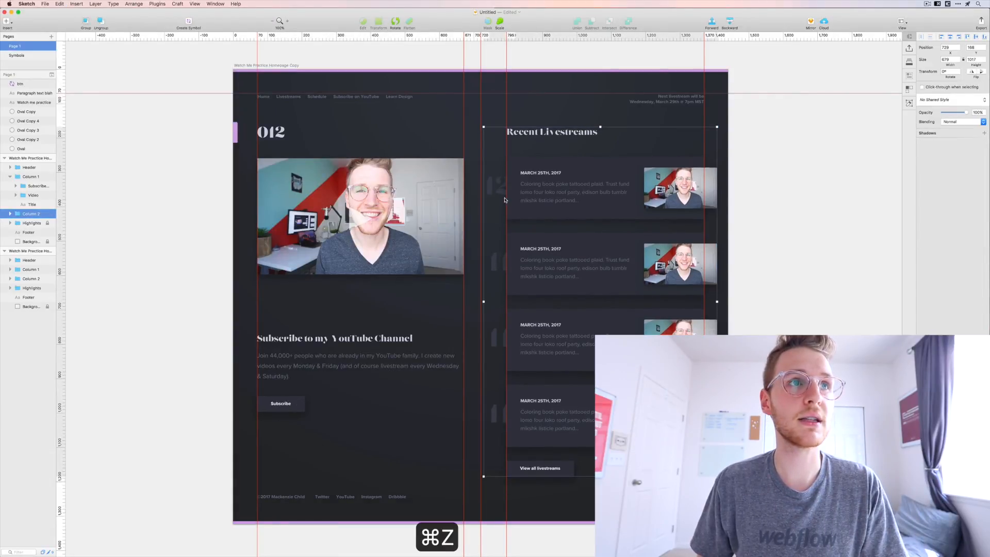
- Ungroup Column 2 and Column 1 in the copied artboard
key("shift+super+g")
left_click(304, 384)
key("shift+super+g")
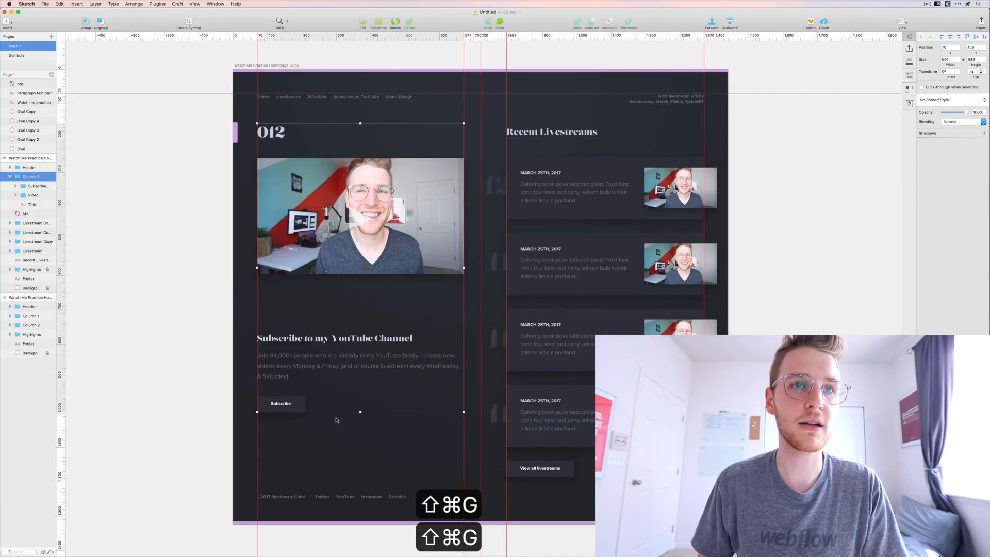
- Shift the whole Recent Livestreams section down and place the Subscribe to my YouTube Channel block above it in the second column
left_click_drag(518, 120, 687, 472)
left_click_drag(573, 135, 573, 229)
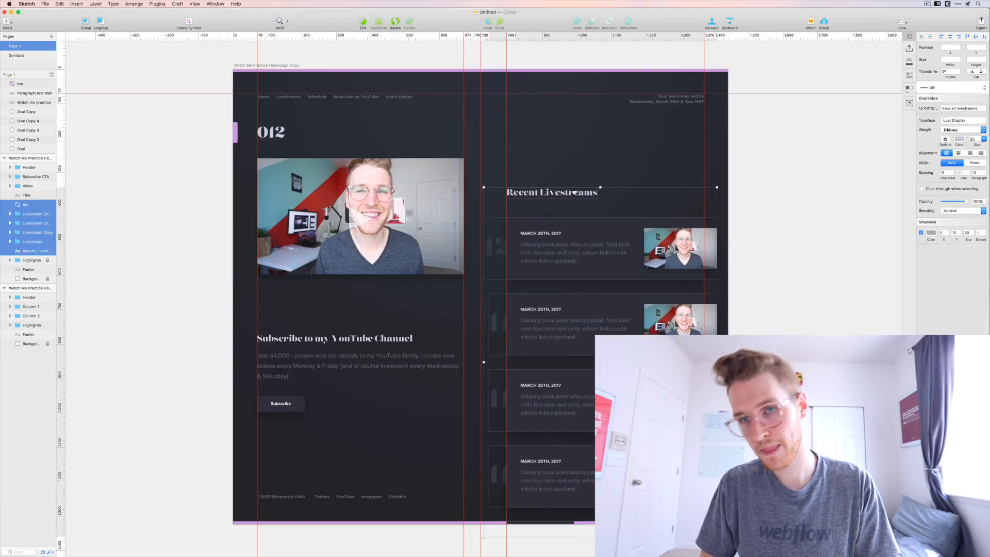
left_click(270, 409)
left_click_drag(269, 409, 532, 198)
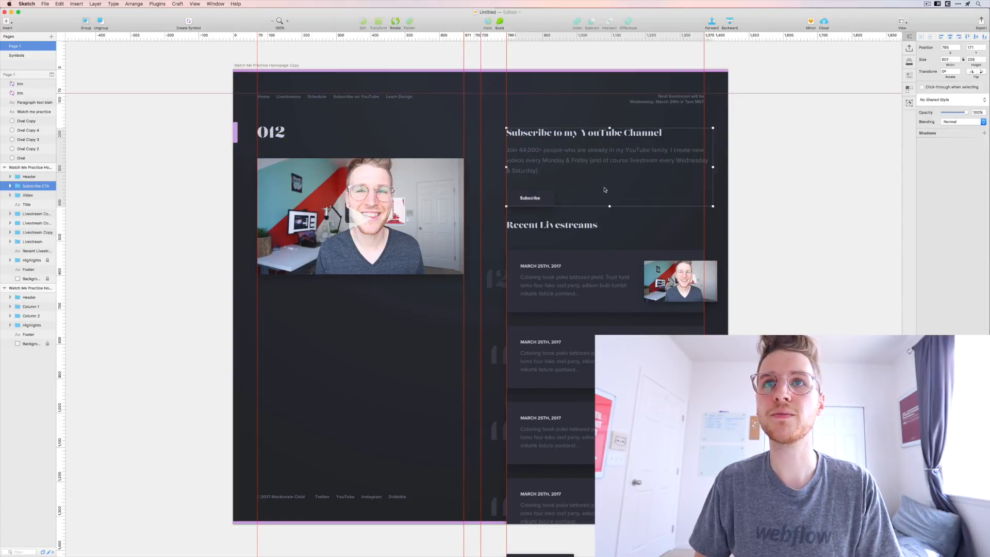
- Add more space between the Subscribe button and the Recent Livestreams section, and delete the stray View all livestreams button
double_click(708, 159)
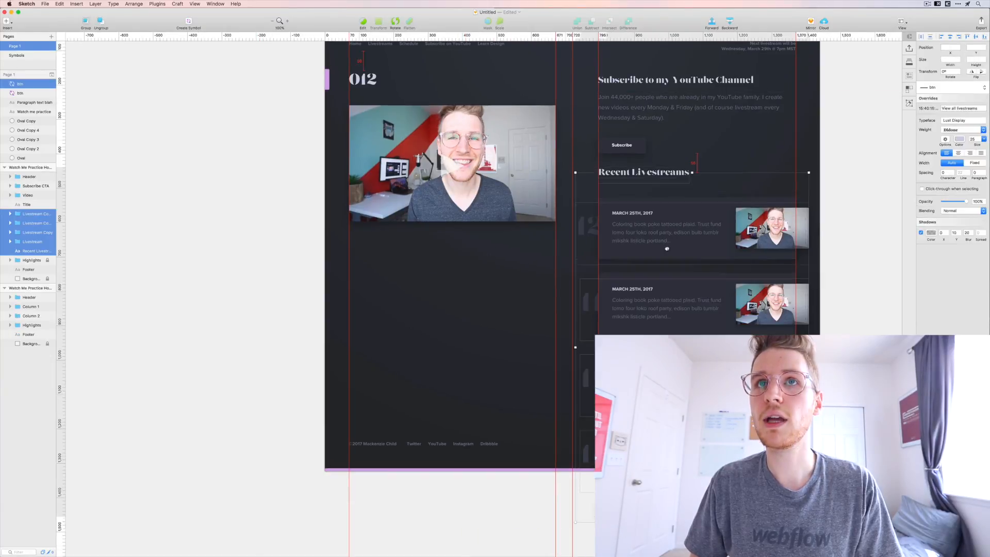
key("Down")
key("Down")
key("Down")
key("Down")
key("Down")
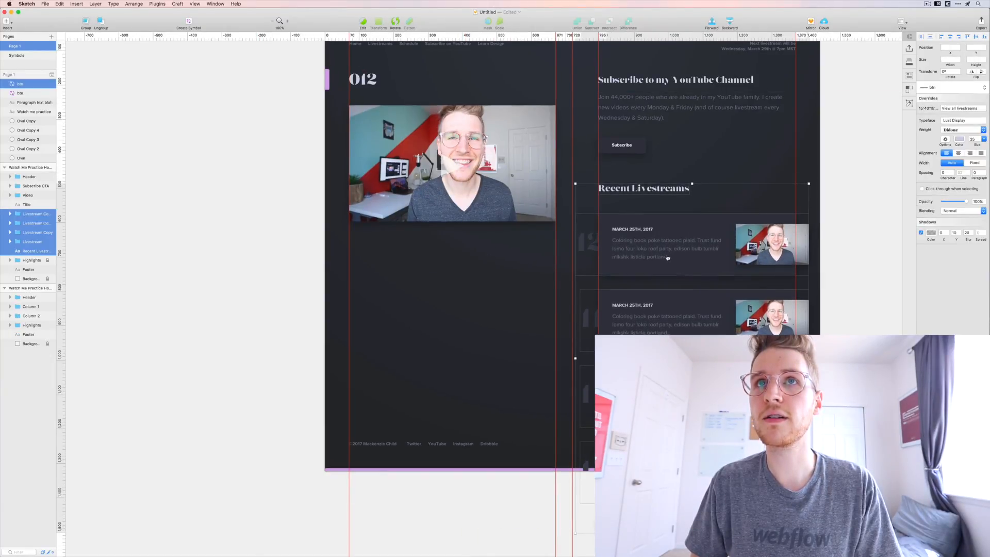
left_click(694, 147)
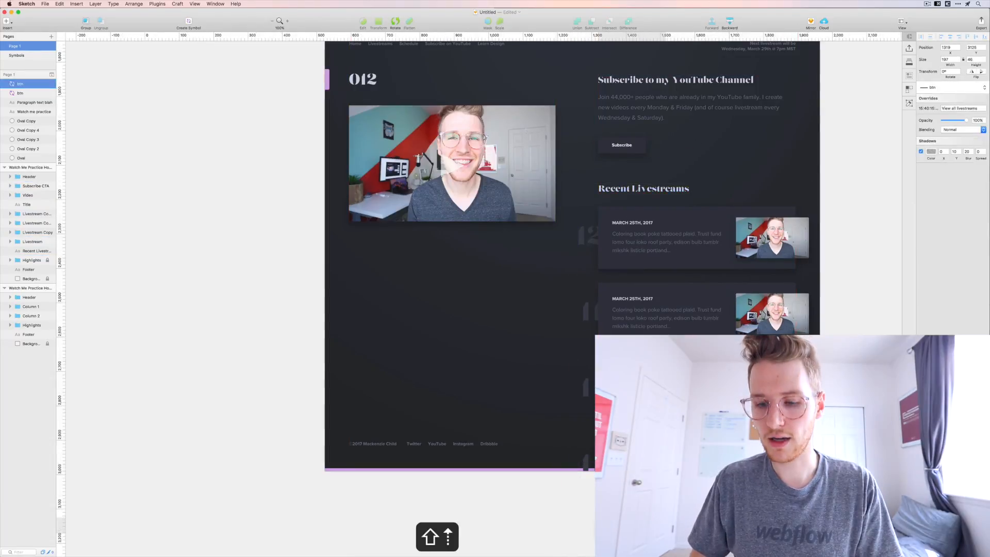
key("BackSpace")
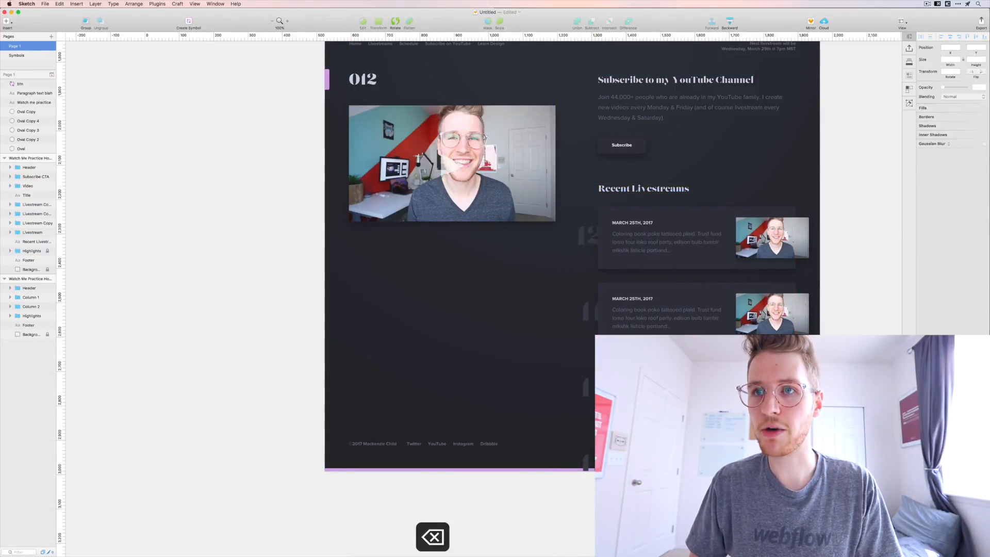
- Move the Highlights group to the top of the copied artboard's layer order
left_click_drag(597, 414, 527, 465)
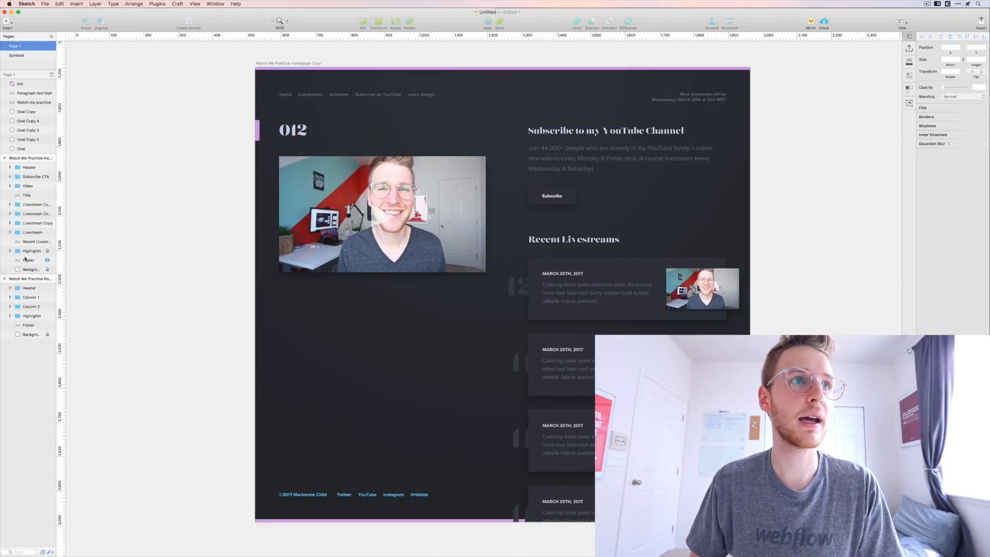
left_click_drag(28, 251, 30, 166)
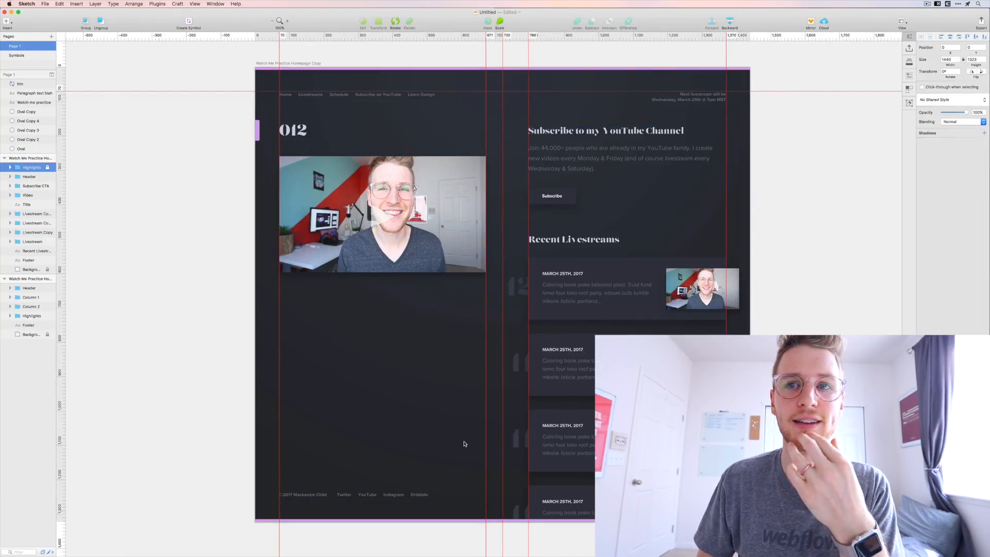
scroll(465, 444, "down", 2)
scroll(464, 444, "up", 3)
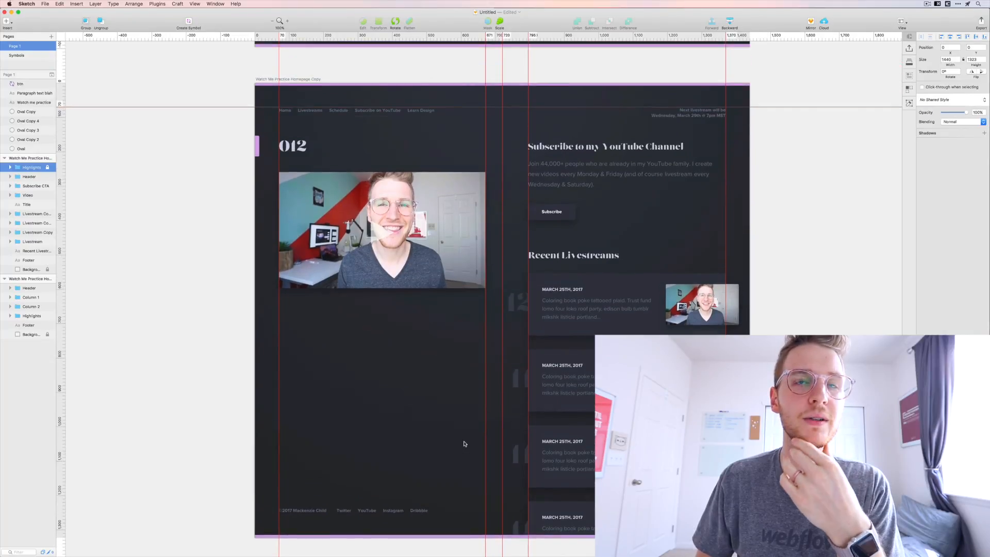
- Duplicate the Subscribe block's paragraph and place the copy beneath the video, aligned to the first column's left edge
scroll(464, 444, "down", 4)
left_click(484, 358)
double_click(585, 110)
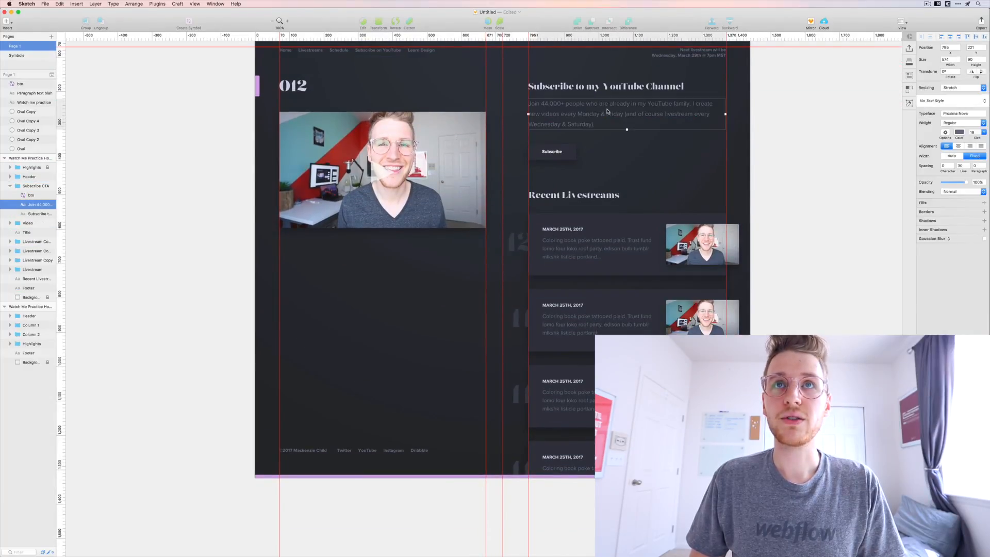
key("super+c")
key("super+v")
left_click_drag(549, 107, 315, 244)
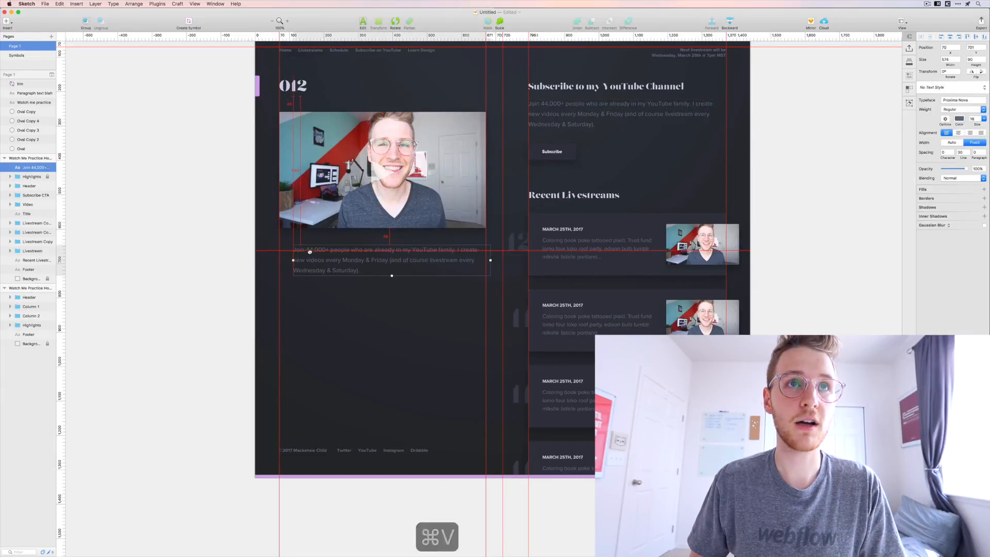
left_click(347, 304)
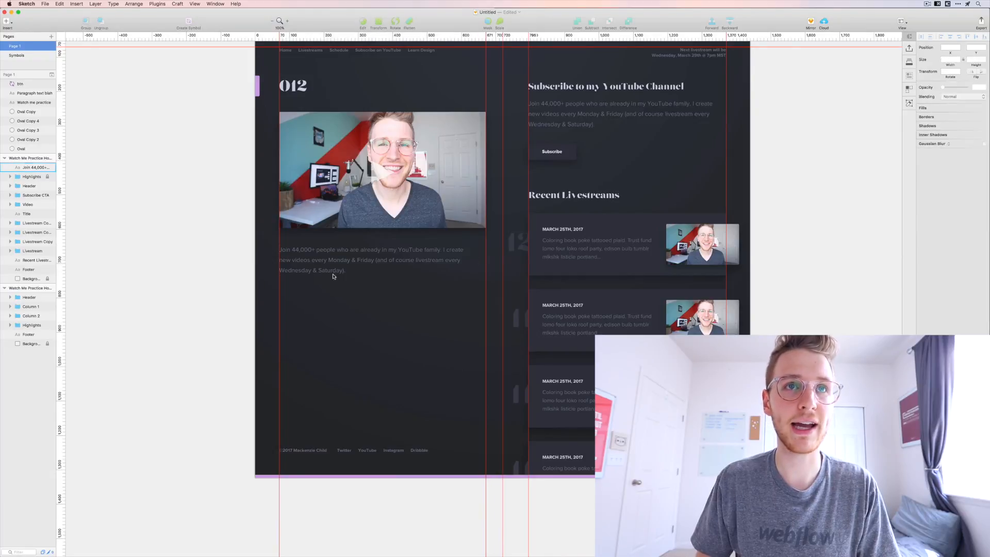
- Draw a rounded rectangle about 650 by 314 beneath the copied paragraph in the first column
key("super+Tab")
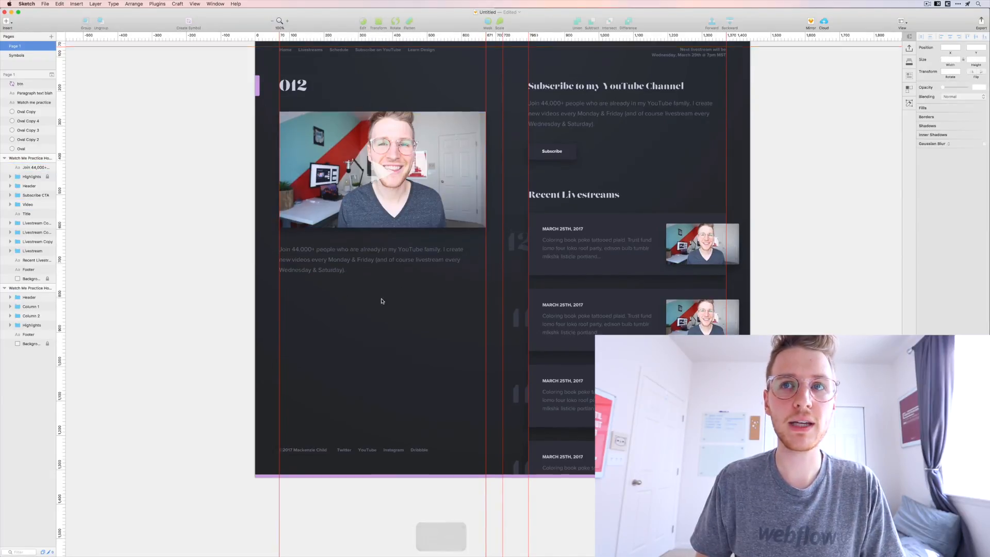
scroll(382, 299, "down", 4)
scroll(376, 273, "down", 2)
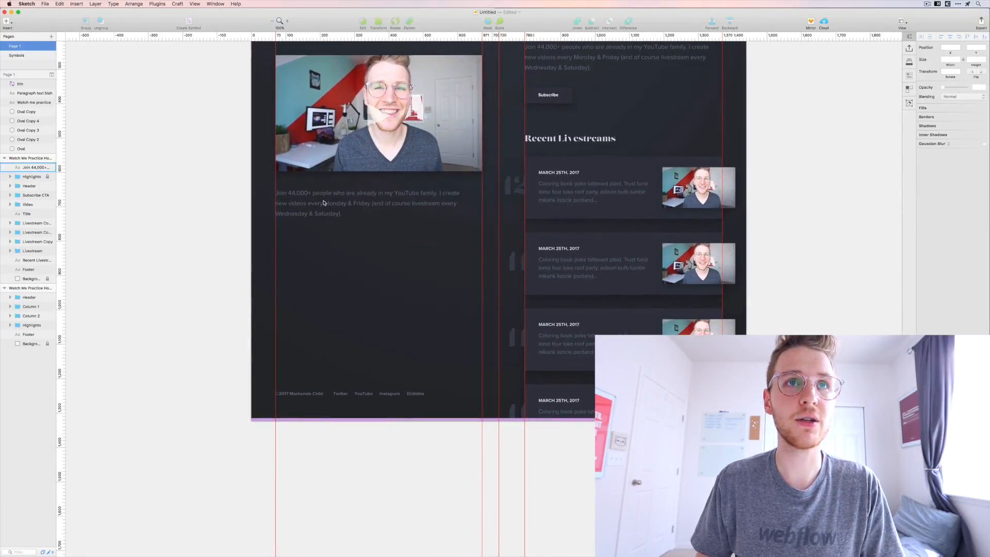
key("u")
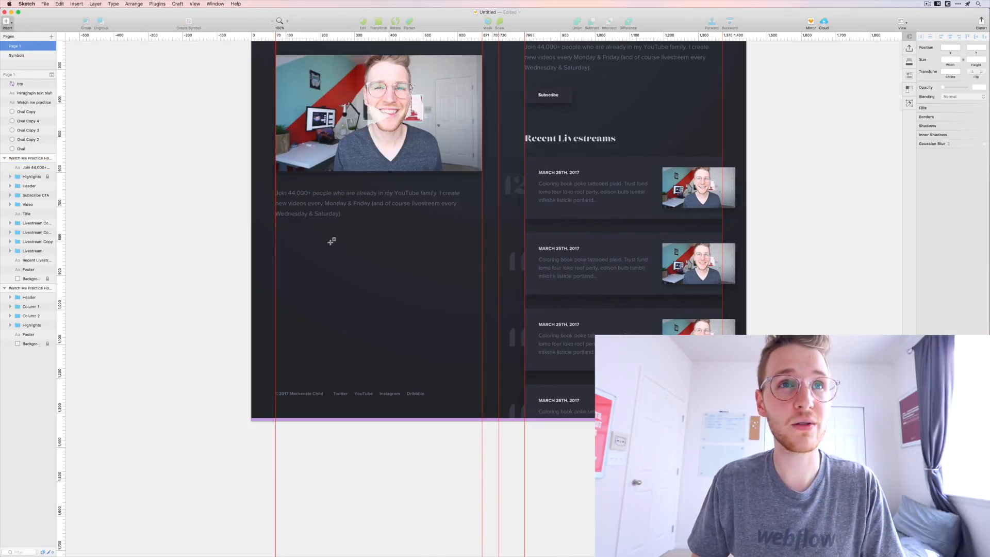
left_click_drag(493, 295, 498, 336)
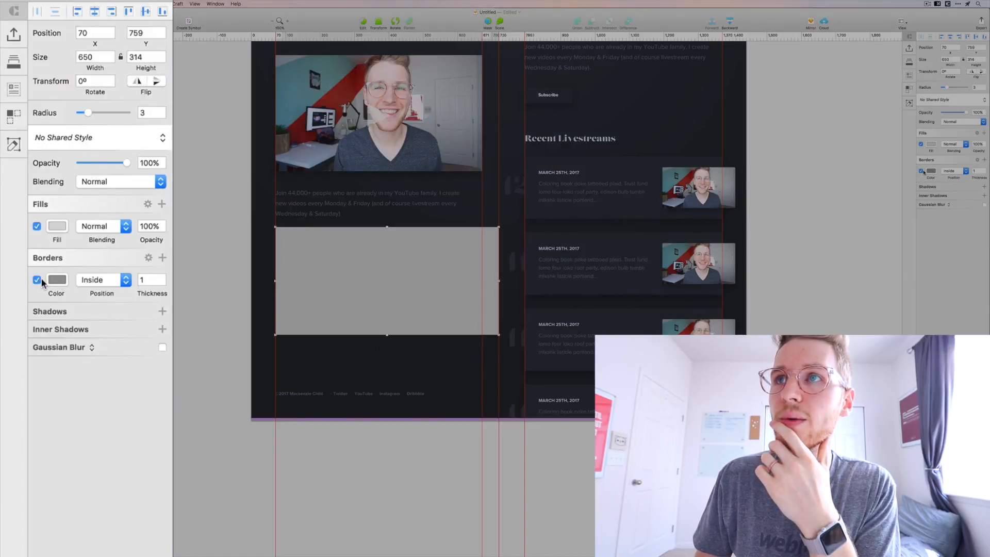
- Remove the new rectangle's border and set its fill to FFFFFF
left_click(921, 170)
left_click(930, 144)
left_click_drag(941, 195, 910, 158)
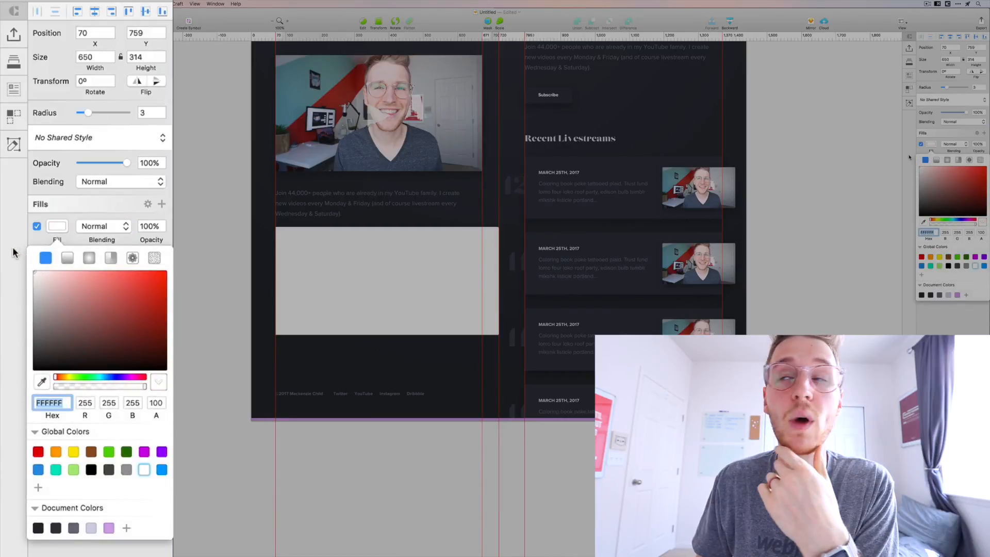
left_click(847, 169)
left_click(478, 151)
key("alt+super+c")
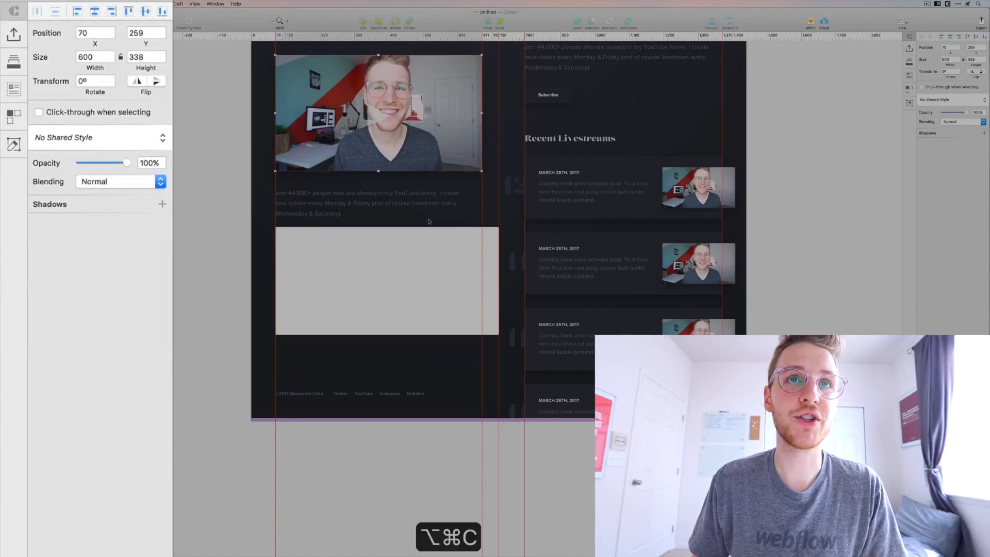
left_click(427, 261)
key("alt+super+v")
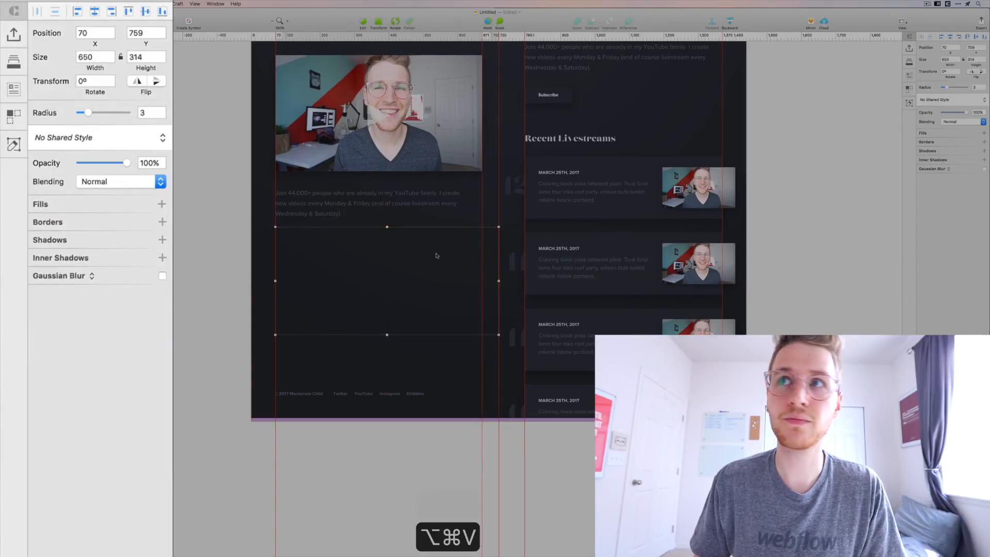
key("super+z")
key("super+z")
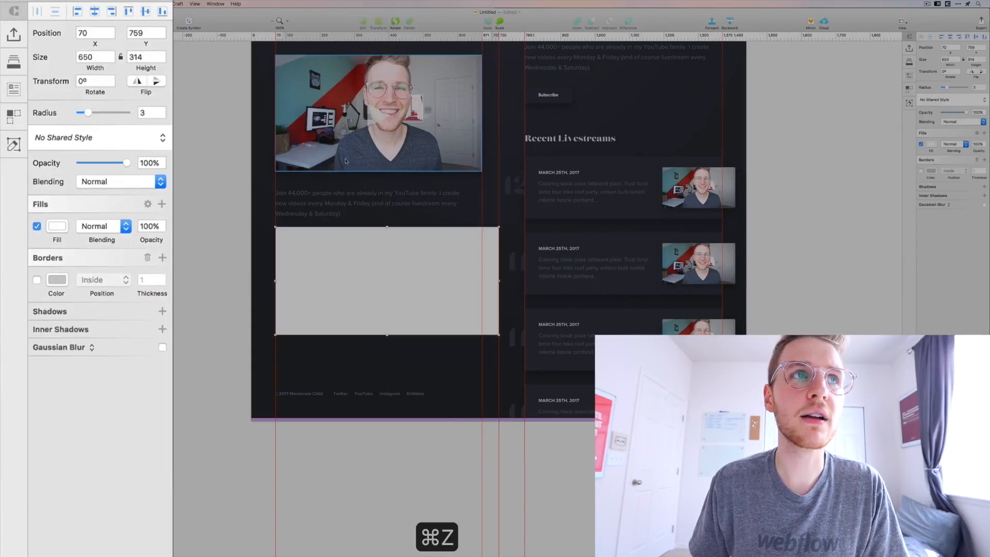
key("super+z")
- Copy the video screenshot's style with its shadow onto the rectangle
key("alt+super+c")
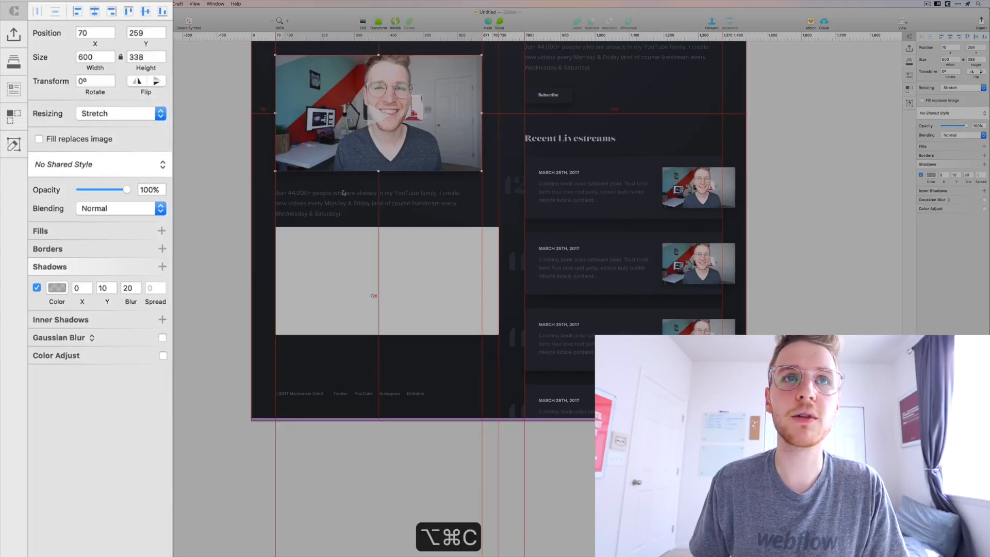
left_click(340, 286)
key("alt+super+v")
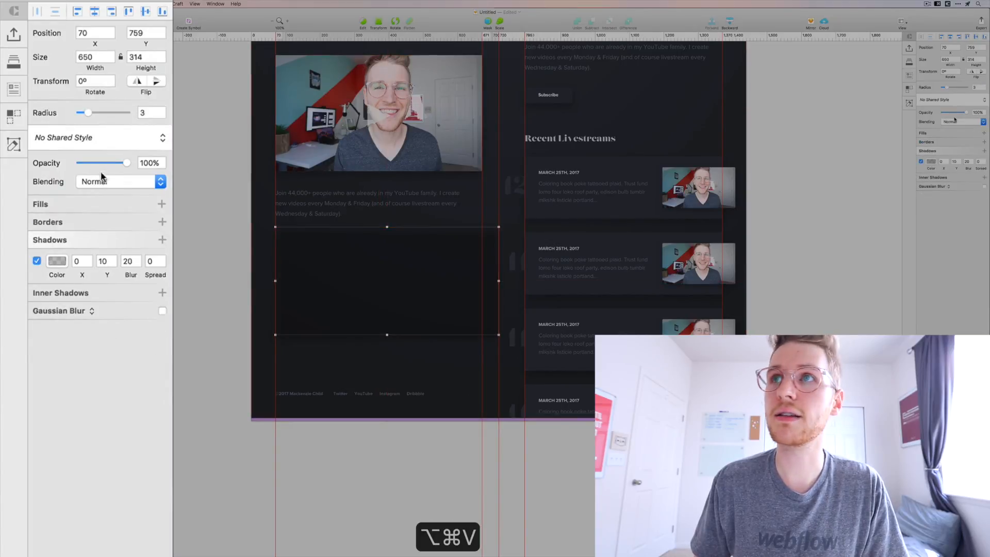
- Give the rectangle an FFFFFF fill and move it down to a Y position of 775
left_click(46, 203)
left_click_drag(51, 305, 19, 240)
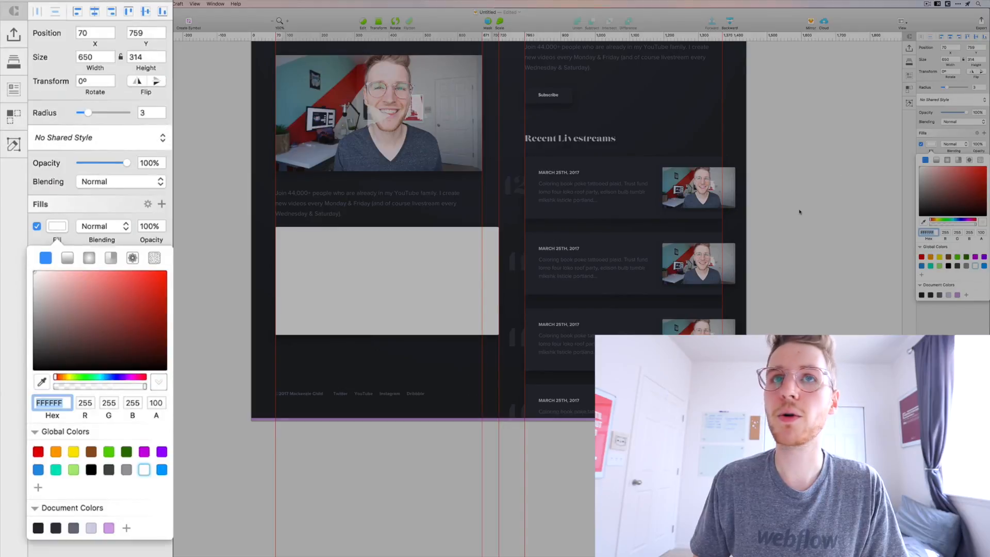
left_click(800, 212)
left_click_drag(368, 287, 370, 293)
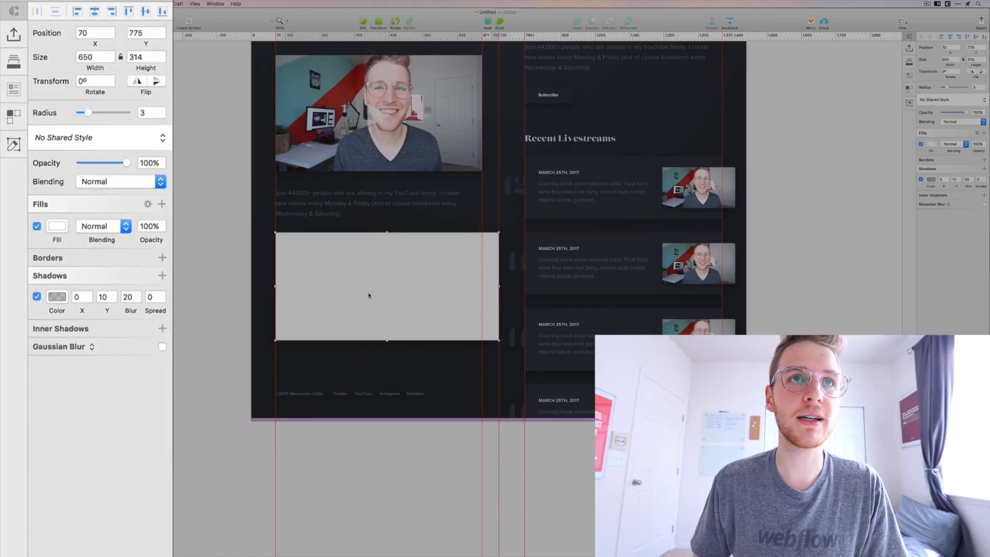
- Switch to Chrome, generate filler text on the Hipster Ipsum site in a new tab, and copy two paragraphs
key("super+Tab")
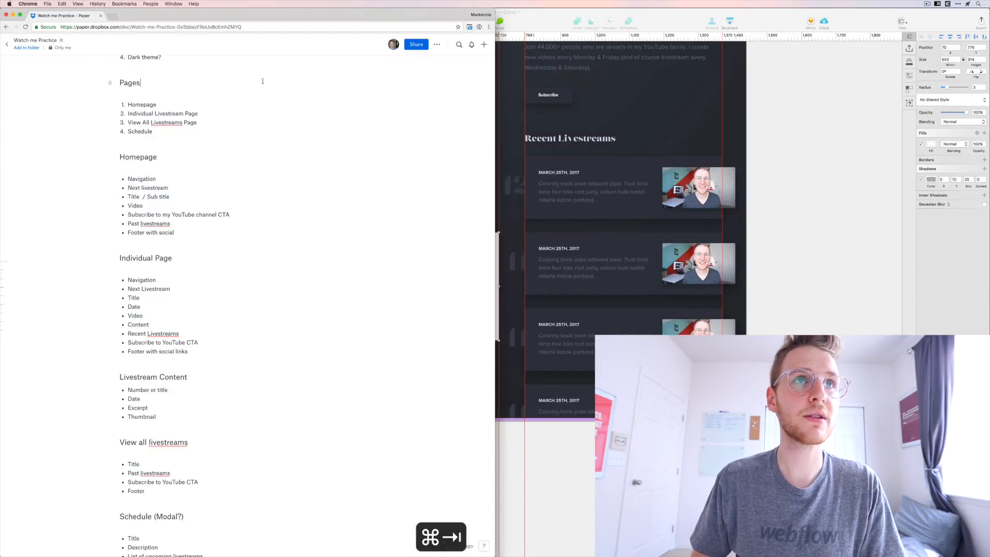
key("super+t")
type("hip")
key("Return")
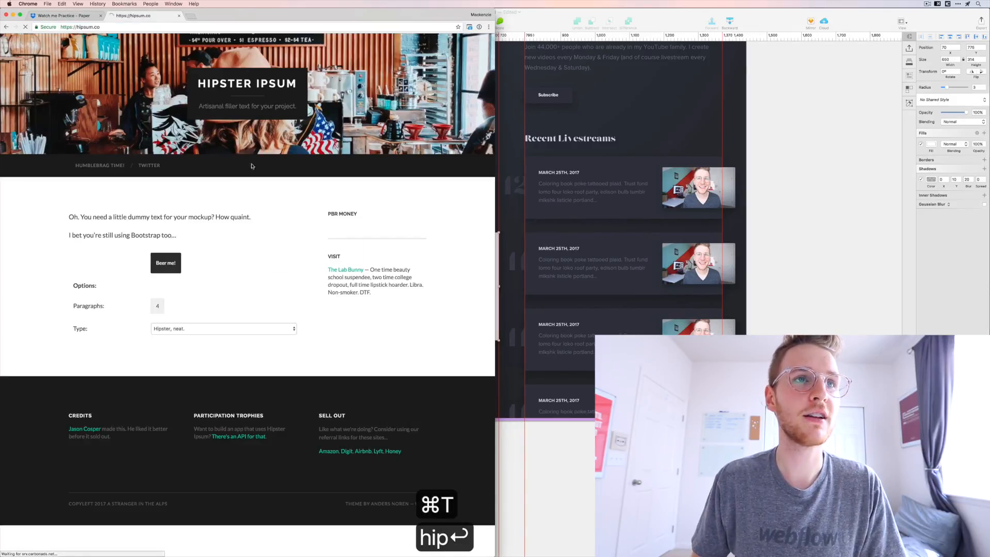
left_click(167, 264)
scroll(161, 257, "down", 2)
mouse_move(56, 138)
left_mouse_down()
mouse_move(297, 292)
mouse_move(170, 313)
left_mouse_up()
key("super+c")
- Return to Sketch and replace the paragraph beneath the video with the copied filler text
left_click(658, 258)
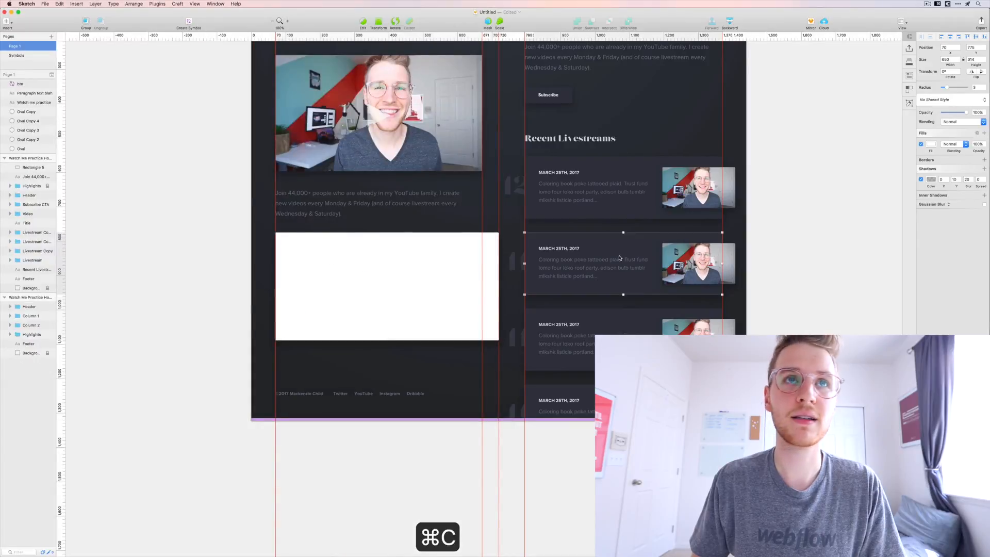
double_click(349, 196)
key("super+a")
key("super+v")
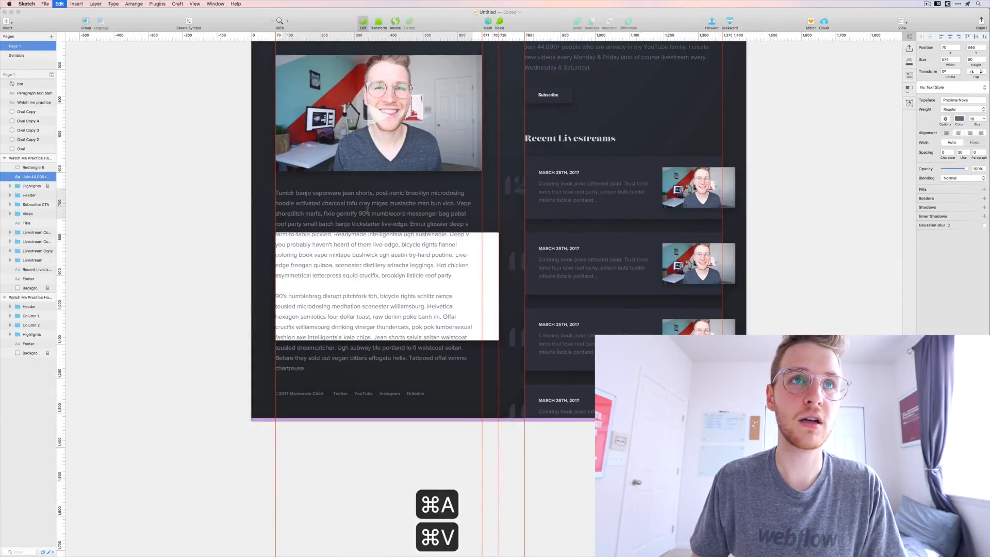
- Extend the copied artboard downward to a height of about 1975
key("super+minus")
left_click_drag(276, 391, 160, 335)
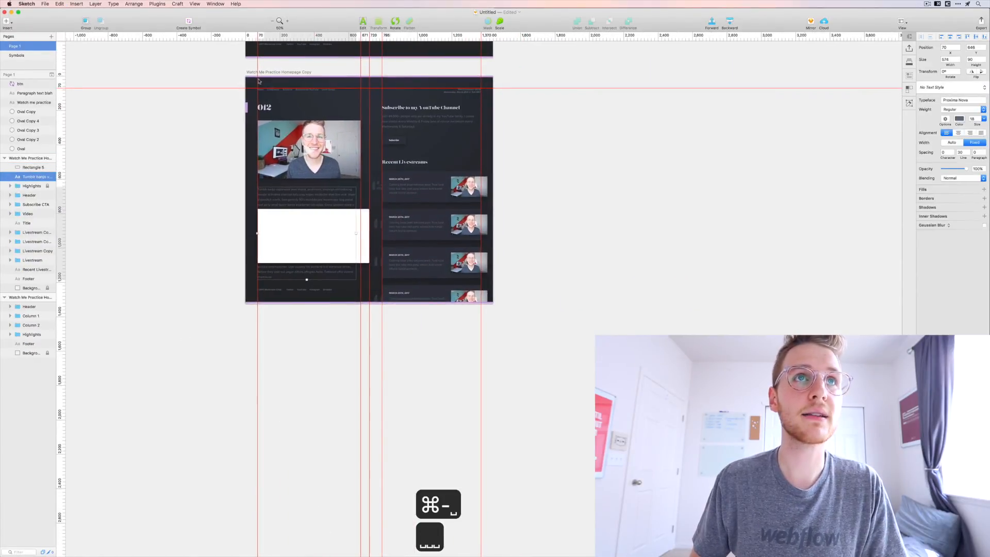
left_click(262, 73)
left_click_drag(370, 302, 370, 415)
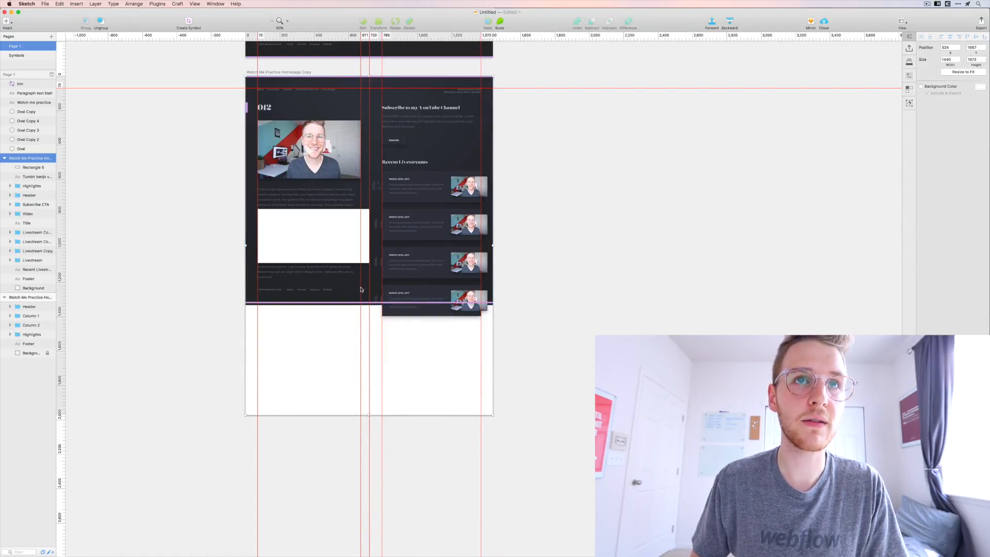
- Stretch the Background layer to a height of about 1999 to cover the extended artboard, and lock it
left_click(351, 255)
left_click(353, 290)
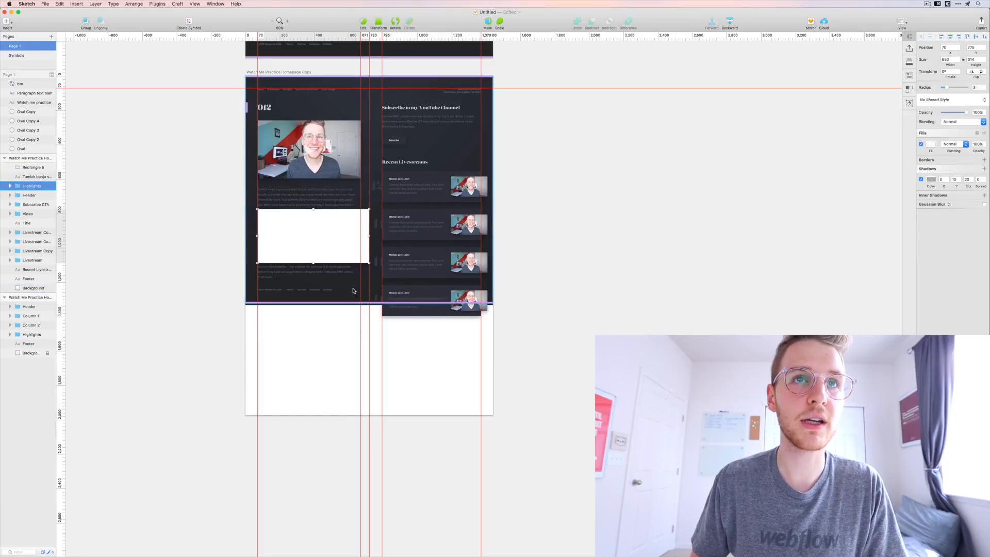
left_click(375, 311)
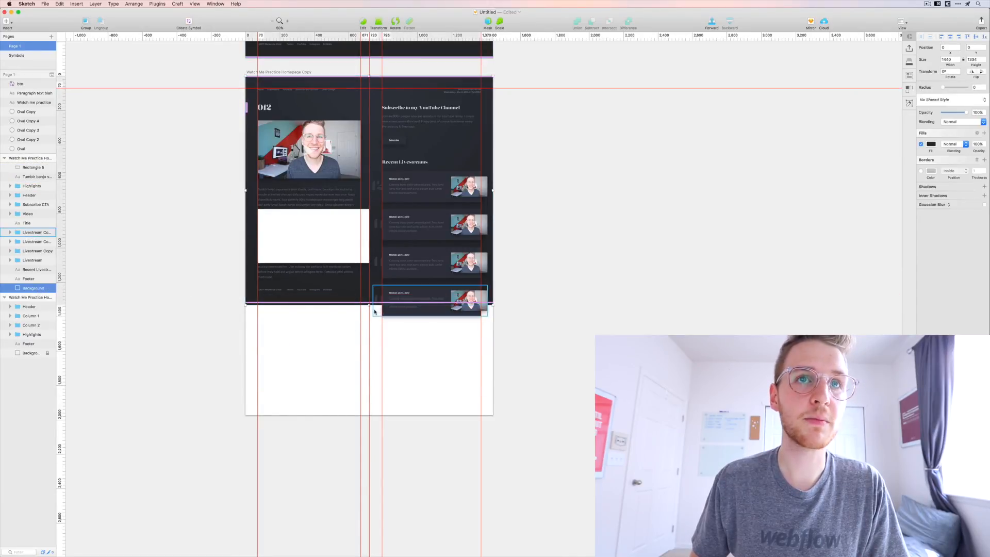
left_click_drag(364, 399, 364, 419)
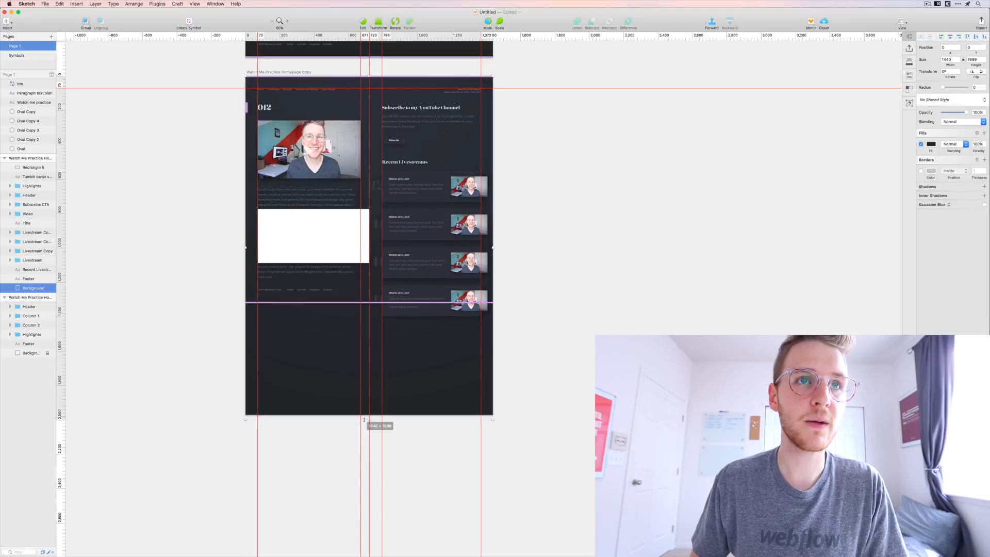
key("shift+super+l")
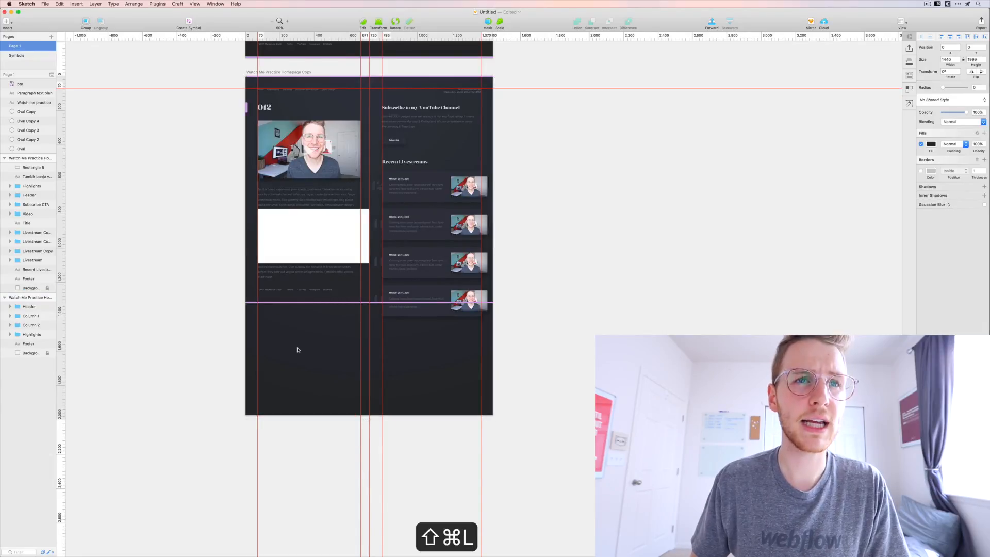
- Move the lower purple bar, the footer line and the white rectangle down, placing the rectangle beneath the two filler paragraphs
left_click(308, 303)
left_click_drag(309, 361, 310, 370)
left_click_drag(291, 290, 292, 345)
left_click_drag(312, 234, 309, 312)
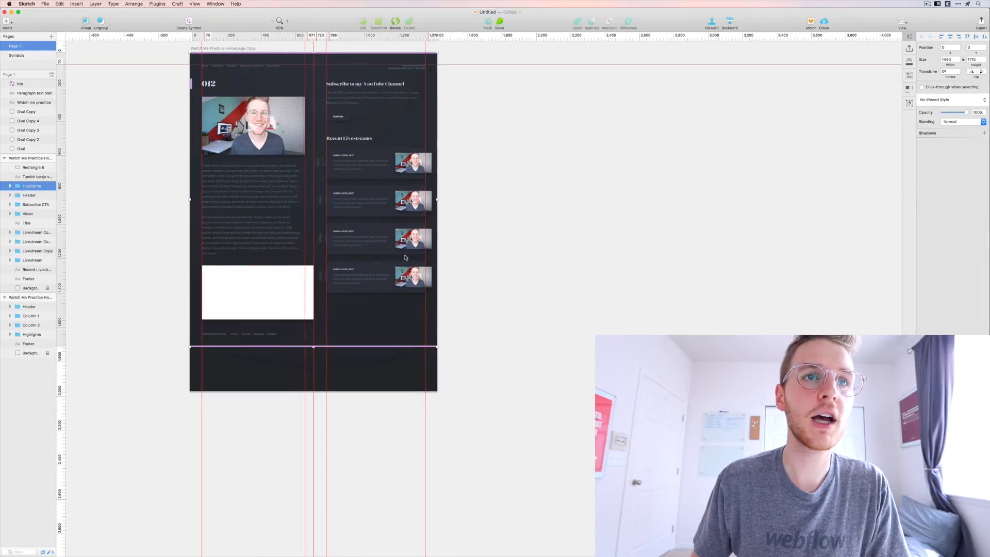
- Copy the View all livestreams button from the homepage artboard and place it beneath the last recent livestream card
scroll(405, 257, "right", 1)
scroll(405, 257, "up", 5)
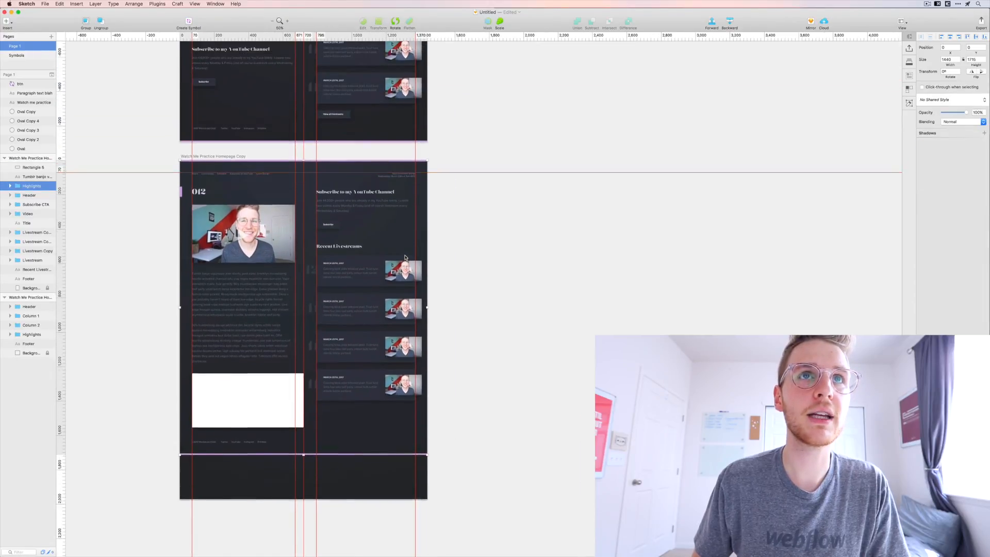
left_click(347, 120)
key("super+c")
scroll(354, 194, "down", 5)
key("super+v")
left_click_drag(343, 228, 343, 223)
left_click(396, 237)
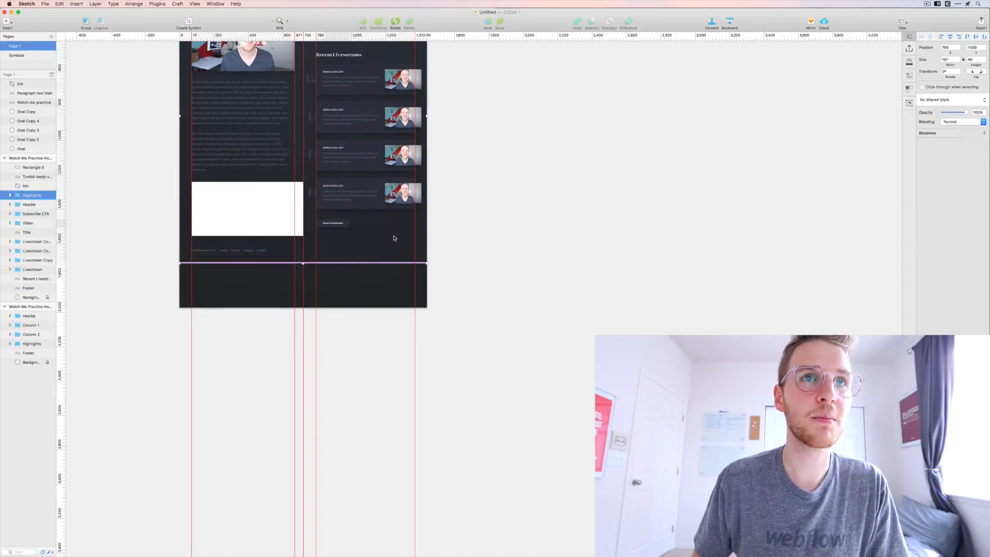
- Narrow the white rectangle beneath the paragraphs to match the width of the video above
scroll(396, 238, "left", 4)
scroll(395, 238, "up", 2)
left_click(406, 252)
left_click_drag(397, 252, 397, 252)
left_click(401, 216)
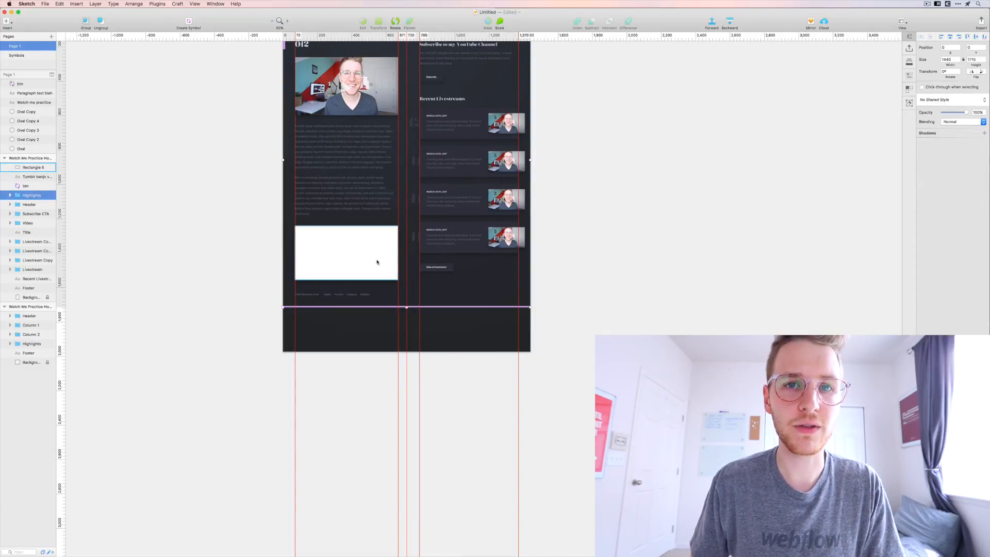
- Switch to Finder, bring the cat illustration screenshot from the desktop into the Sketch artboard, and centre it on the white rectangle
key("super+Tab")
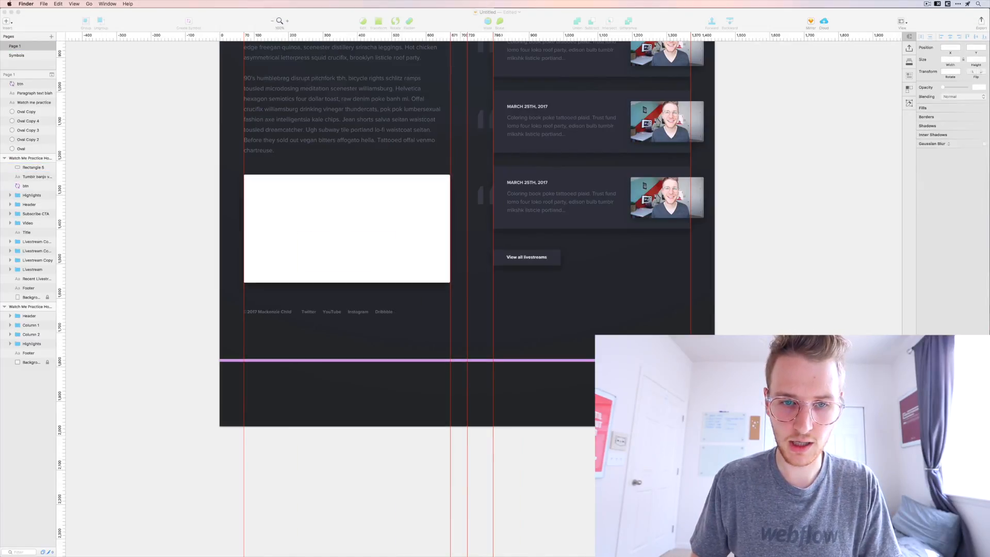
key("space")
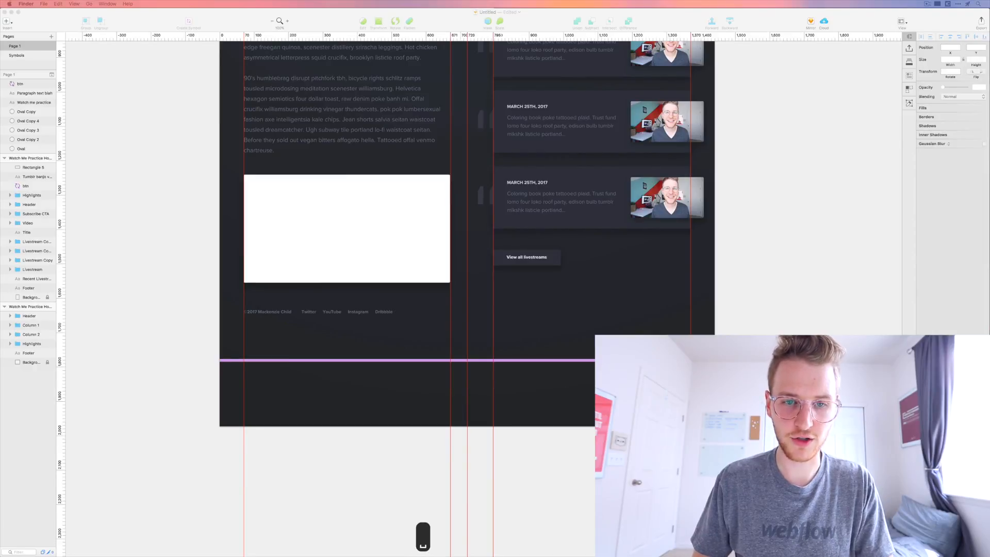
key("shift+super+5")
key("shift+super+4")
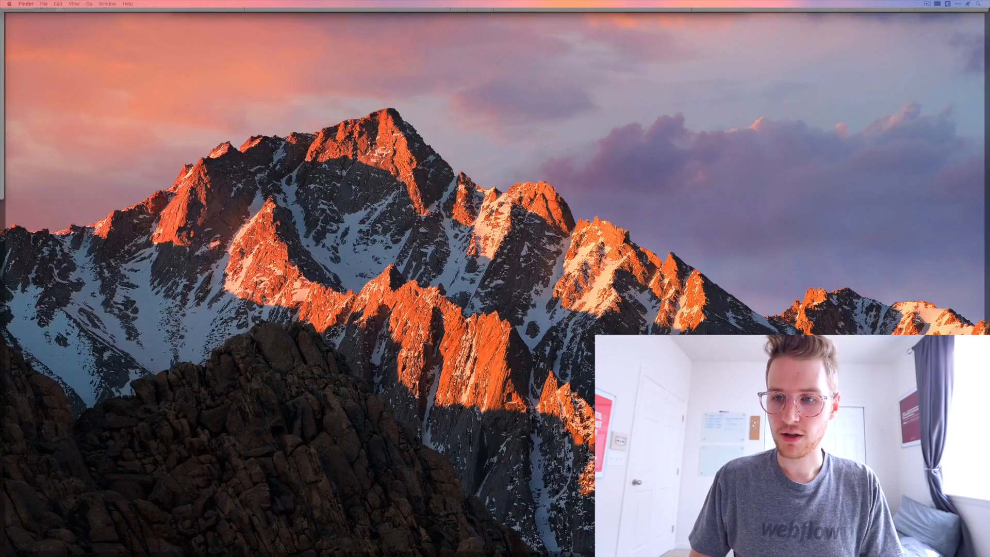
key("F11")
mouse_move(774, 439)
left_mouse_down()
mouse_move(313, 196)
mouse_move(315, 208)
left_mouse_up()
left_click_drag(367, 228, 395, 249)
left_click_drag(409, 172, 409, 265)
left_click(411, 156)
- Try shifting the Highlights group slightly downward, and undo that shift
key("space")
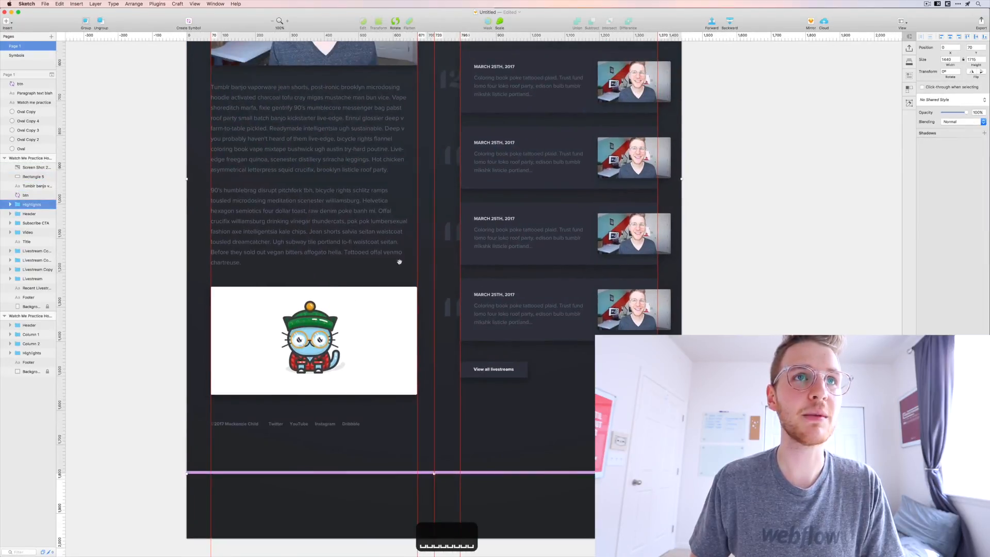
key("space")
left_click_drag(414, 171, 411, 358)
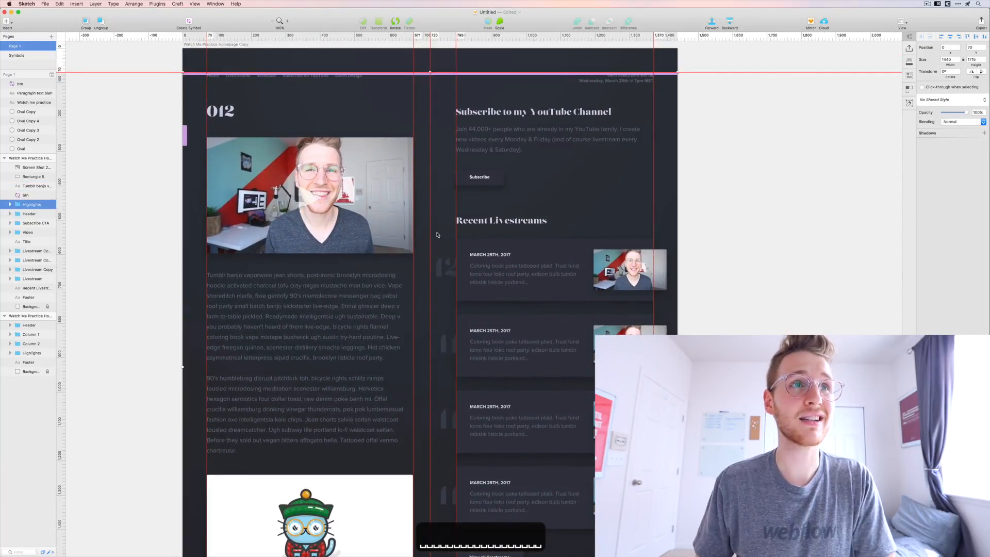
scroll(437, 235, "down", 10)
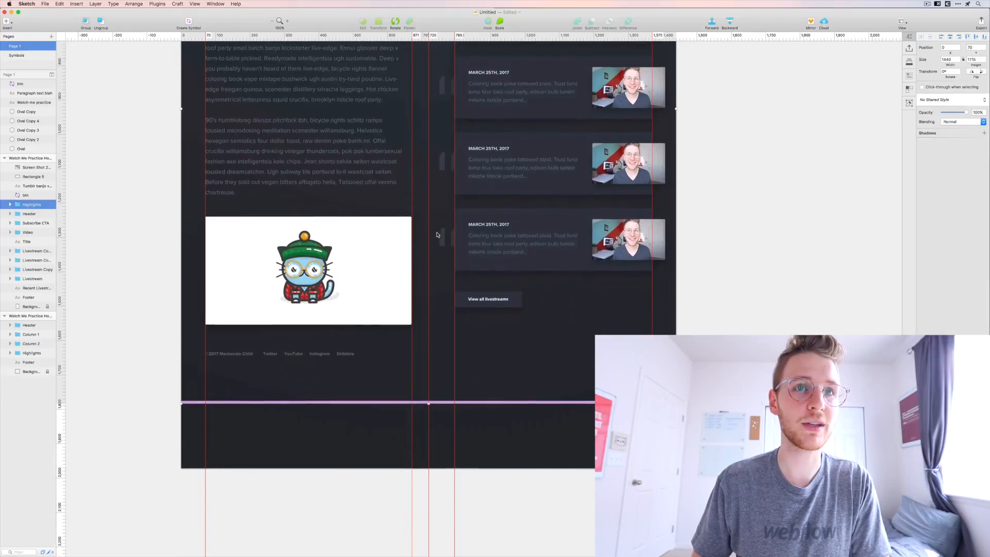
scroll(437, 235, "down", 3)
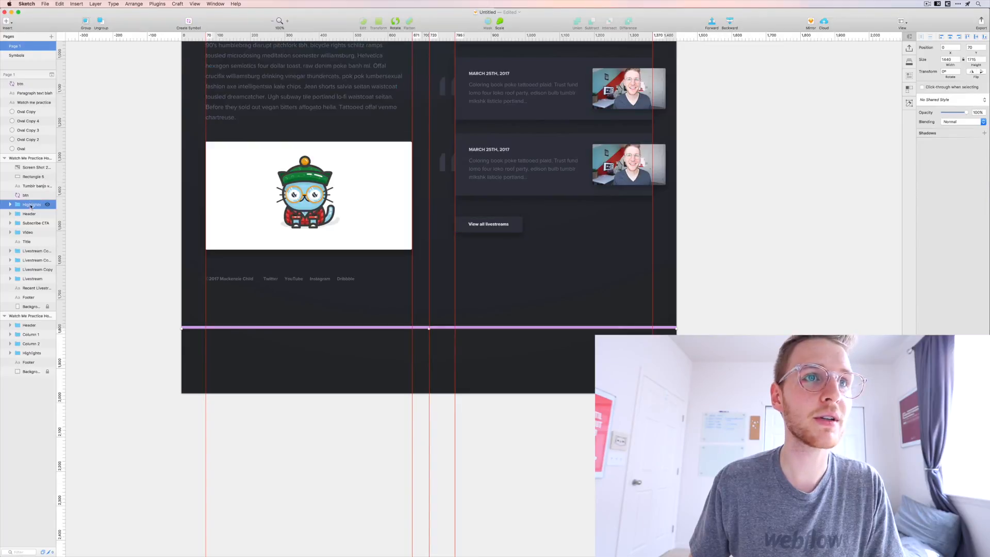
left_click_drag(294, 280, 292, 285)
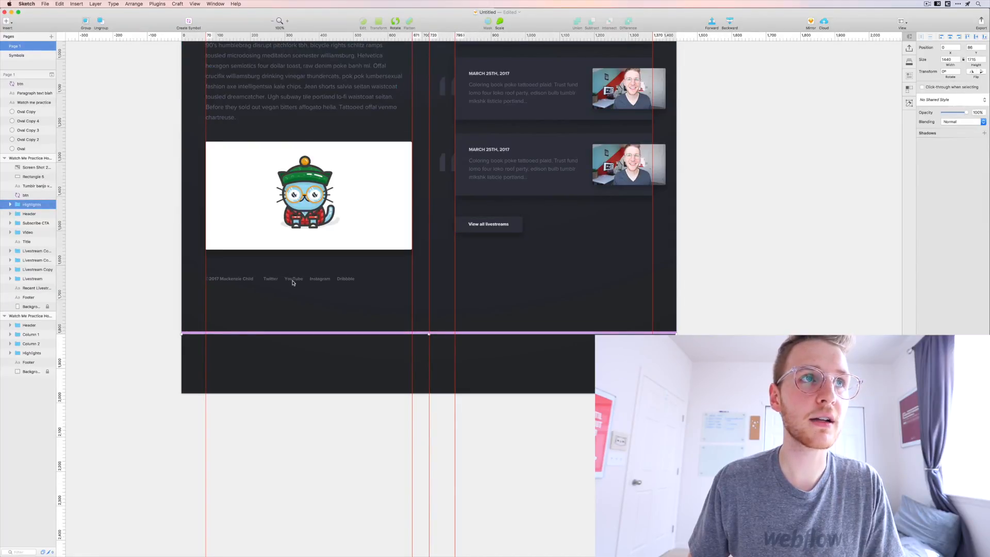
key("super+z")
- Move the Highlights group up to the artboard's top edge and ungroup it into separate rectangles
scroll(299, 263, "up", 8)
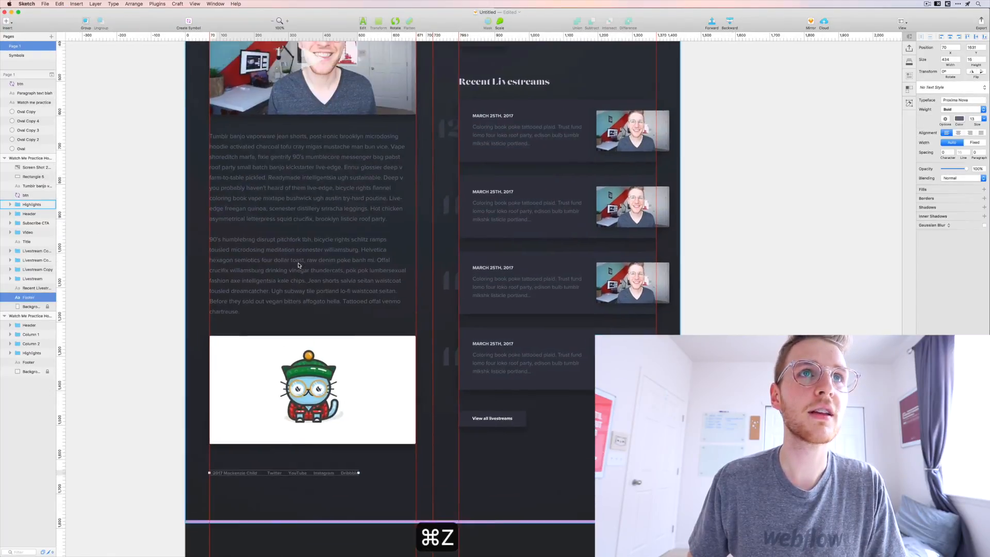
scroll(298, 264, "up", 7)
left_click(266, 97)
left_click_drag(266, 89, 265, 75)
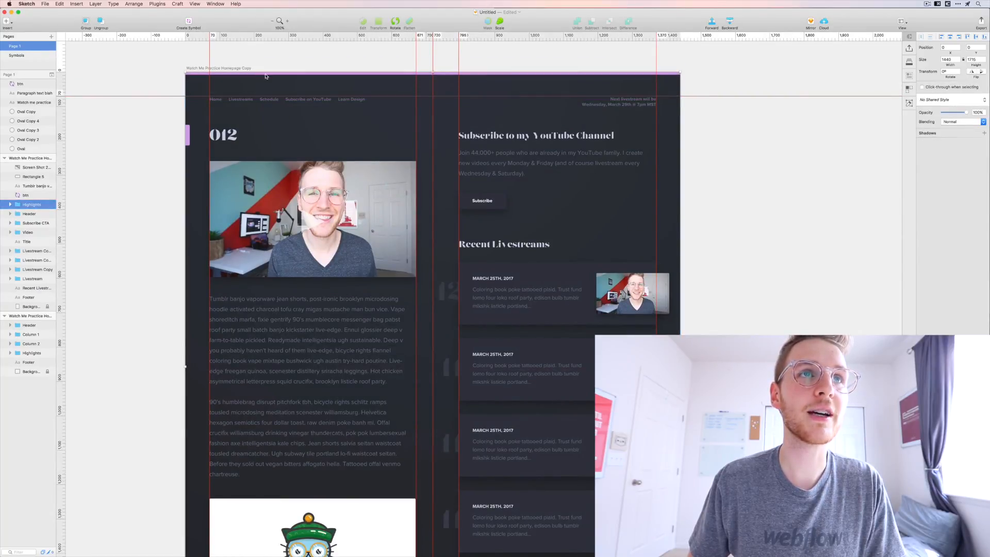
scroll(278, 454, "down", 10)
key("shift+super+g")
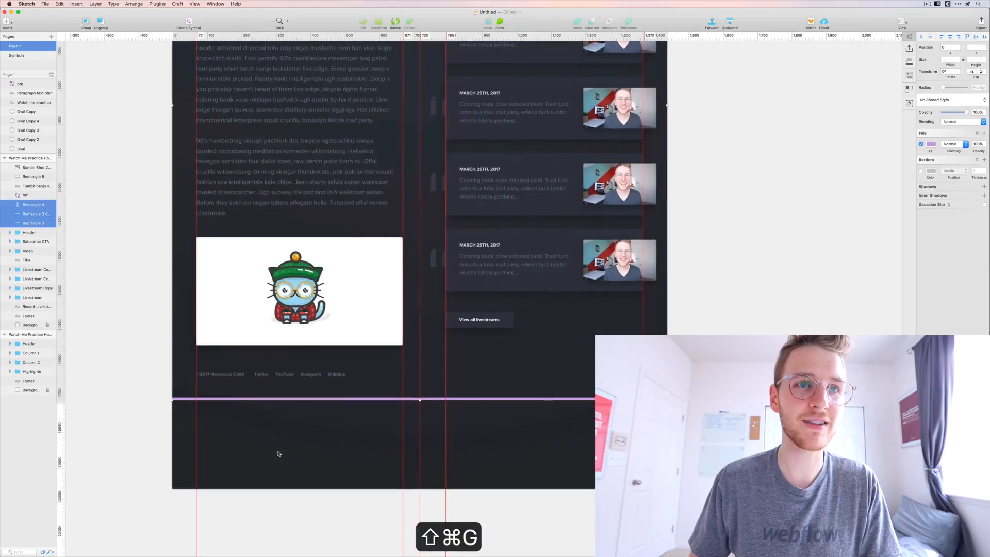
- Move the purple bar and footer line slightly down, with the footer at Y 1662, and shorten the artboard to end at the bar
left_click(233, 407)
mouse_move(233, 396)
left_mouse_down()
mouse_move(233, 405)
mouse_move(240, 383)
left_mouse_up()
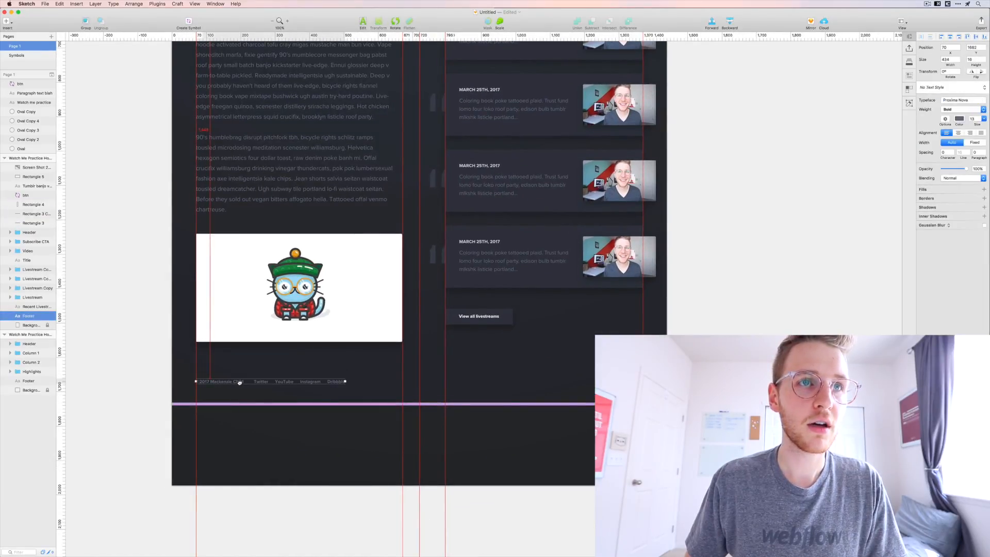
scroll(251, 403, "down", 2)
scroll(251, 403, "right", 3)
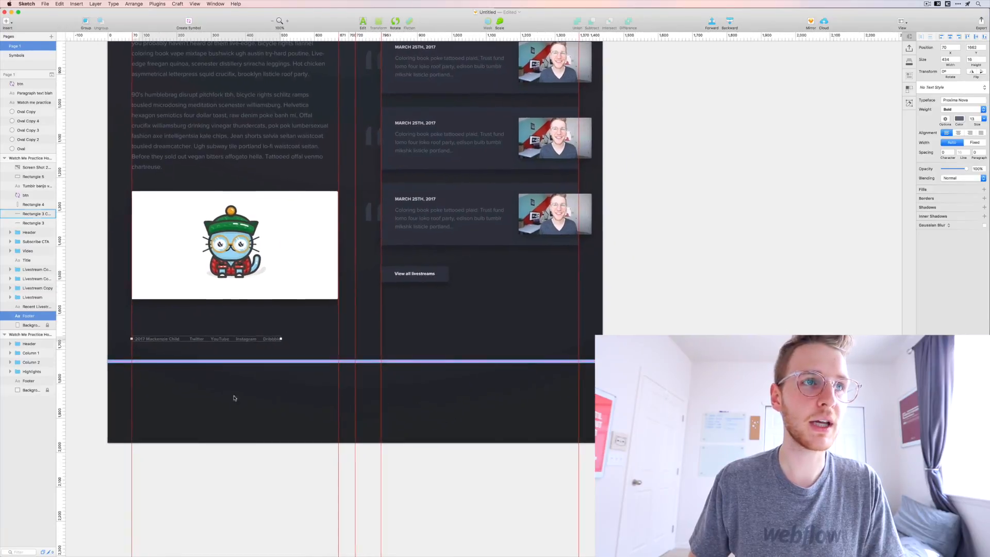
left_click(24, 157)
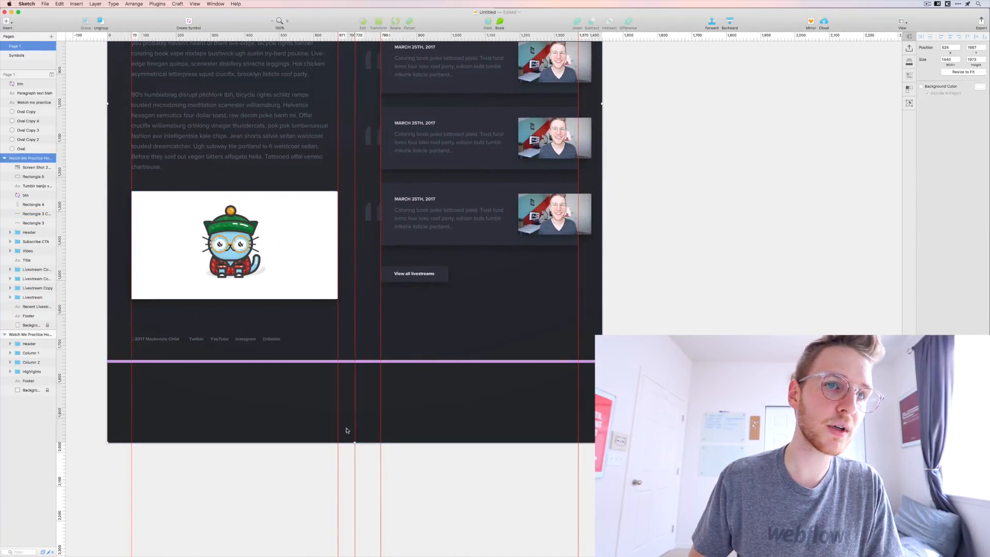
left_click_drag(353, 398, 352, 364)
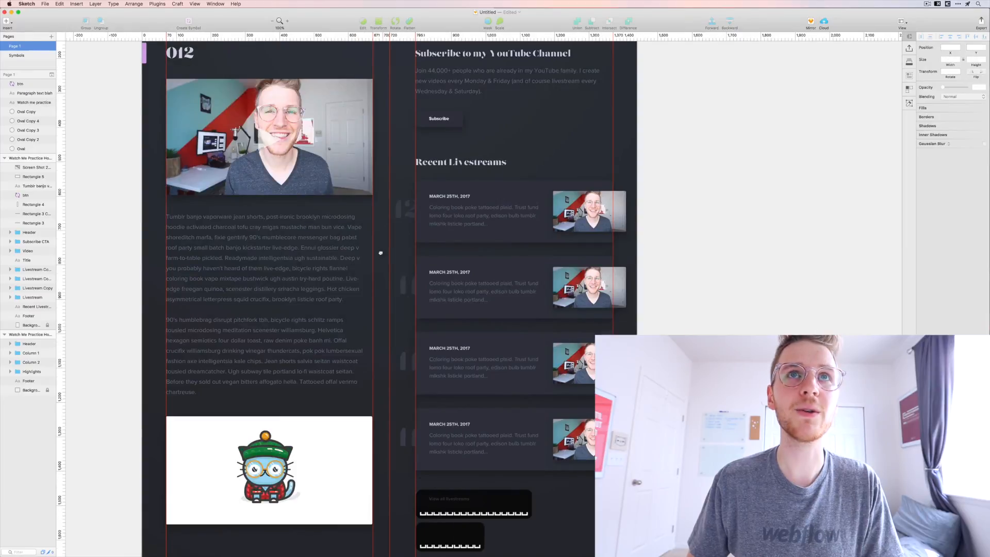
- Duplicate the finished livestream page artboard and place the copy directly below it
scroll(382, 309, "up", 3)
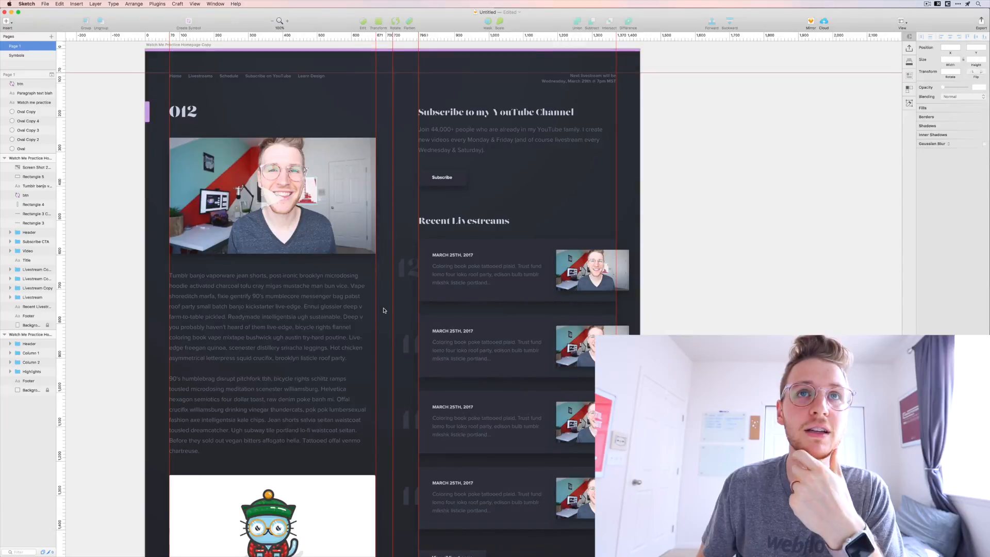
scroll(383, 310, "down", 5)
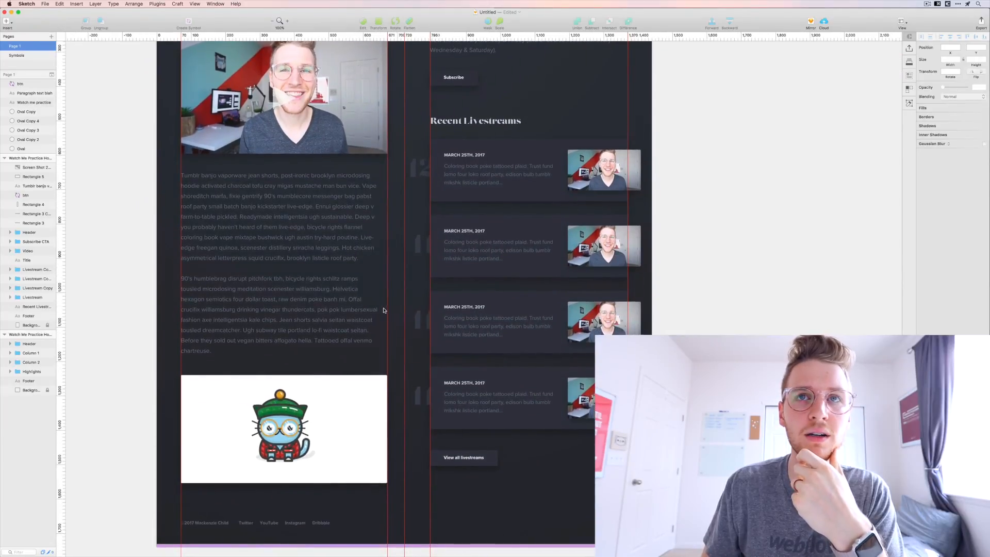
key("super+minus")
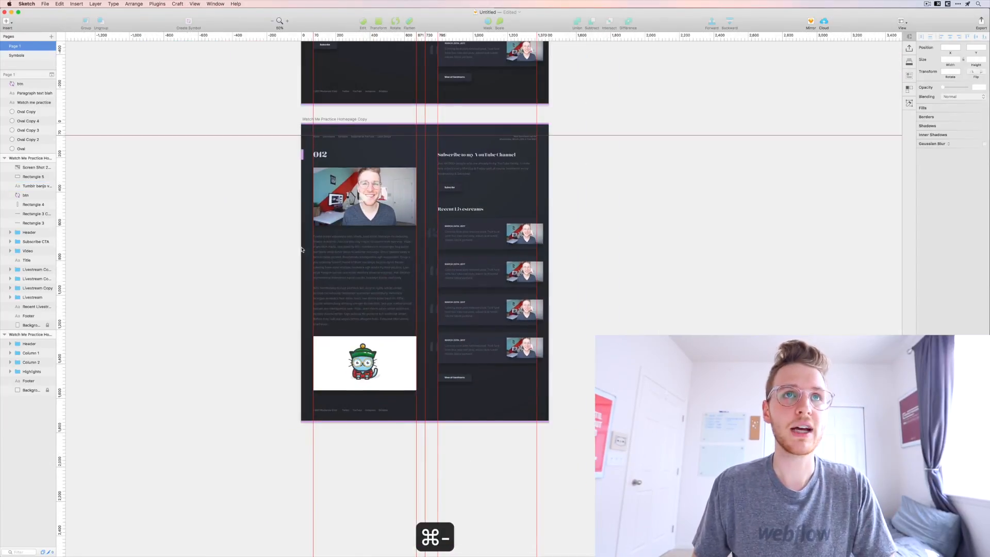
left_click(338, 119)
left_click_drag(328, 257, 312, 442)
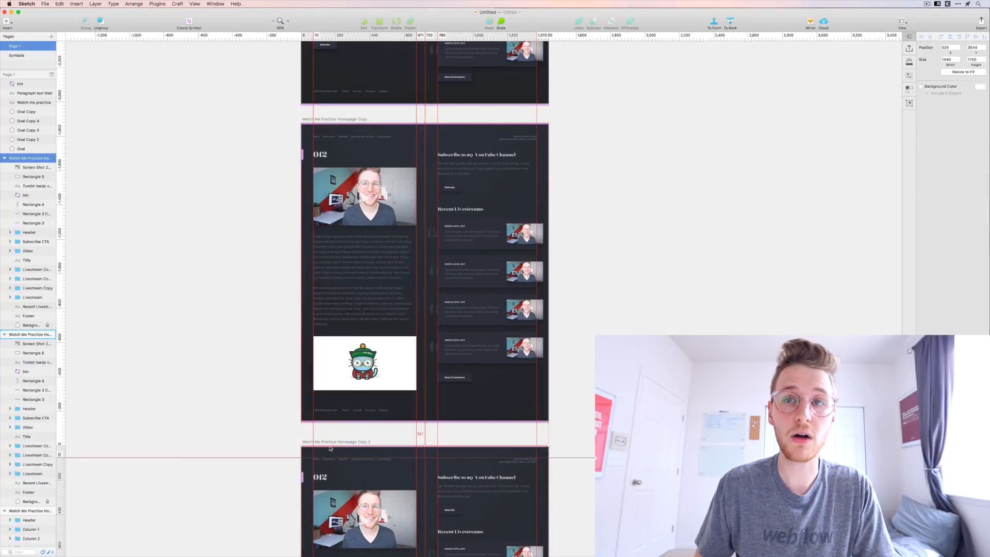
- Move the Subscribe CTA group out of the new artboard onto the empty canvas beside it
scroll(321, 445, "down", 10)
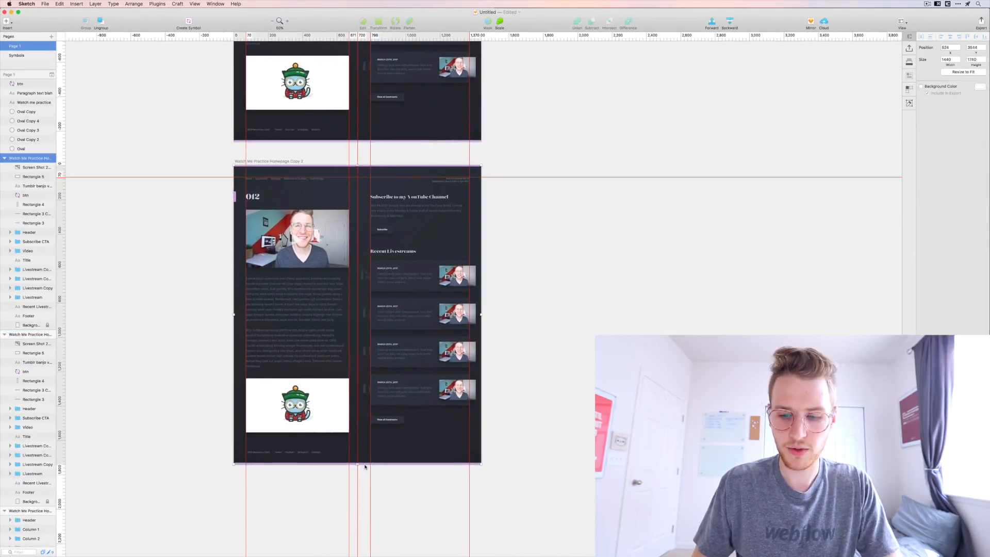
key("super+equal")
scroll(340, 333, "left", 5)
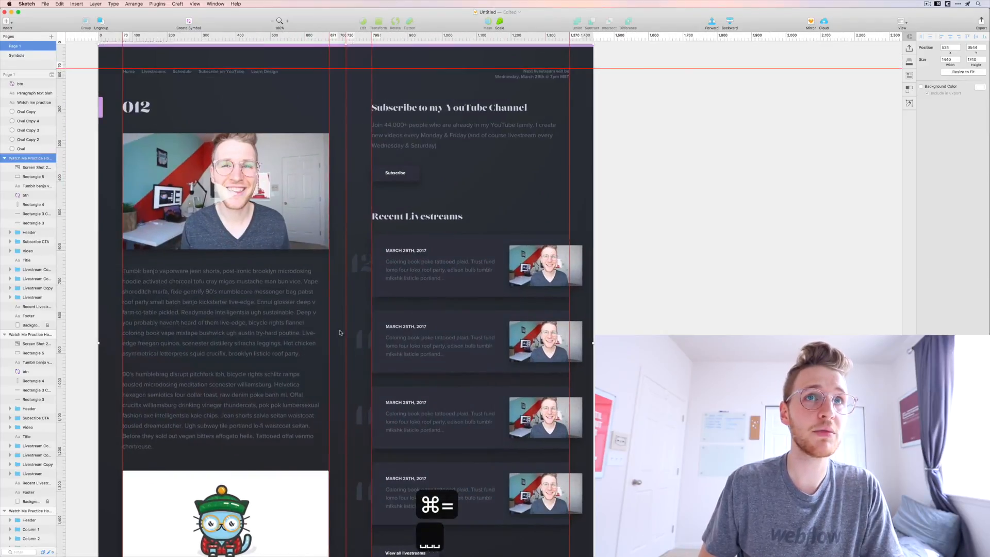
key("super+z")
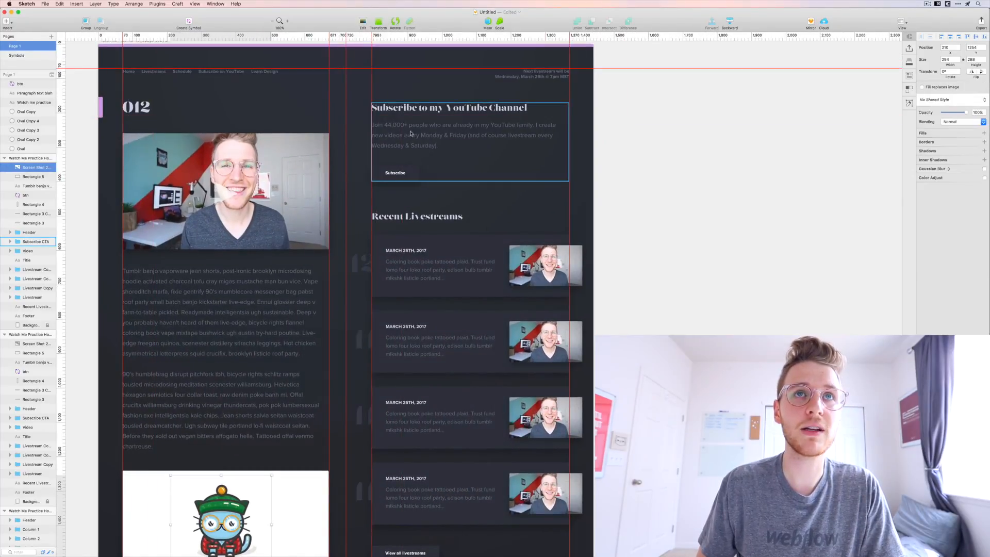
left_click_drag(410, 136, 713, 185)
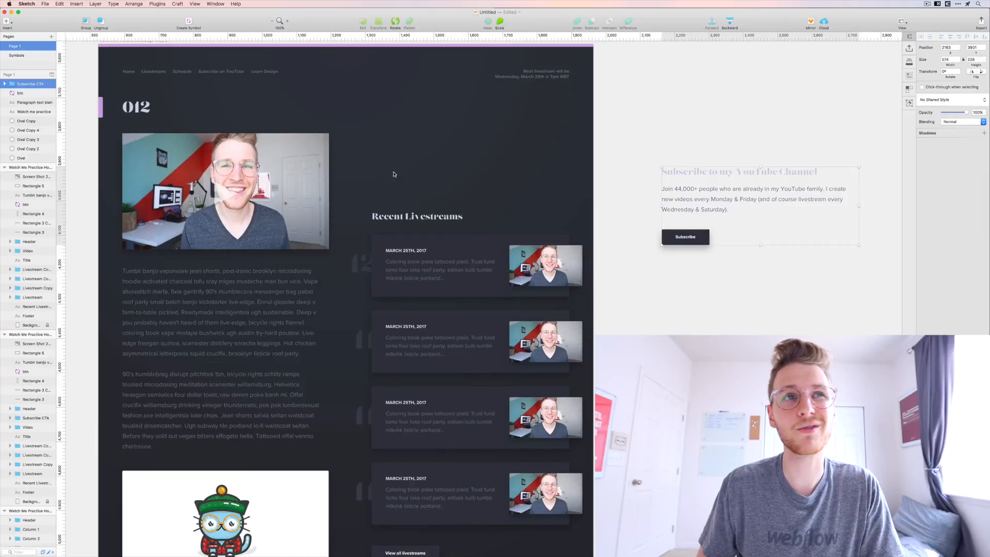
- Change the new artboard's page title from the episode number to "All livestreams"
left_click(141, 109)
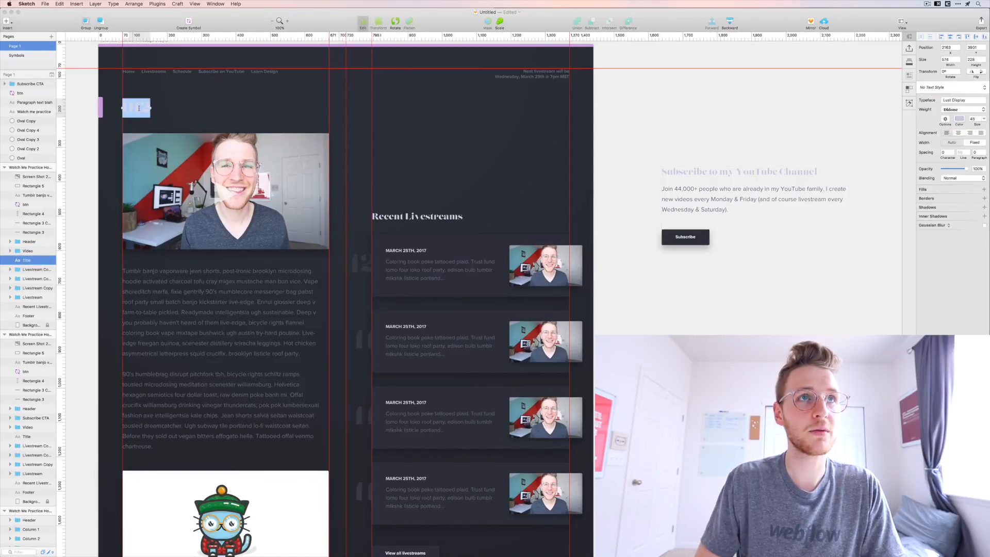
key("super+a")
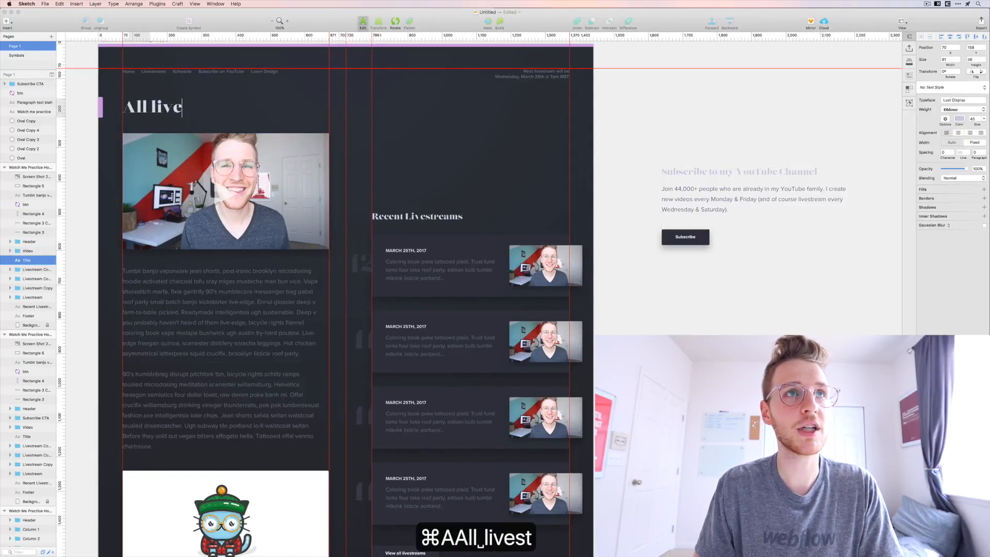
key("Escape")
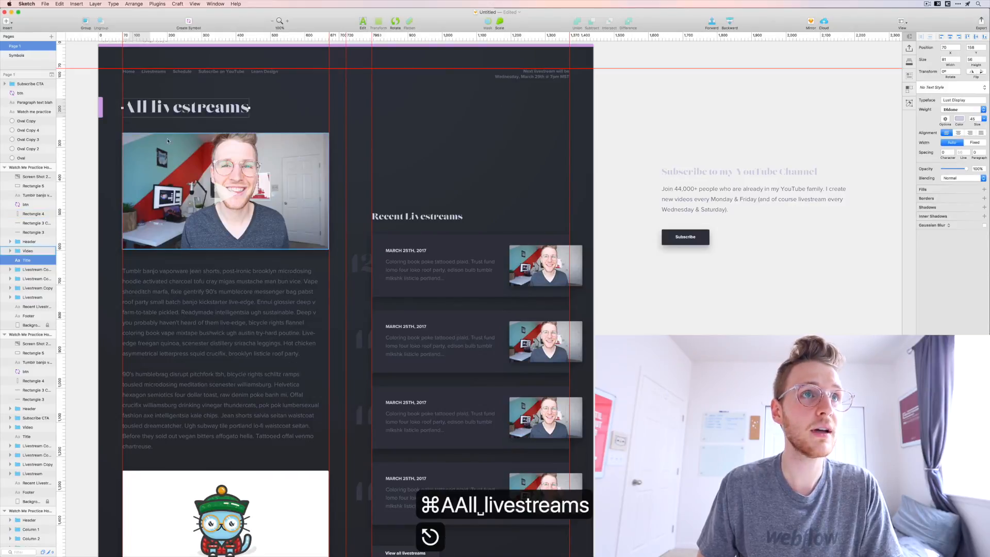
- Delete the video, filler text and cat image block, plus the Recent Livestreams heading, from the new artboard
key("Escape")
left_click_drag(209, 341, 240, 504)
key("BackSpace")
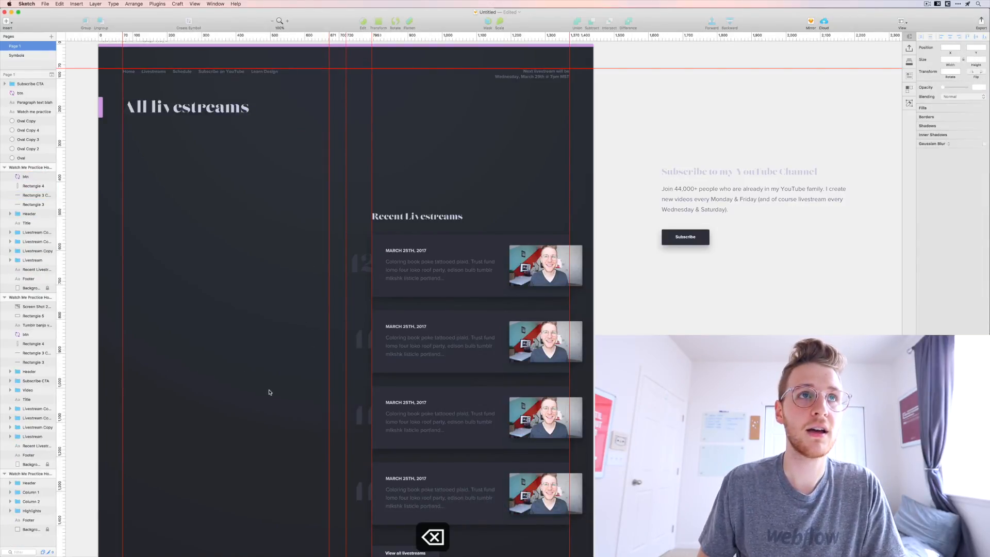
left_click(378, 221)
key("BackSpace")
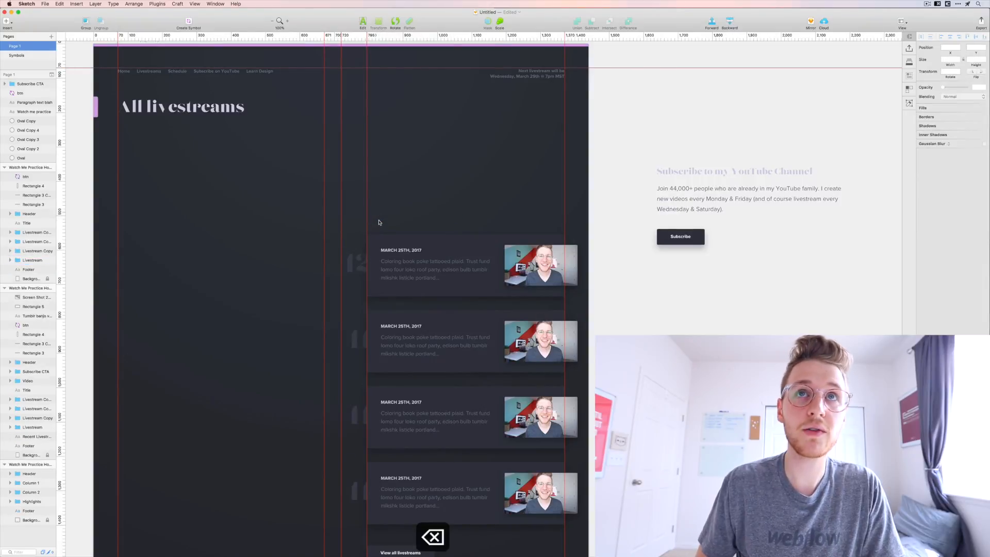
- Rearrange the four livestream cards into a two-by-two grid spanning the left and right columns
mouse_move(382, 223)
left_mouse_down()
mouse_move(259, 148)
mouse_move(364, 210)
mouse_move(463, 213)
mouse_move(213, 191)
mouse_move(407, 229)
mouse_move(399, 230)
left_mouse_up()
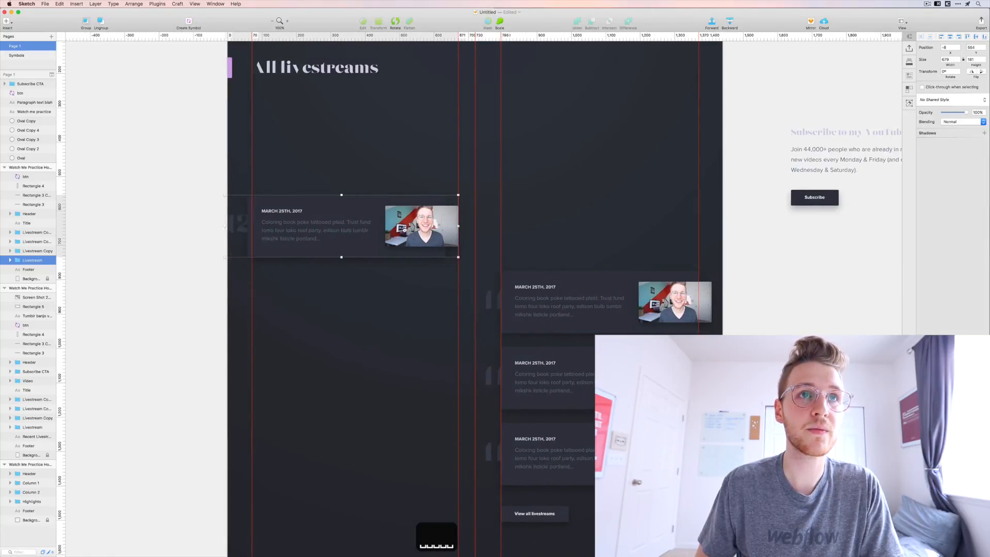
key("shift+Right")
key("Right")
left_click_drag(466, 257, 274, 258)
left_click_drag(364, 304, 360, 227)
left_click_drag(310, 339, 386, 266)
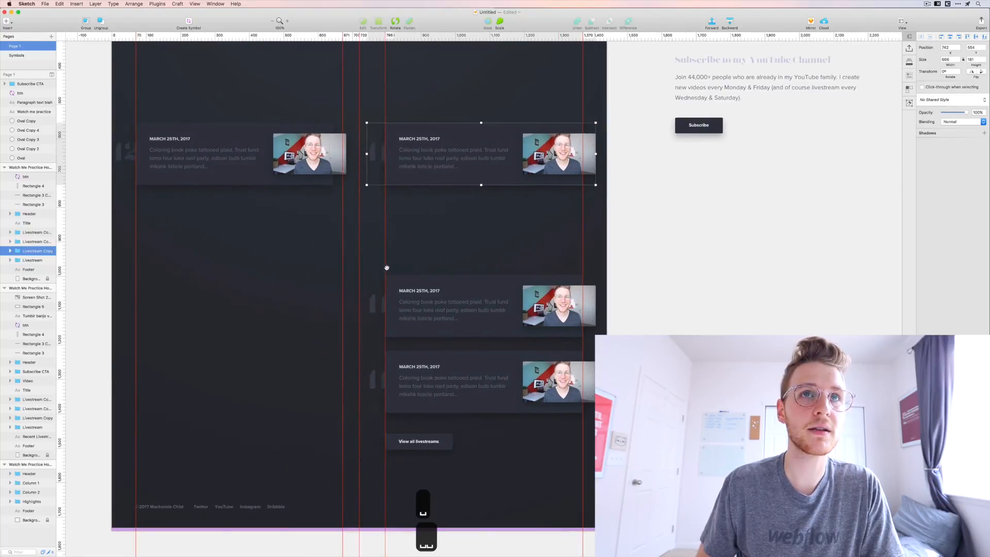
left_click(400, 294)
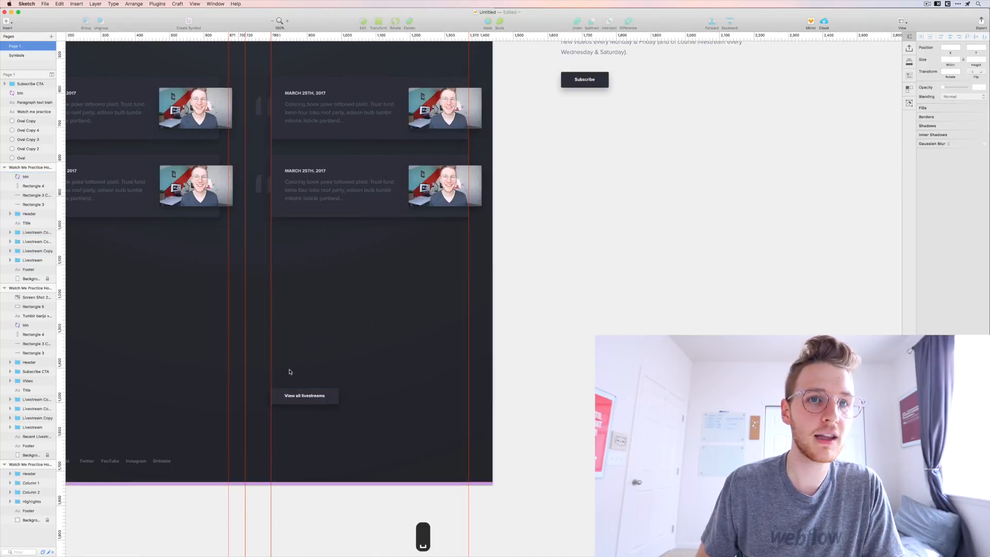
- Delete the View all livestreams button from the new artboard
left_click_drag(289, 369, 326, 429)
key("BackSpace")
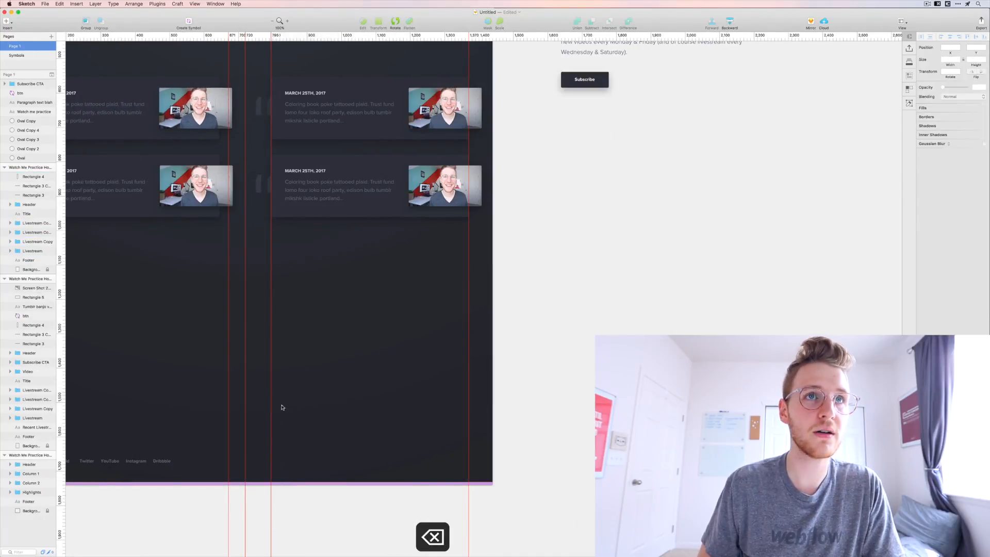
- Nudge the two right-column livestream cards left together to an X position of 727
scroll(279, 348, "up", 5)
scroll(278, 347, "left", 5)
left_click_drag(494, 303, 376, 144)
key("shift+Left")
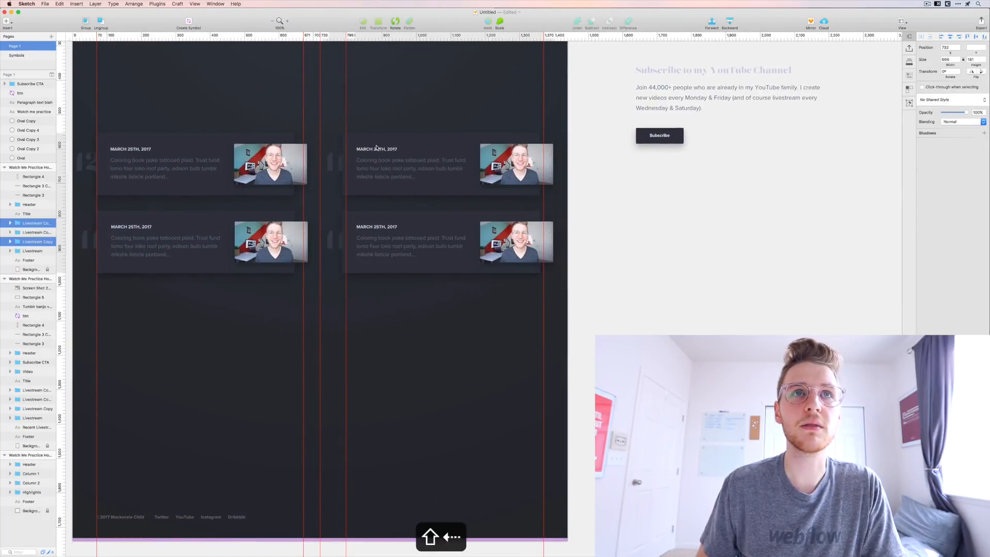
key("Left")
key("Left")
key("Left")
key("Left")
key("Left")
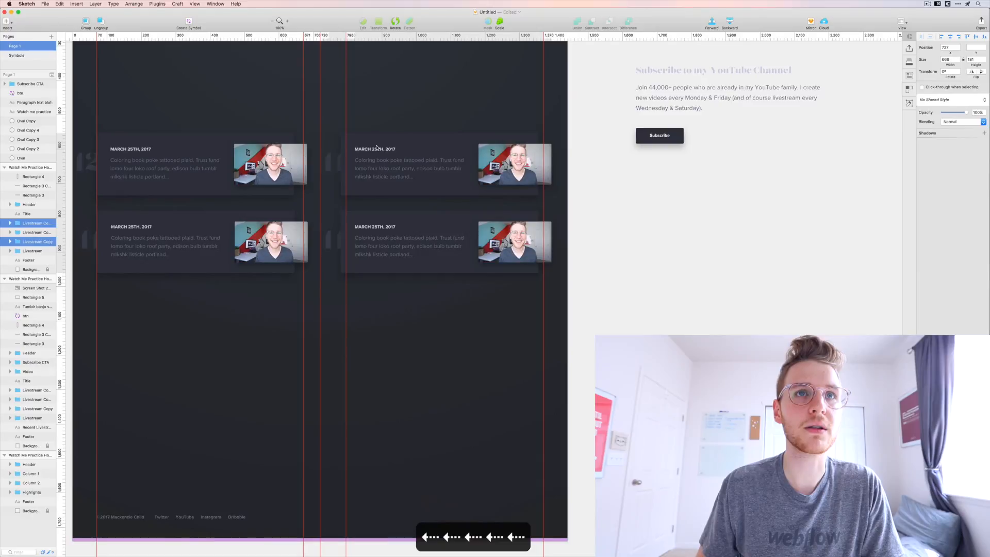
- Duplicate the four livestream cards as two more rows beneath, and move all eight up under the All livestreams title
left_click_drag(438, 299, 170, 307)
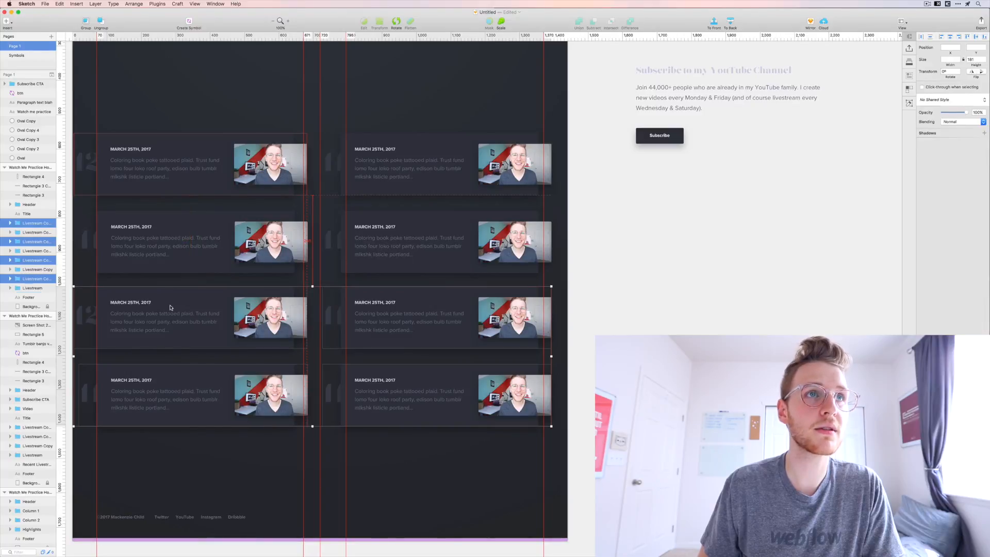
left_click_drag(103, 110, 434, 417)
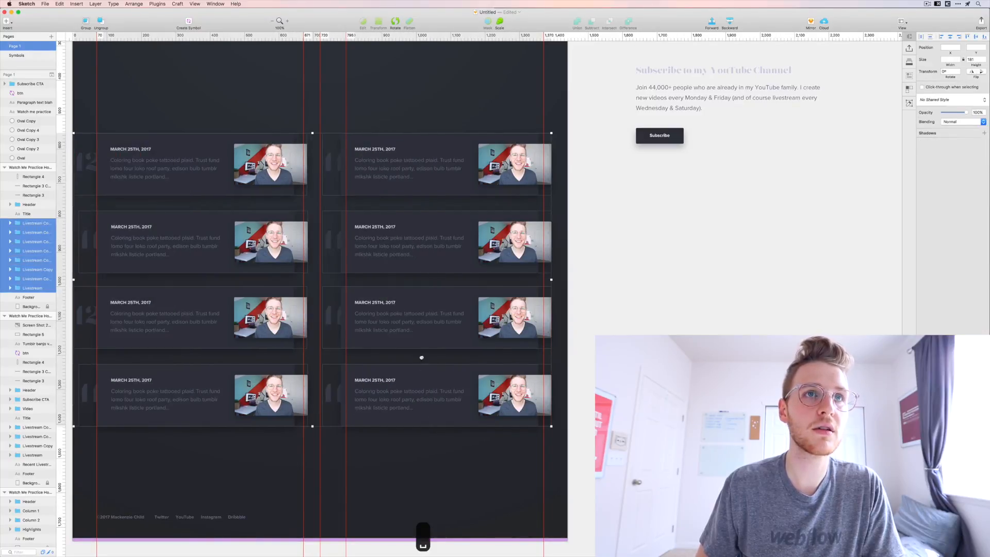
left_click_drag(421, 357, 456, 475)
left_click_drag(291, 267, 291, 168)
- Duplicate the bottom two rows of livestream cards to fill the space above the footer
left_click(359, 143)
scroll(410, 149, "down", 7)
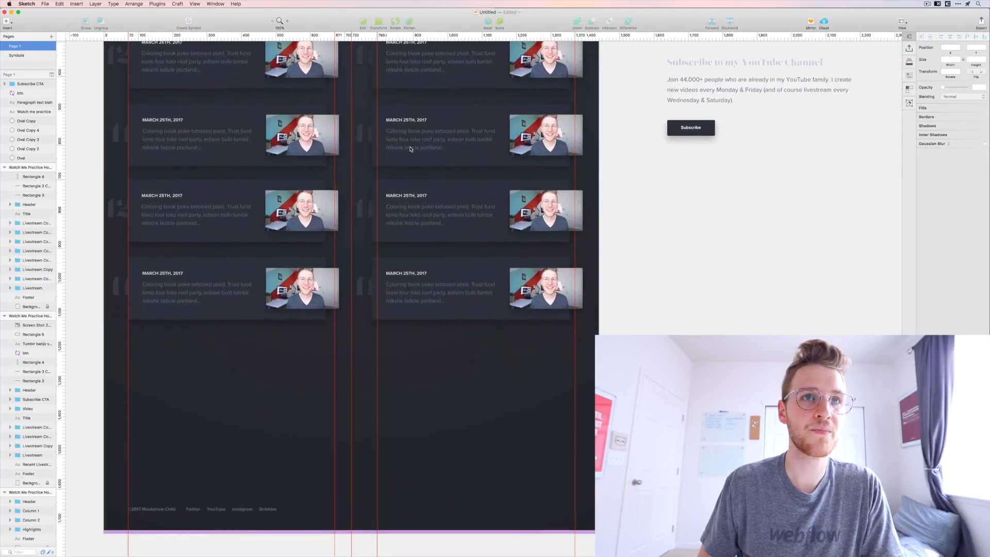
left_click_drag(479, 325, 278, 328)
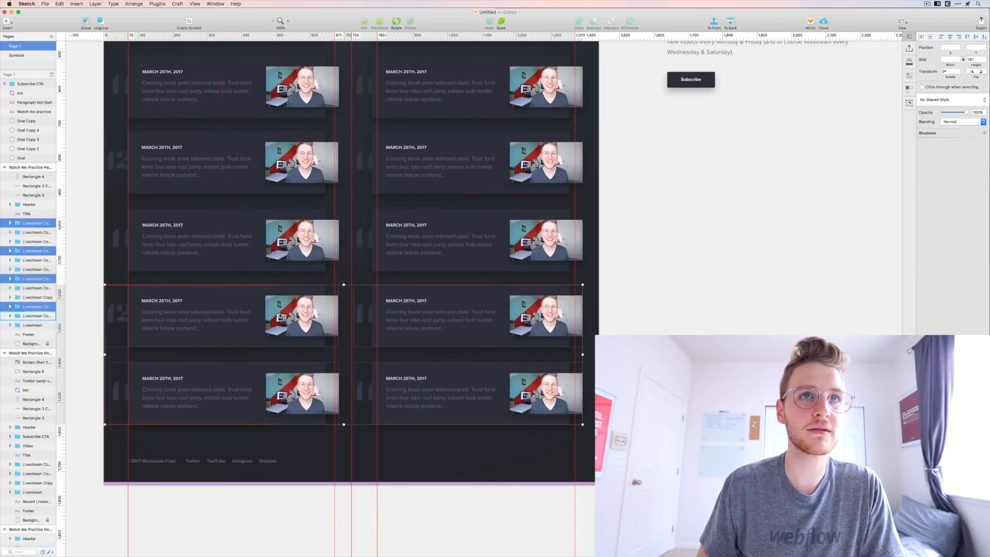
scroll(341, 240, "up", 2)
scroll(342, 241, "up", 5)
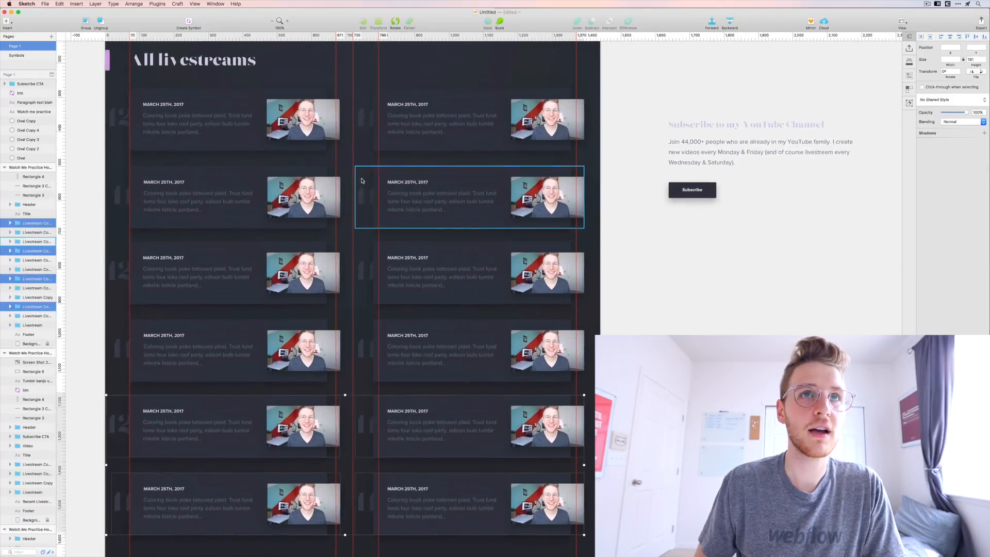
left_click(344, 171)
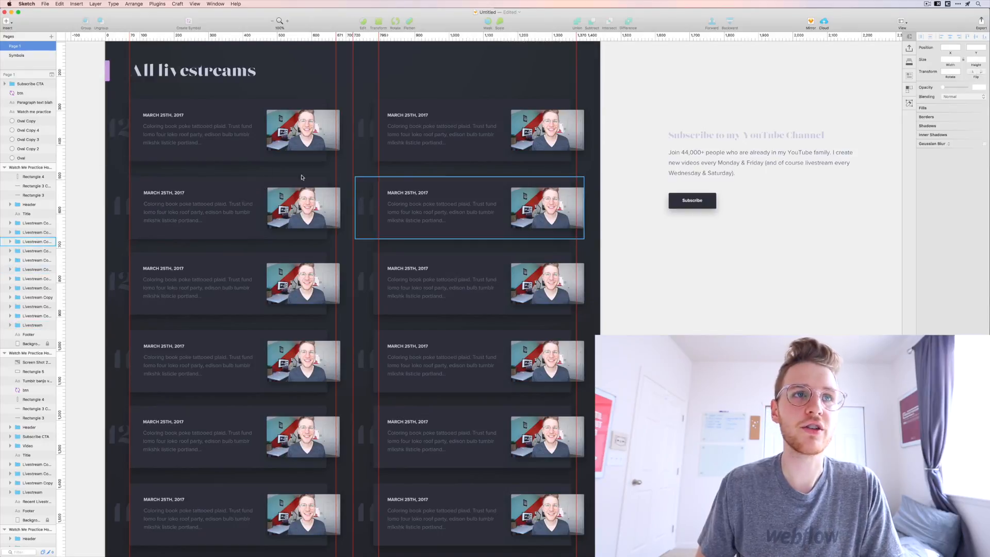
scroll(362, 268, "down", 3)
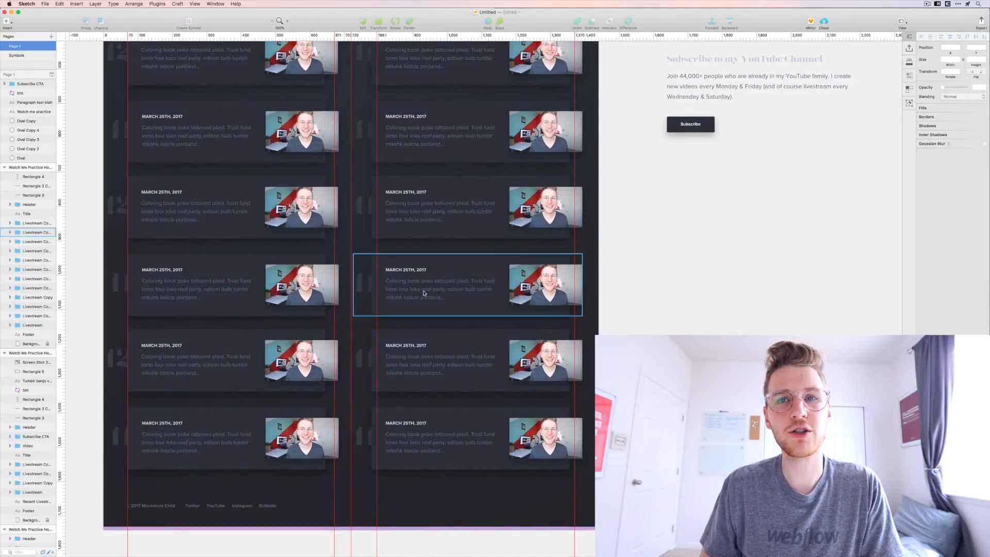
scroll(424, 290, "down", 1)
scroll(423, 291, "down", 1)
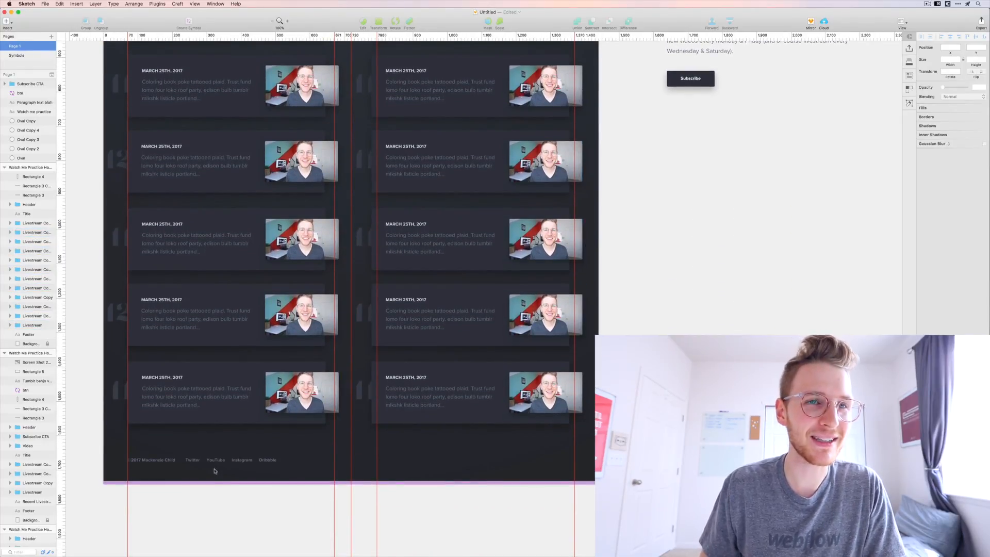
- Delete the four livestream cards in the two lowest rows of the All livestreams page
scroll(228, 484, "right", 2)
key("super+minus")
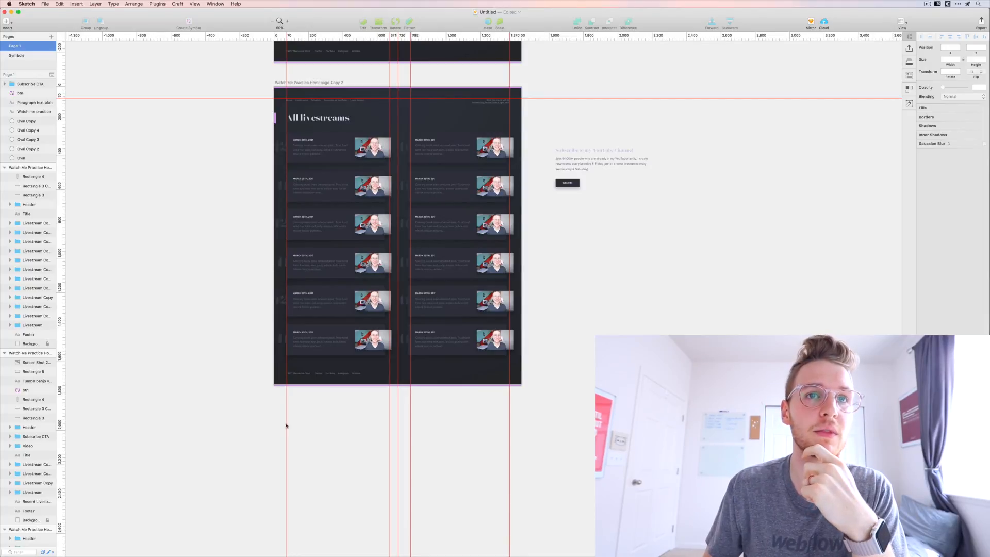
scroll(309, 408, "right", 3)
left_click(363, 334)
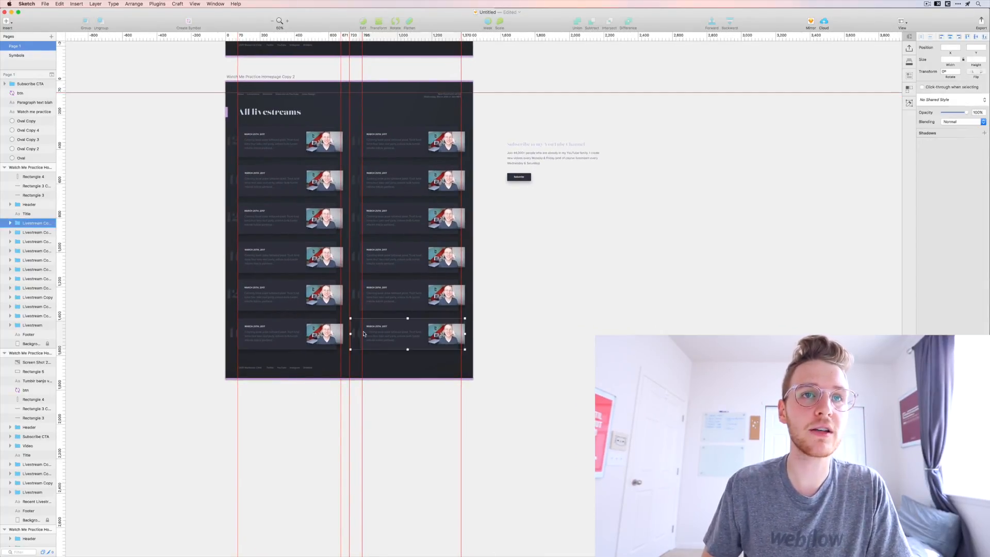
left_click(304, 330, "shift")
left_click(303, 299, "shift")
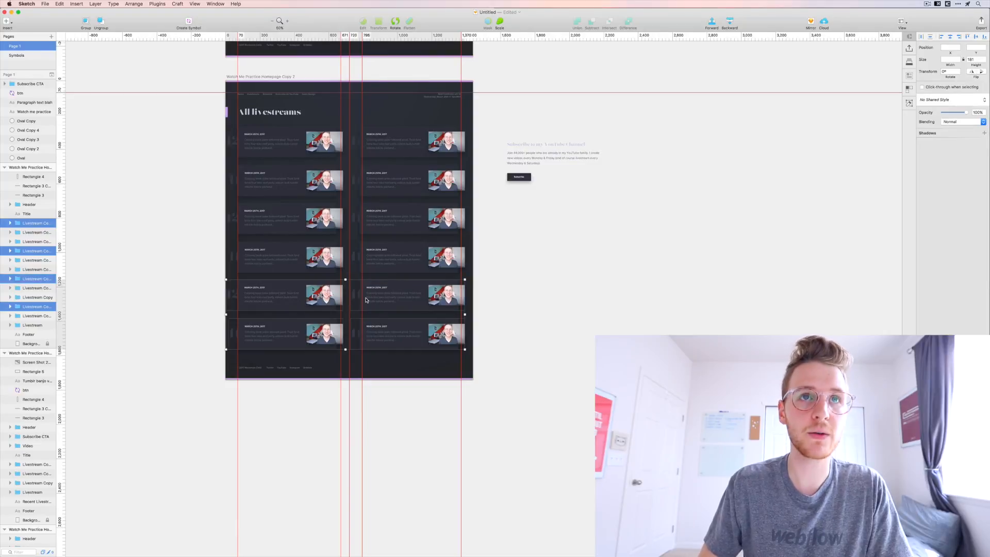
key("BackSpace")
- Move the Subscribe CTA group back into the artboard below the left card column, aligned to the guide at X 70
left_click_drag(559, 159, 283, 304)
left_click(293, 332)
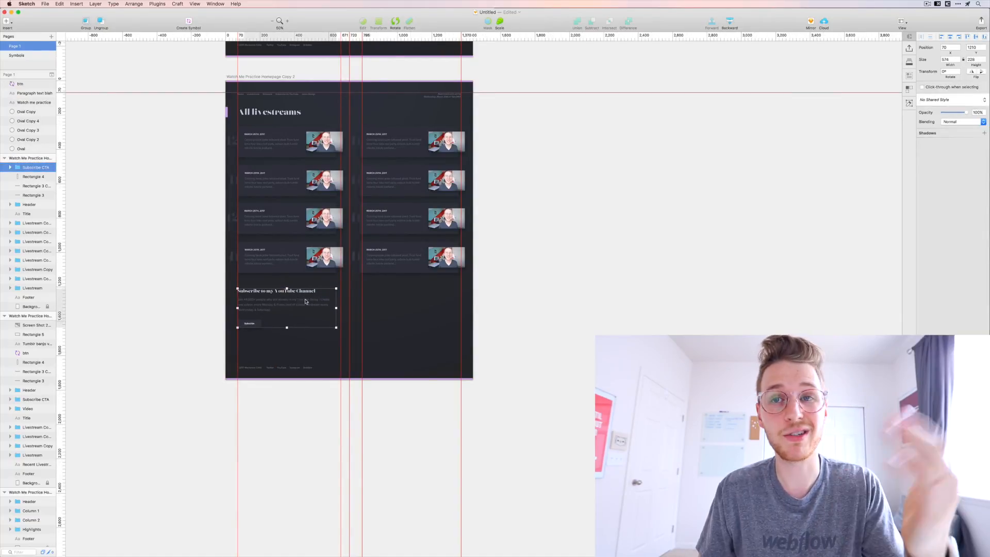
left_click(321, 358)
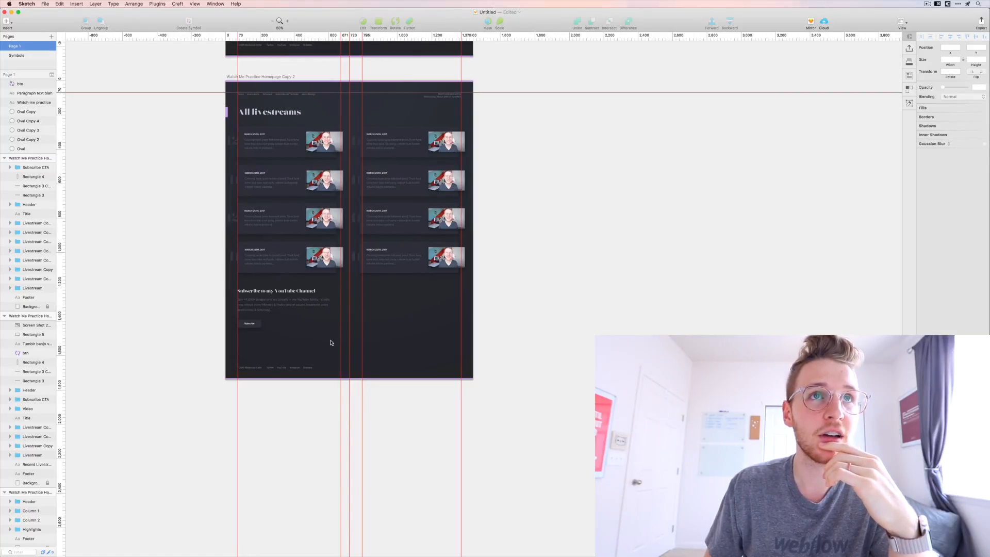
- Move the footer and purple bottom bar up below the Subscribe CTA, and shorten the artboard to end at the bar
scroll(332, 342, "up", 1)
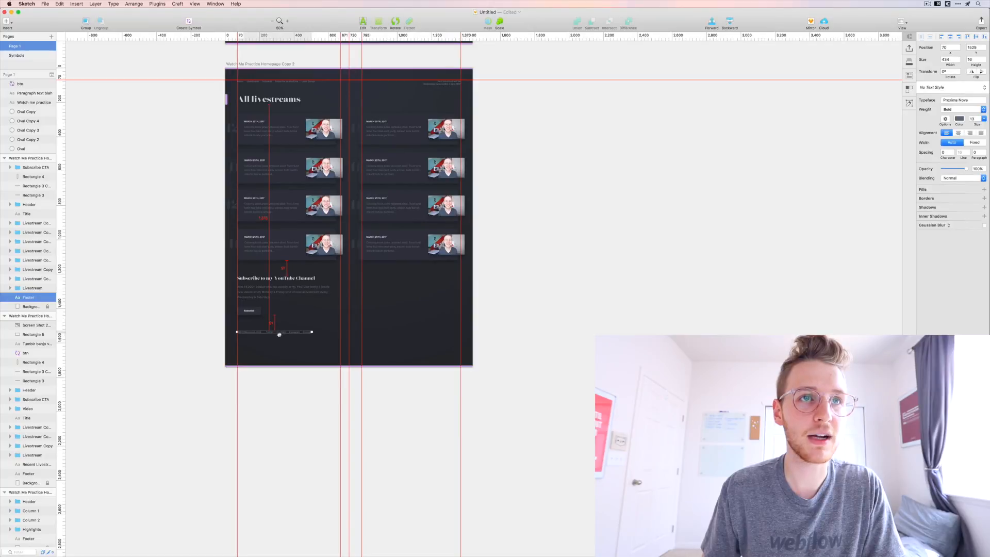
left_click_drag(274, 368, 274, 353)
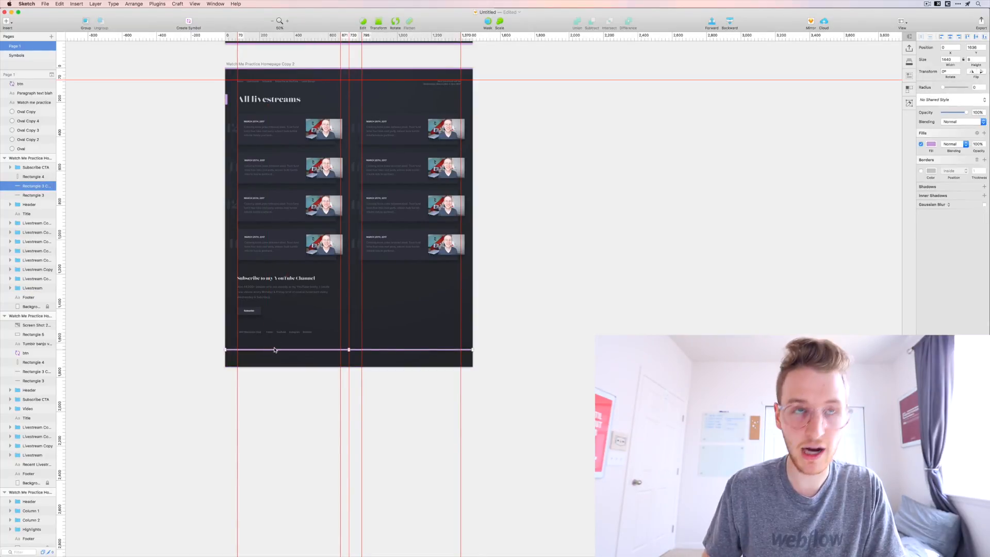
key("shift+Up")
key("shift+Up")
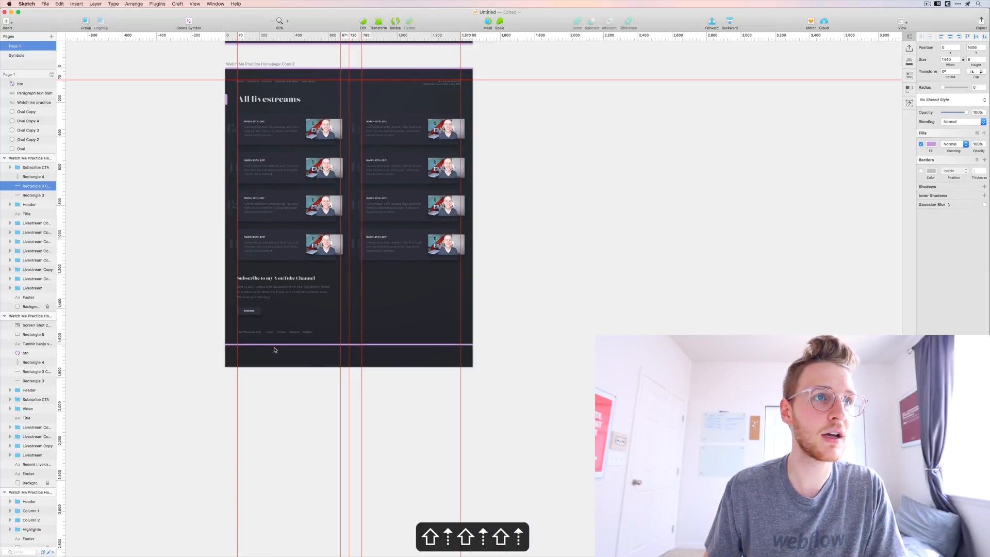
left_click(18, 158)
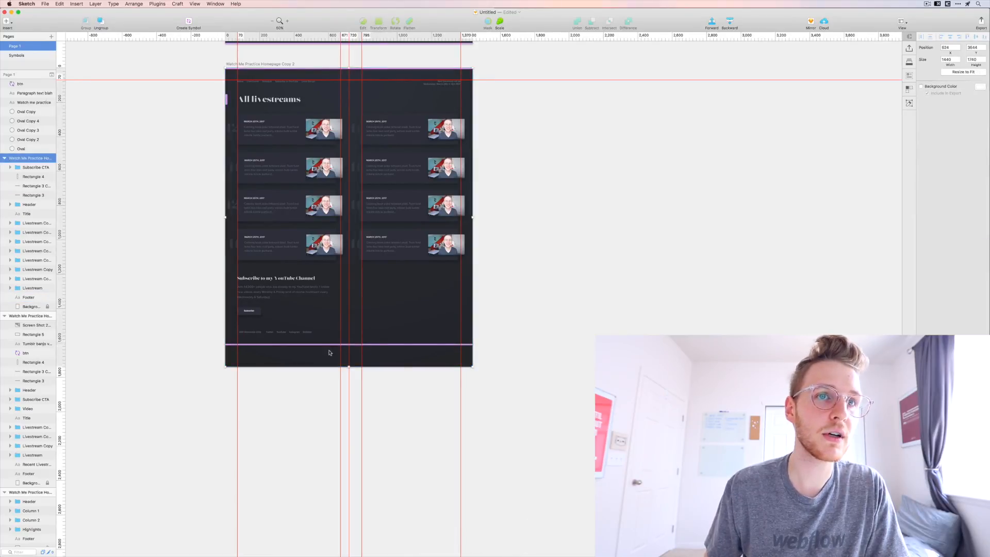
left_click_drag(348, 356, 348, 344)
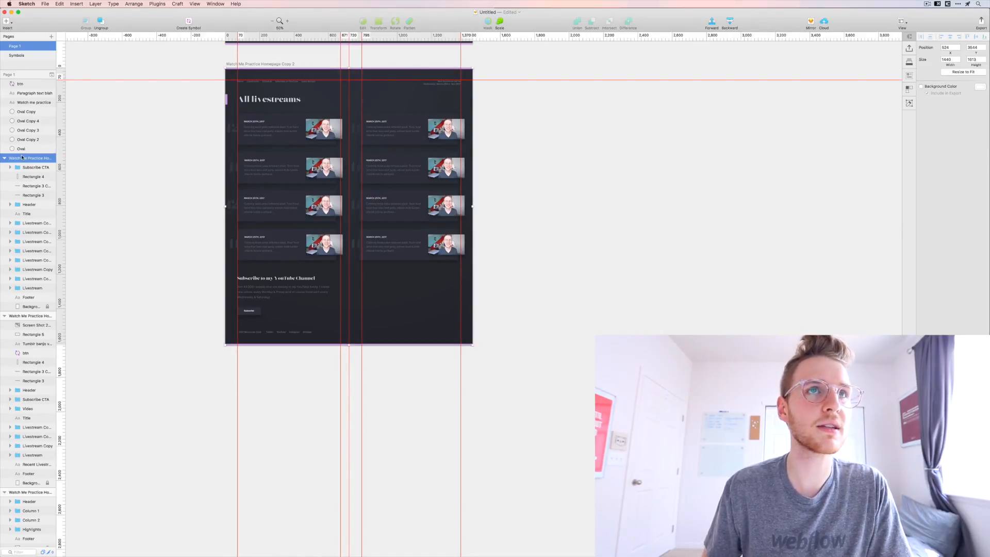
- Rename the shortened artboard as "All livestreams"
key("super+r")
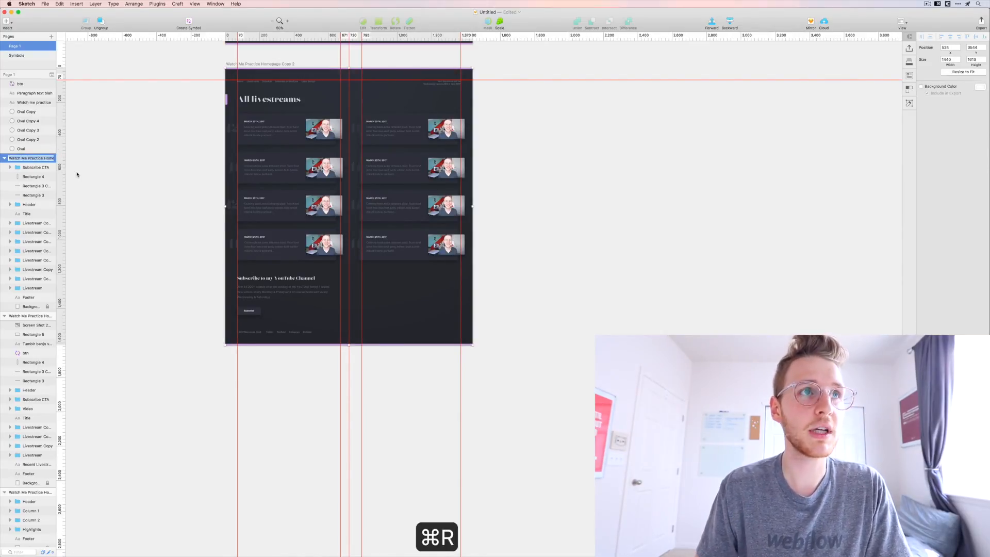
type("Liv")
key("BackSpace")
key("BackSpace")
key("BackSpace")
type("All")
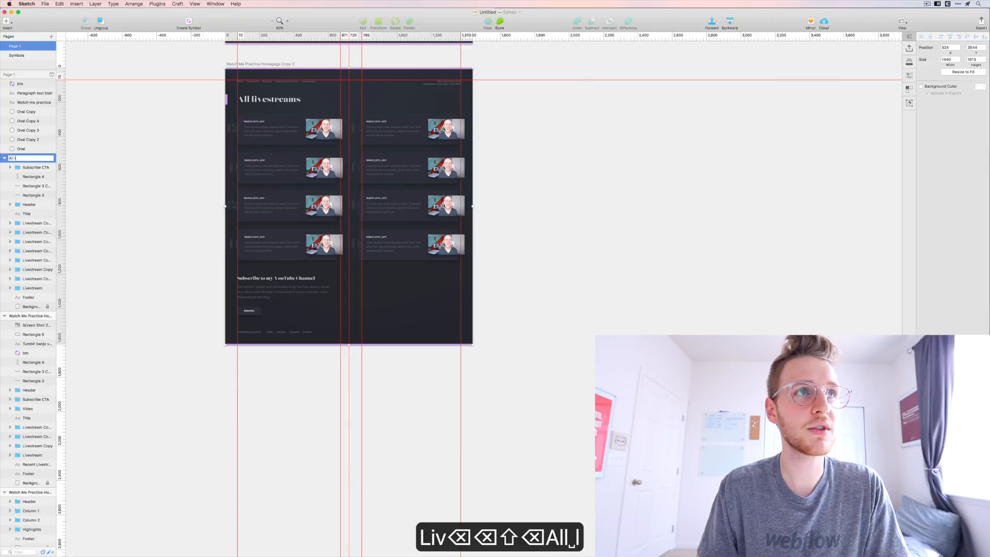
type(" livestreams")
key("Return")
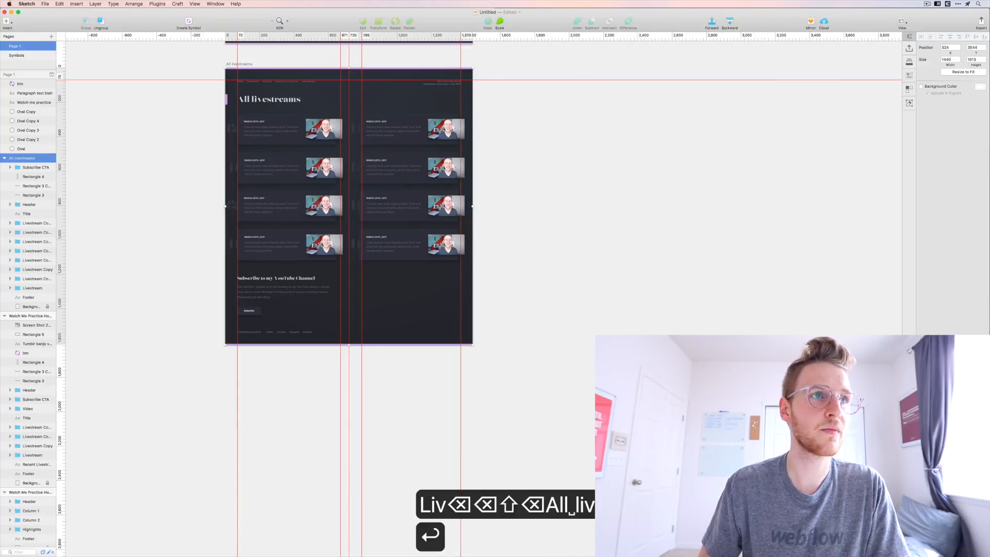
- Rename the episode page's artboard as "Individual livestream"
left_click(31, 315)
key("super+r")
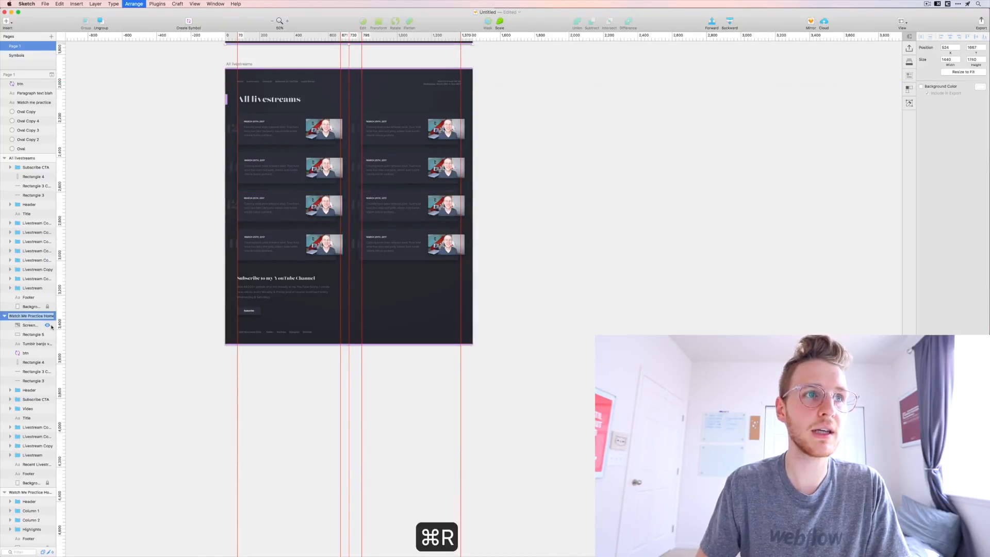
type("Indid")
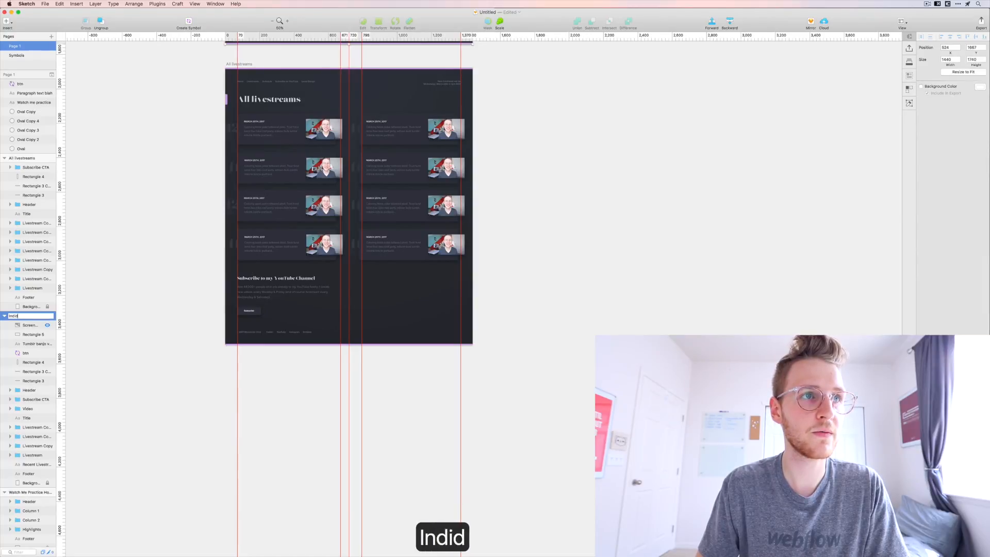
type("i")
key("BackSpace")
key("BackSpace")
type("vidual livet")
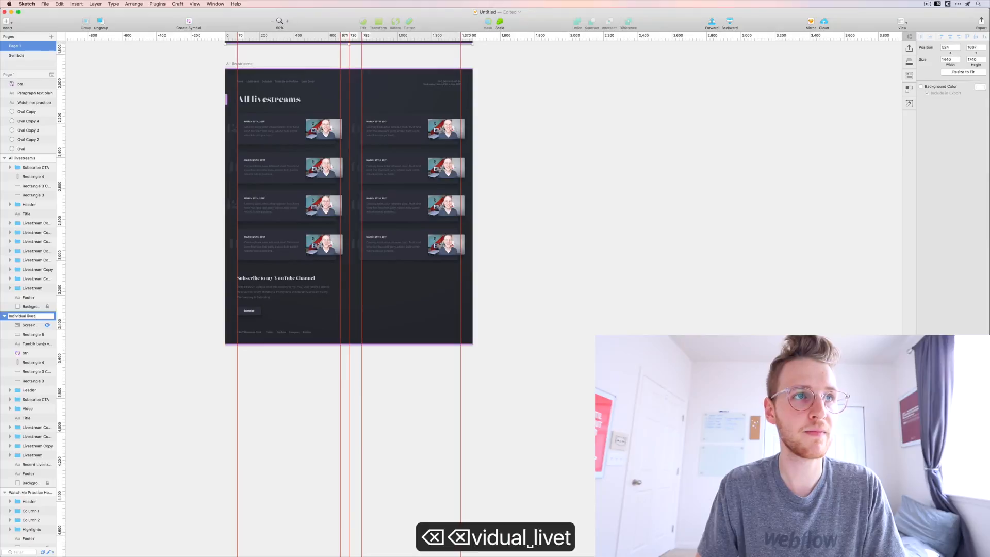
key("BackSpace")
key("BackSpace")
type("estream")
key("Return")
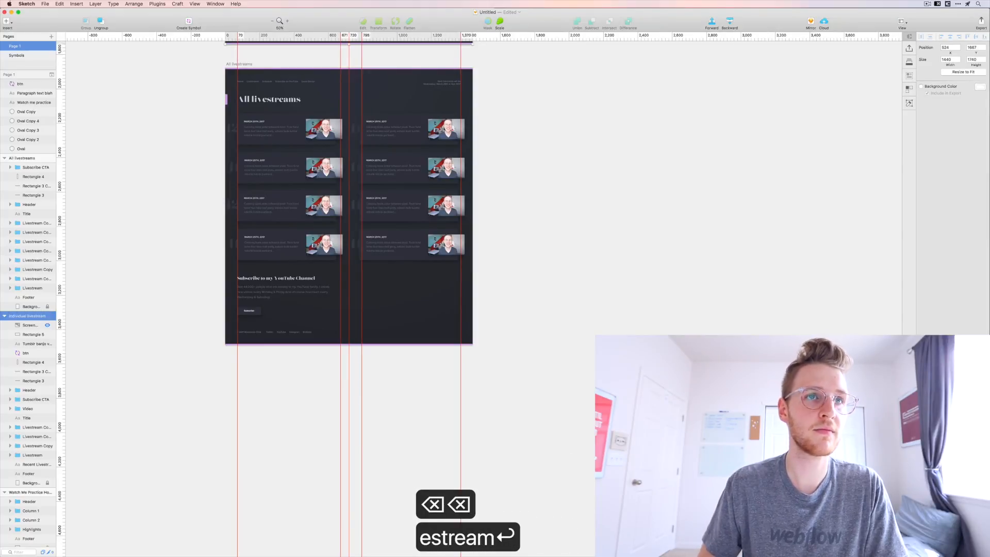
- Duplicate the Watch Me Practice Homepage artboard and place the copy beneath the All livestreams artboard
key("space")
left_click_drag(222, 219, 175, 305)
left_click_drag(309, 289, 320, 274)
left_click_drag(317, 170, 308, 389)
key("super+minus")
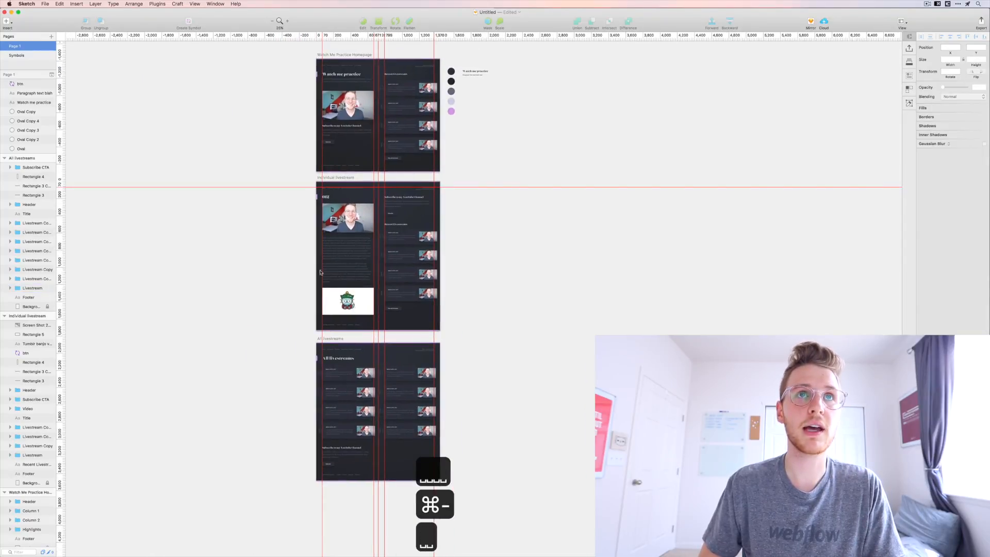
left_click_drag(330, 68, 259, 371)
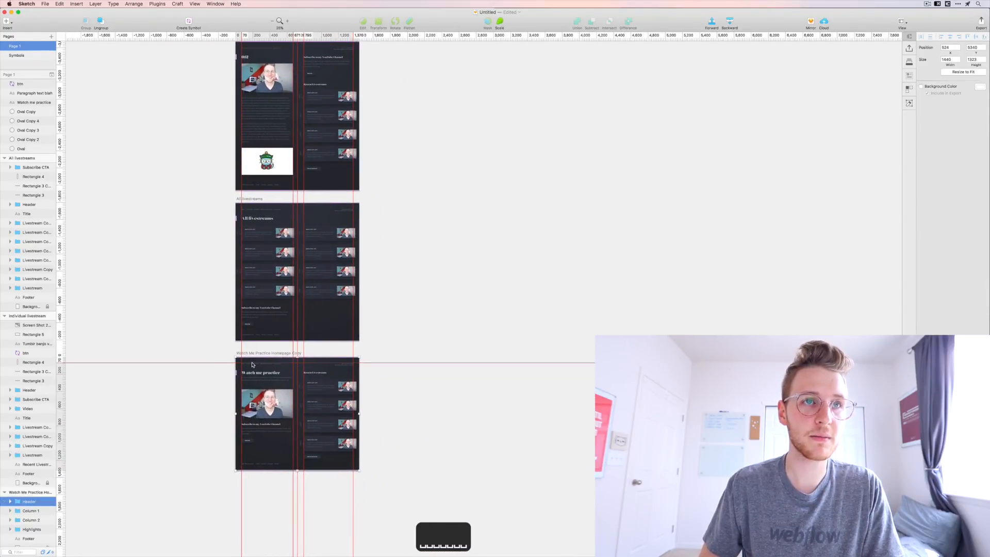
- Delete the Highlights group and all other content from the homepage copy, keeping only its locked background
left_click(246, 364)
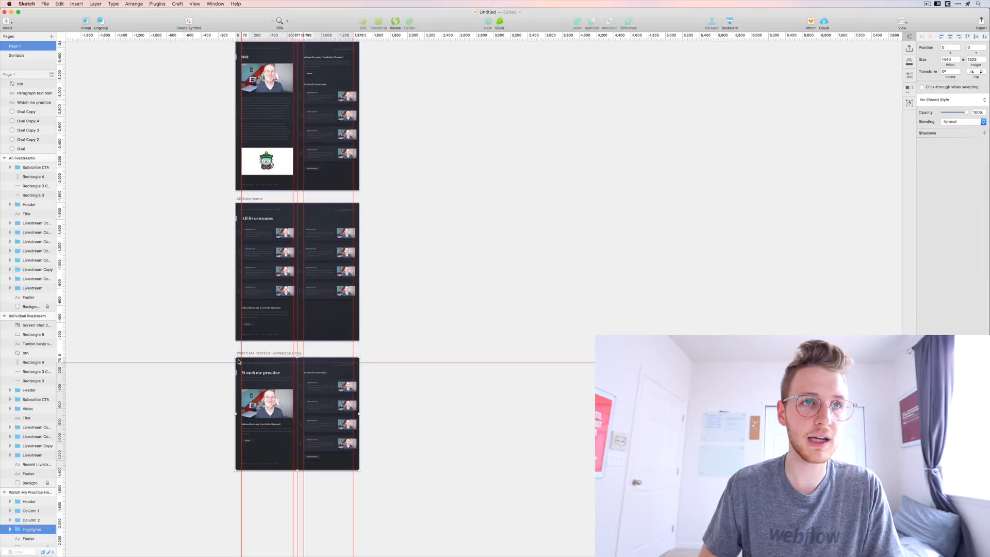
left_click_drag(237, 361, 298, 429)
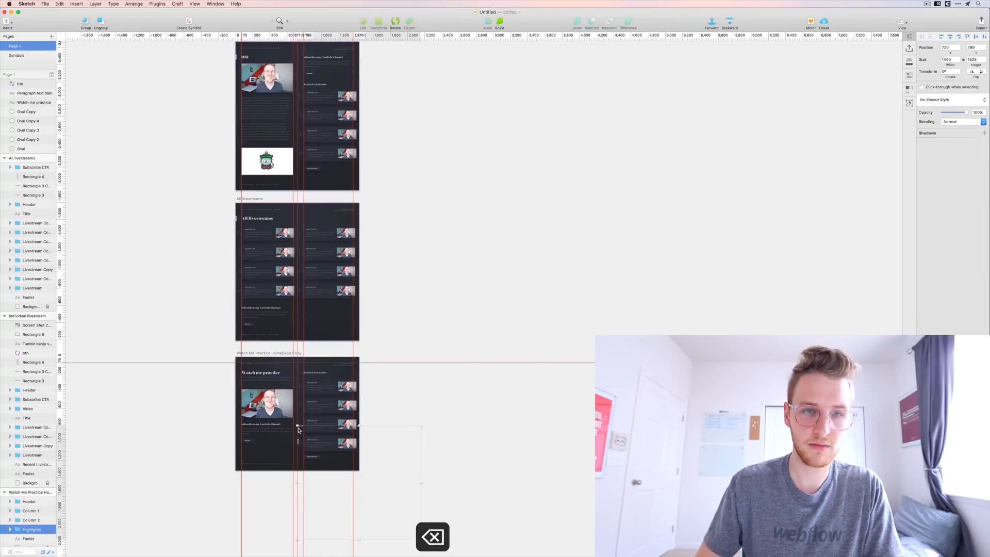
key("BackSpace")
left_click_drag(238, 360, 354, 468)
key("BackSpace")
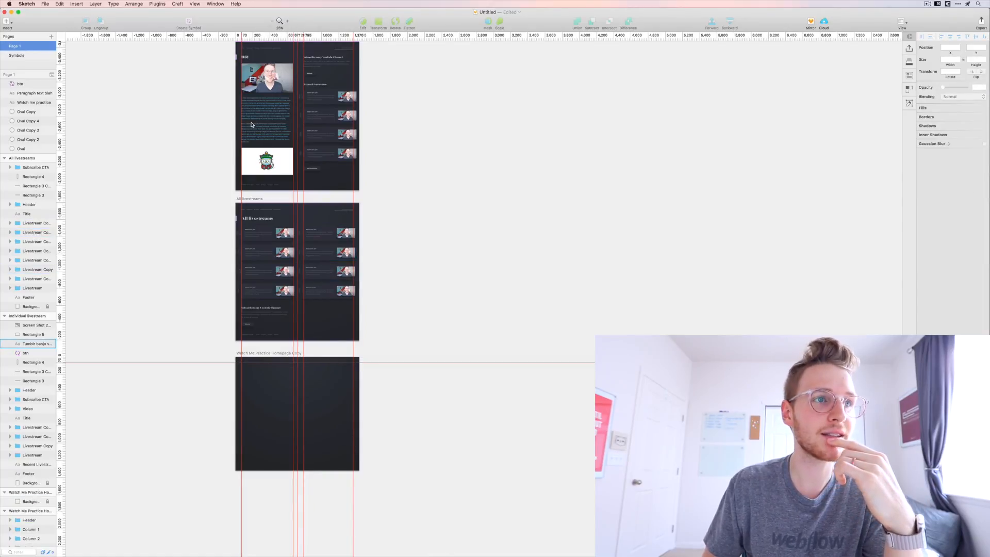
- Place a flattened image of the original homepage artboard into the emptied copy, filling it from X 0, Y 0
scroll(43, 427, "down", 2)
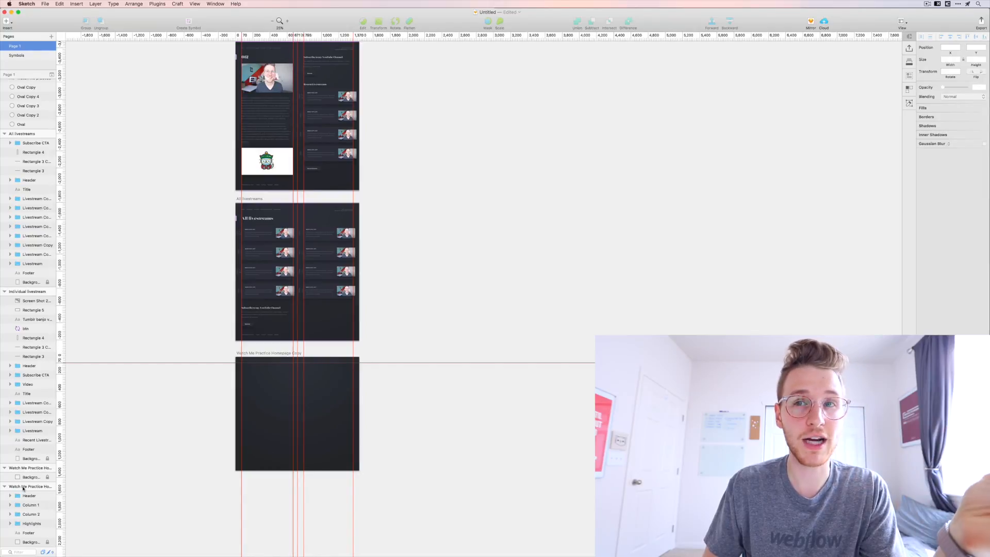
left_click_drag(33, 481, 303, 408)
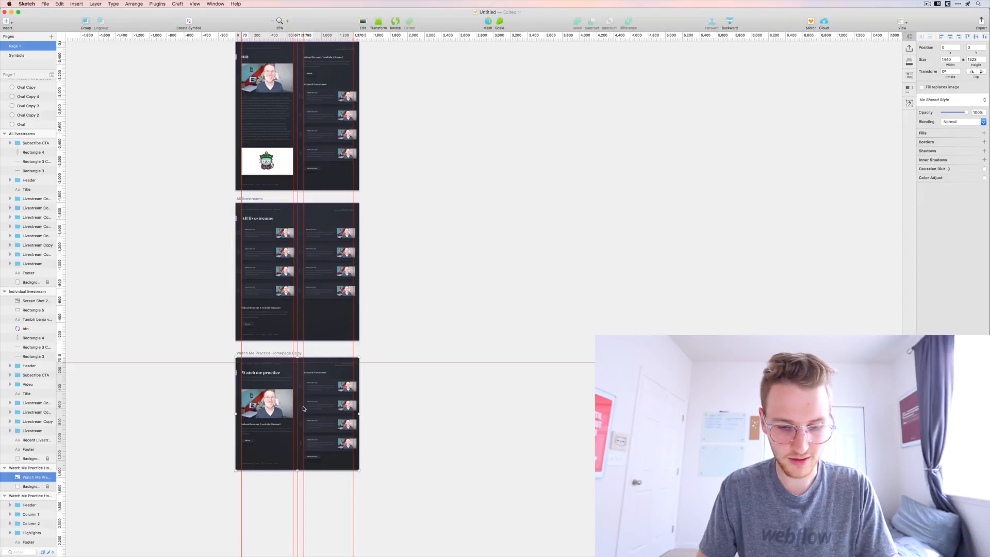
- Lock the flattened homepage image and draw a 1440 by 1323 rectangle over it, covering the whole artboard copy
key("shift+super+l")
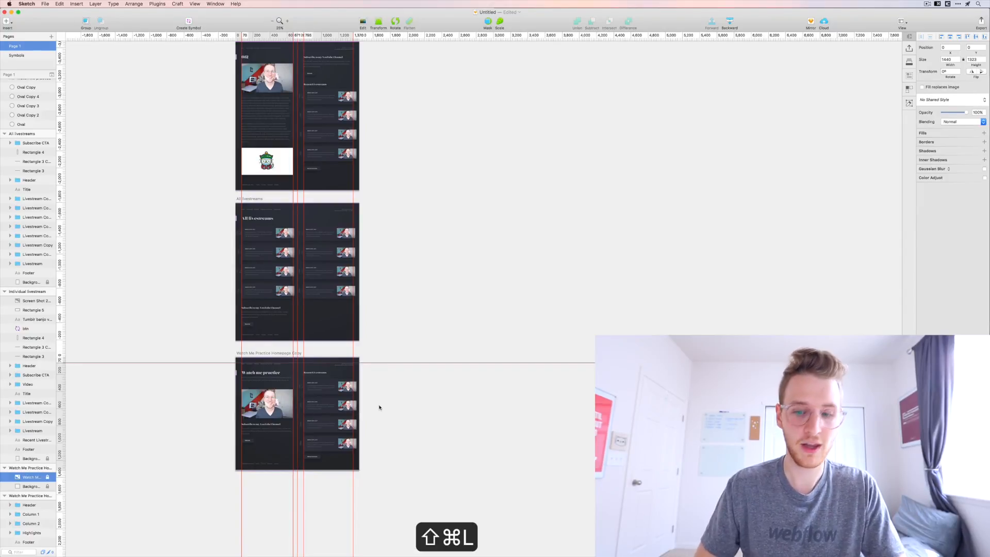
key("super+equal")
key("super+equal")
key("space")
left_click_drag(384, 325, 536, 185)
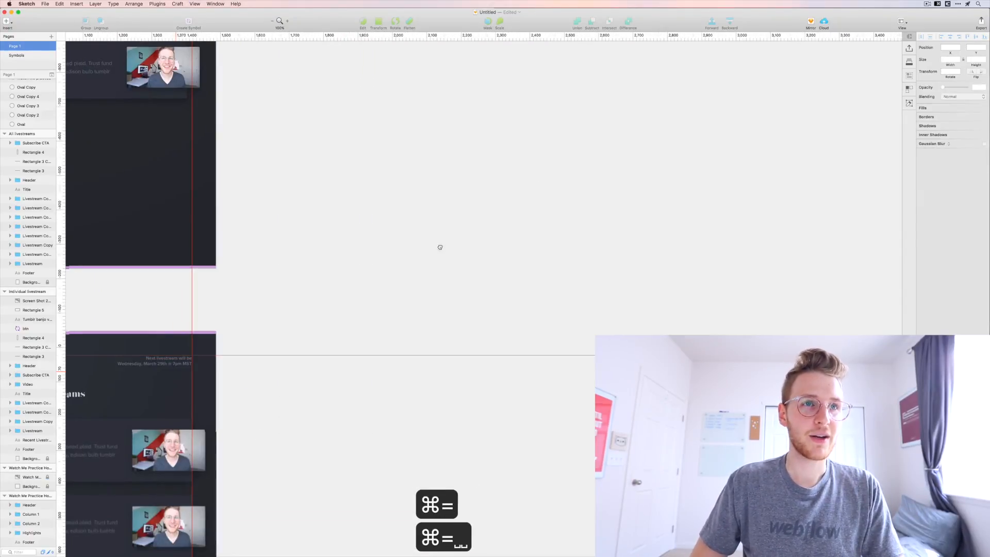
left_click_drag(253, 383, 521, 205)
left_click_drag(473, 238, 559, 161)
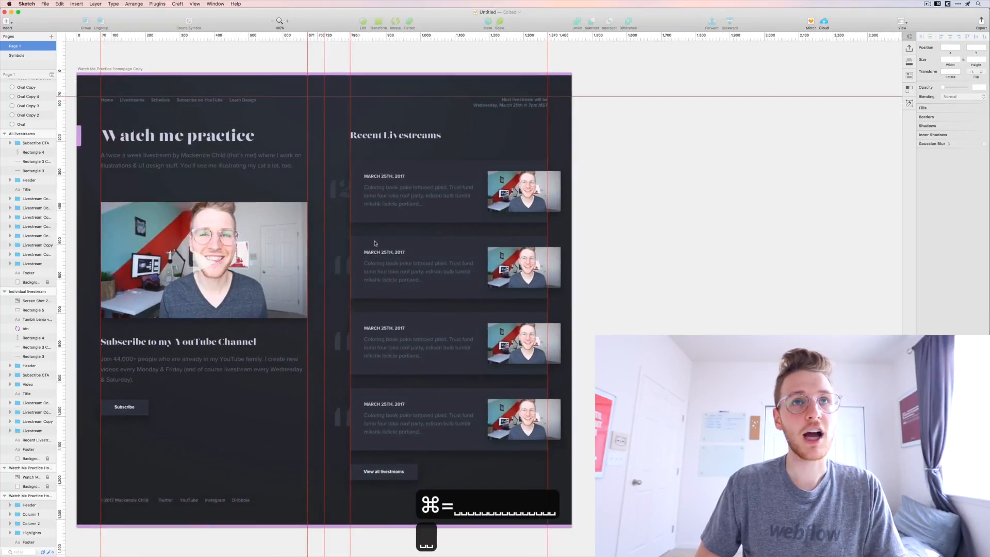
key("u")
left_click_drag(77, 76, 572, 527)
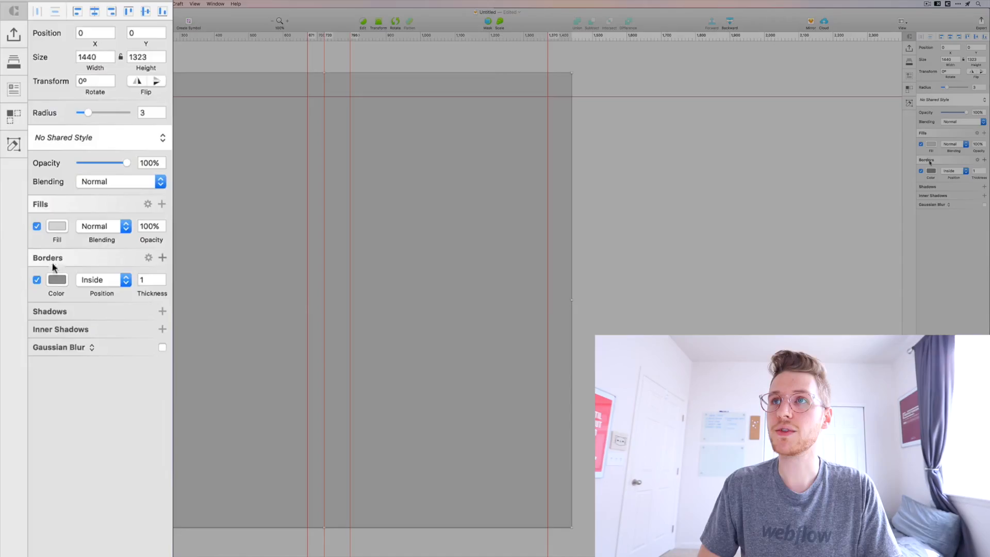
- Give the full-artboard rectangle a partly transparent 26272C fill and no border so it dims the homepage image
left_click(57, 226)
left_click(40, 528)
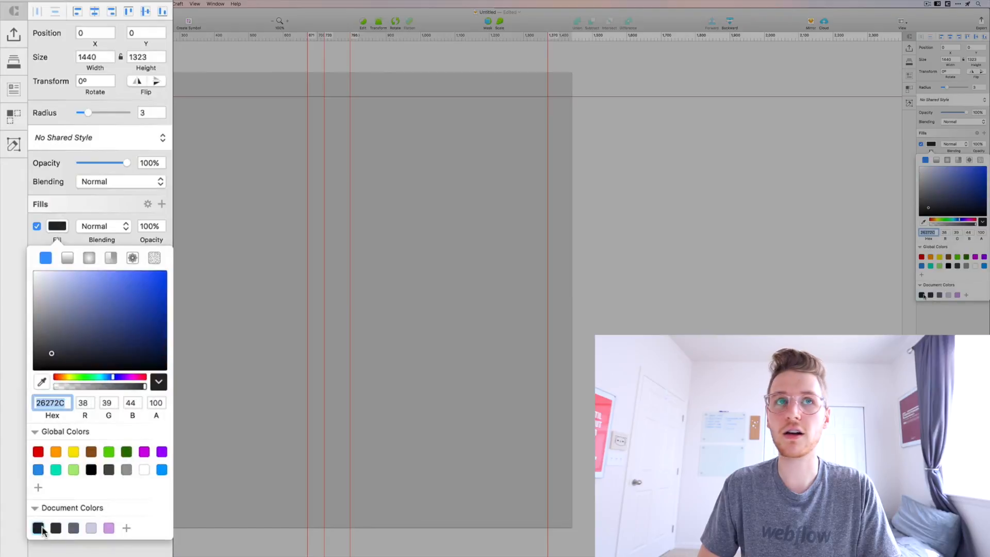
left_click(162, 405)
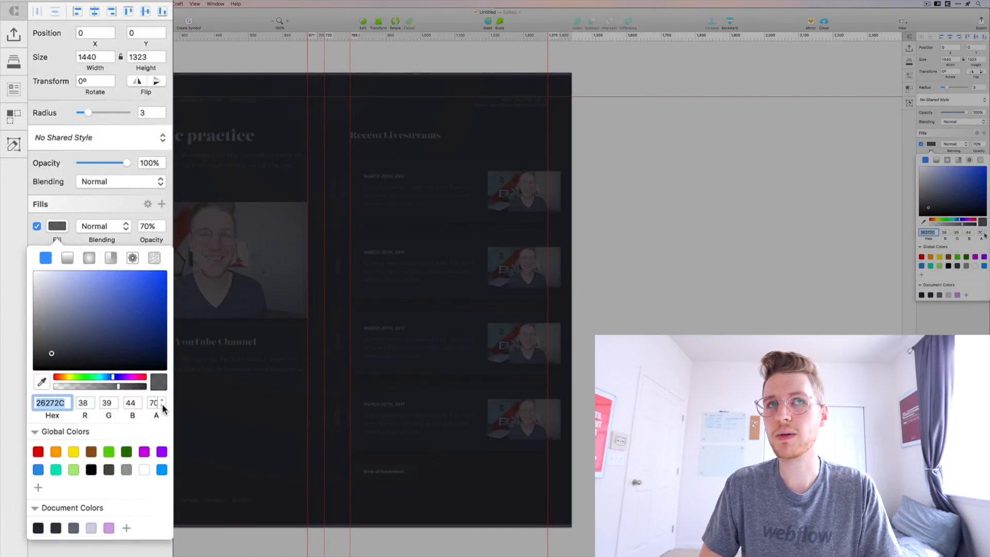
left_click(163, 406)
left_click(851, 224)
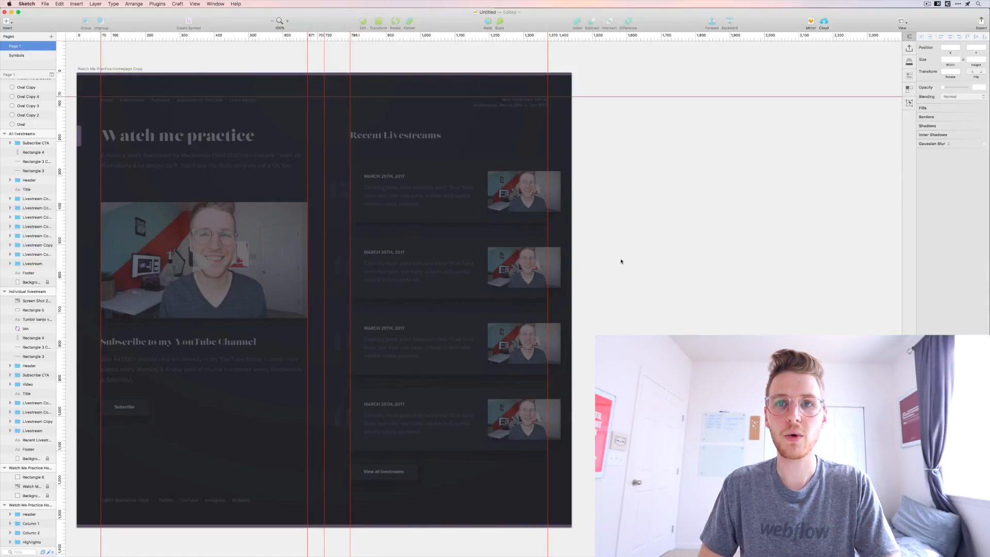
- Draw a 659 by 659 square over the dimmed homepage and centre it horizontally and vertically on the artboard
key("u")
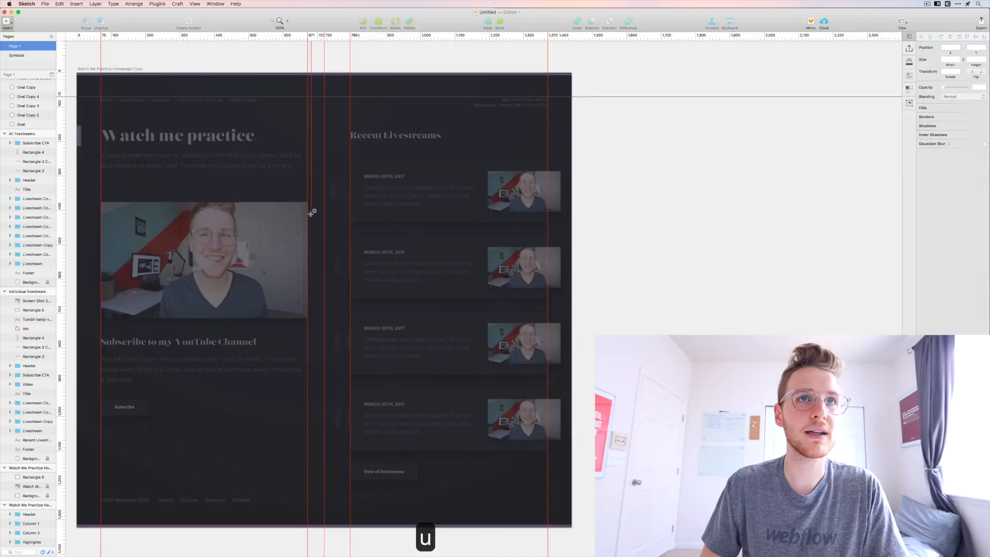
left_click_drag(169, 149, 413, 380)
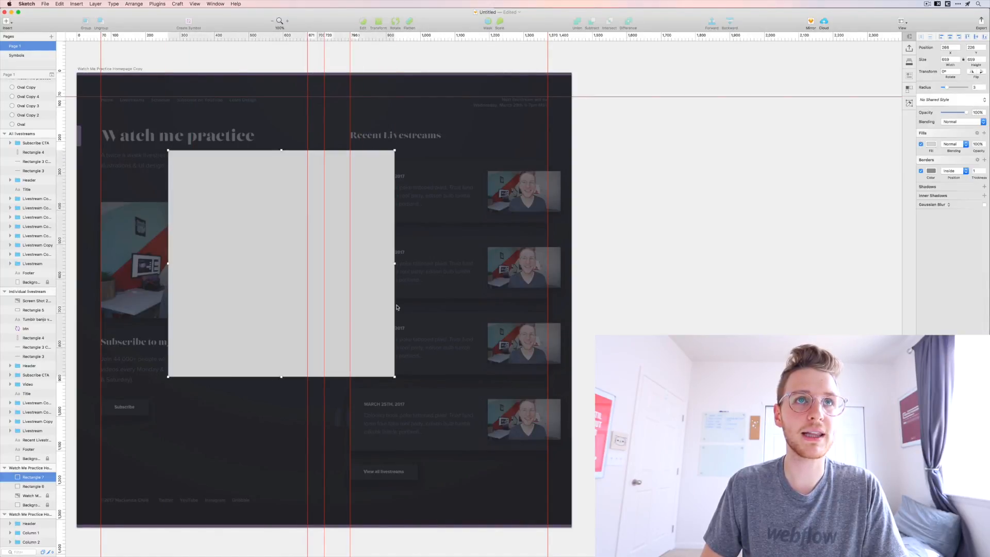
left_click_drag(323, 275, 341, 274)
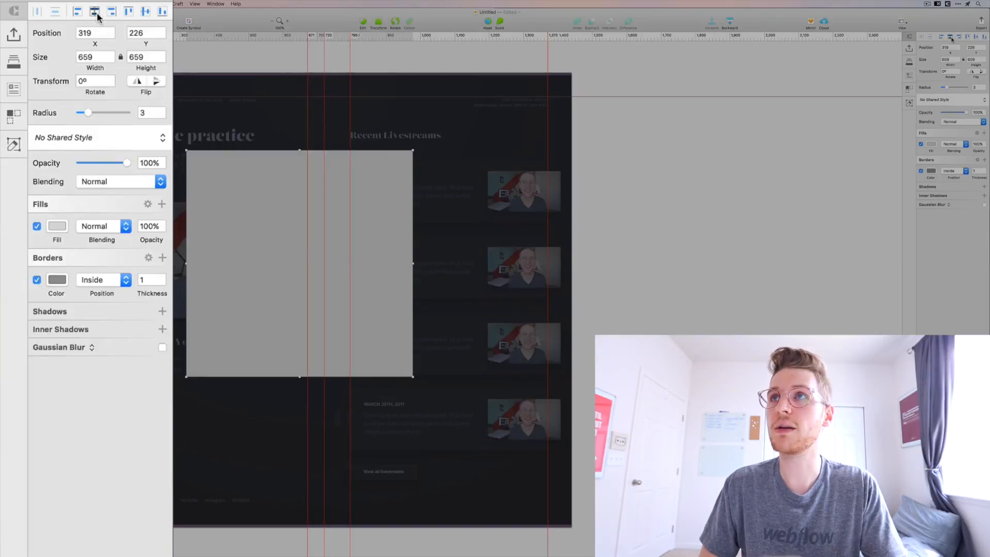
left_click(97, 13)
left_click(146, 12)
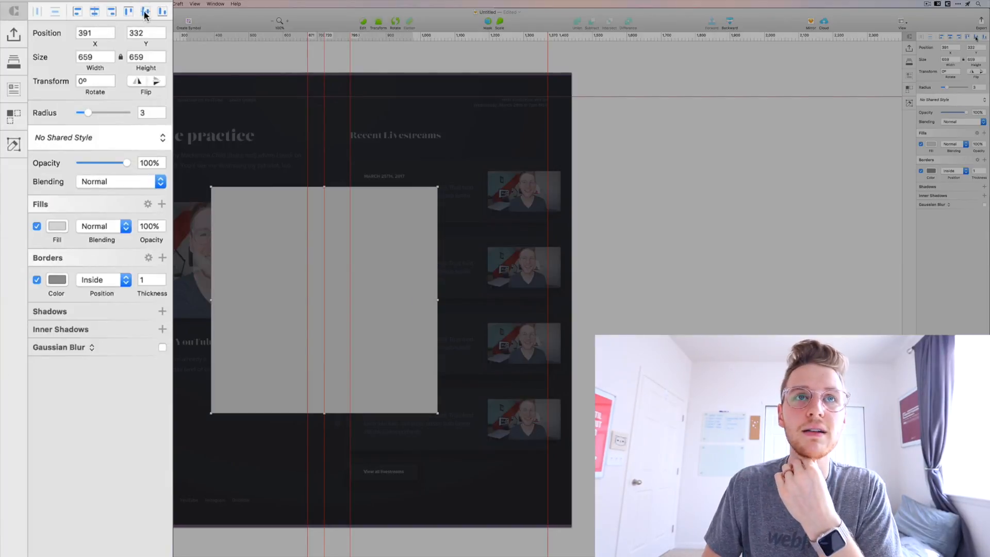
- Fill the centred square with the document's light purple and remove its border
left_click(57, 225)
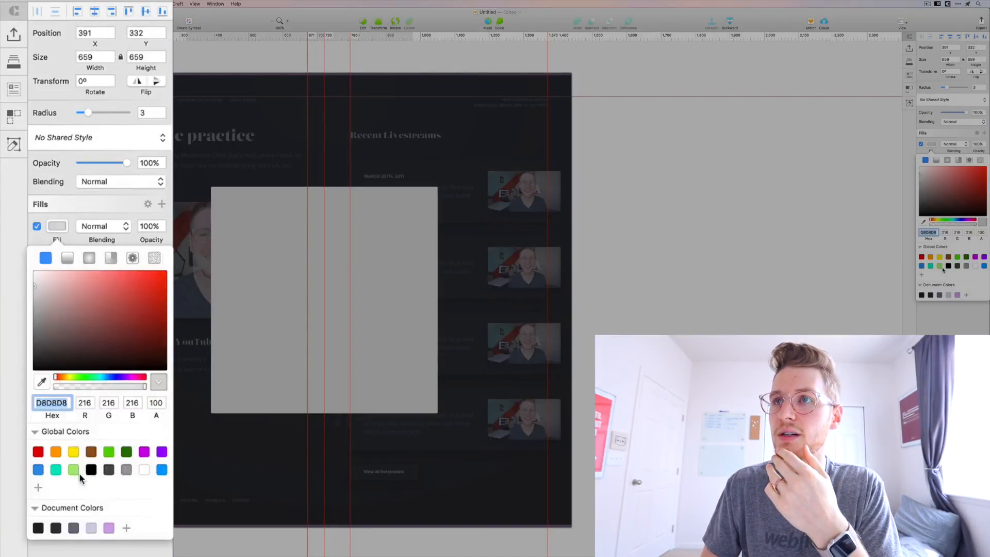
left_click(108, 528)
left_click(727, 221)
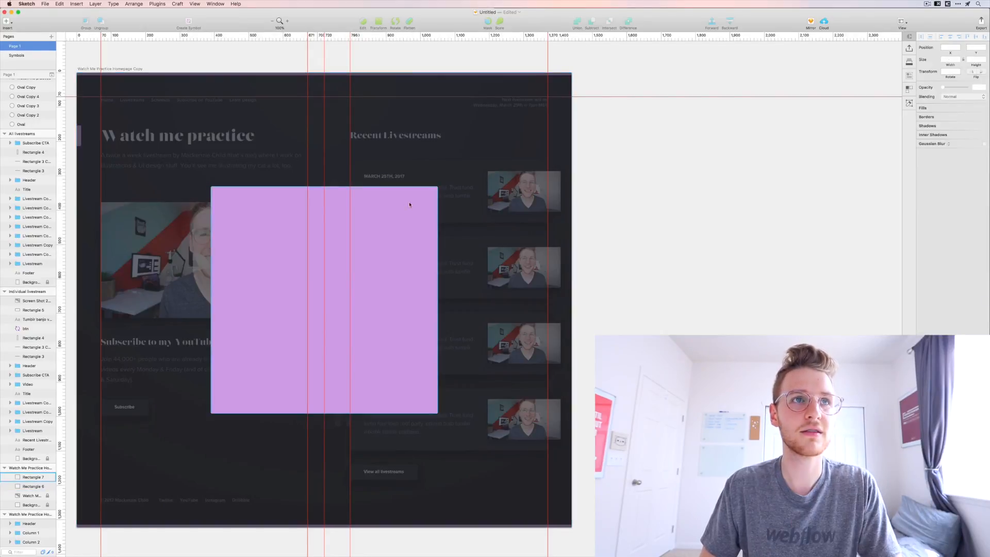
- Copy the style of the Subscribe button on the All livestreams artboard and paste it onto the centred square
scroll(382, 211, "up", 7)
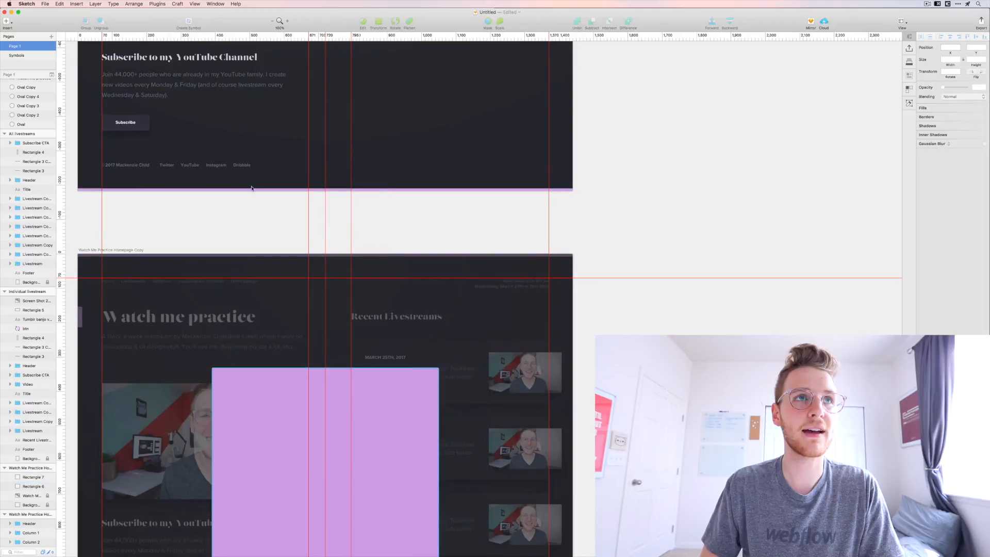
left_click(140, 128)
key("alt+super+c")
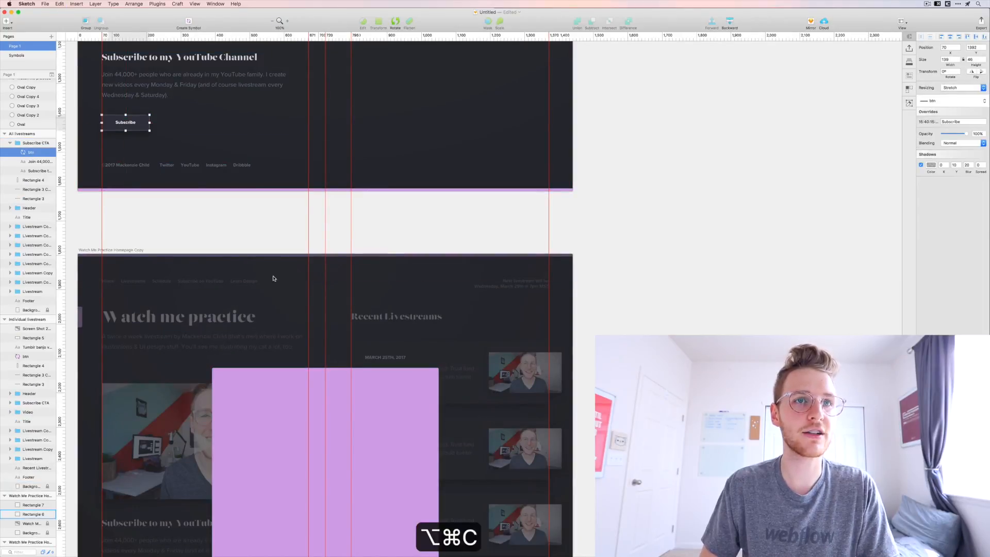
scroll(270, 282, "down", 3)
left_click(270, 283)
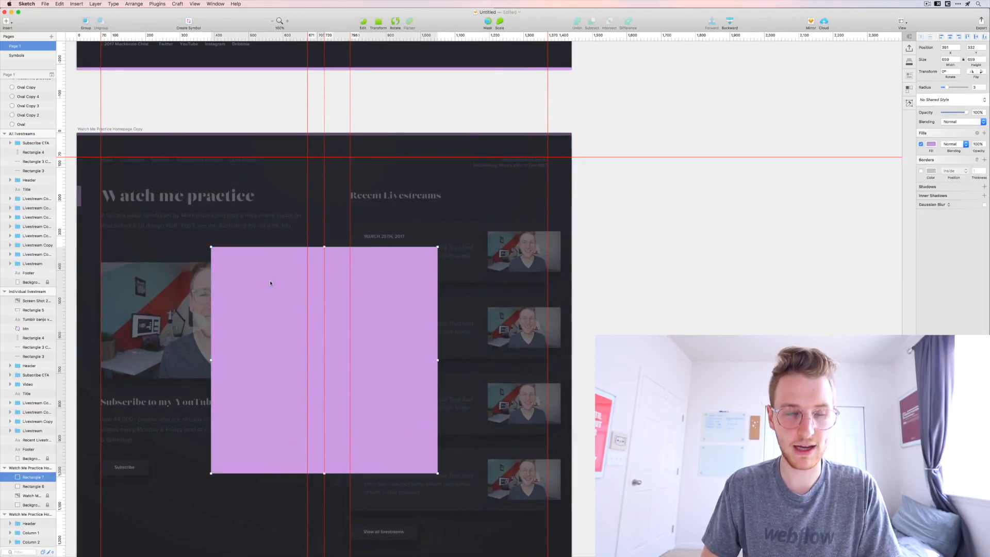
key("alt+super+v")
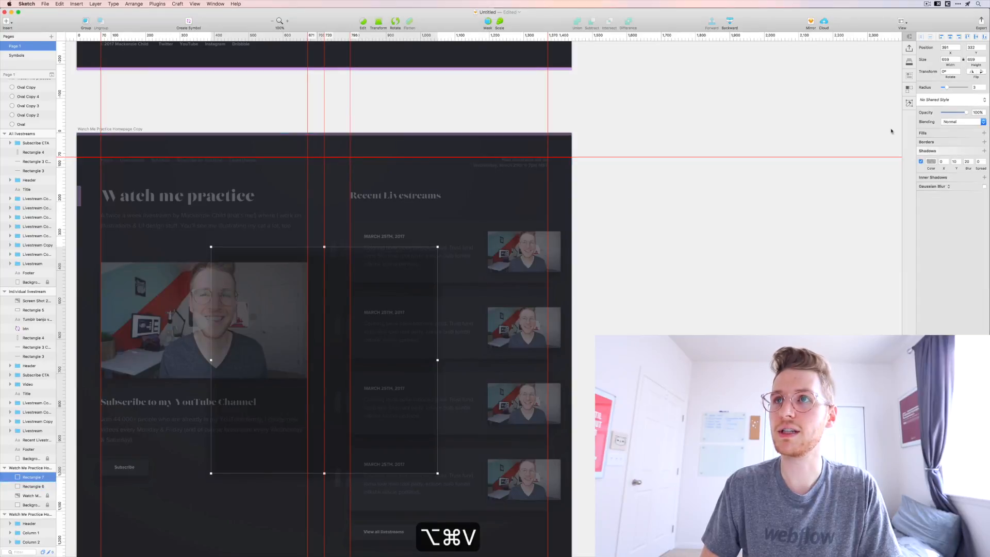
- Add a fill to the shadowed square and set it to the document's light purple
left_click(929, 133)
left_click(931, 144)
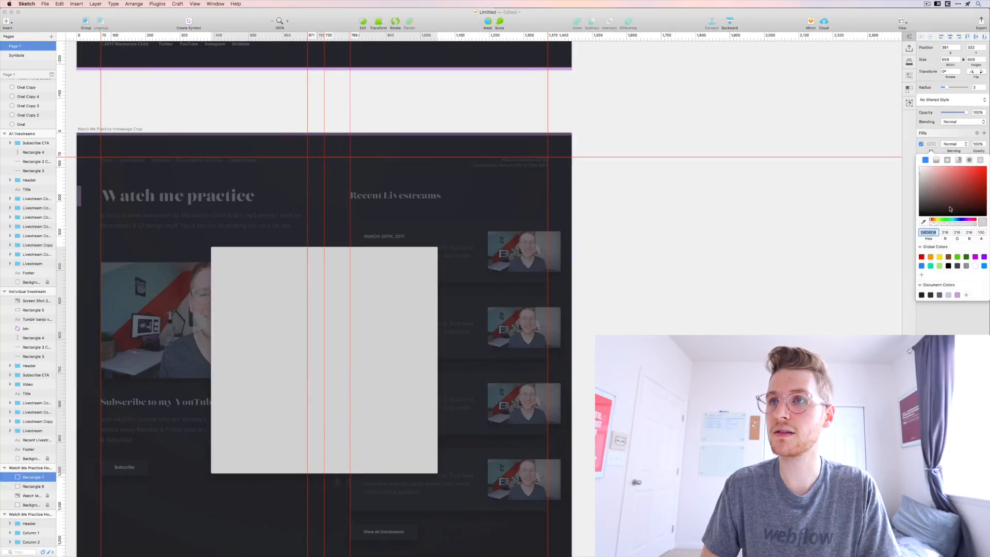
left_click(957, 296)
left_click(655, 273)
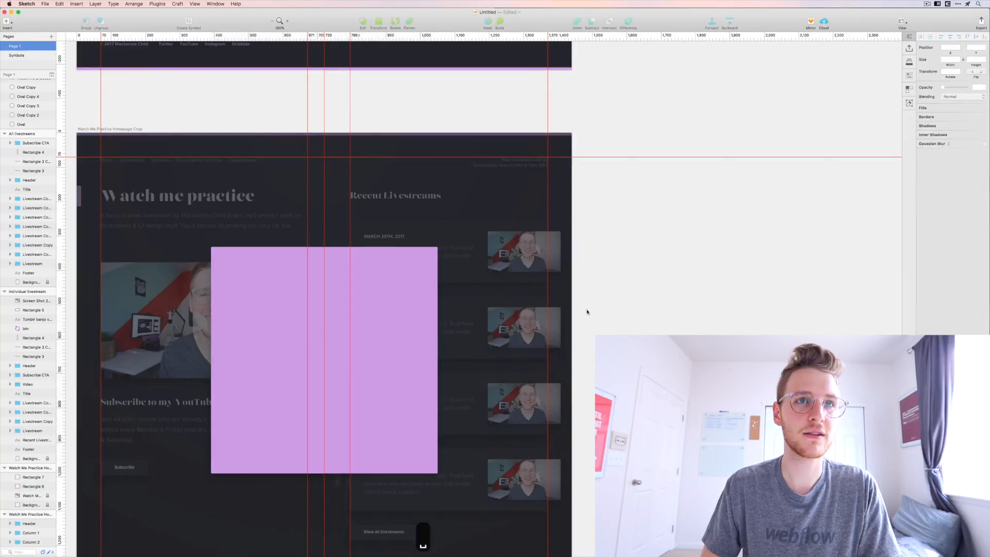
- Copy the YouTube subscribe heading and paragraph from the All livestreams artboard into the purple square, with the heading at X 446, Y 396
left_click_drag(586, 309, 641, 170)
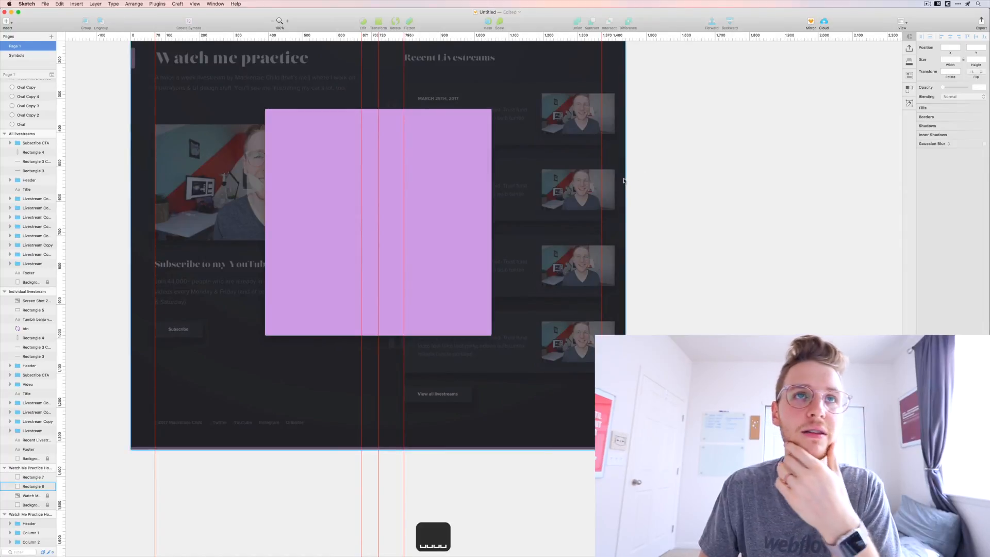
scroll(624, 181, "up", 10)
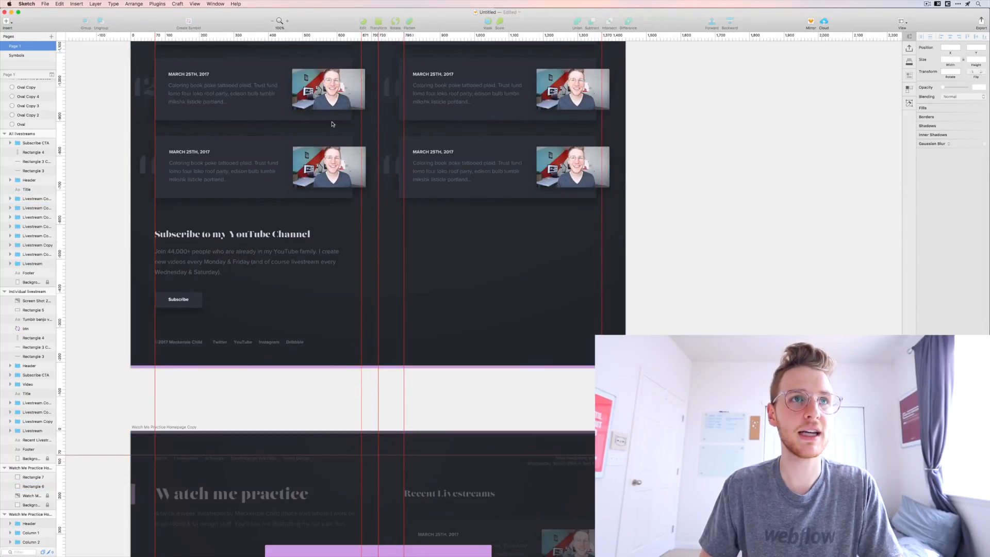
double_click(231, 234)
left_click(234, 258, "shift")
key("super+c")
scroll(292, 308, "down", 6)
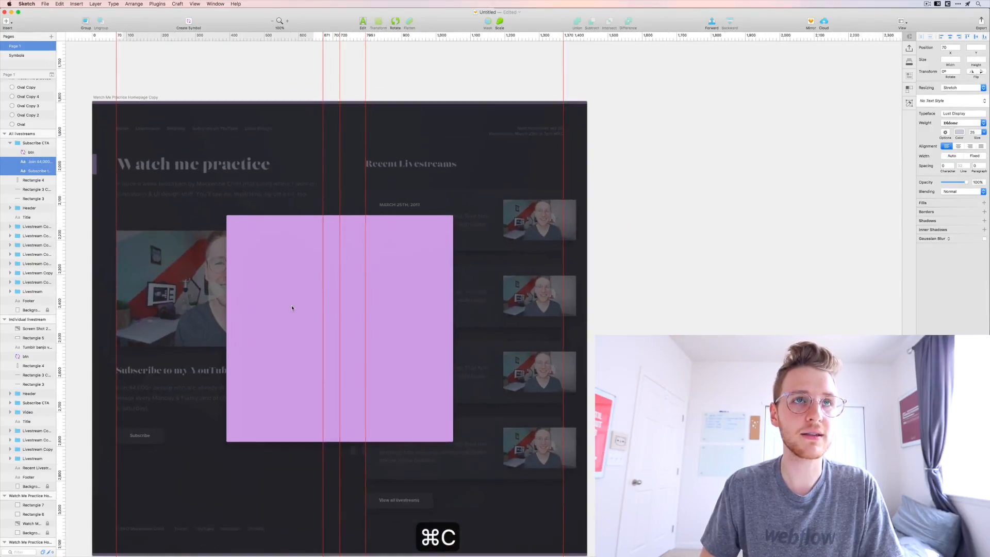
scroll(292, 307, "down", 2)
key("super+v")
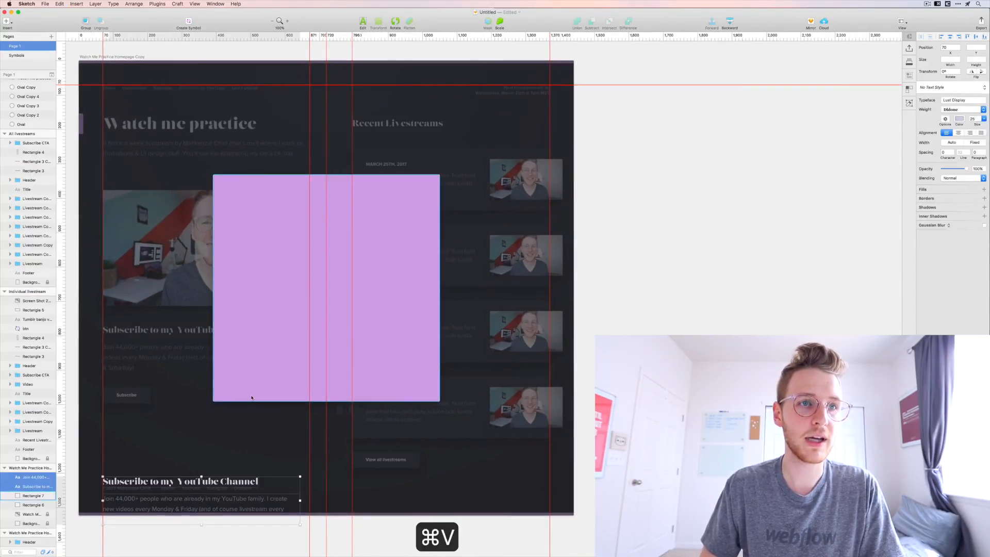
left_click_drag(213, 478, 346, 193)
- Replace the heading text in the purple square with "Subscribe"
double_click(343, 202)
key("super+a")
type("Su")
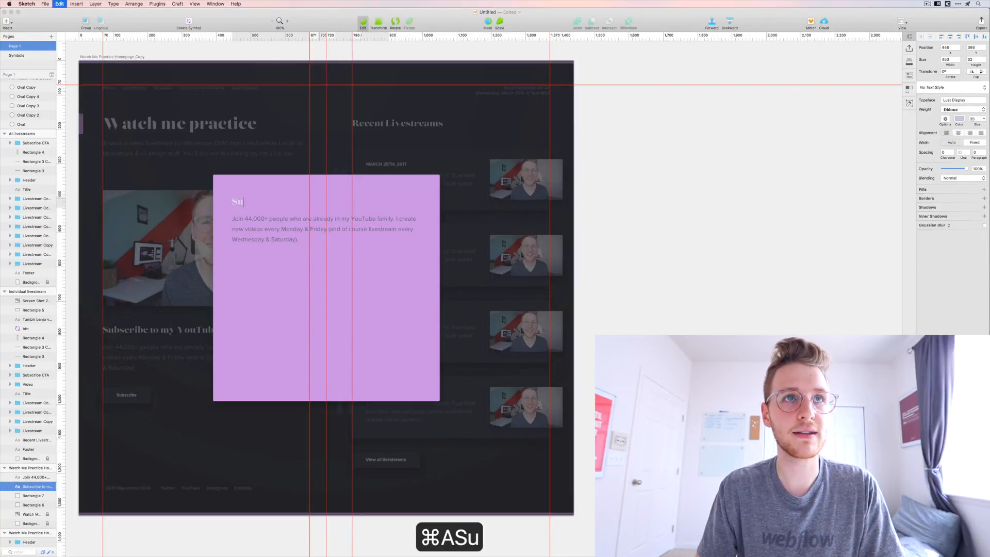
type("sb")
key("BackSpace")
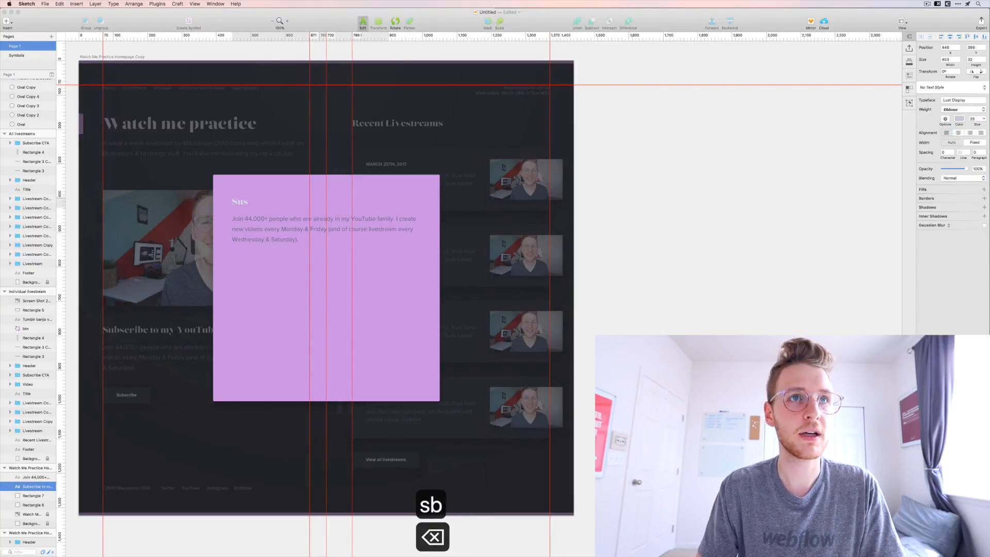
key("BackSpace")
type("bscribe")
- Set the "Subscribe" heading's font size to 45
key("super+a")
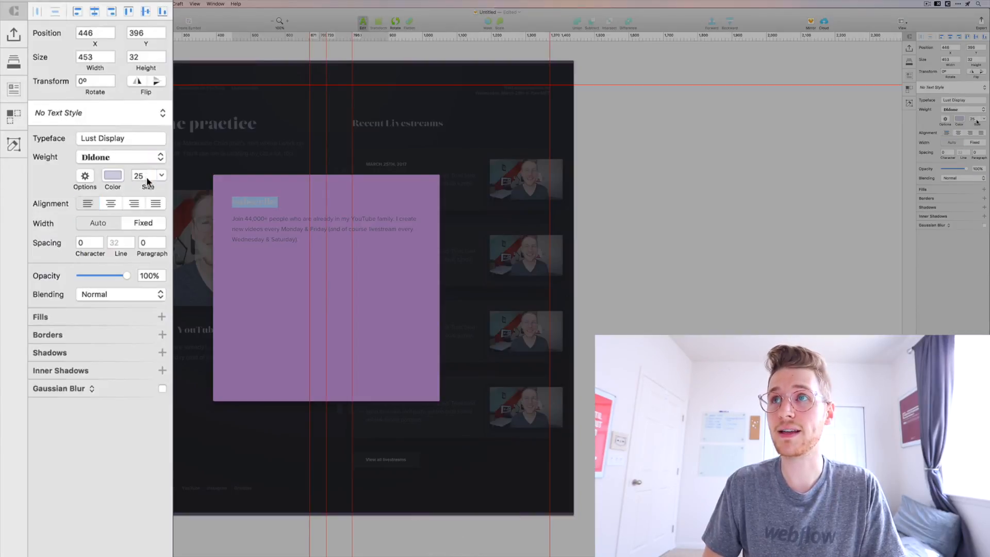
left_click(975, 119)
key("shift+Up")
key("shift+Up")
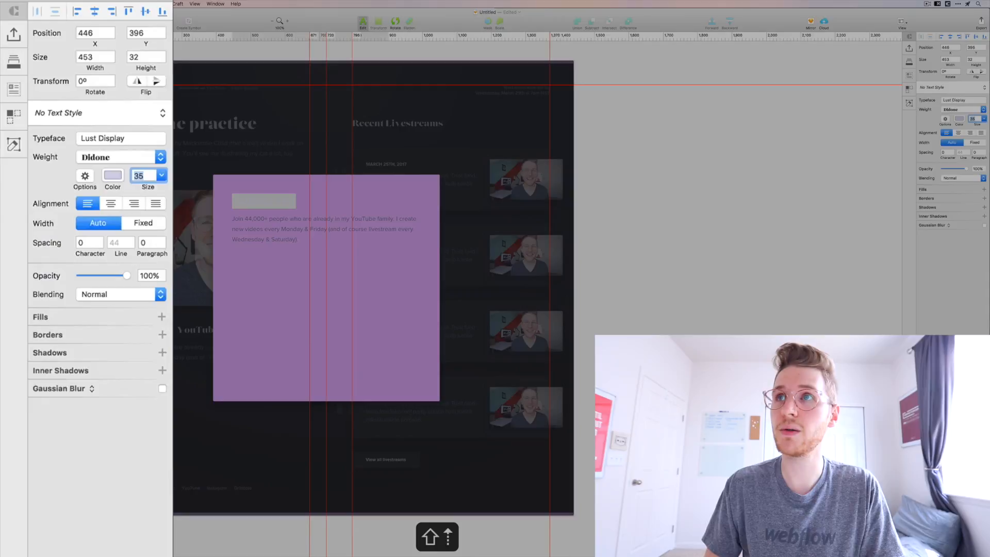
key("Escape")
key("Escape")
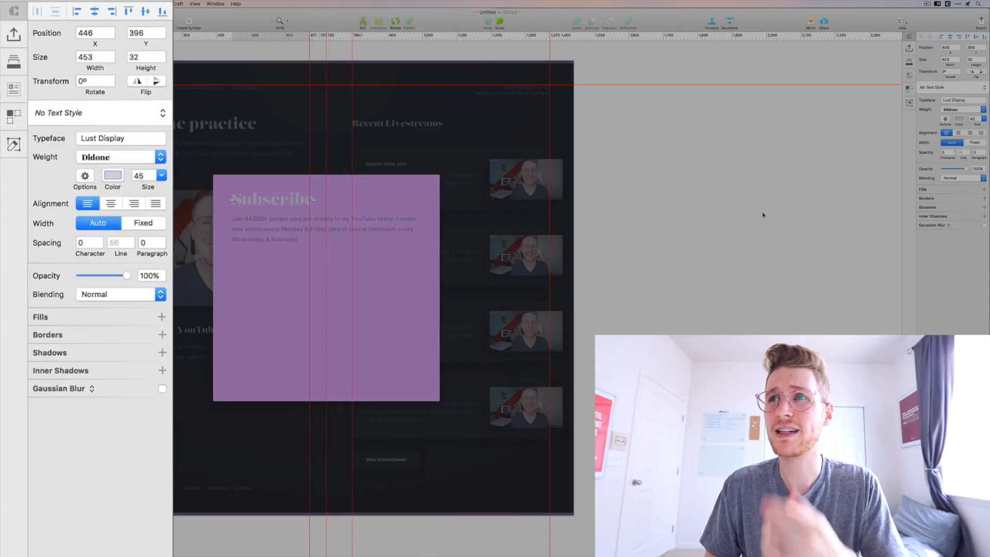
- Change the "Subscribe" heading's text colour to white
left_click(114, 178)
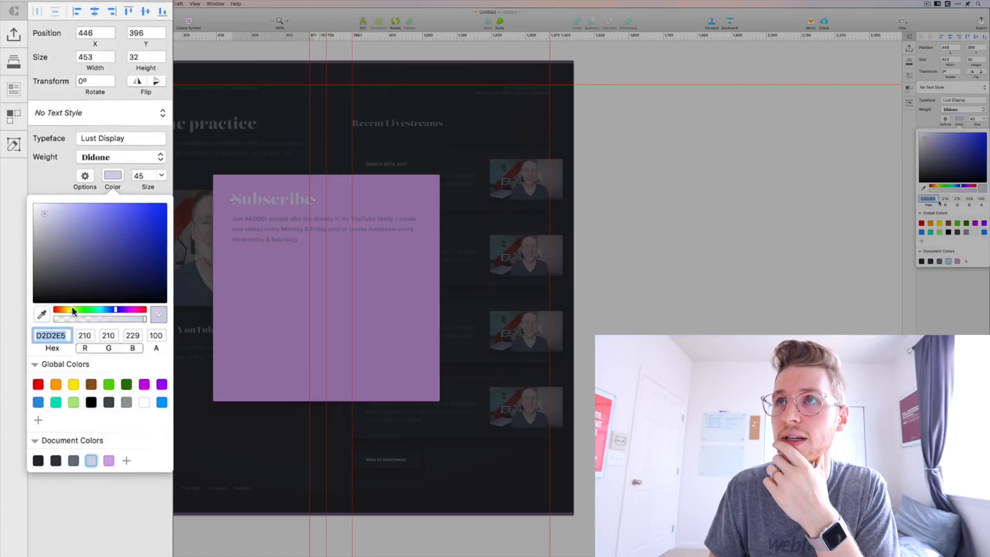
left_click_drag(54, 216, 23, 203)
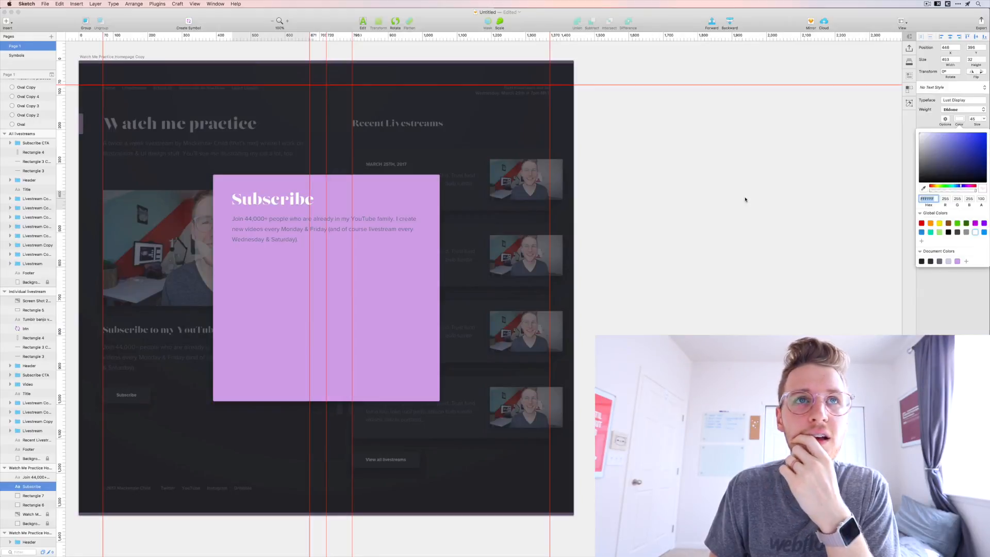
left_click(744, 201)
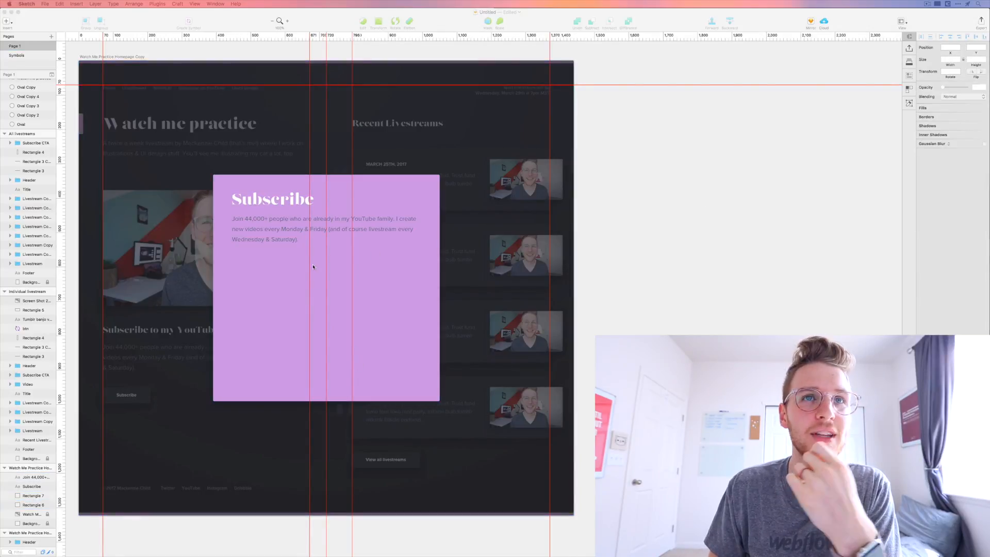
- Change the text colour of the paragraph beneath the "Subscribe" heading to the first, near-black document colour
left_click(306, 228)
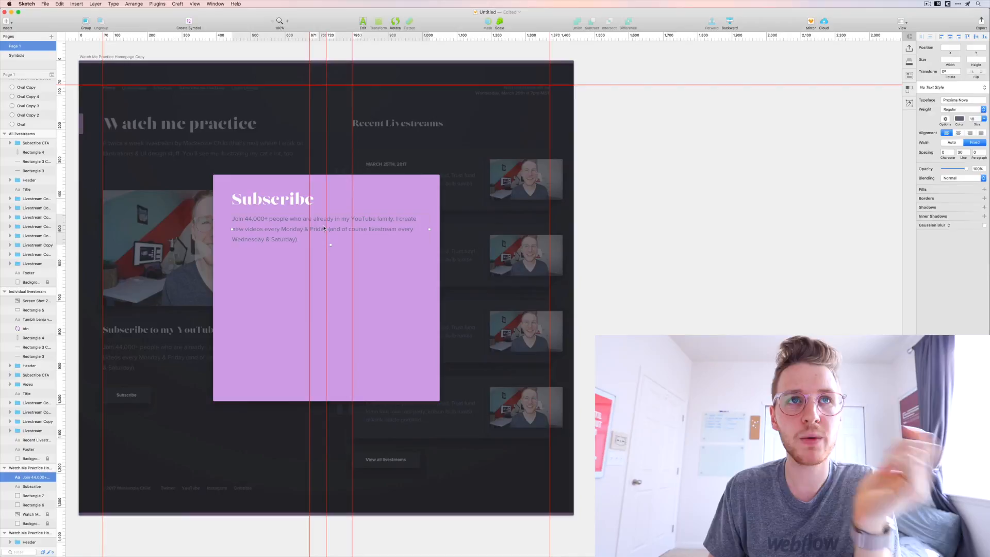
double_click(382, 227)
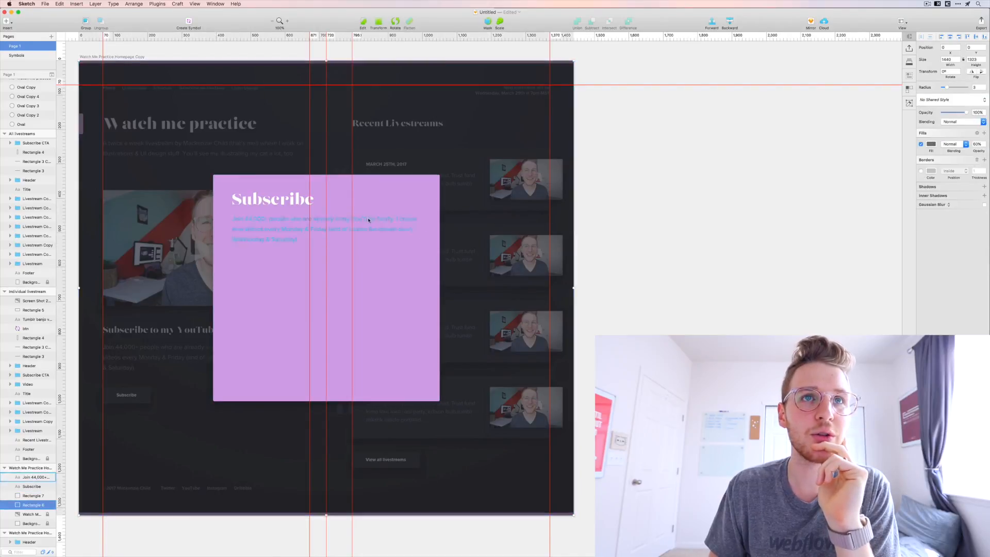
double_click(363, 219)
key("Escape")
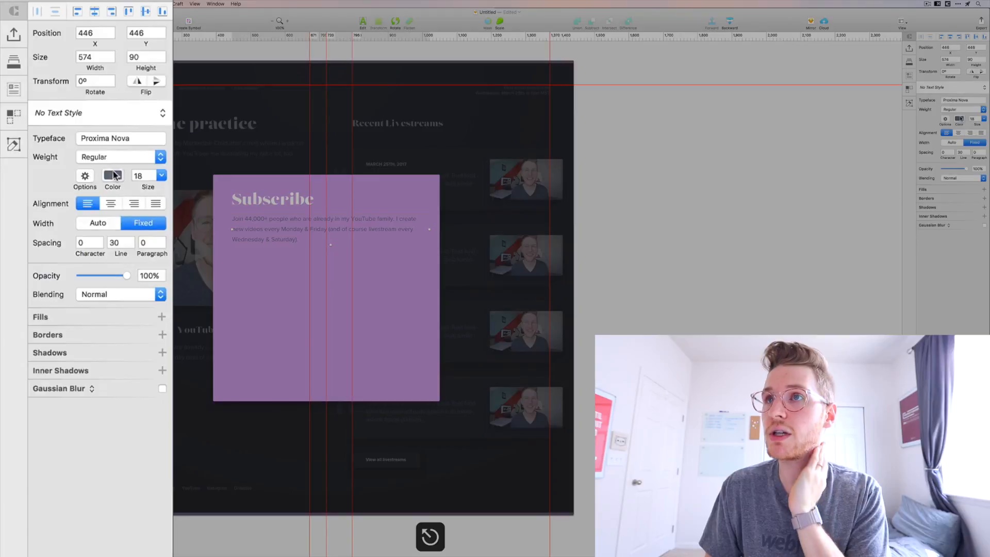
left_click(113, 175)
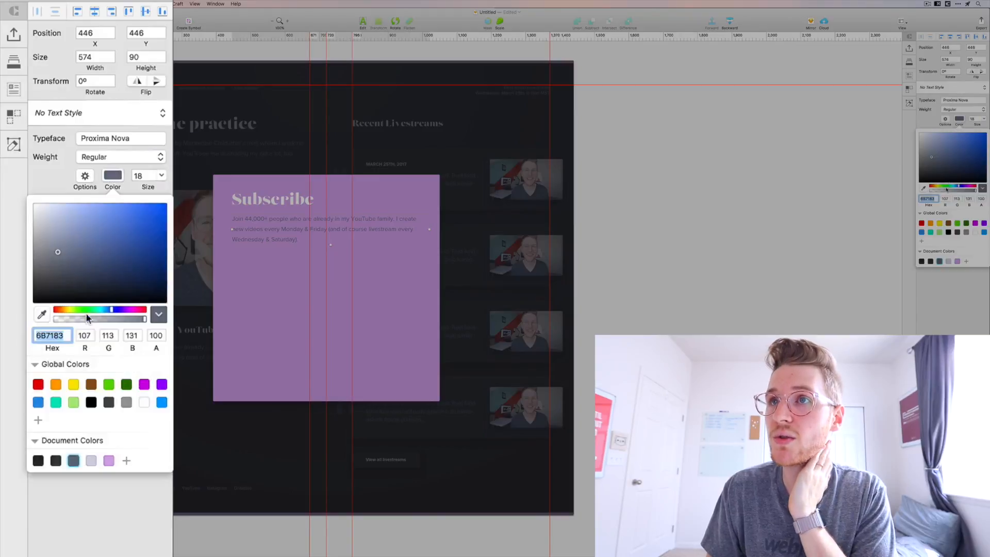
left_click(57, 461)
left_click(38, 461)
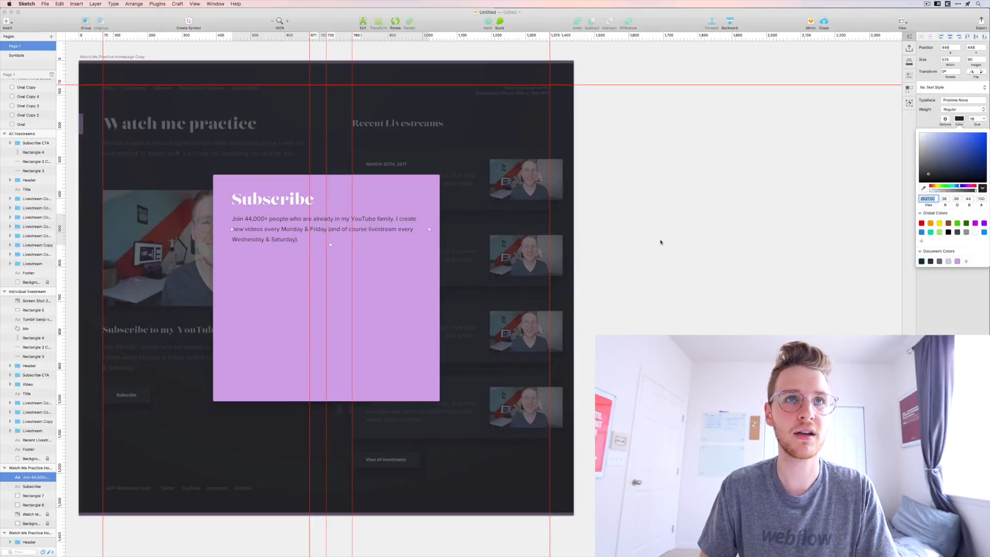
left_click(661, 241)
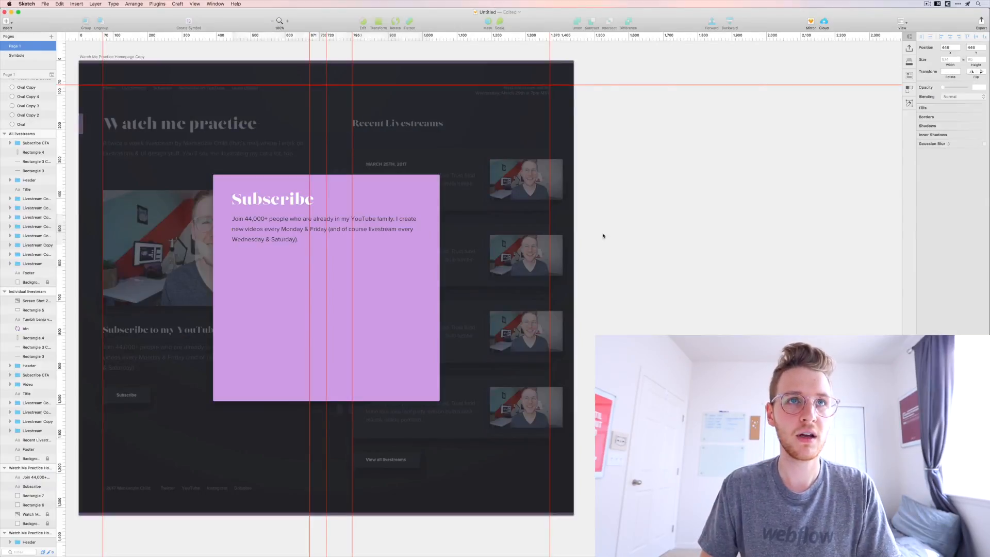
double_click(318, 226)
key("super+a")
type("S")
key("shift+BackSpace")
type("Li")
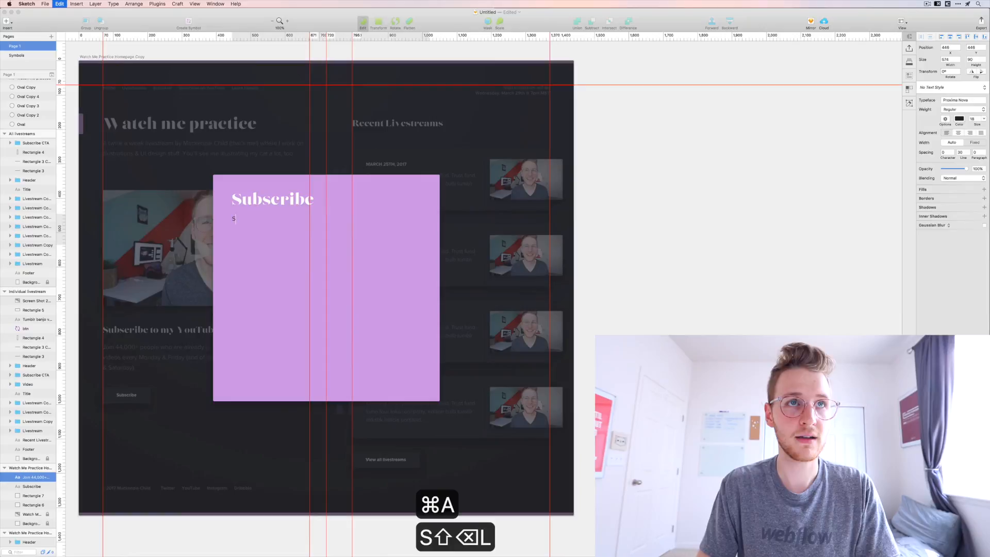
type("vestreams are scheduled for every Wedn")
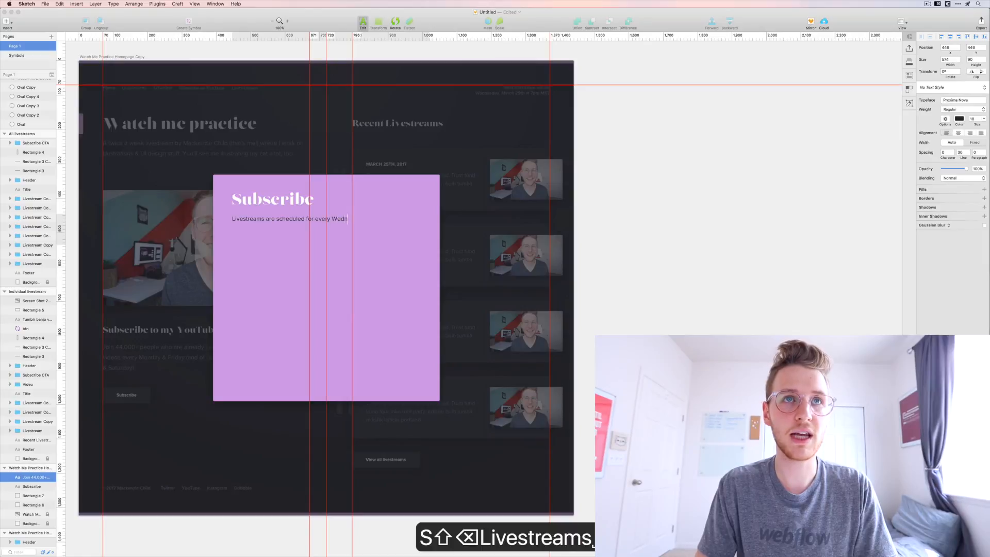
type("and S")
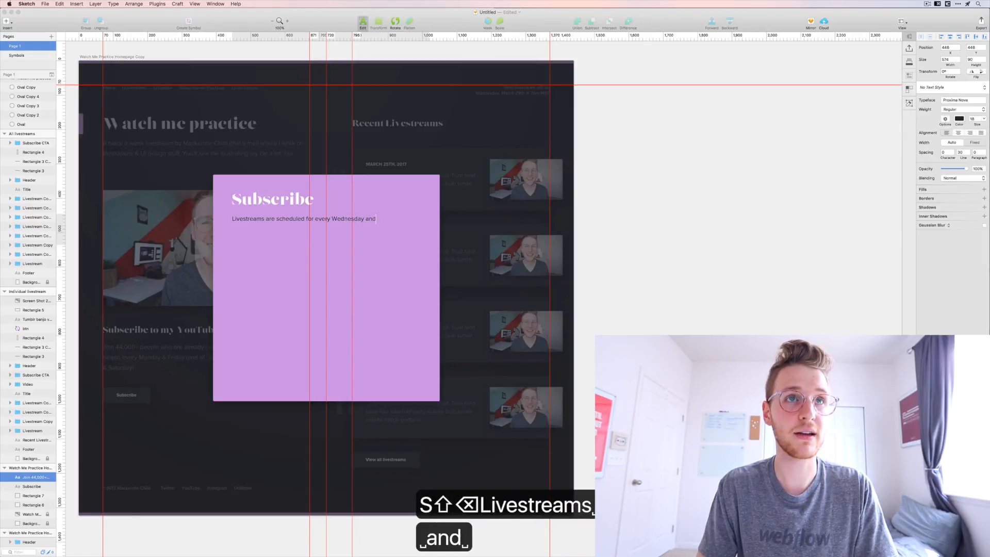
key("BackSpace")
key("BackSpace")
key("BackSpace")
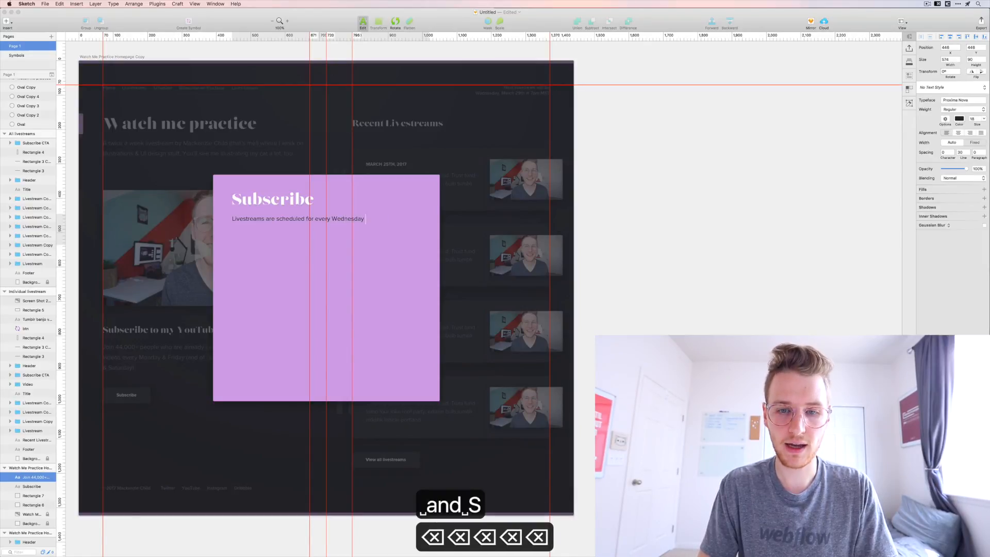
type("@")
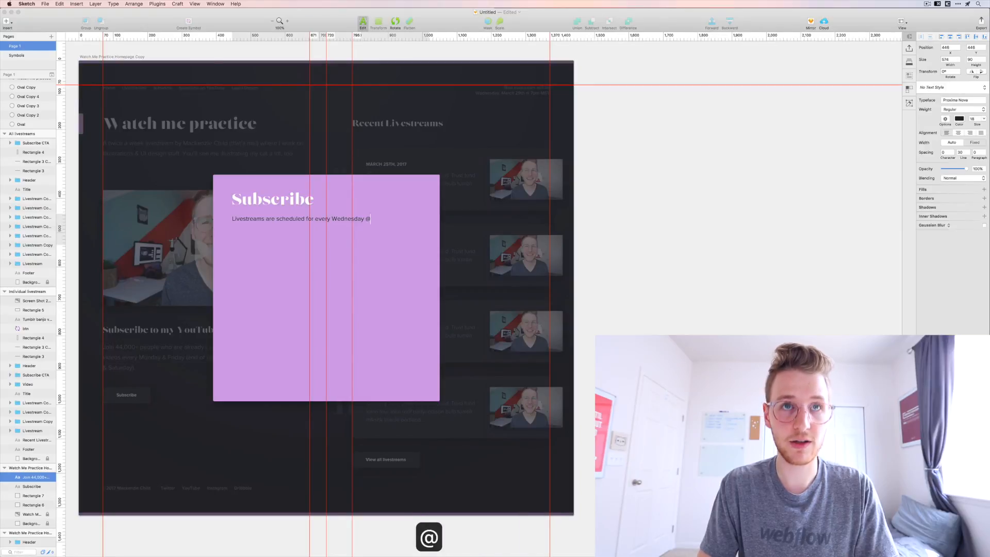
type("7pm MS")
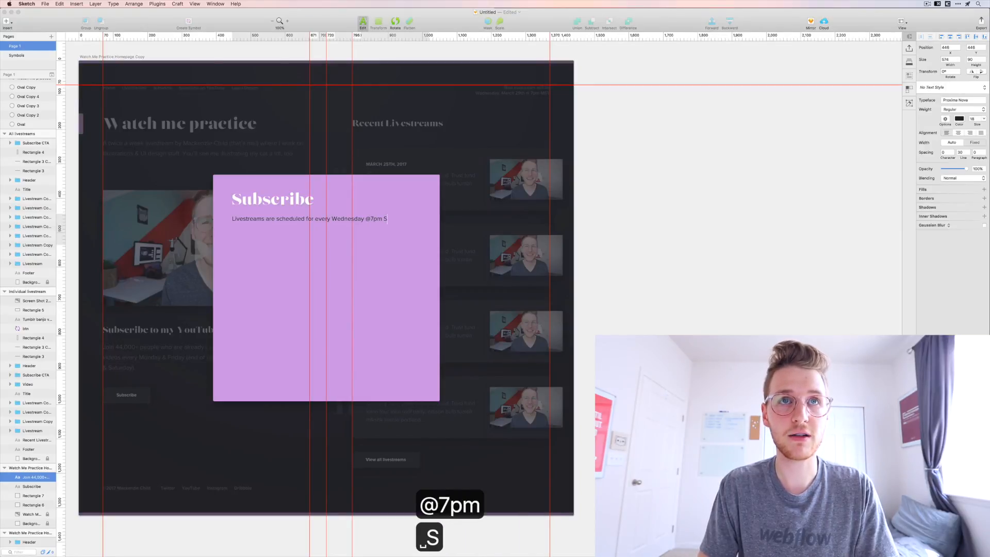
key("BackSpace")
type("MST and ")
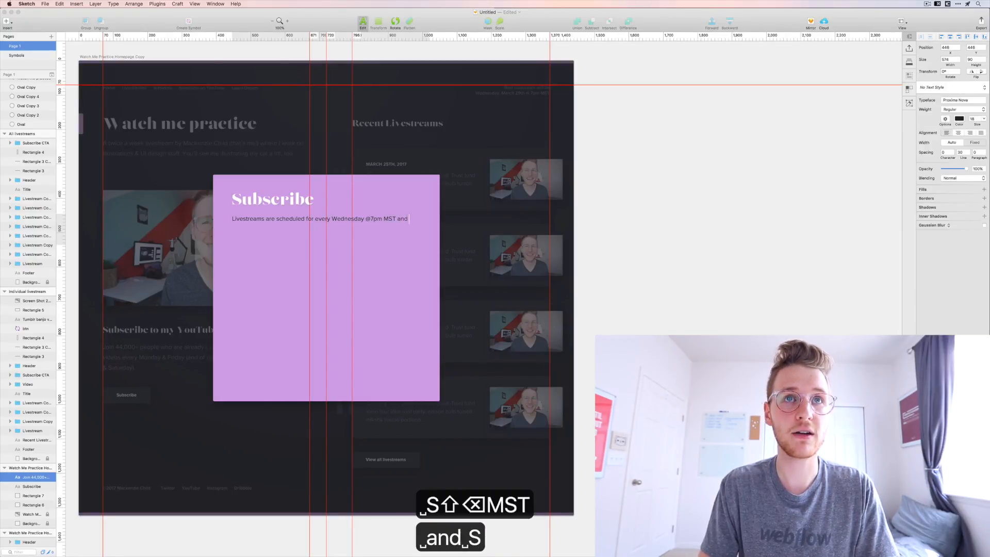
type("Saturday")
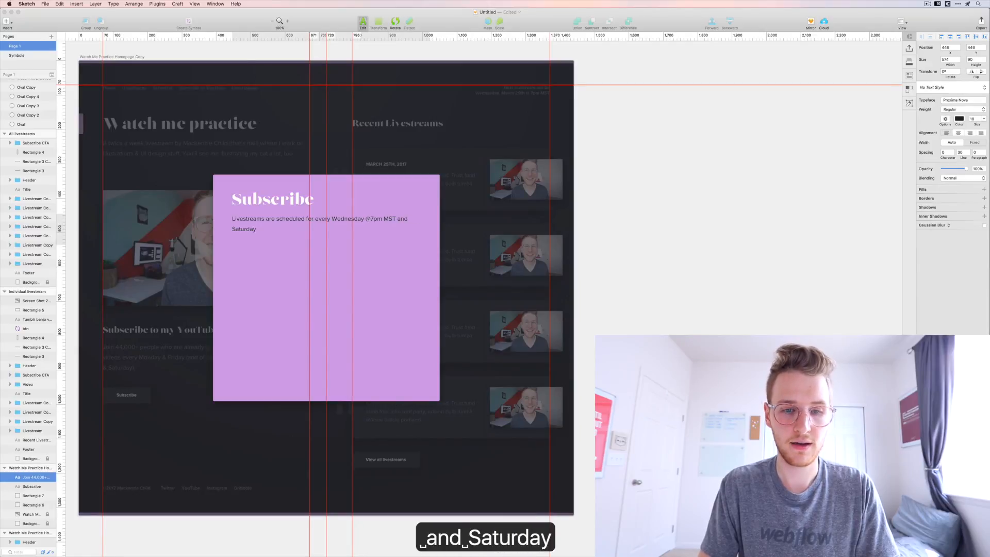
type(" @10")
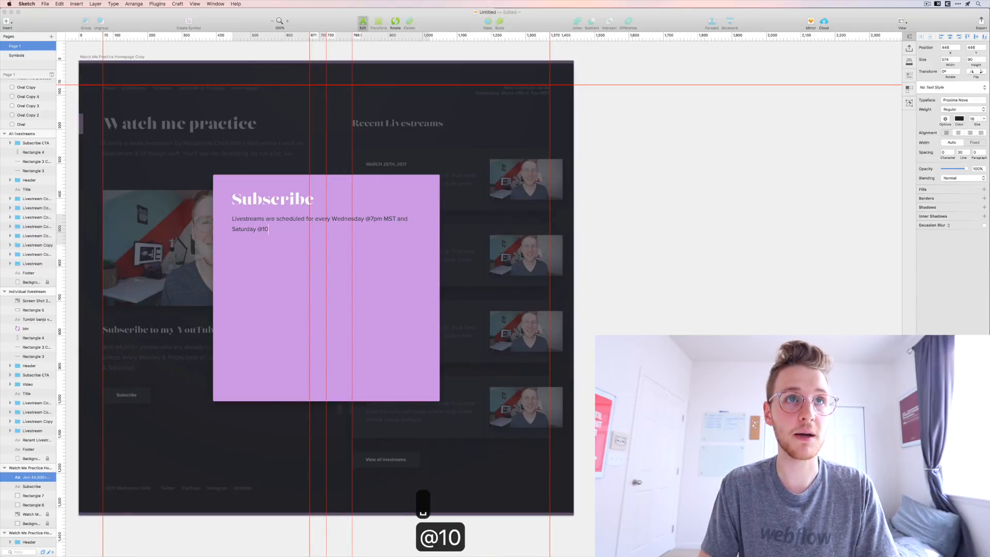
type("am MST. THough")
- Complete the paragraph's second sentence as "Though I may throw in some extra times just for funzies :)"
key("BackSpace")
key("BackSpace")
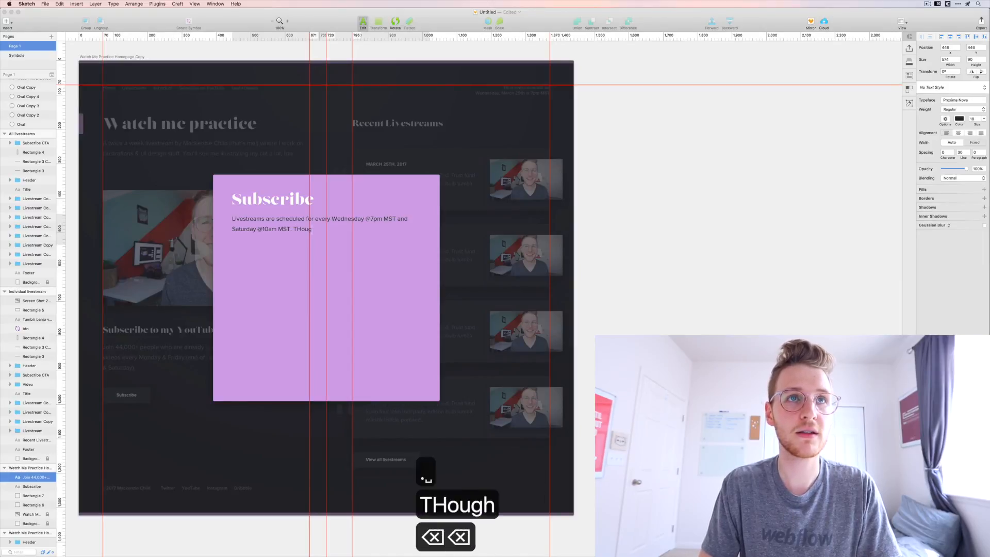
key("BackSpace")
key("BackSpace")
key("BackSpace")
type("ho")
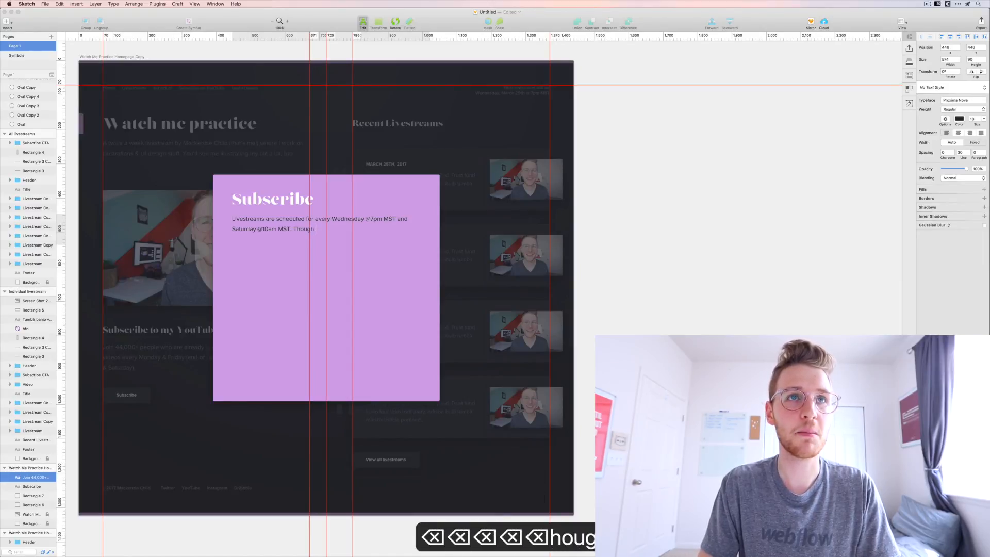
type("ugh I may th")
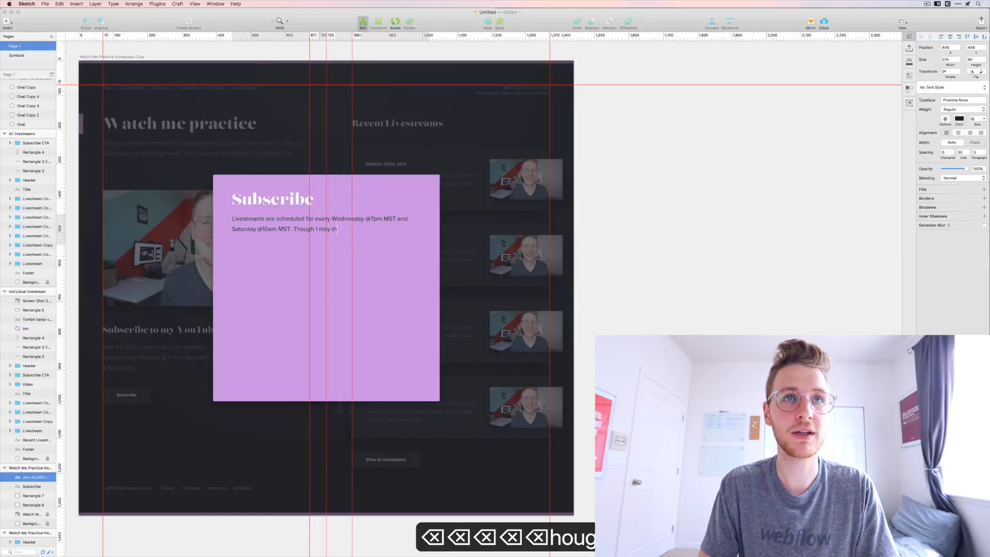
type("row in some e")
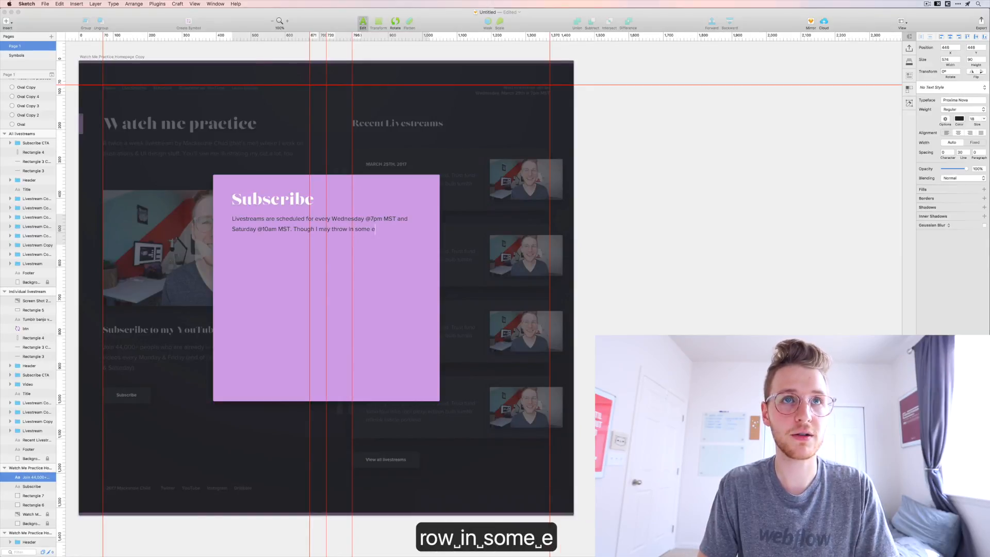
type("xtra times just for")
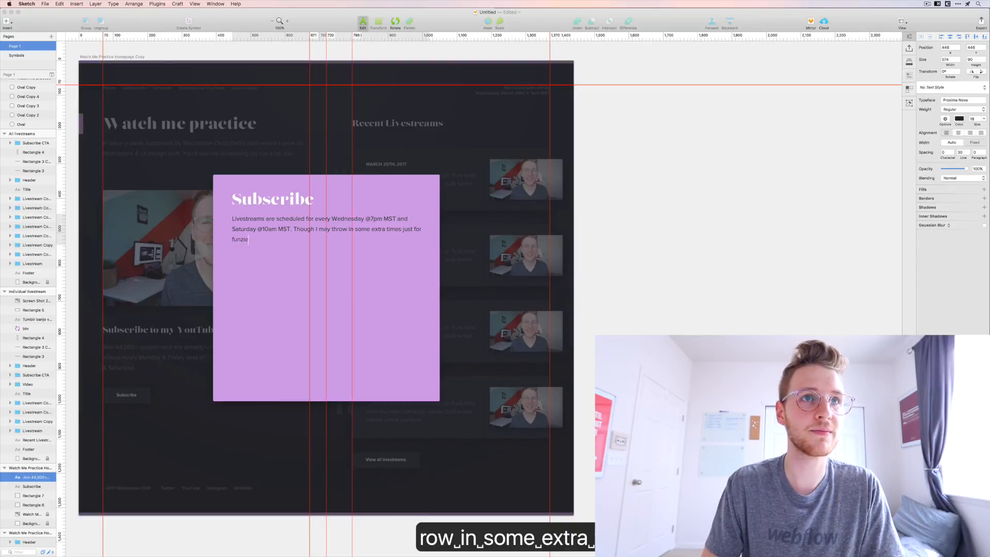
key("BackSpace")
key("BackSpace")
type(":)")
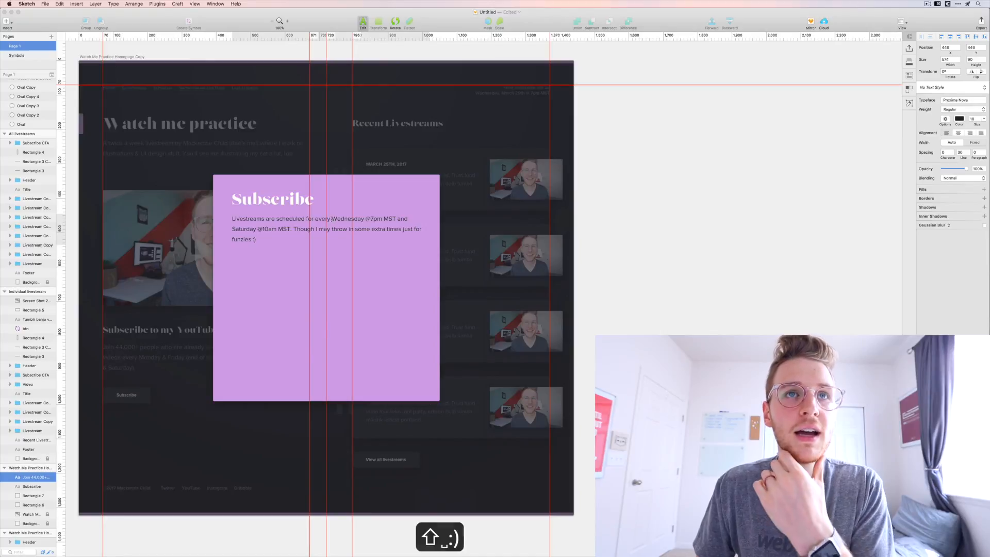
left_click_drag(364, 218, 393, 217)
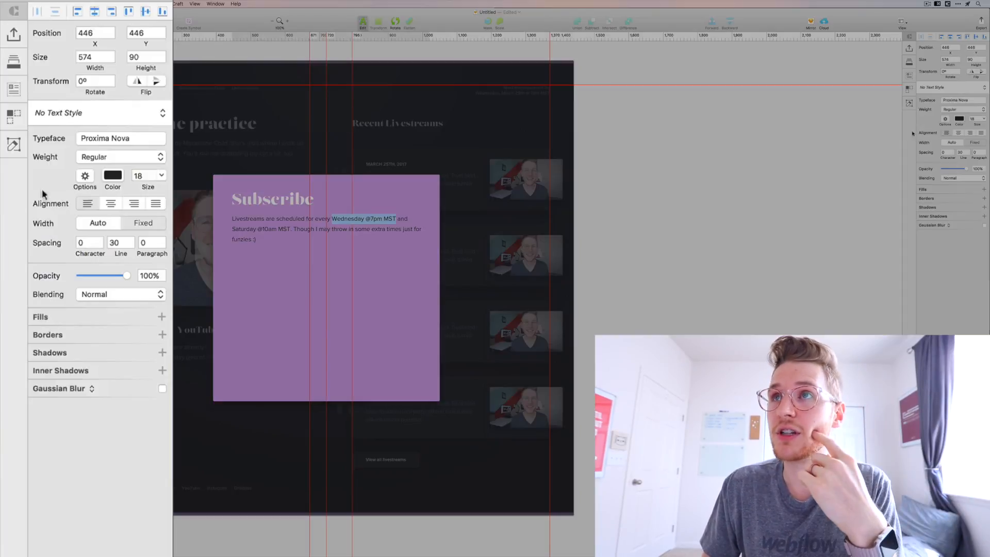
left_click(961, 111)
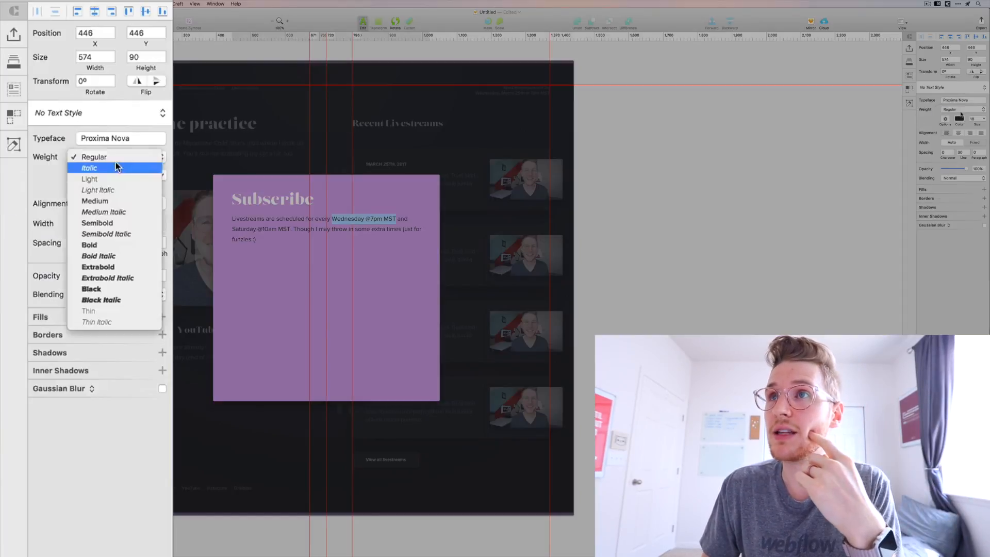
left_click(961, 153)
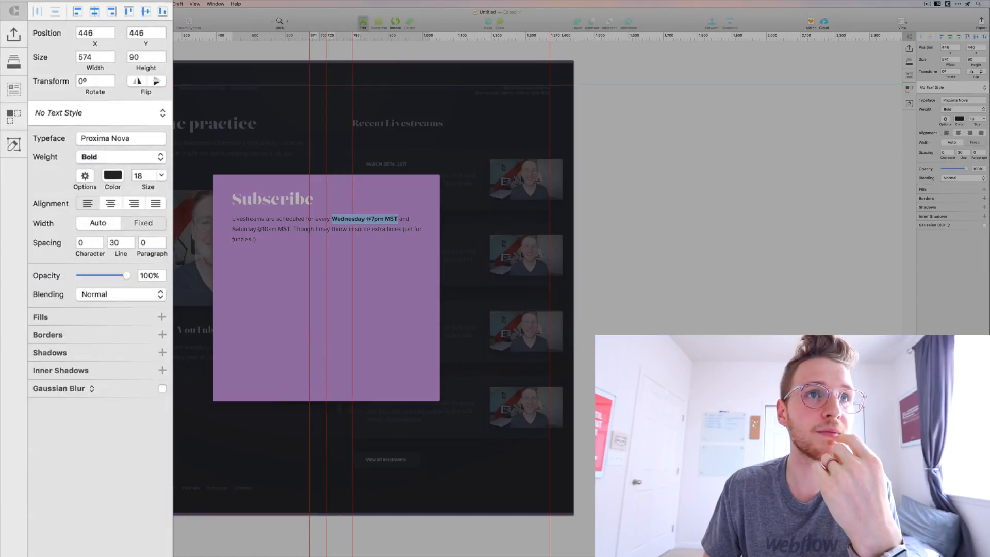
key("Escape")
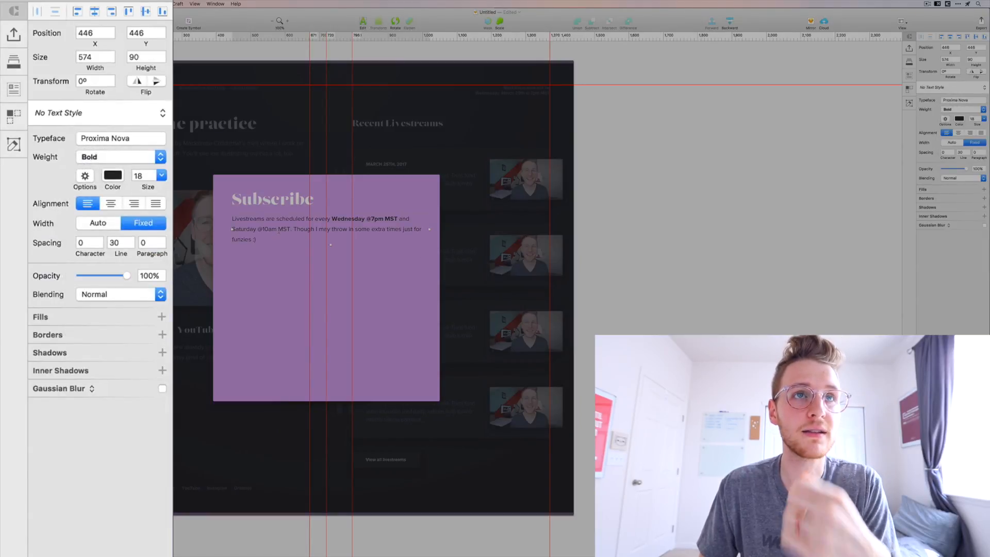
double_click(282, 229)
key("alt+Left")
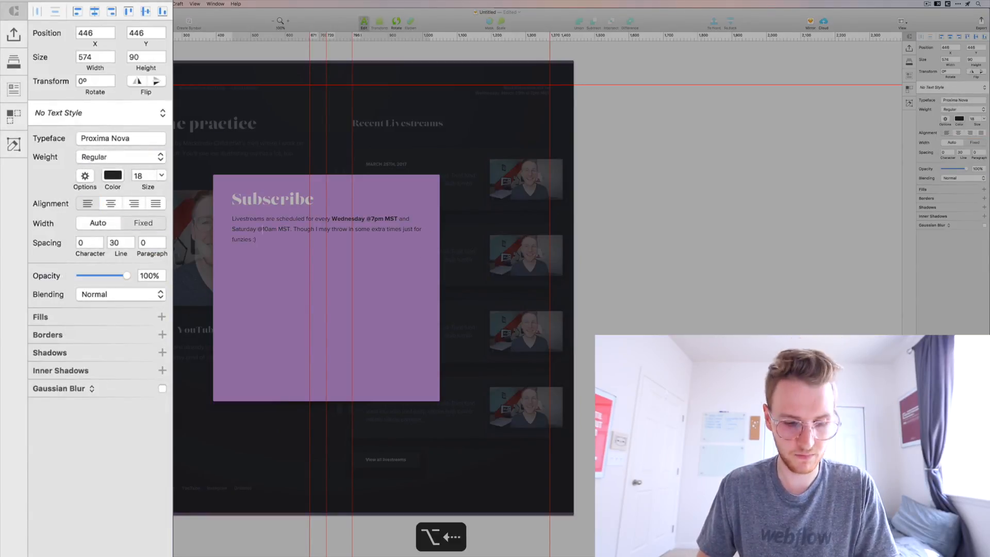
key("Right")
key("Right")
key("Right")
key("Right")
key("Right")
key("Right")
key("Right")
key("Right")
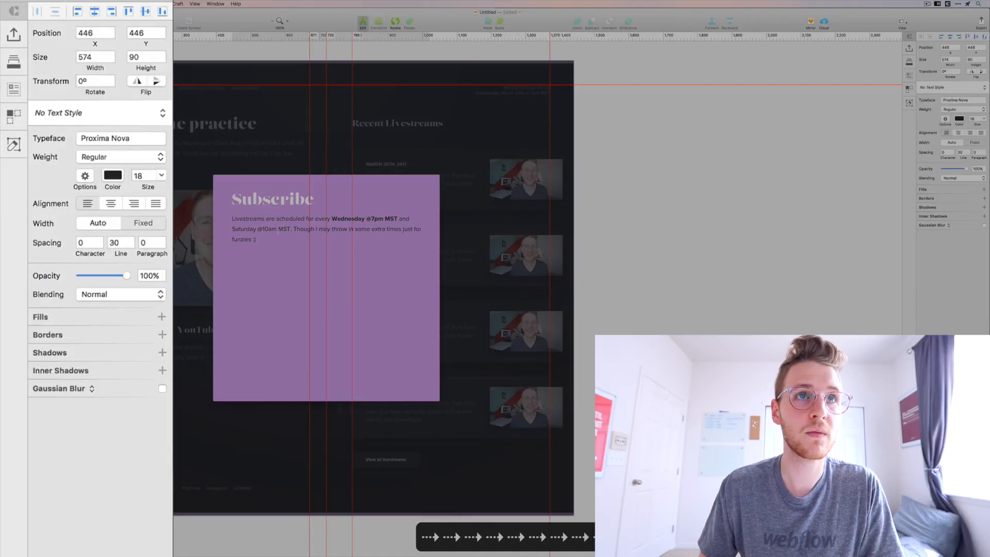
key("shift+super+Left")
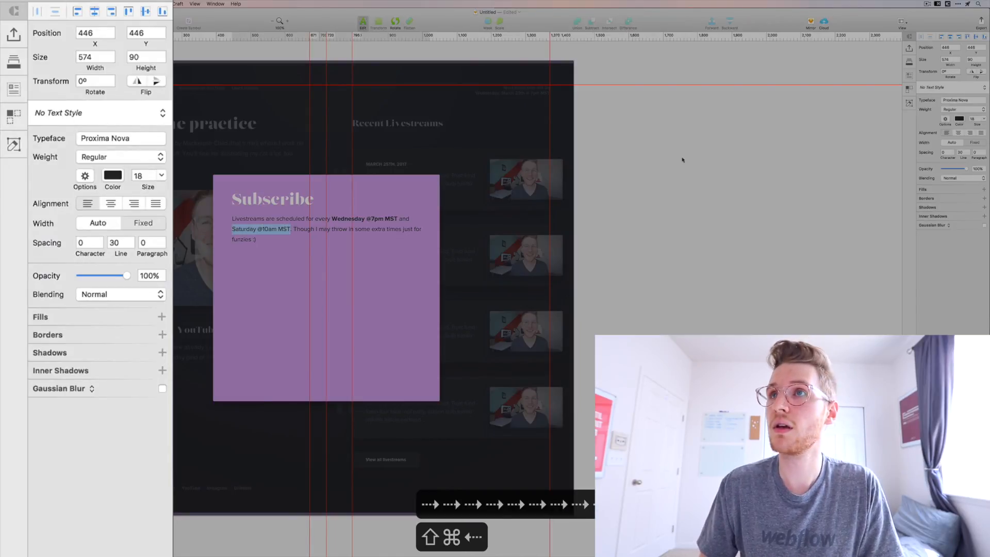
left_click(107, 157)
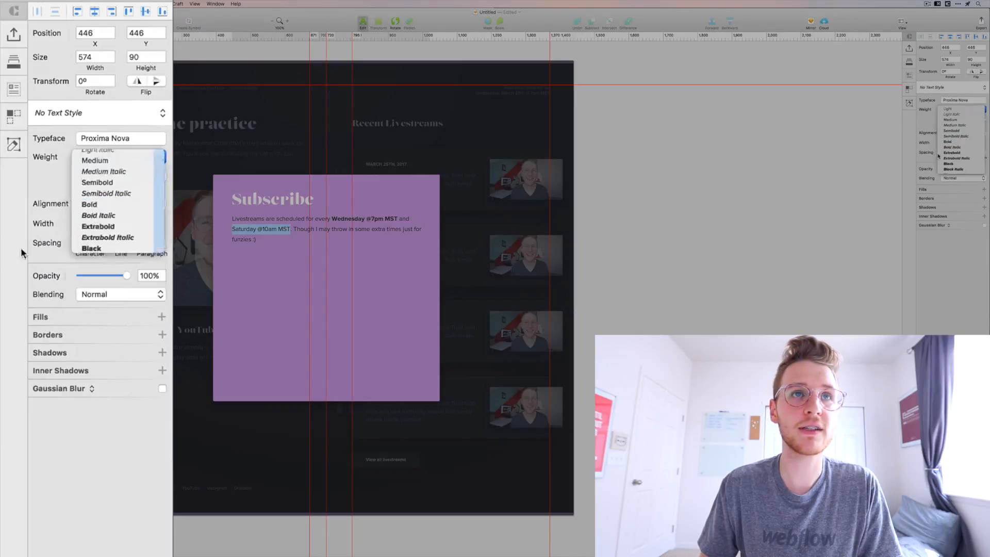
left_click(948, 141)
left_click(514, 273)
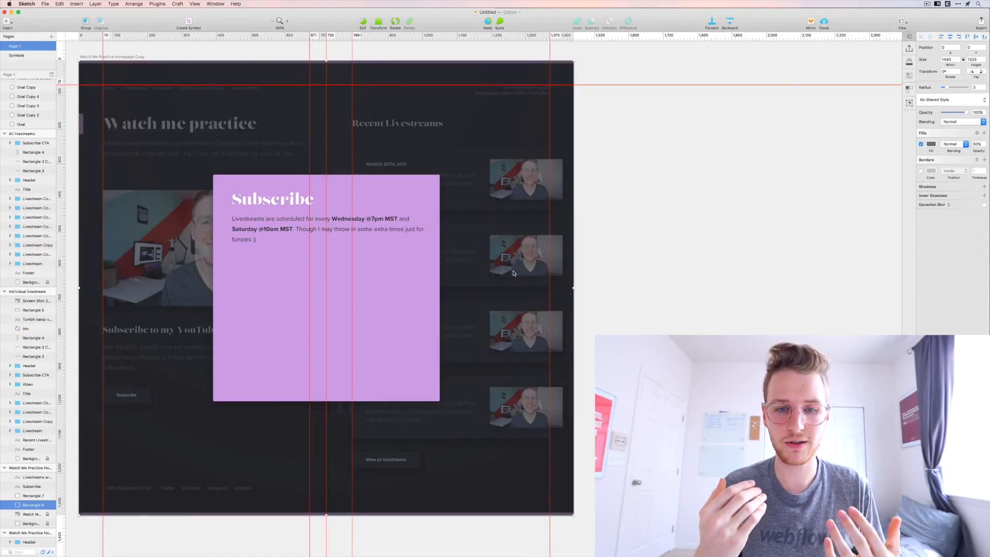
- Duplicate the popup paragraph directly below itself at X 446, Y 548, and replace the copy's text with "Upcoming"
left_click(379, 229)
left_click_drag(378, 230, 376, 266)
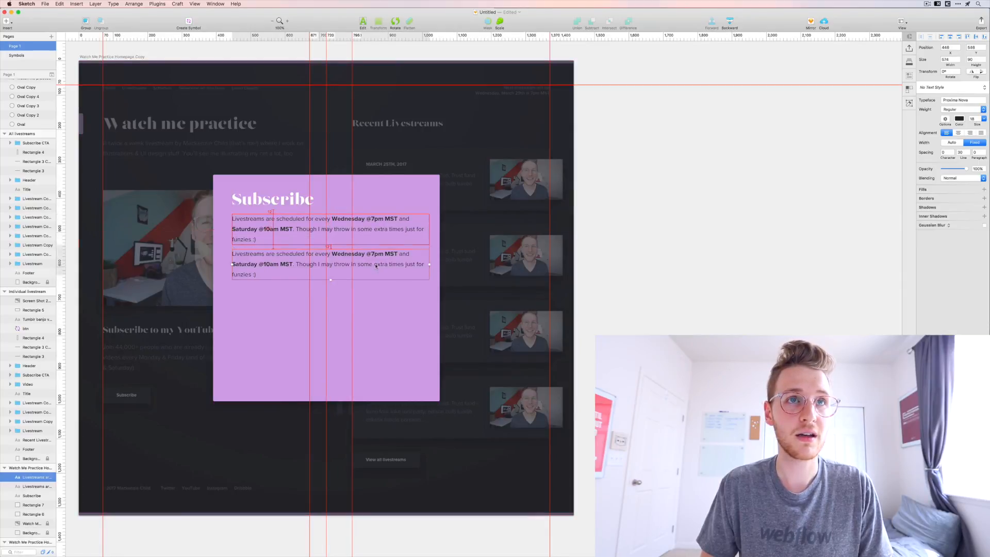
double_click(333, 259)
key("cmd+a")
type("Upcomin")
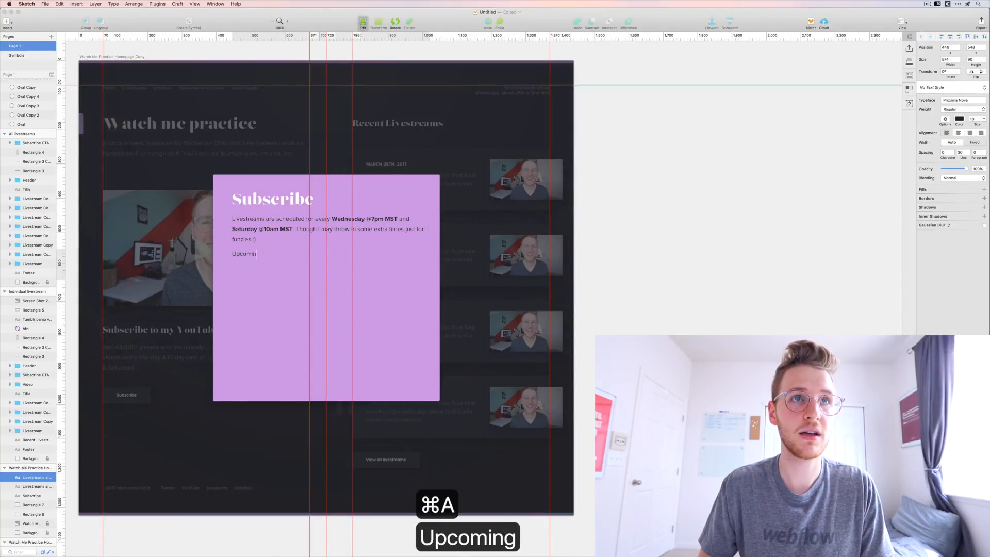
type("g")
- Set the "Upcoming" label's font size to 16 and its weight to Bold
key("super+a")
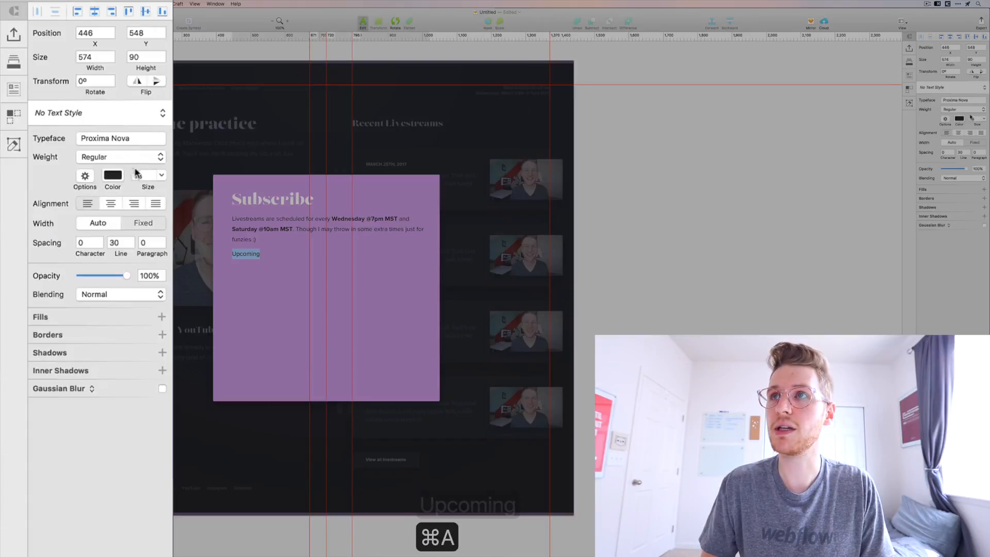
left_click_drag(974, 119, 962, 119)
key("Down")
key("Down")
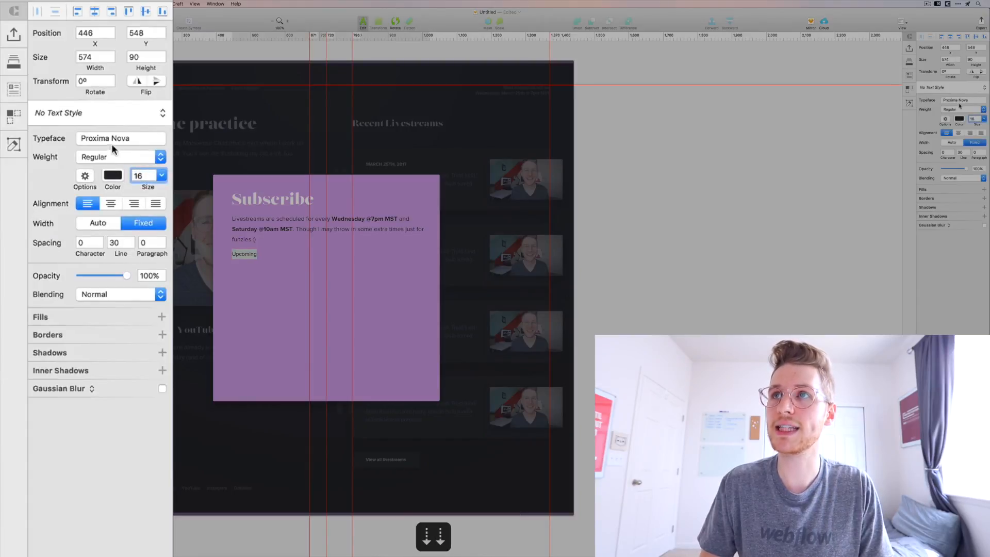
left_click(956, 110)
left_click(946, 154)
key("Return")
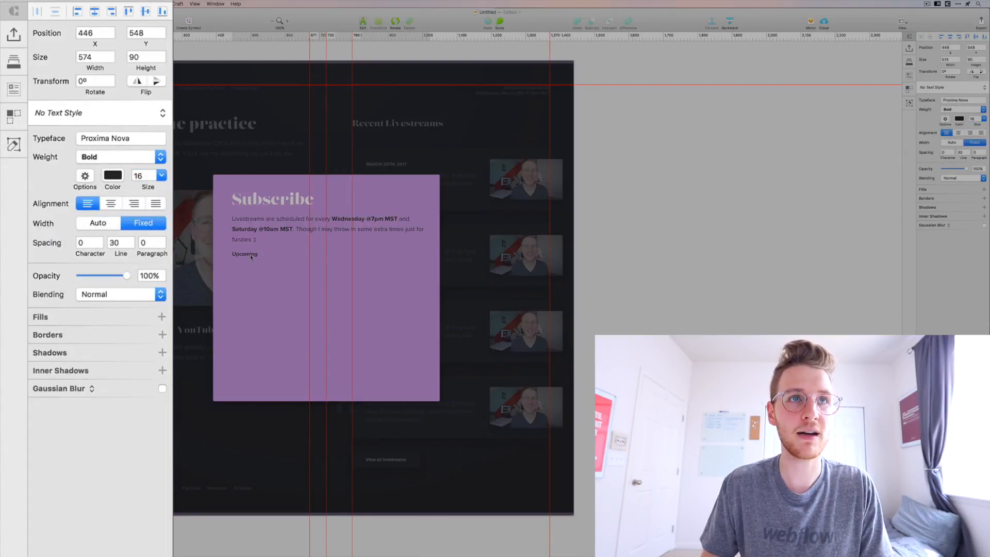
- Move the "Upcoming" label down 20 px and duplicate the popup paragraph below it at X 446, Y 646
key("shift+Down")
key("shift+Down")
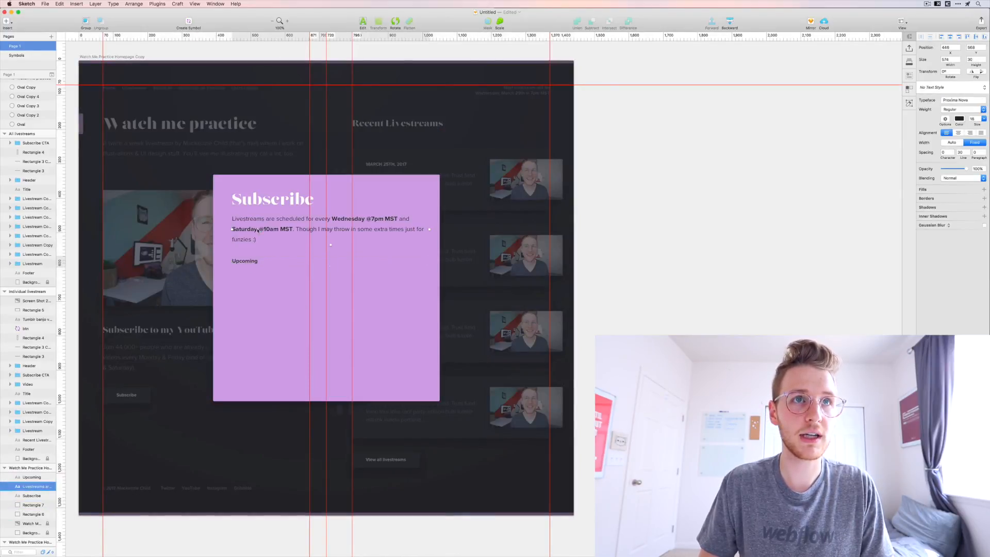
left_click_drag(274, 224, 274, 292)
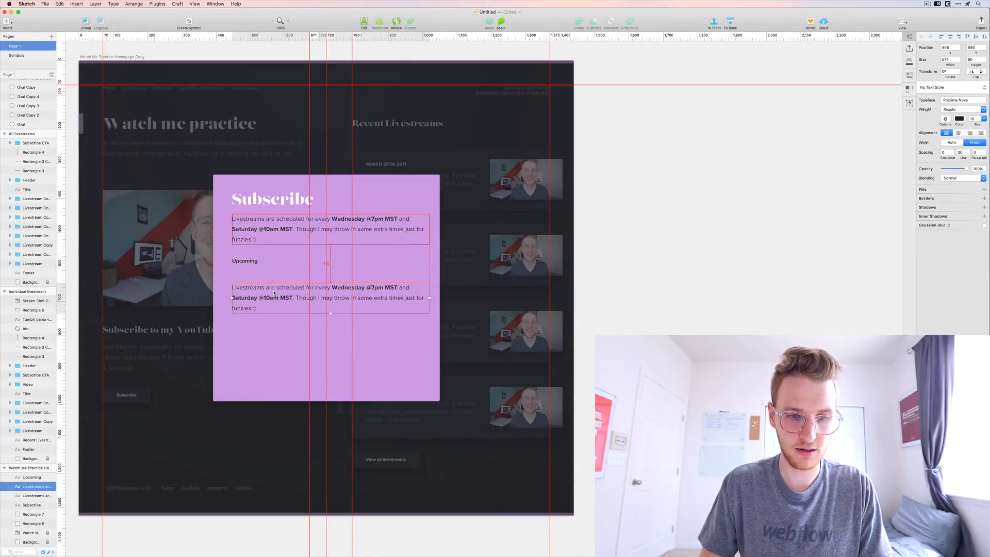
- Replace the duplicated paragraph's text with "Wednesday, March 29th, 2017"
double_click(274, 293)
key("cmd+a")
type("Wen")
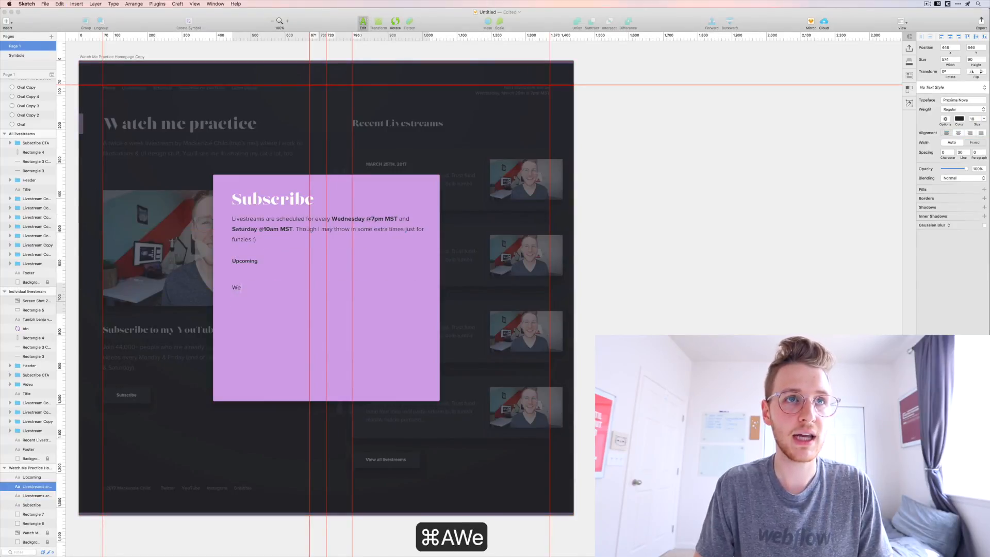
key("BackSpace")
type("dnesday")
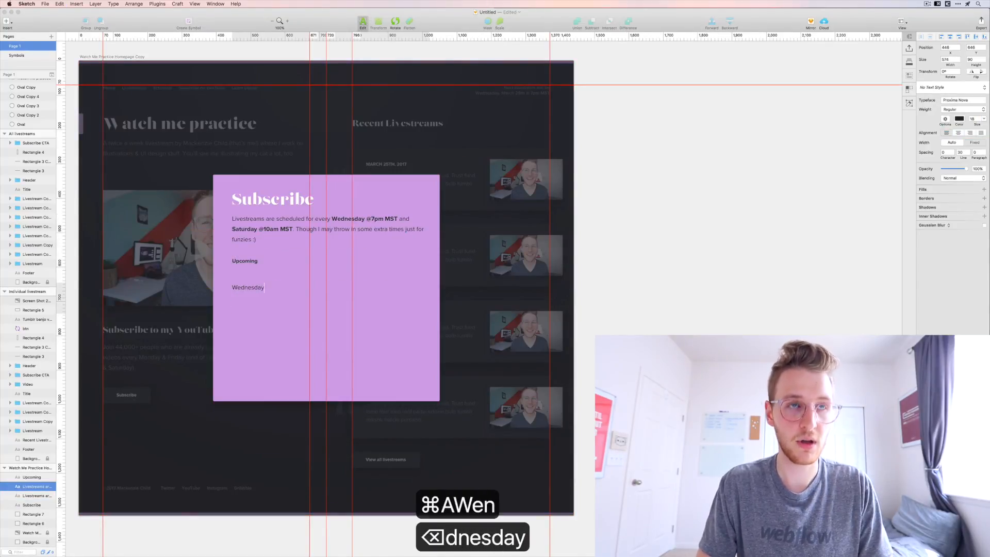
key("BackSpace")
type(", March")
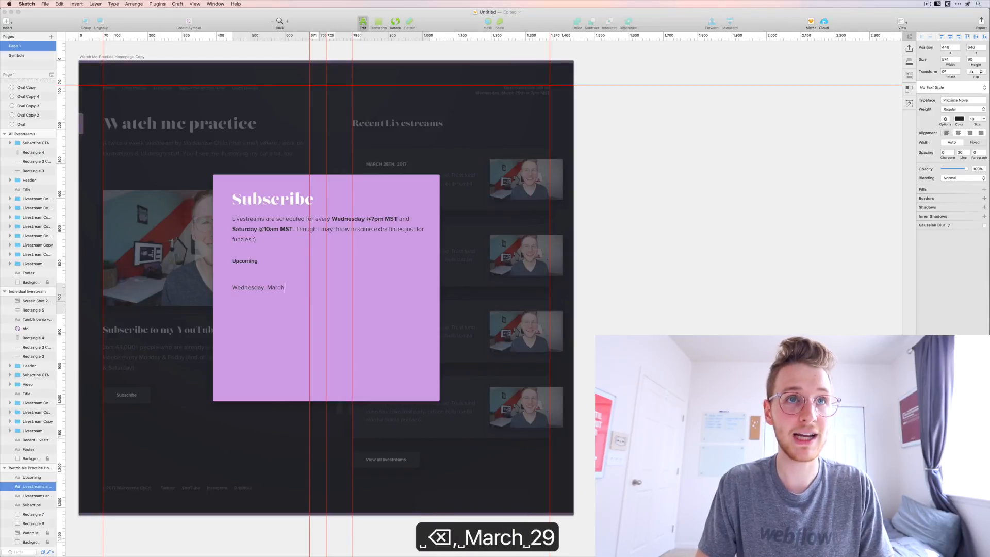
type(" 29th, 2017")
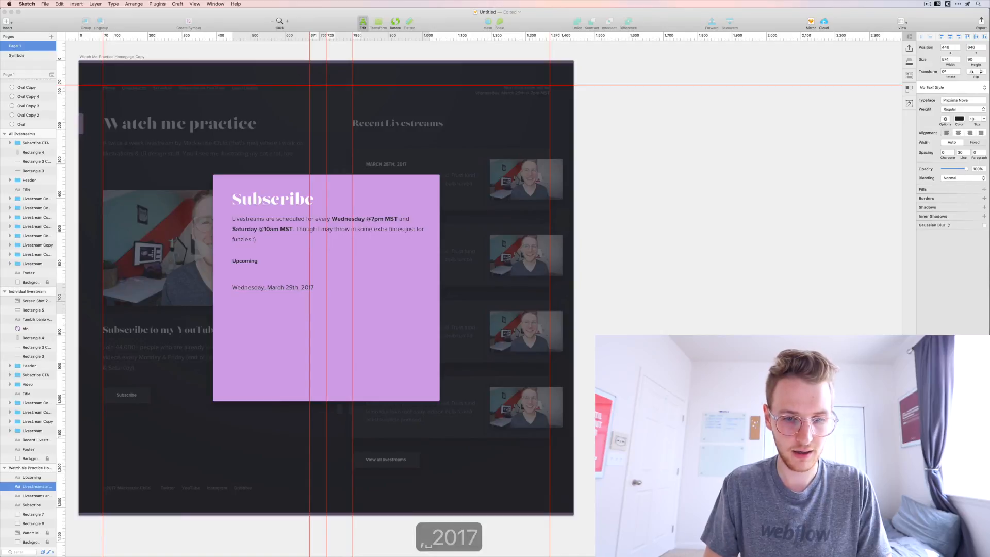
key("Escape")
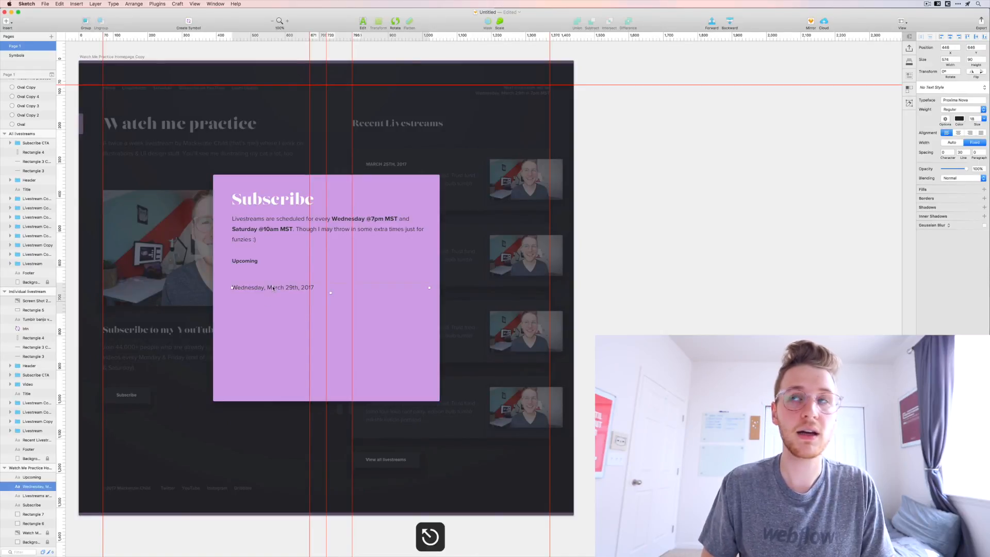
- Give the date text automatic width, Bold weight and the white color FFFFFF
left_click(949, 144)
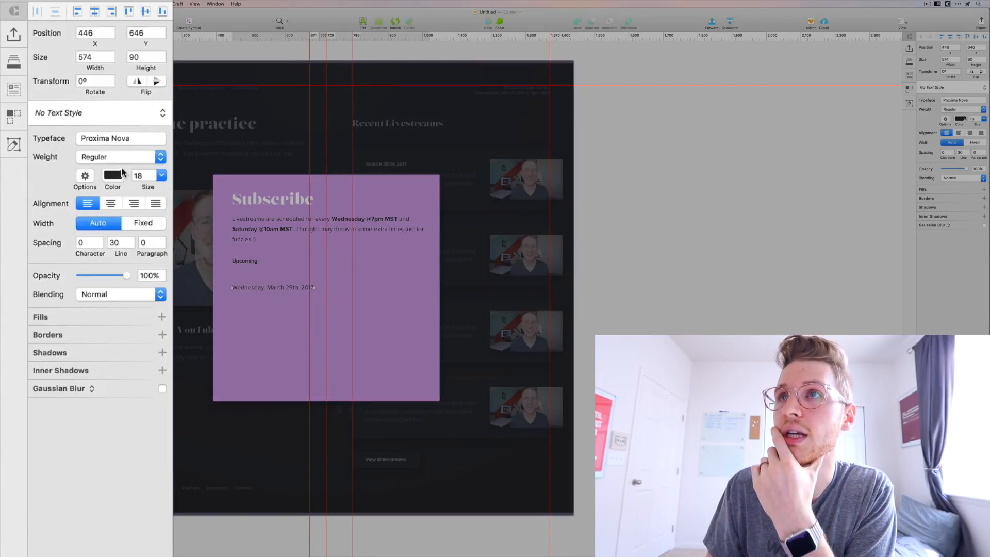
left_click(957, 110)
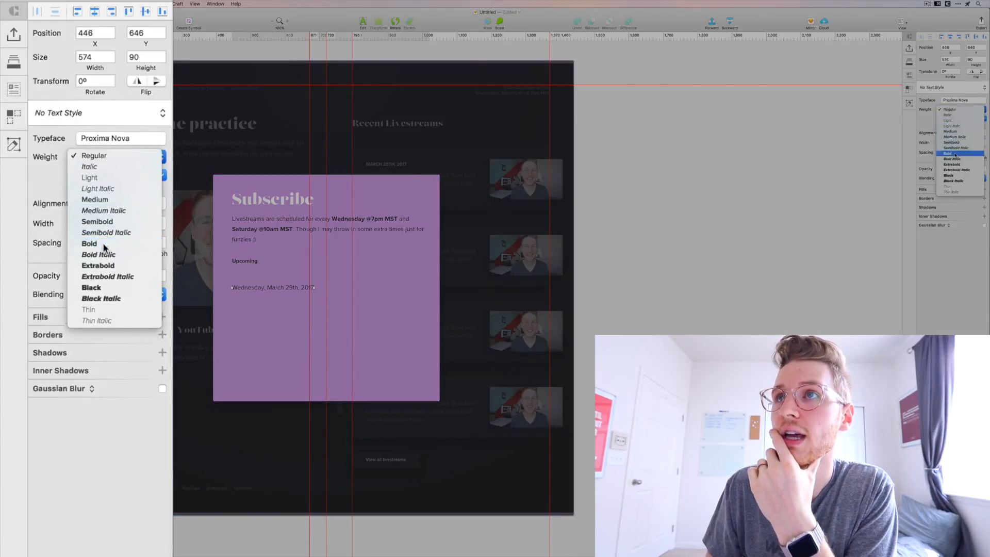
left_click(955, 153)
left_click(959, 119)
left_click_drag(952, 146, 903, 102)
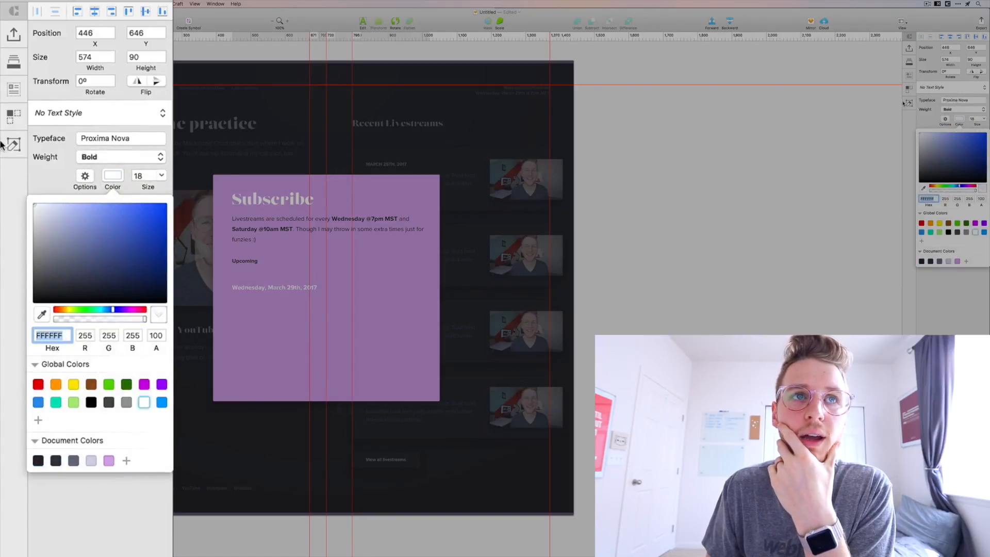
- Set the date text's font size to 16
left_click(975, 119)
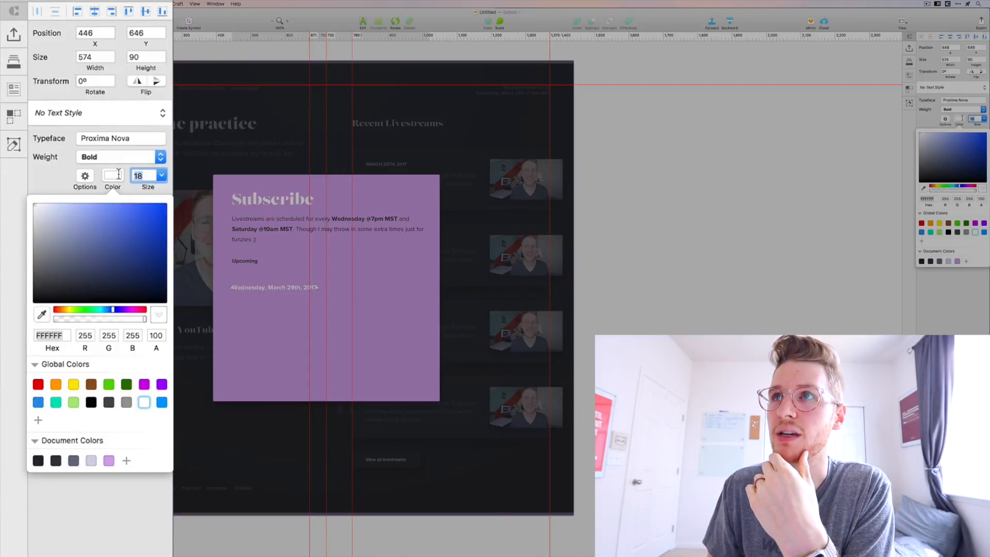
key("Up")
key("Down")
key("Down")
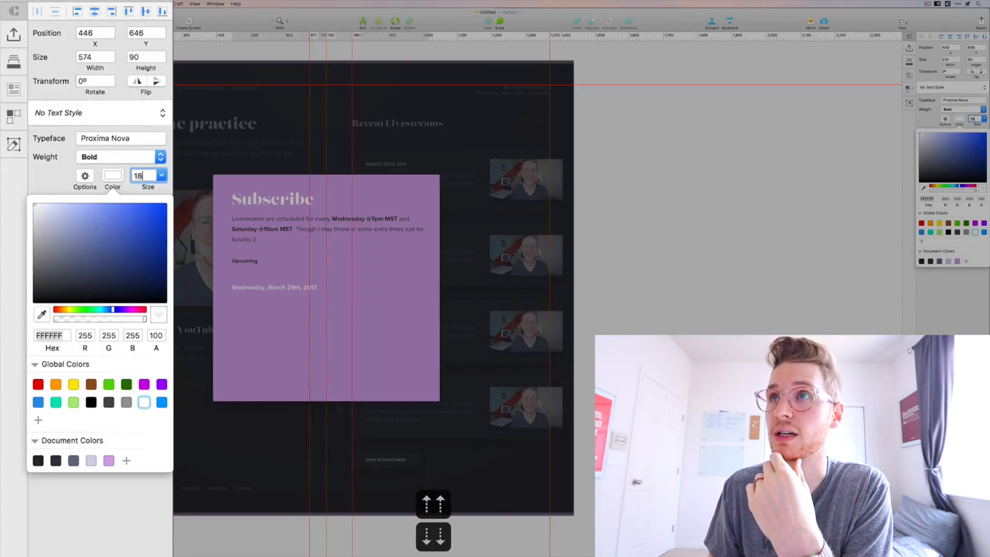
key("Down")
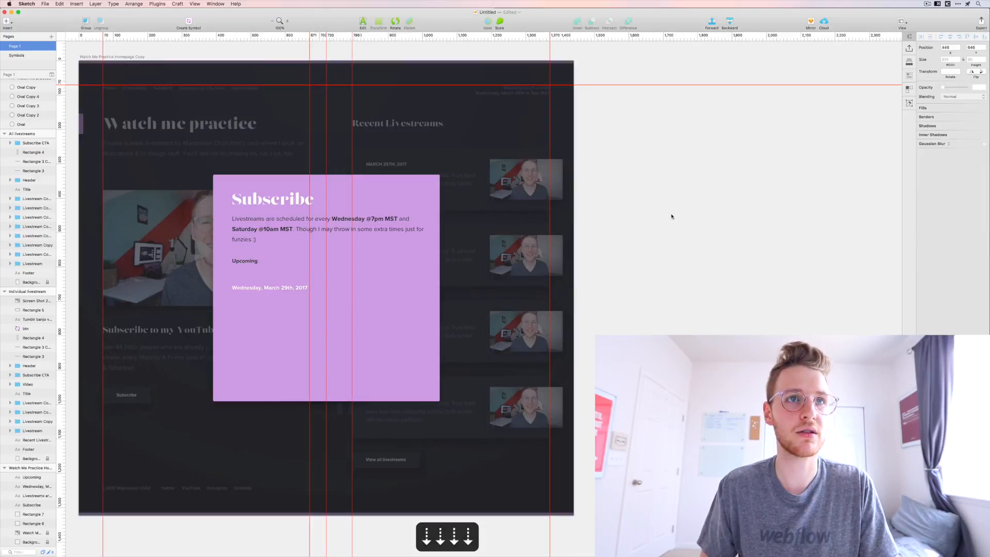
- Move the date up to Y 620, duplicate it beside itself at X 747, and change the copy's text to "7pm Mountain Standard Time"
left_click(281, 289)
left_click_drag(281, 289, 376, 281)
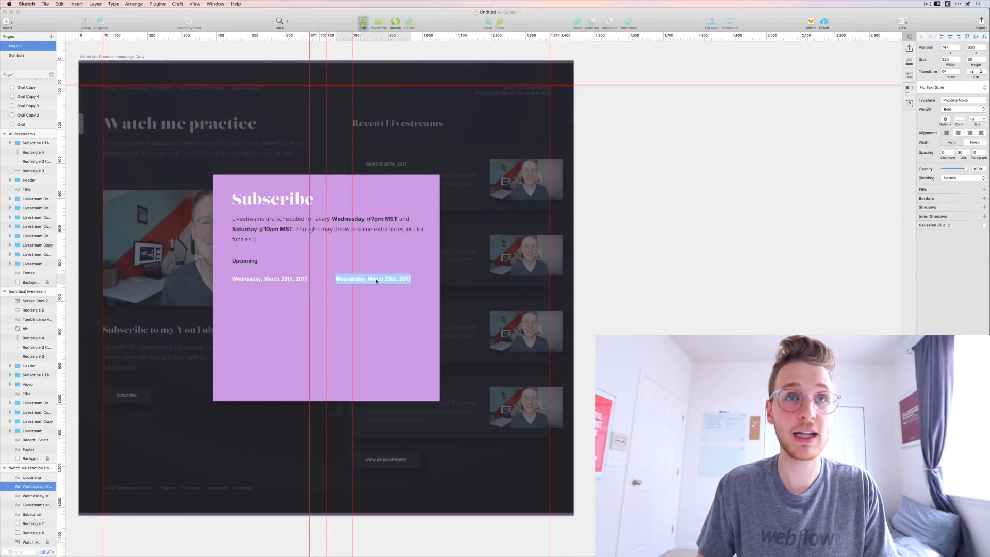
type("7")
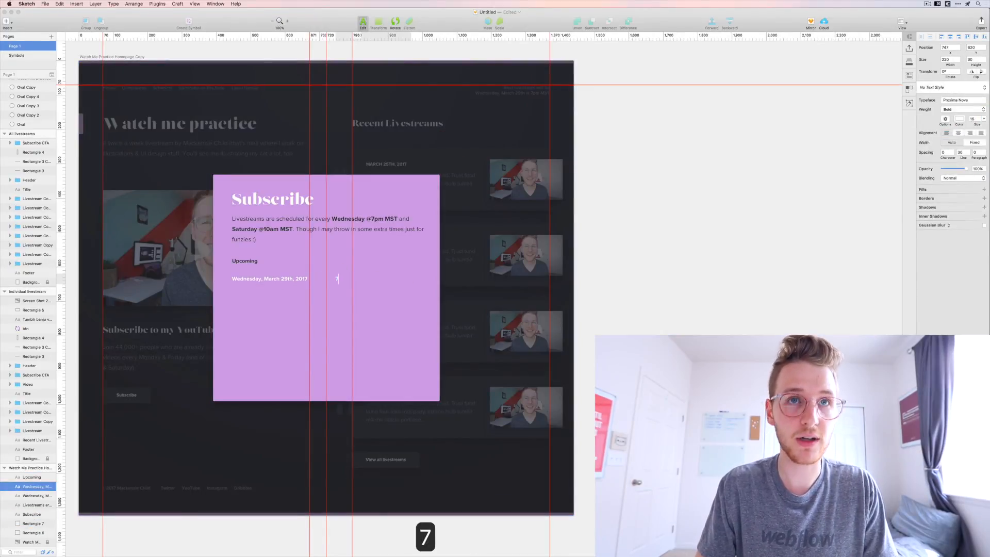
type("pm M")
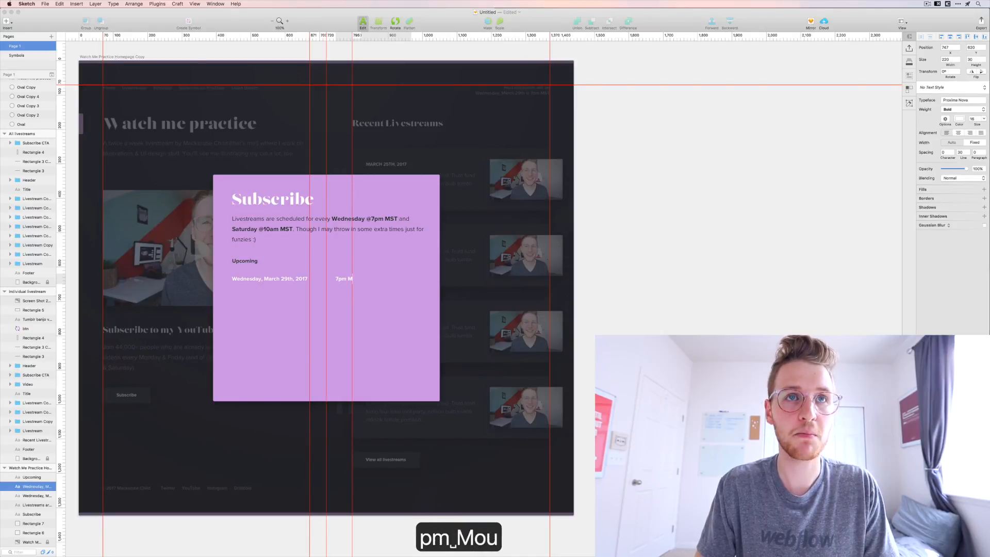
type("ountain STa")
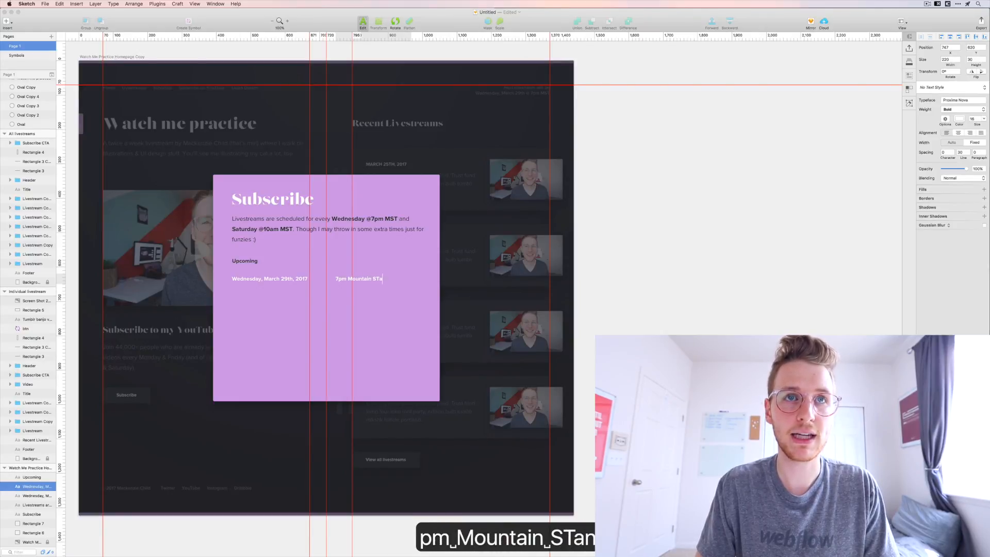
type("n")
key("BackSpace")
key("BackSpace")
key("BackSpace")
type("tan")
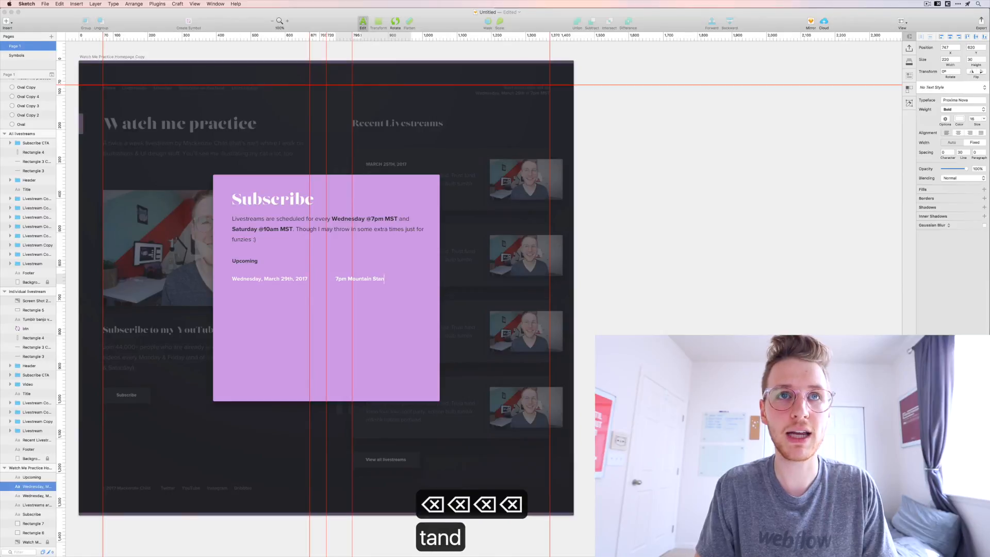
type("dard Time")
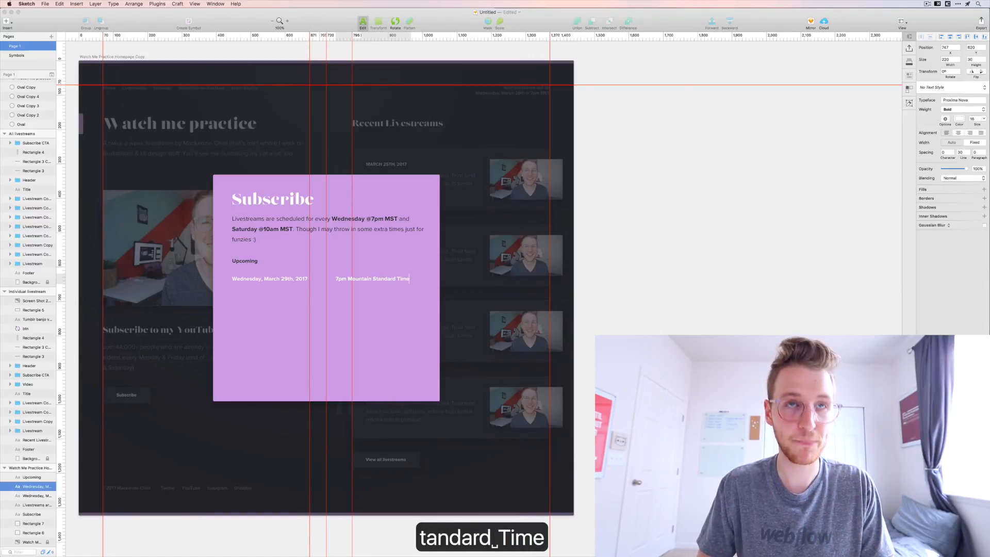
key("Escape")
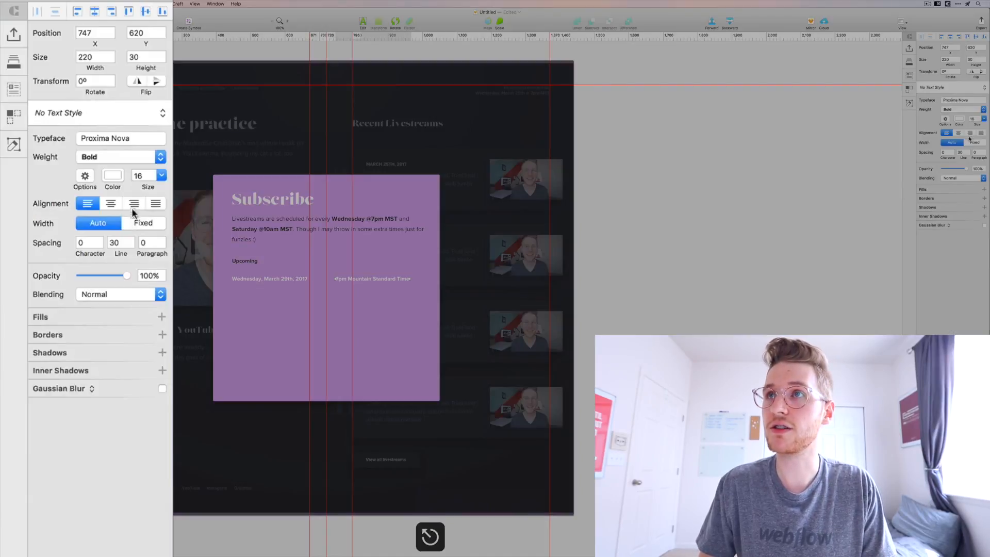
- Right-align the "7pm Mountain Standard Time" text and shift it horizontally toward the popup's right margin
left_click(970, 134)
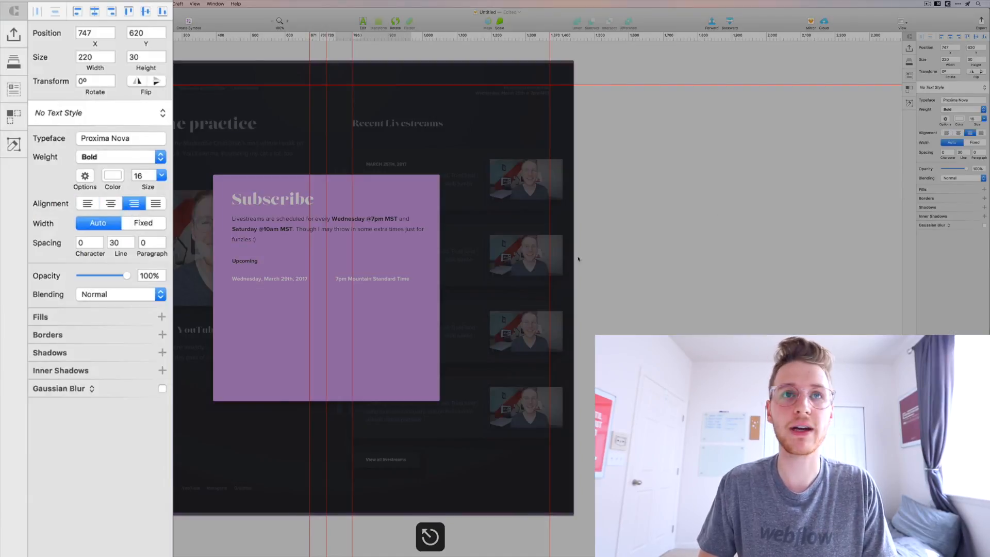
left_click(551, 280)
left_click(405, 278)
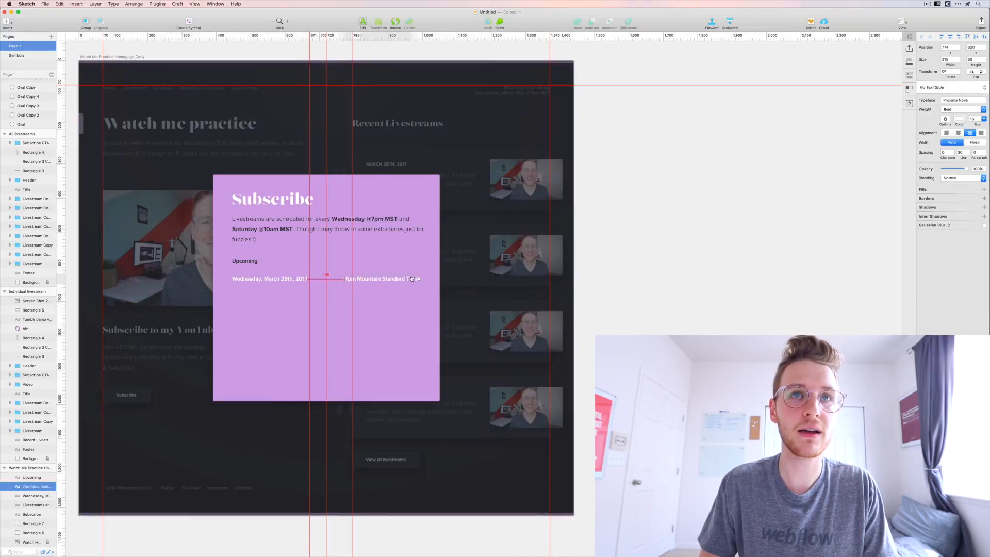
- Shift the Subscribe heading, paragraph, "Upcoming" label and date together slightly left so the popup's side margins match
left_click(266, 279)
left_click(249, 261, "shift")
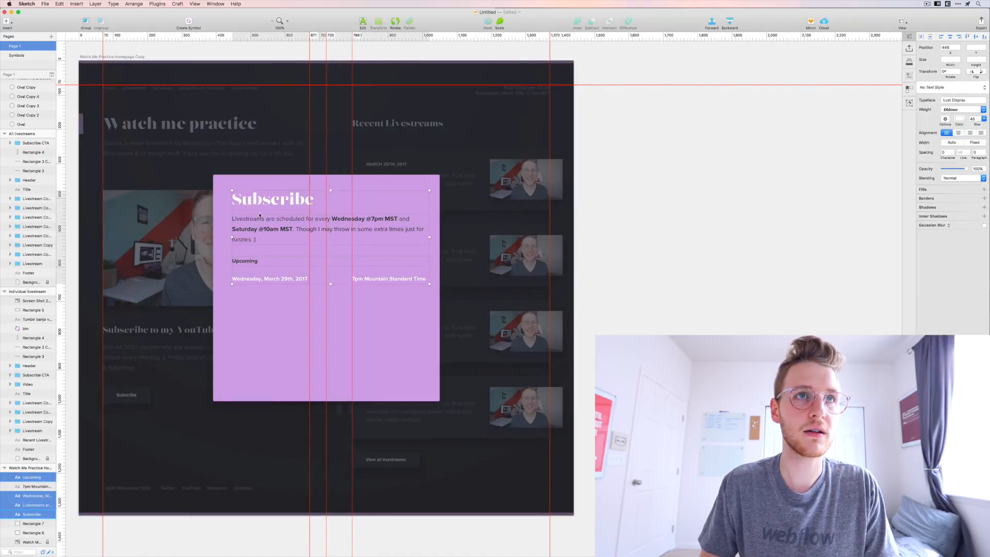
key("super+z")
key("super+z")
key("super+z")
key("super+z")
key("super+z")
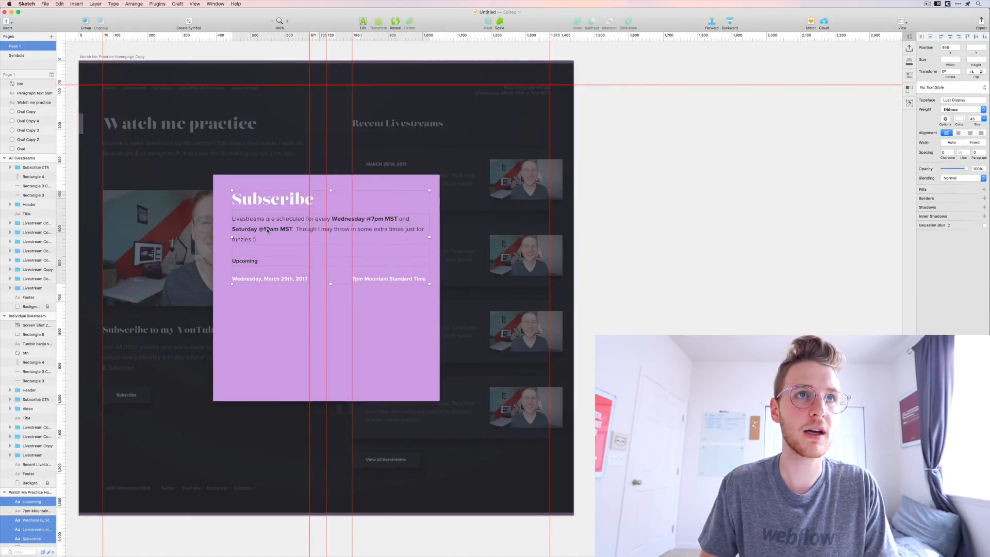
left_click(467, 284)
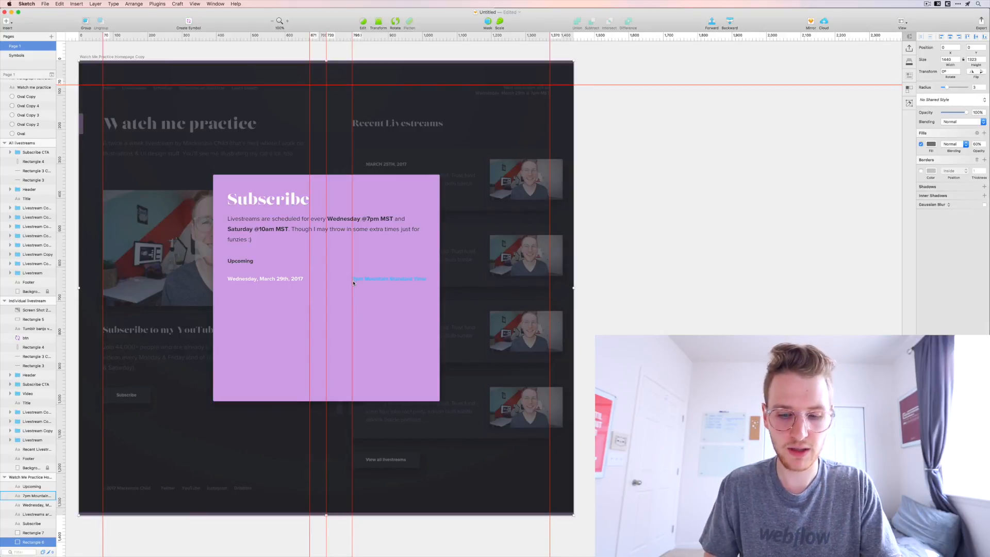
- Draw a horizontal line about 580 px long beneath the date and time, and bring it in front of the purple popup rectangle
key("o")
left_click_drag(226, 291, 426, 289)
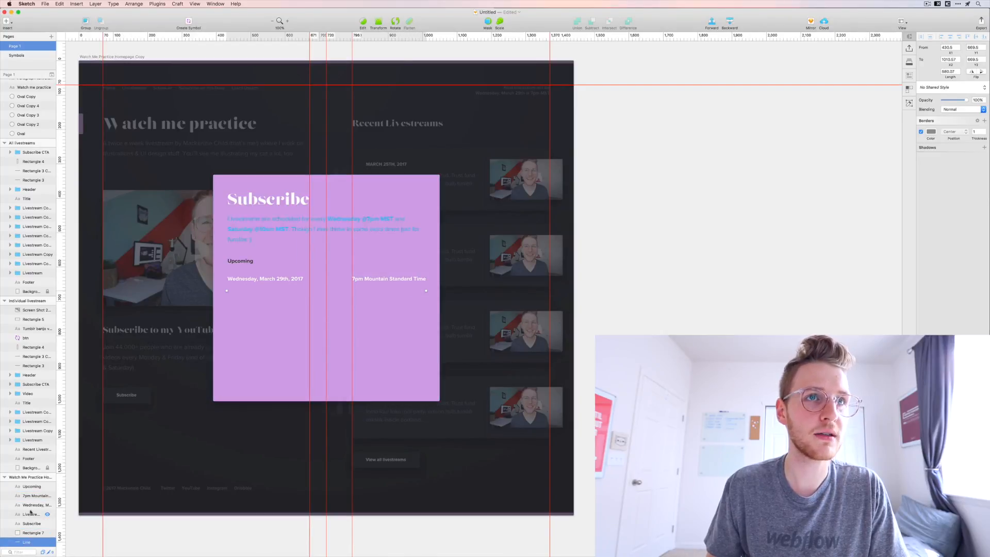
scroll(32, 528, "down", 3)
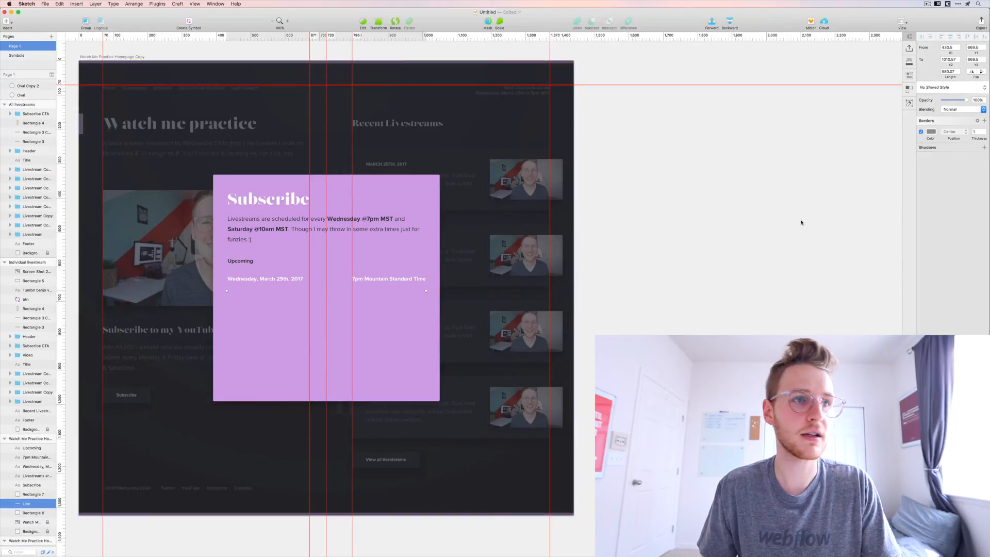
key("alt+super+Up")
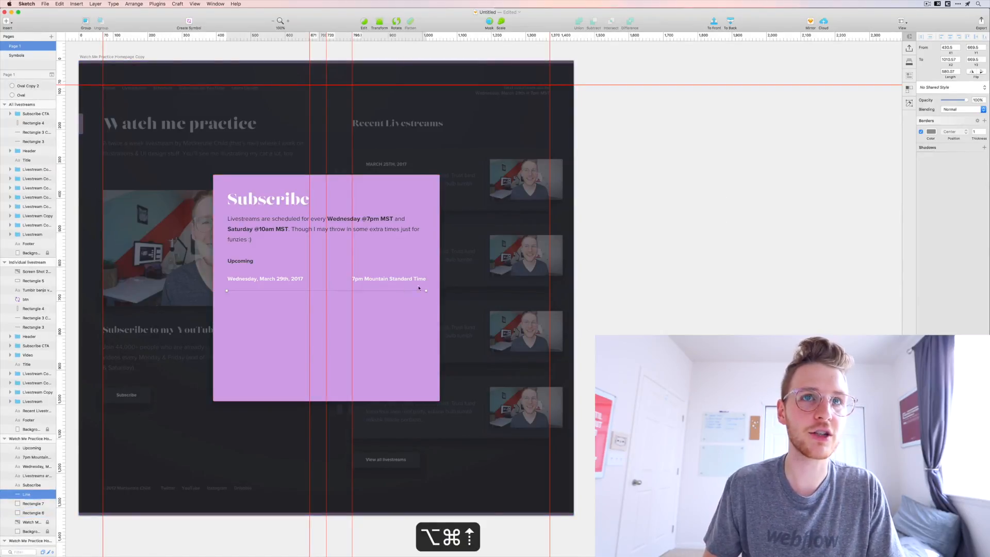
left_click(561, 284)
- Recolor the divider line from the document's purple to the lighter tint DAC1EA
left_click(398, 290)
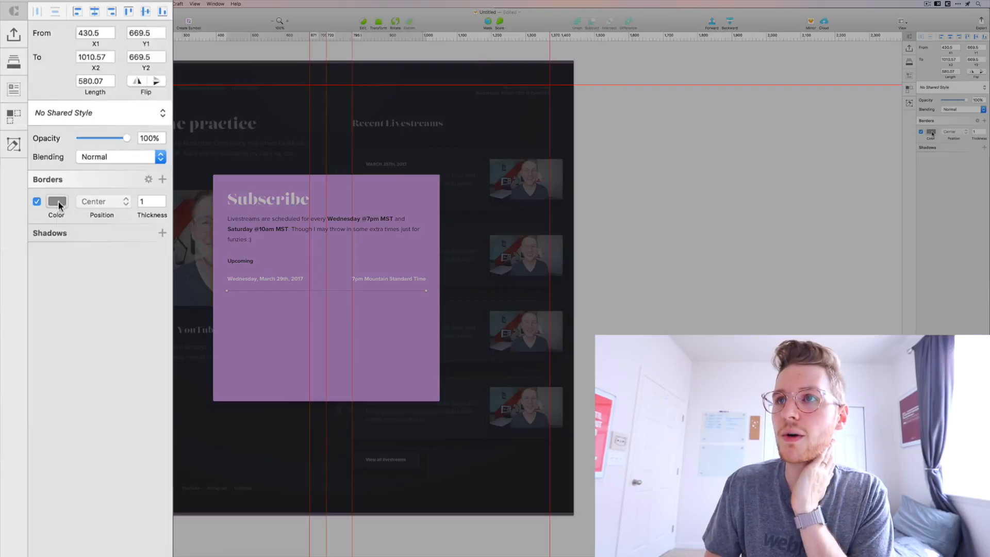
left_click(931, 132)
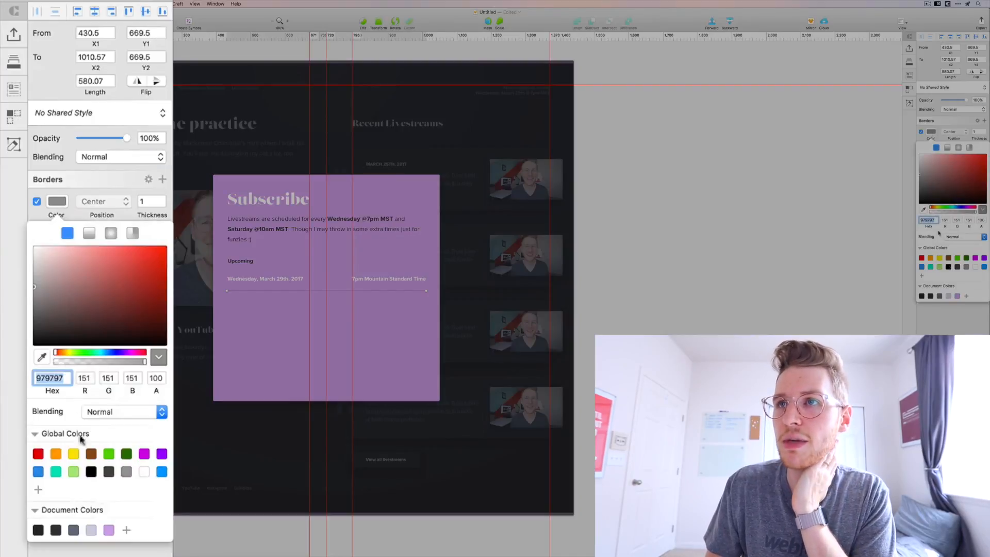
left_click(957, 296)
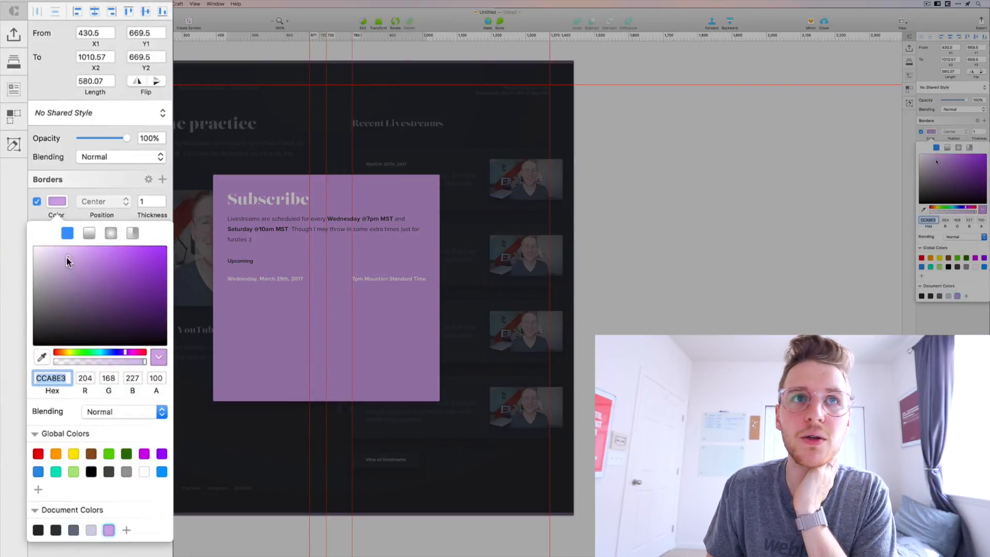
left_click_drag(60, 254, 56, 254)
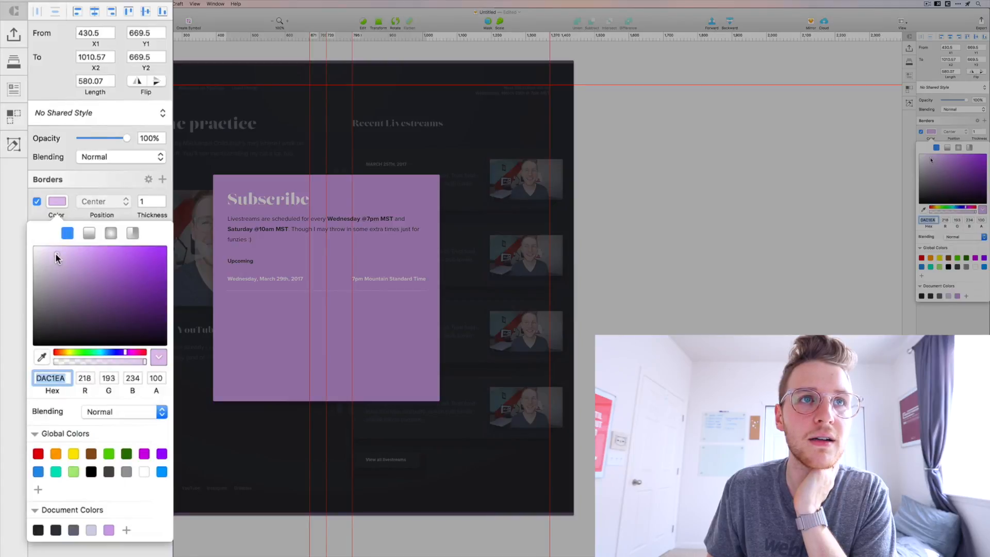
left_click(675, 244)
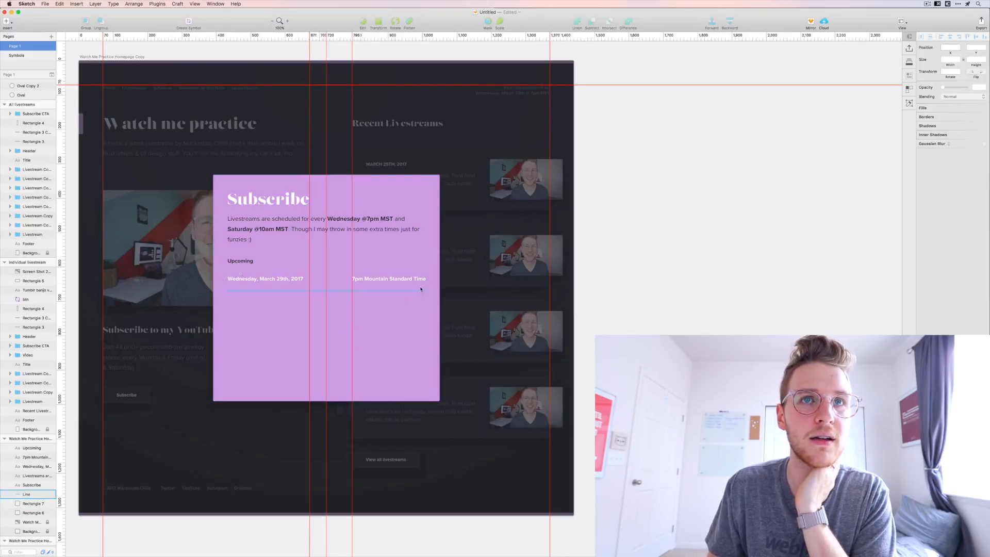
- Shorten the divider line to about 578 px by aligning its starting end with the date text above it
left_click(421, 289)
key("z")
left_click_drag(215, 294, 314, 238)
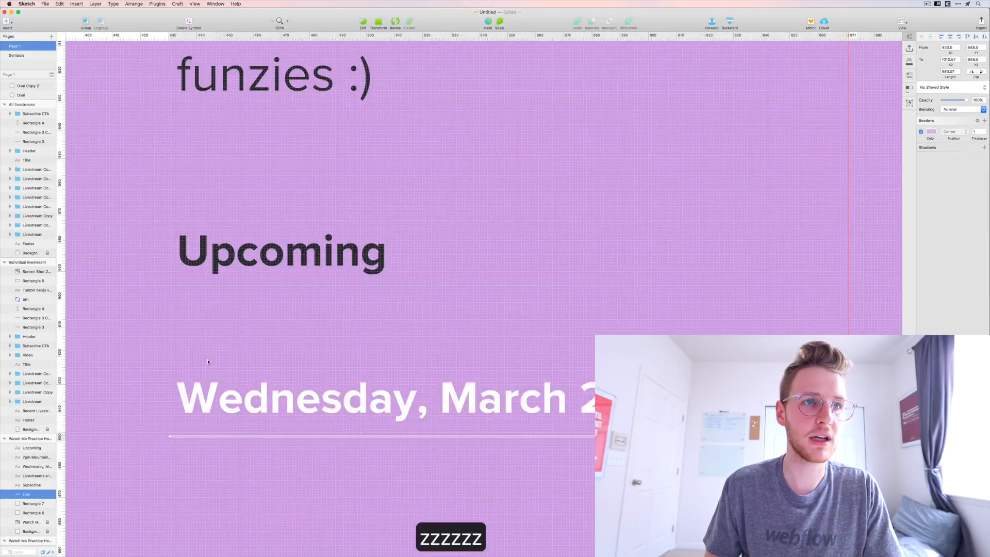
left_click(176, 437)
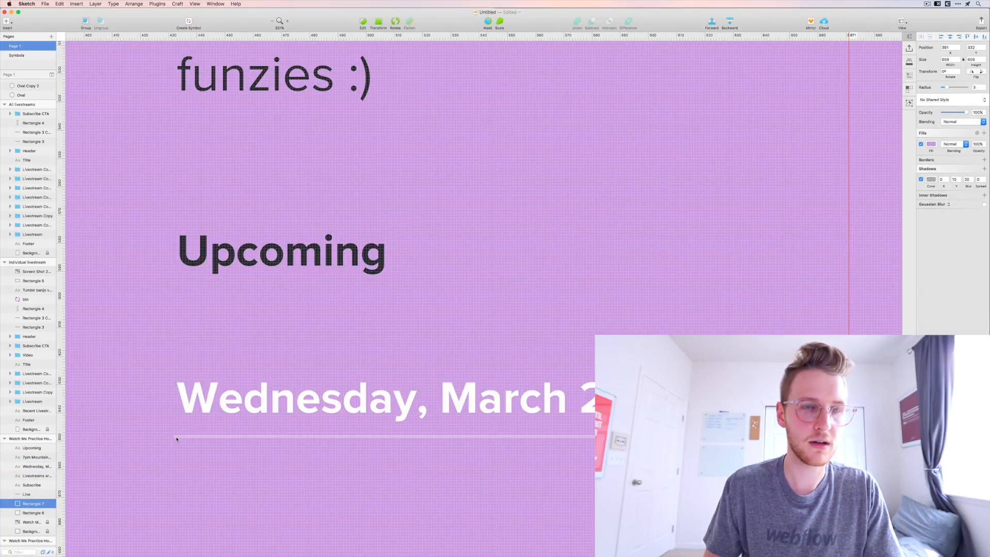
key("super+minus")
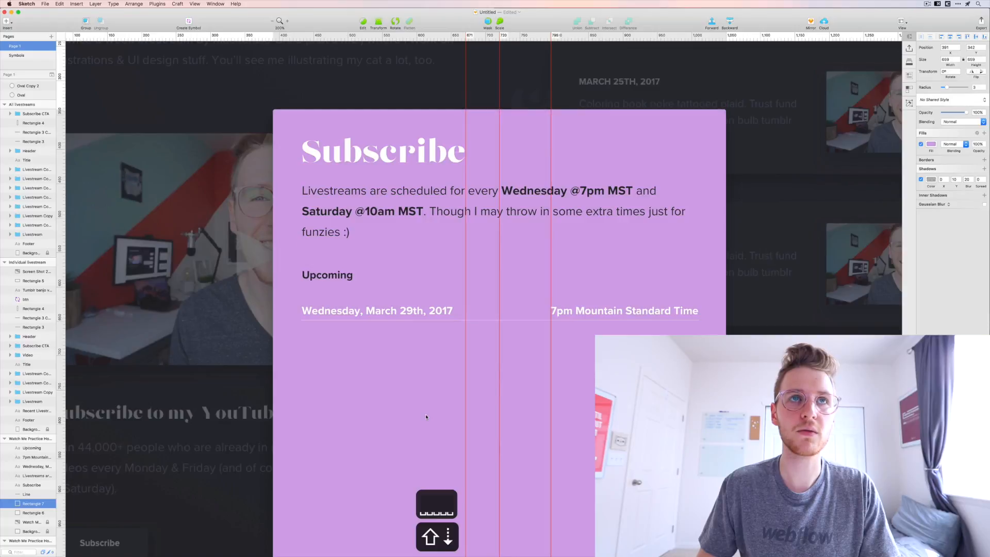
- Move the divider line 12 px down to leave more space beneath the date and time
left_click(310, 323)
left_click(310, 324)
left_click(310, 323)
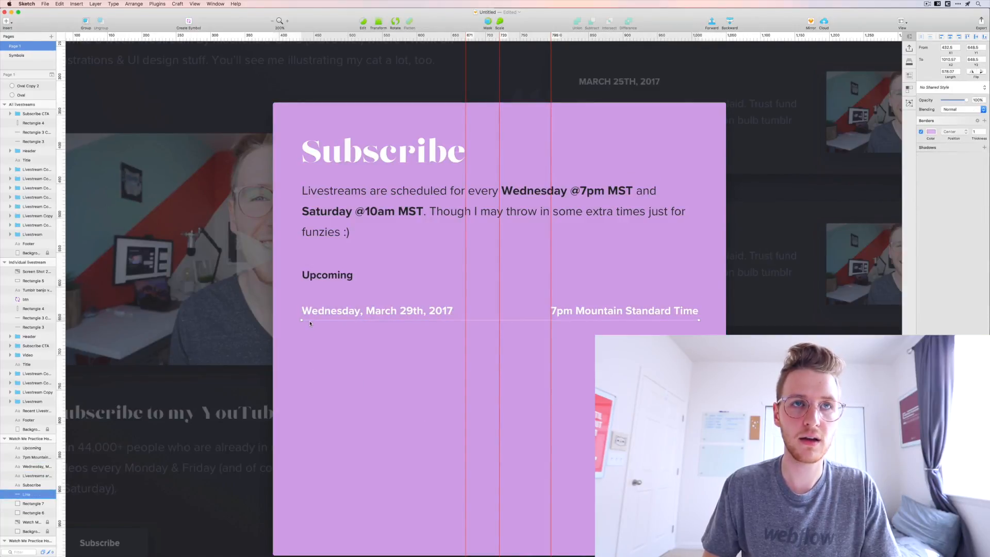
key("shift+Down")
key("Down")
key("Down")
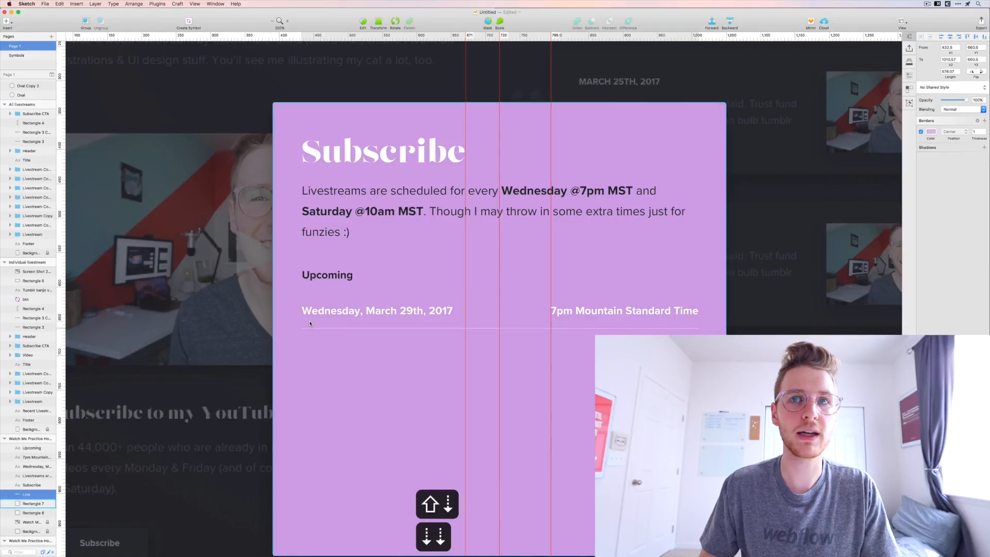
- Duplicate the date, time and divider line beneath the first row and nudge the copy to even row spacing
left_click(595, 312, "shift")
left_click_drag(610, 317, 609, 355)
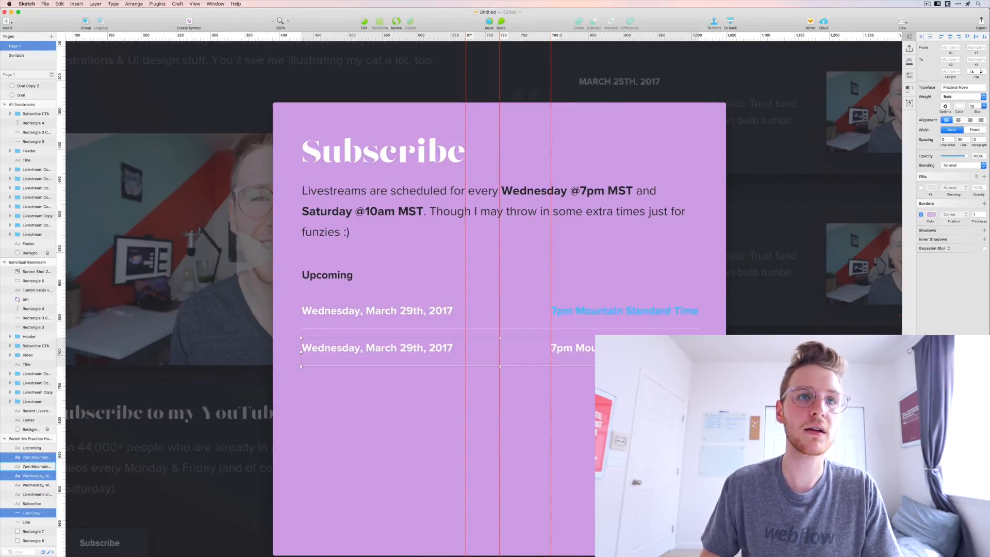
key("shift+Up")
key("shift+Up")
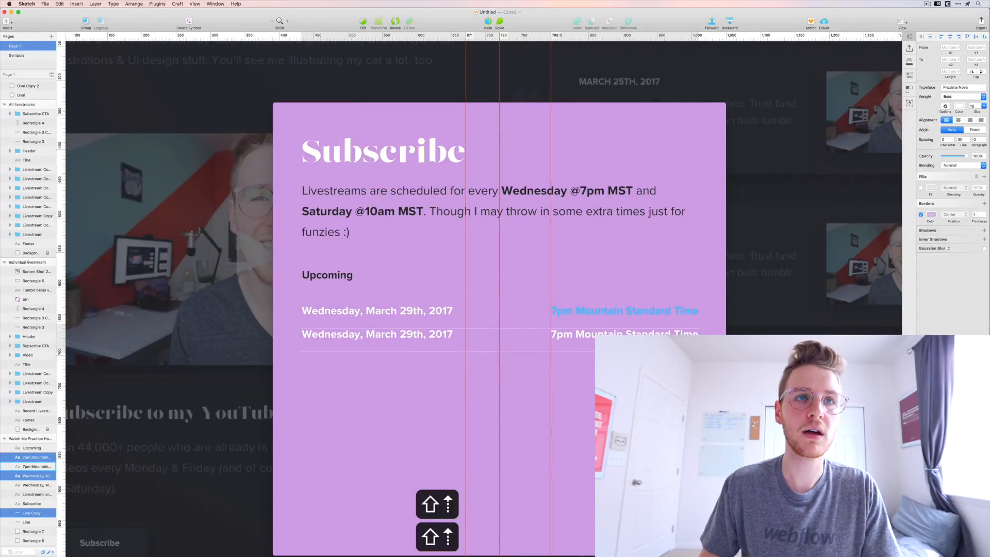
key("shift+Down")
key("shift+Down")
key("Up")
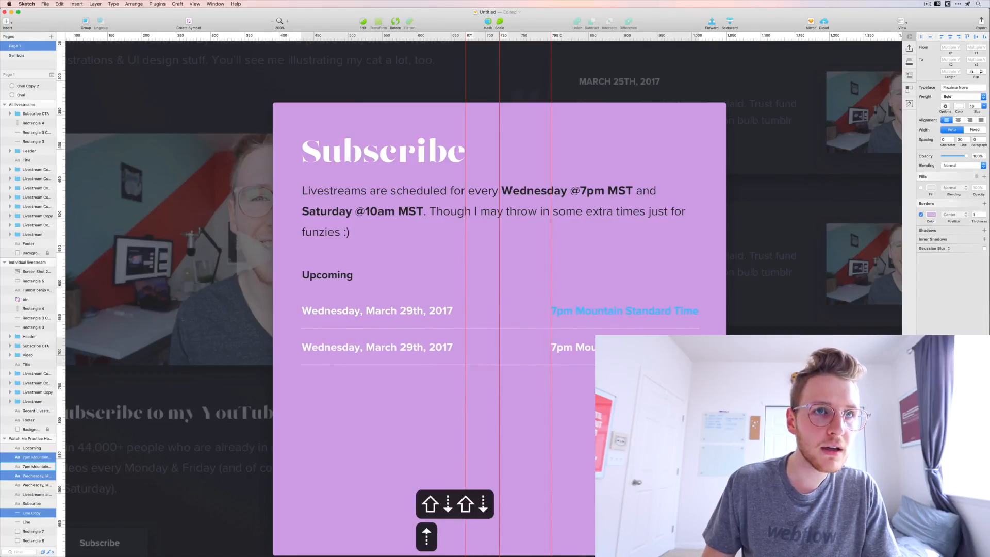
scroll(721, 289, "down", 2)
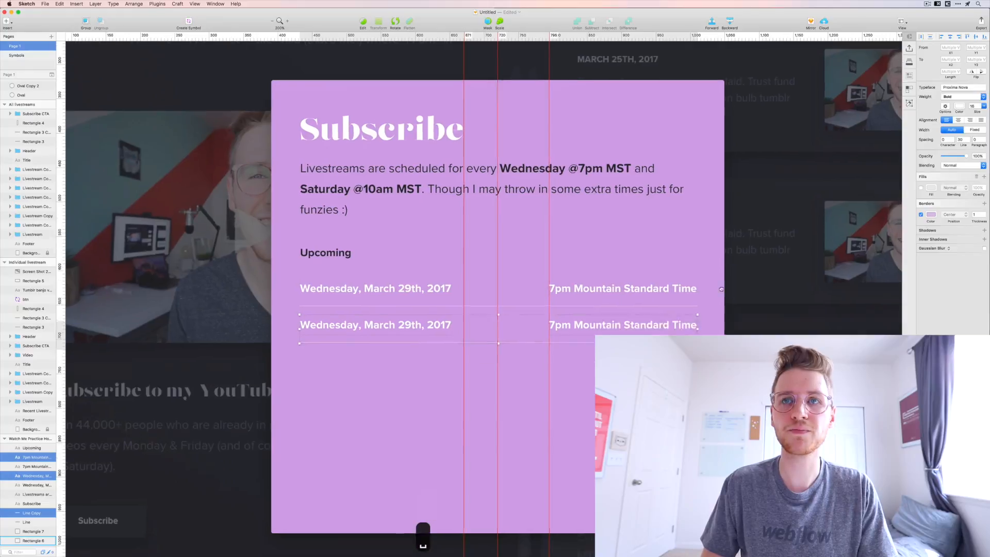
scroll(722, 289, "down", 3)
left_click(667, 271)
left_click_drag(475, 252, 324, 245)
key("super+z")
key("super+z")
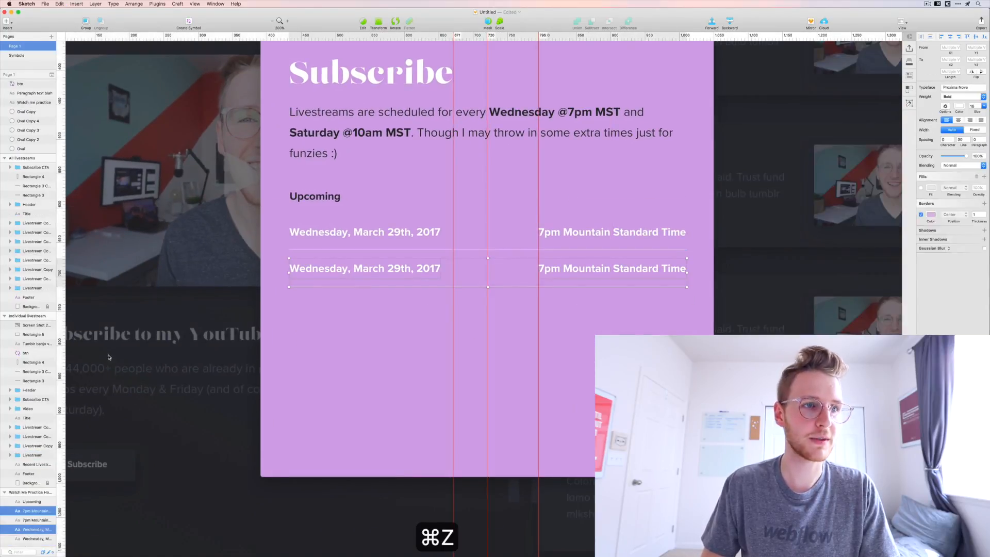
- Lock the dark overlay rectangle and the purple popup rectangle so they cannot be selected on the canvas
scroll(20, 484, "down", 5)
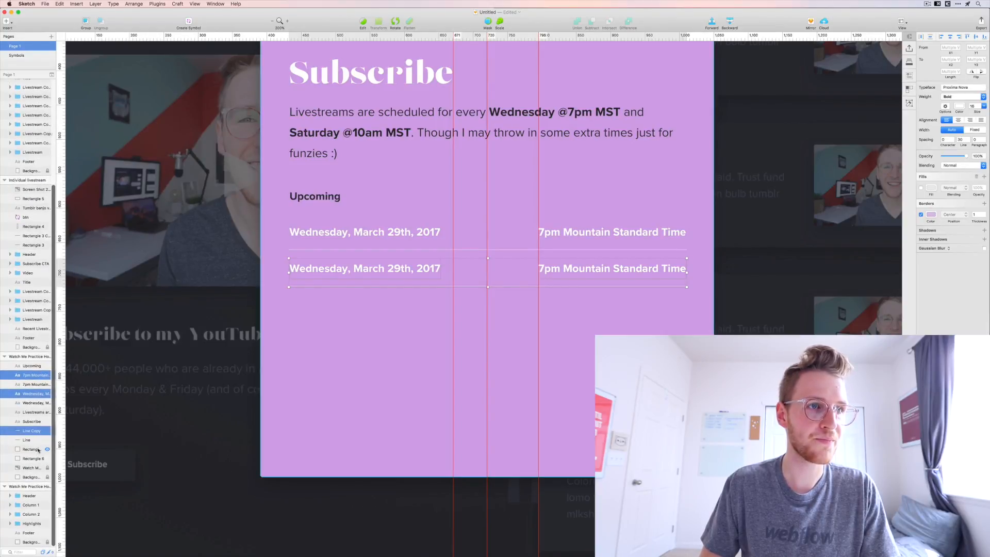
left_click(34, 457)
key("shift+super+l")
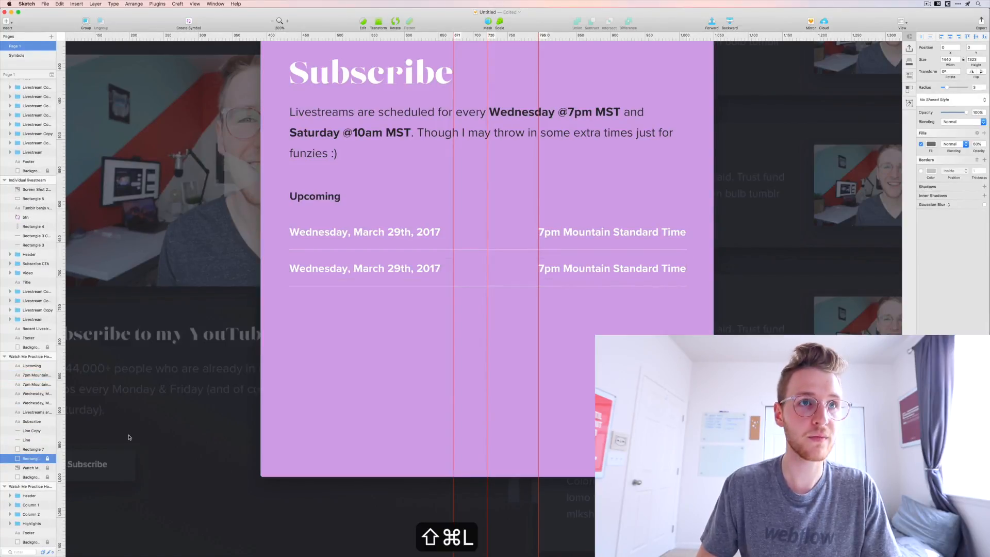
left_click(670, 331)
key("shift+super+l")
- Duplicate both date and time rows with their dividers below the second row, adjusting the copies to matching spacing
left_click_drag(757, 296, 328, 301)
key("shift+Down")
key("shift+Down")
key("shift+Up")
key("Down")
key("Down")
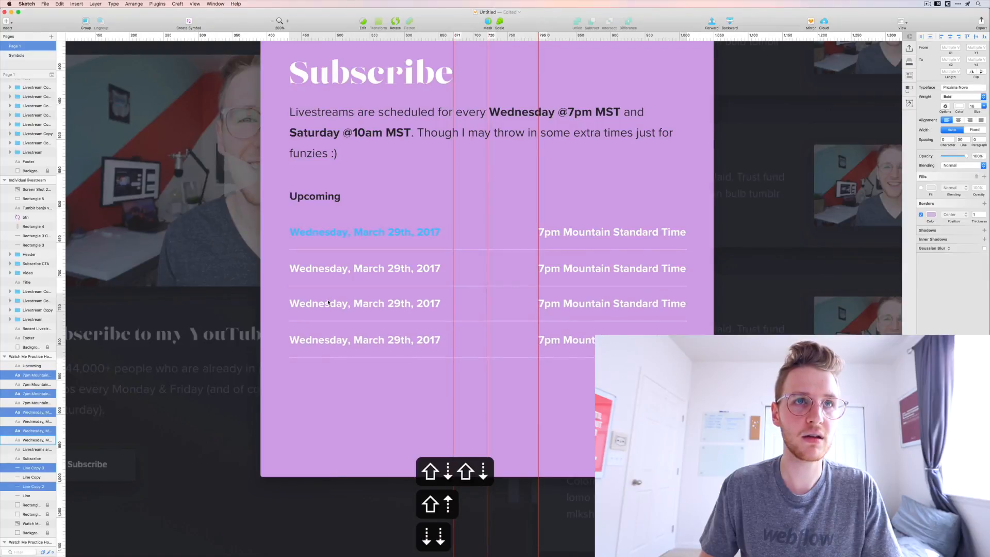
- Change the weekday in the second row's date to "Saturday"
left_click_drag(190, 412, 114, 411)
left_click(225, 268)
double_click(225, 268)
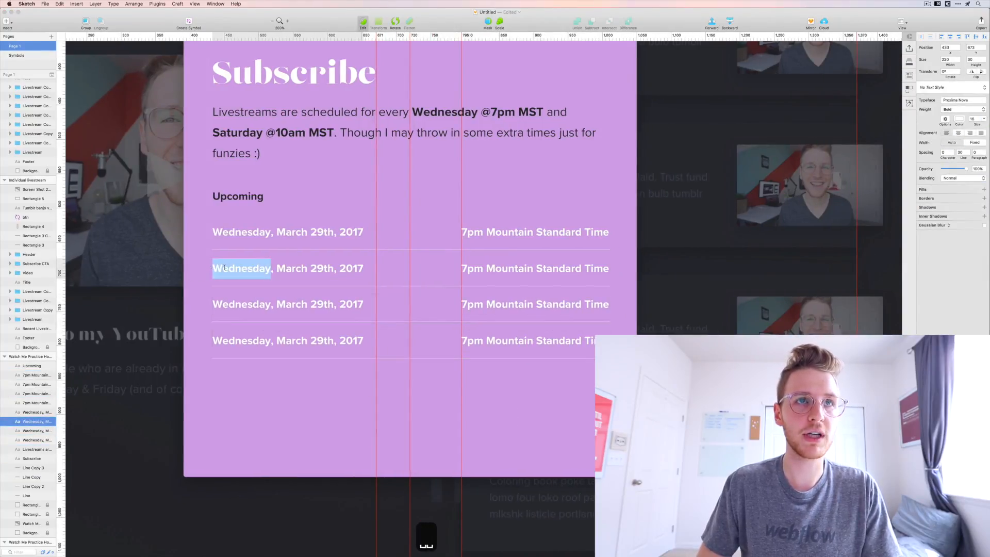
type("Sa")
type("turday")
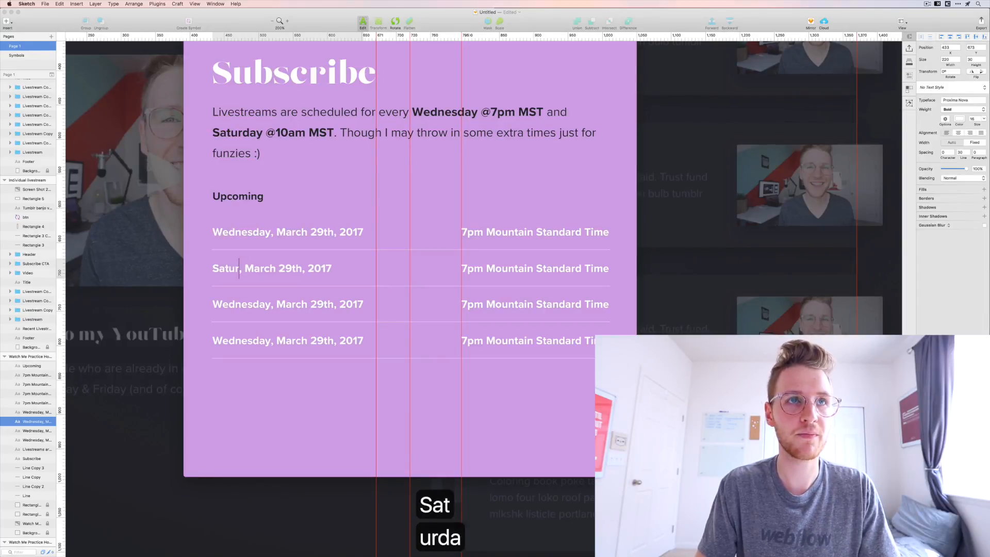
key("Escape")
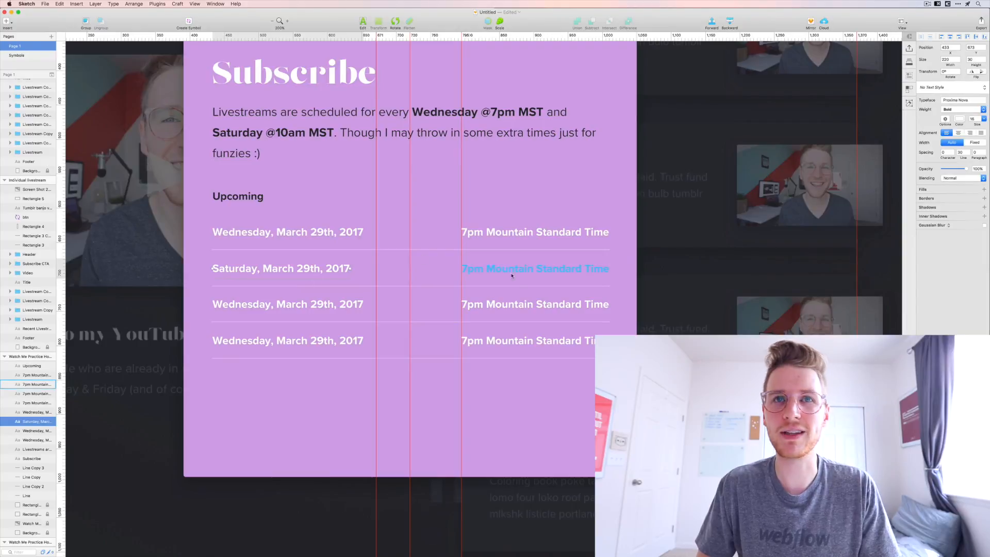
- Change the weekday in the fourth row's date to "Saturday"
left_click(242, 343)
double_click(242, 343)
type("Saturday")
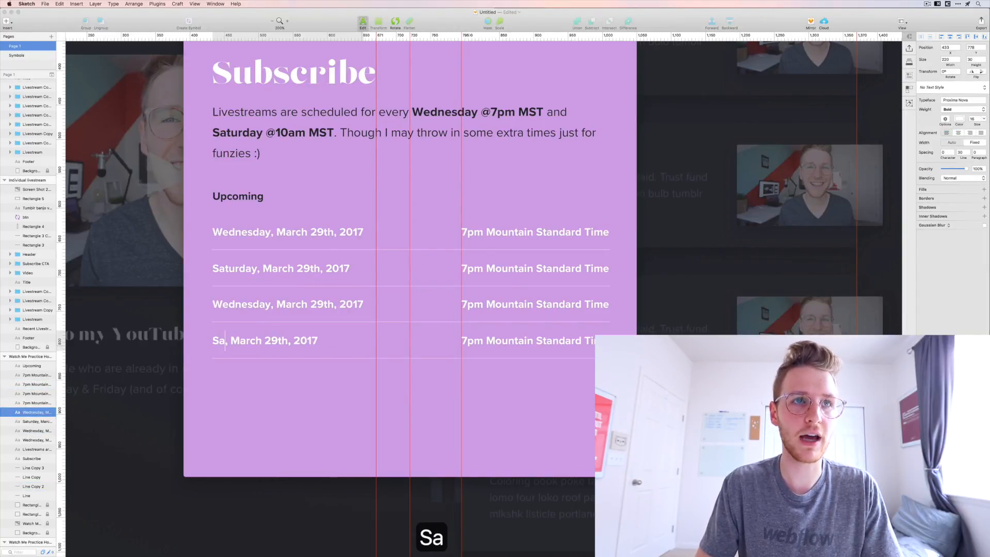
key("Escape")
key("Escape")
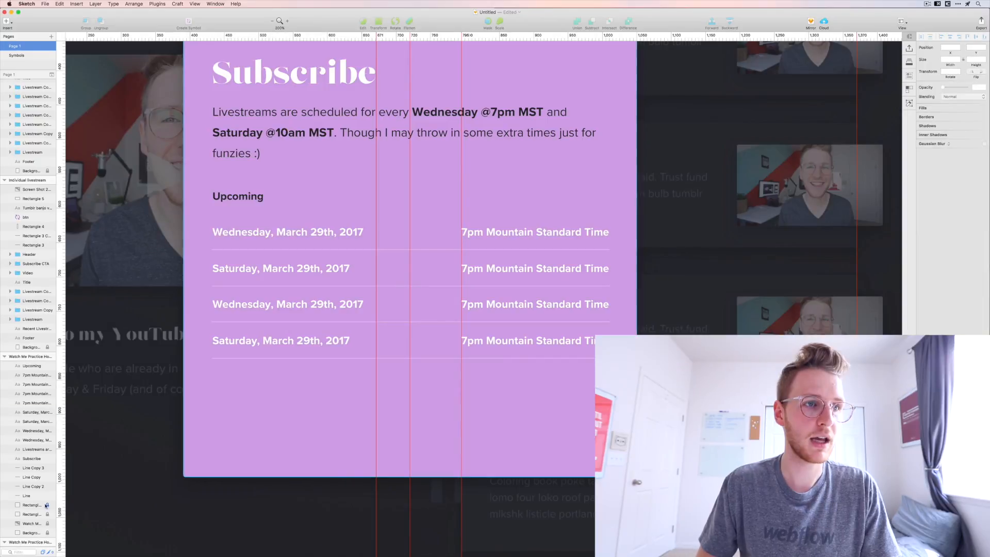
- Unlock the purple popup rectangle and reduce only its height so it ends just below the fourth row's divider
left_click(325, 448)
scroll(309, 423, "down", 3)
scroll(309, 423, "right", 5)
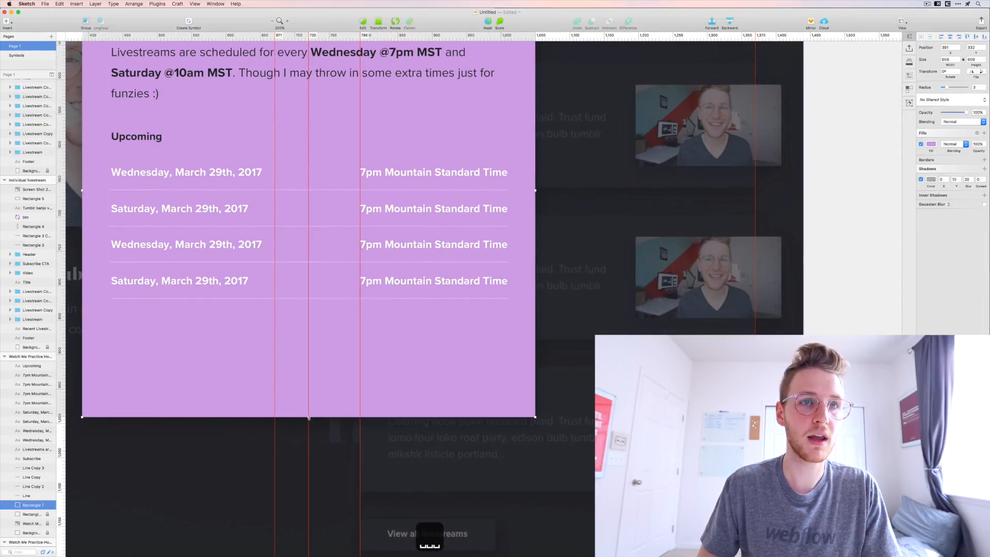
left_click_drag(308, 408, 308, 340)
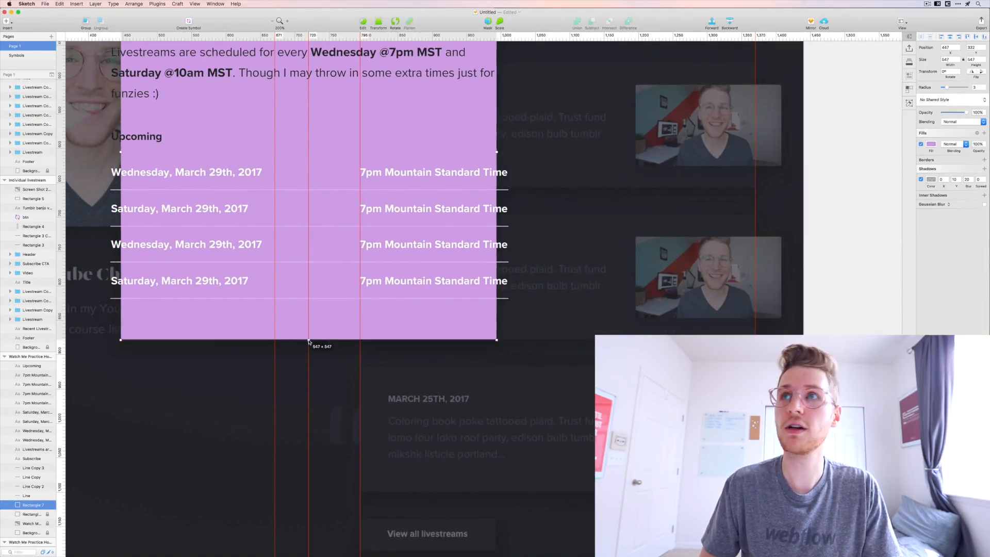
key("super+z")
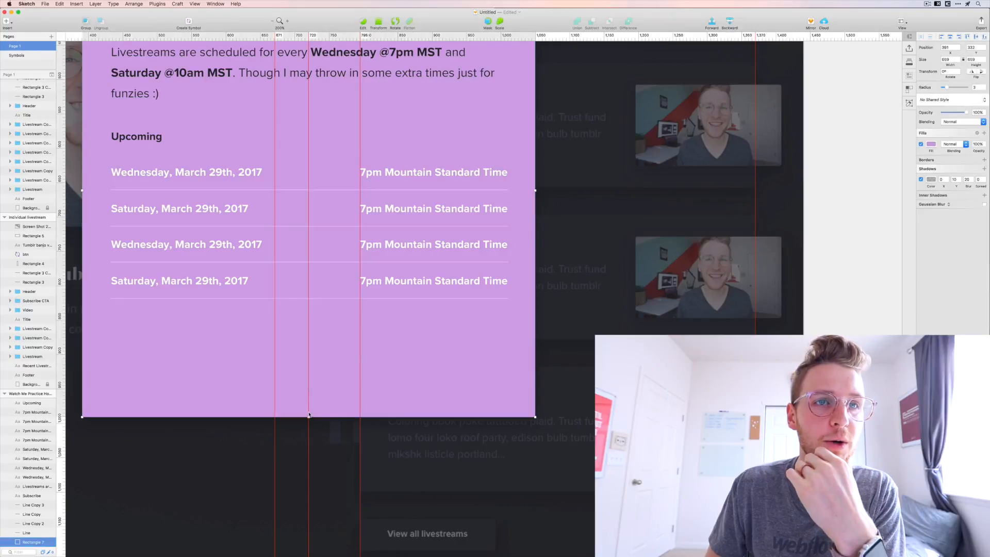
left_click_drag(307, 388, 306, 329)
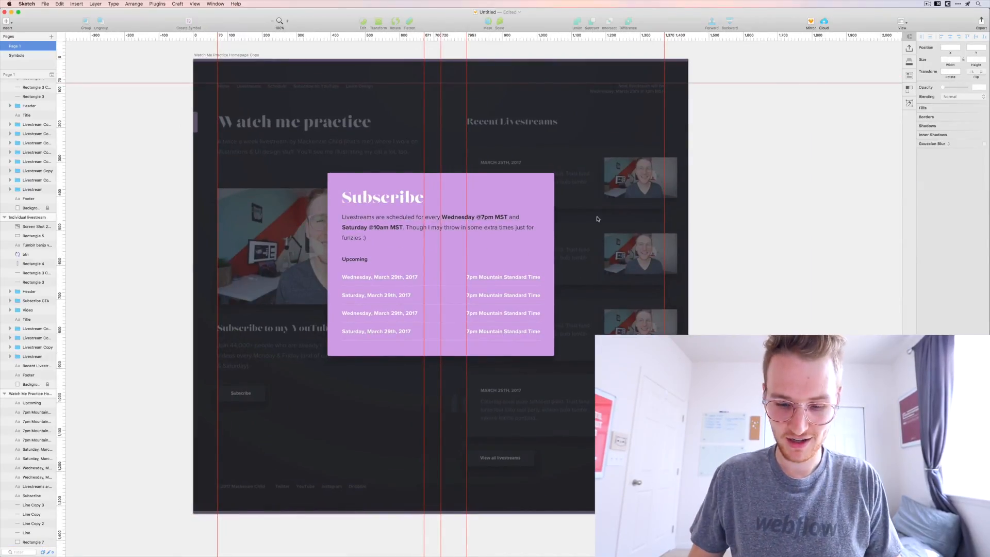
- Hide the interface and review the finished artboards up to the homepage design with its colour swatches
key("super+period")
scroll(727, 140, "up", 5)
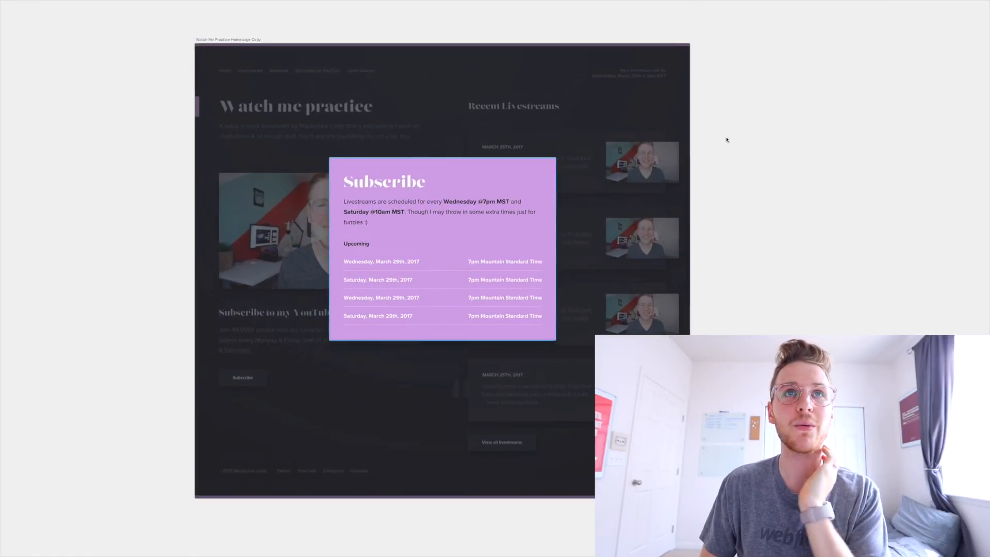
scroll(728, 139, "up", 15)
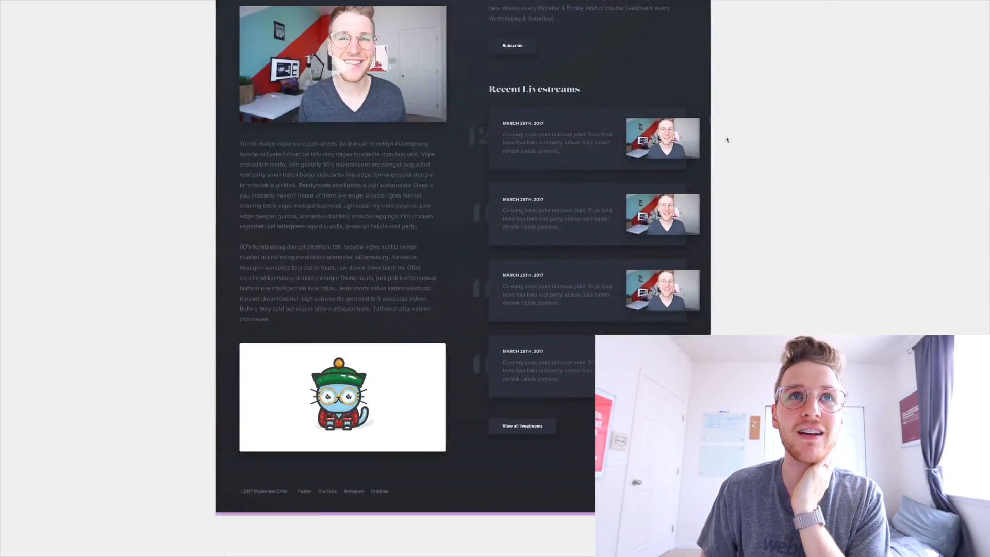
scroll(727, 139, "up", 8)
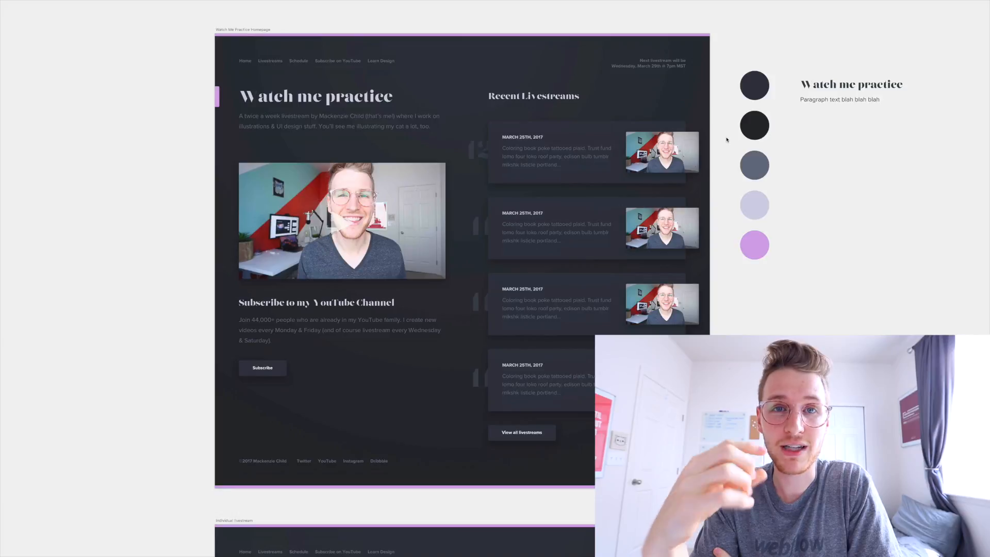
scroll(749, 325, "down", 4)
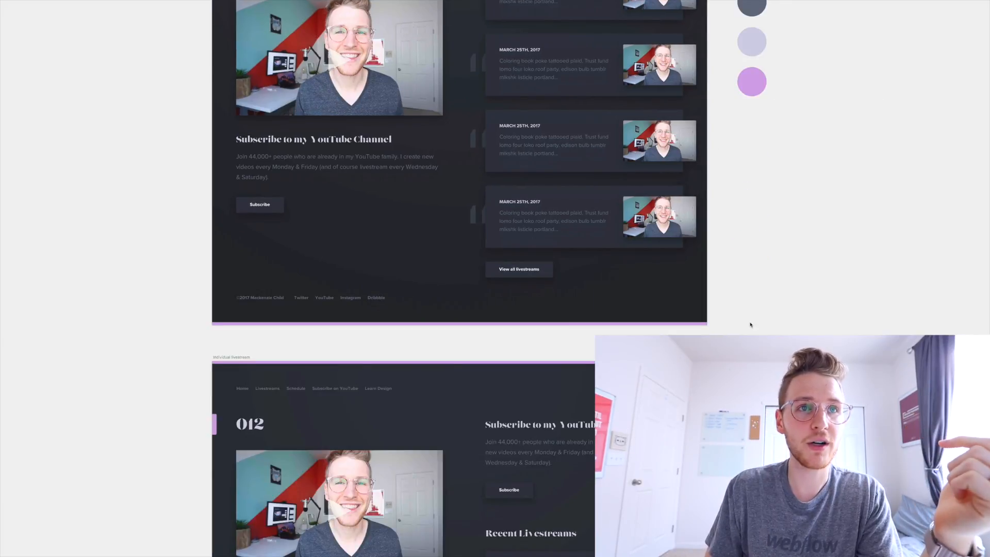
scroll(750, 325, "up", 4)
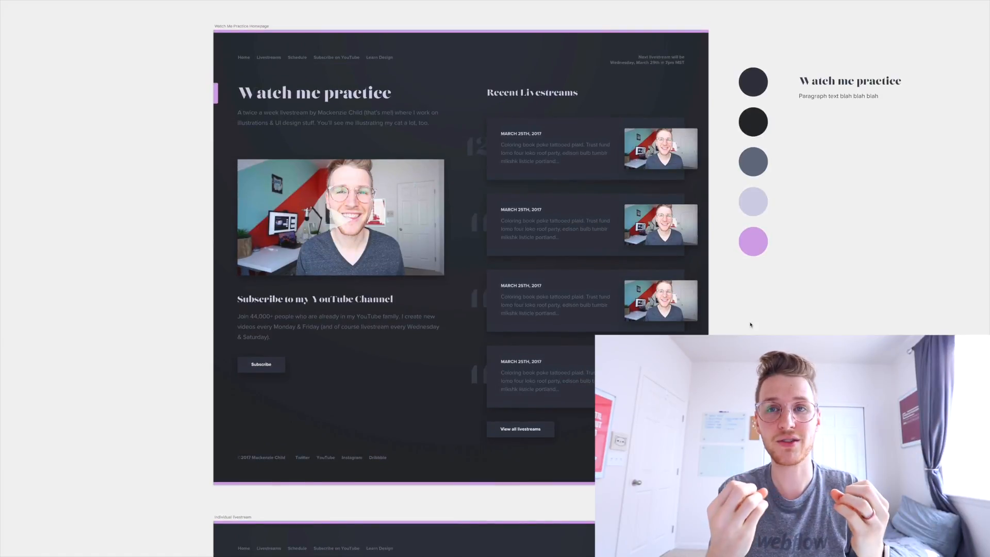
scroll(750, 325, "down", 5)
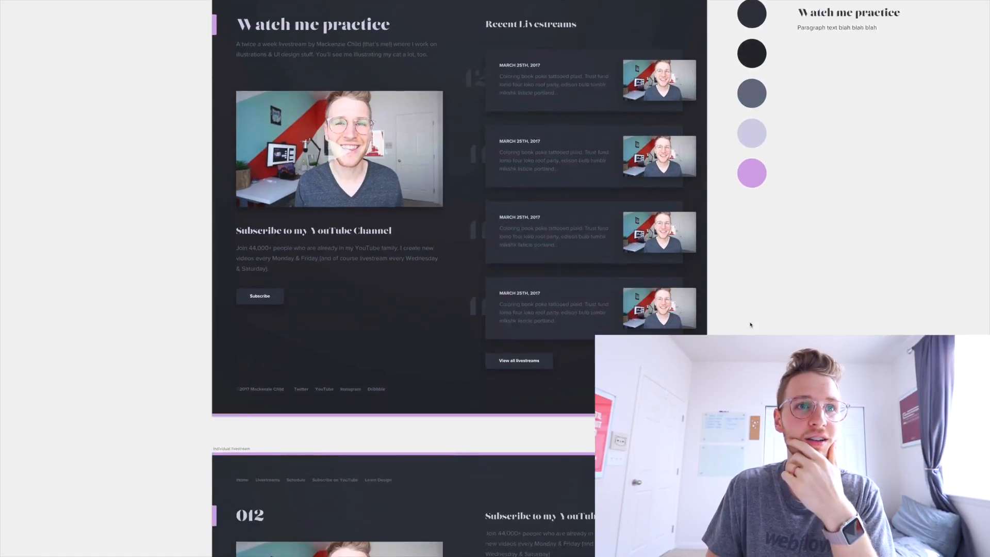
scroll(750, 325, "up", 4)
scroll(751, 324, "up", 1)
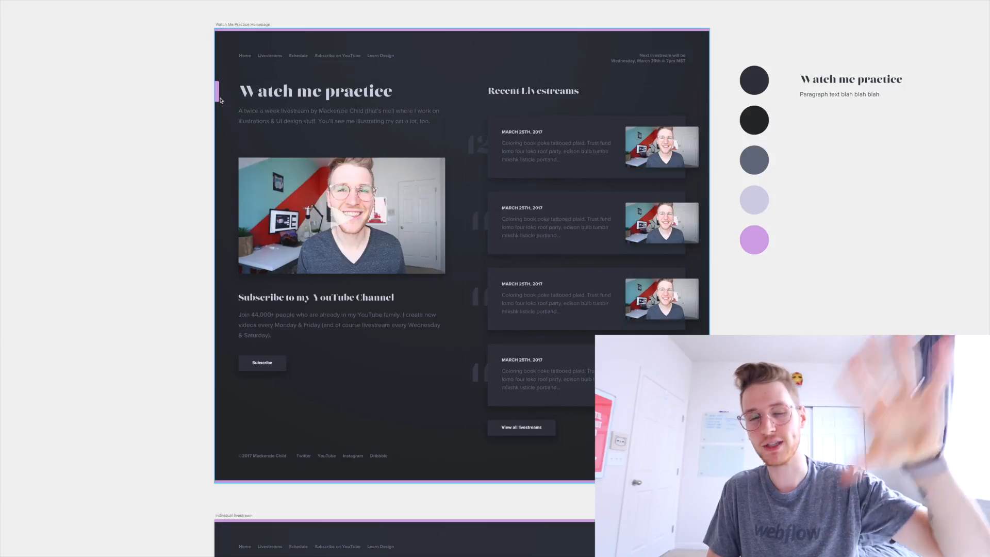
- Review the Individual livestream and All livestreams artboards, ending with the Subscribe popup over the dimmed homepage
scroll(221, 100, "down", 6)
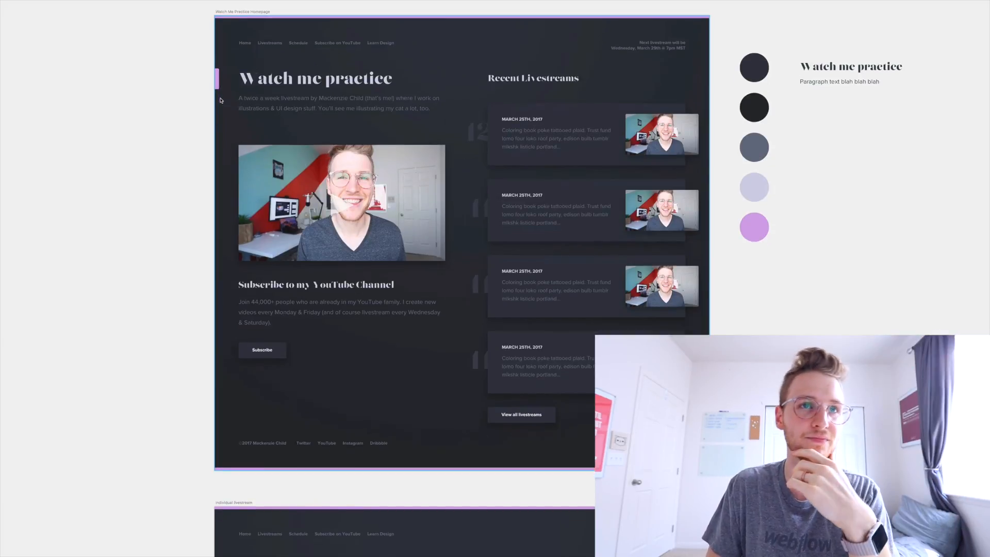
scroll(221, 100, "down", 7)
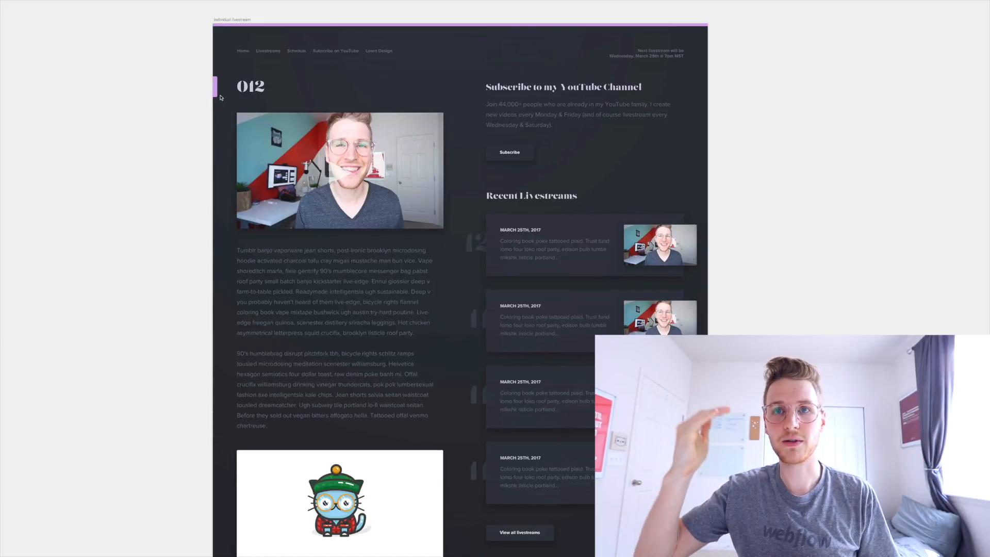
scroll(221, 98, "down", 15)
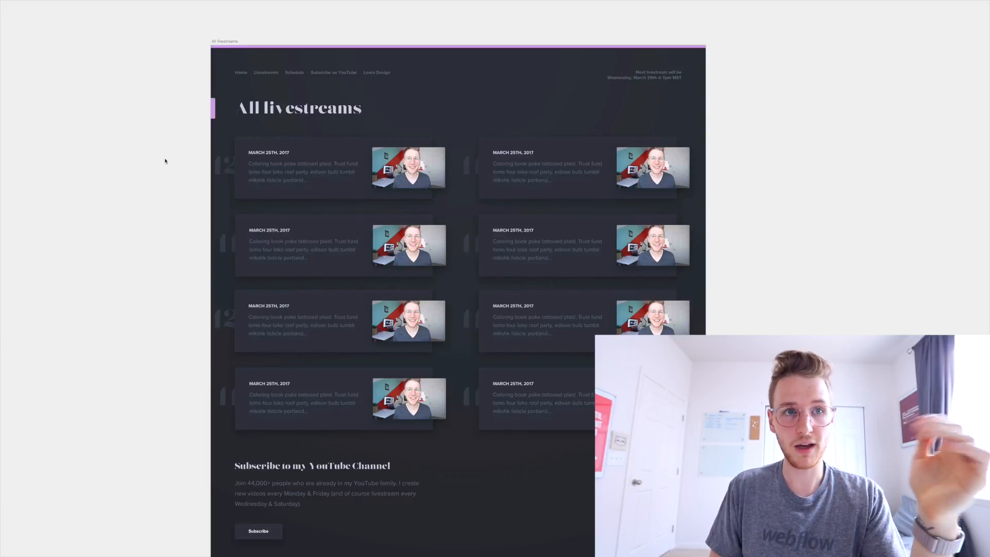
scroll(165, 161, "down", 5)
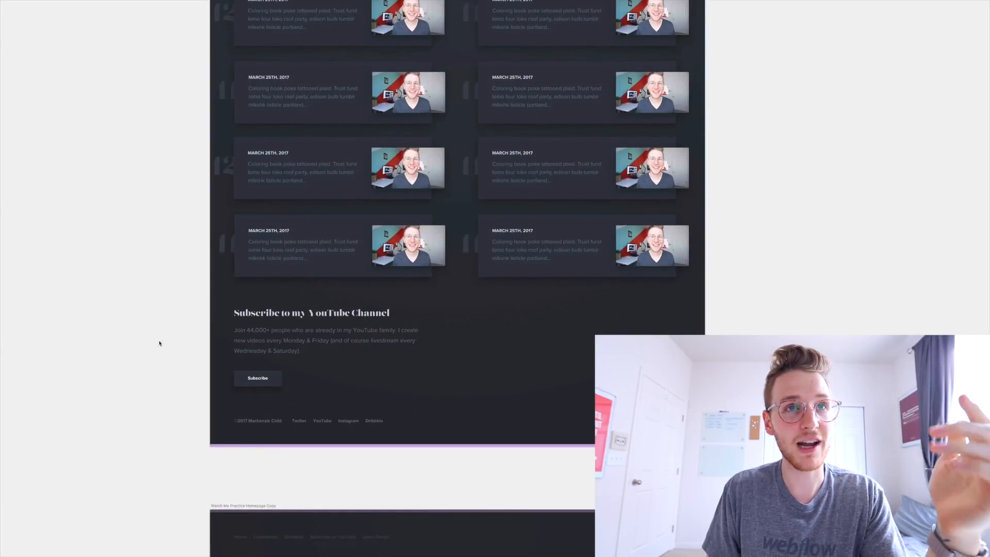
scroll(323, 392, "down", 1)
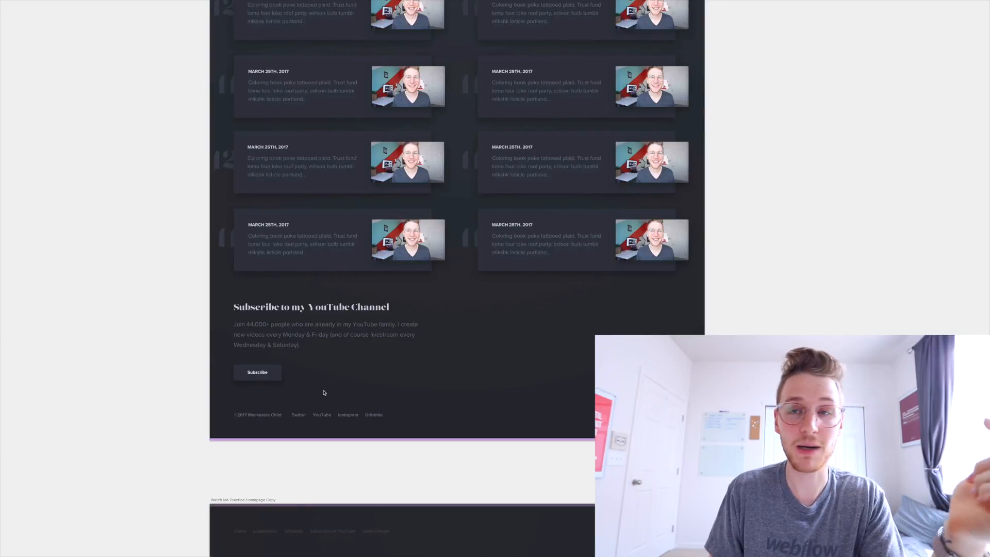
scroll(324, 393, "down", 10)
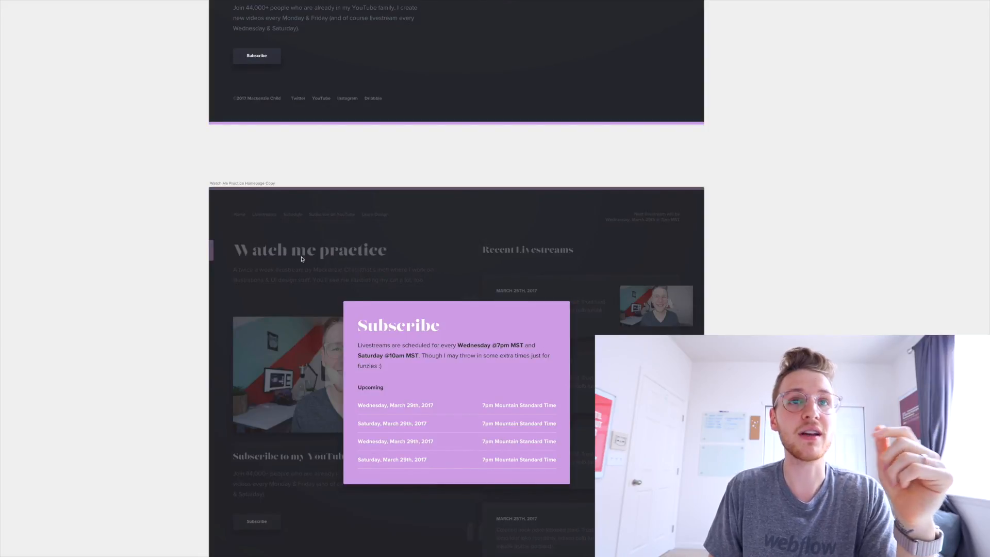
scroll(302, 260, "down", 1)
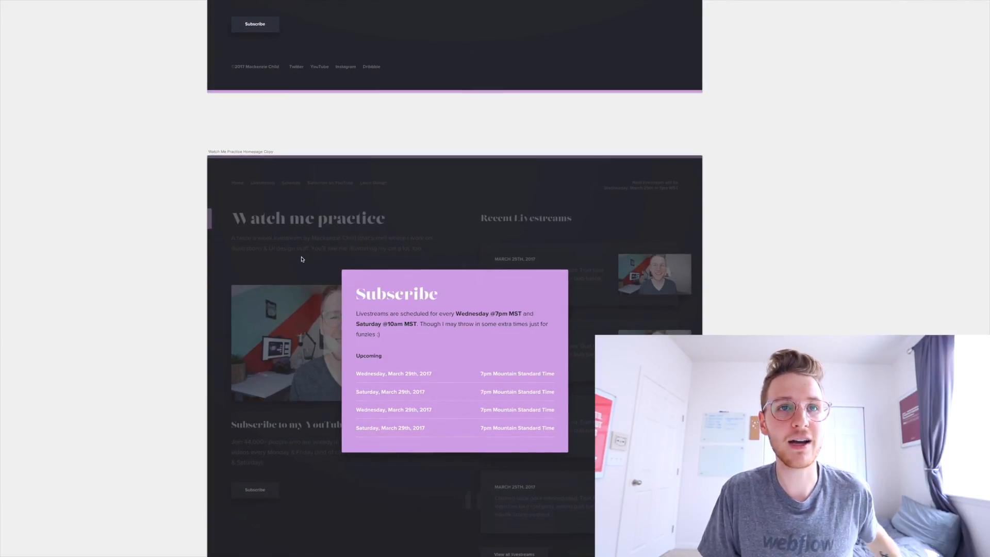
scroll(302, 260, "down", 4)
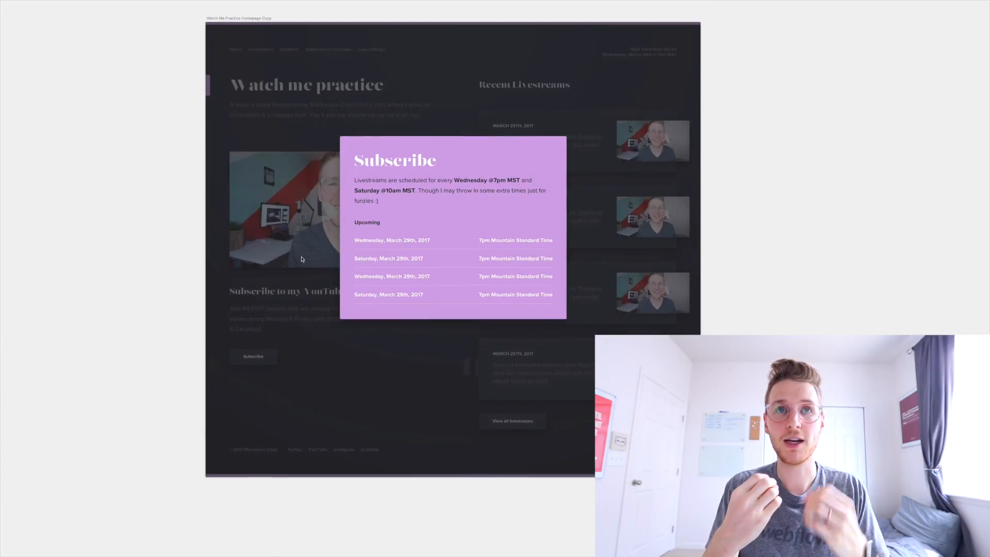